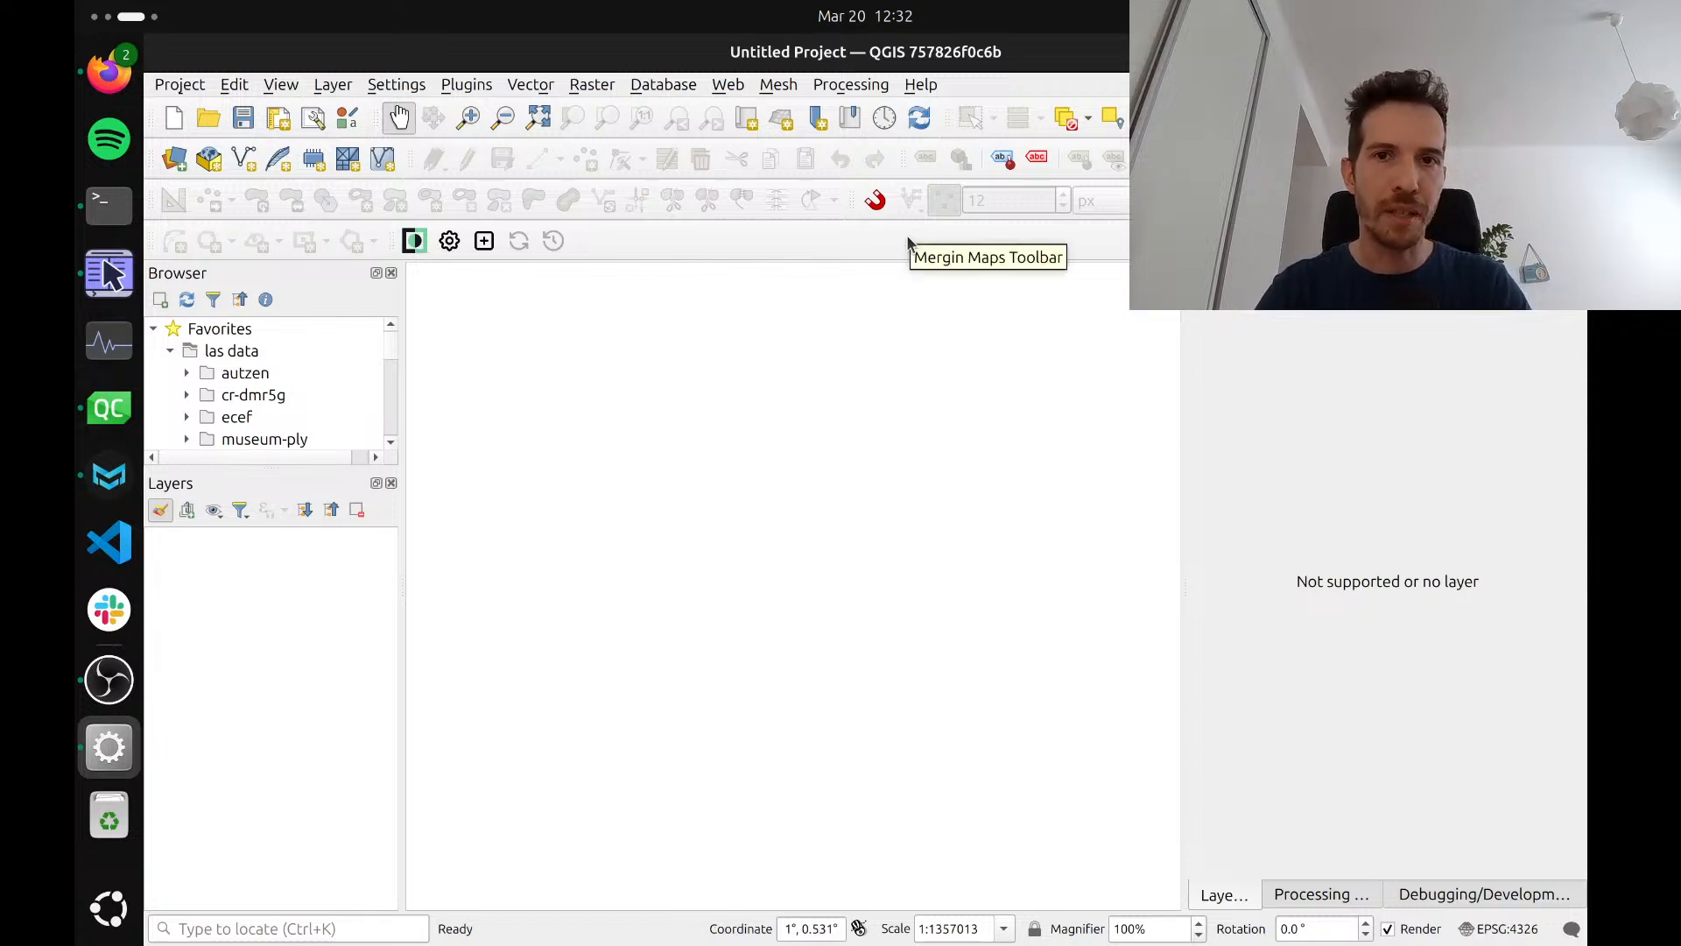
Add 55-1-clipped.copc.laz from the sk-tatry folder in Krusader to the empty QGIS project
left_click_drag(901, 338, 902, 337)
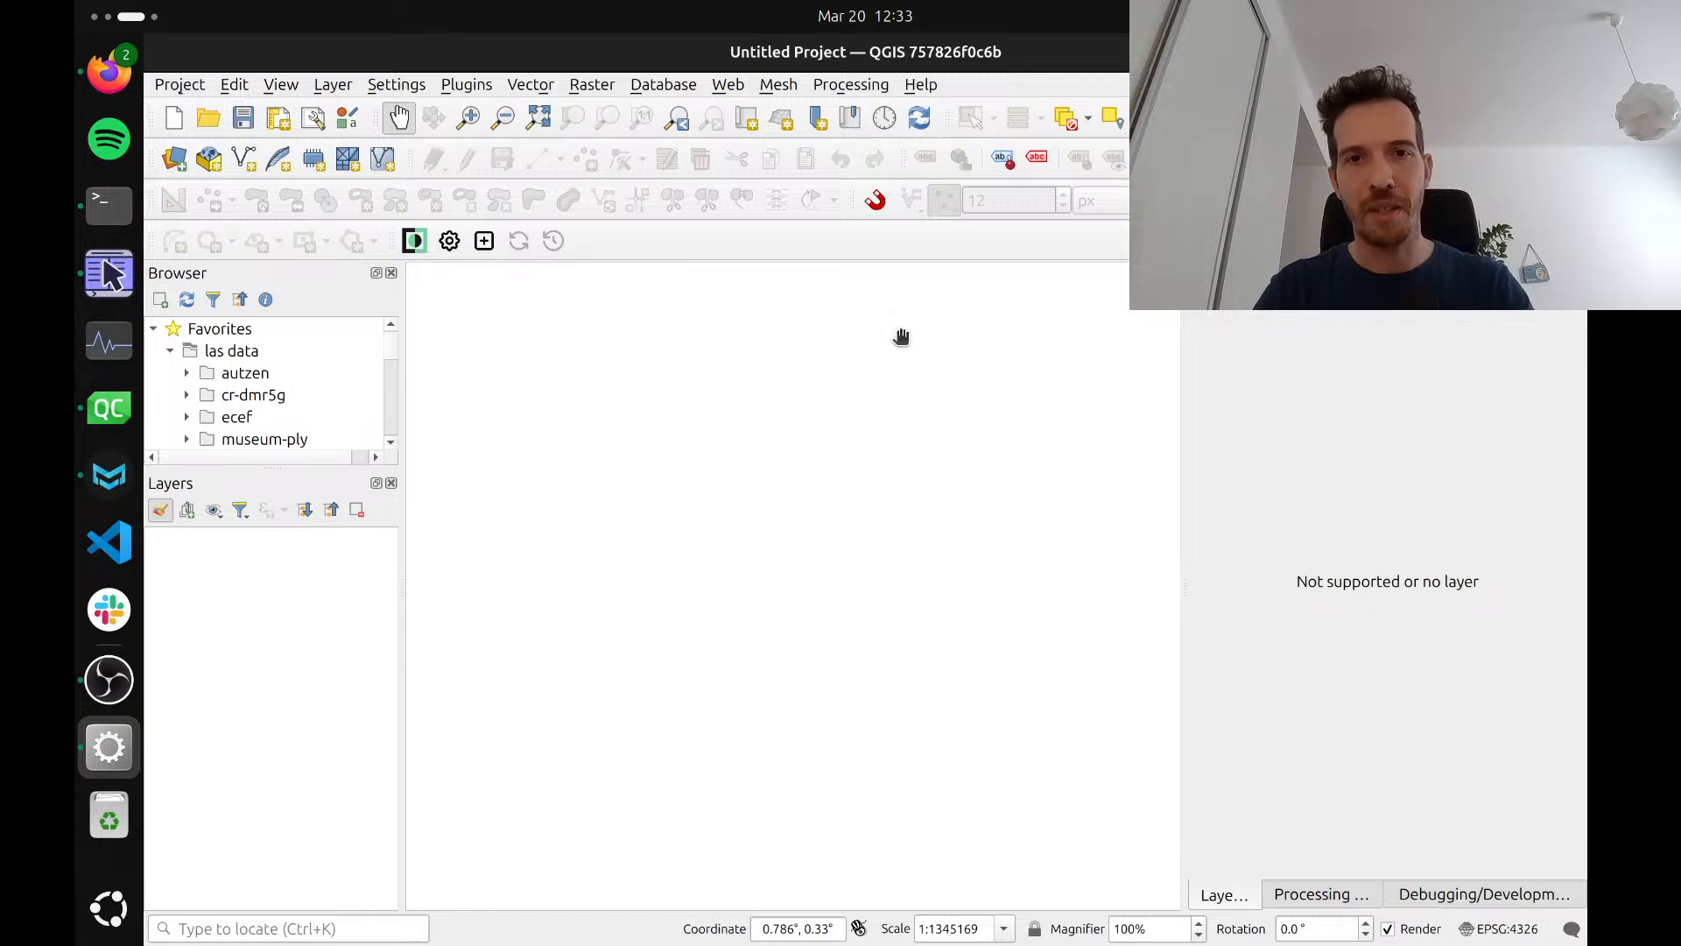
key("alt+Tab")
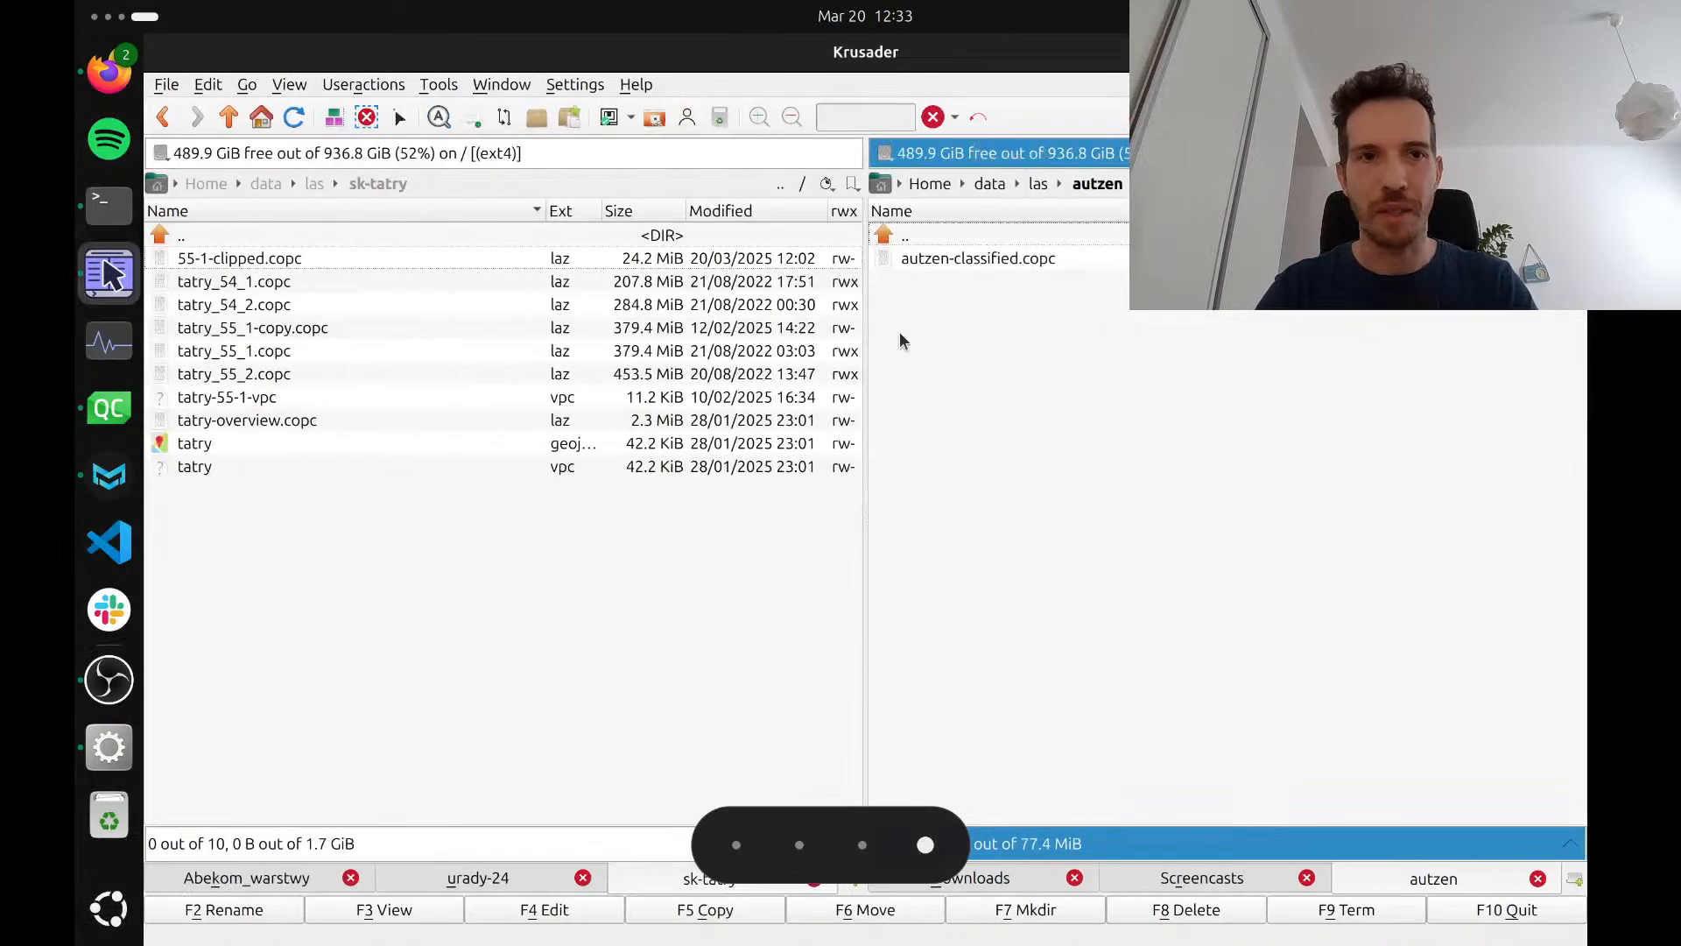
mouse_move(464, 257)
left_mouse_down()
mouse_move(558, 331)
mouse_move(705, 516)
left_mouse_up()
key("alt+Tab")
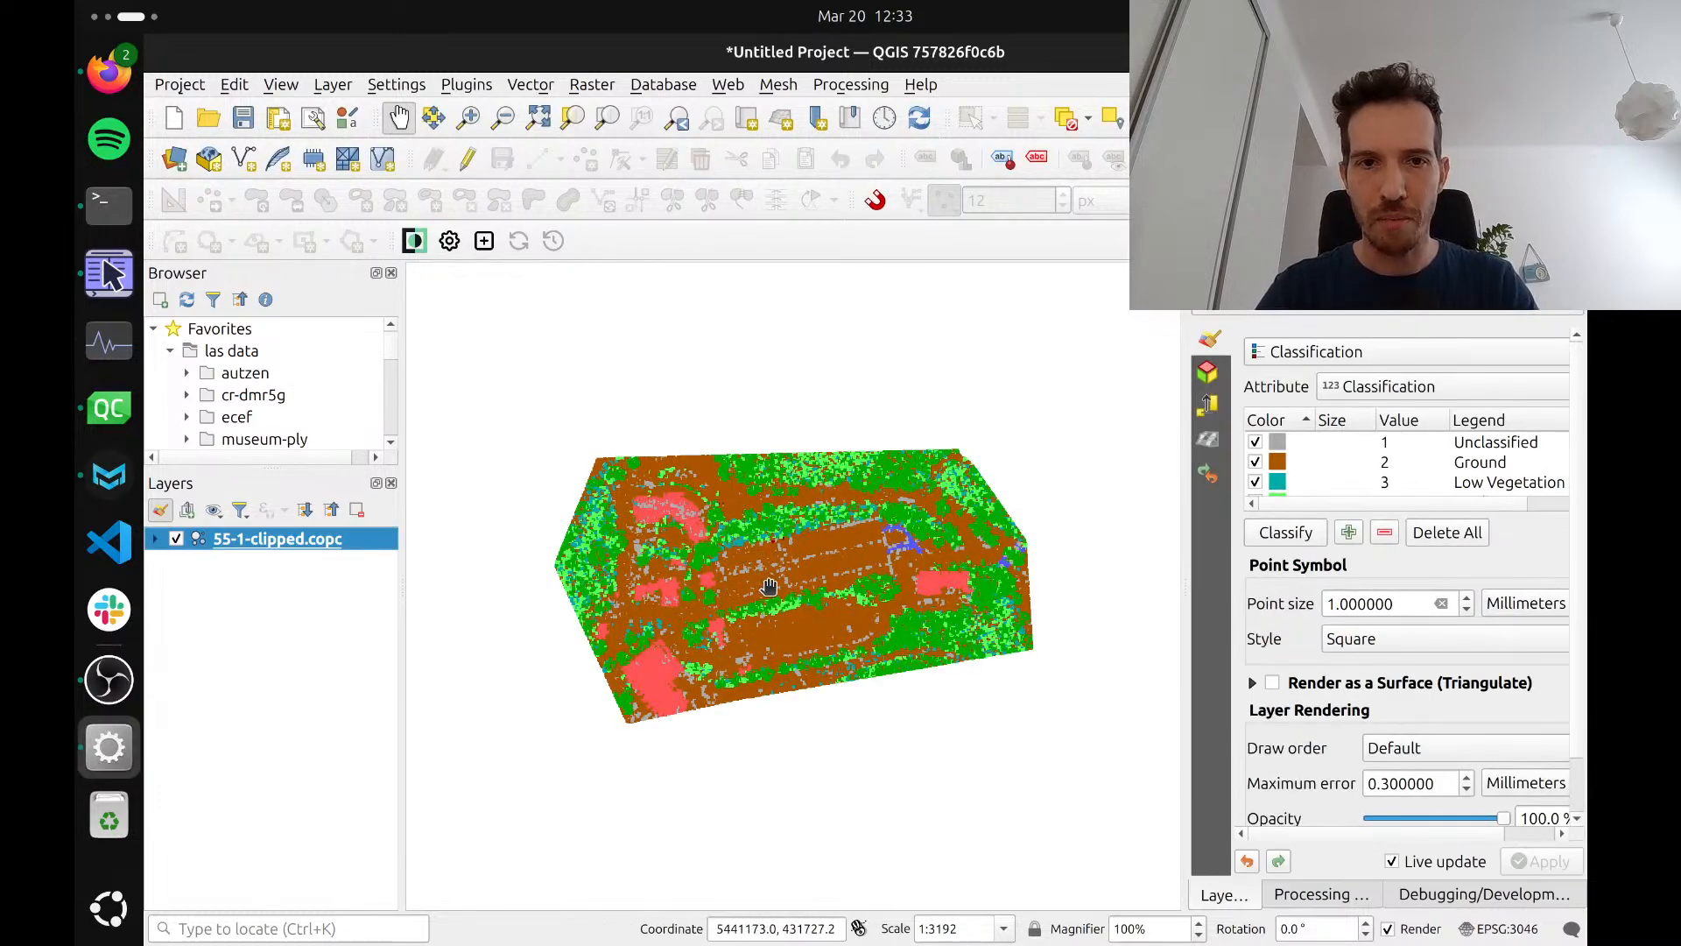
scroll(769, 586, "up", 1)
scroll(769, 587, "up", 1)
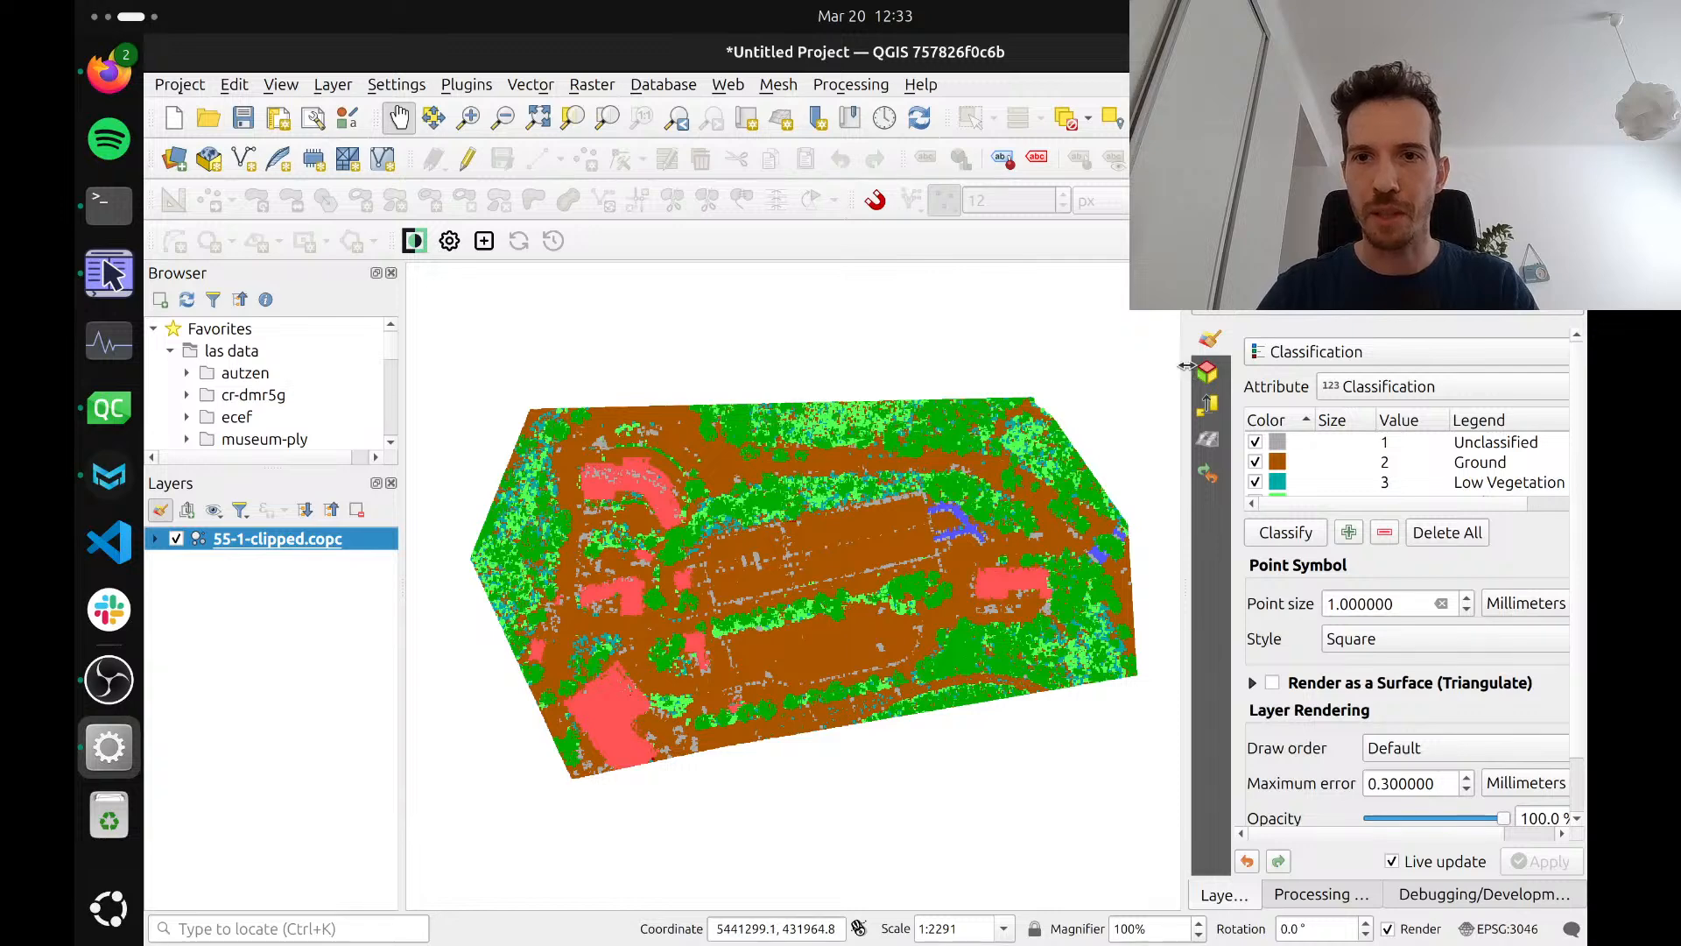
Widen the Layer Styling panel and keep Classification as the point cloud's renderer
left_click_drag(1189, 372, 1110, 377)
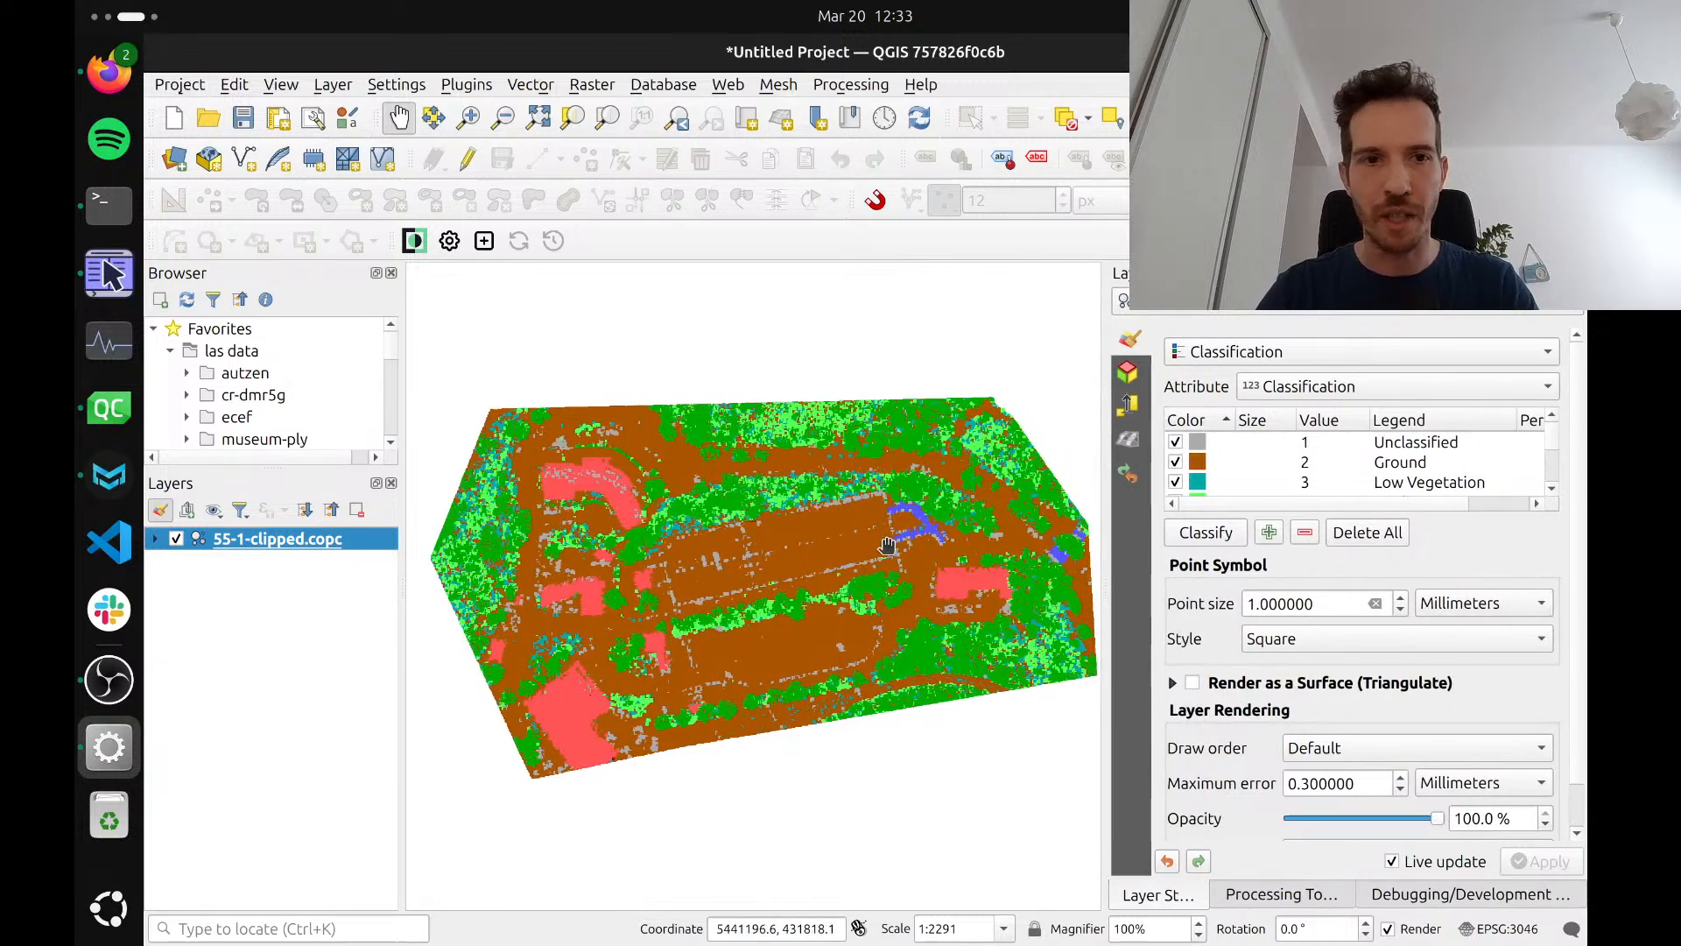
left_click_drag(887, 547, 872, 543)
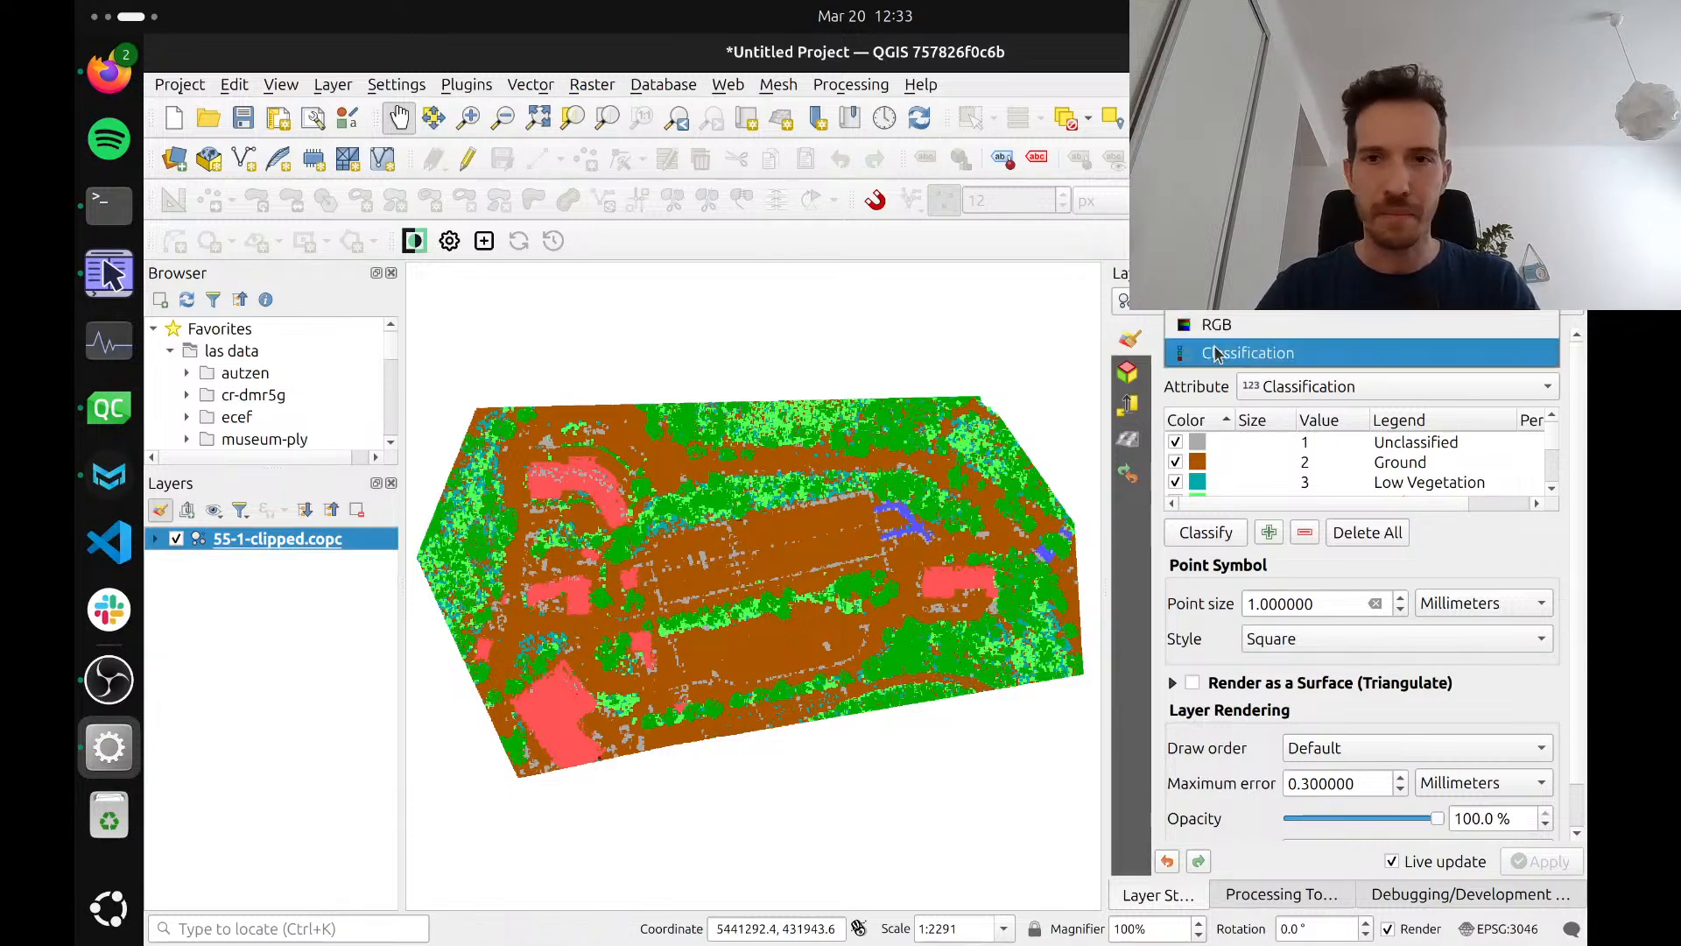
left_click(1216, 354)
left_click(1200, 394)
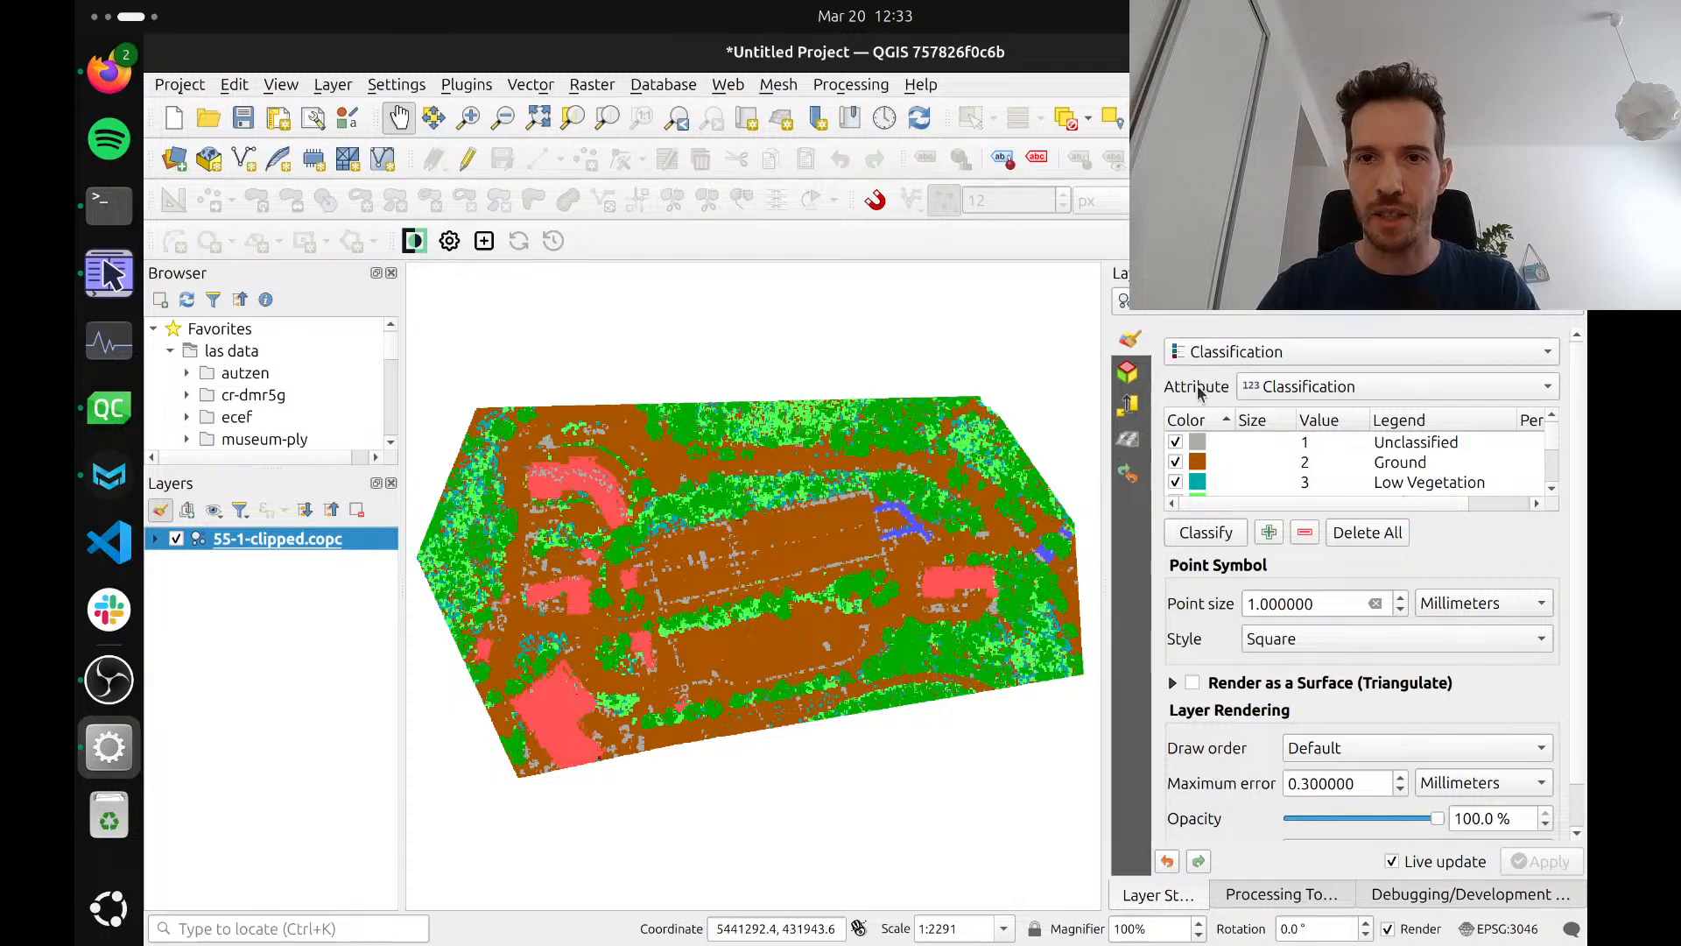
Open a new 3D map view of the project
left_click(336, 86)
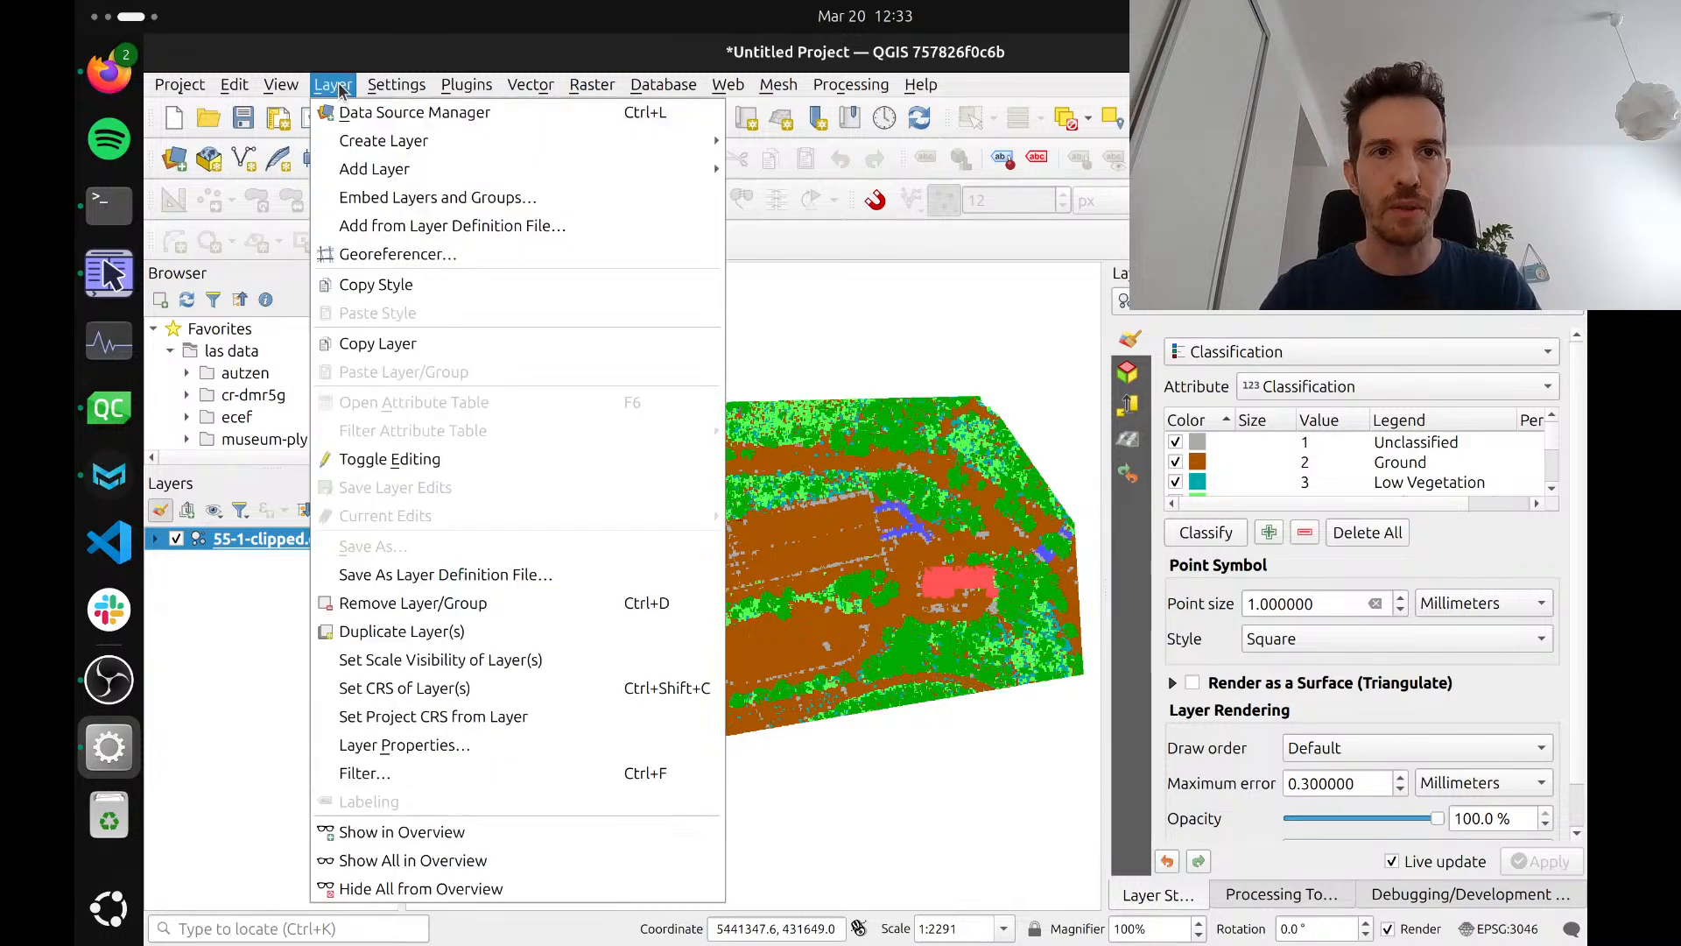
mouse_move(281, 85)
mouse_move(366, 131)
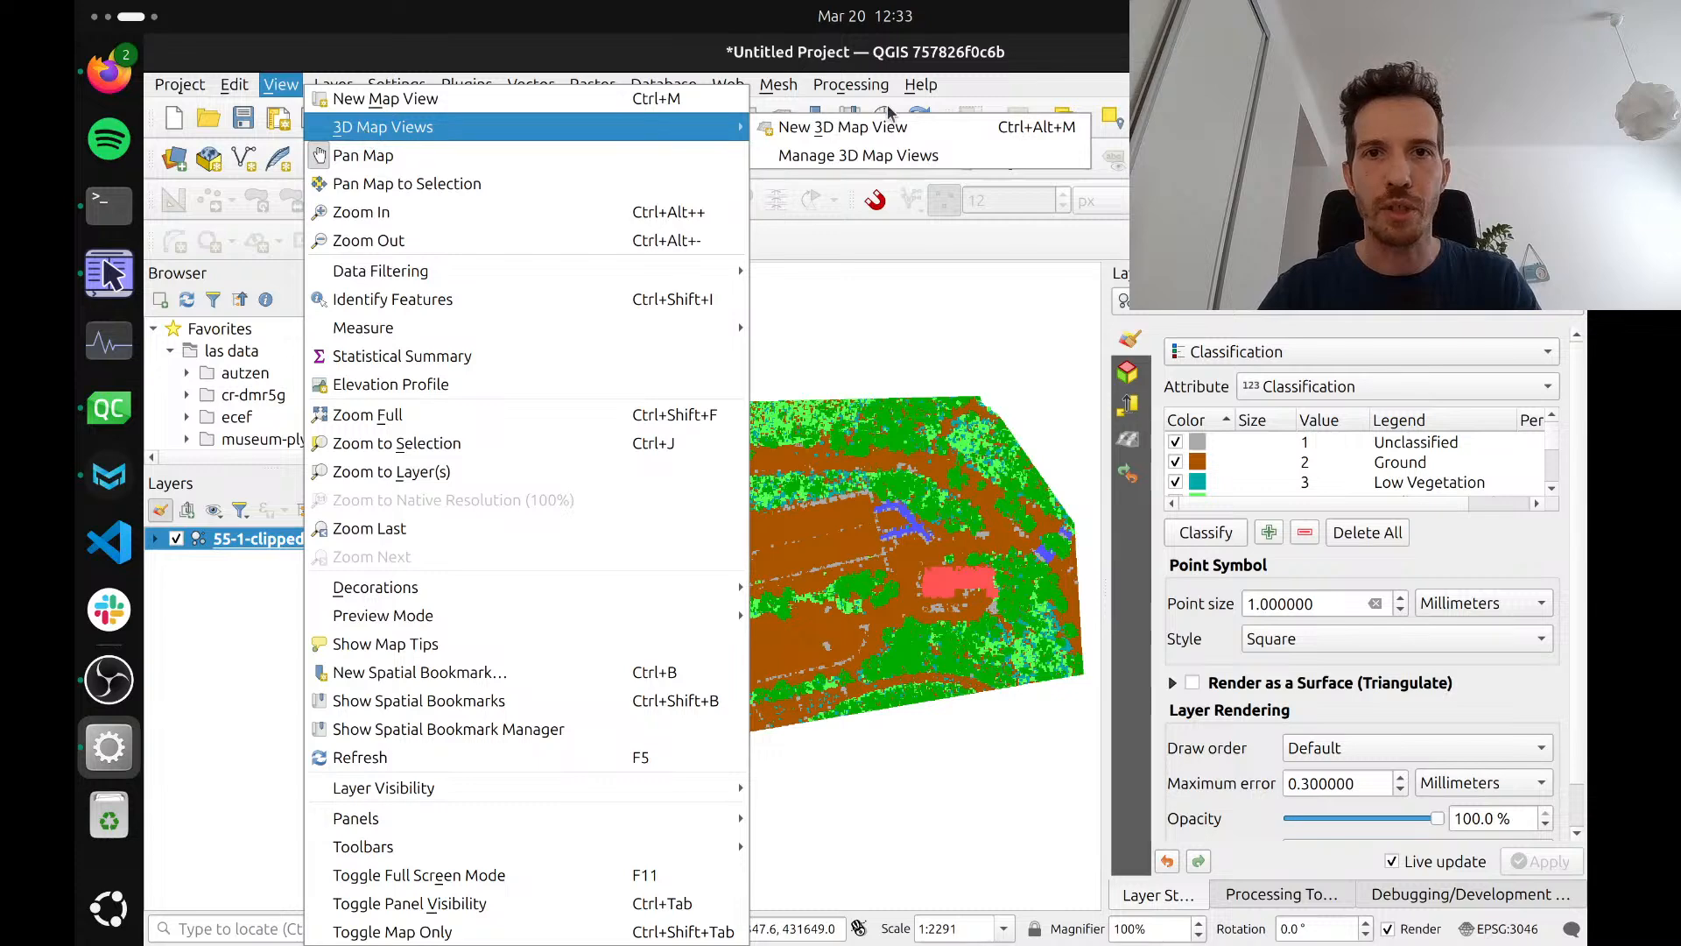
left_click(866, 129)
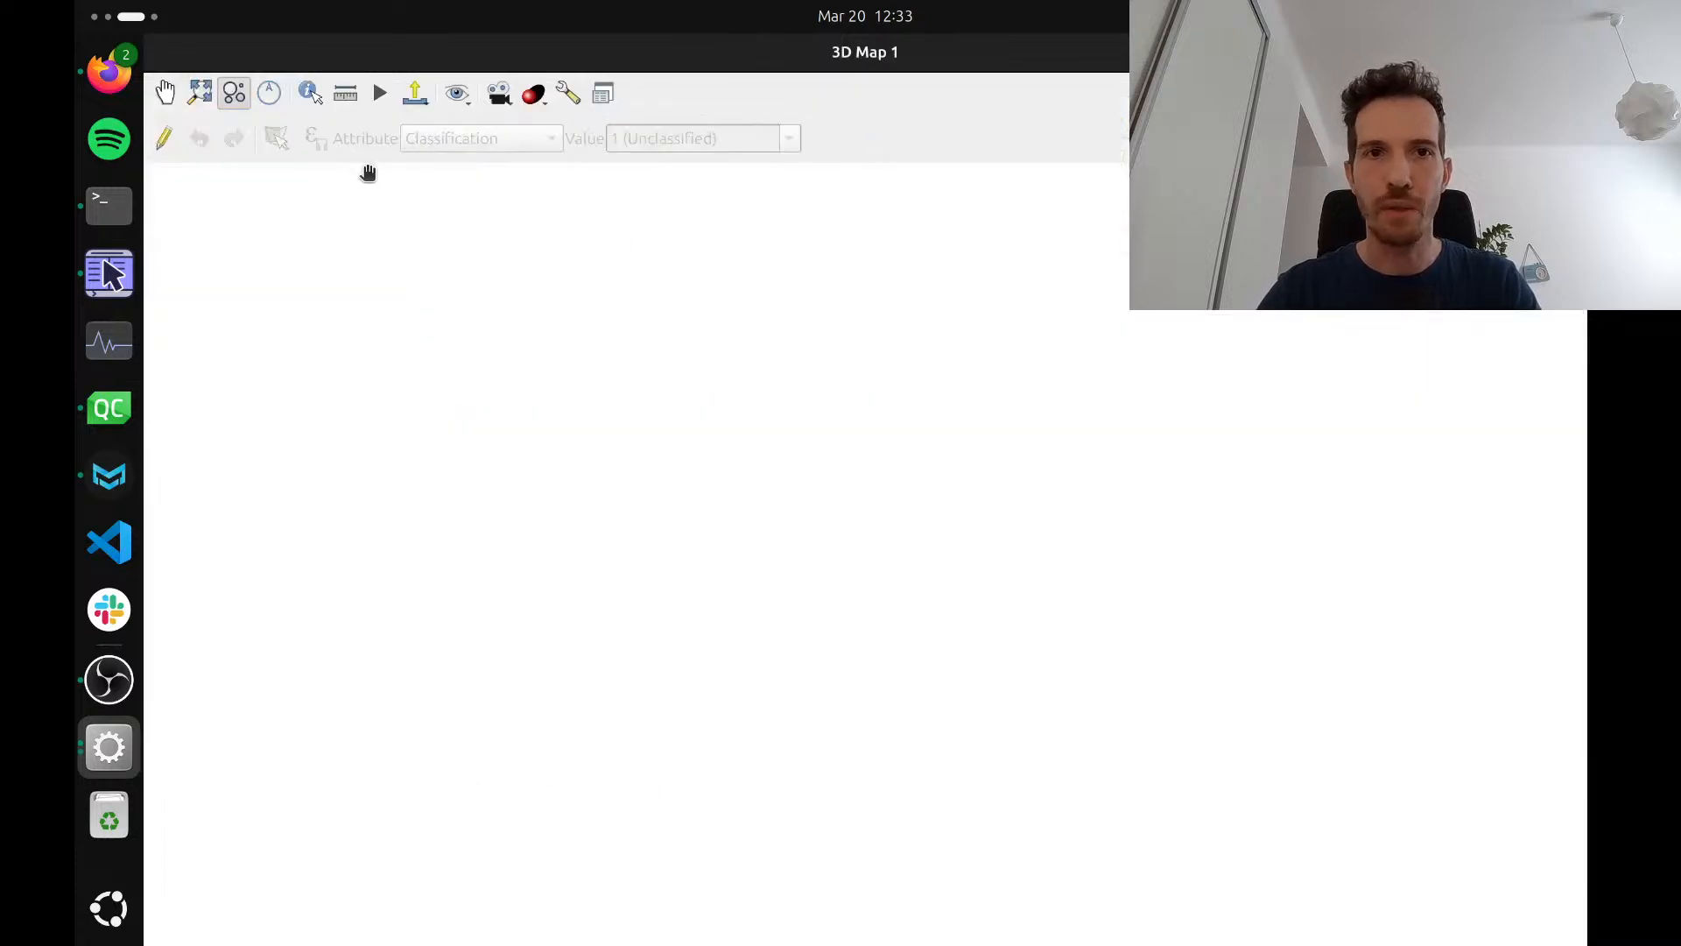
Dock the 3D map view below the main map canvas, dismiss the error message and enlarge the docked view
left_click(603, 93)
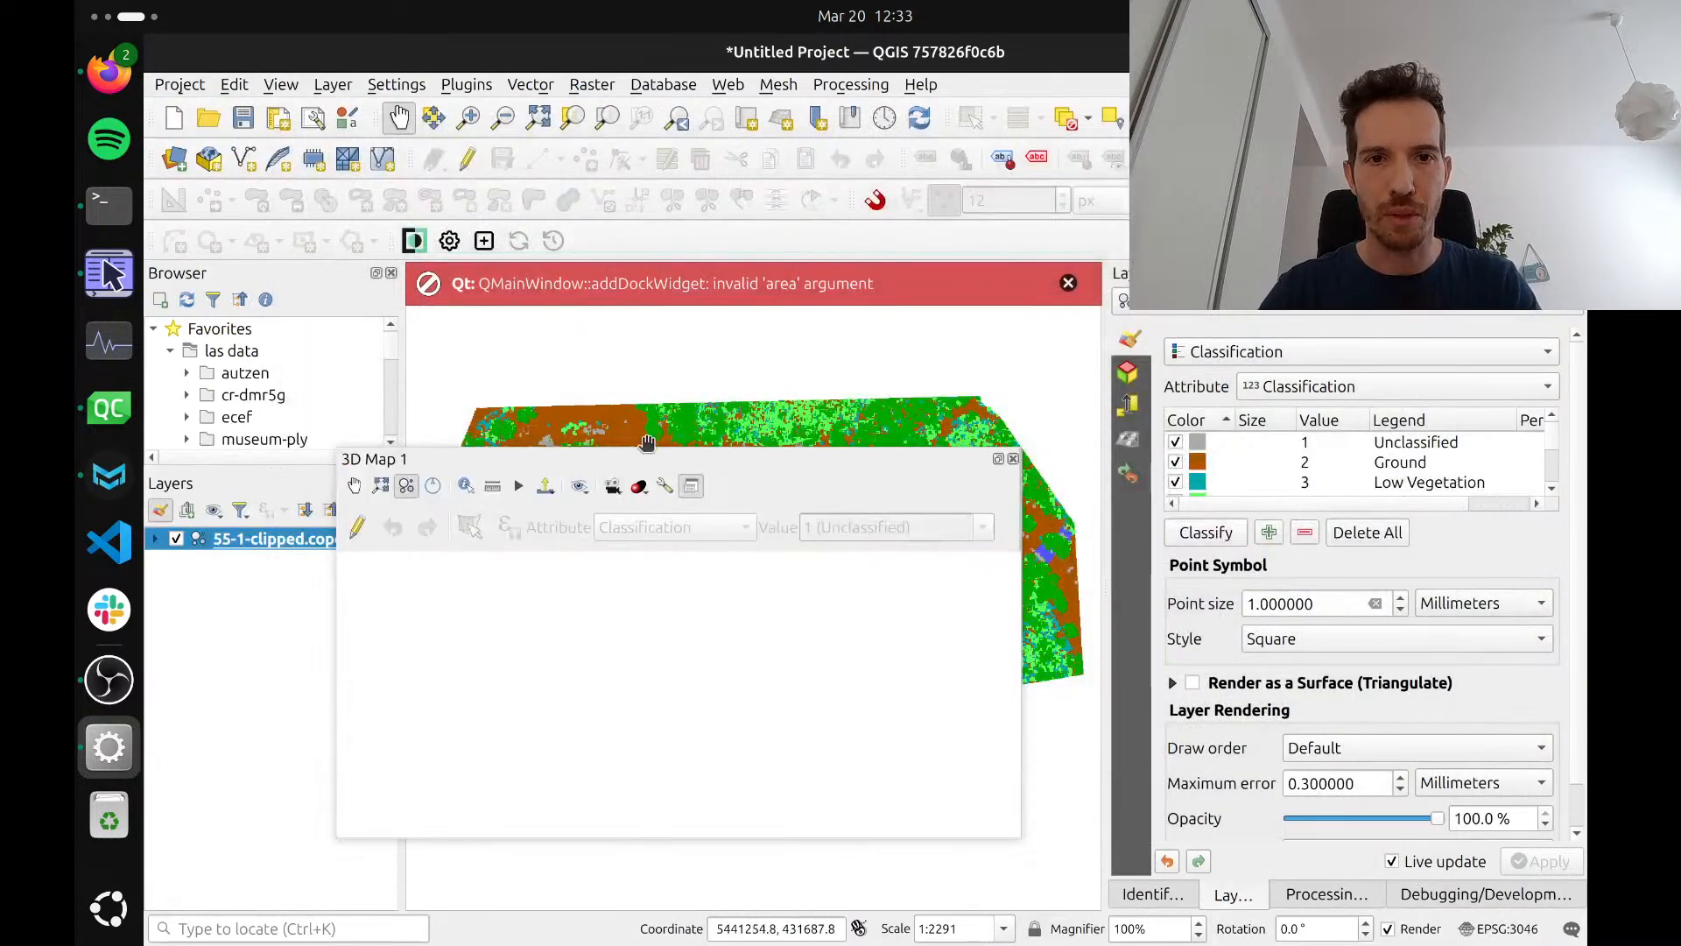
left_click_drag(653, 462, 674, 569)
left_click_drag(678, 723, 706, 870)
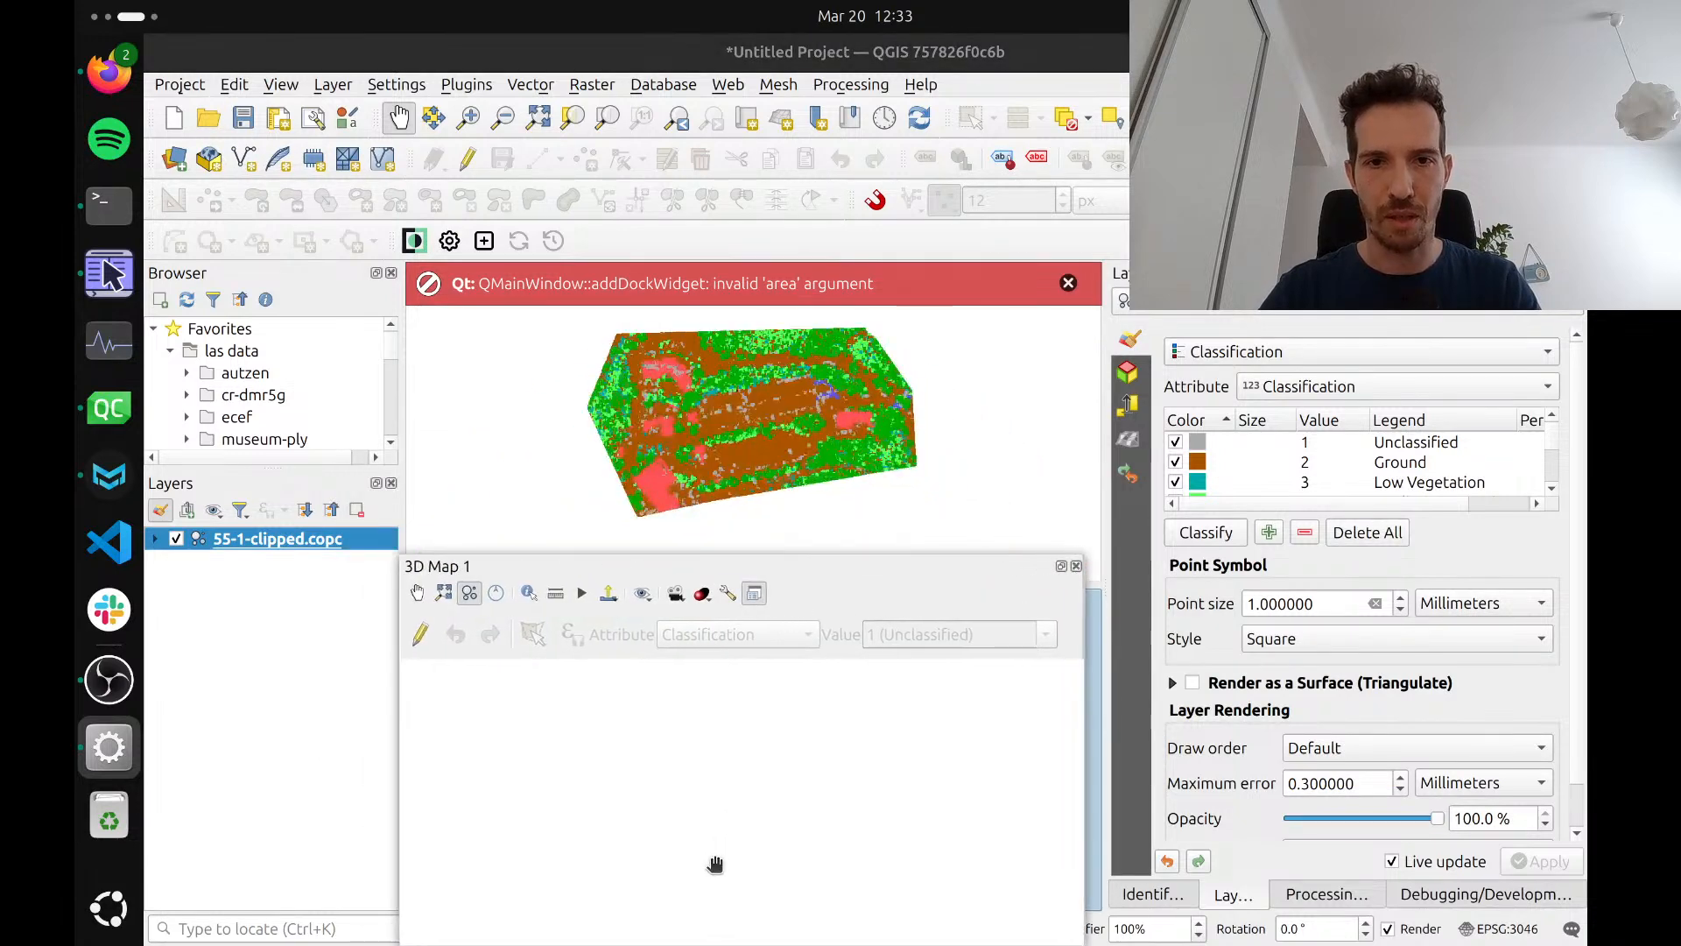
left_click(1070, 282)
left_click_drag(845, 583, 846, 515)
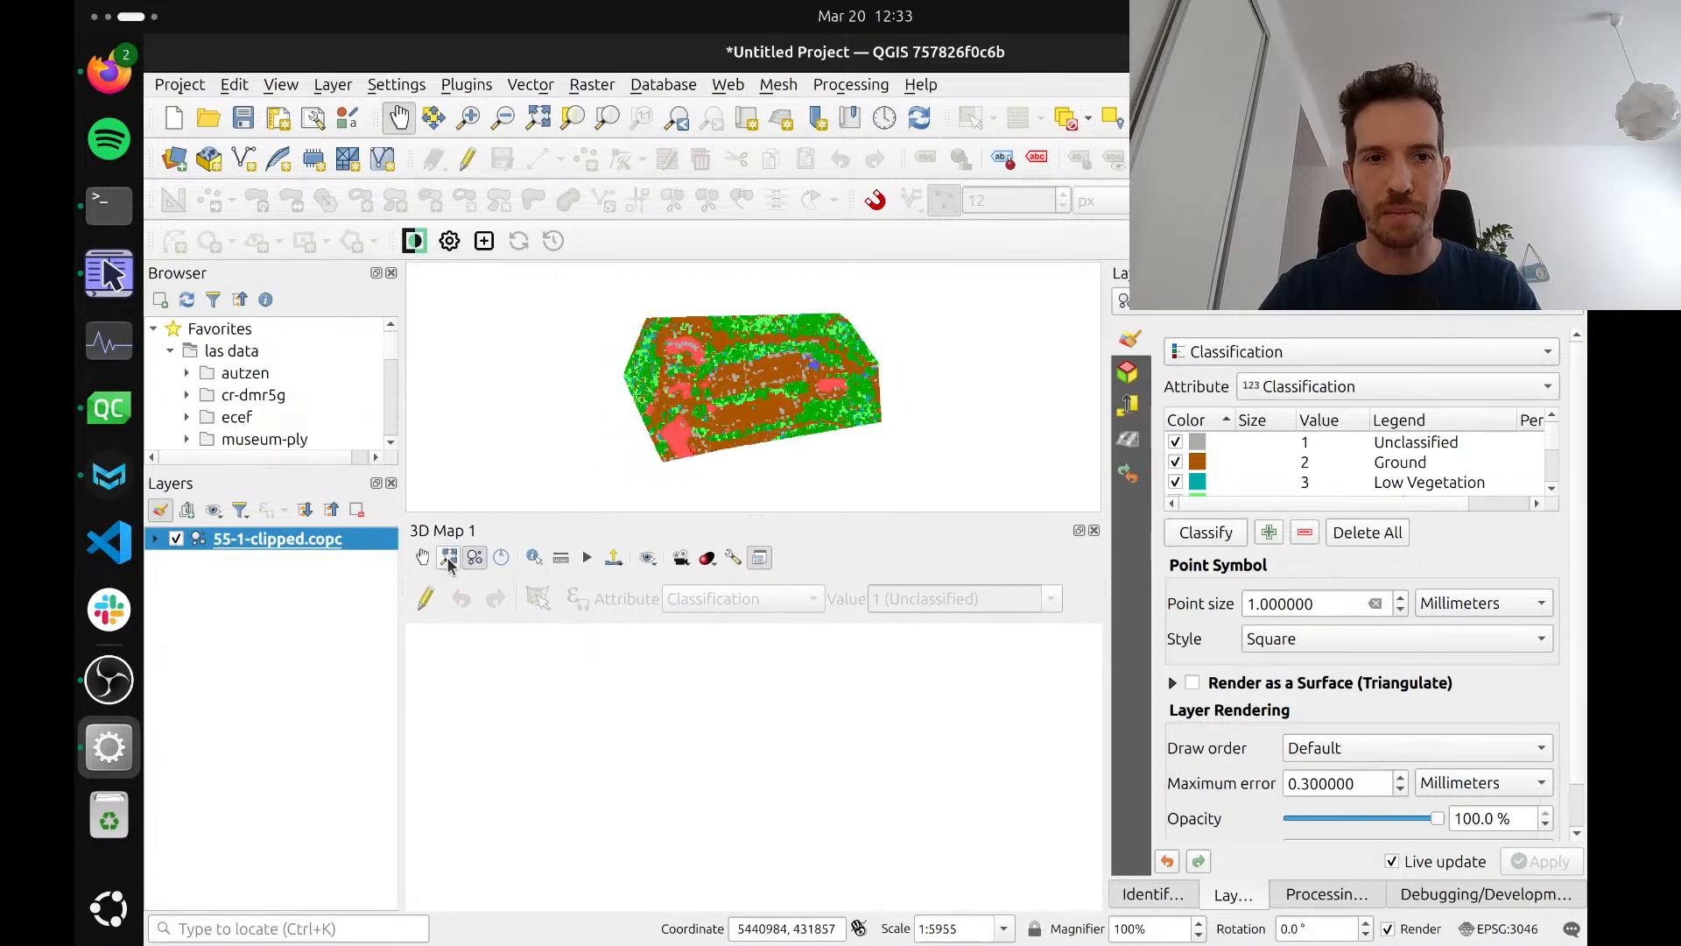
Show the full extent of the point cloud in the 3D map and tilt it to an oblique view
left_click(448, 557)
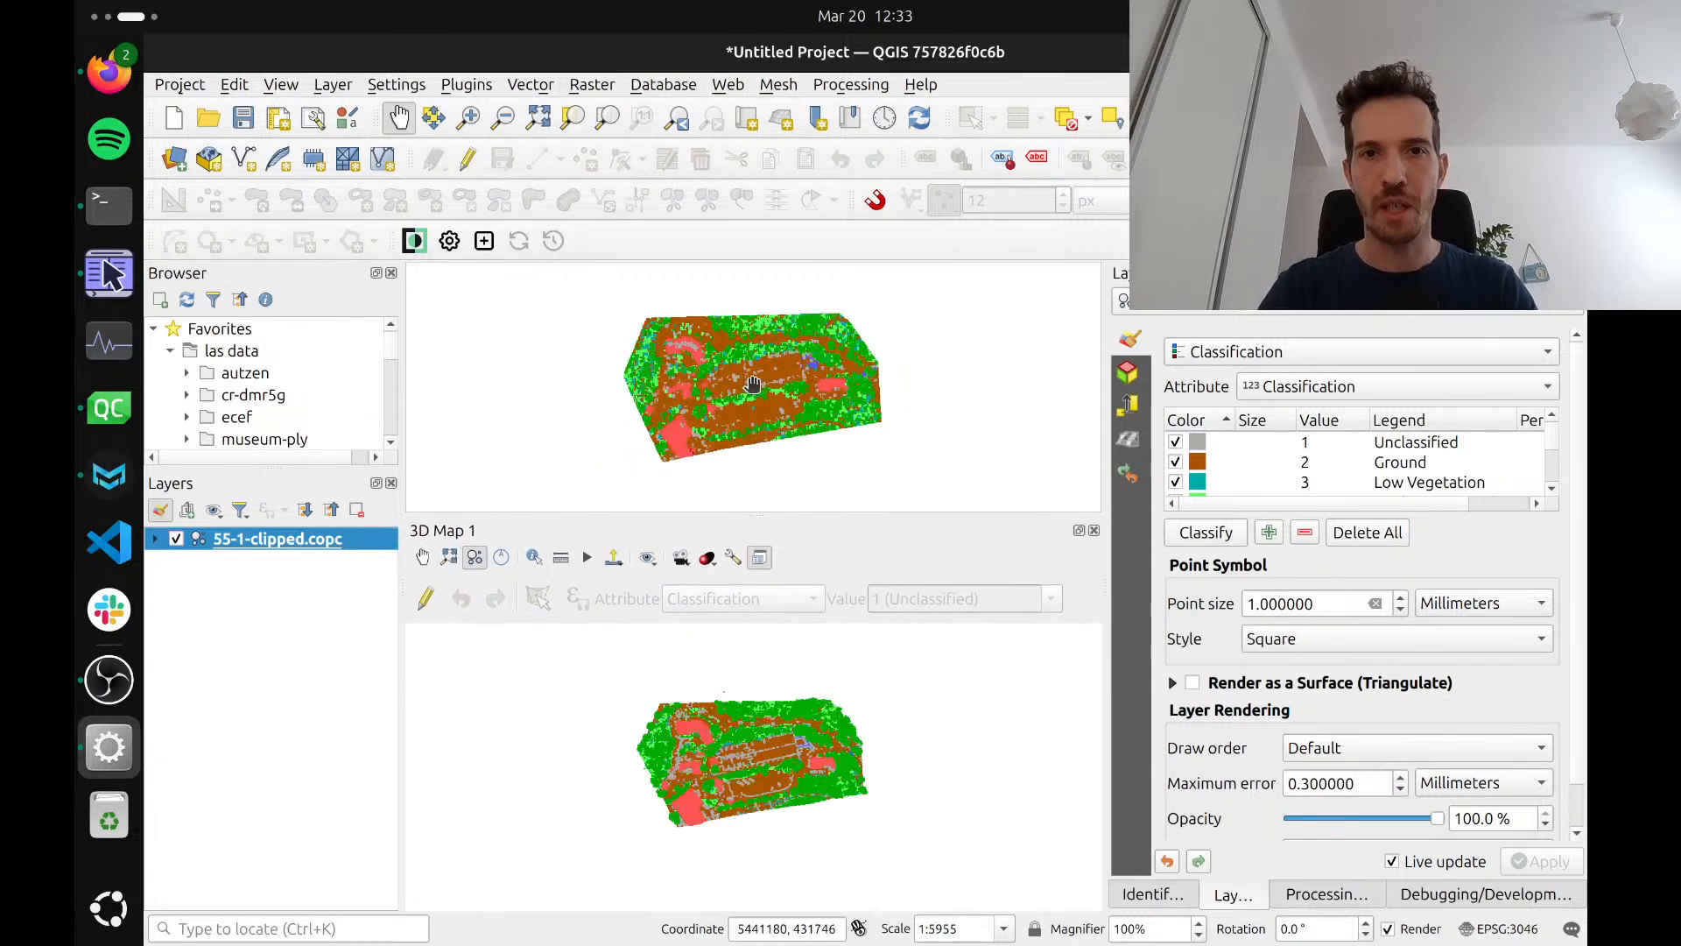
scroll(754, 771, "up", 1)
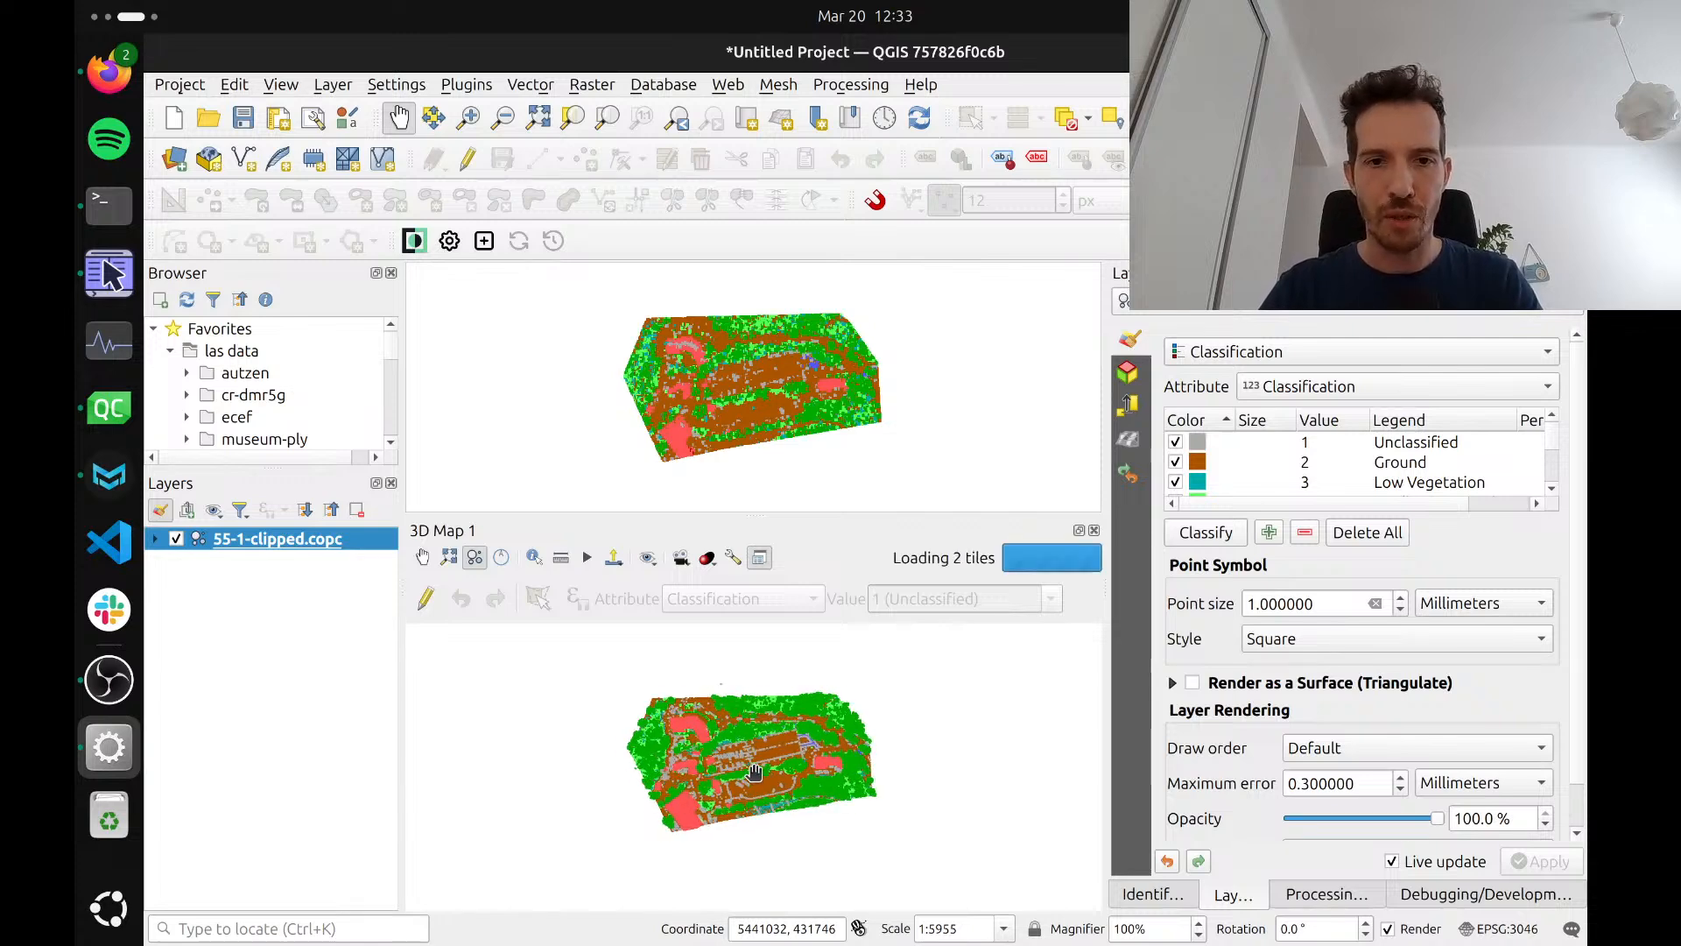
scroll(754, 770, "up", 3)
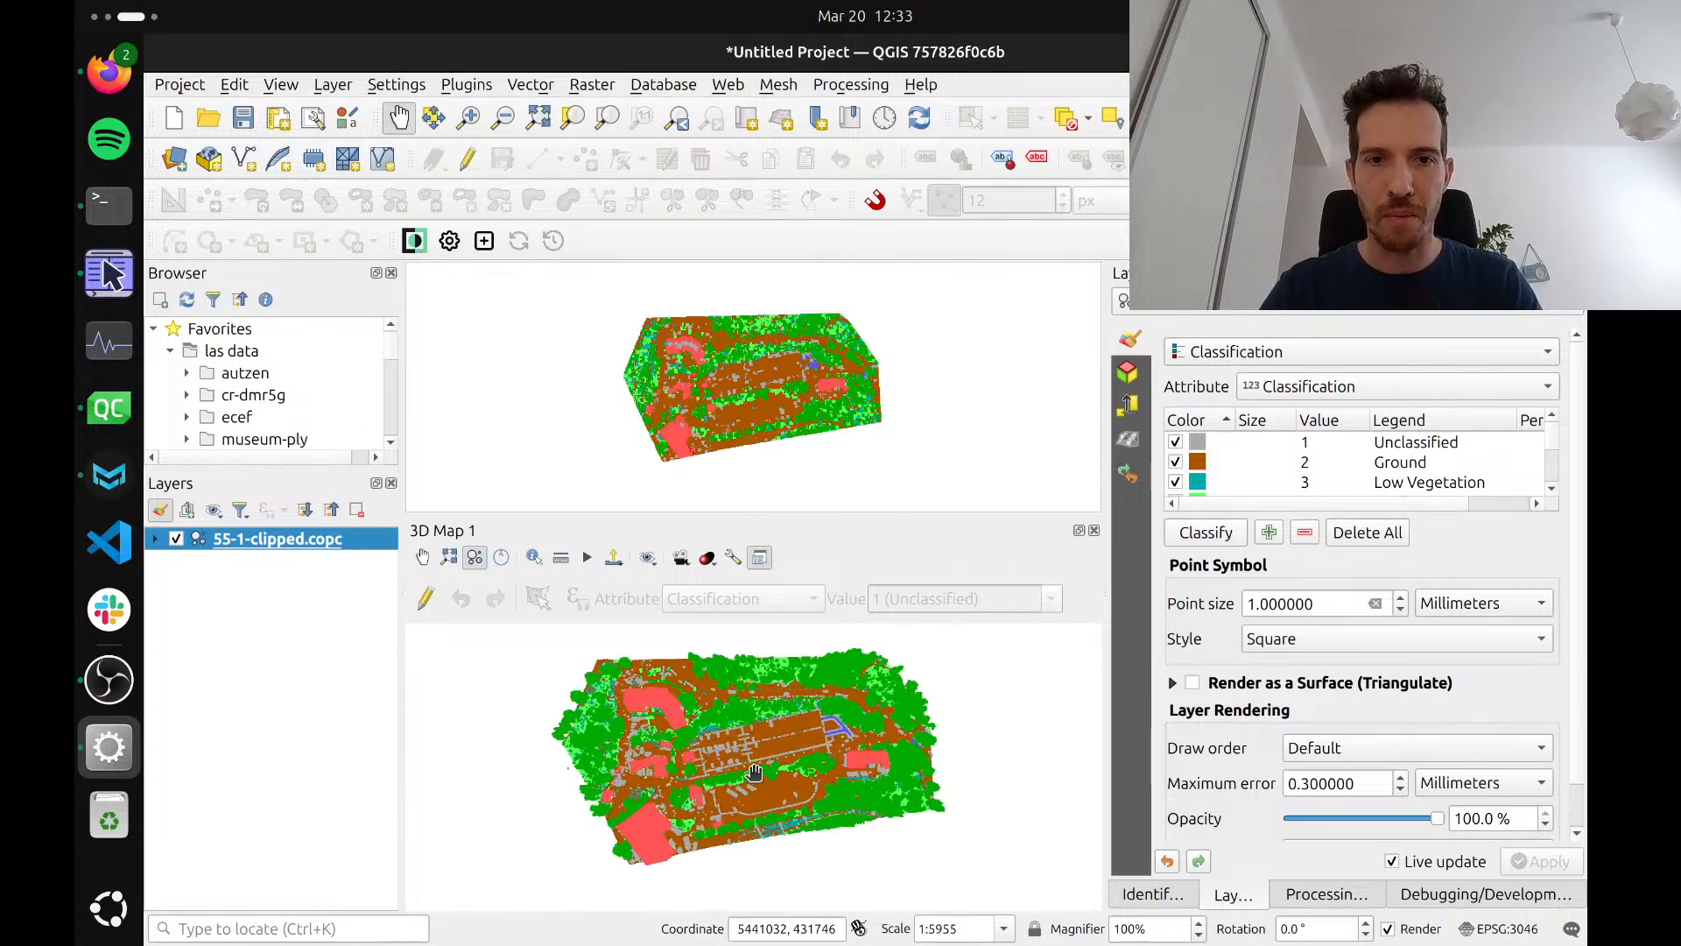
left_click_drag(754, 772, 765, 781)
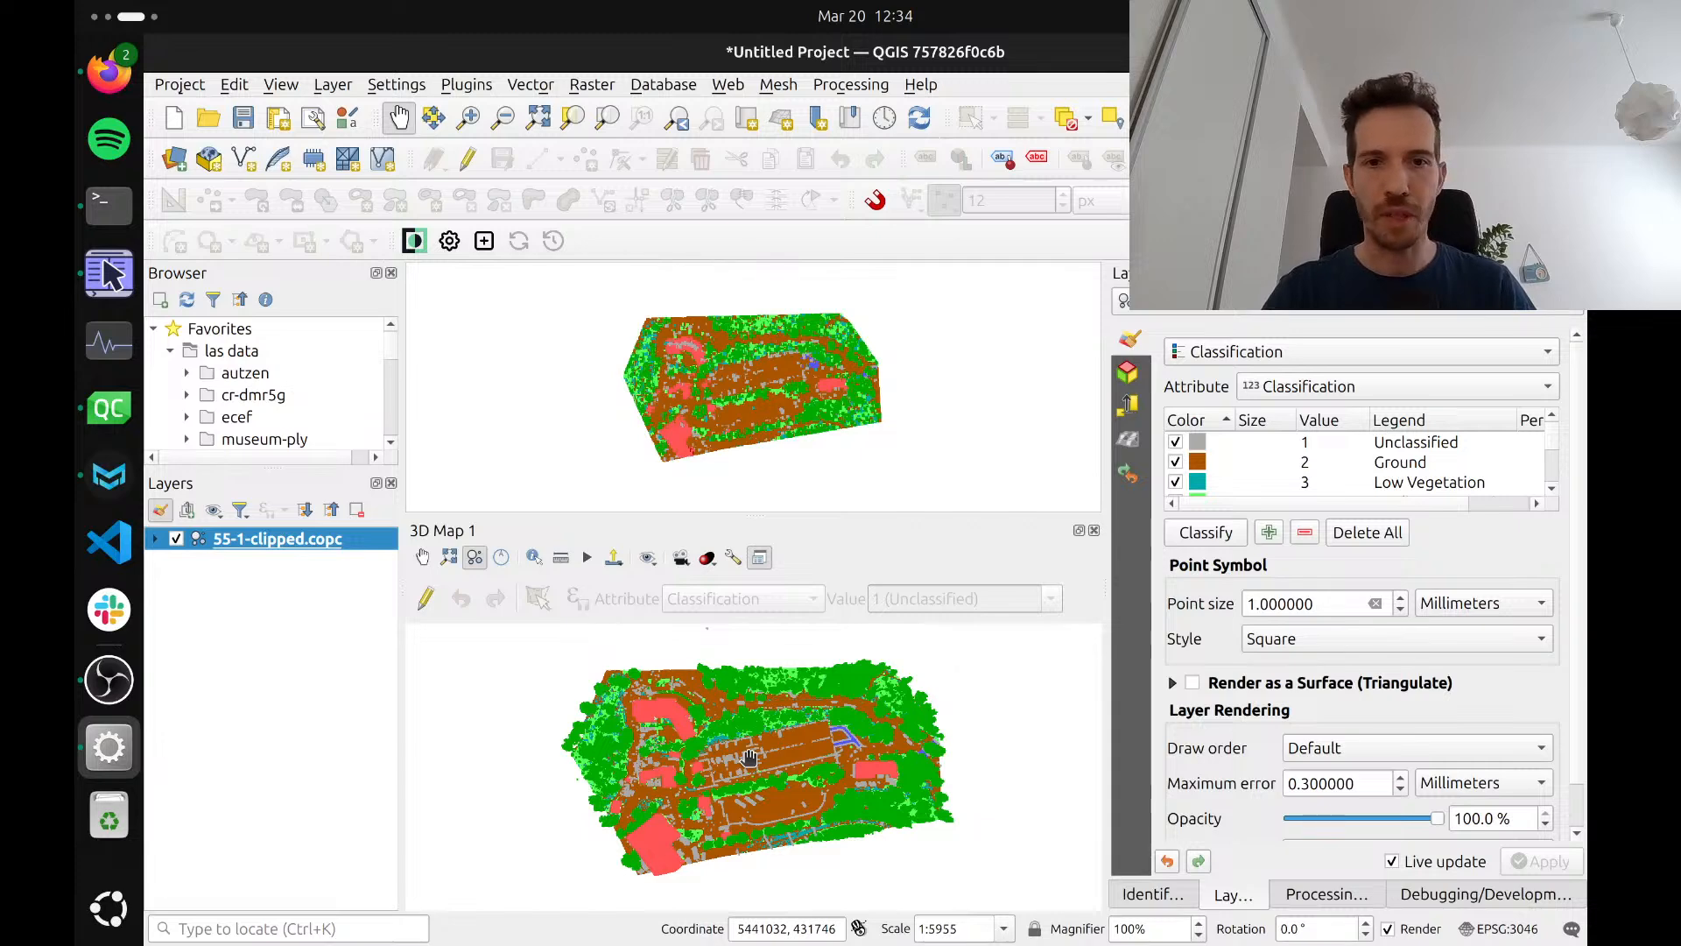
left_click_drag(749, 760, 740, 885)
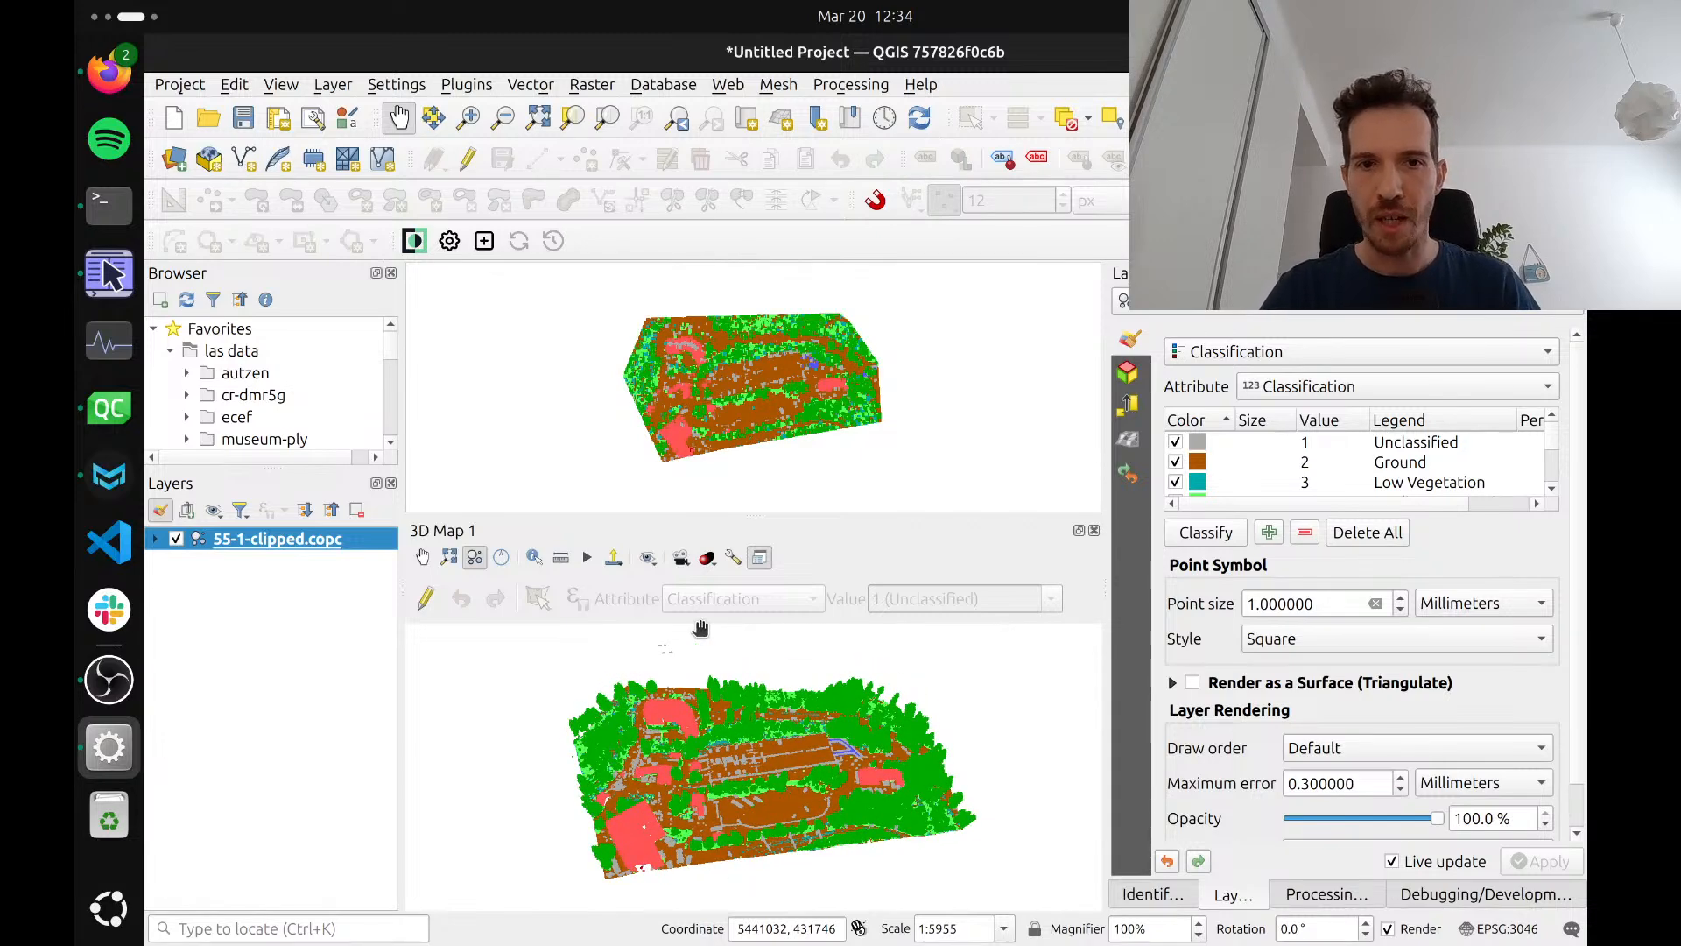
Turn on Eye Dome Lighting for the point cloud in the 3D map view
left_click(707, 558)
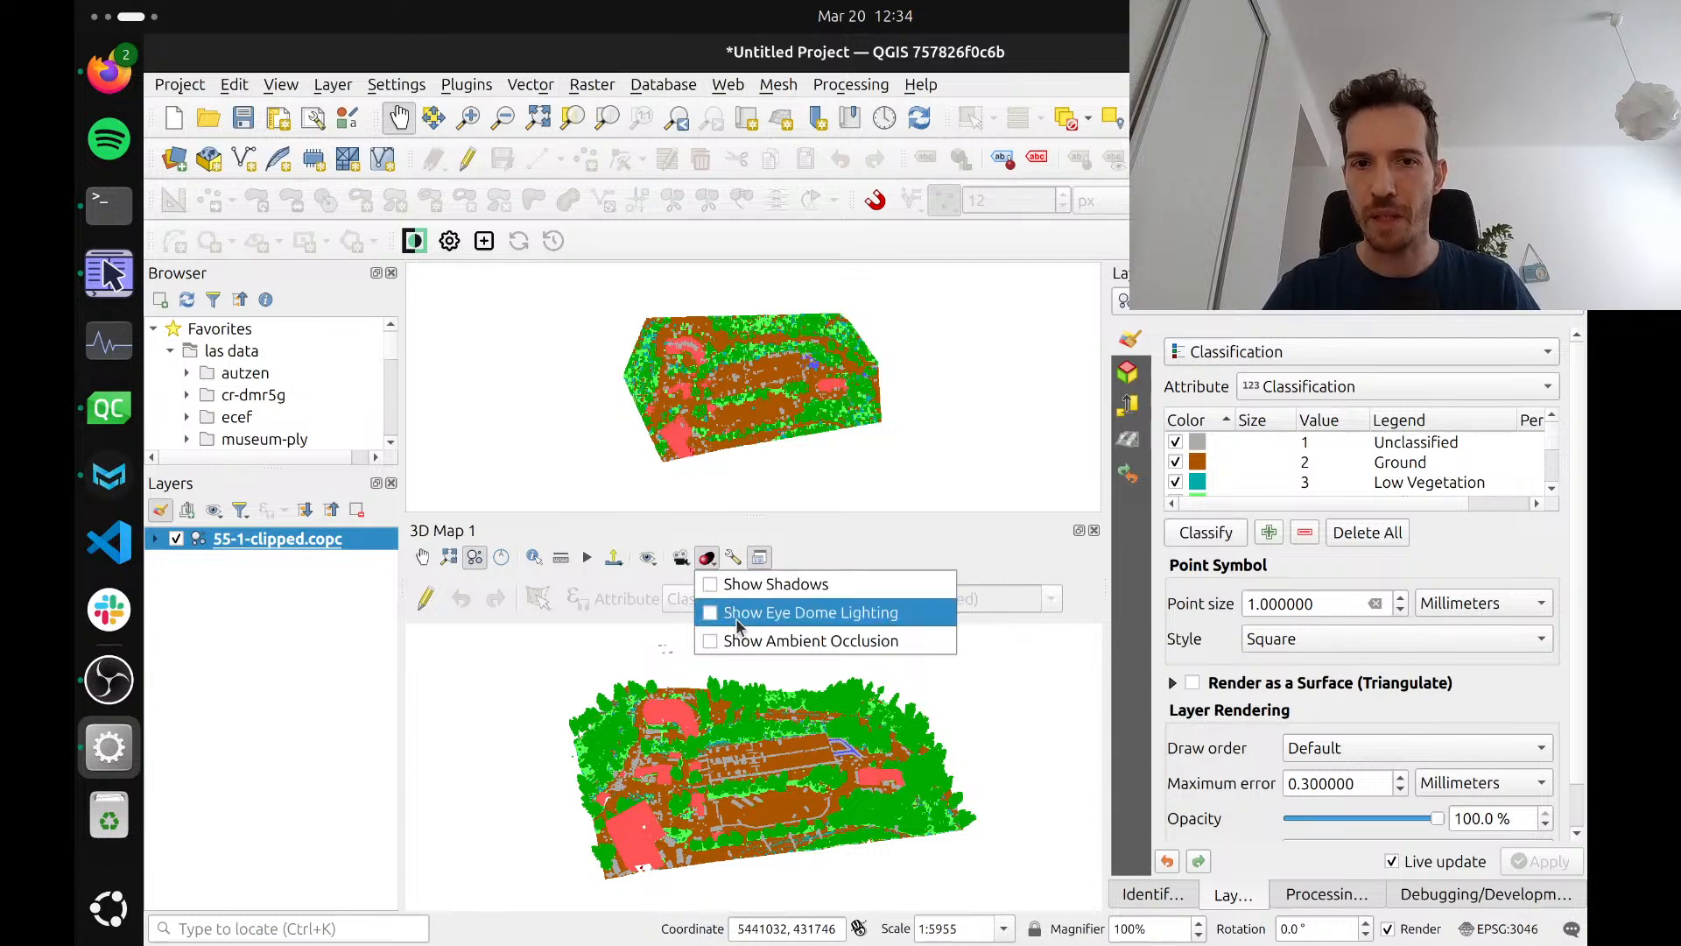
left_click(843, 528)
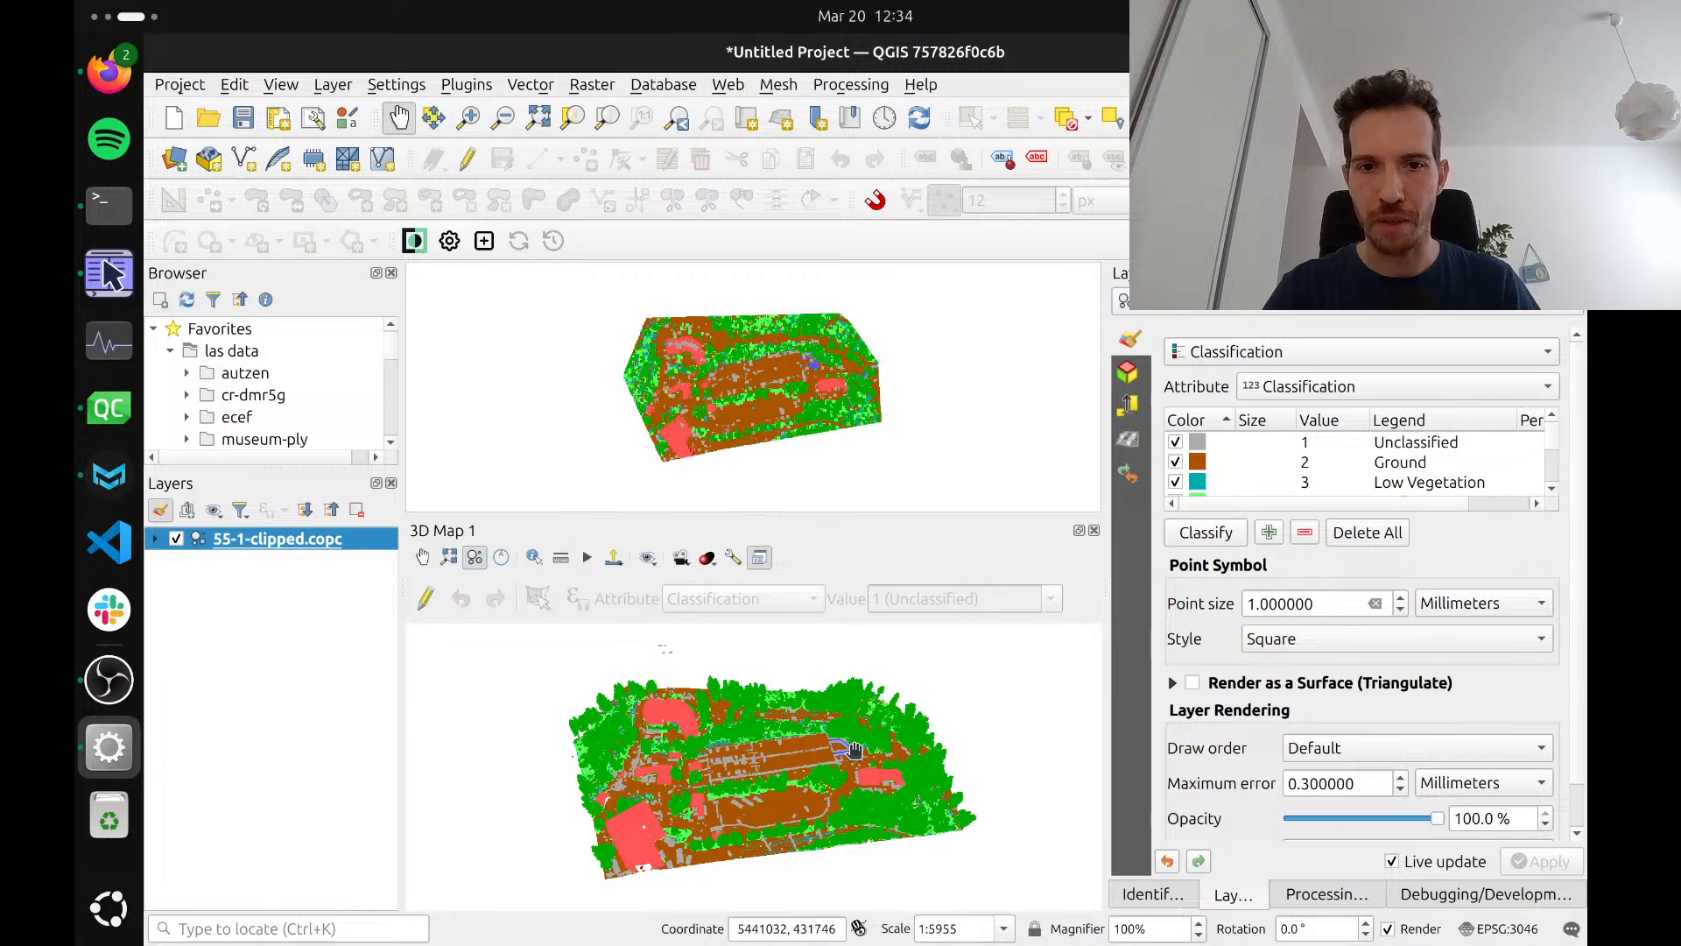
left_click(705, 565)
left_click(789, 615)
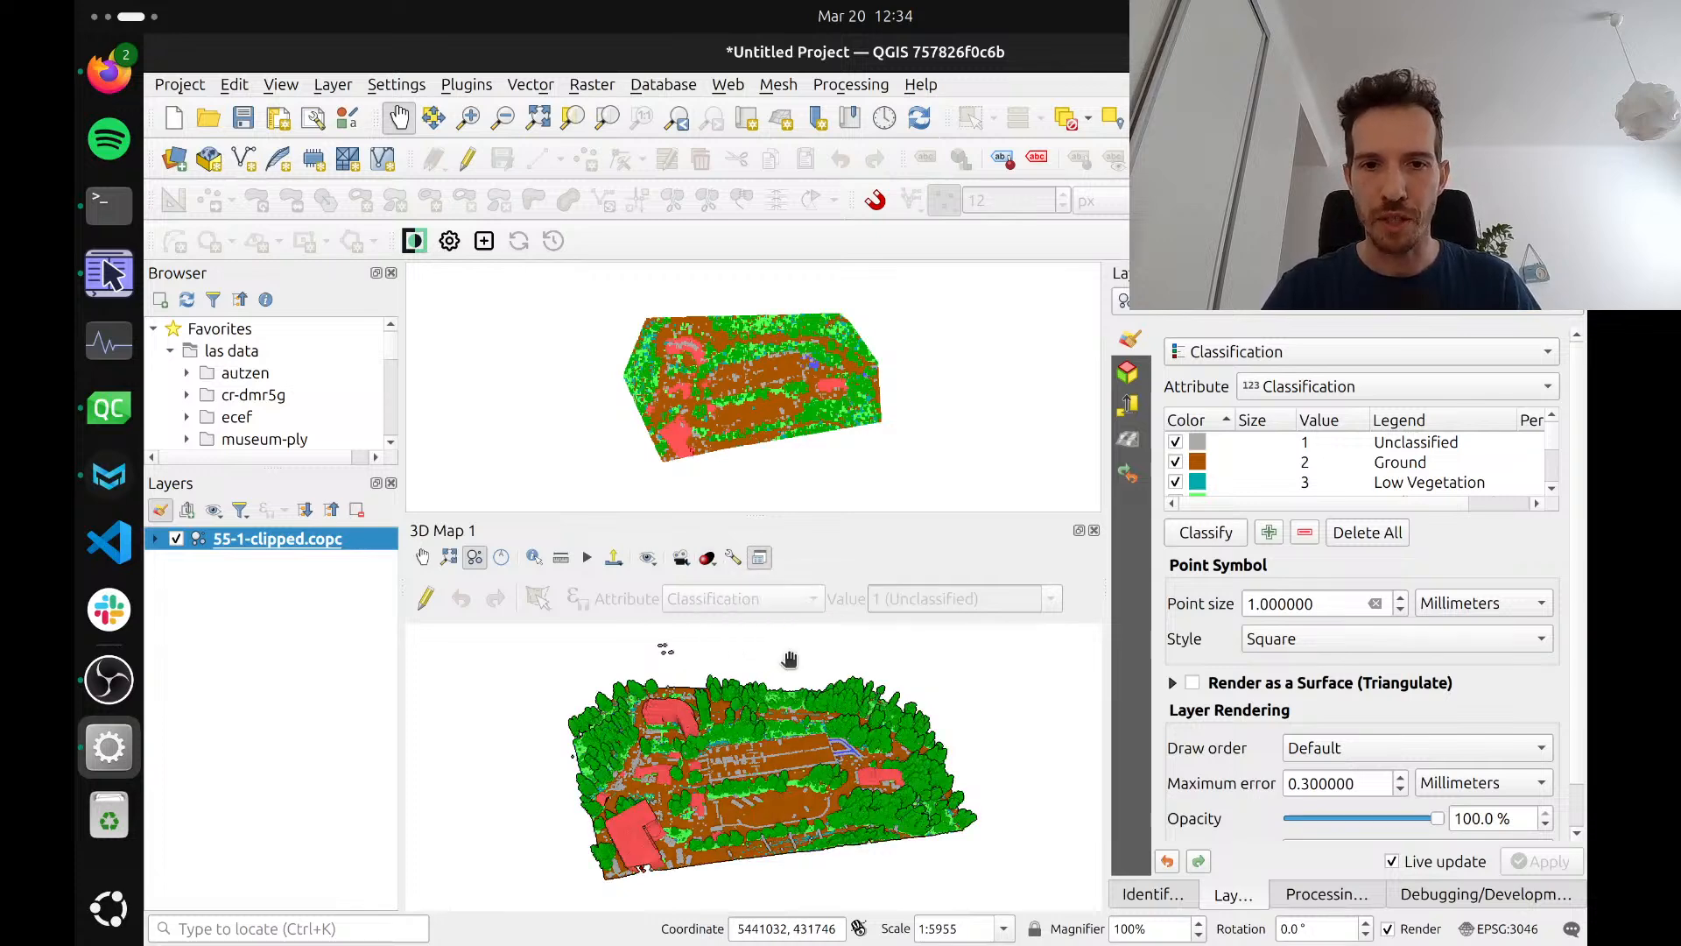
scroll(766, 782, "up", 3)
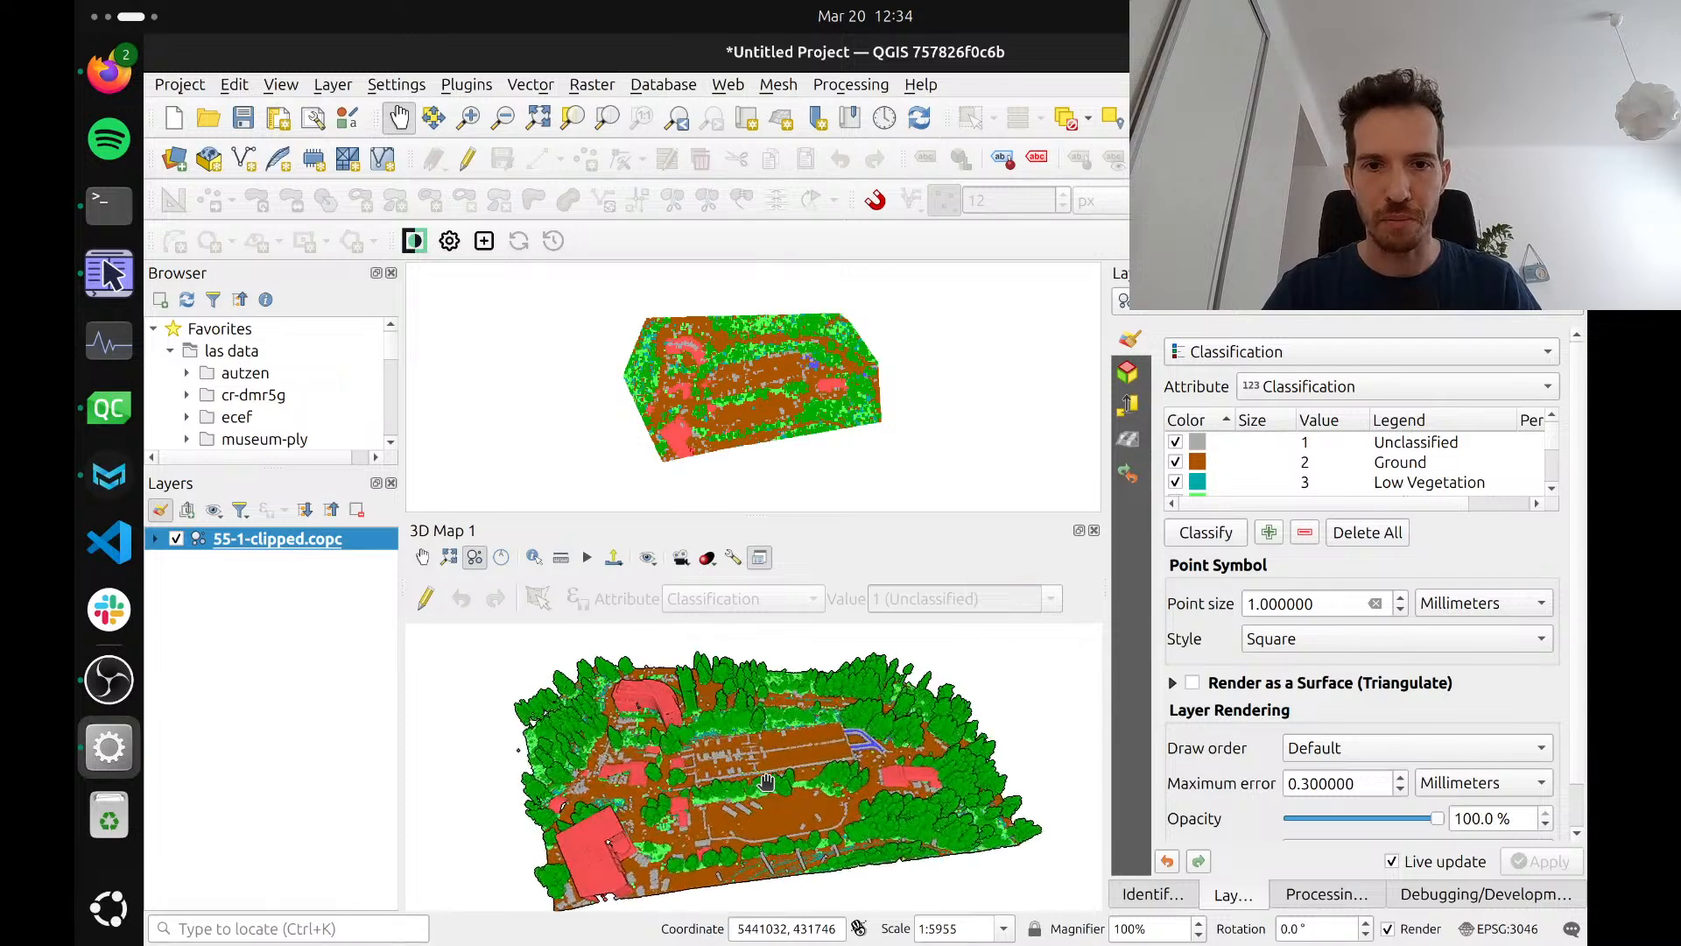
left_click_drag(766, 782, 744, 775)
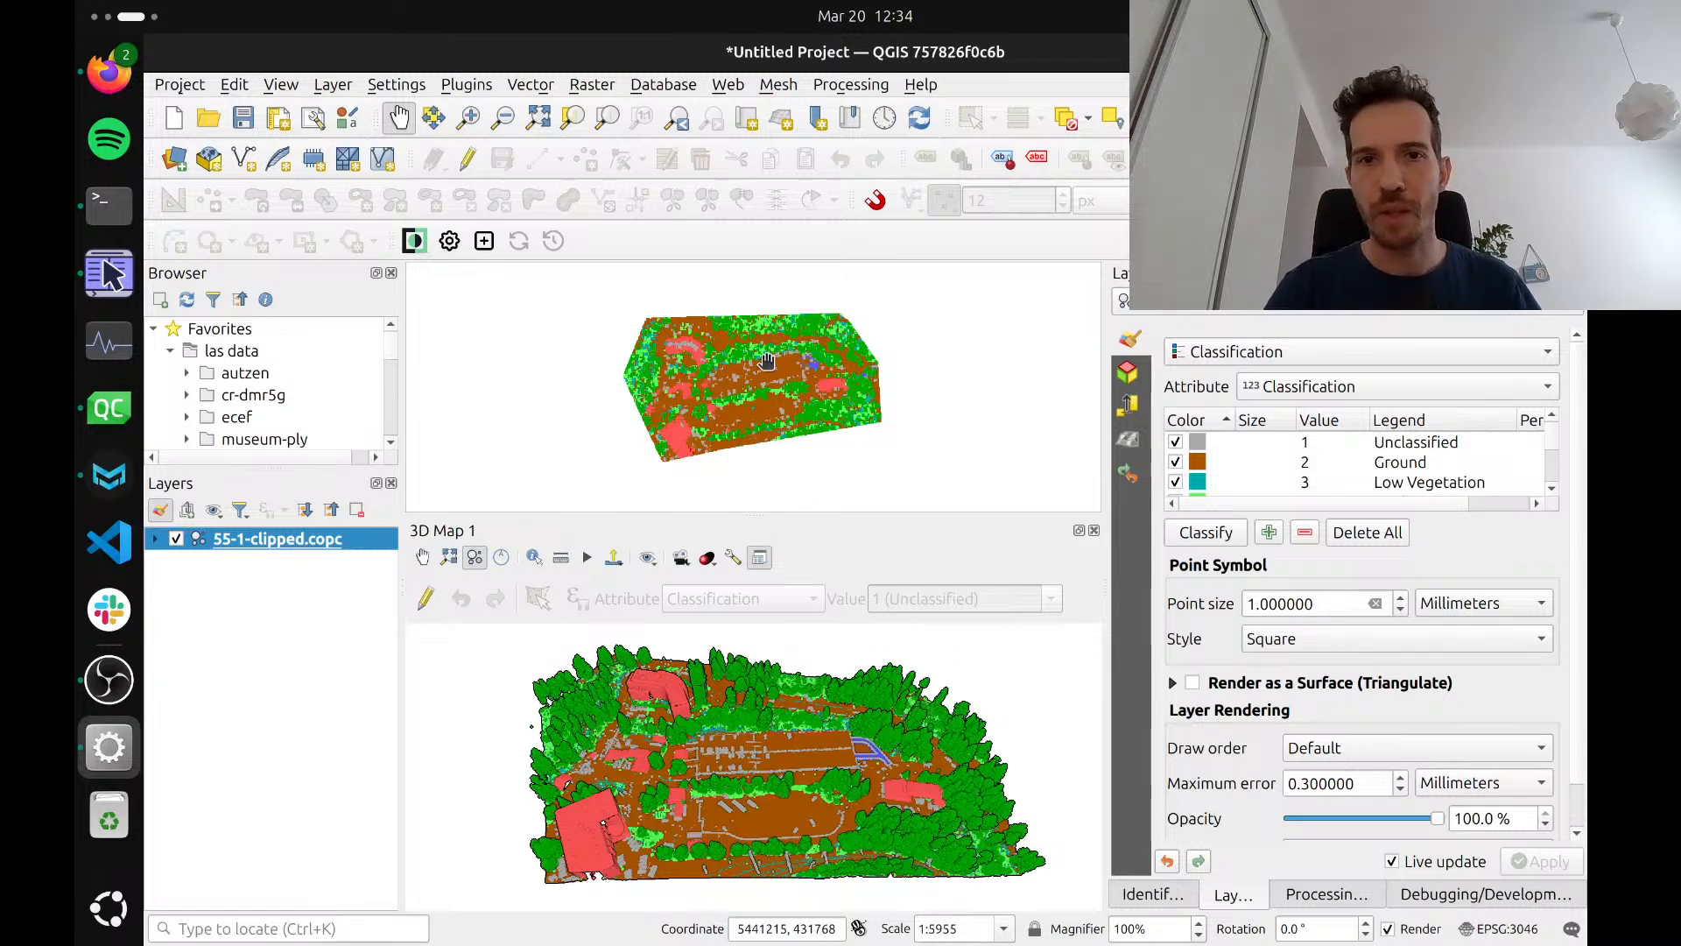
Enable Global Map Shading for the 2D map, using Hillshading instead of Eye-Dome Lighting
left_click_drag(766, 361, 776, 363)
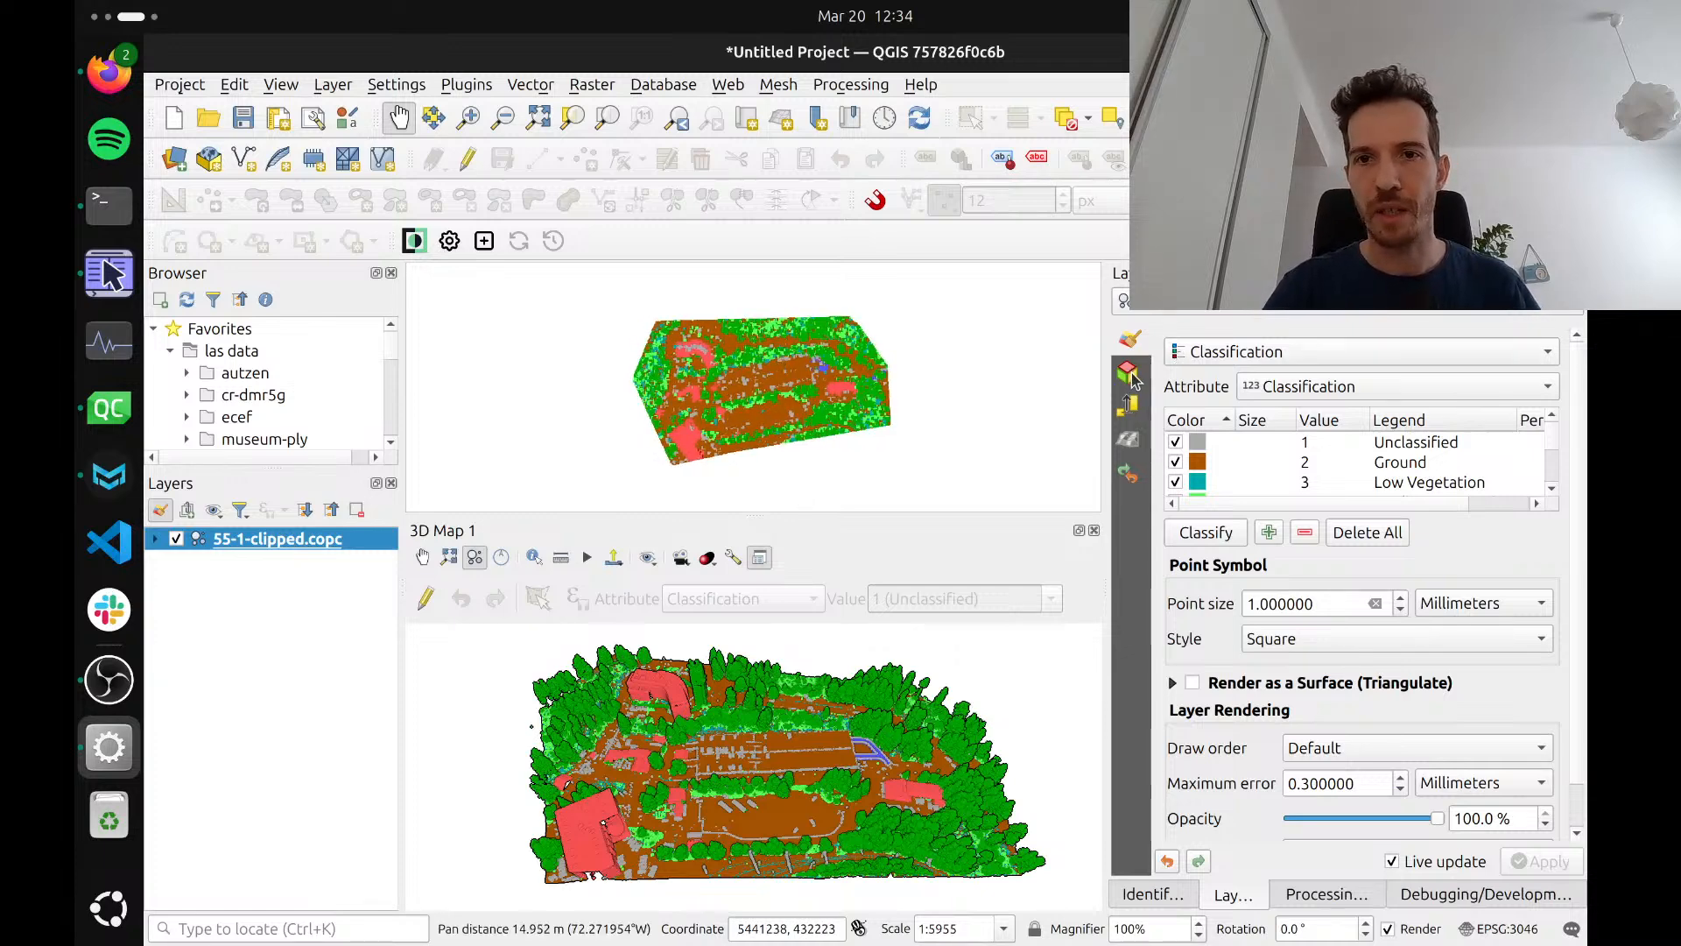
left_click(1128, 440)
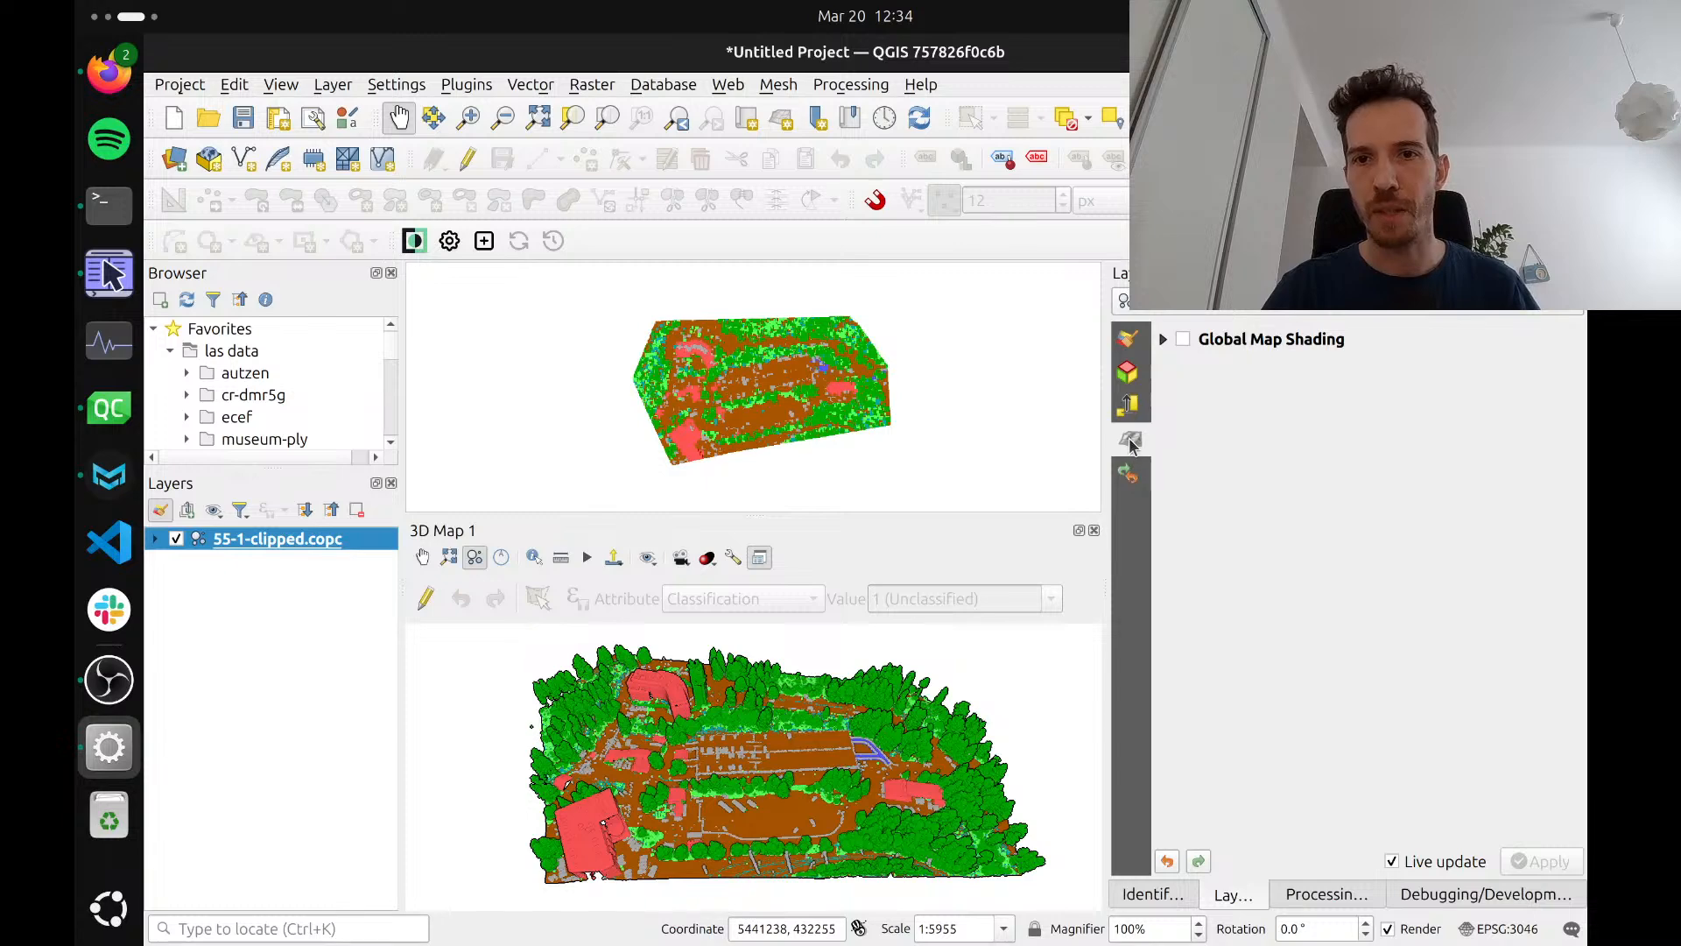
left_click(1183, 341)
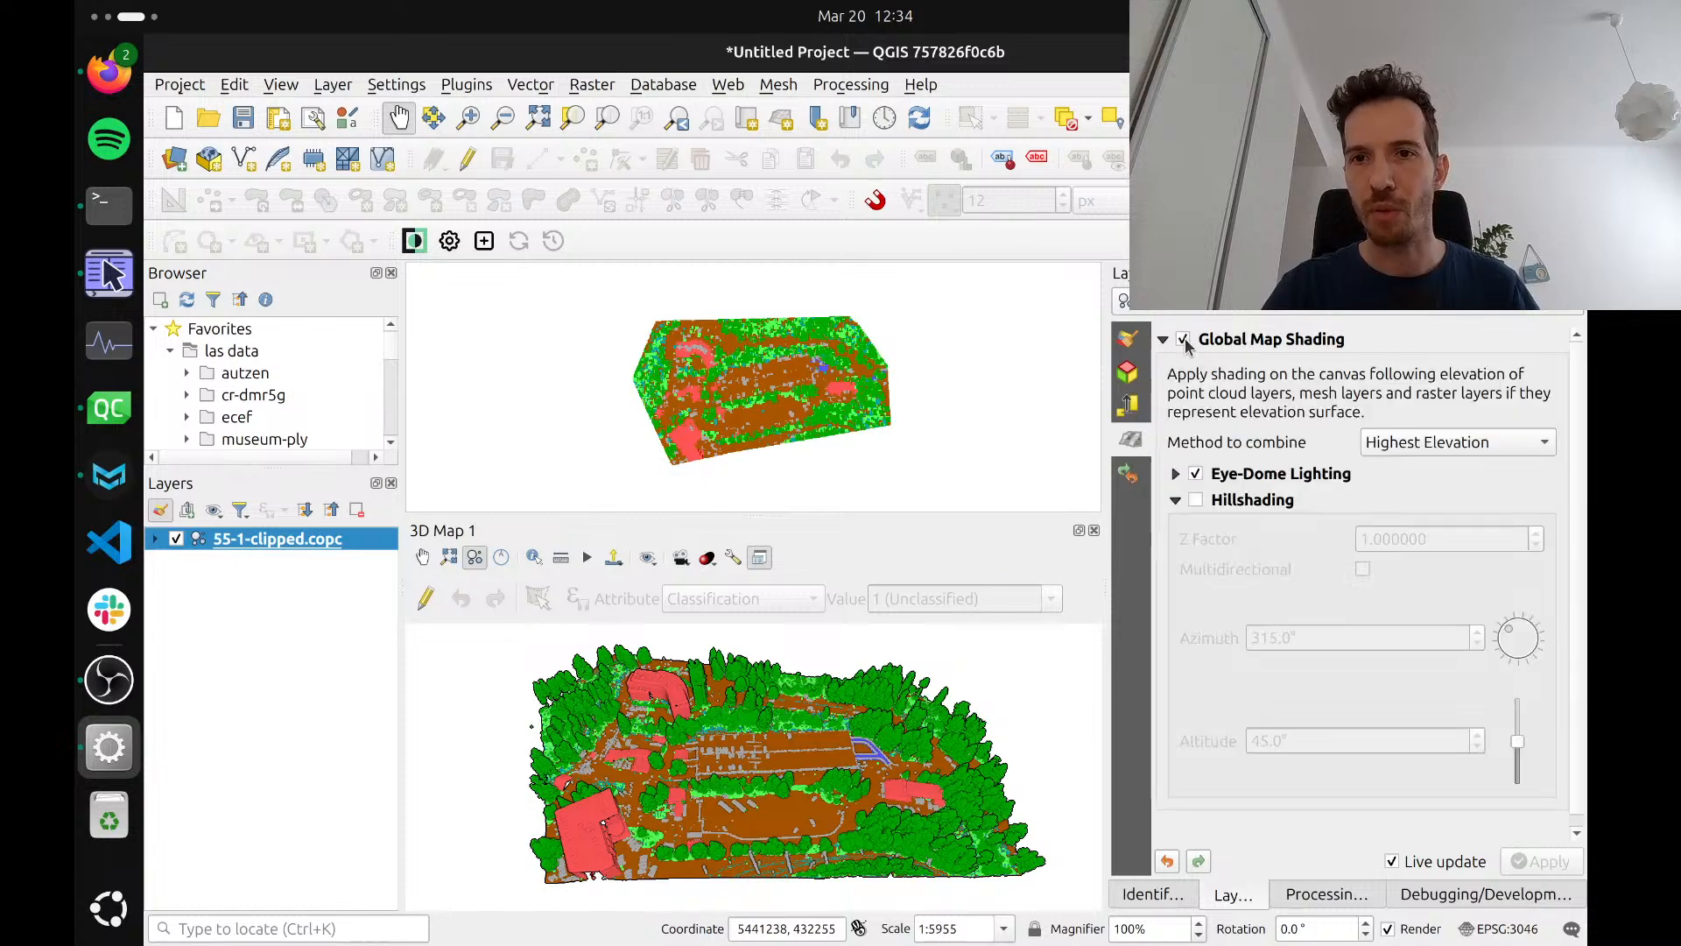
left_click(1196, 474)
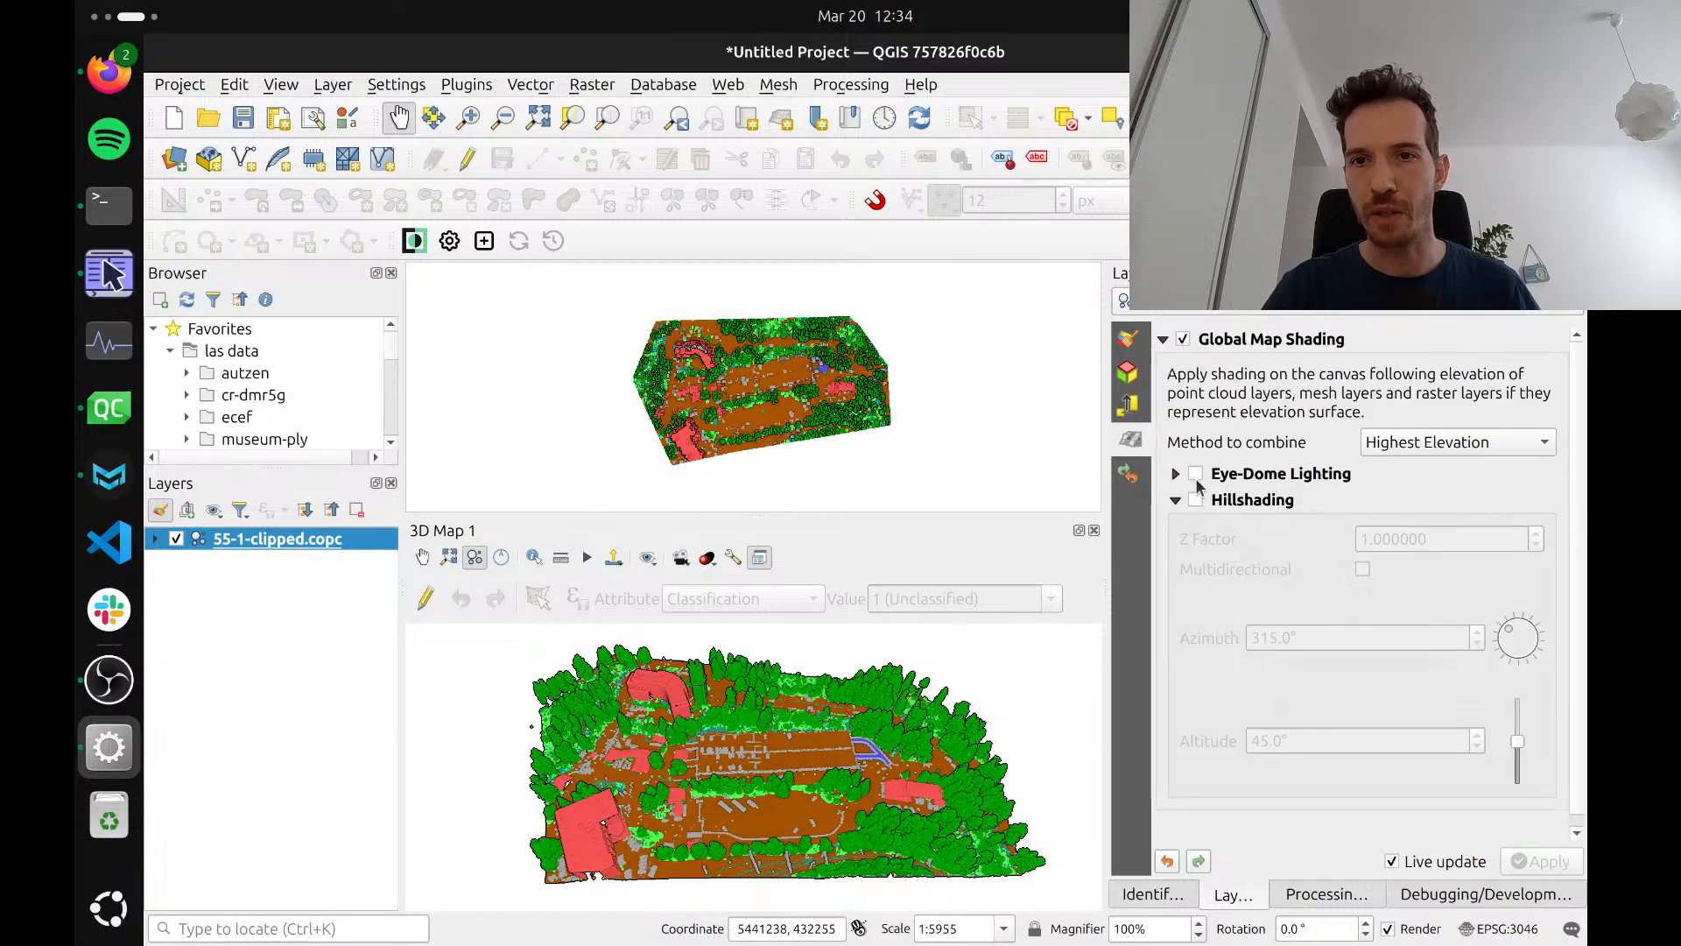
left_click(1196, 500)
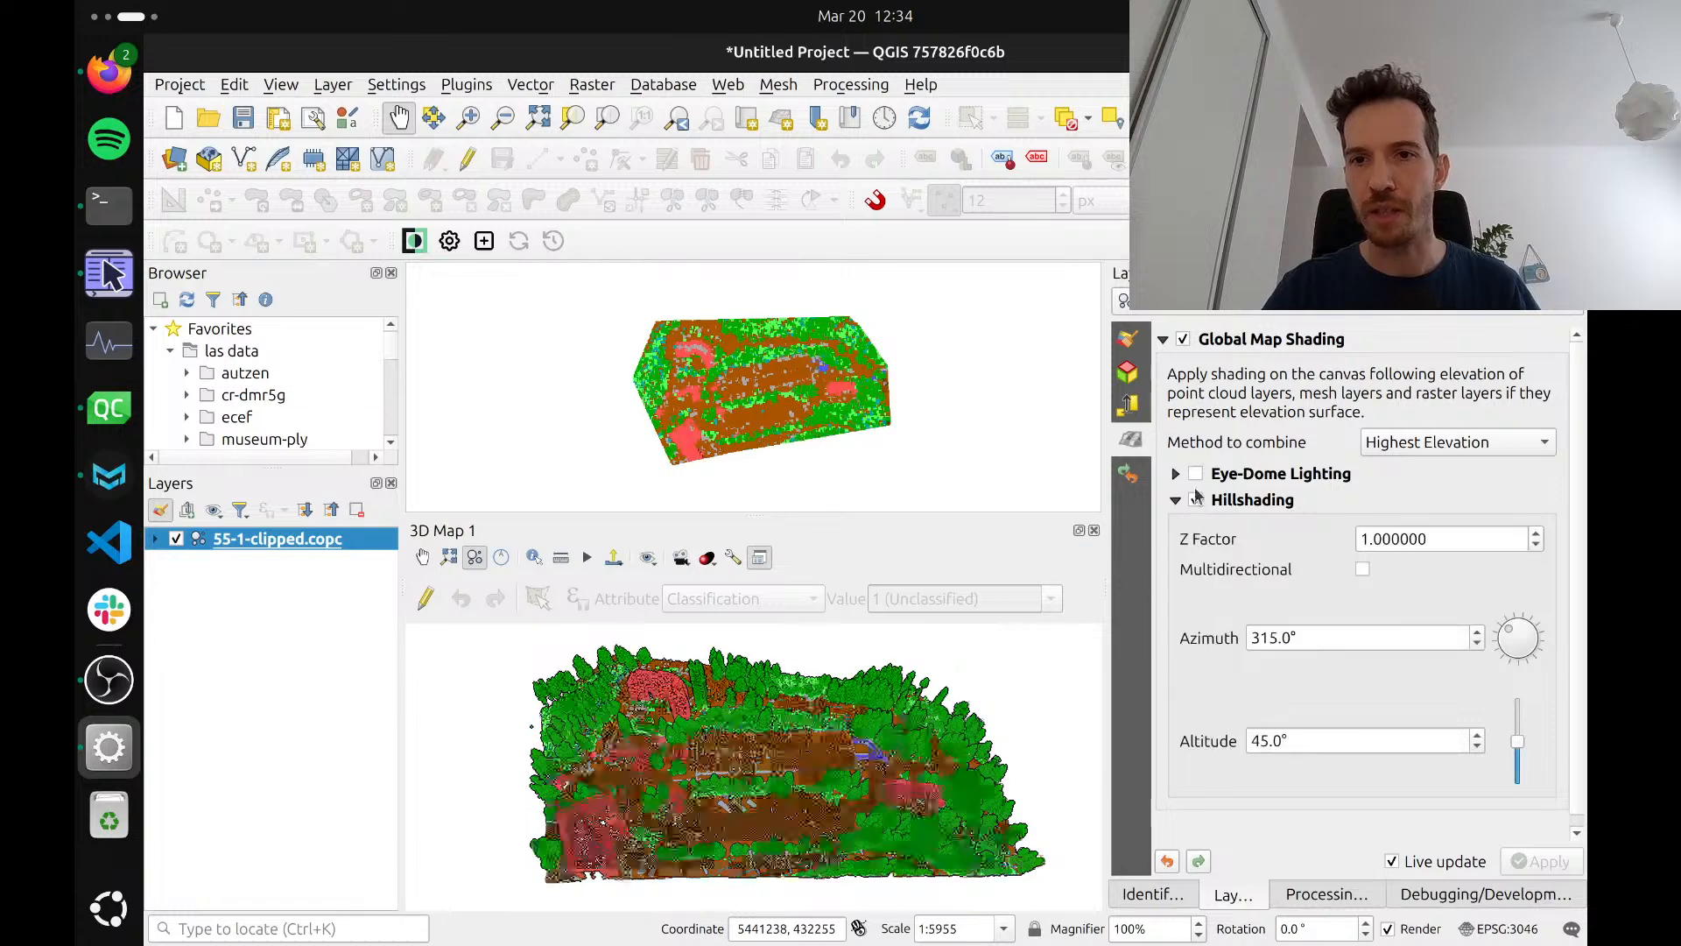
left_click(1129, 341)
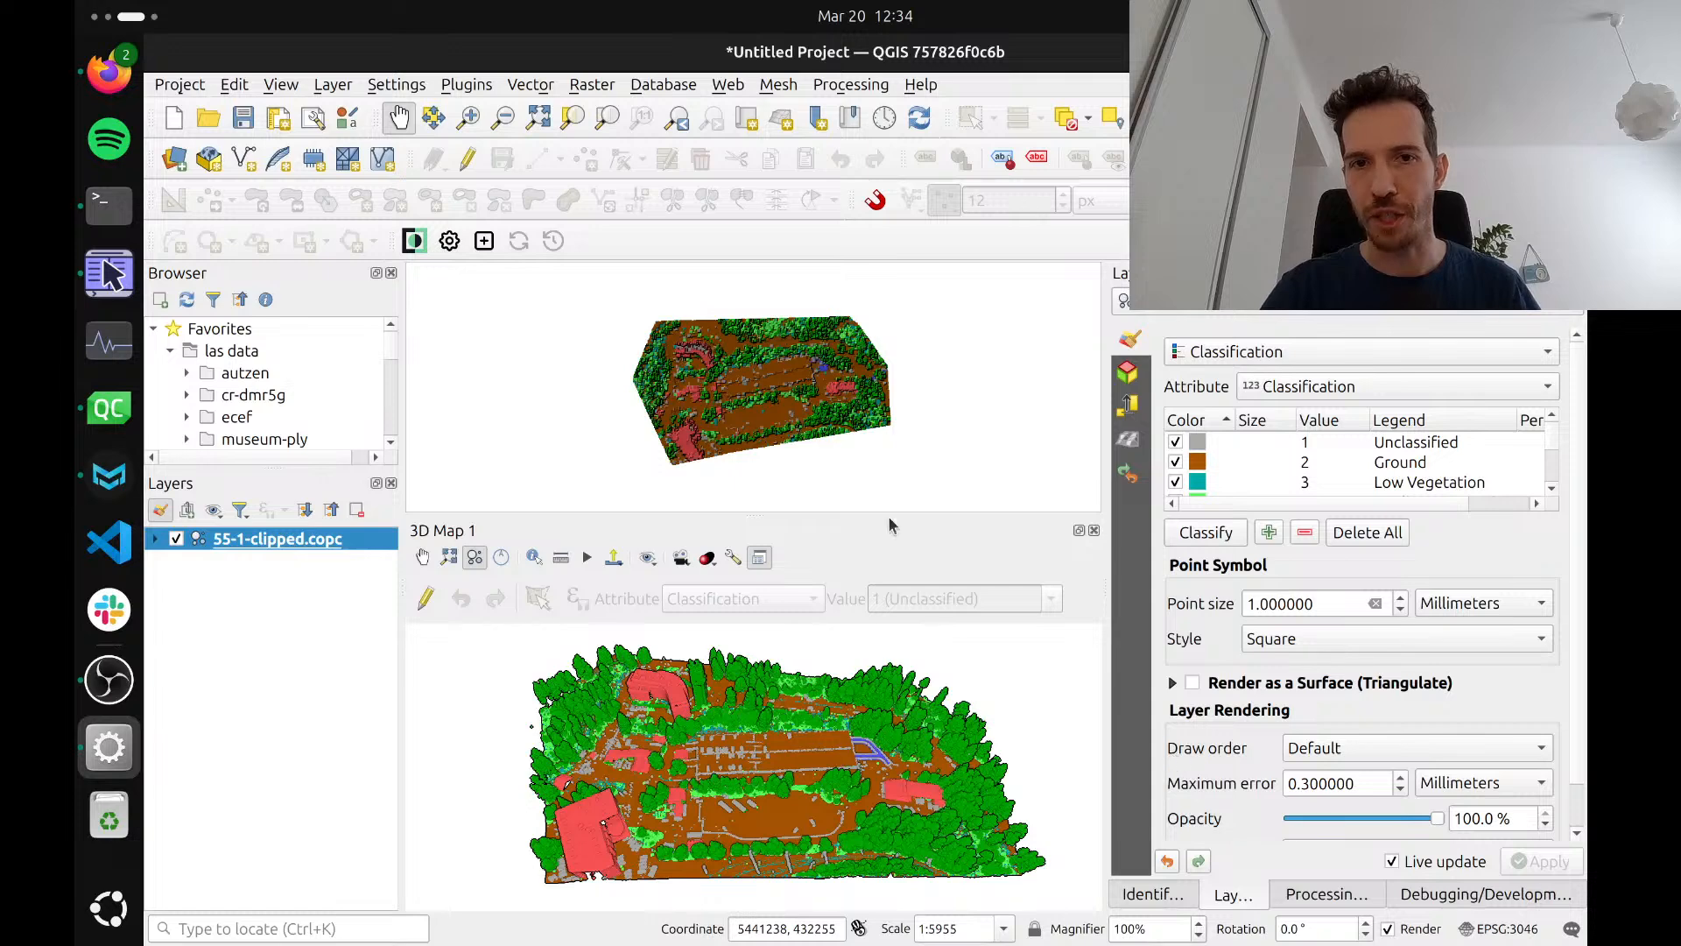
Set the point cloud layer's draw order to Bottom to Top and its point style to Circle
scroll(788, 420, "up", 3)
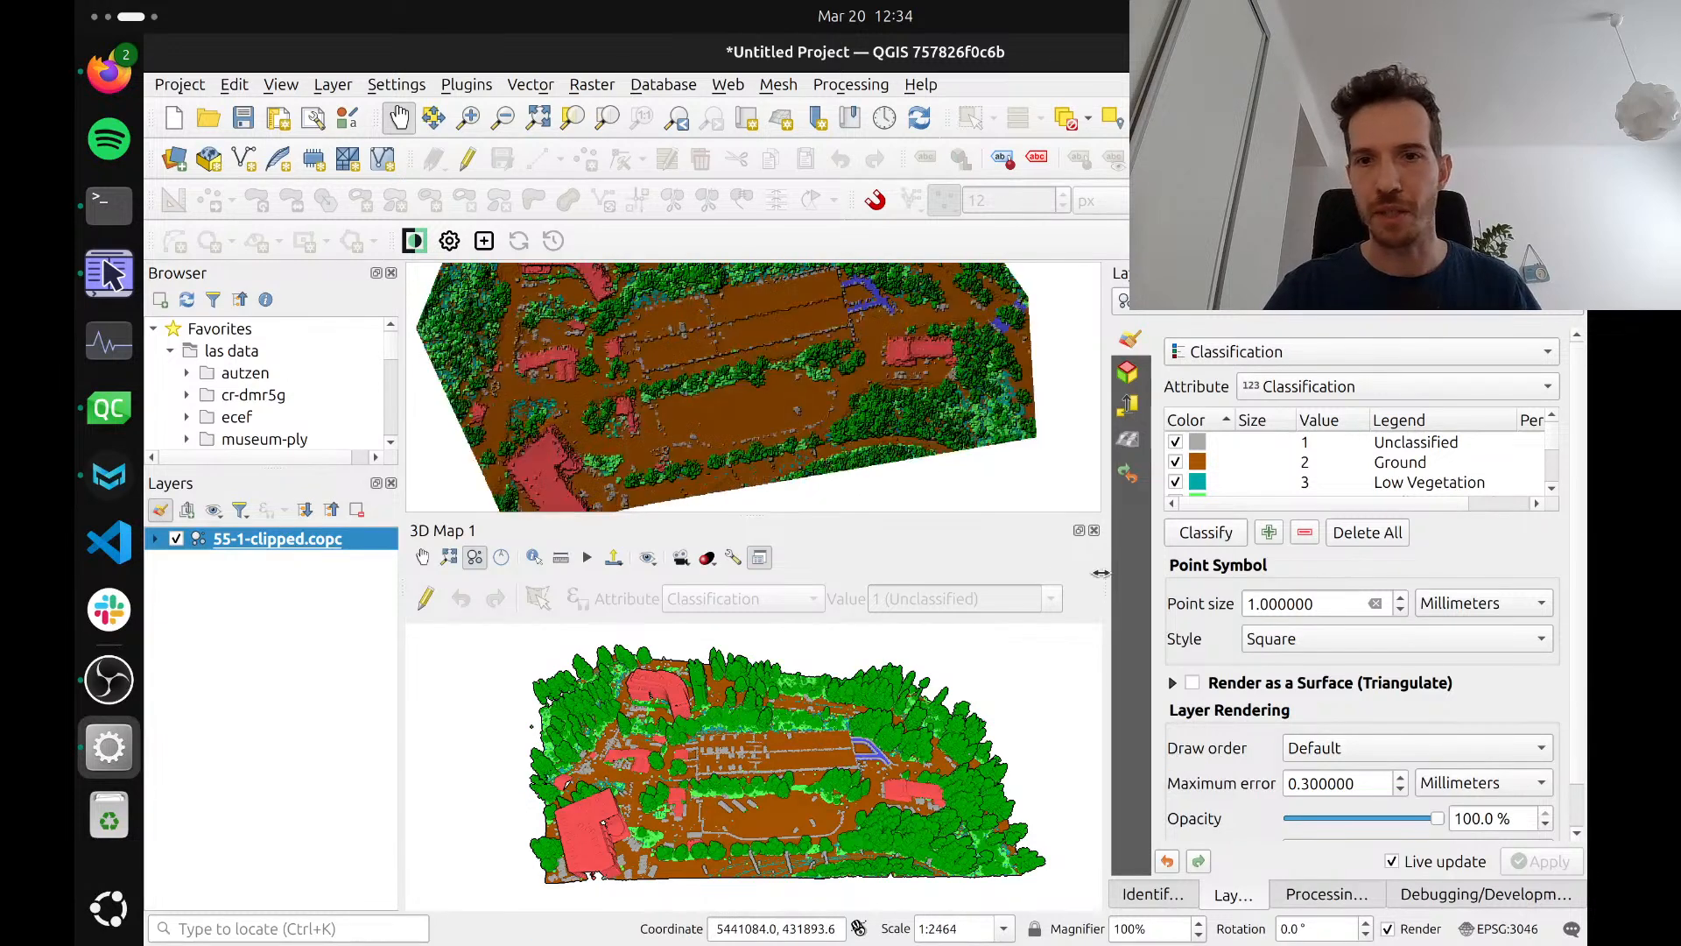
left_click(1287, 747)
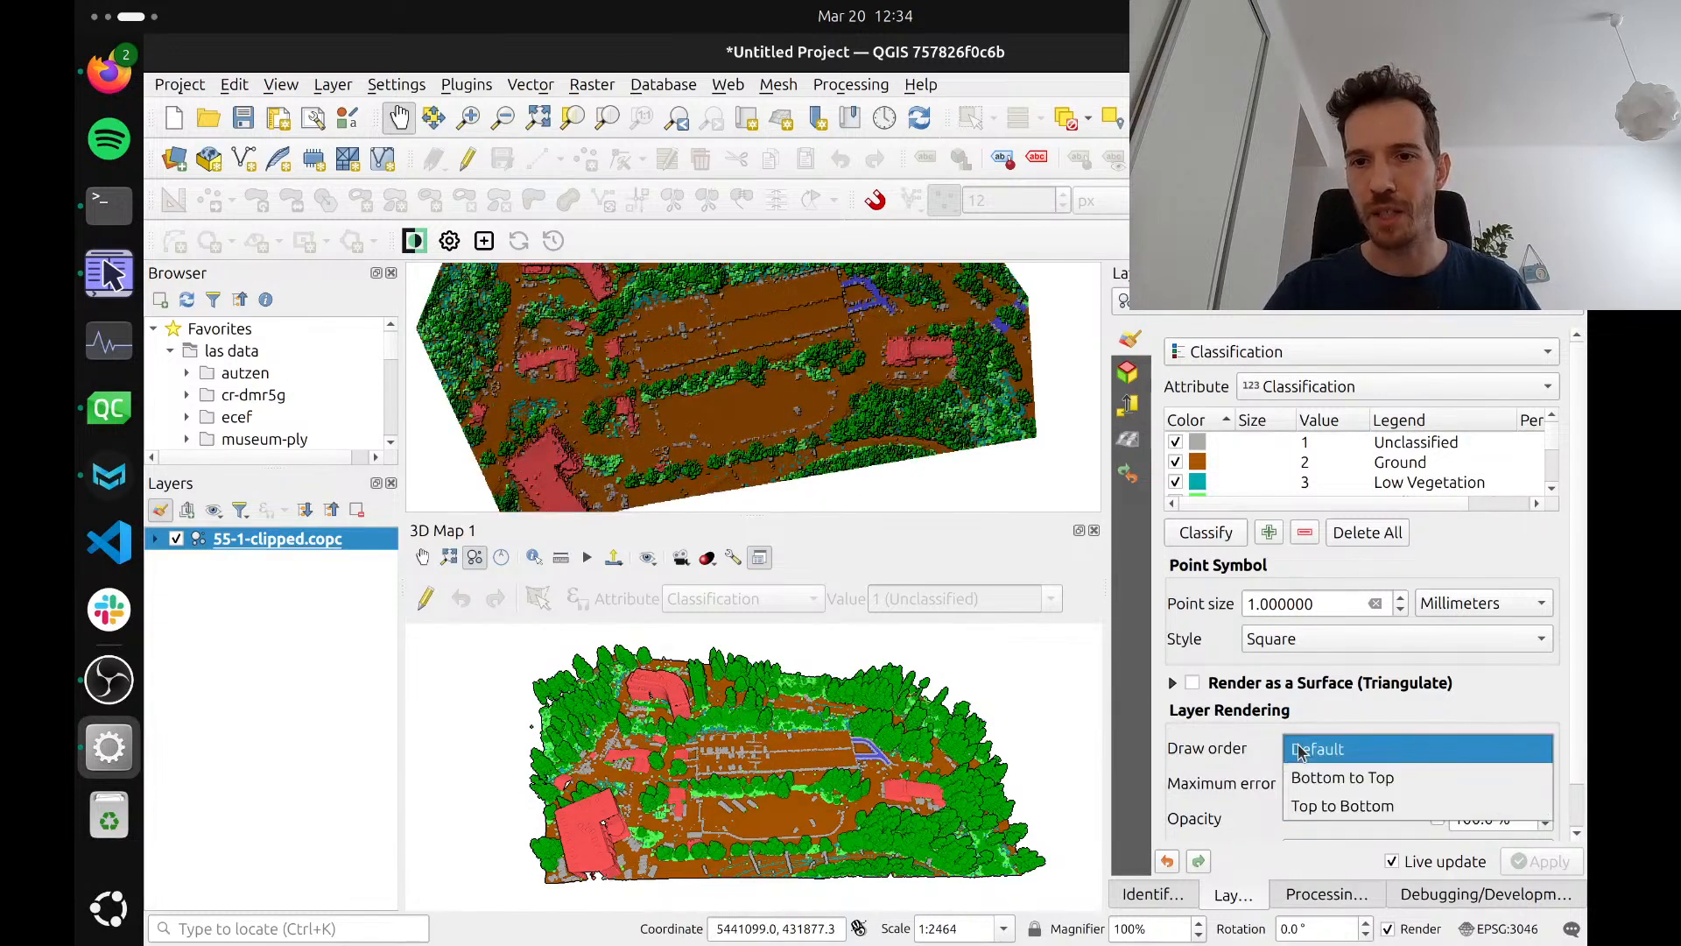
left_click(1324, 778)
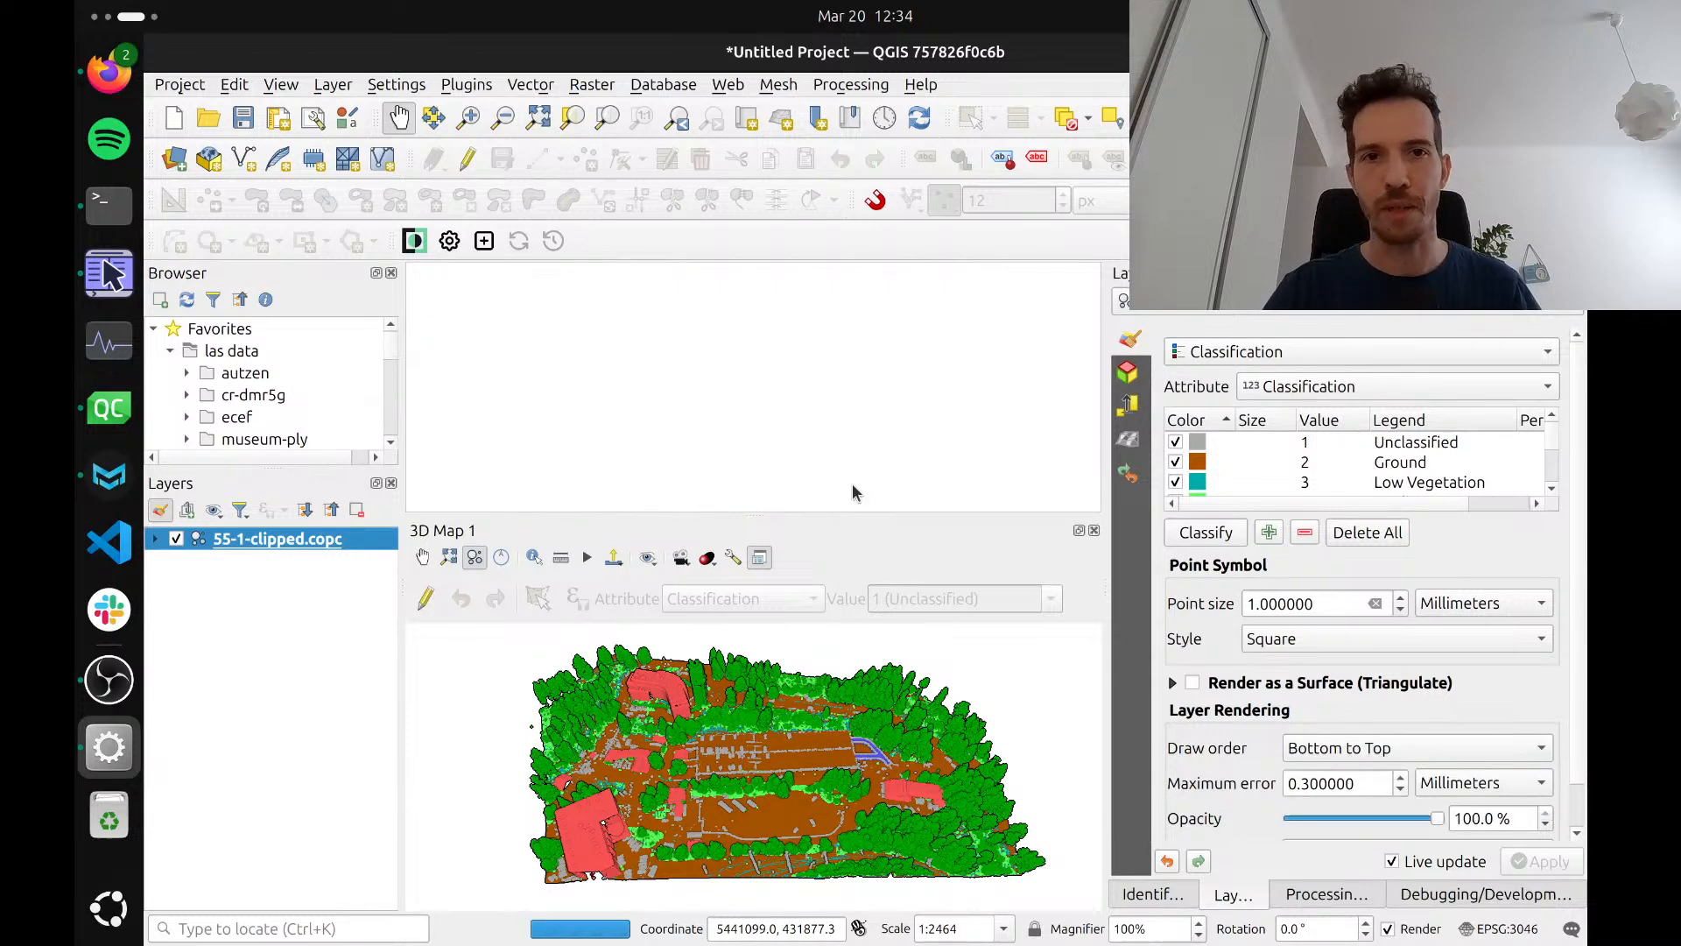
left_click_drag(518, 267, 550, 298)
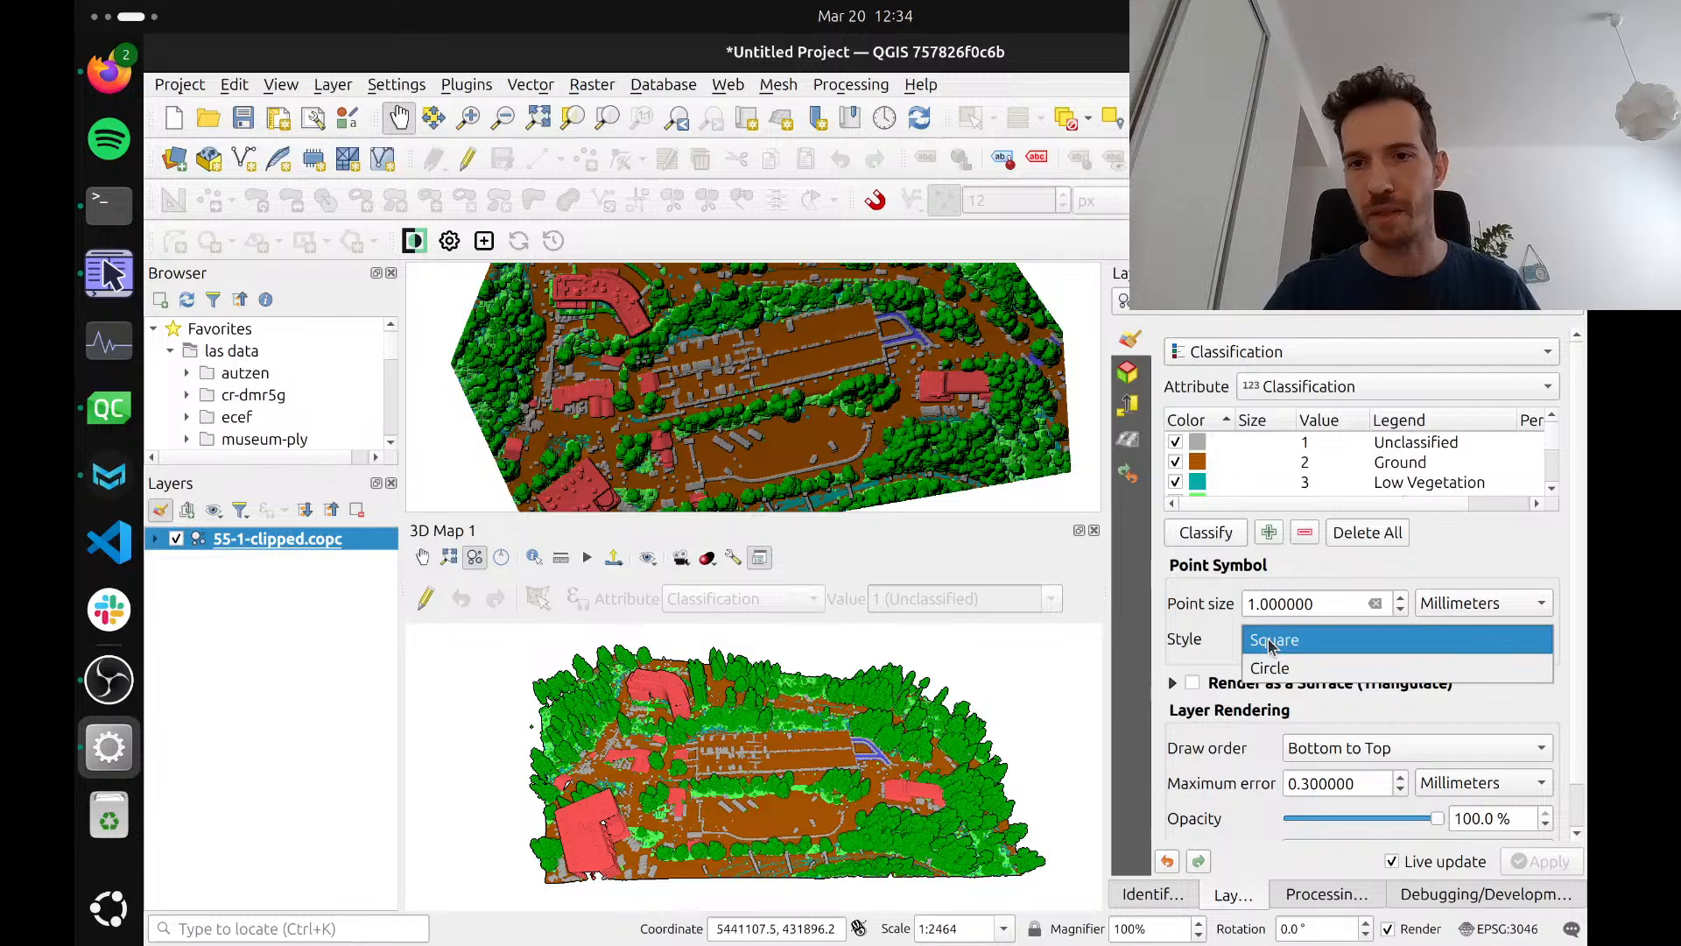
left_click(1269, 671)
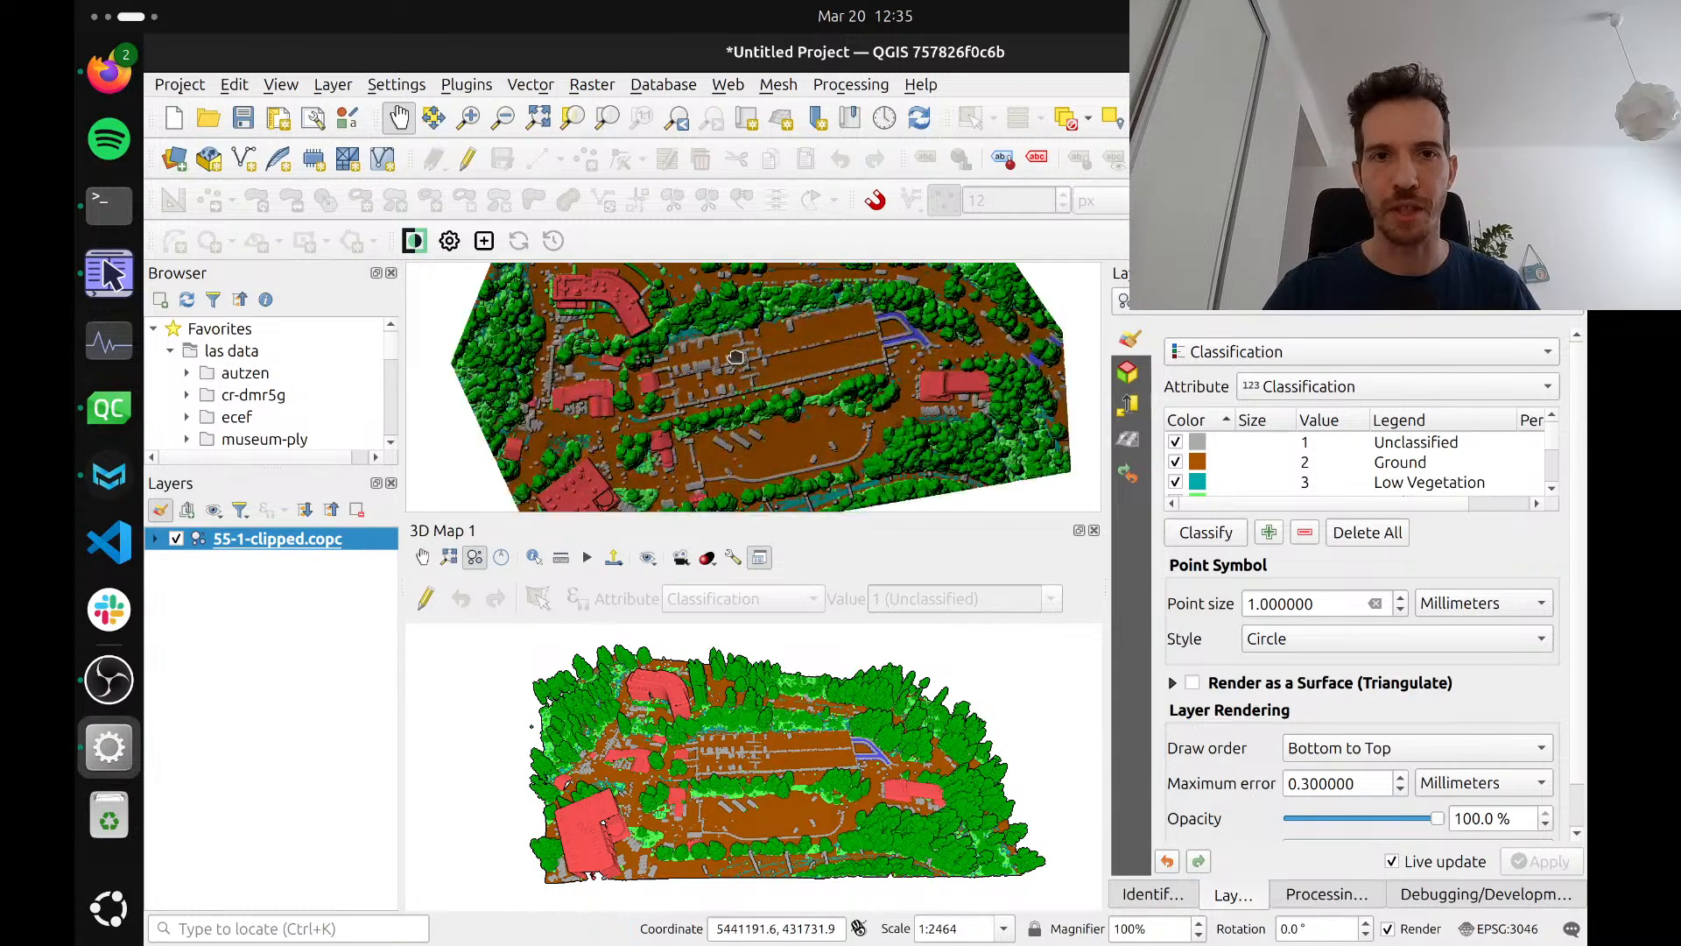
left_click_drag(736, 356, 768, 399)
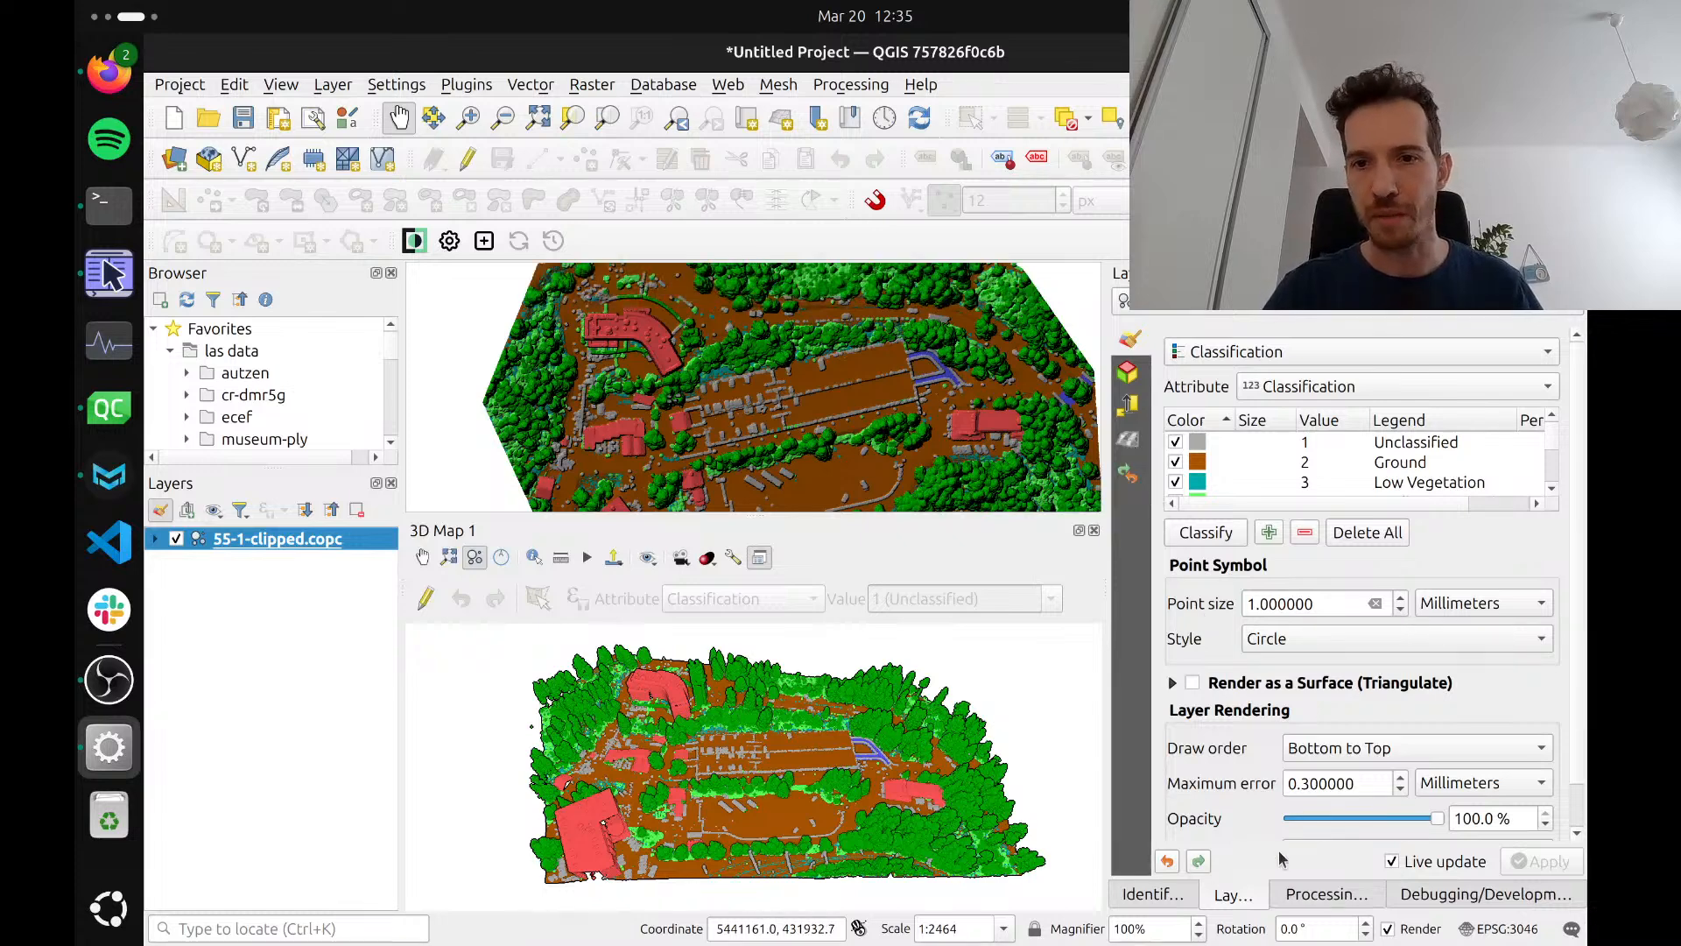
Reset the point cloud layer's draw order to Default and turn off Global Map Shading for the 2D map
left_click(1320, 751)
left_click(1311, 720)
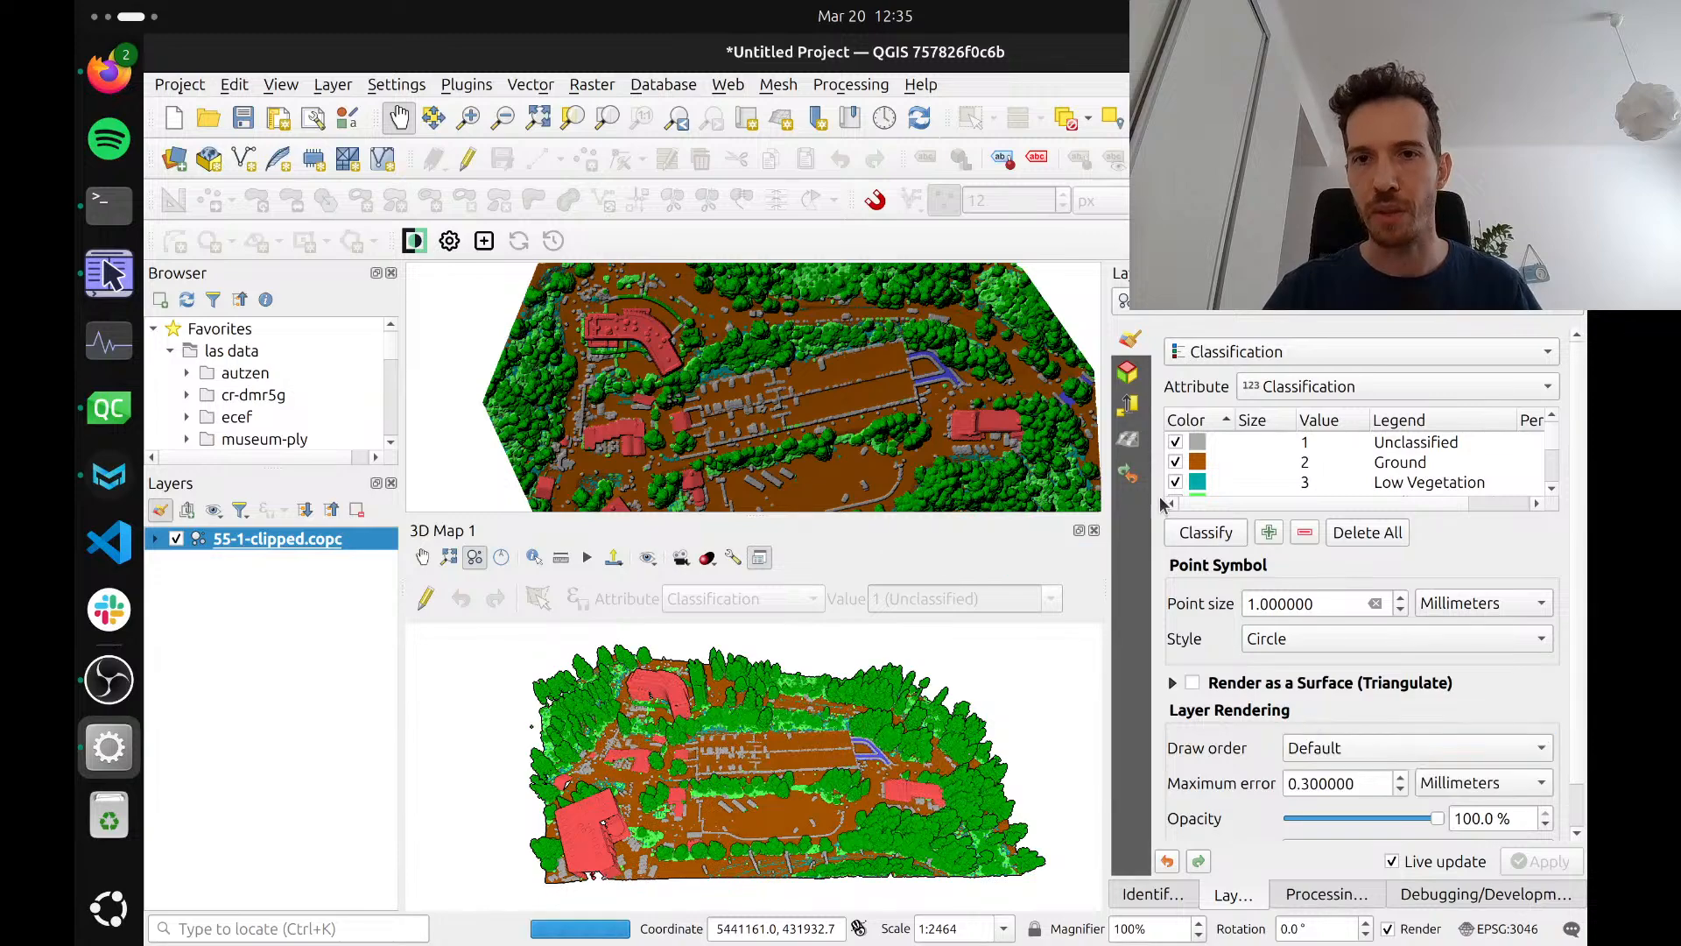
left_click(1129, 439)
left_click(1181, 338)
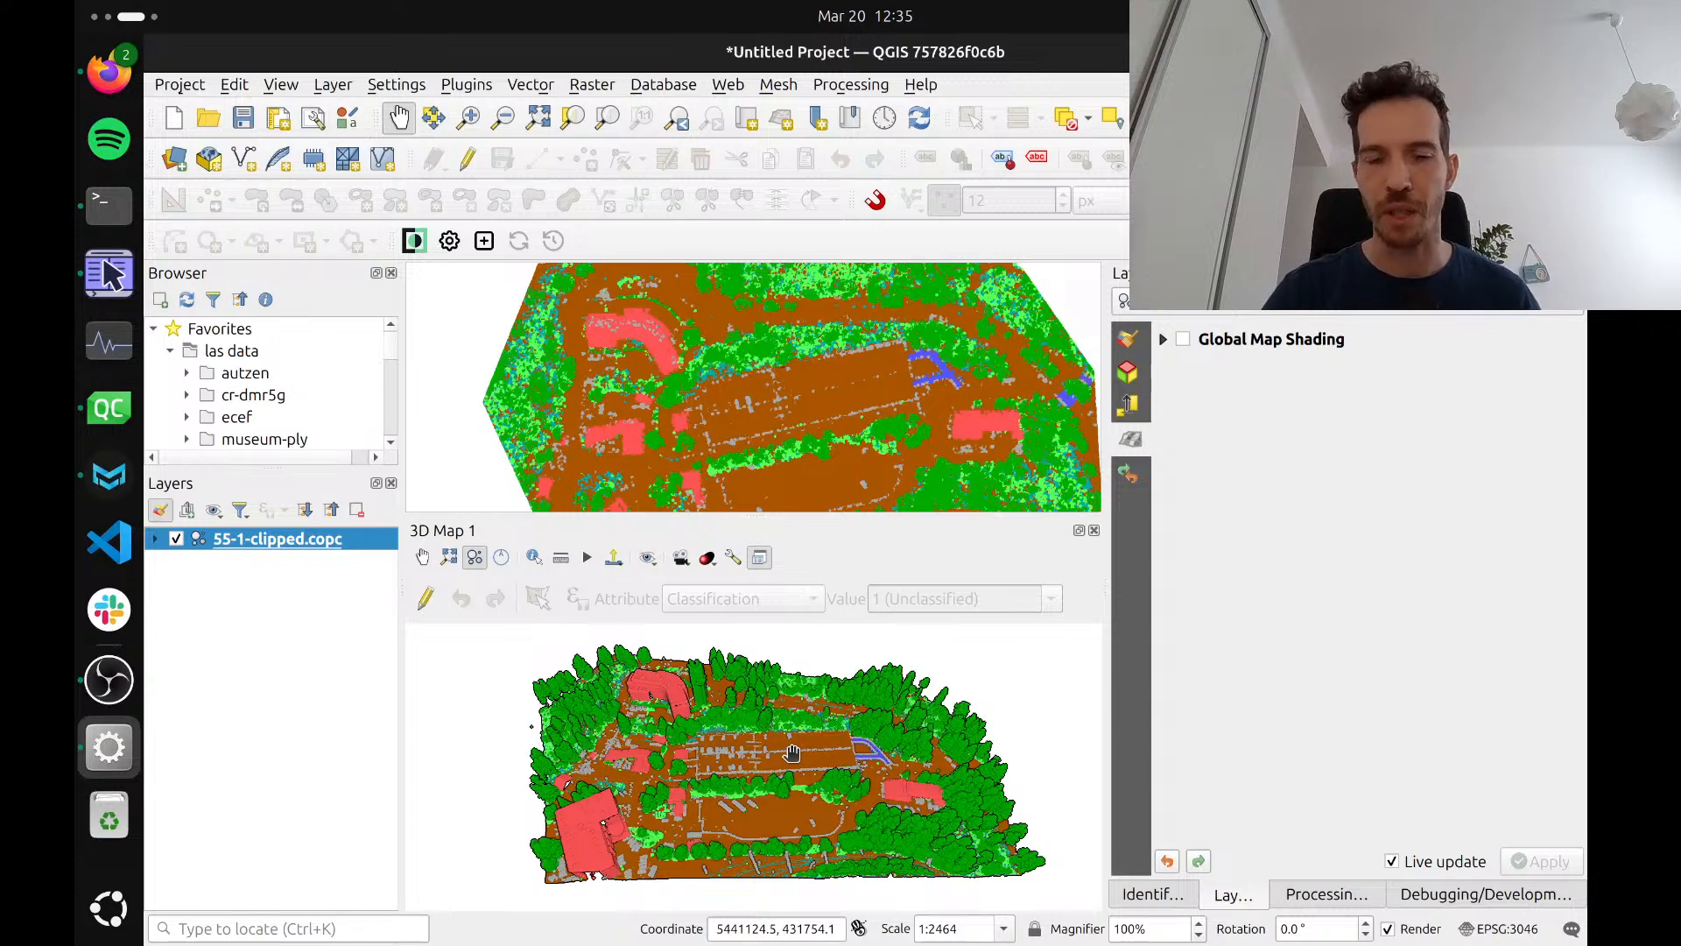
Show the editing tools in the 3D map view and start editing the 55-1-clipped.copc point cloud layer
left_click_drag(701, 731, 689, 727)
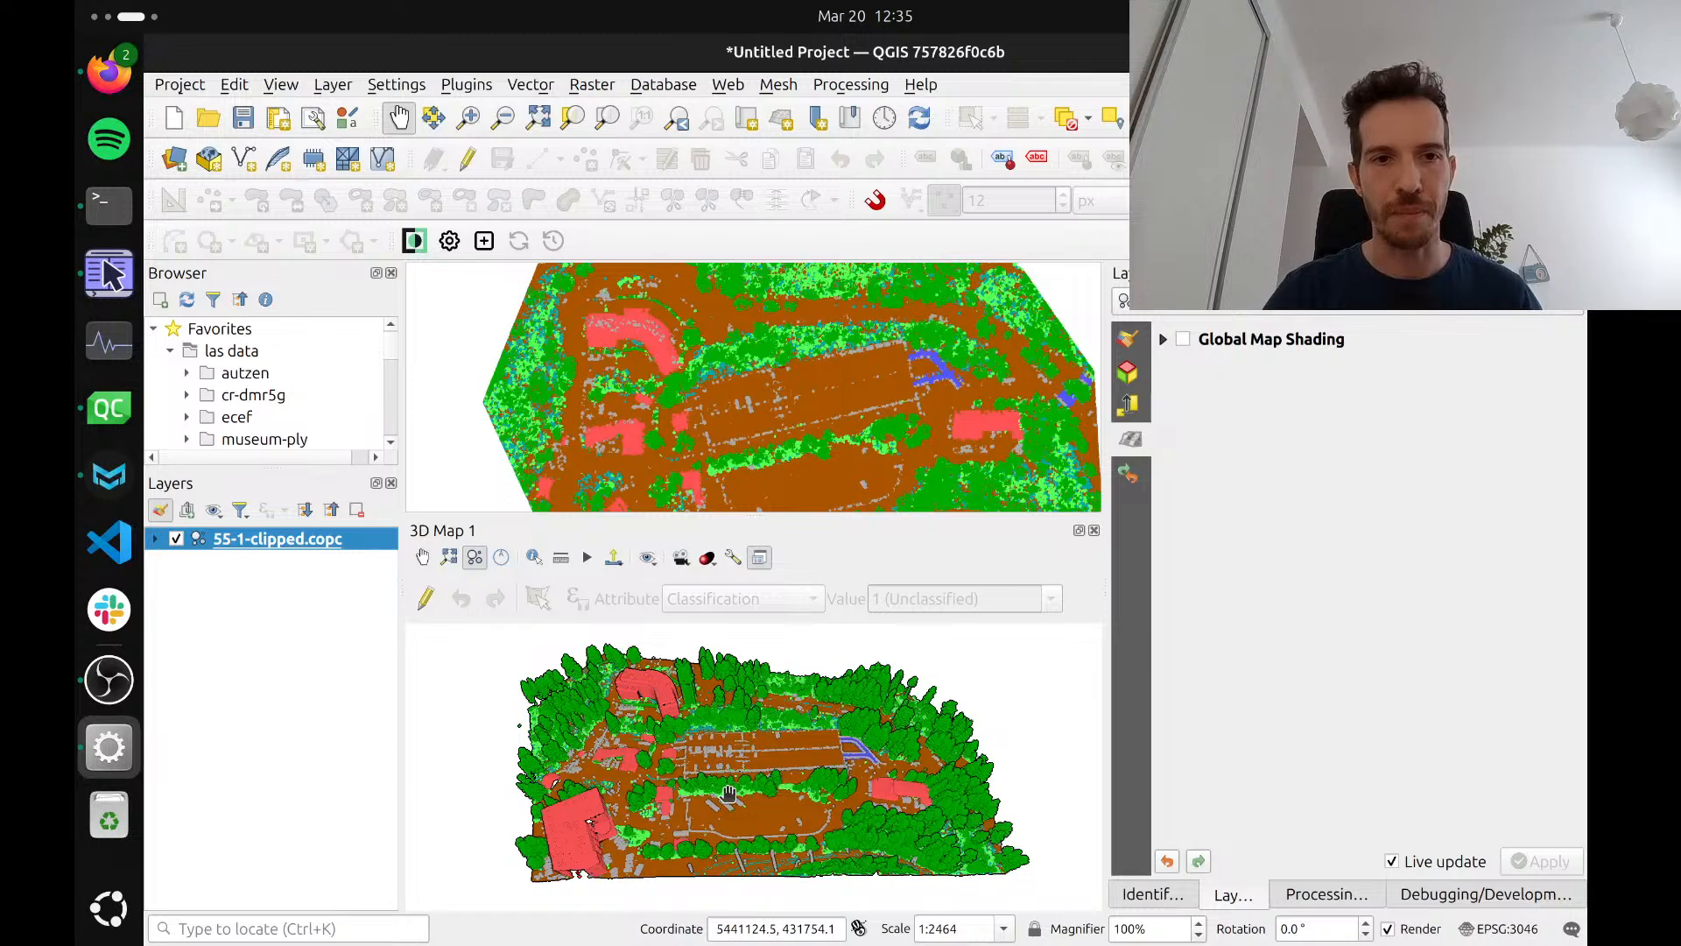
left_click(475, 557)
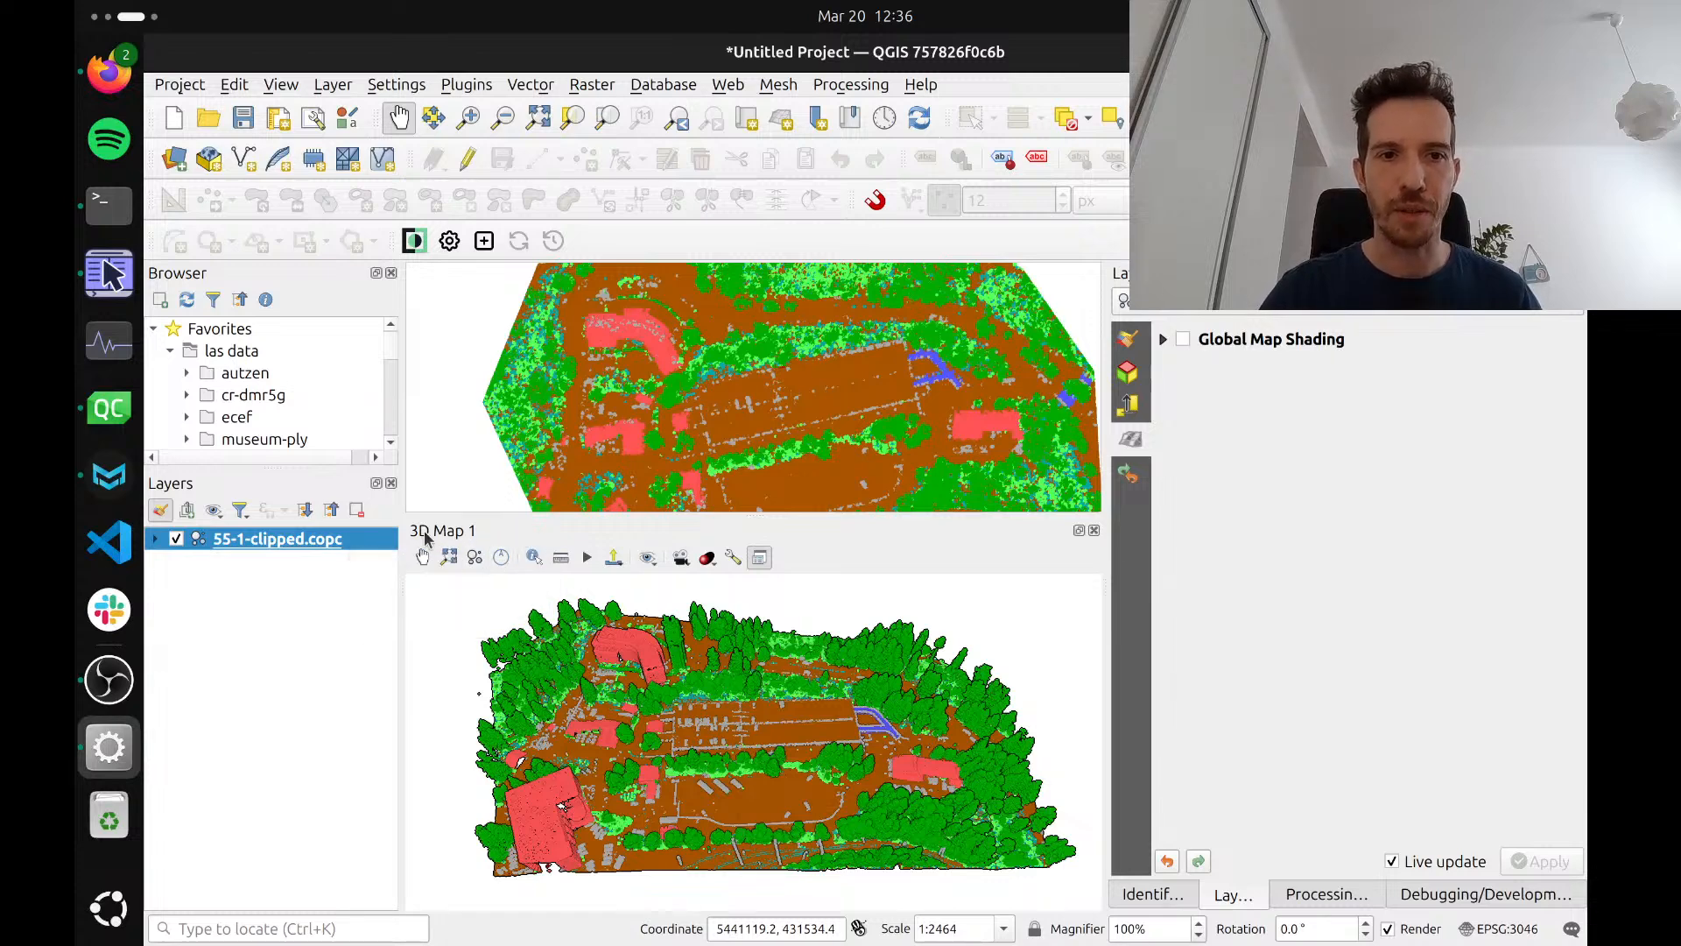
left_click(473, 563)
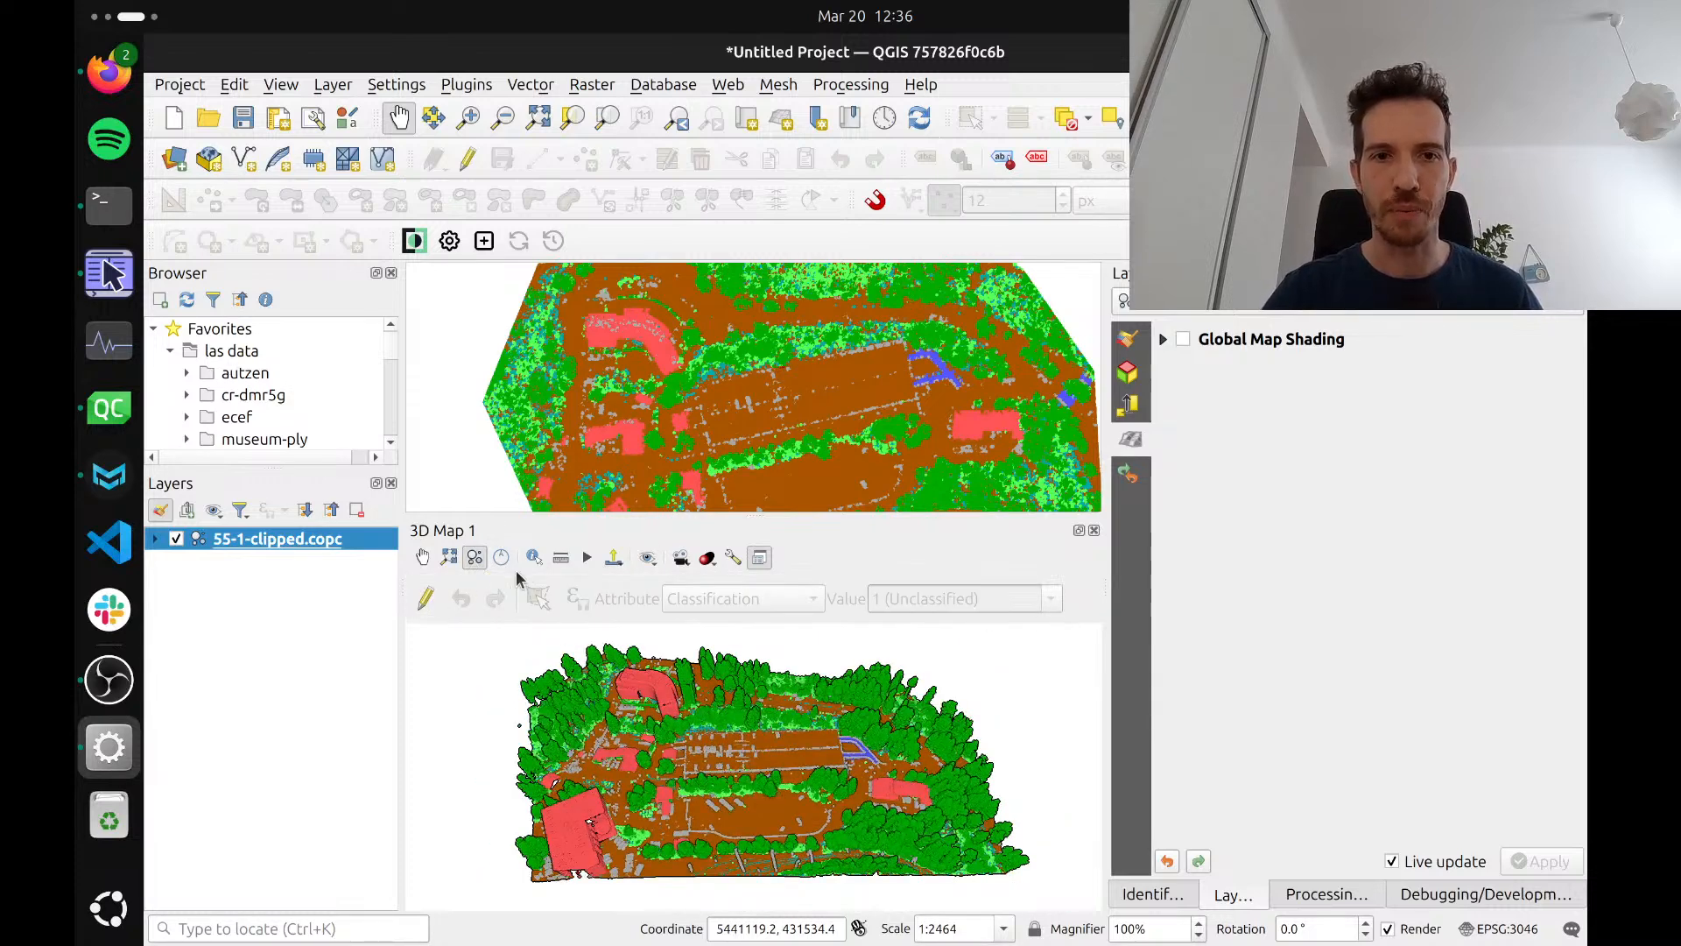
left_click(427, 601)
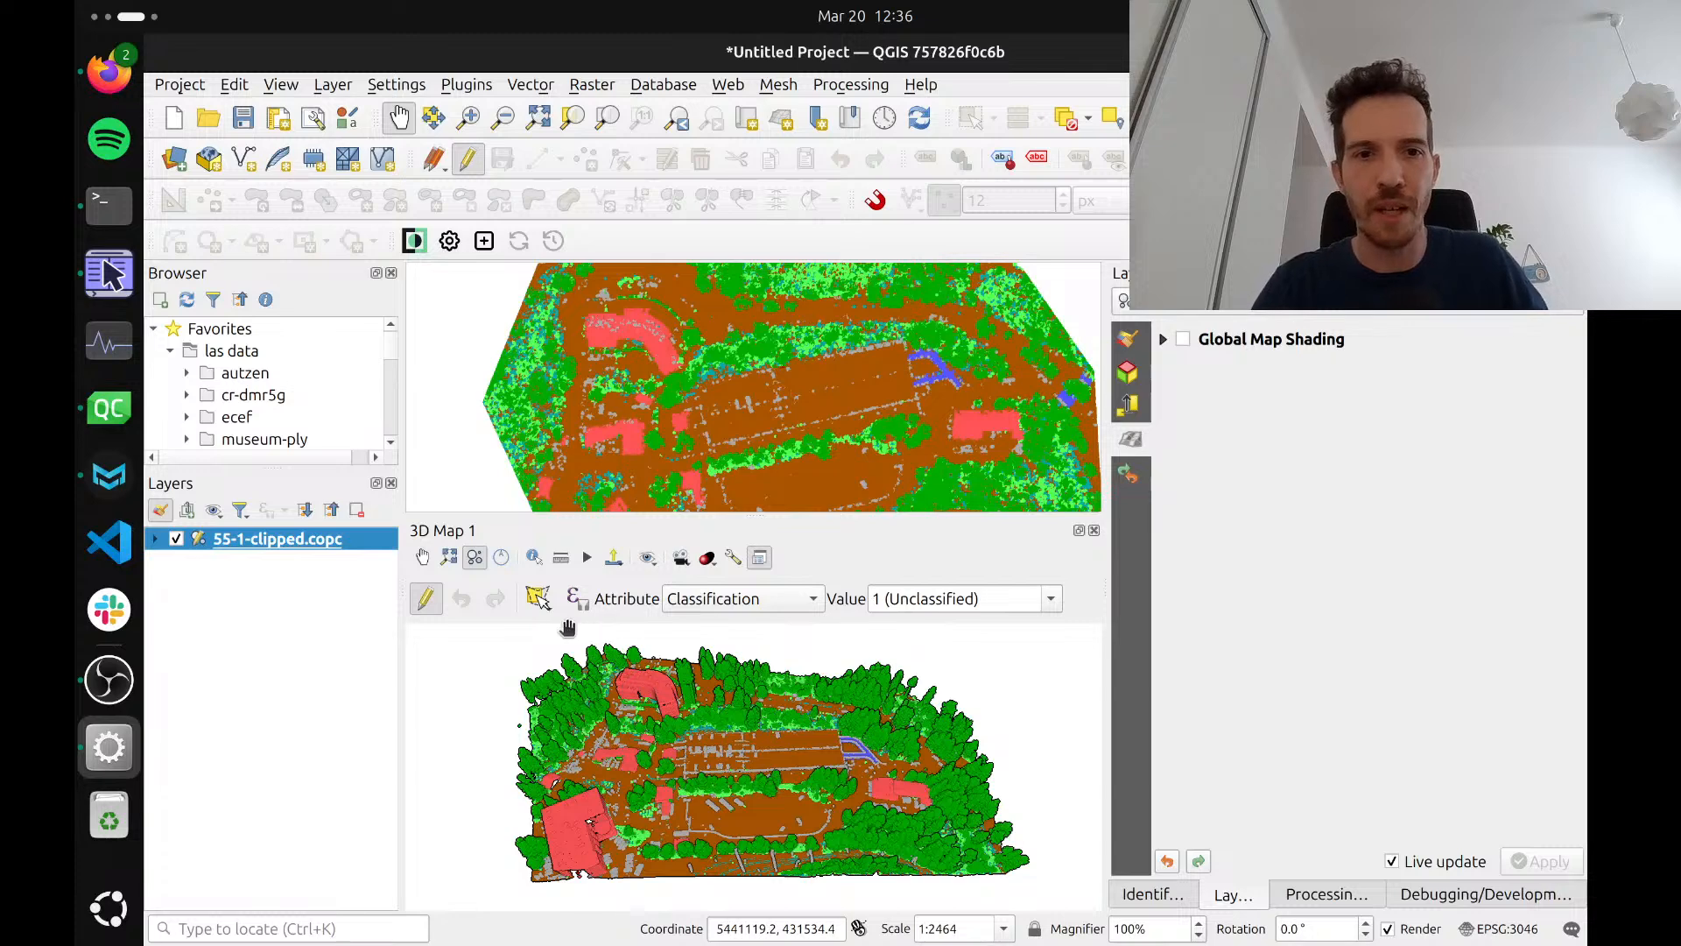
Bring the stray points floating above the scene into the 3D view and choose the Select by Polygon editing tool
left_click(538, 599)
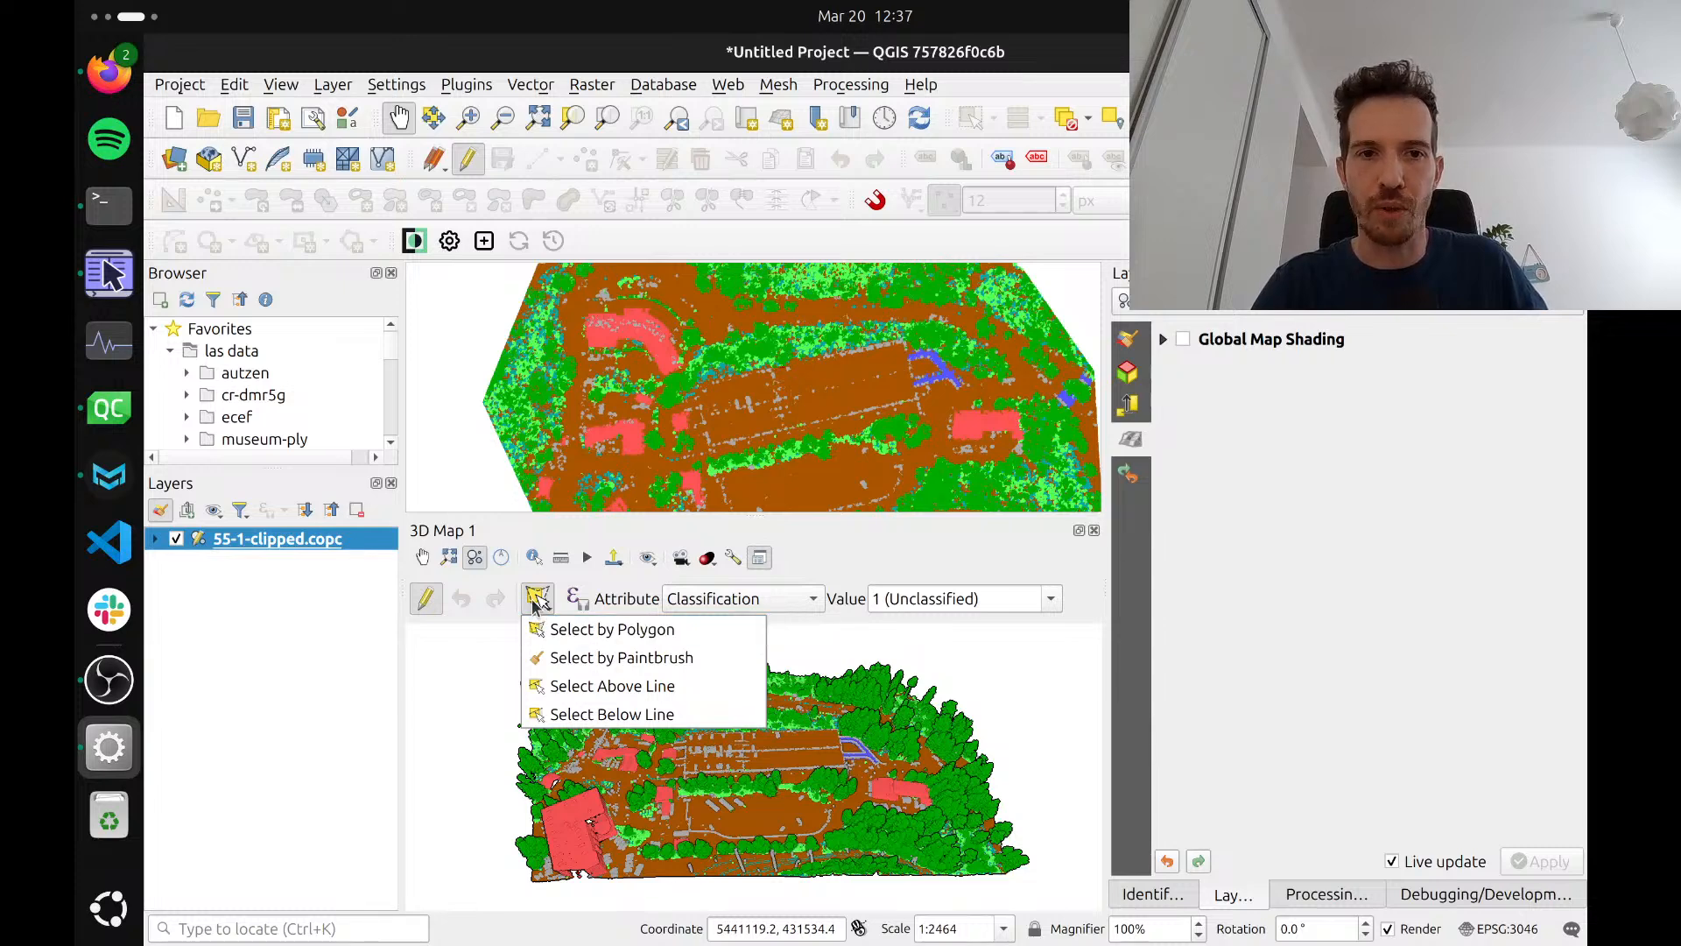
left_click(537, 602)
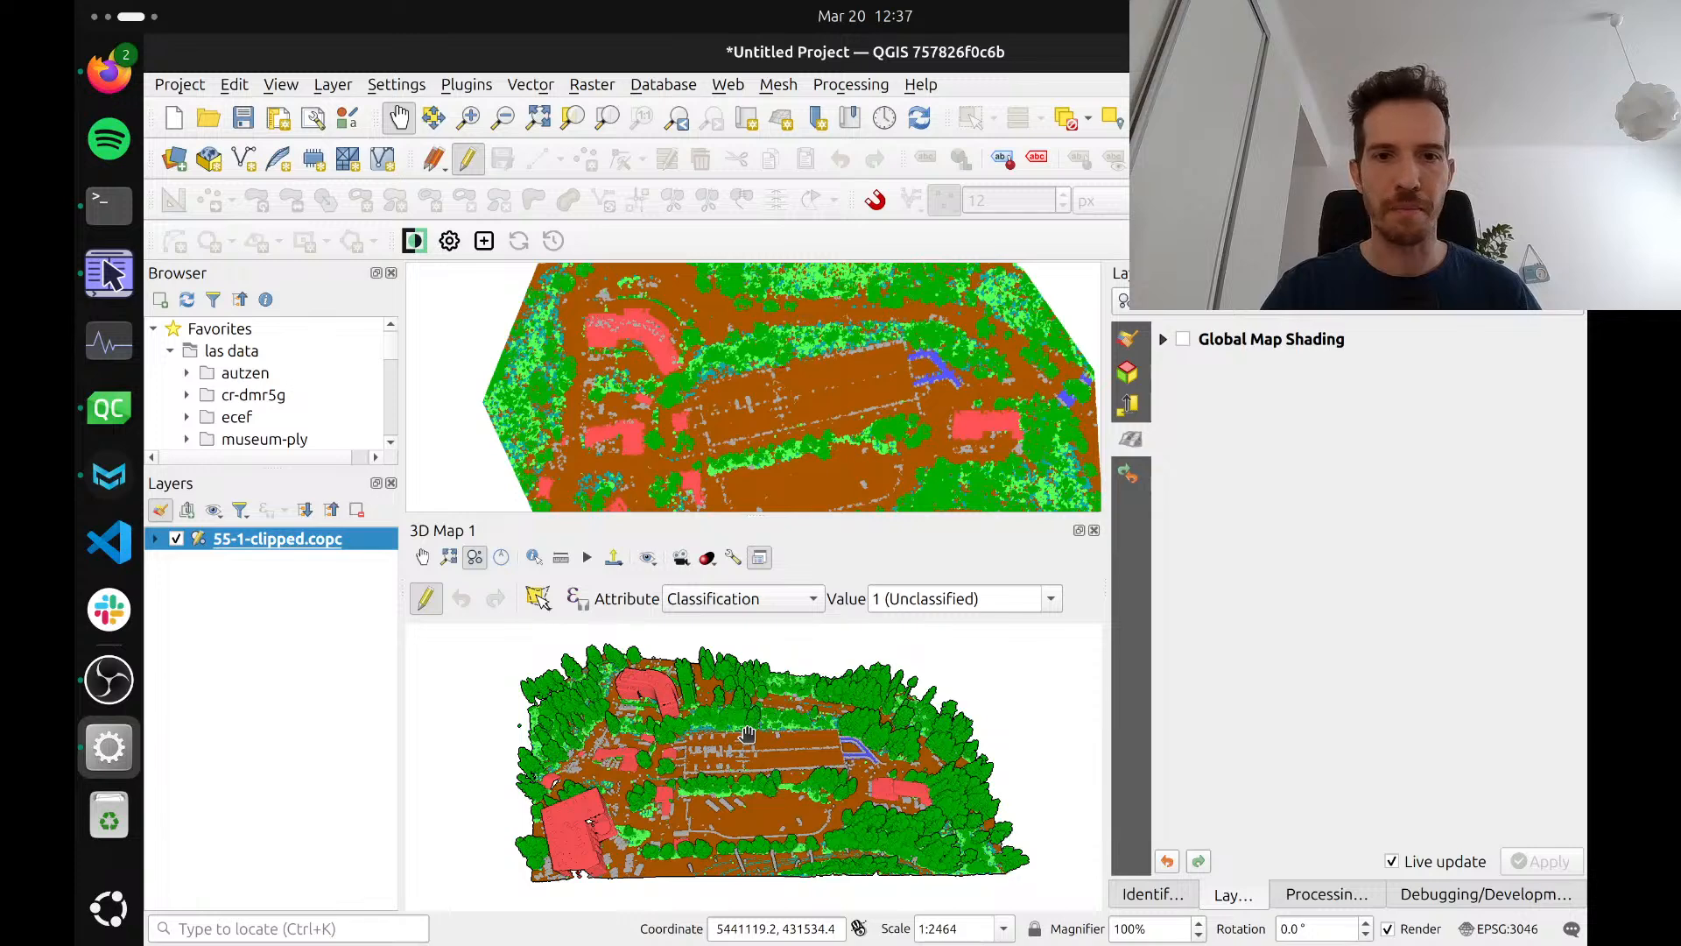
left_click_drag(746, 734, 747, 735)
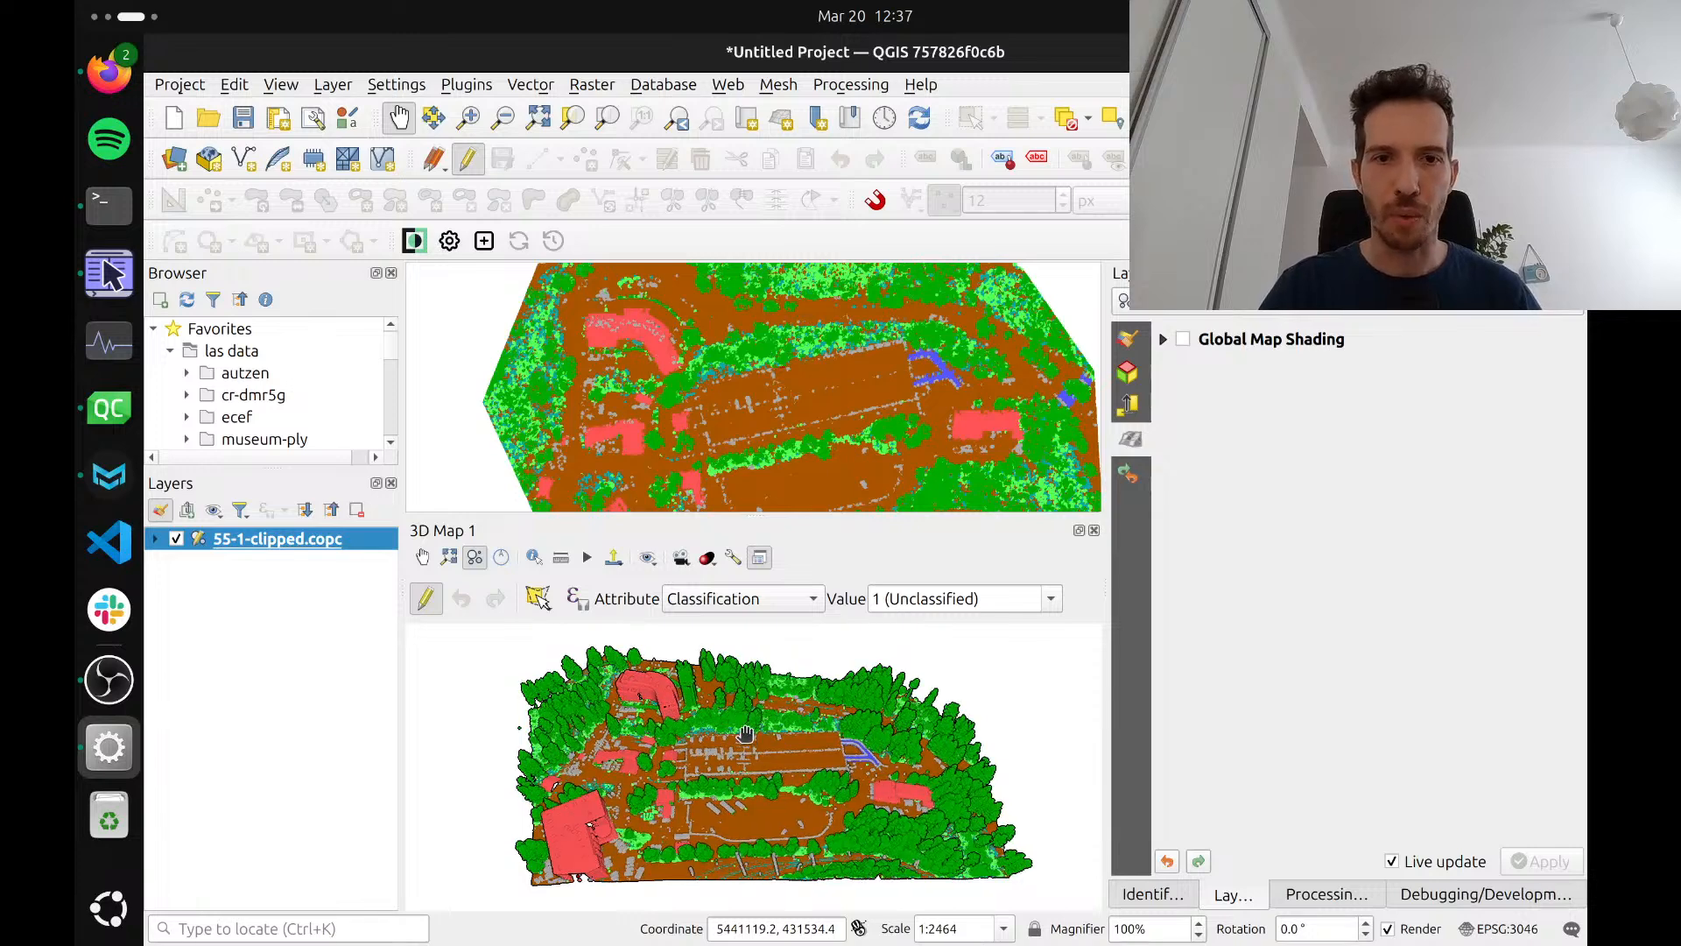
scroll(745, 733, "down", 5)
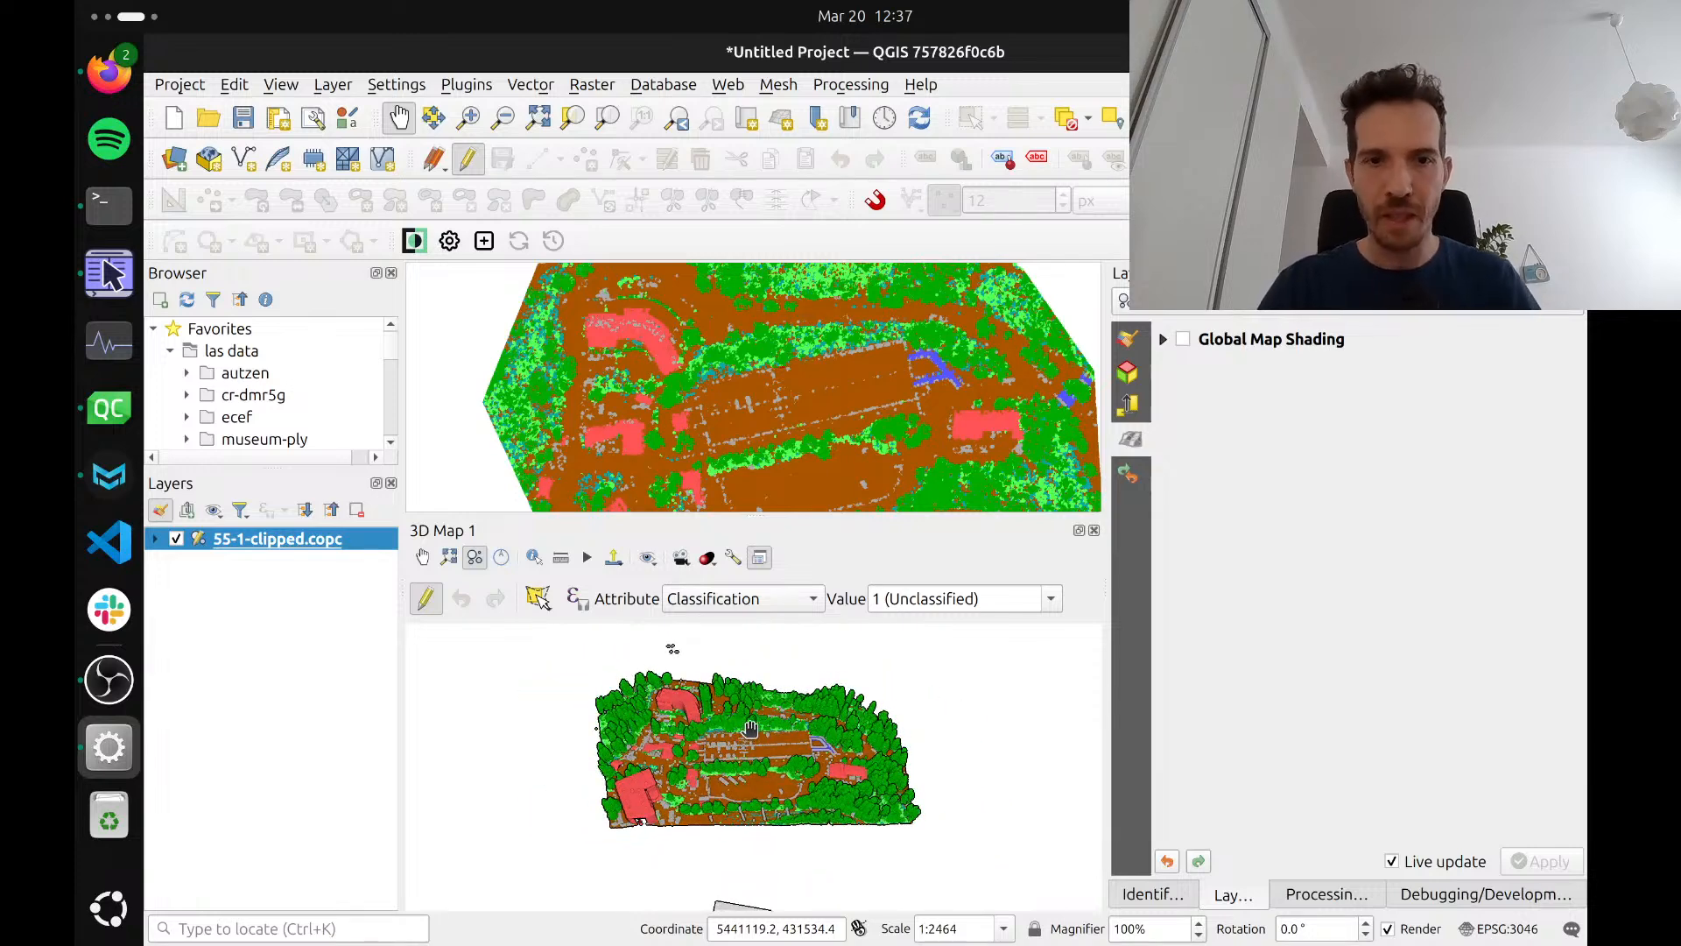
scroll(738, 779, "up", 3)
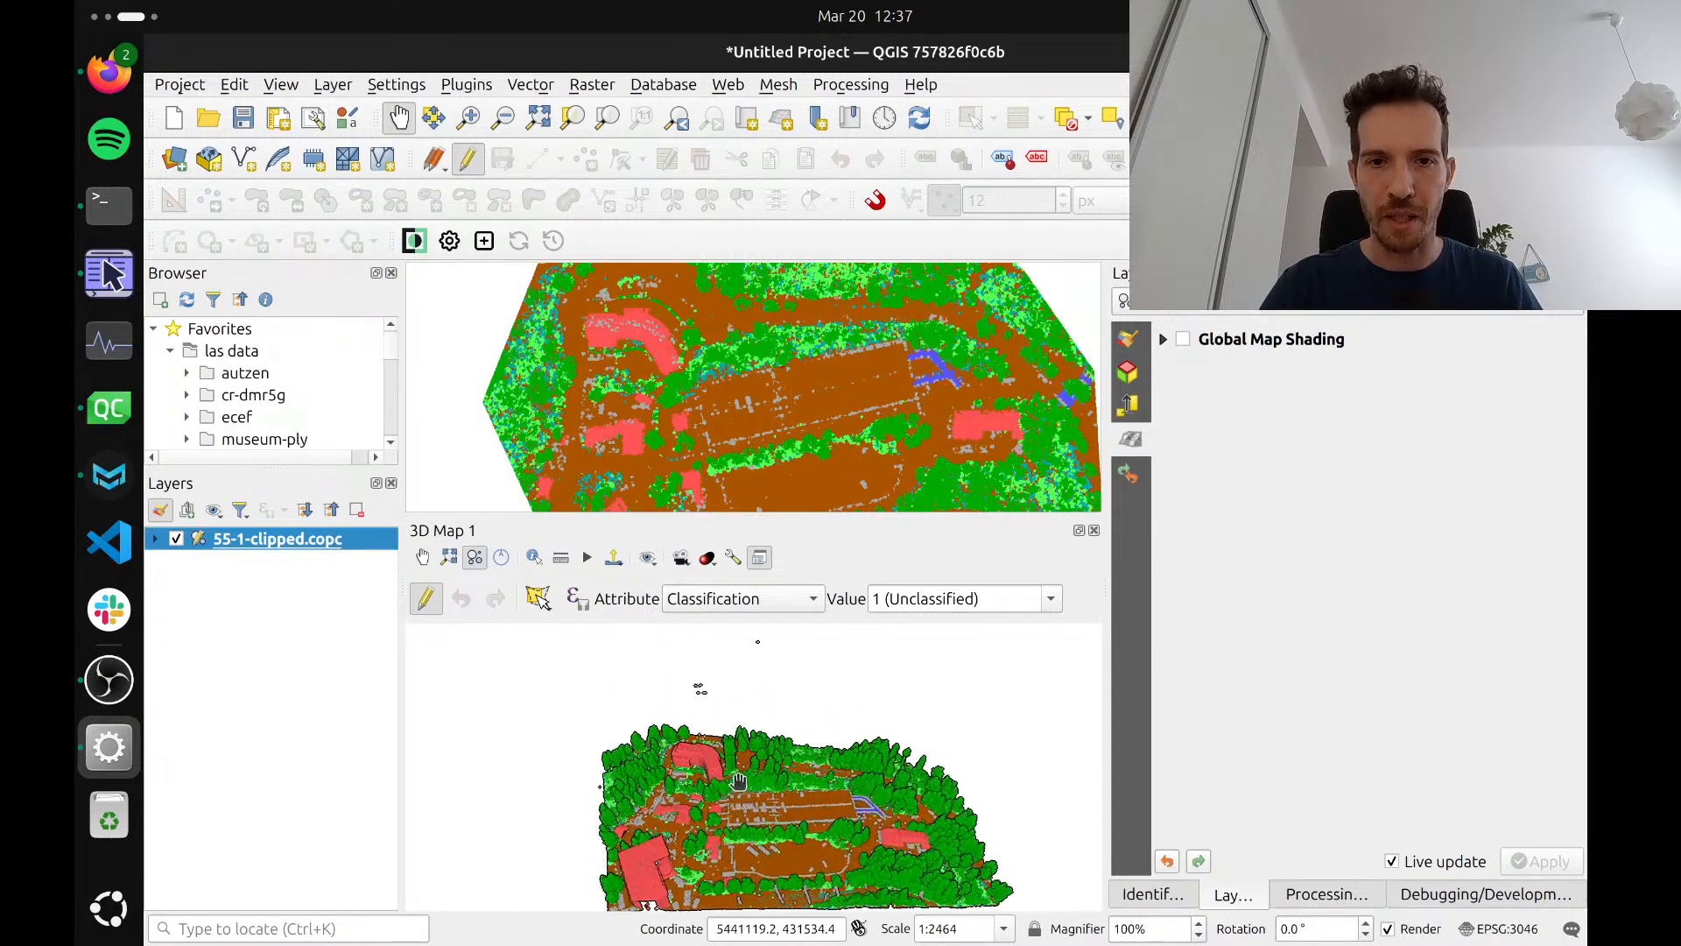
left_click_drag(736, 852, 732, 830)
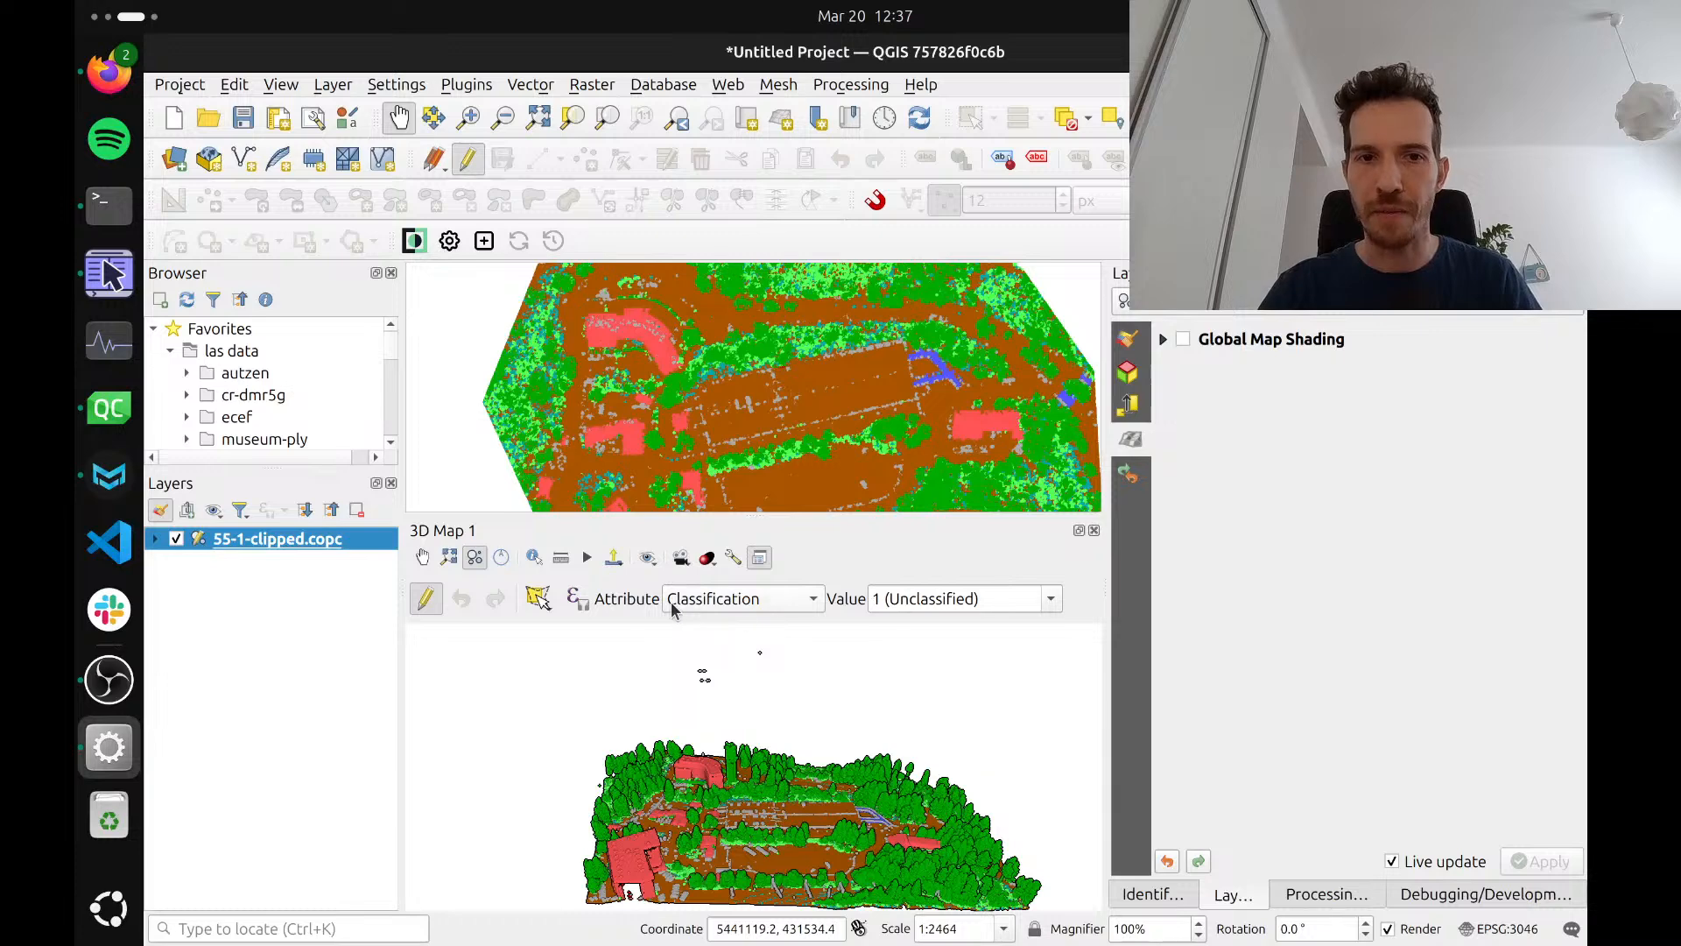
left_click(538, 598)
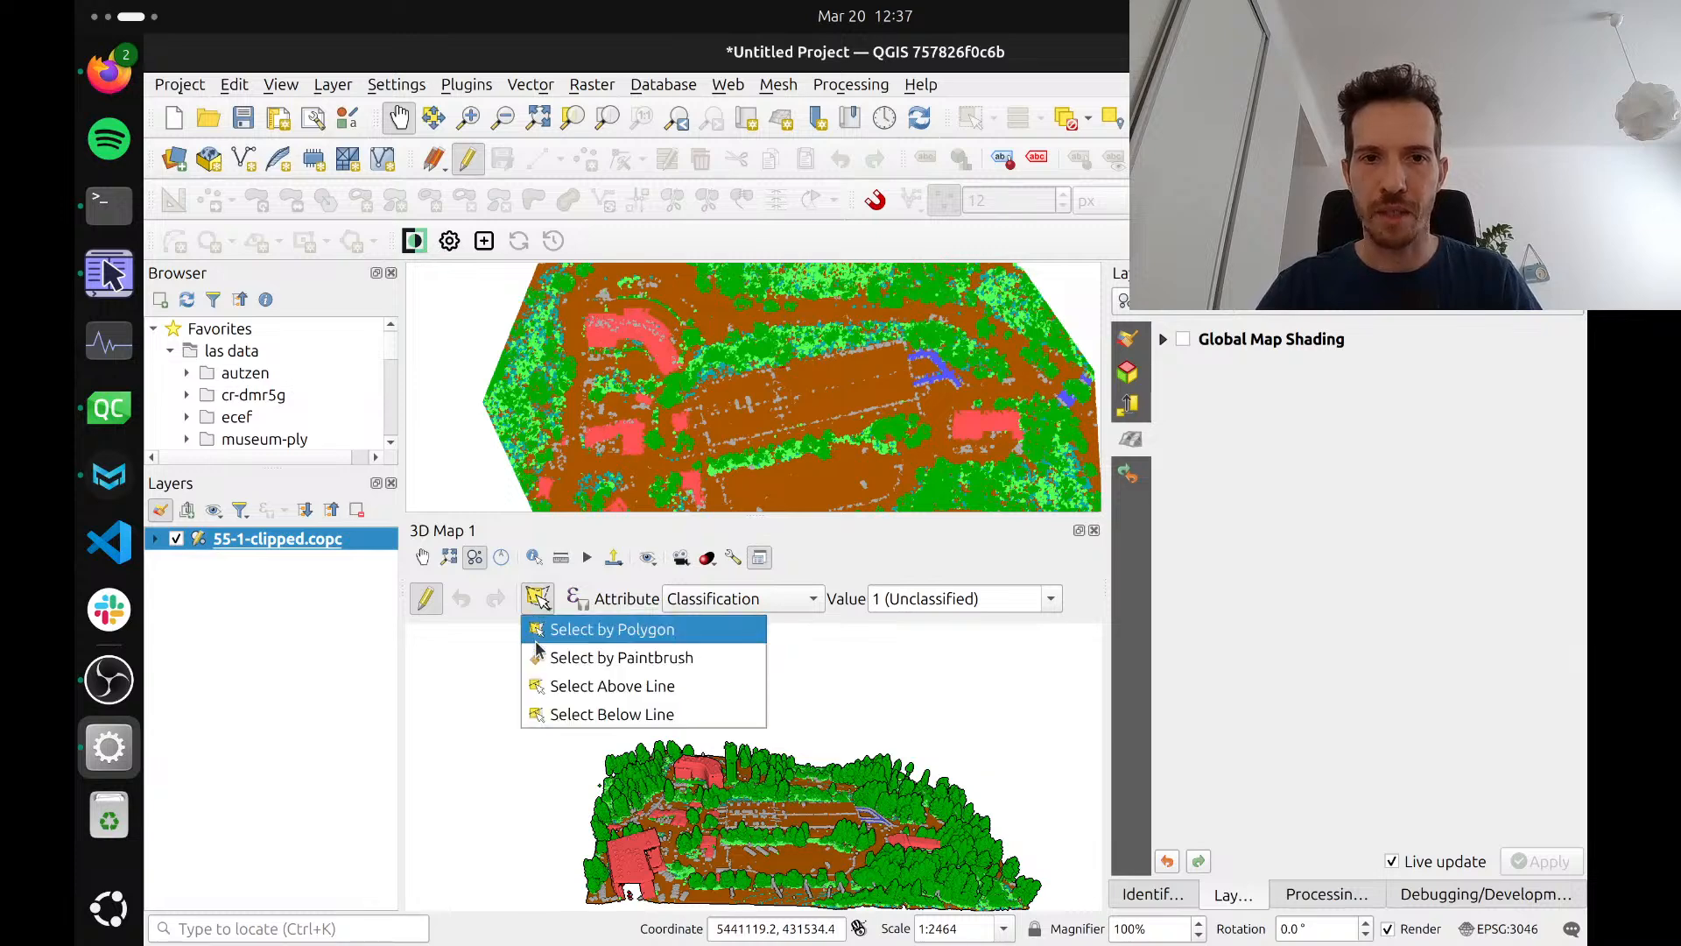
left_click(685, 637)
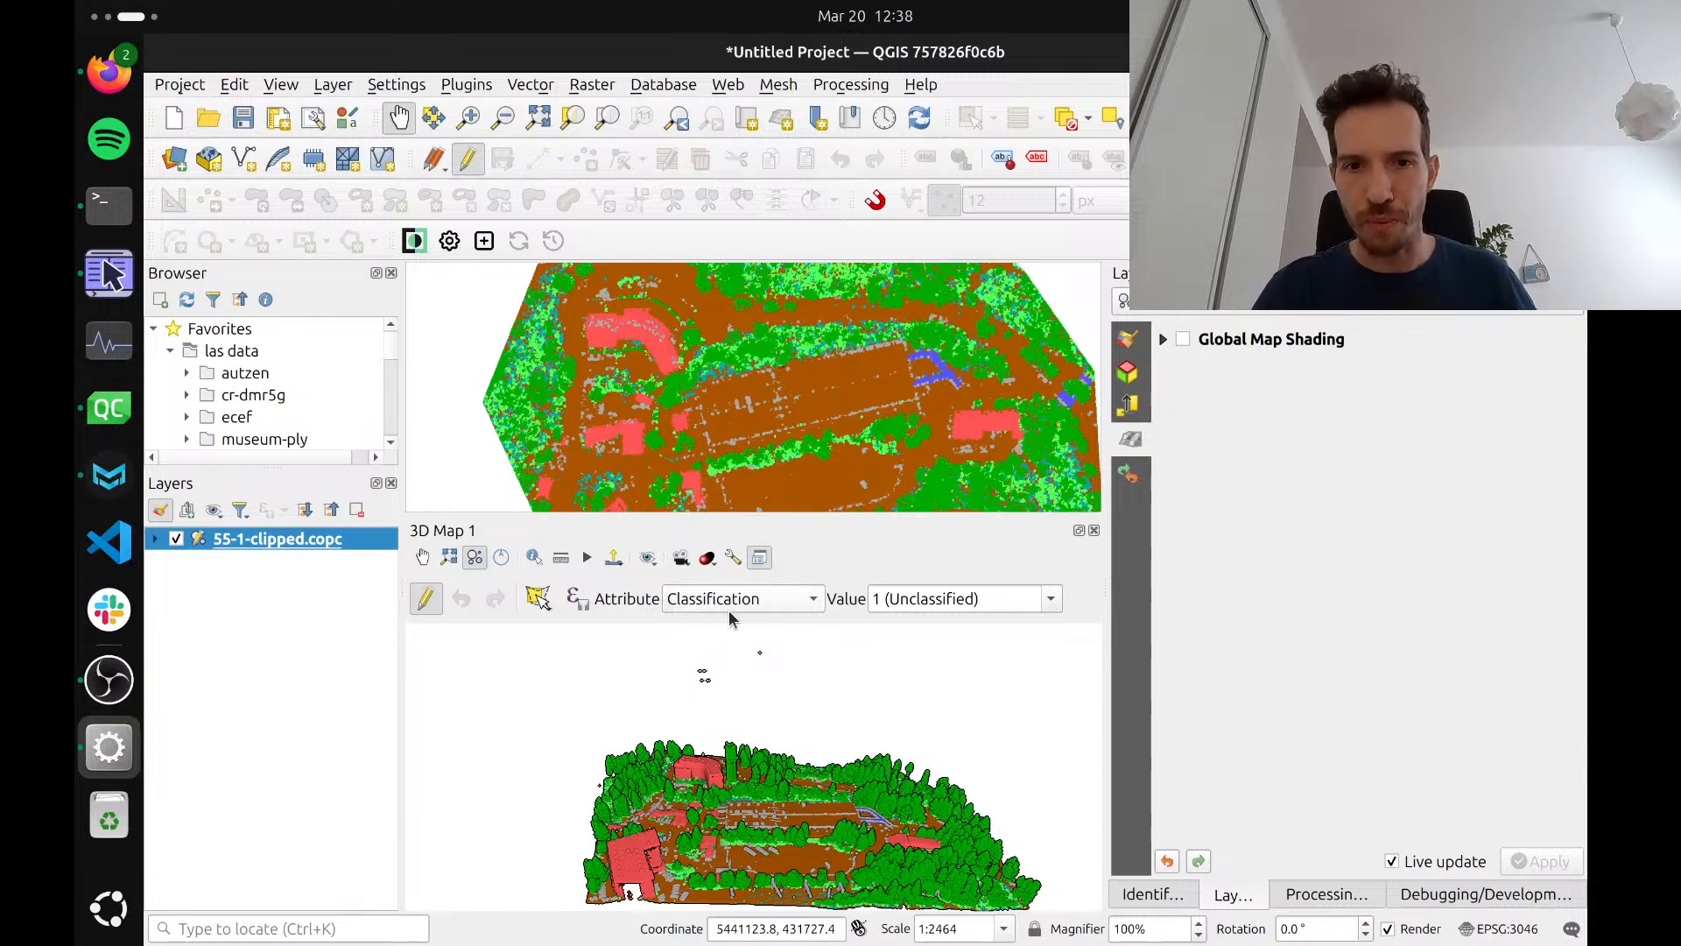
Set the point cloud's 3D point size to 8.00, keeping Follow 2D Symbology
left_click(1128, 372)
left_click_drag(1391, 688, 1350, 693)
type("6")
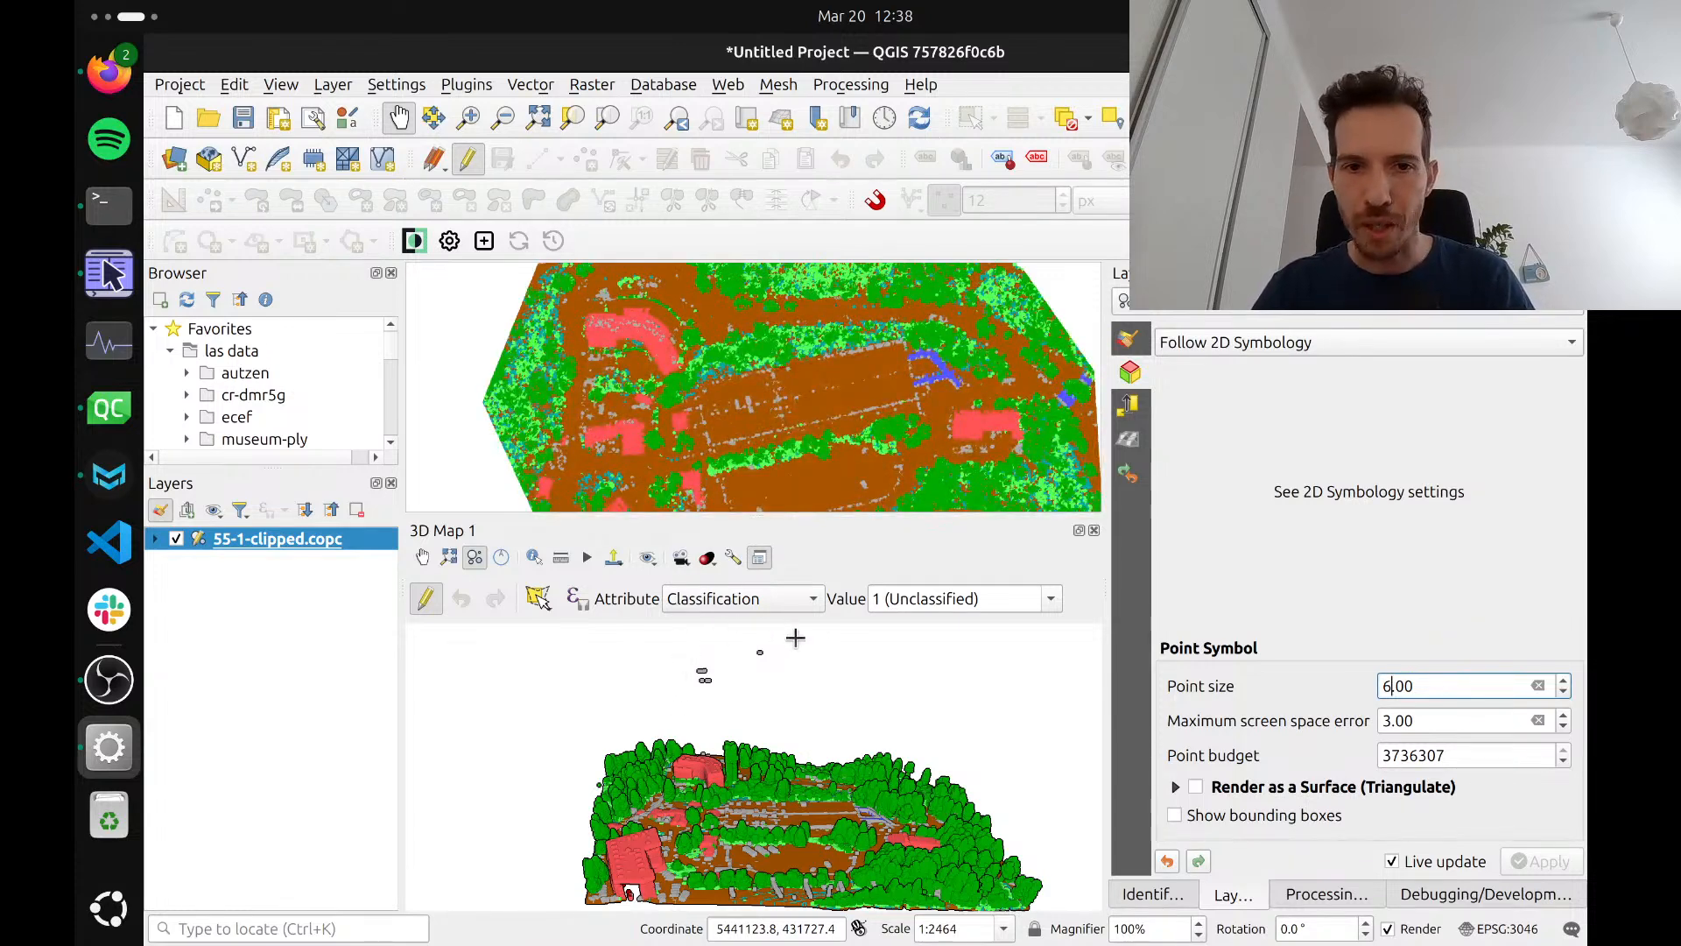
left_click(1051, 599)
left_click(1054, 602)
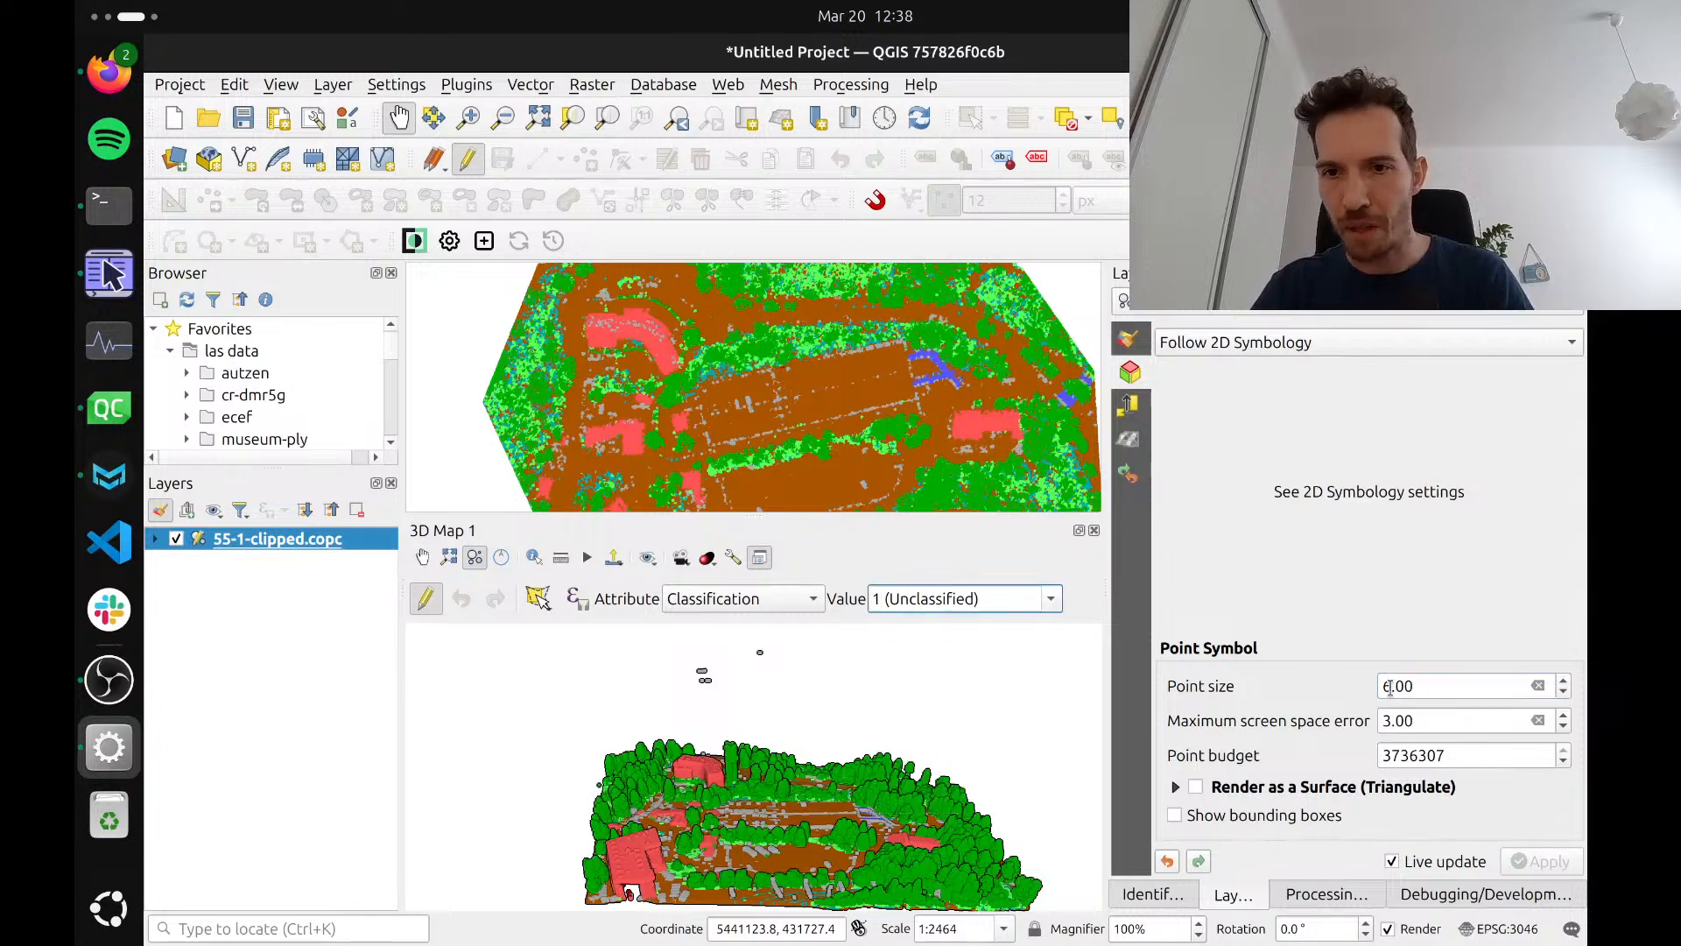
left_click_drag(1394, 689, 1357, 698)
type("8")
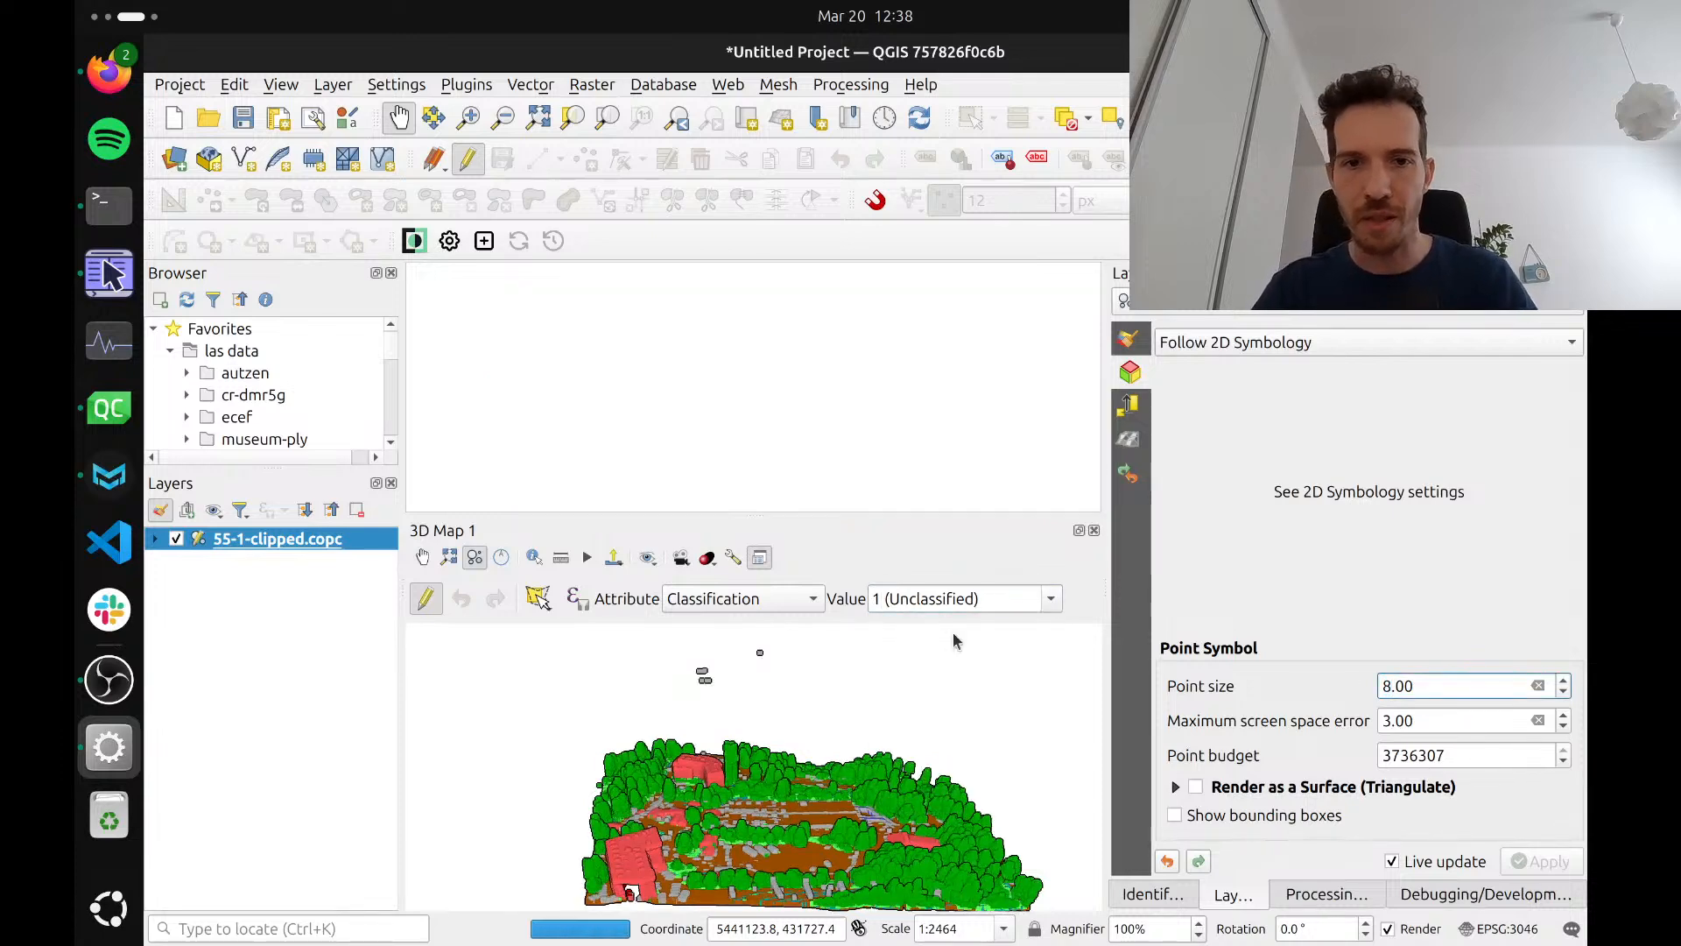
Reclassify the stray points above the scene as 9 (Water) by drawing a selection polygon around them
left_click(1051, 599)
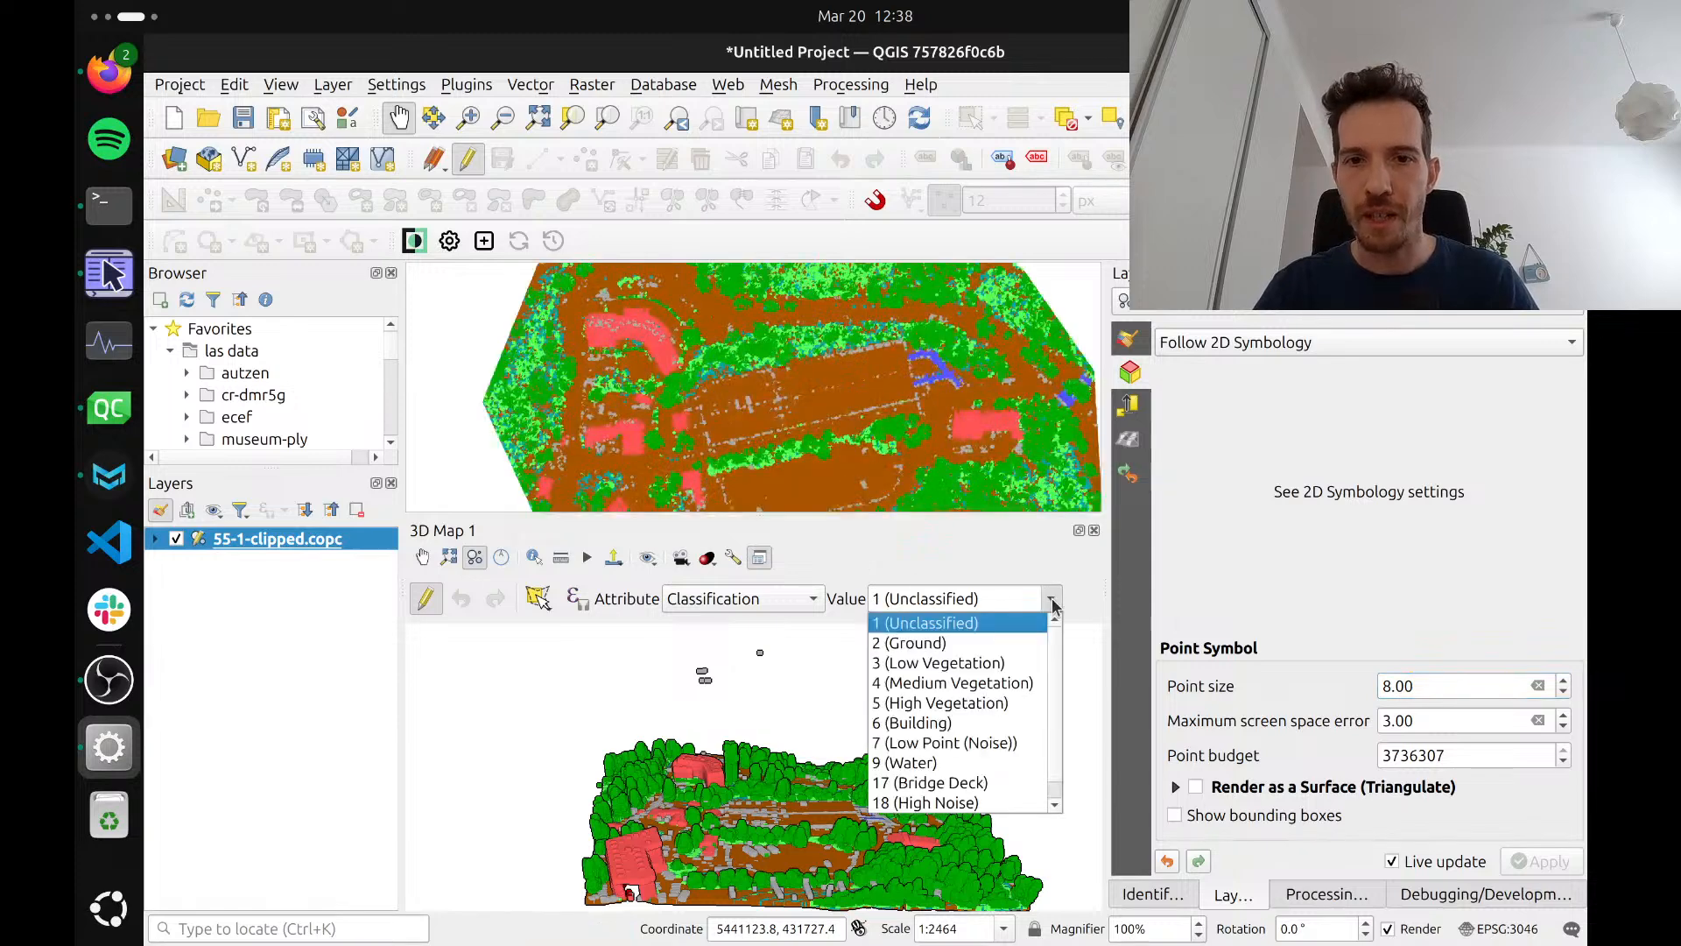
left_click_drag(1056, 684, 1057, 722)
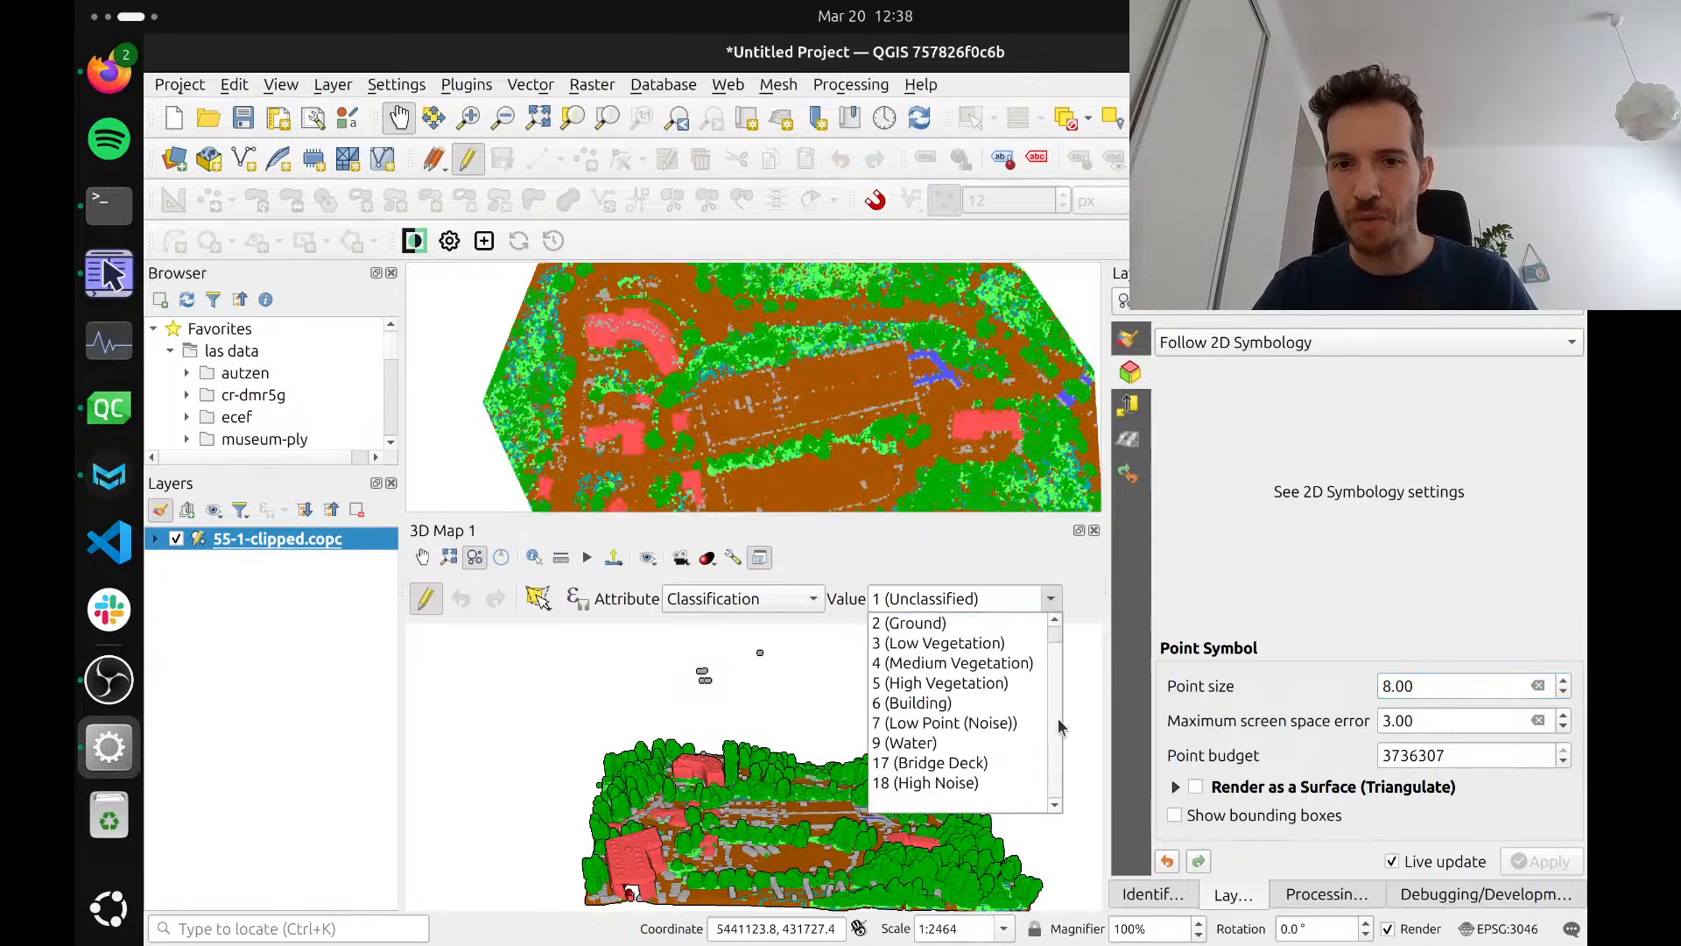
left_click(950, 747)
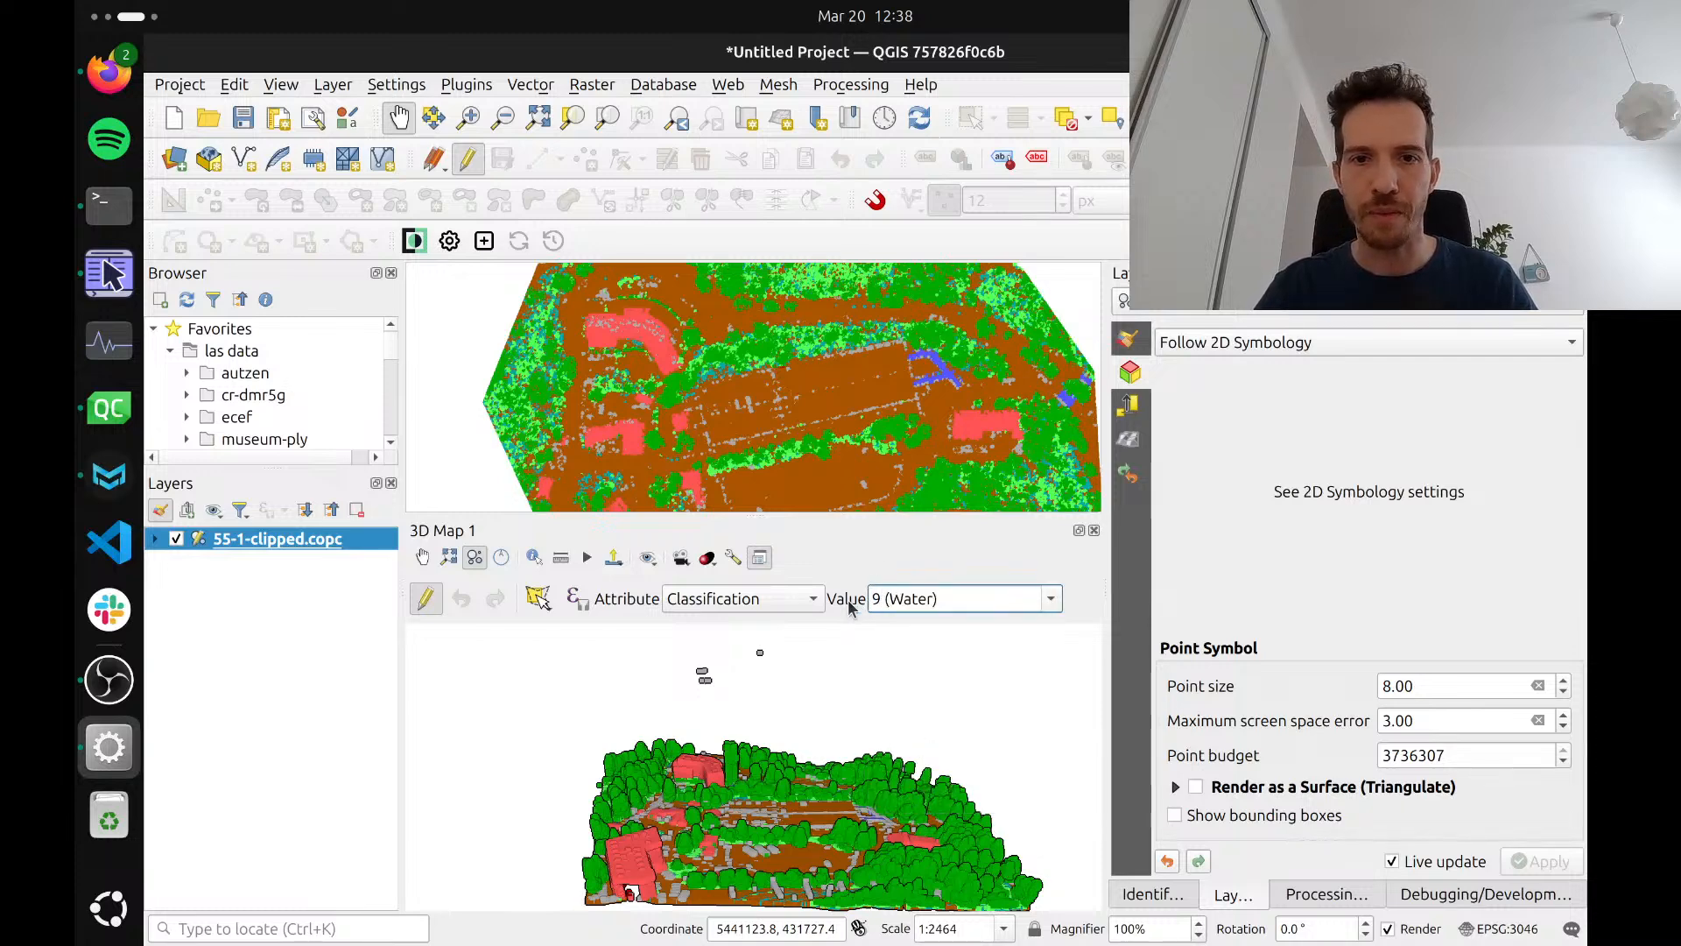
left_click(536, 600)
left_click(658, 652)
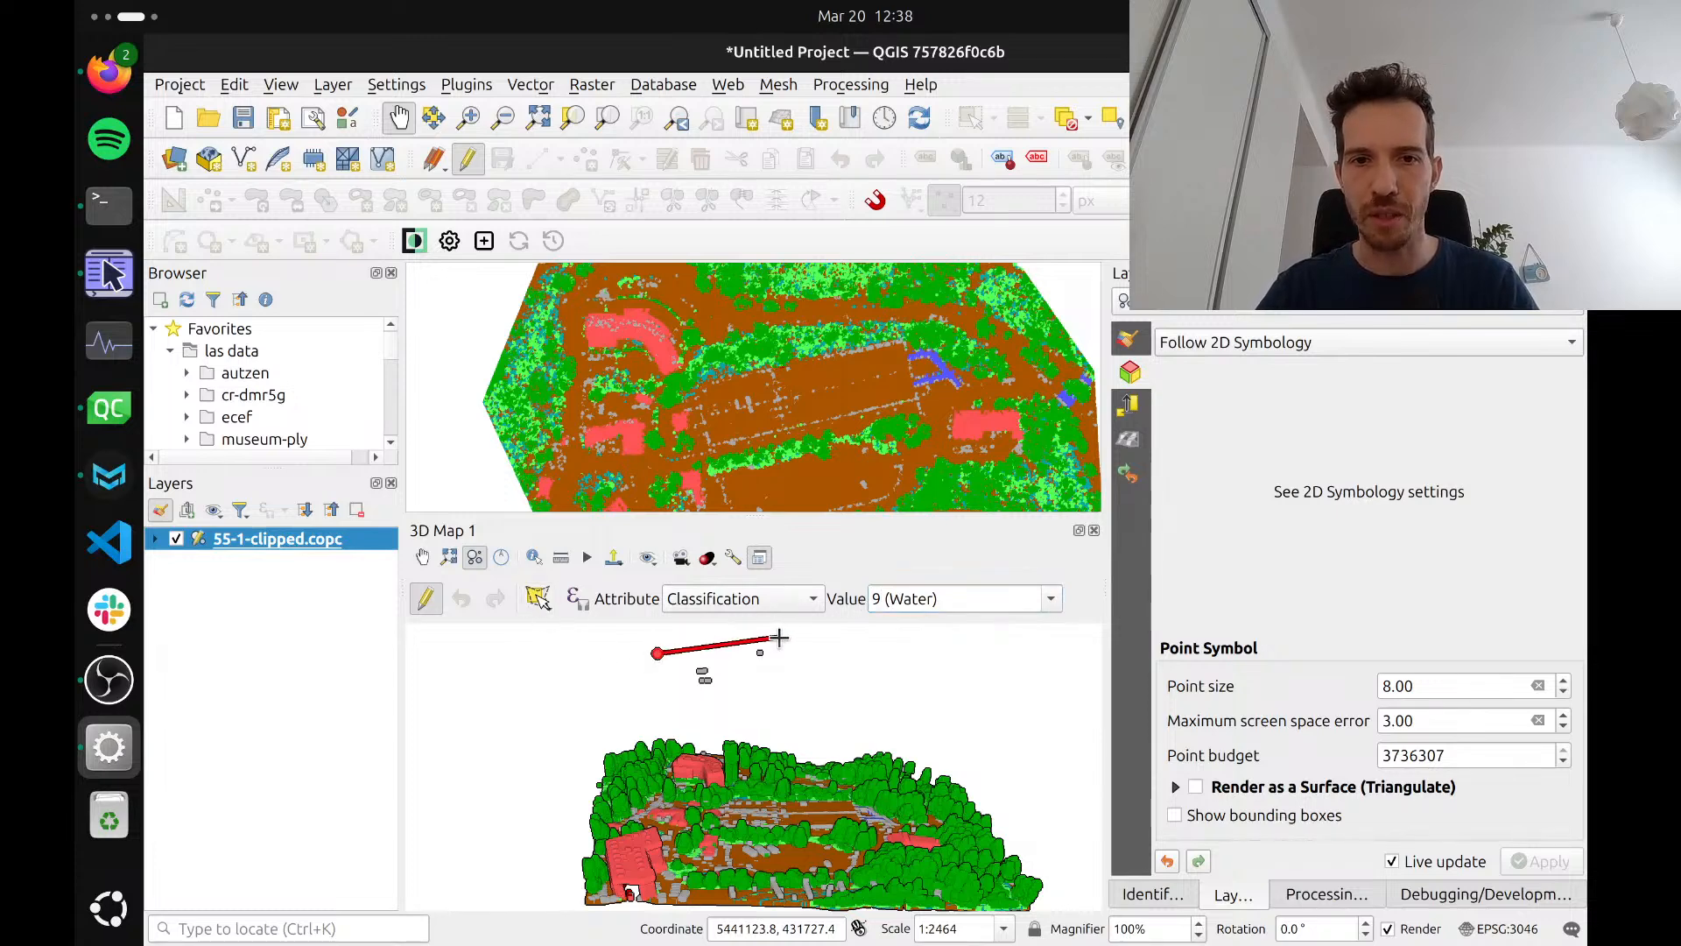
left_click(777, 628)
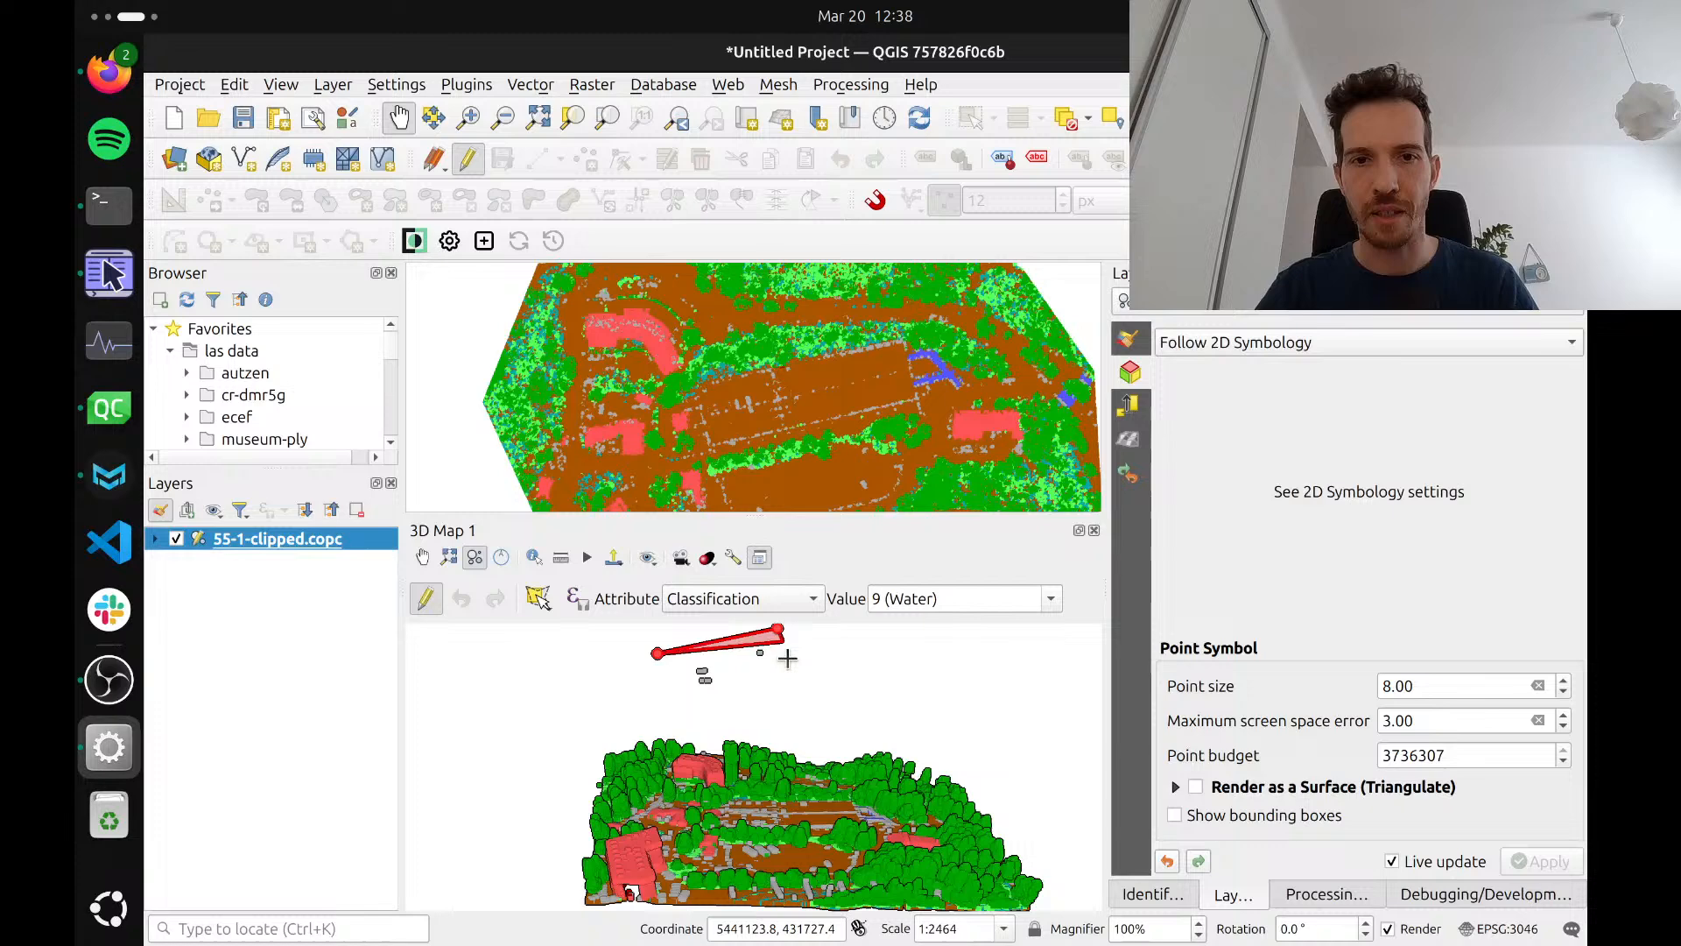
left_click(791, 706)
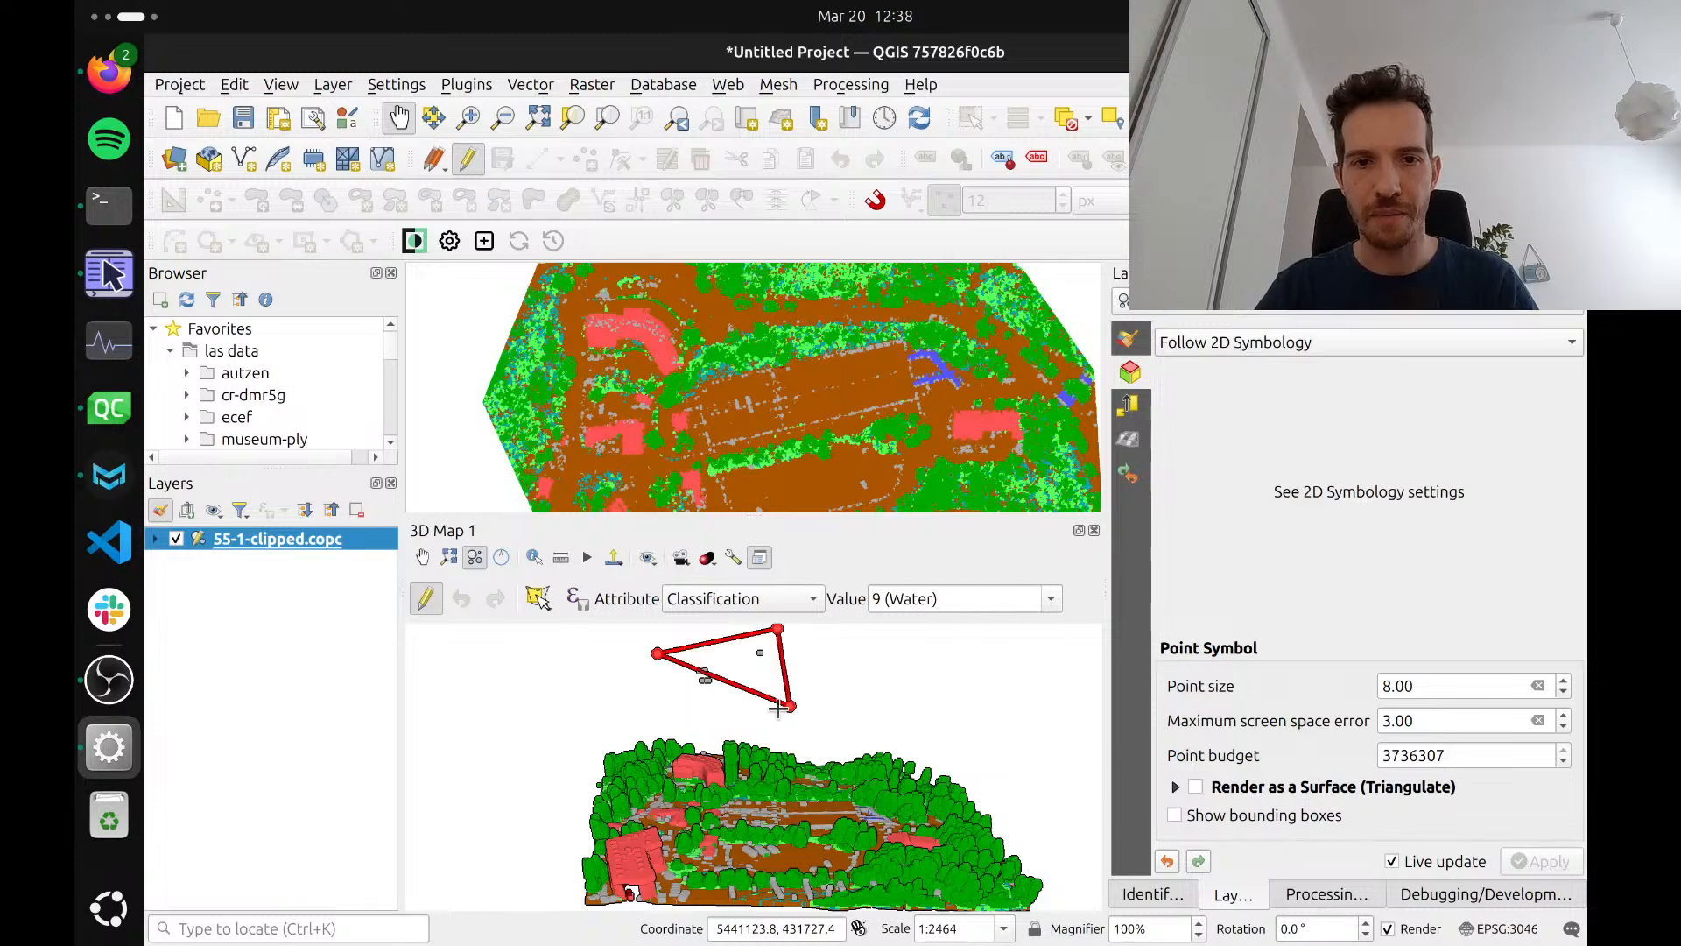
left_click(670, 709)
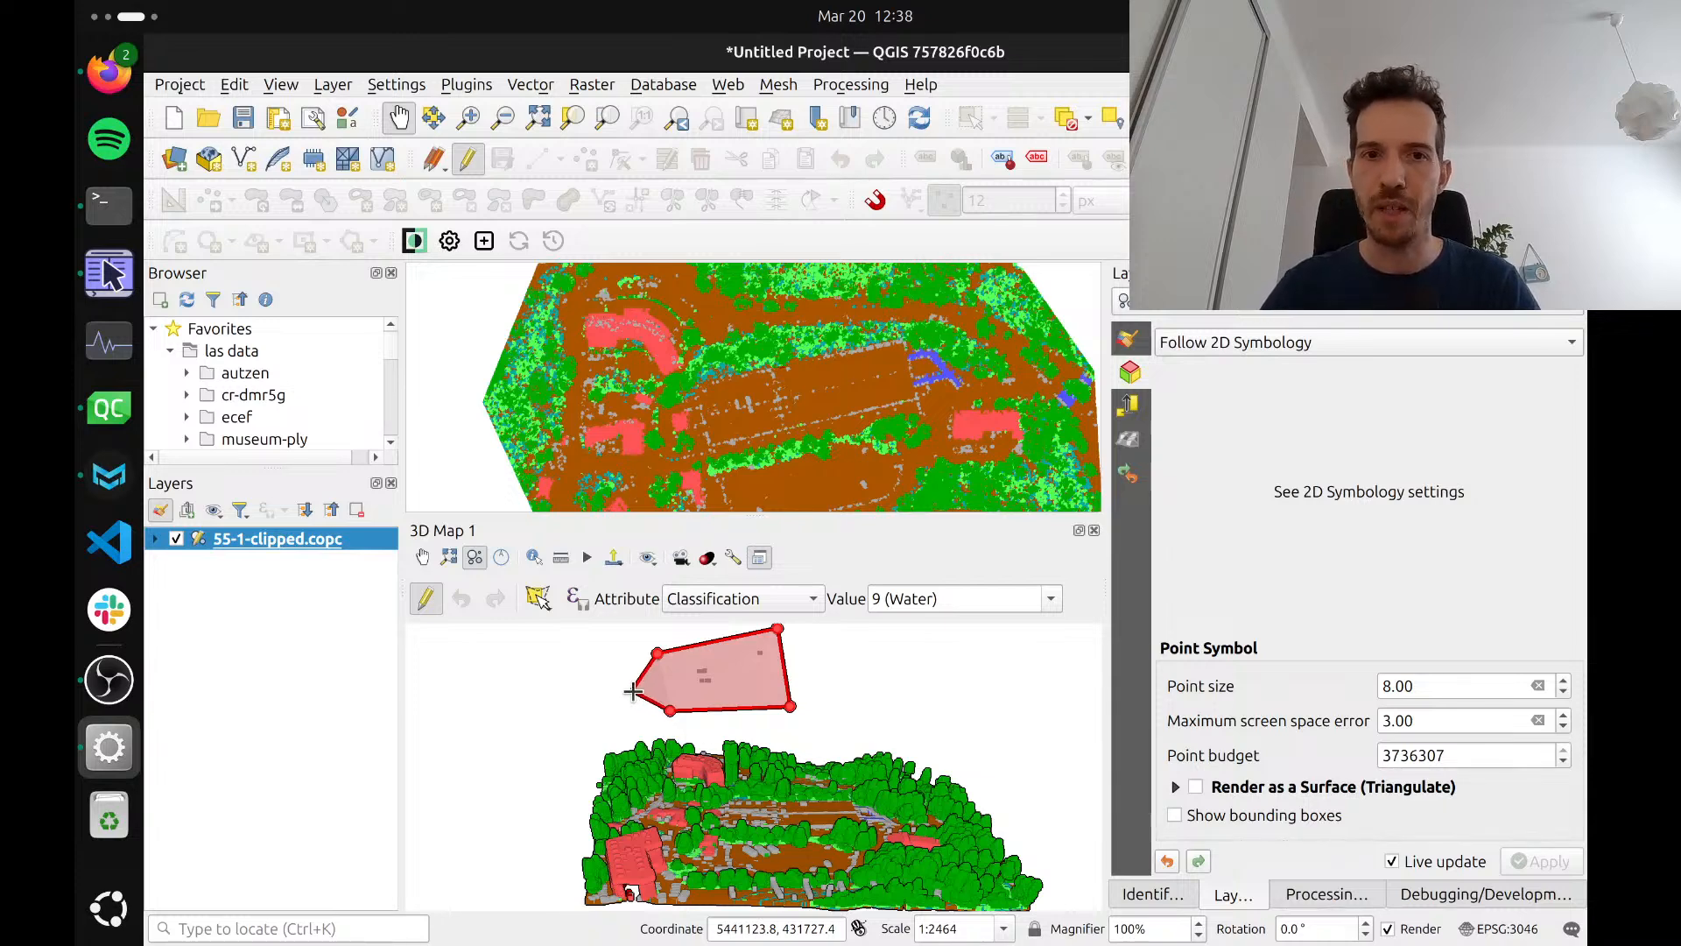
right_click(633, 691)
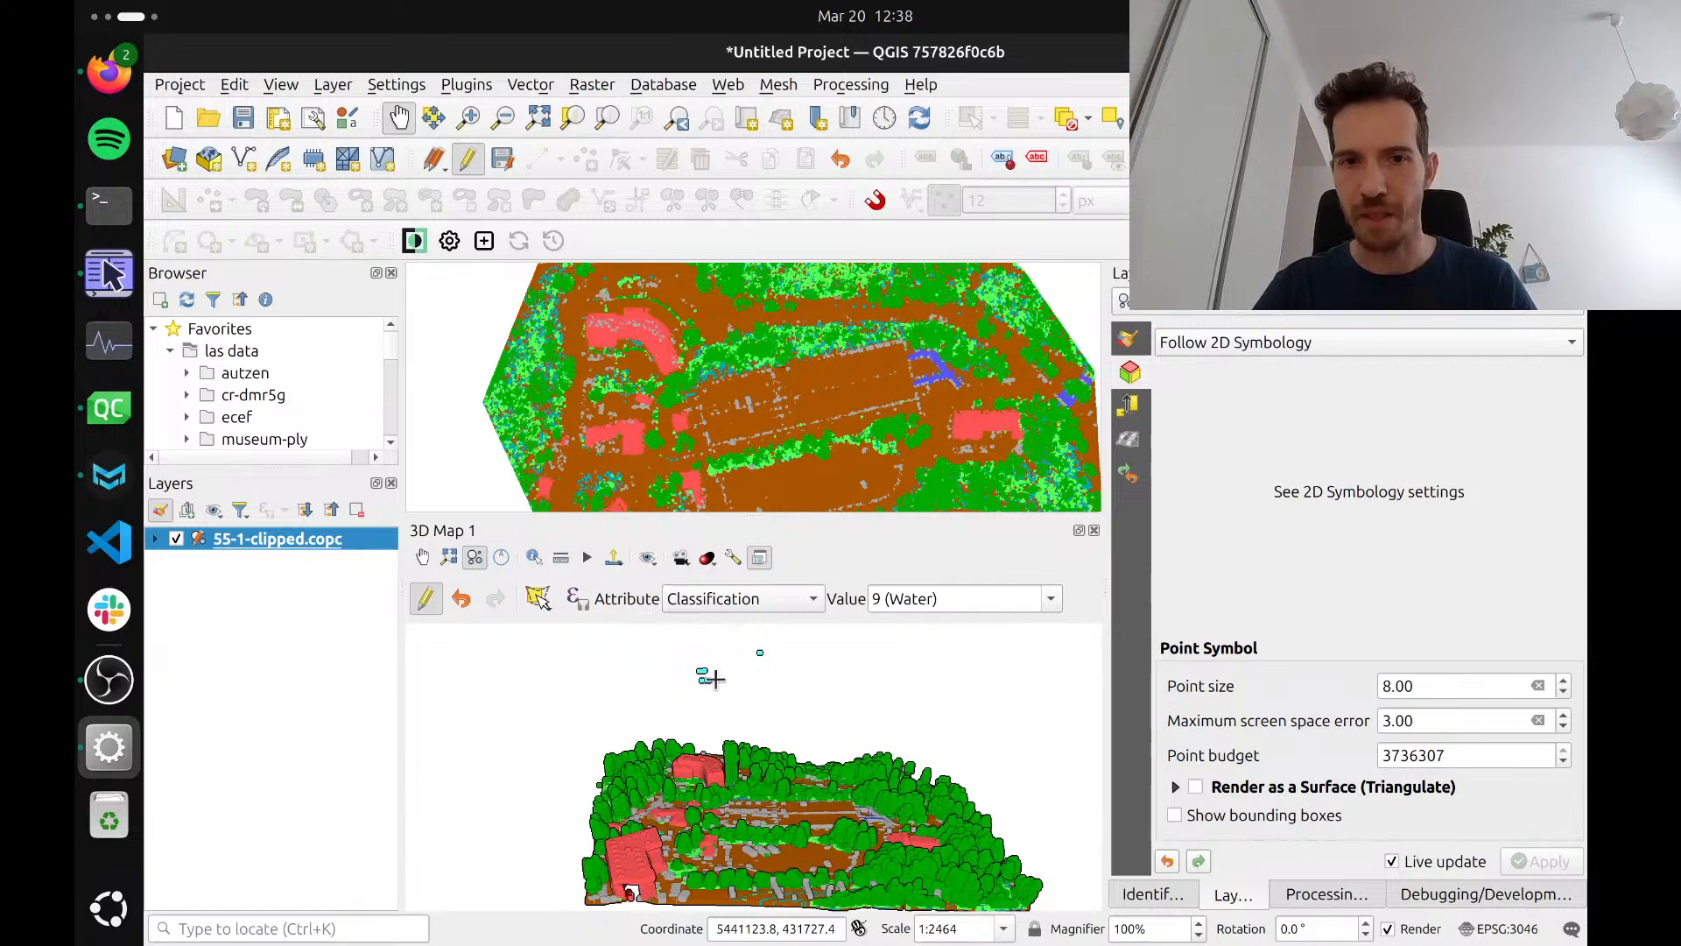
Change the classification of the stray points above the scene to 18 (High Noise) with a polygon drawn around them
left_click(1051, 599)
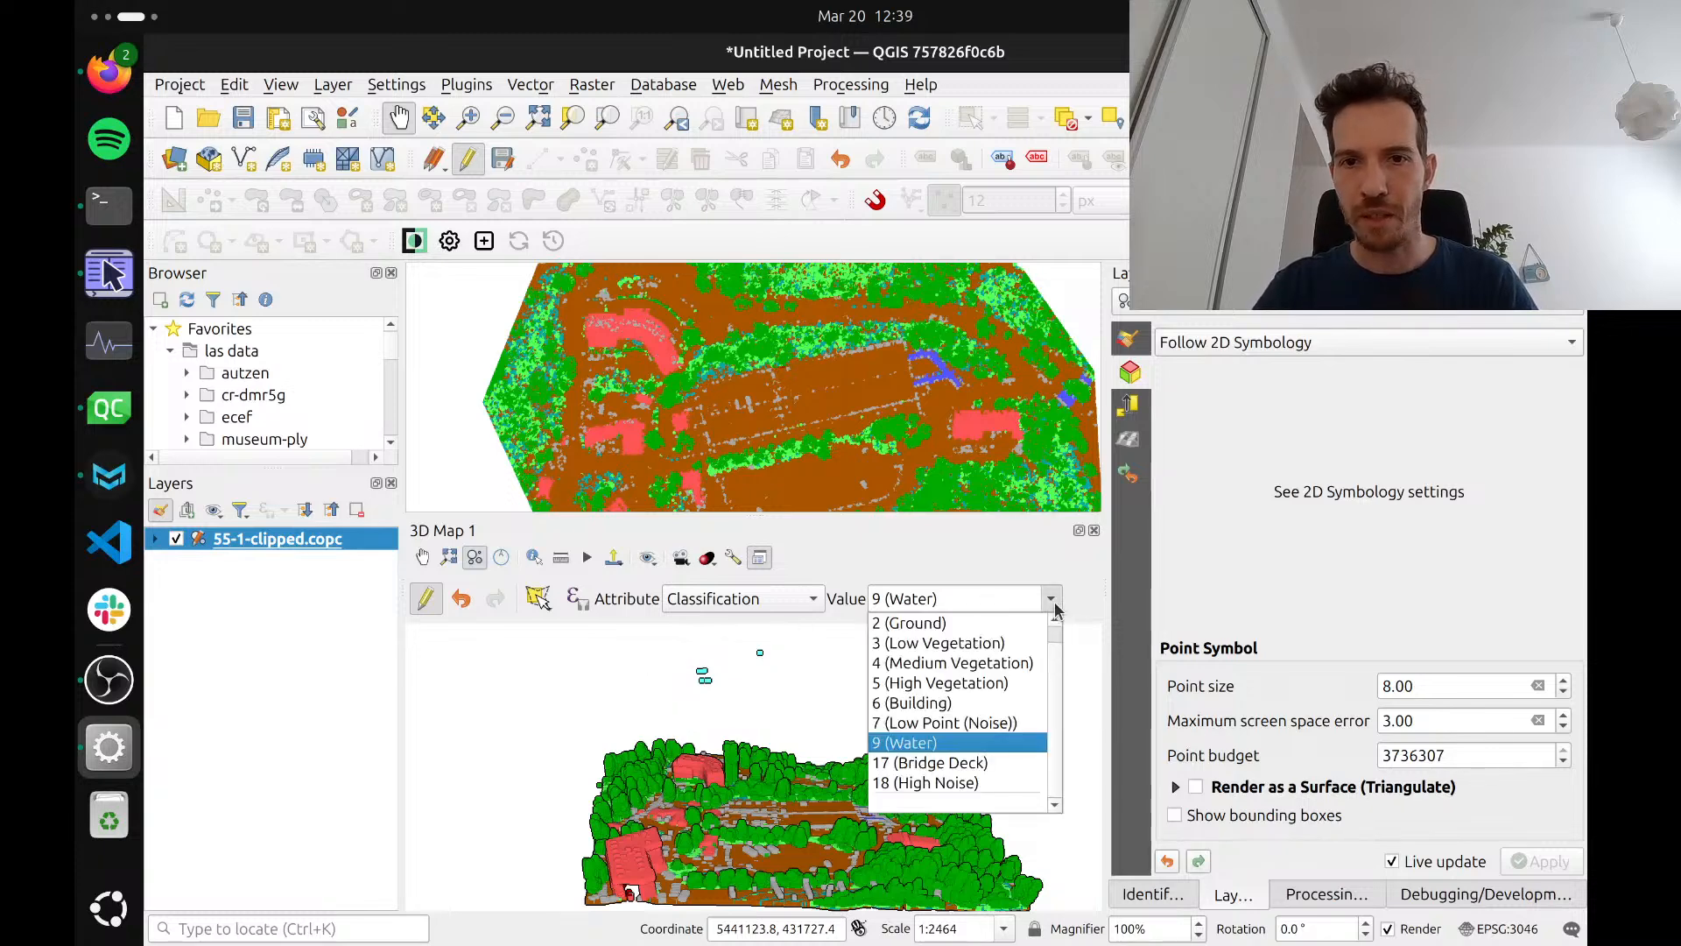
left_click(922, 781)
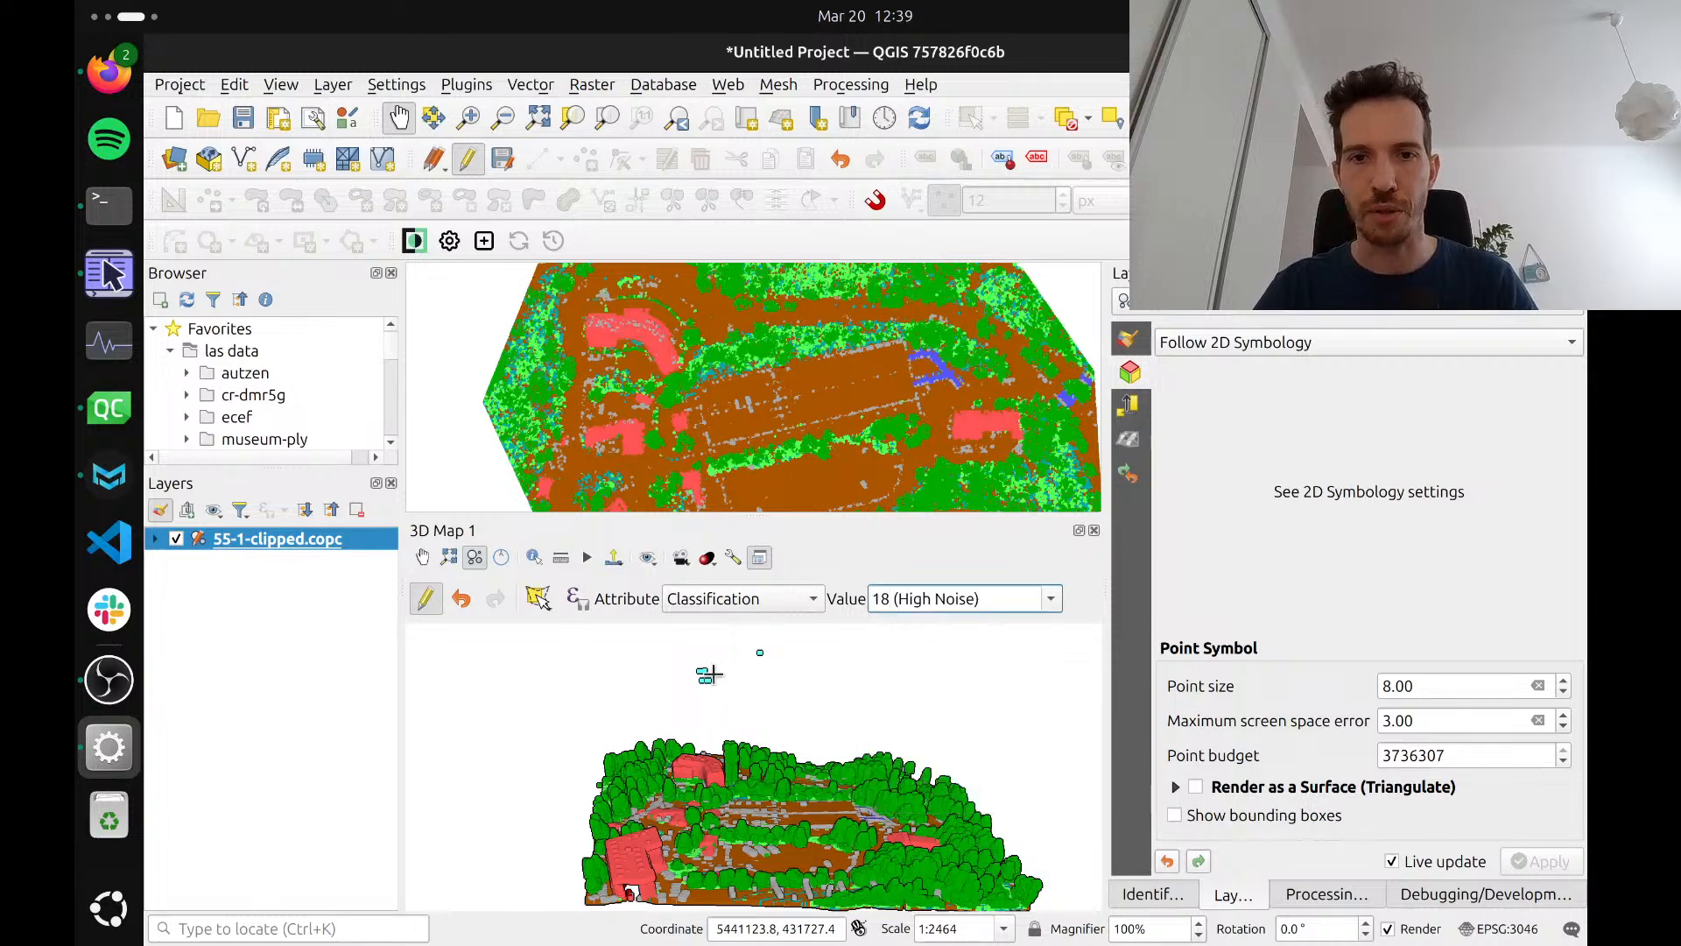
left_click(673, 637)
left_click(785, 632)
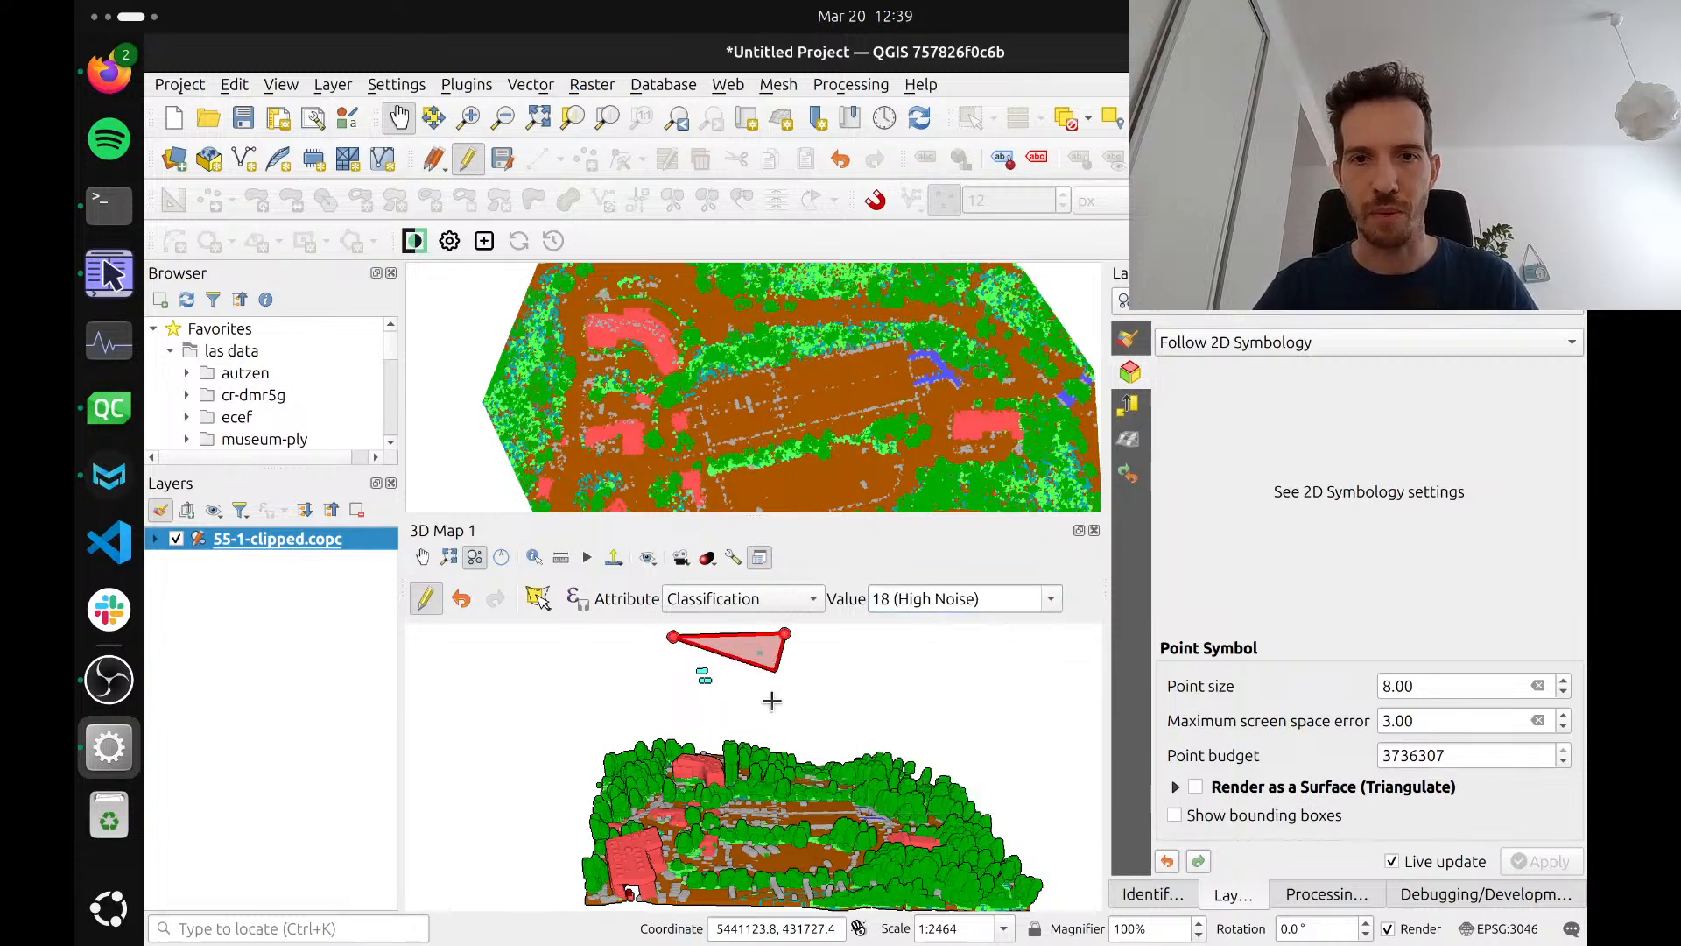
left_click(777, 696)
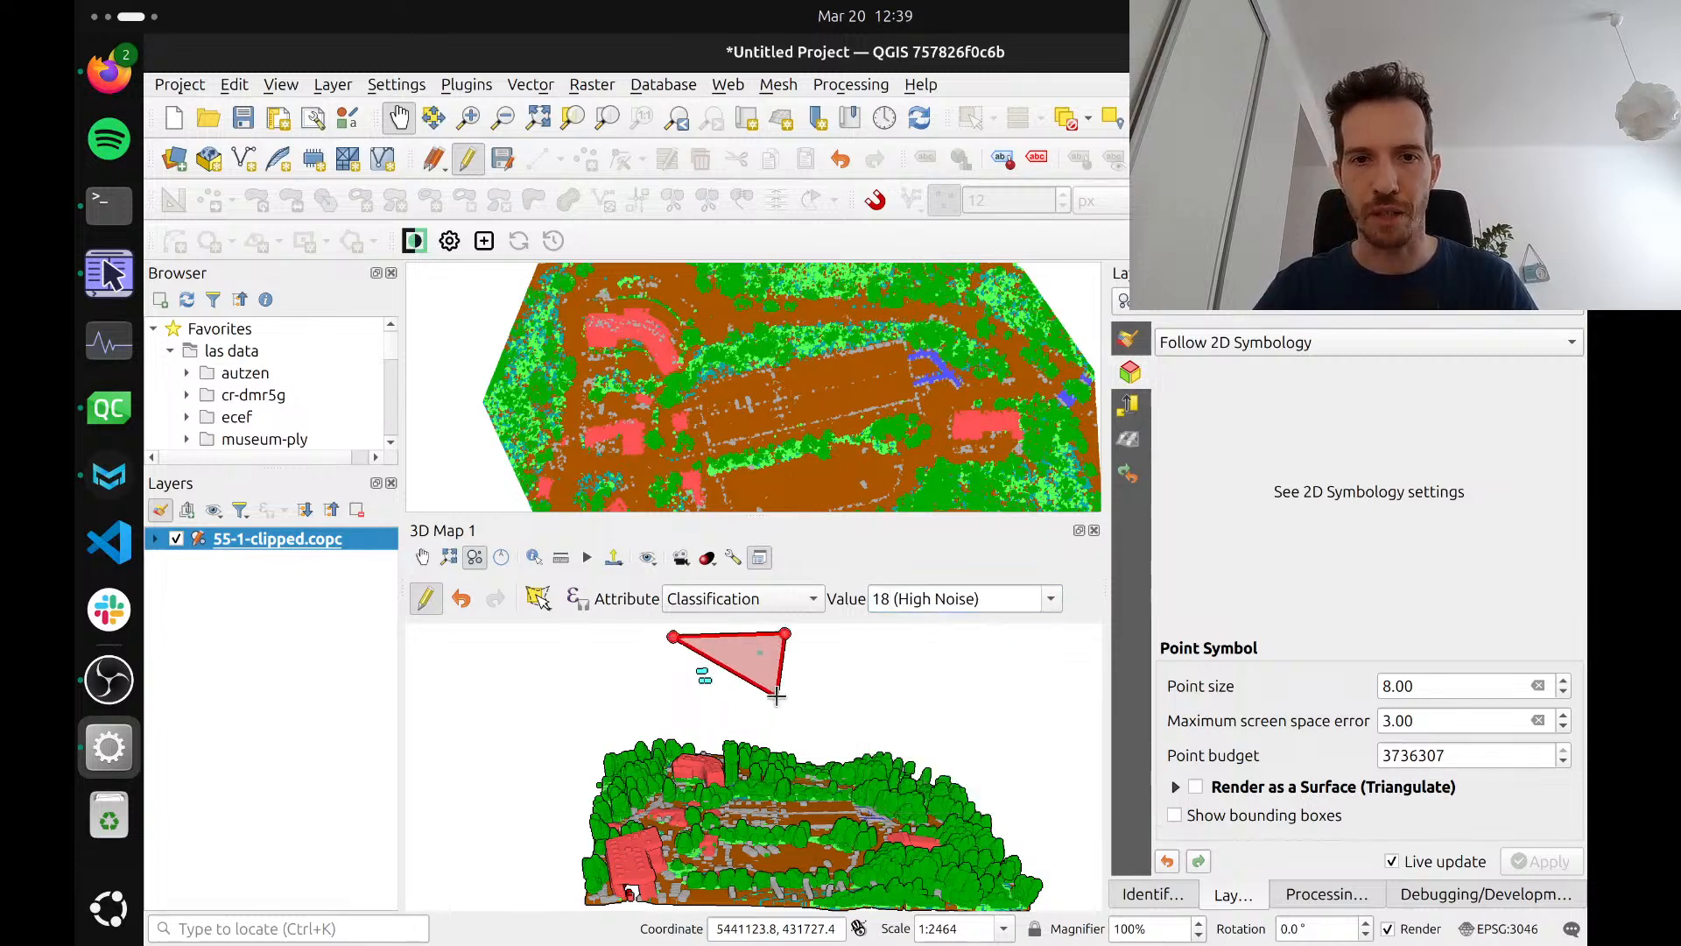
right_click(674, 706)
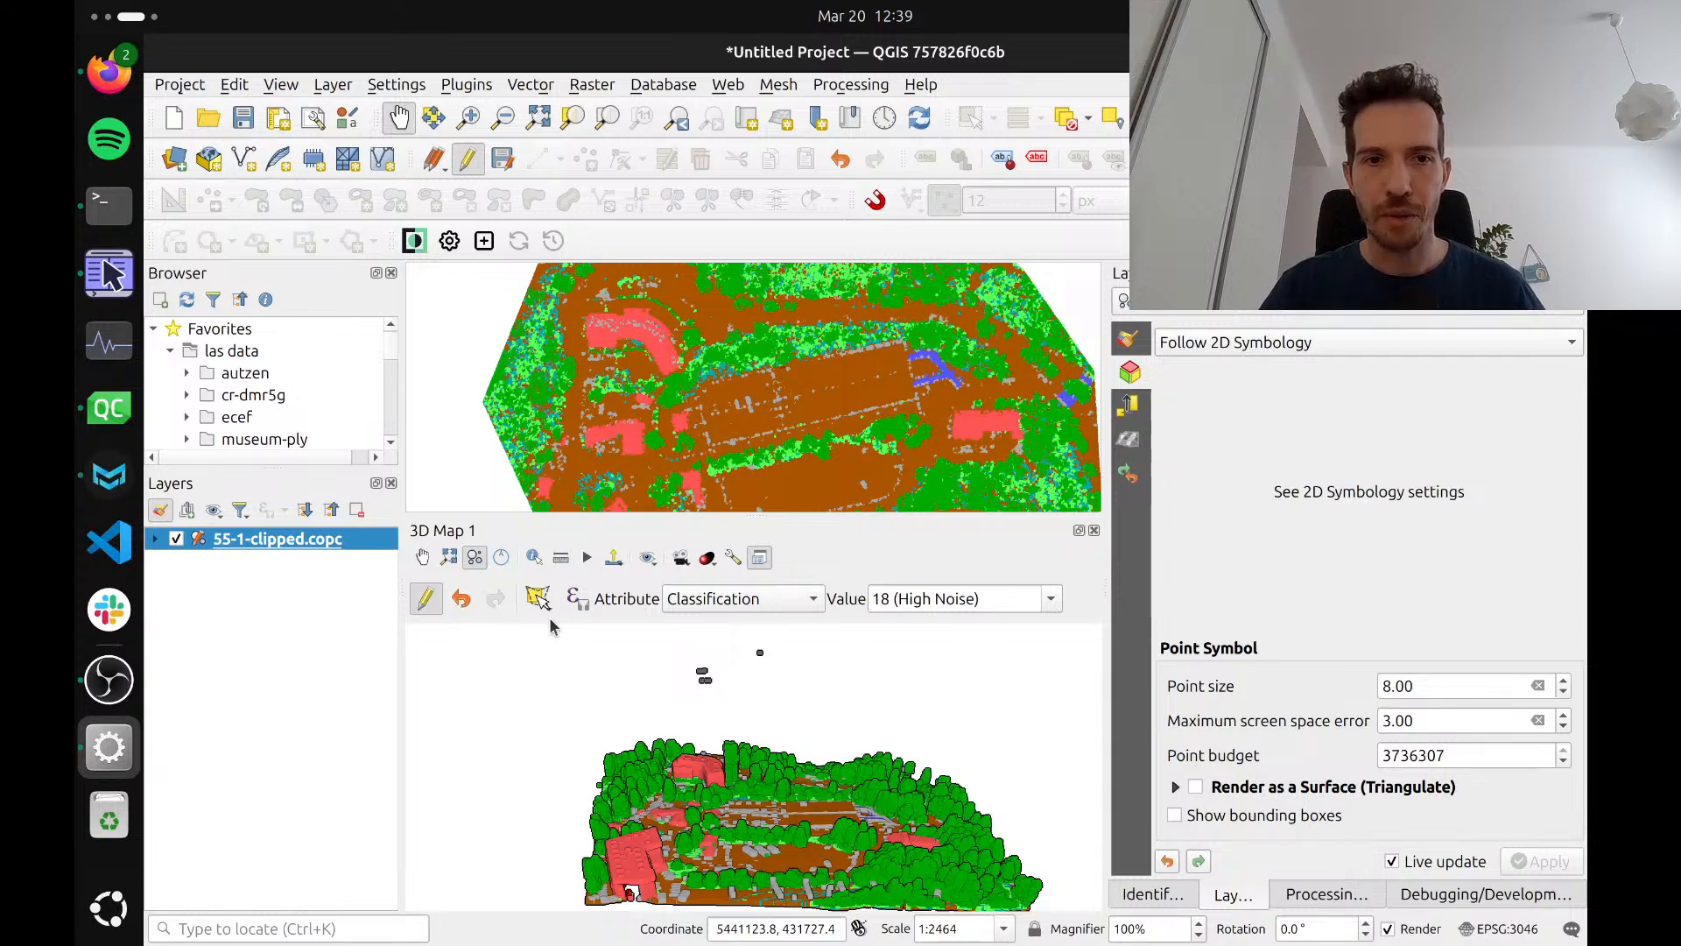
Undo the two classification changes to the stray points, and redo both of them
left_click(462, 604)
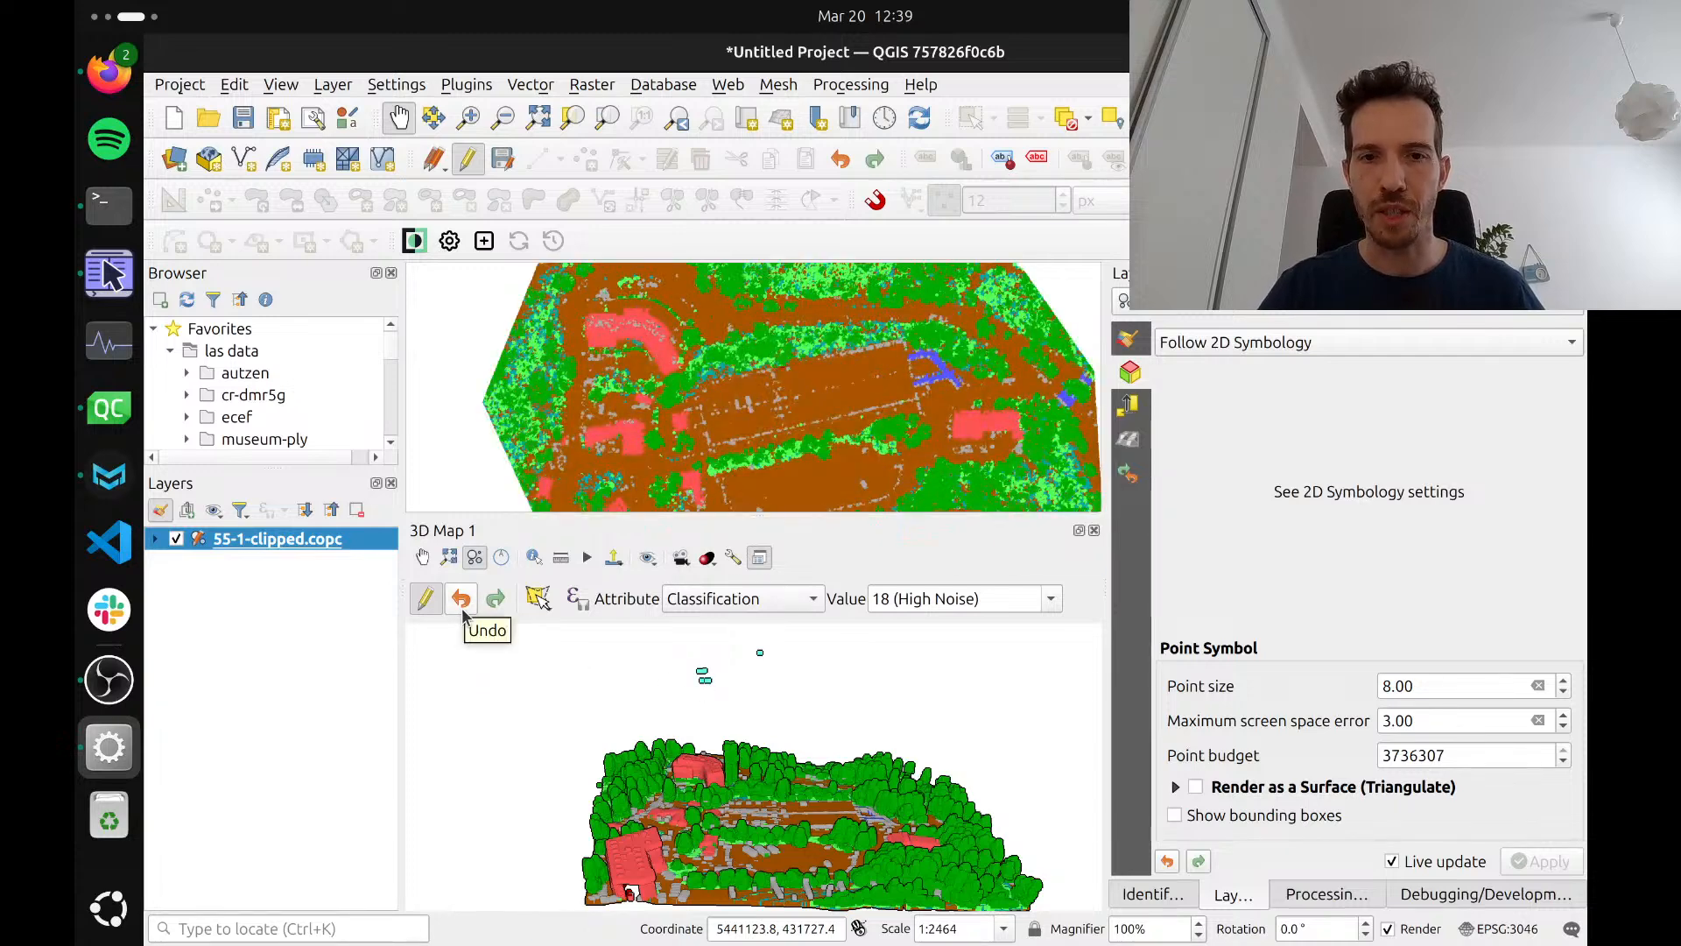
left_click(464, 606)
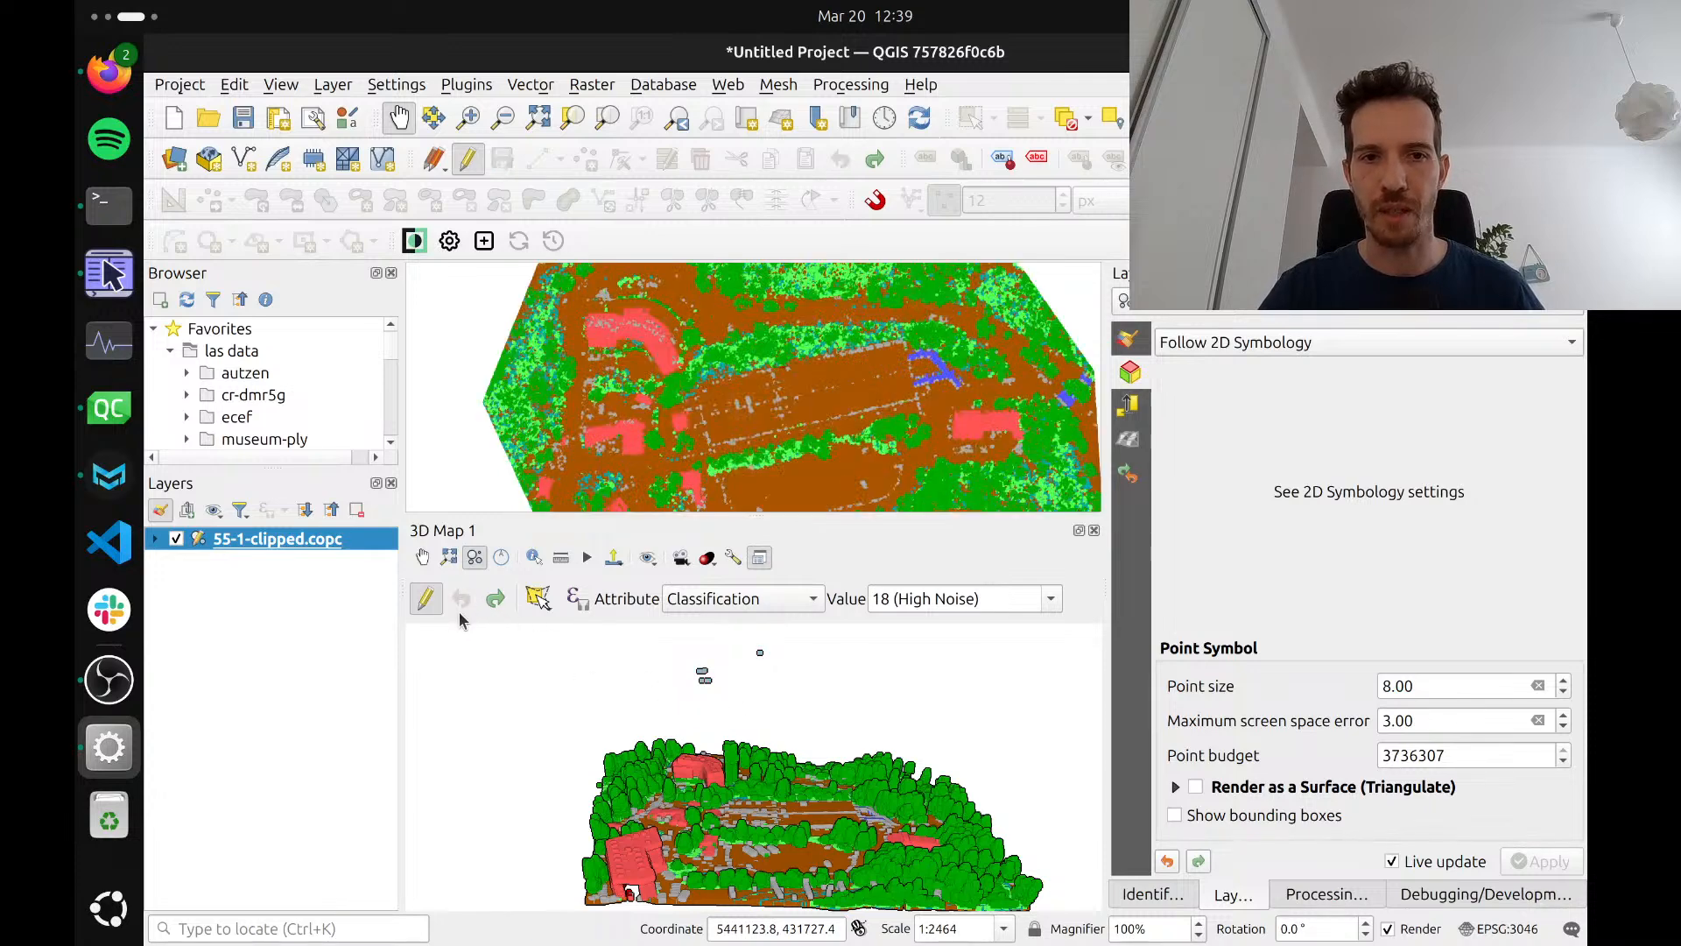
left_click(494, 606)
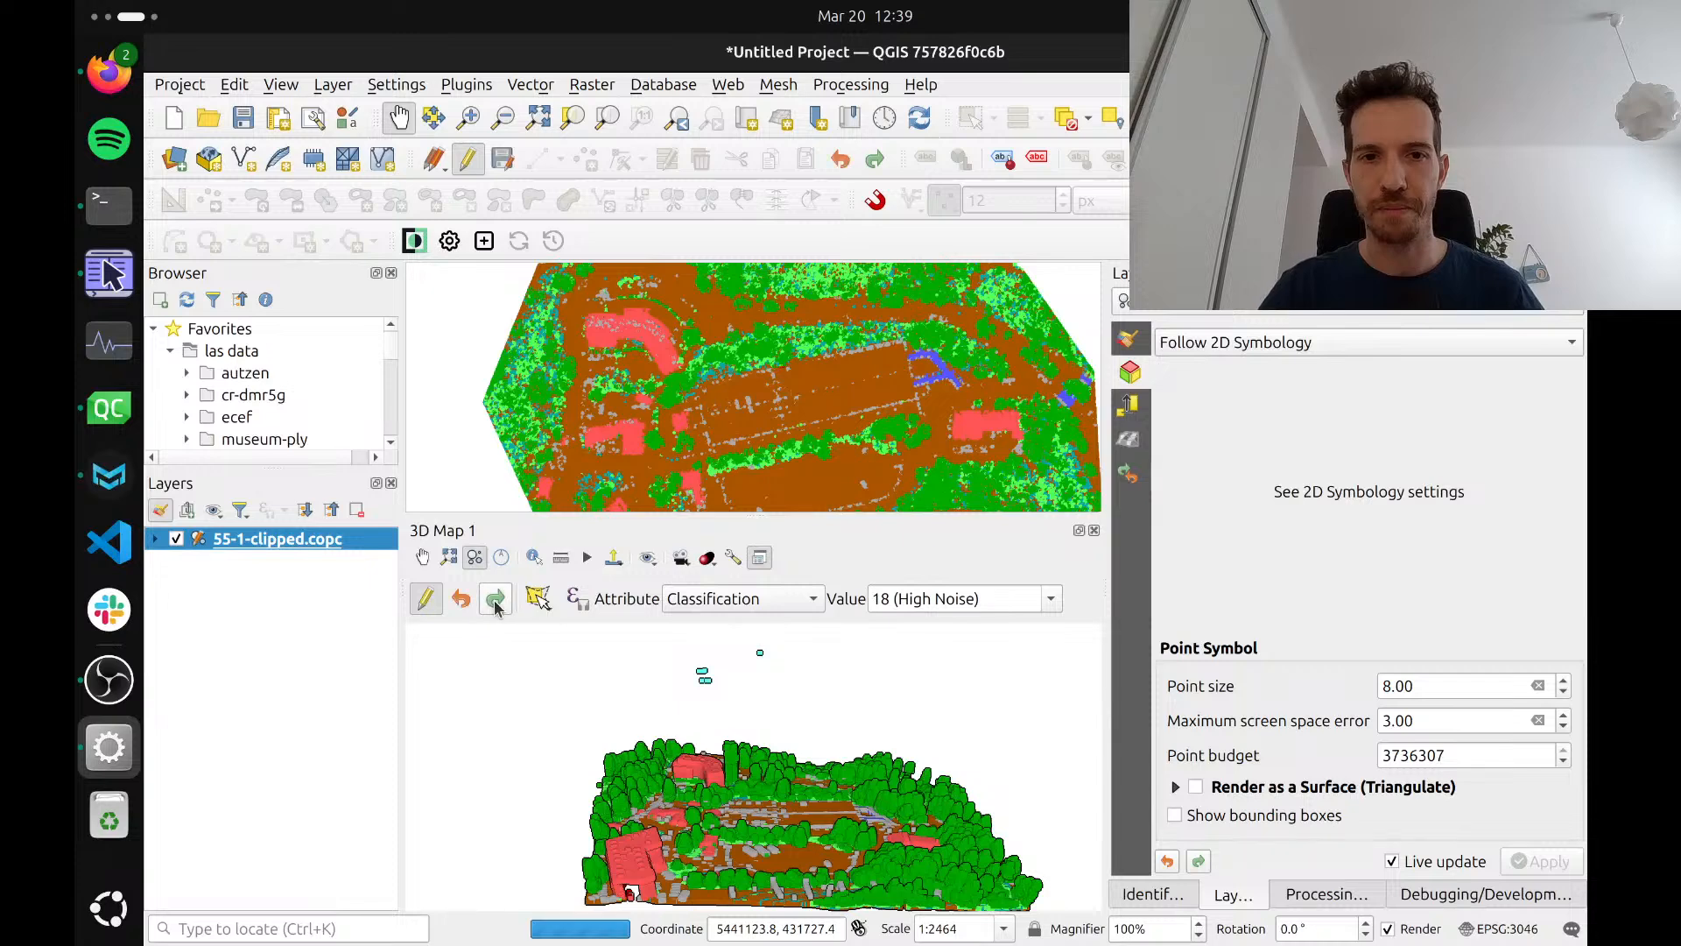
left_click(496, 606)
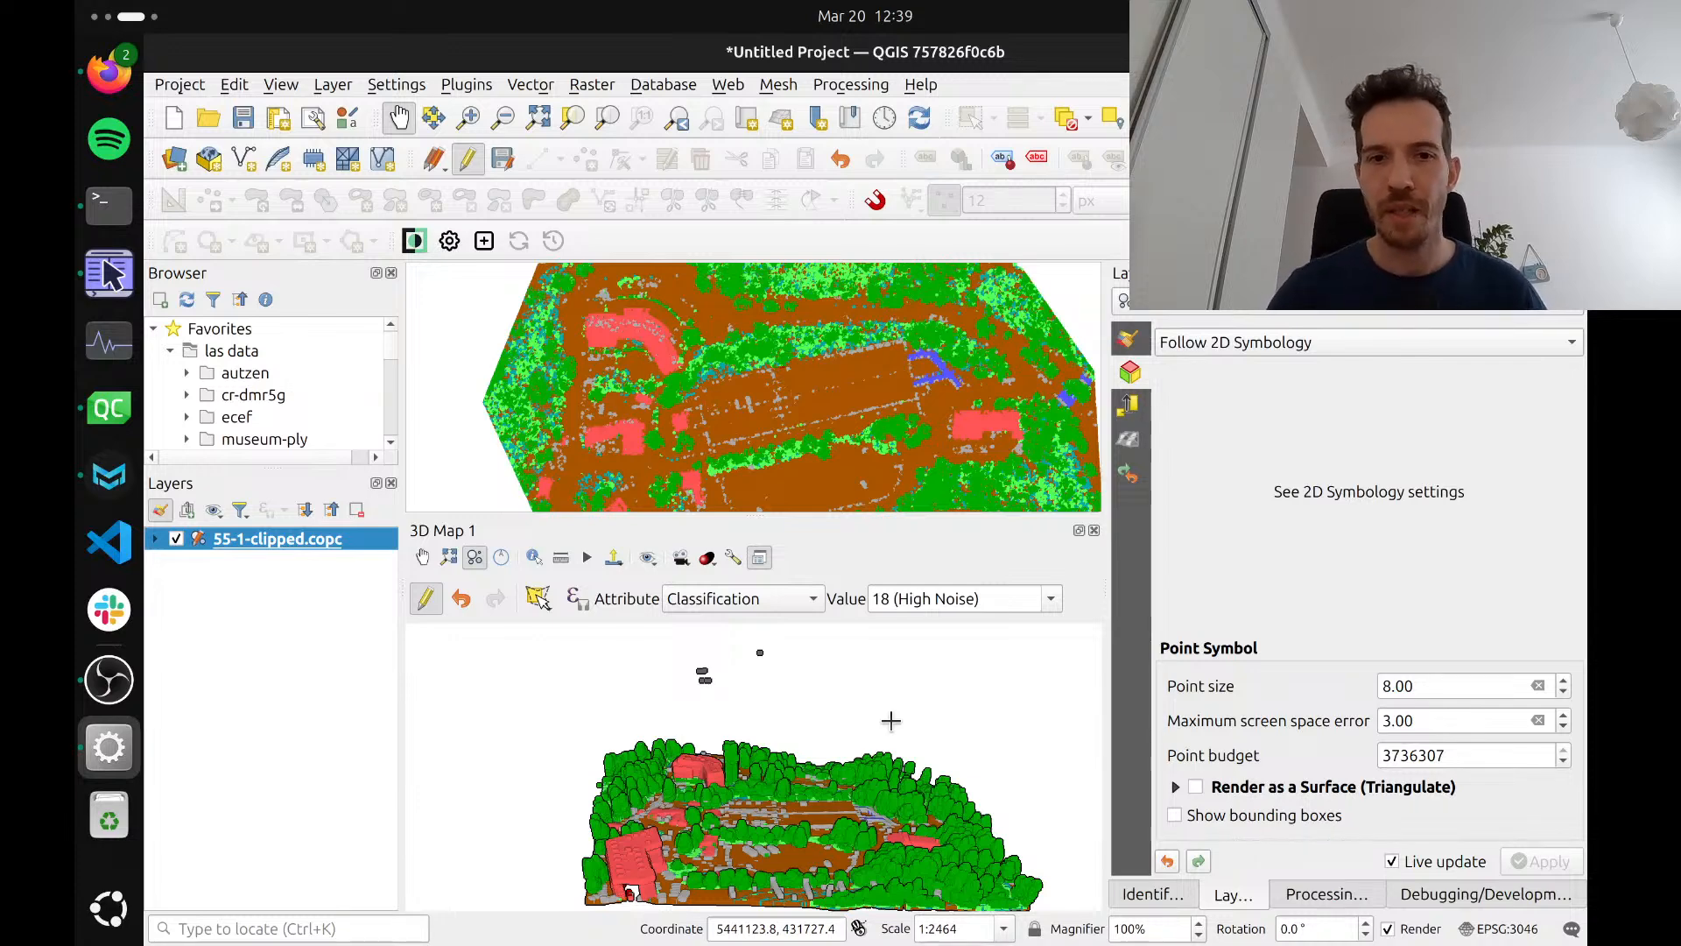
Save the classification changes to layer 55-1-clipped.copc and turn editing back on
left_click(426, 601)
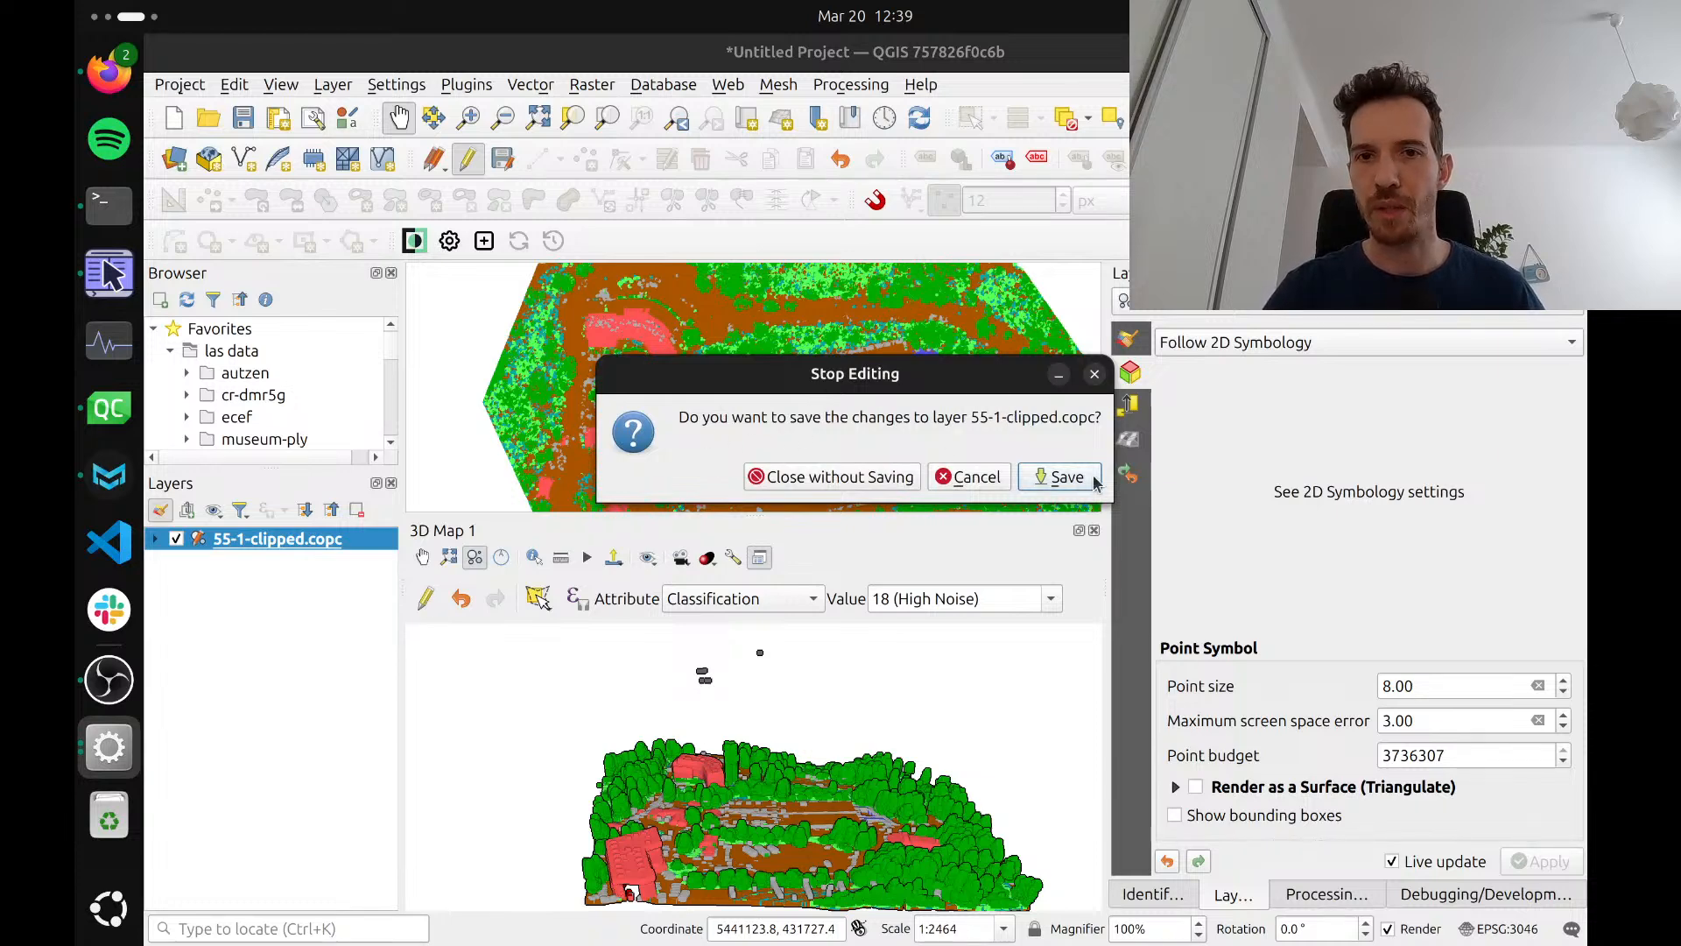
left_click(1061, 477)
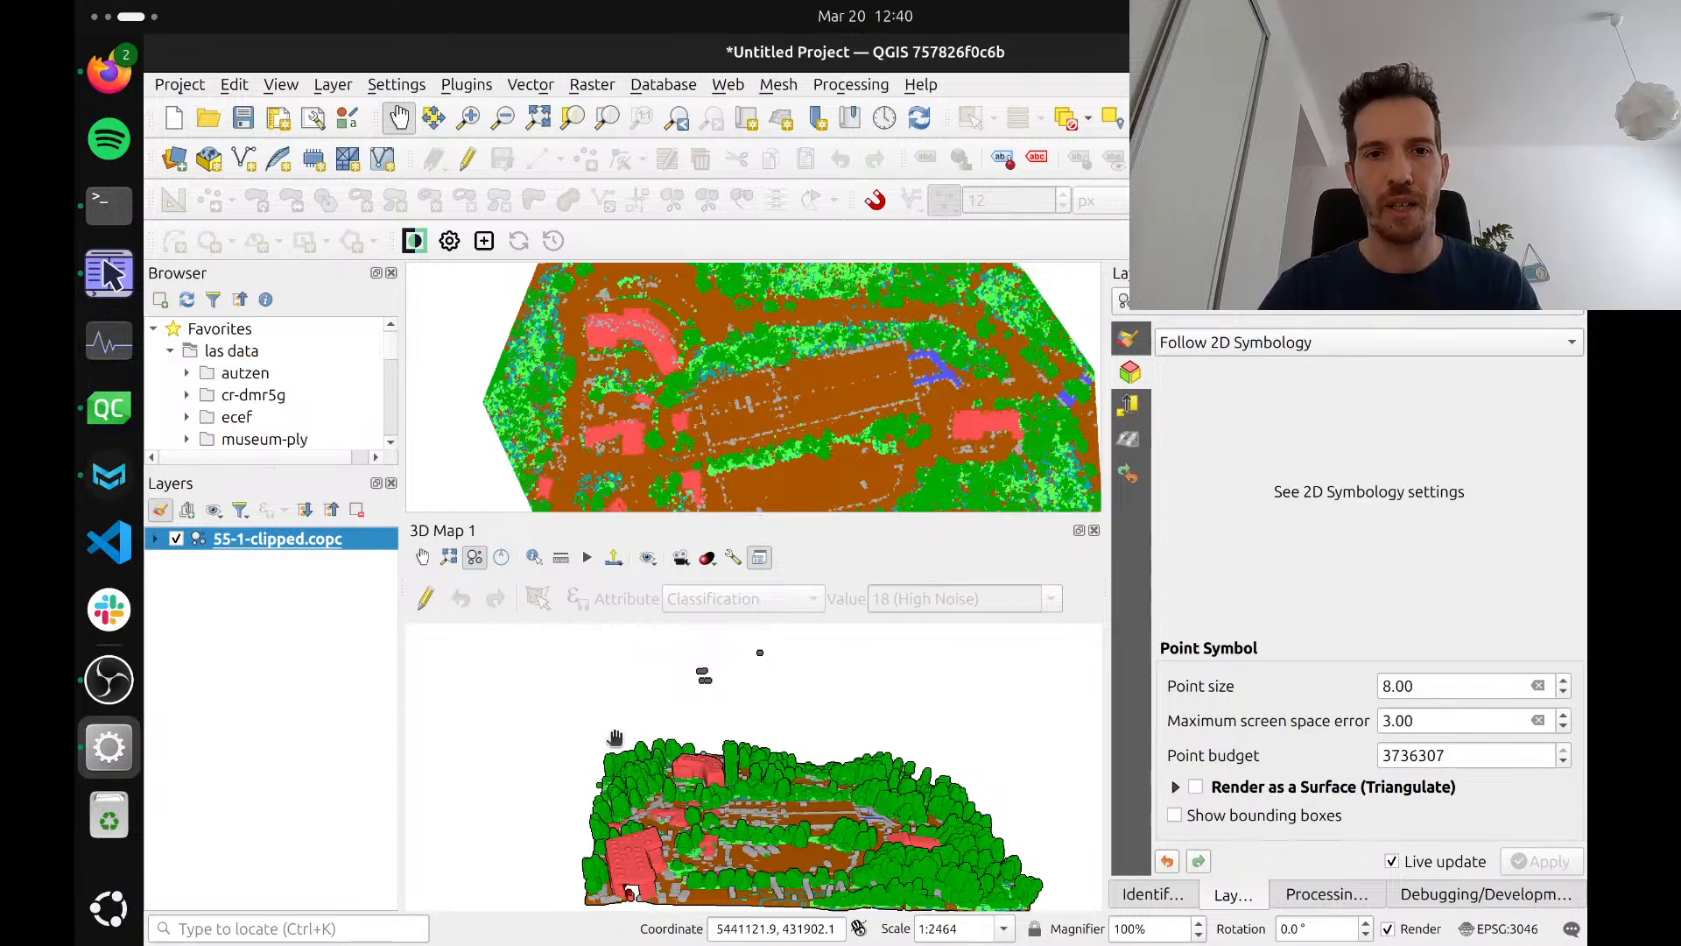
left_click_drag(674, 784, 655, 768)
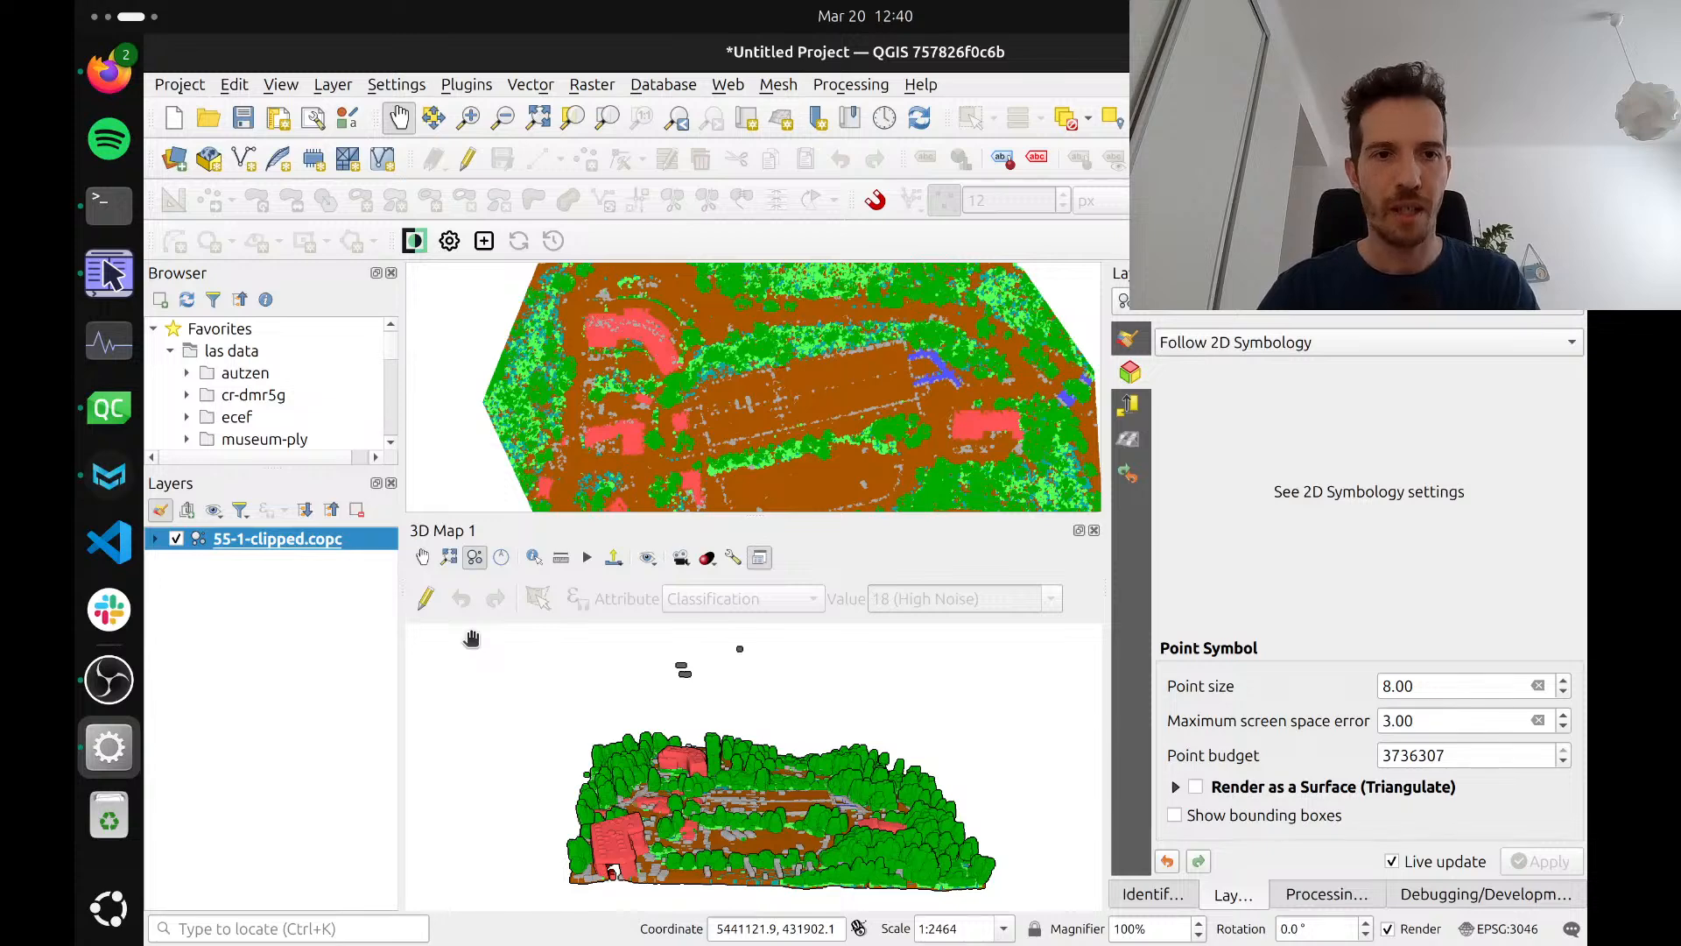
left_click(425, 600)
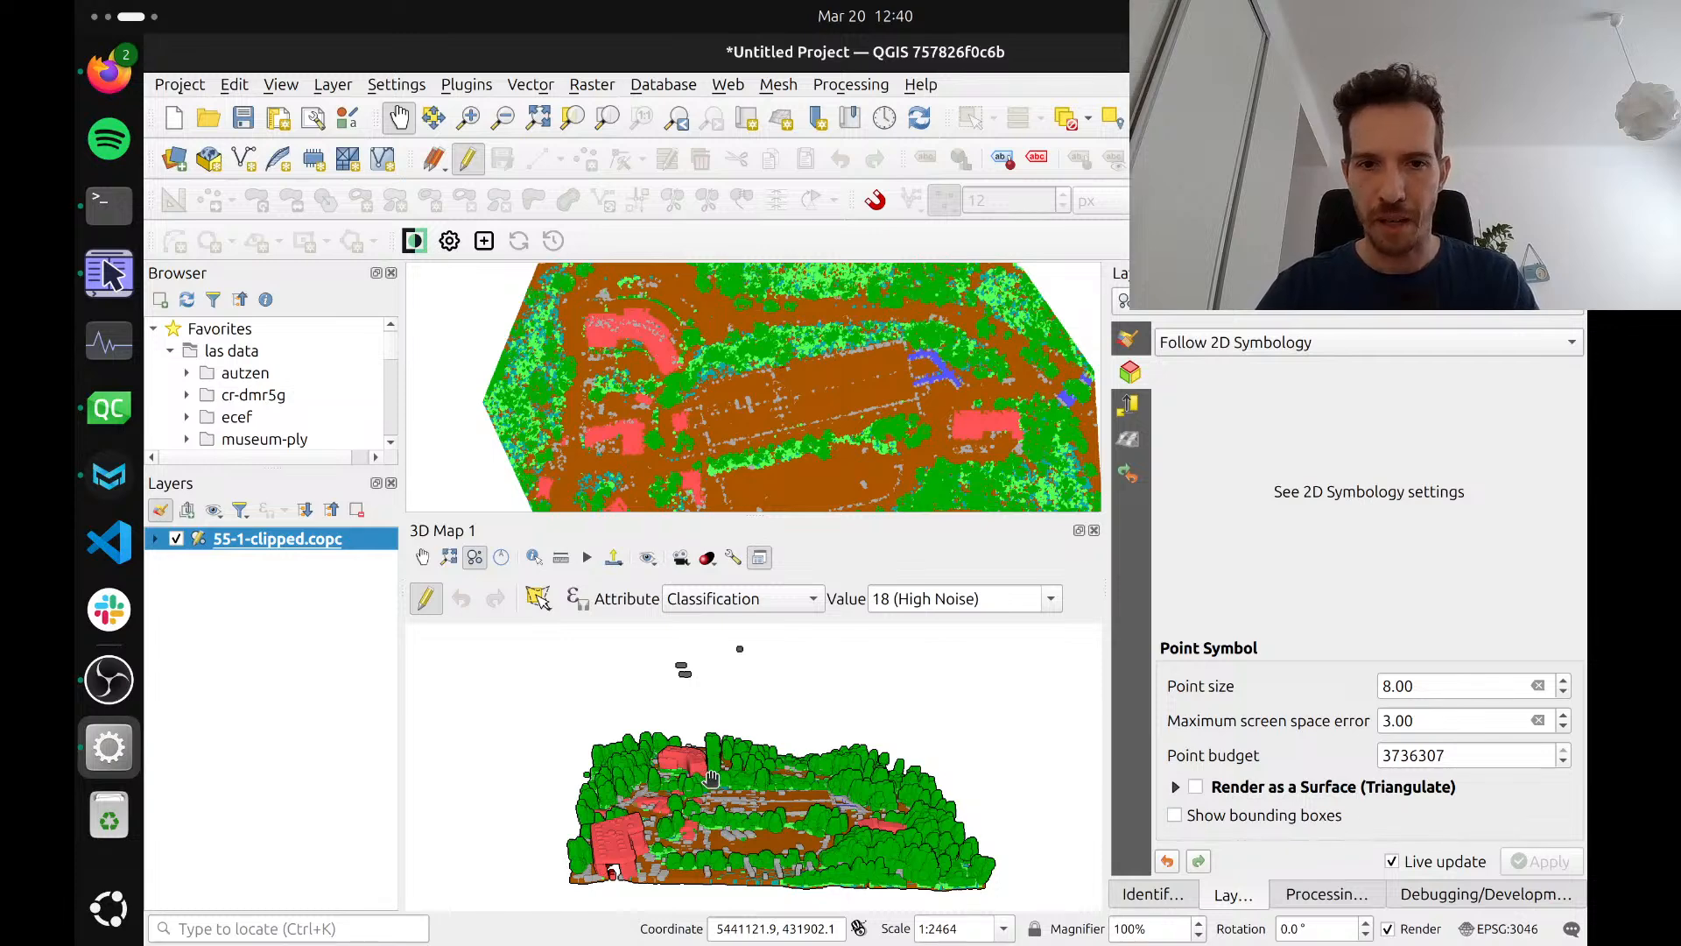
Examine the green tower beside the curved red building up close and from several angles in the 3D map
scroll(711, 778, "up", 5)
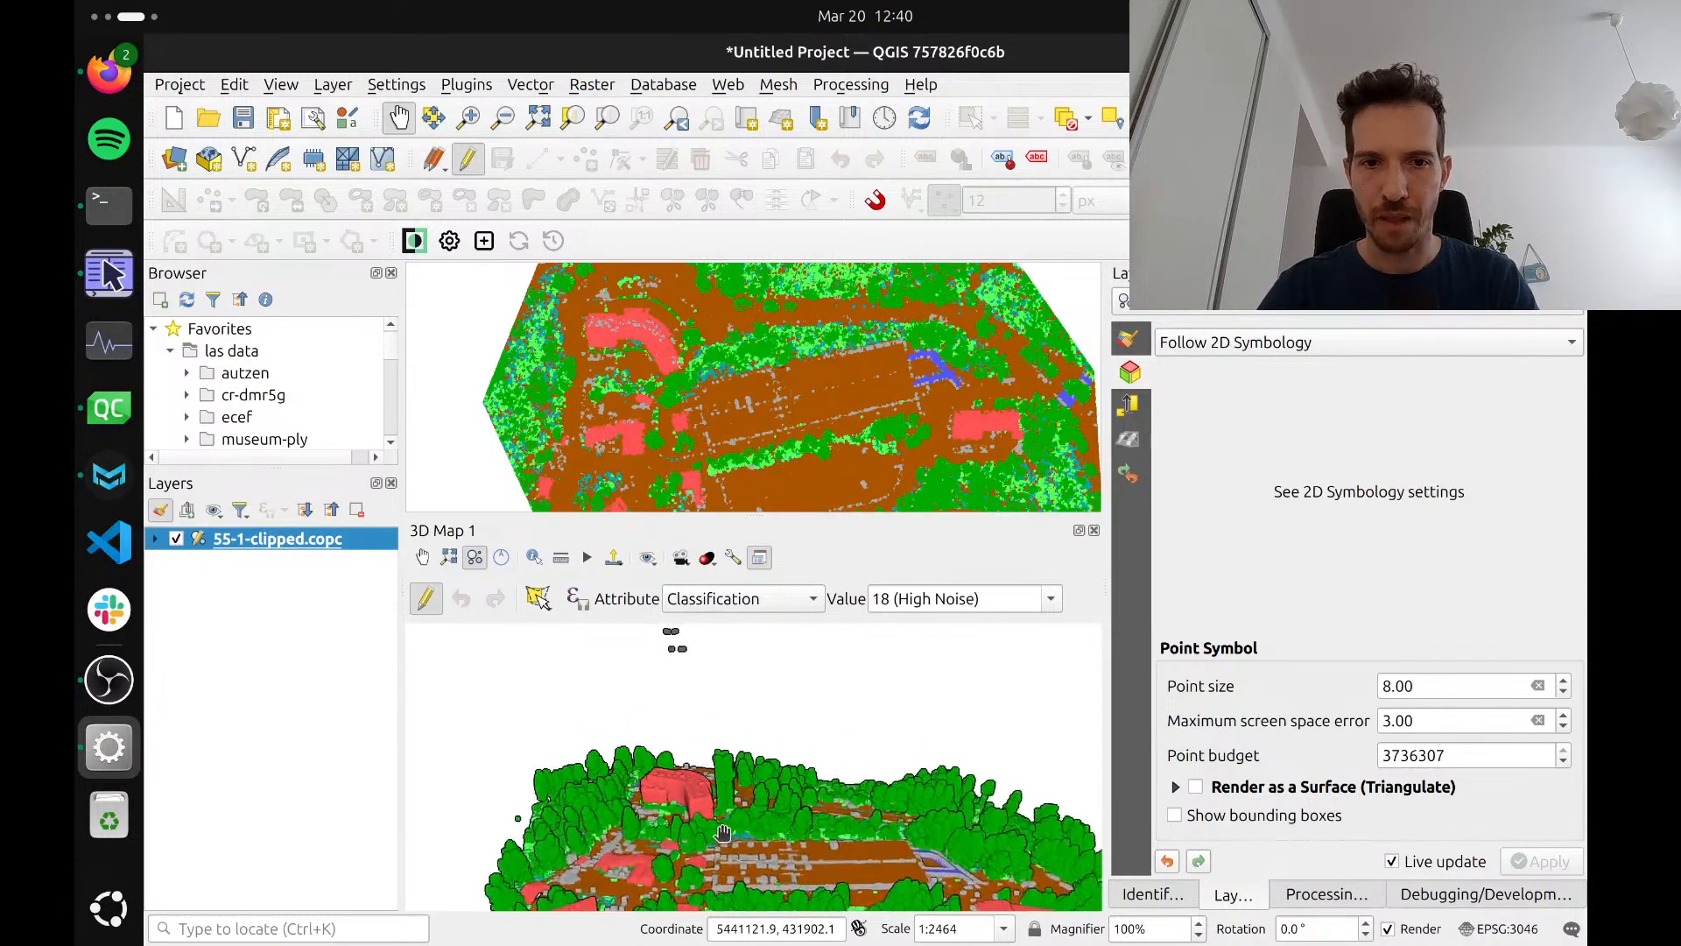
left_click_drag(722, 832, 839, 817)
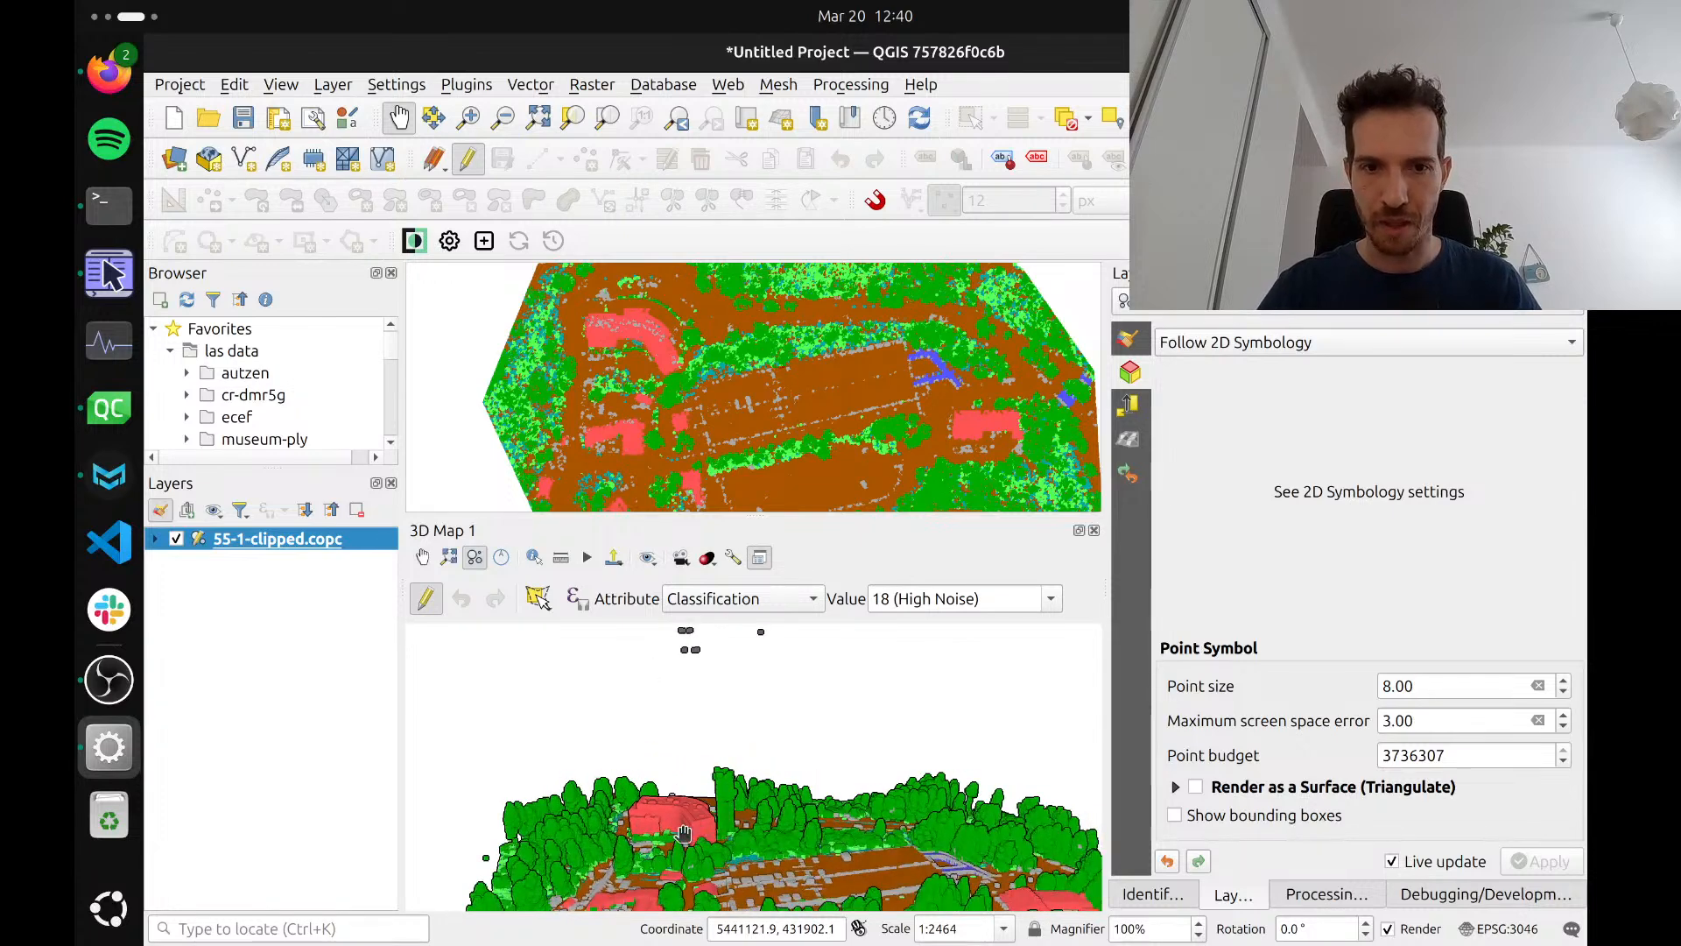
scroll(700, 830, "up", 4)
left_click_drag(684, 832, 704, 826)
scroll(706, 828, "up", 3)
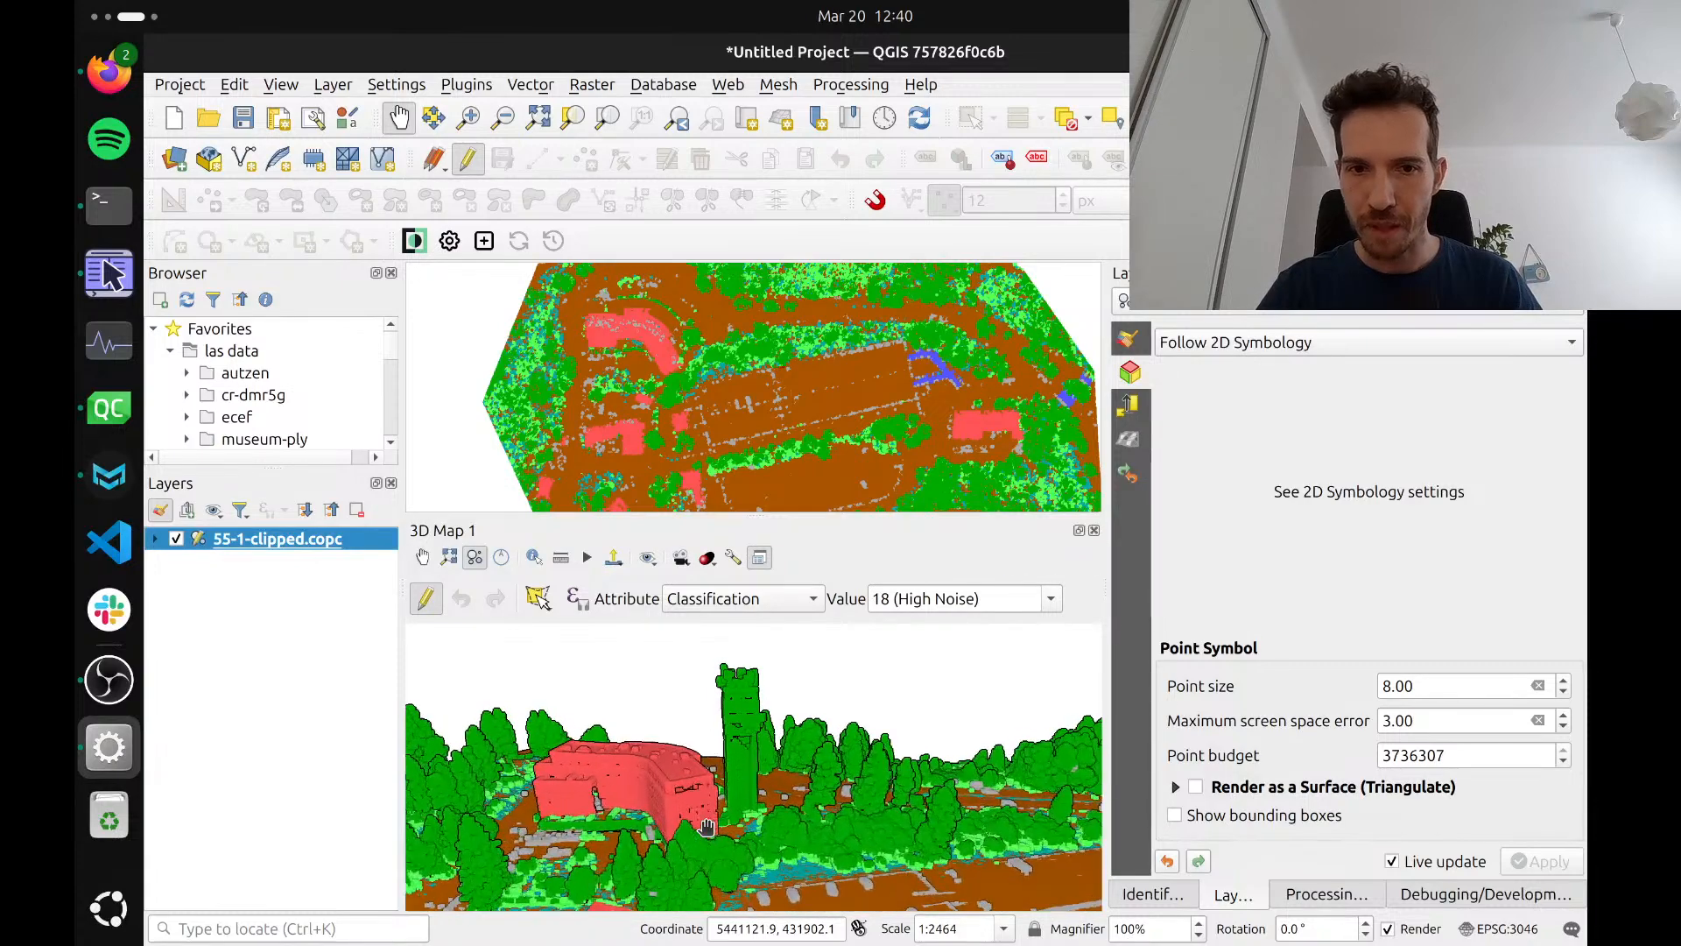
left_click_drag(738, 841, 573, 821)
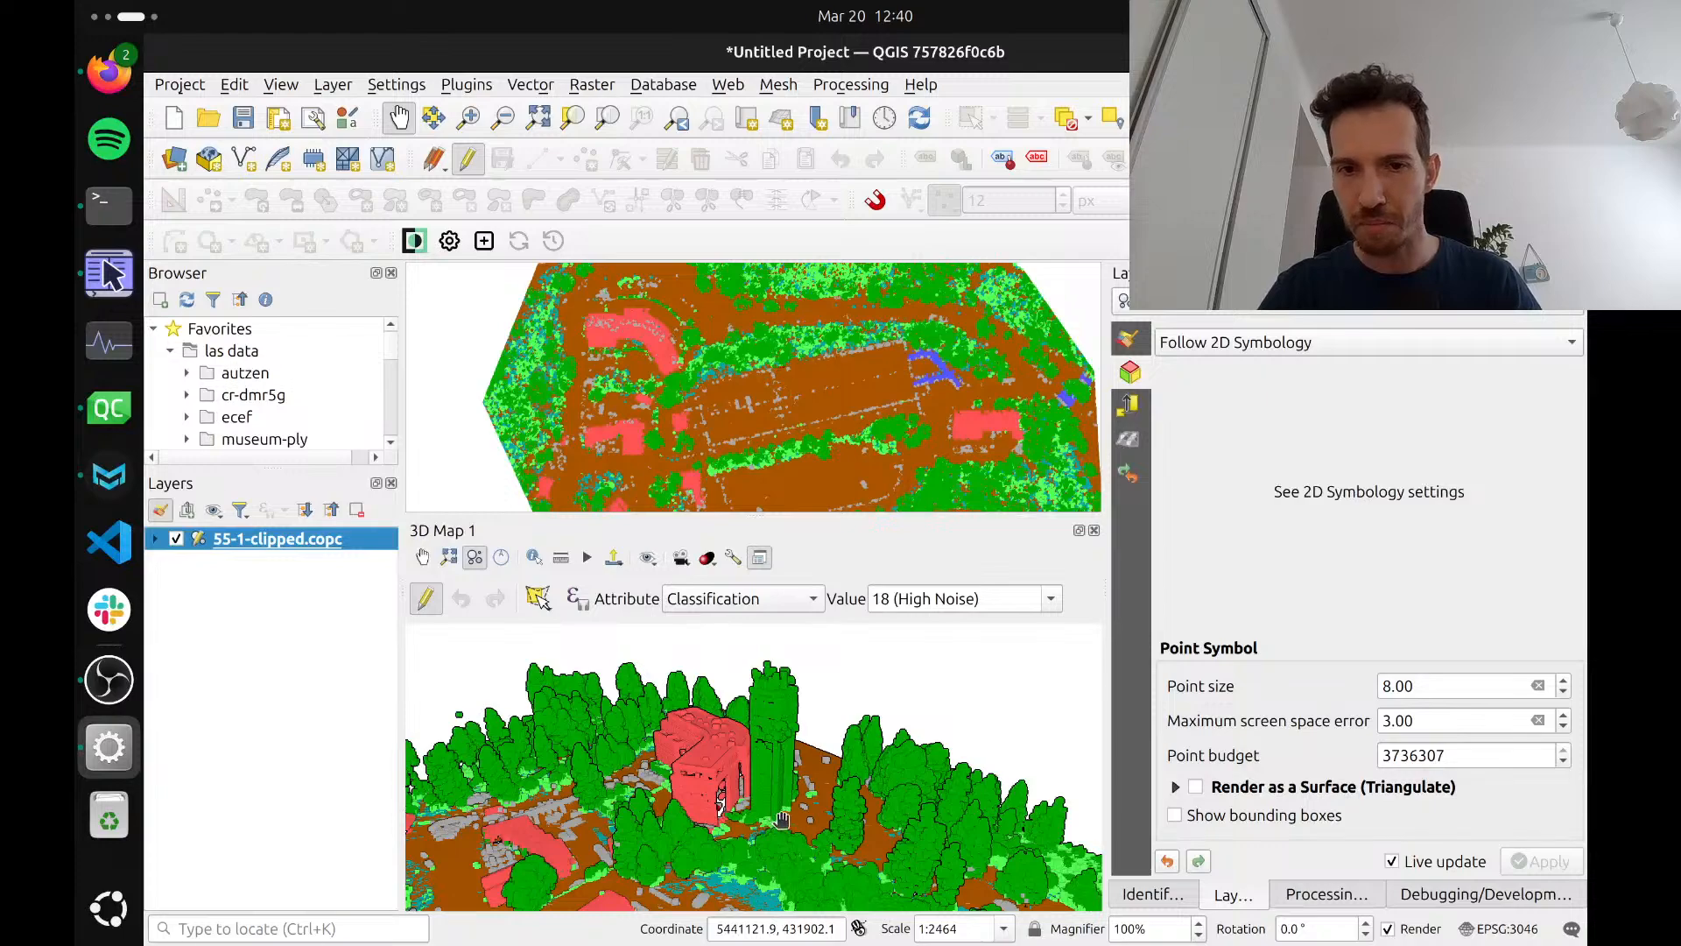
left_click_drag(782, 819, 940, 814)
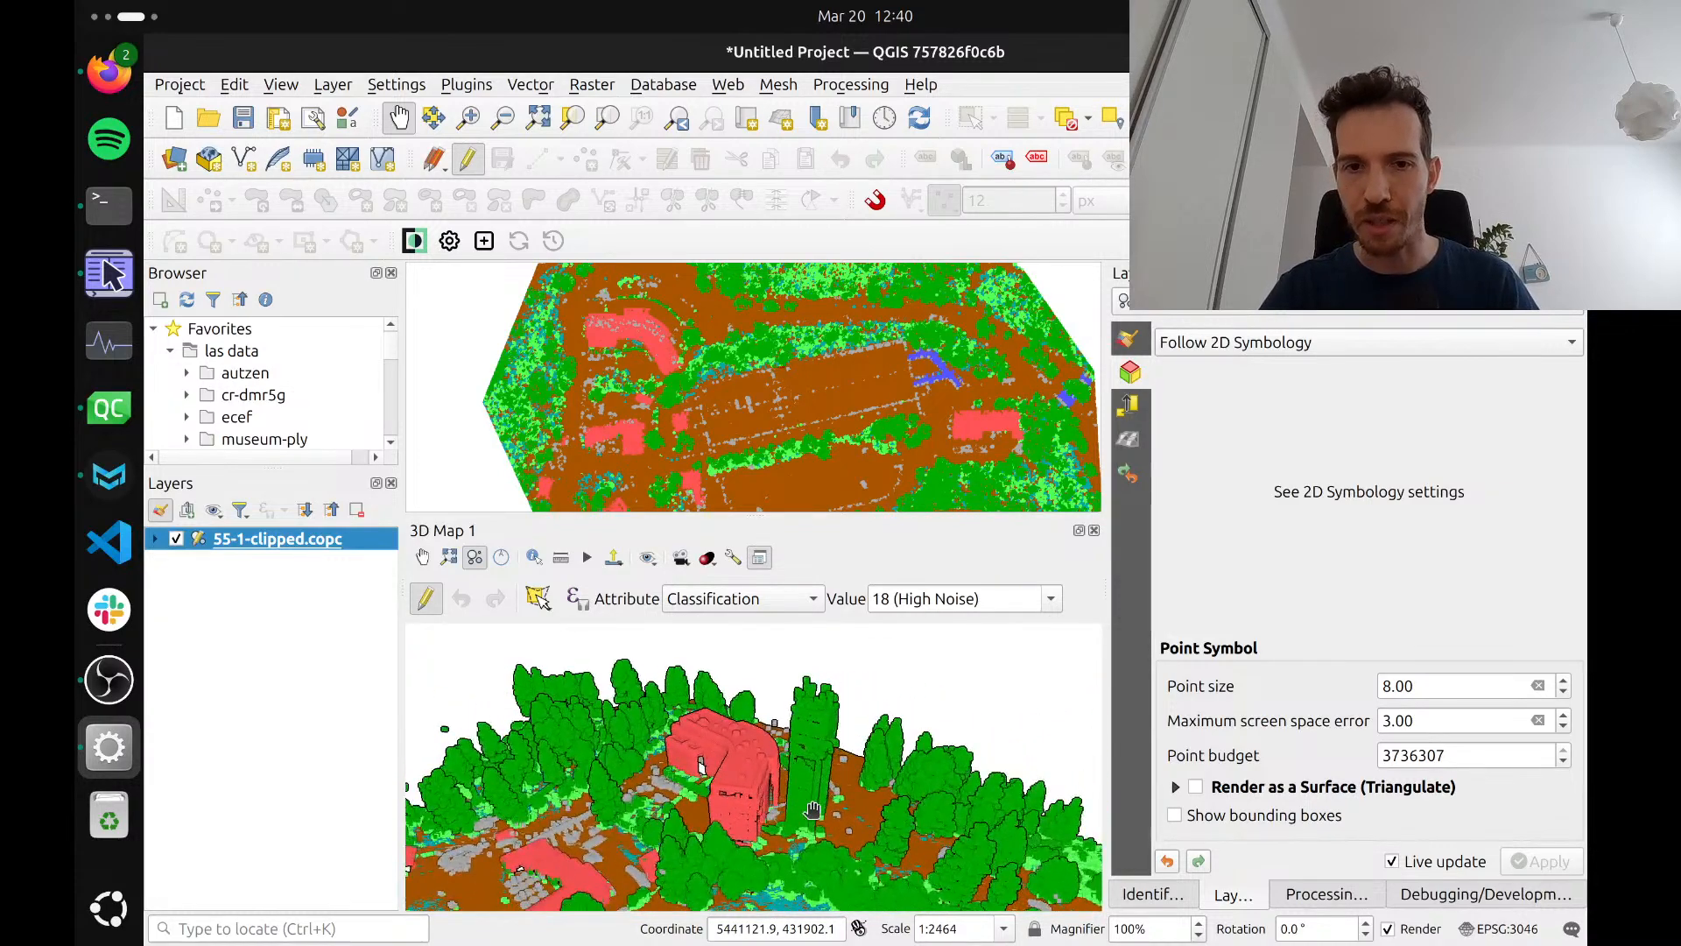
scroll(809, 811, "up", 3)
scroll(813, 807, "up", 3)
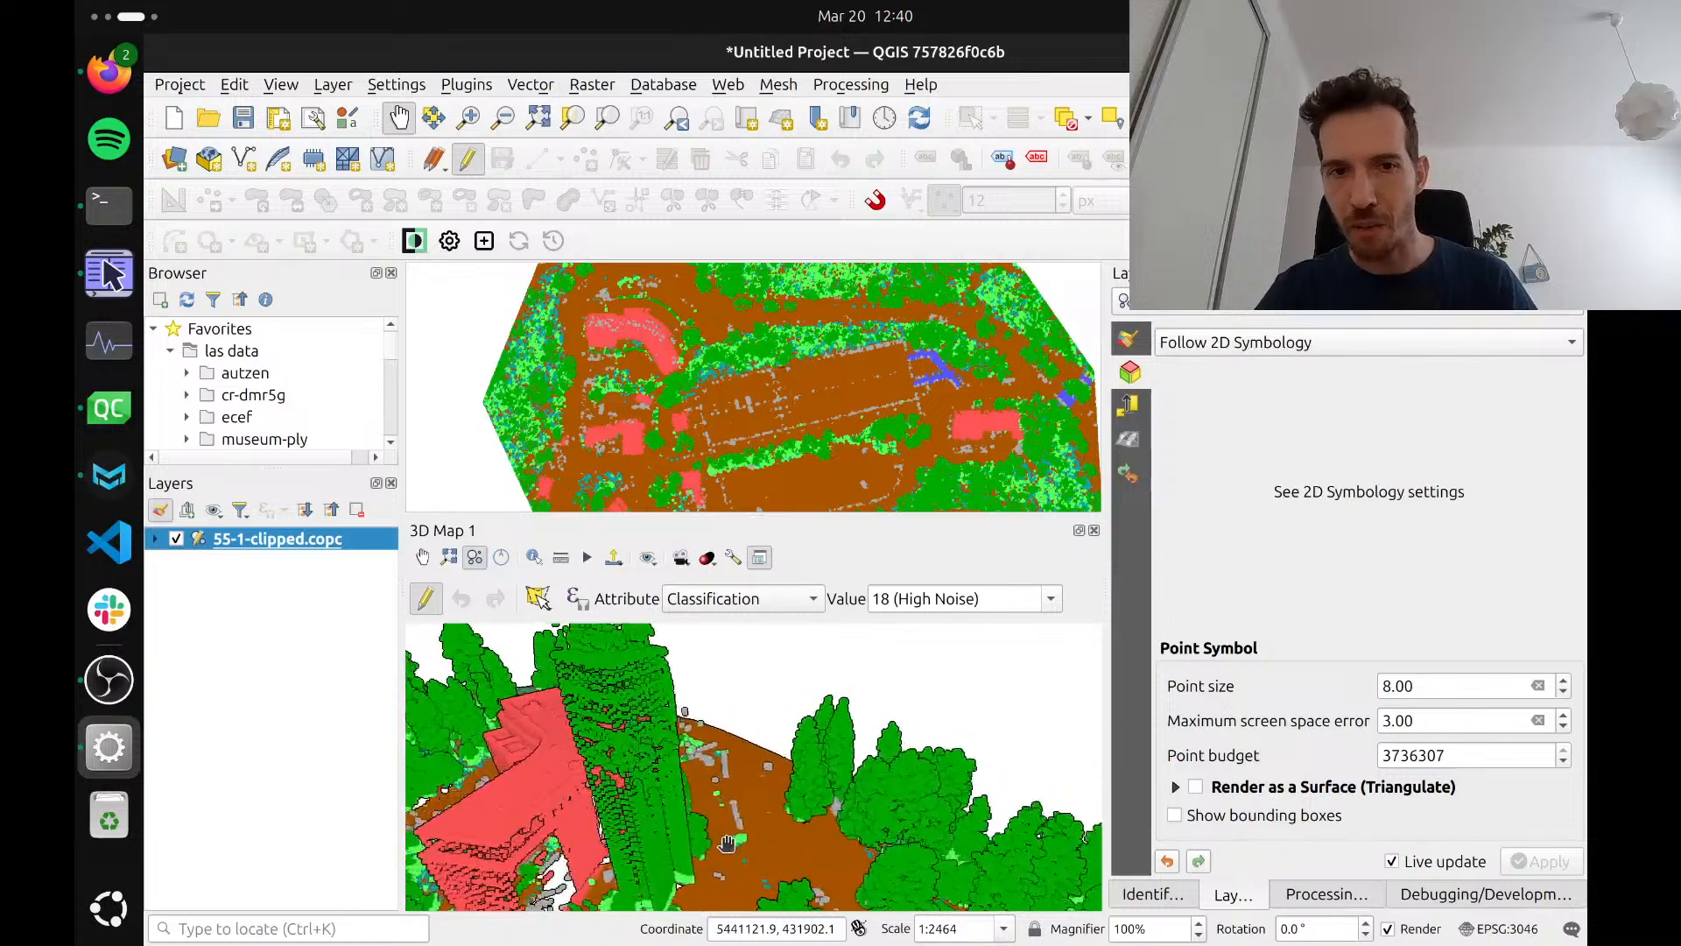
scroll(739, 854, "down", 3)
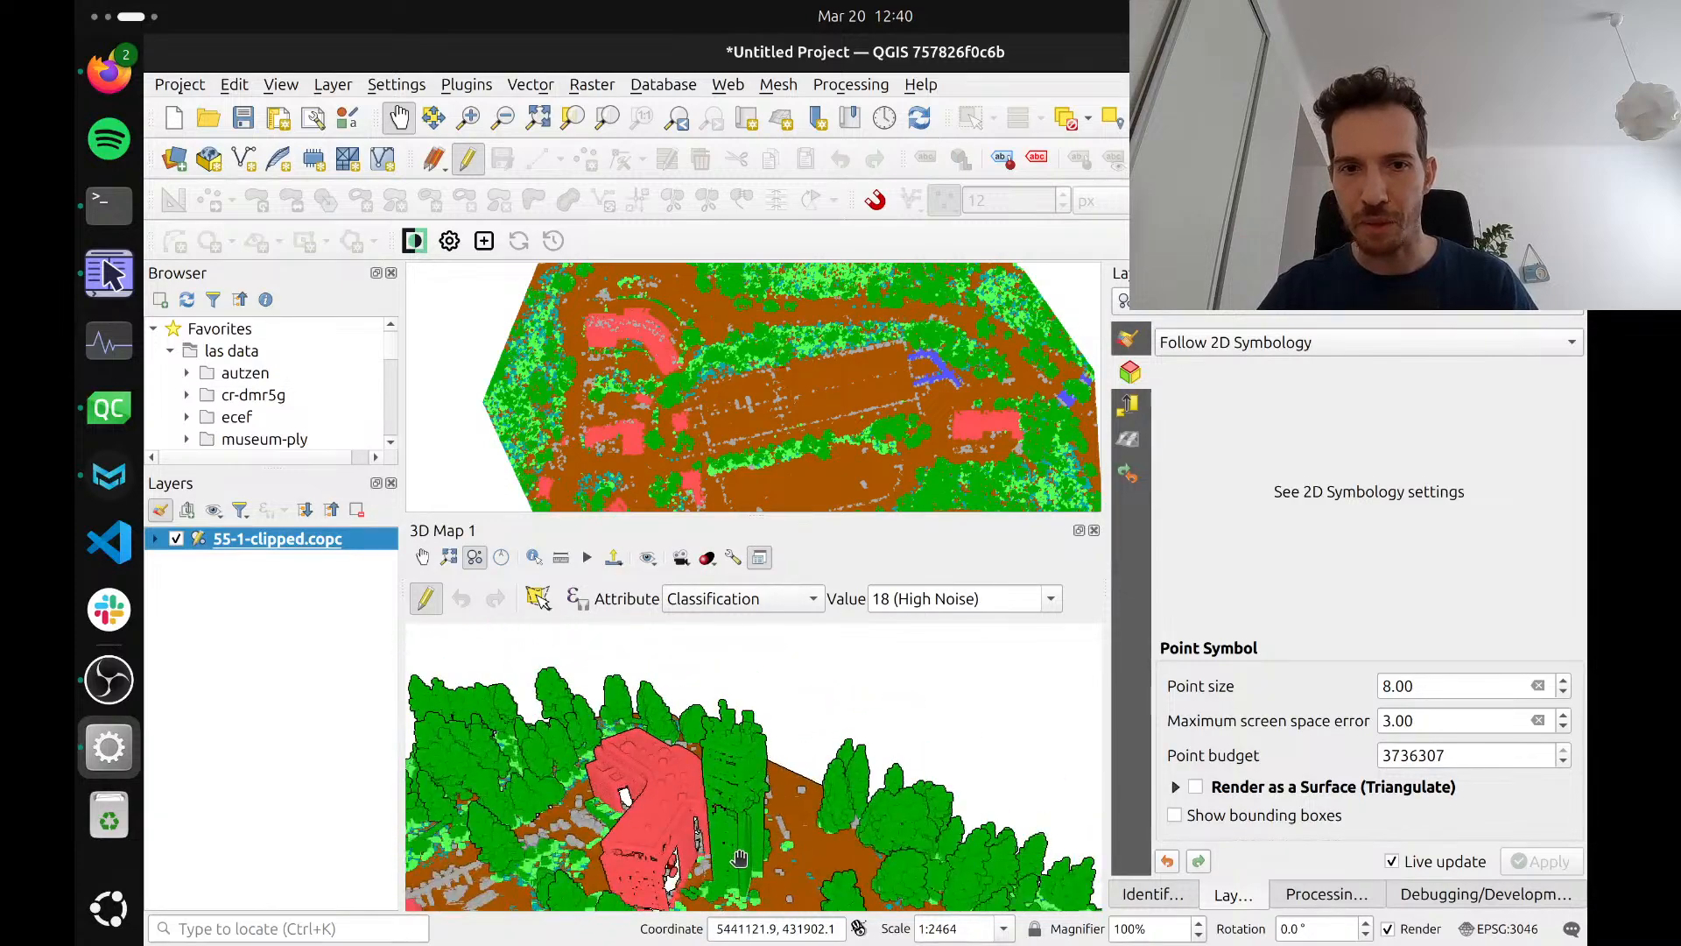
left_click_drag(932, 844, 710, 843)
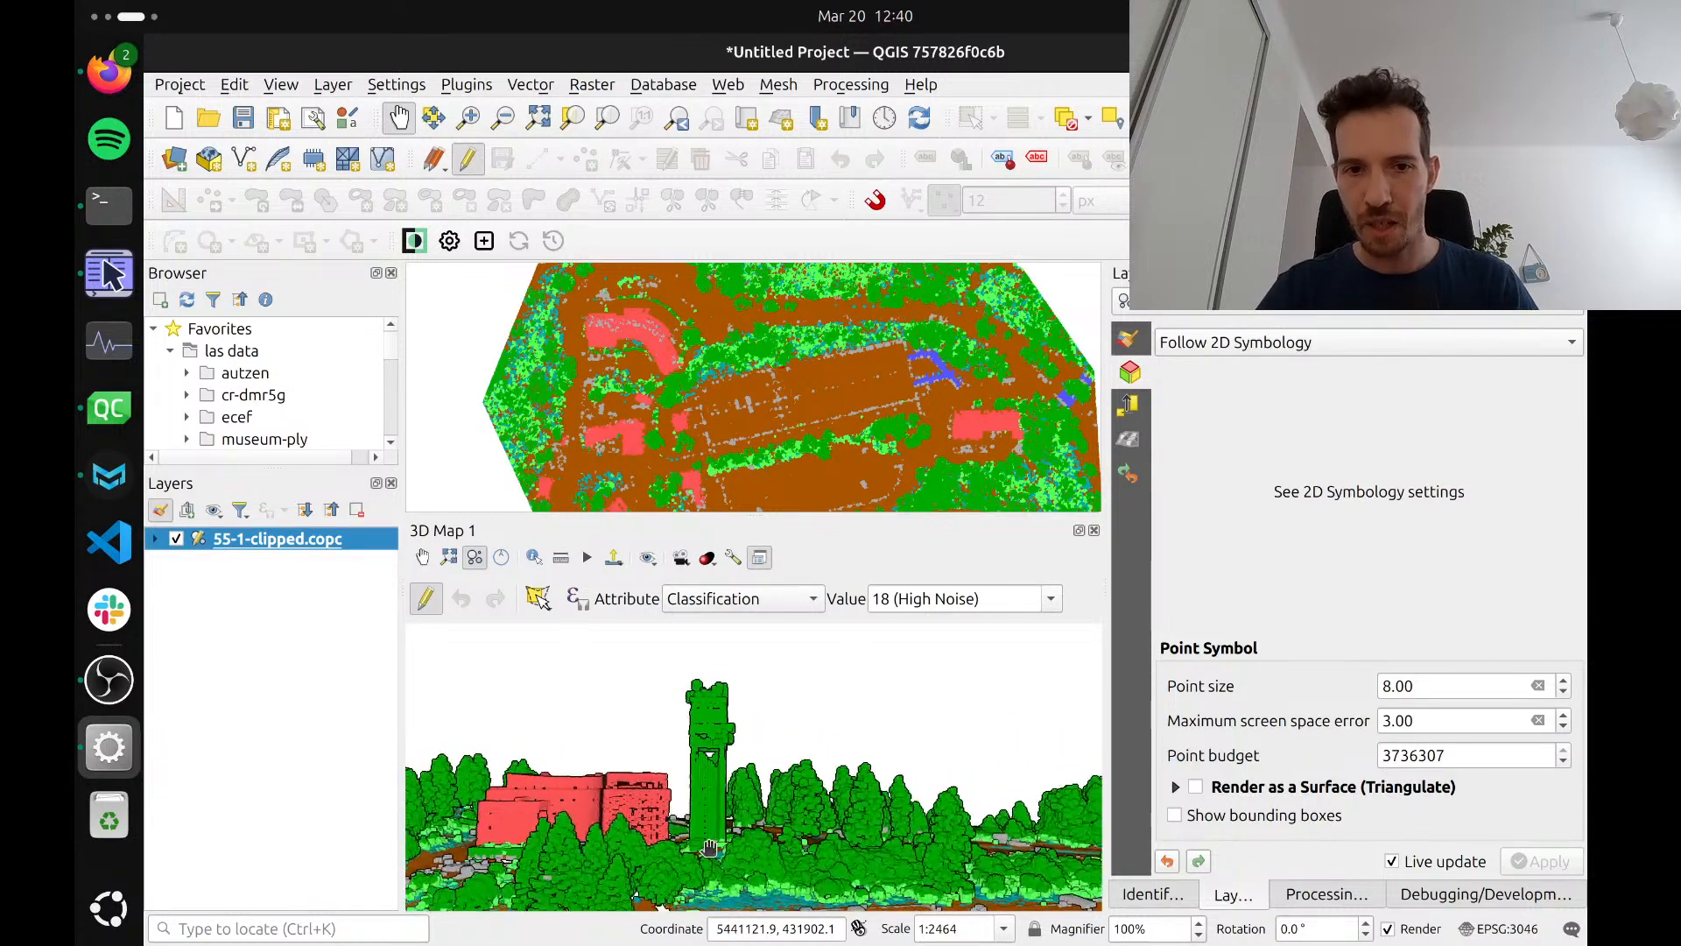
left_click_drag(700, 685, 705, 720)
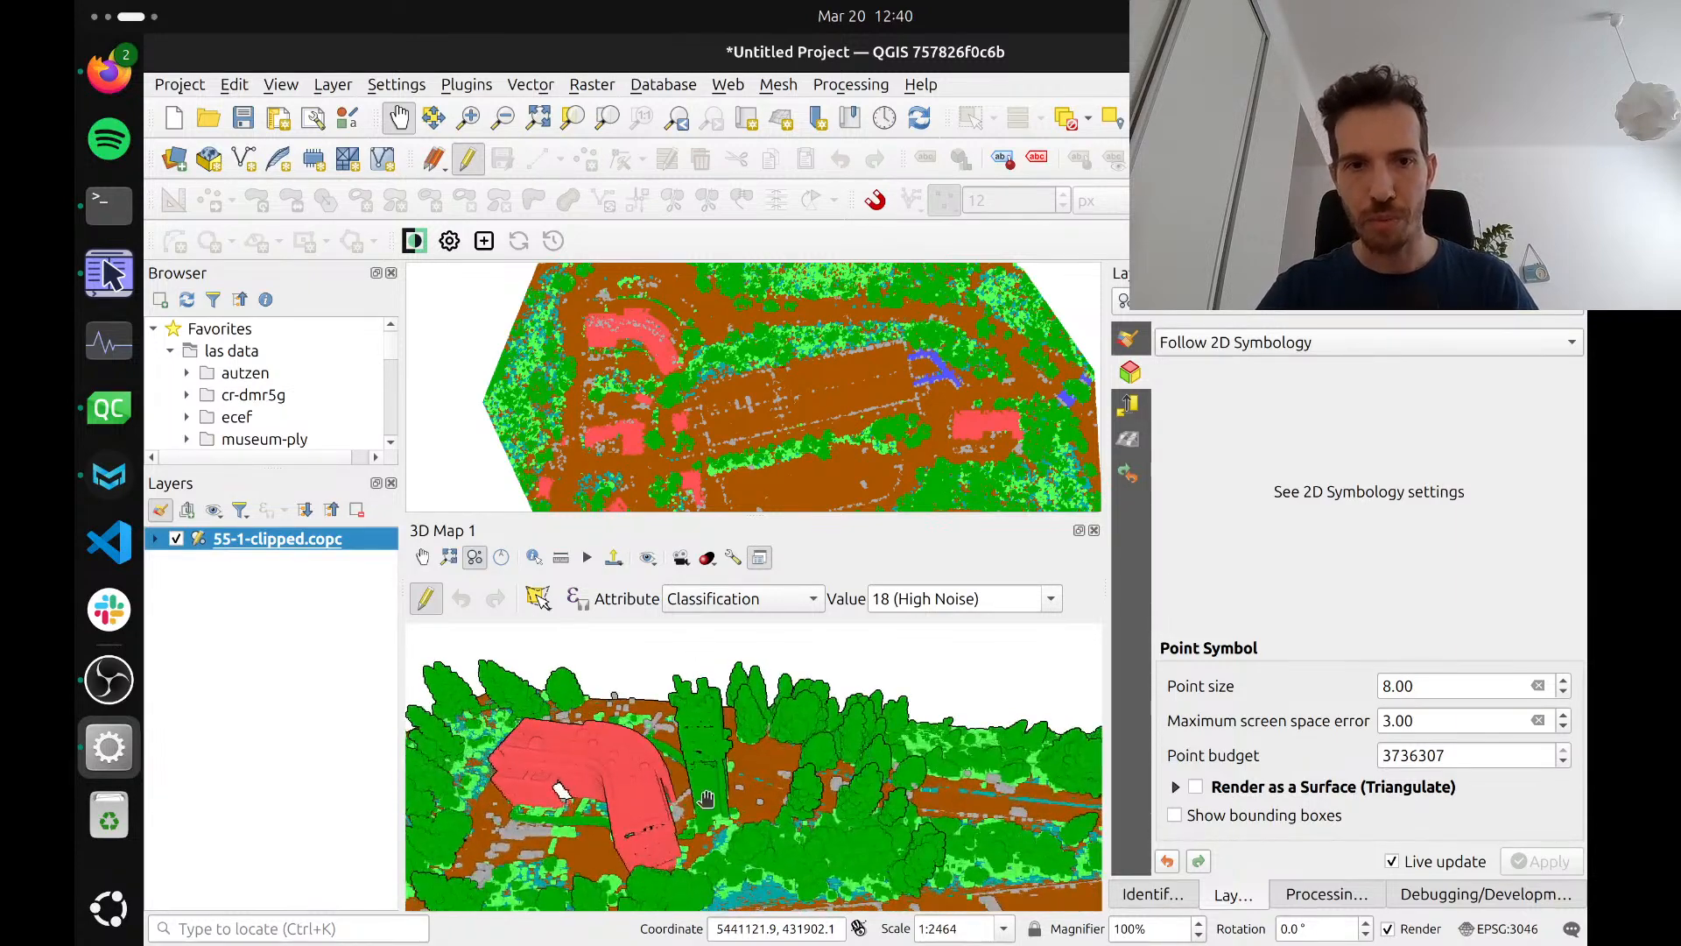
left_click_drag(705, 798, 718, 767)
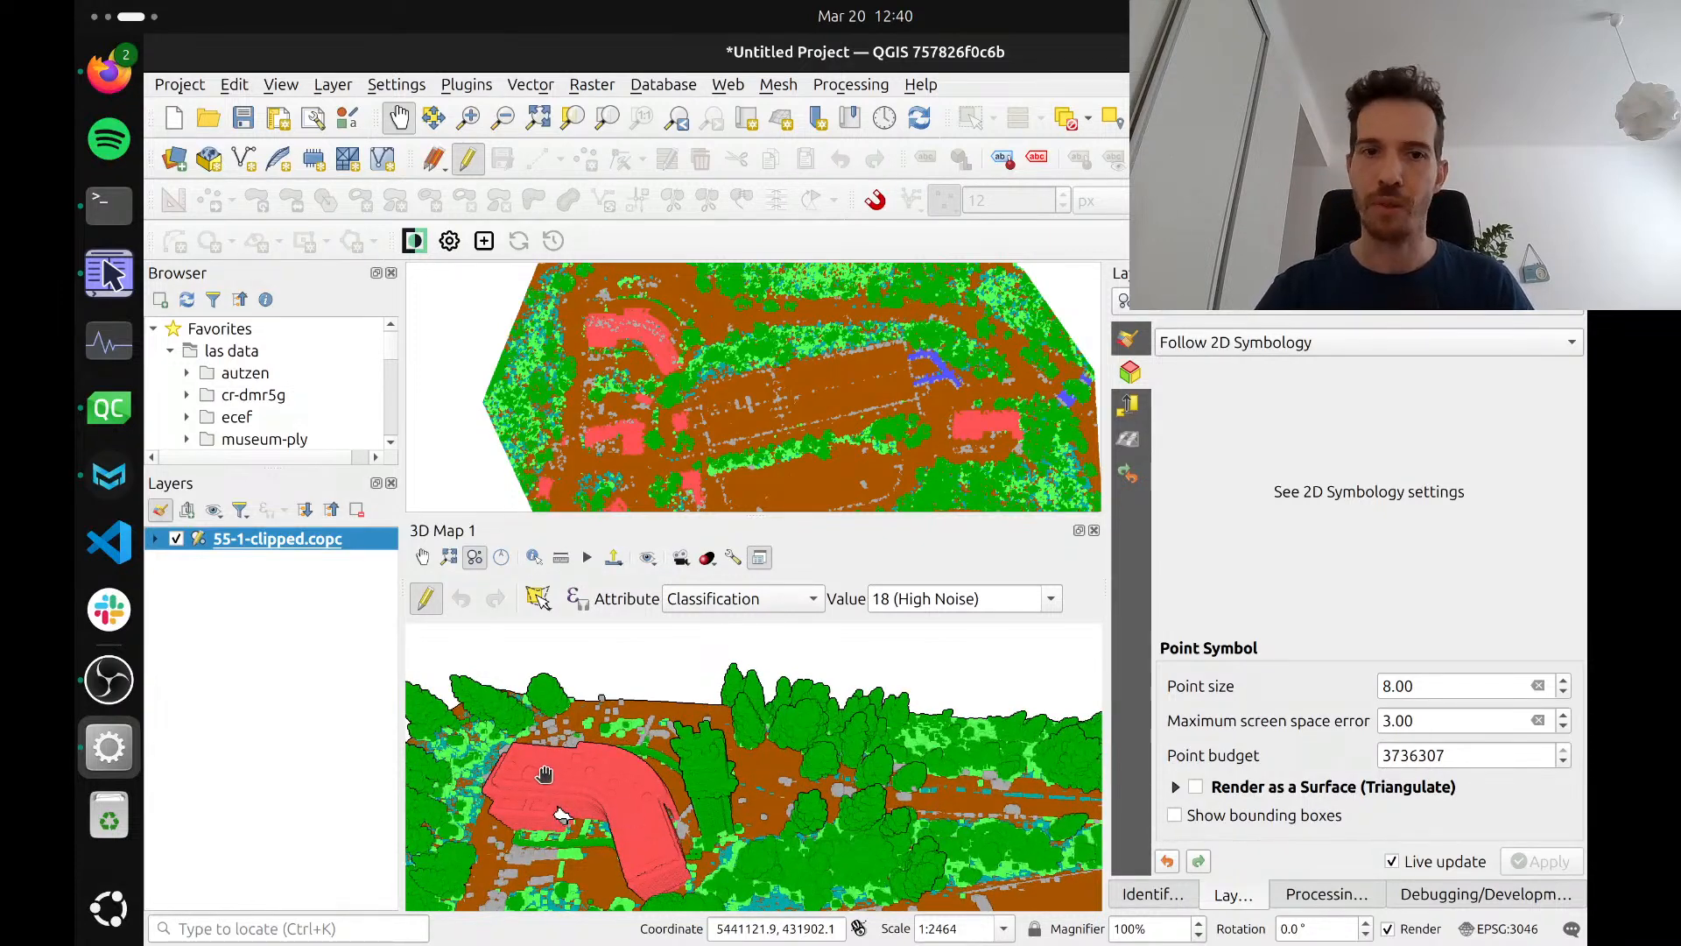
left_click_drag(698, 801, 740, 913)
left_click_drag(796, 774, 731, 814)
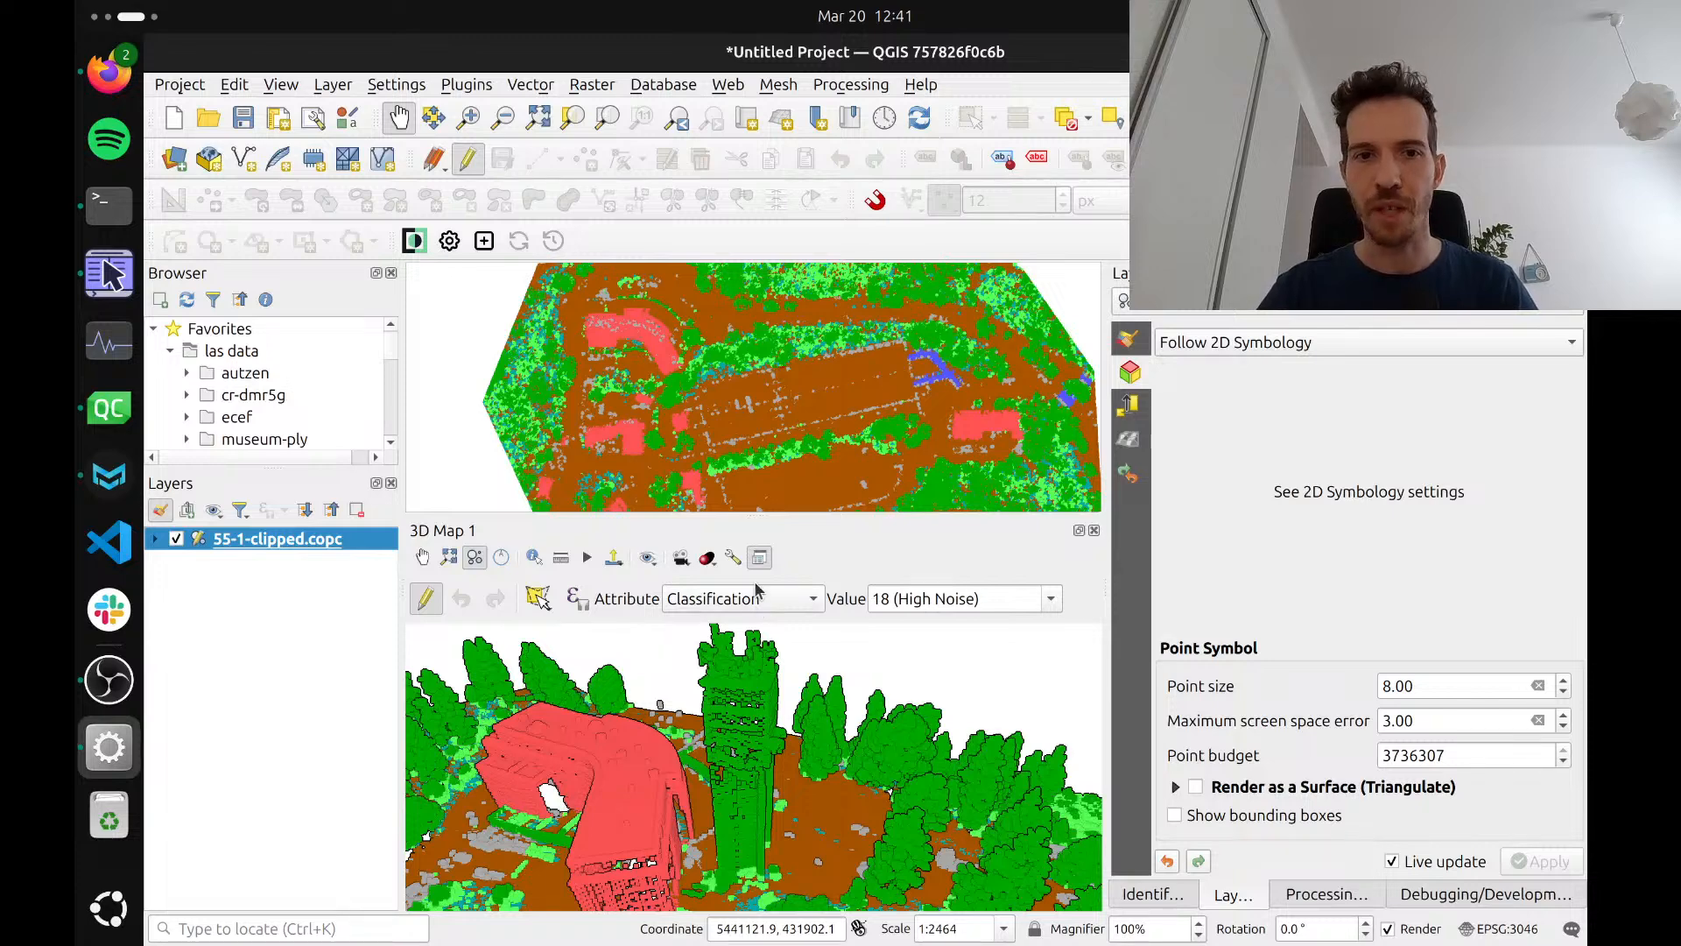
Compare the classification values offered for editing with the classes listed in the layer's 2D symbology
left_click(1051, 601)
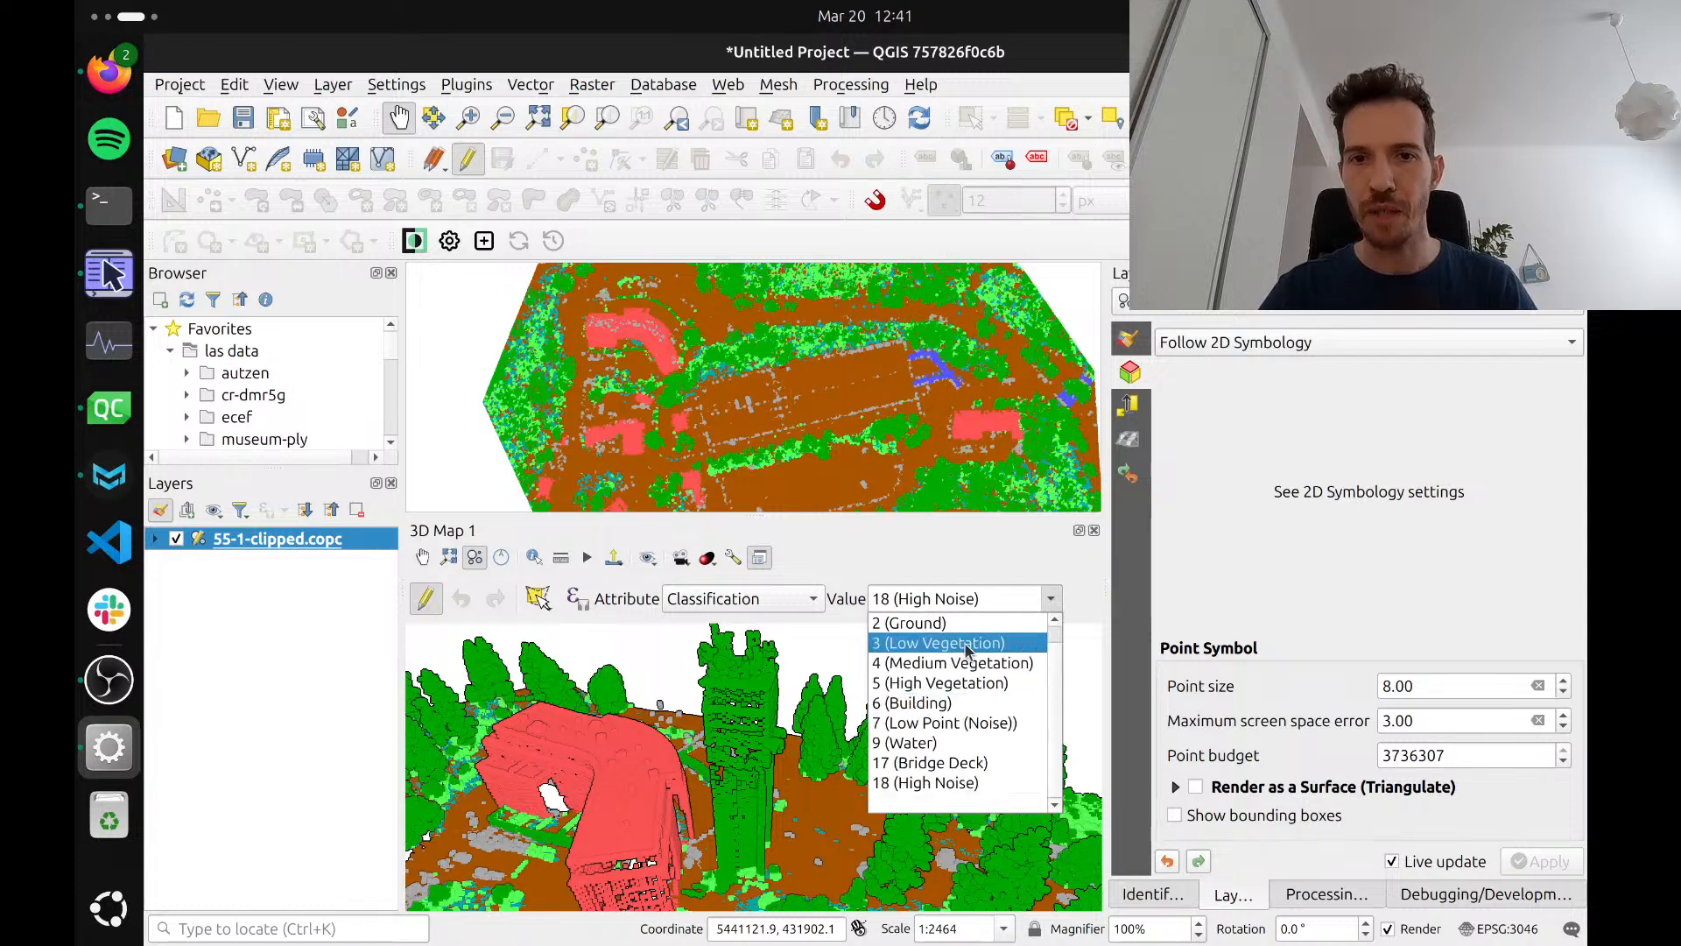
scroll(967, 649, "up", 1)
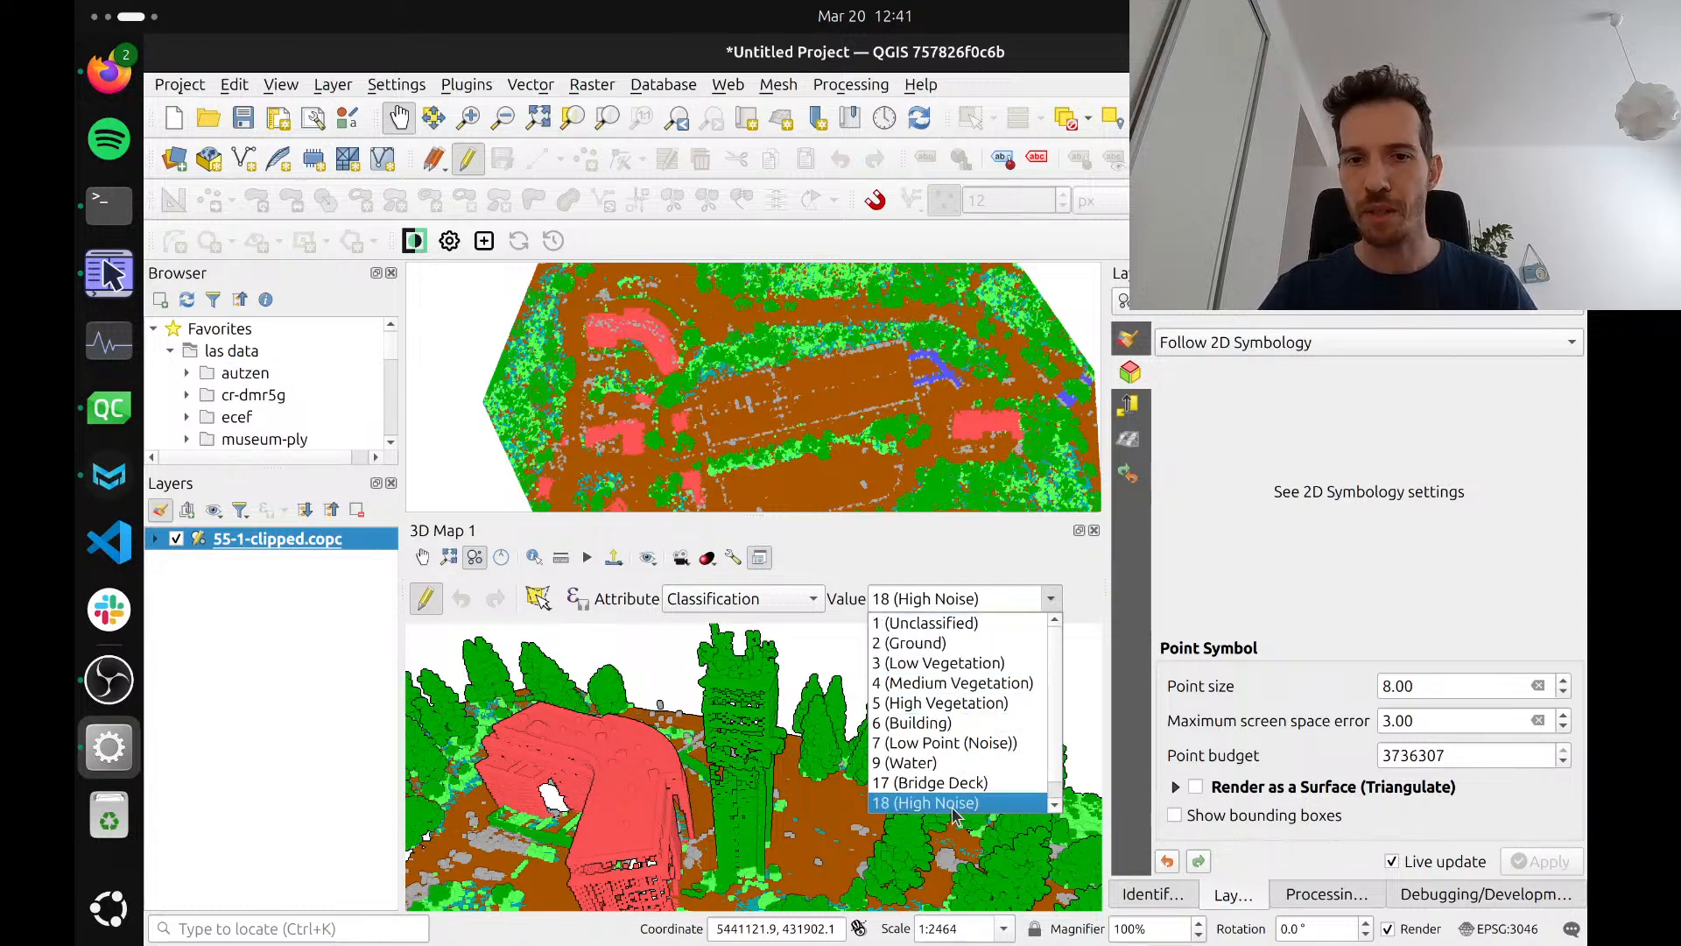
left_click(988, 552)
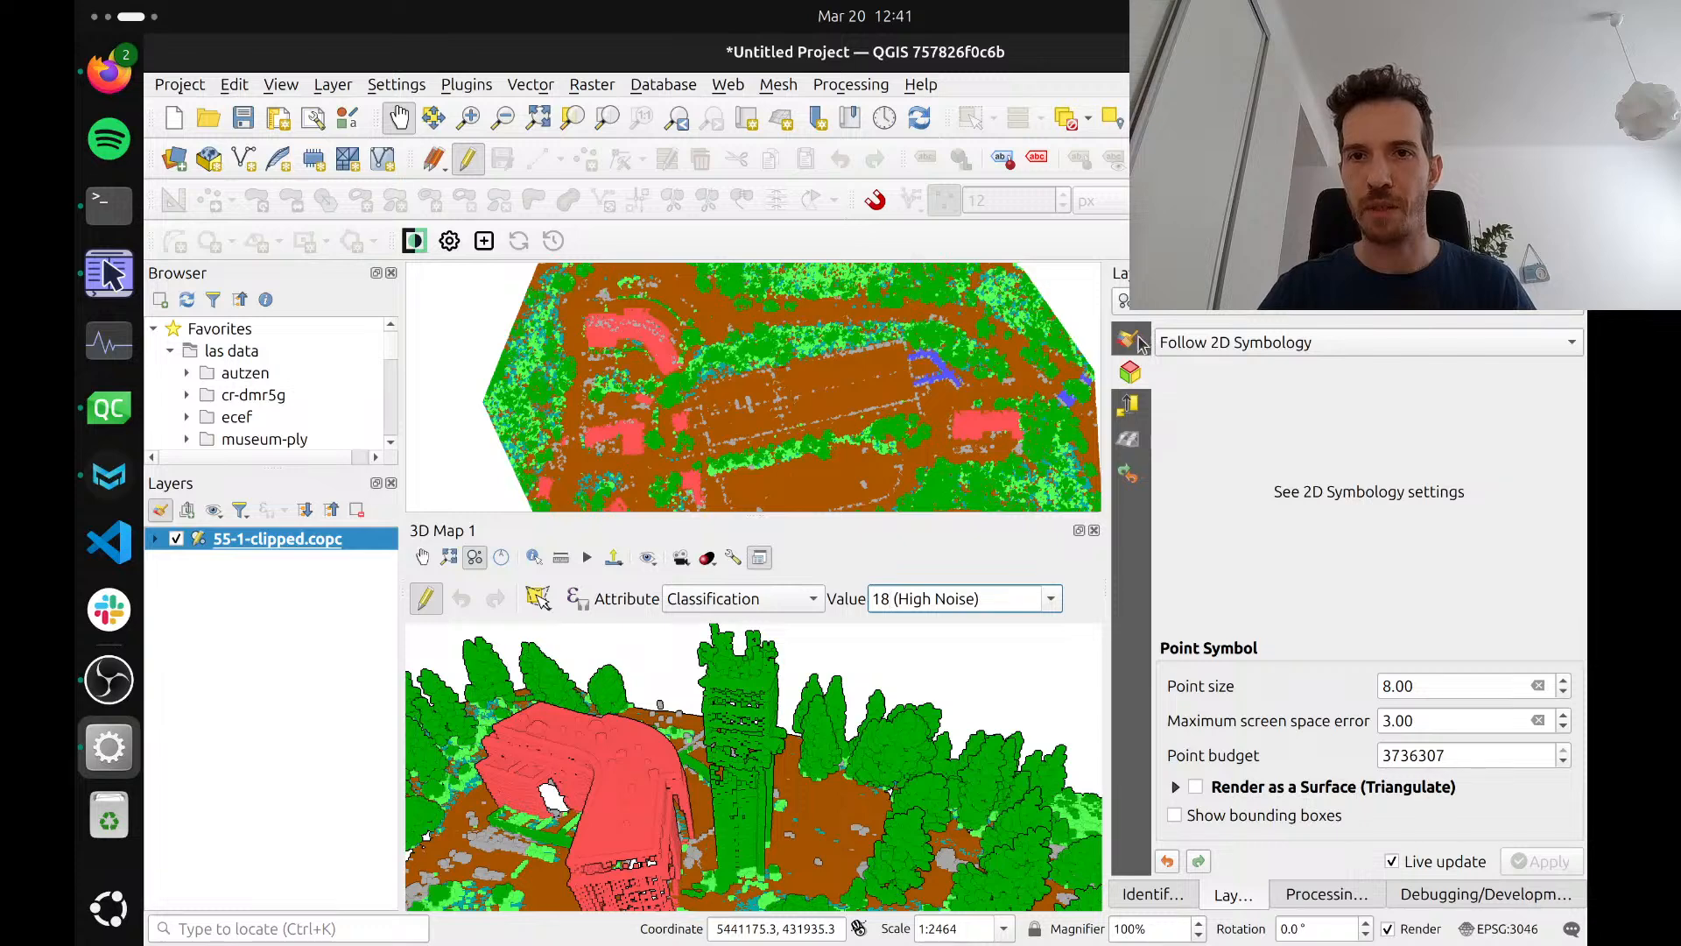
left_click(1134, 342)
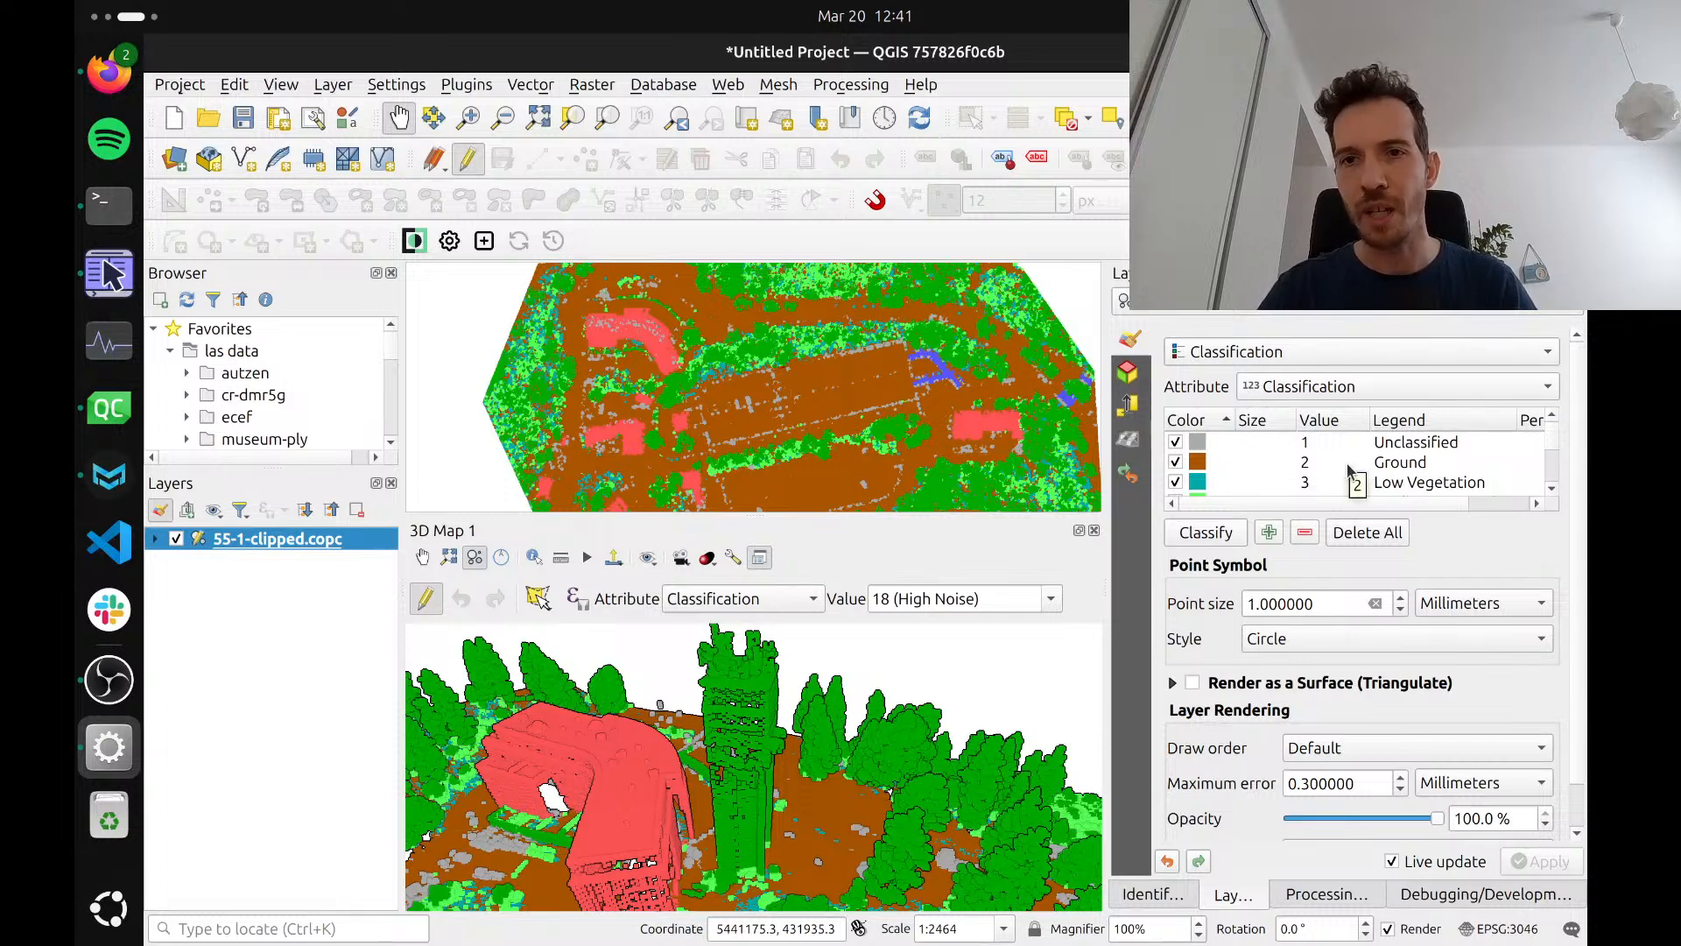
scroll(1349, 471, "down", 1)
scroll(1349, 471, "down", 3)
scroll(1350, 471, "up", 4)
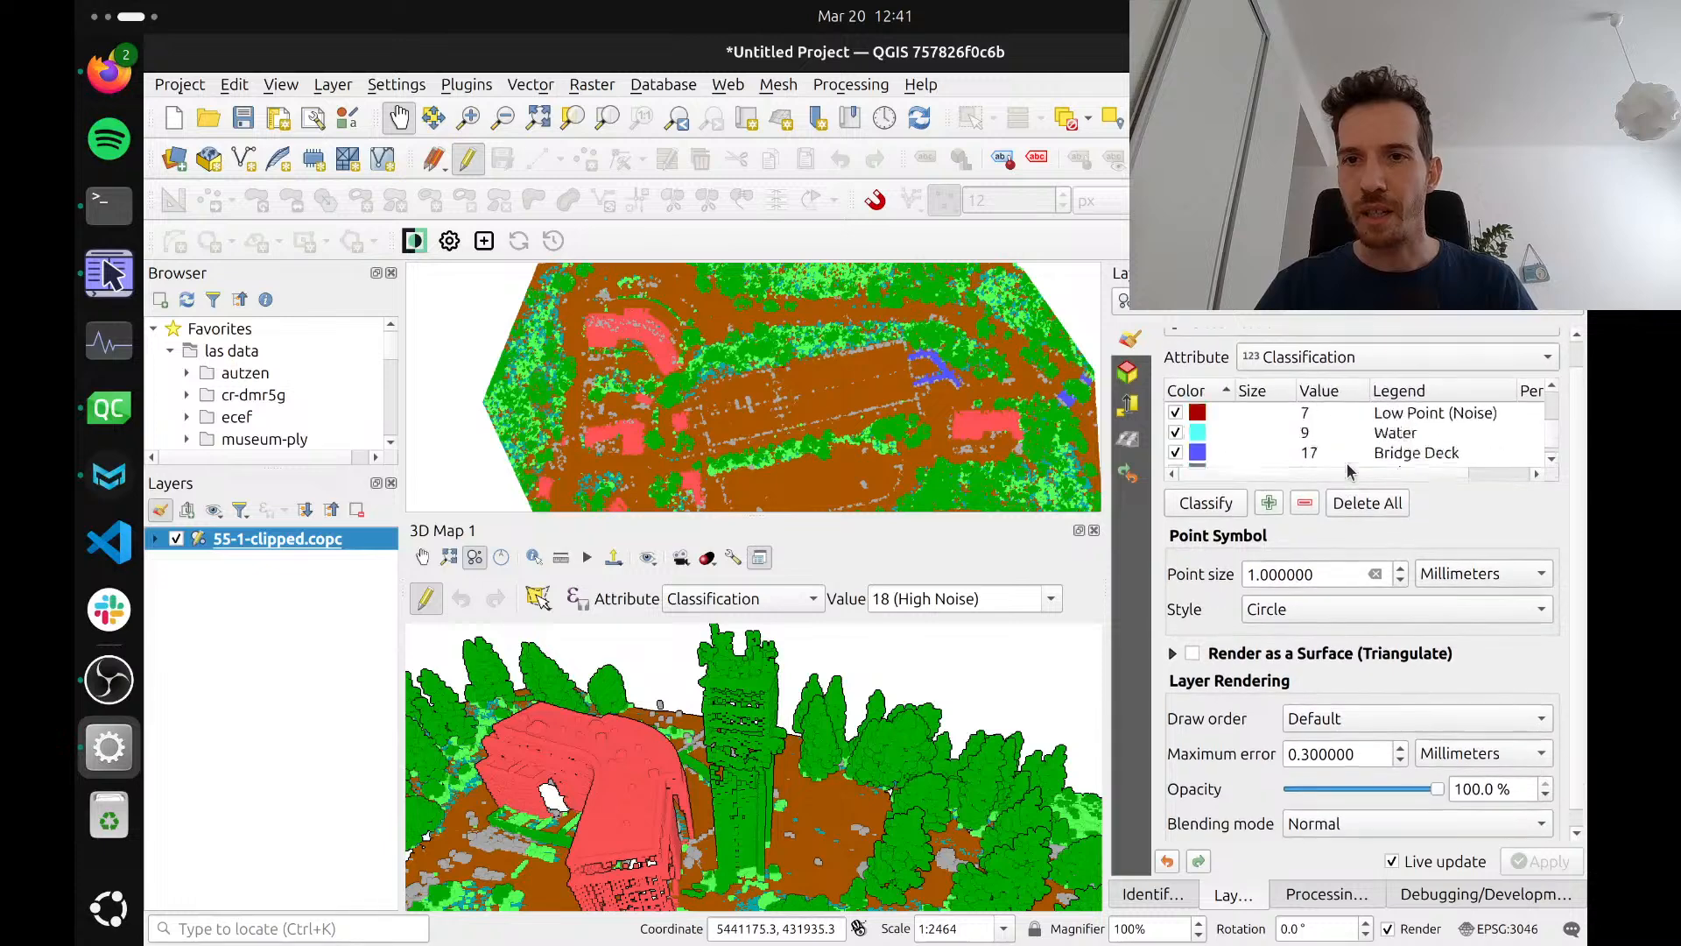
scroll(1349, 471, "up", 1)
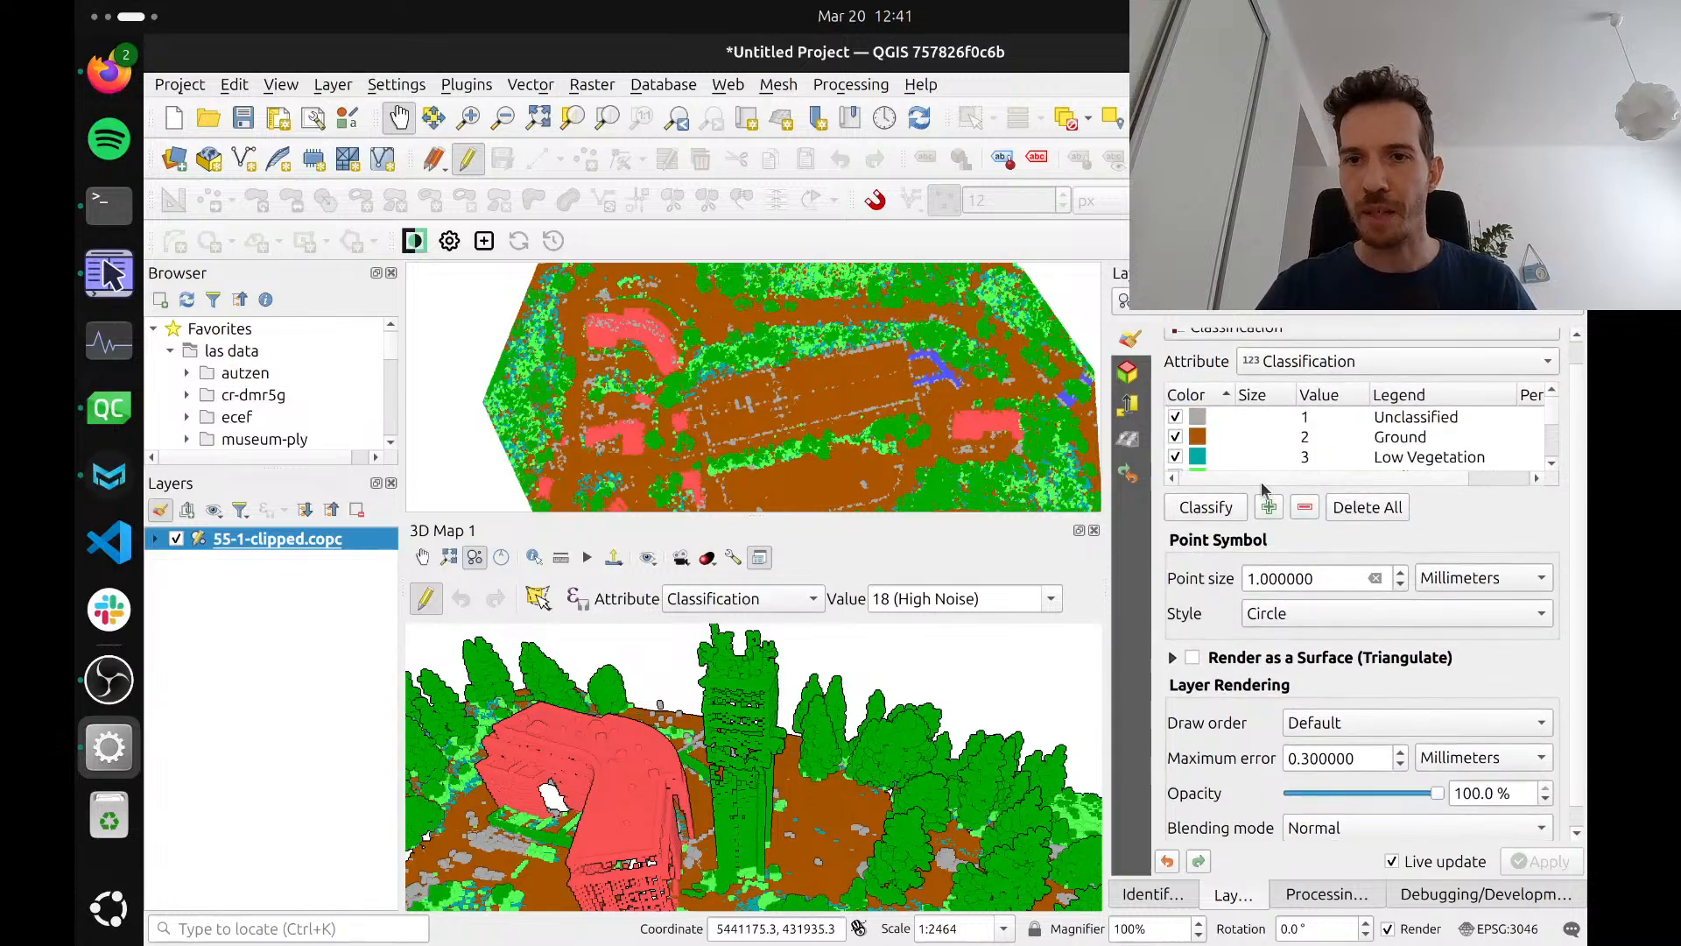
left_click(1051, 598)
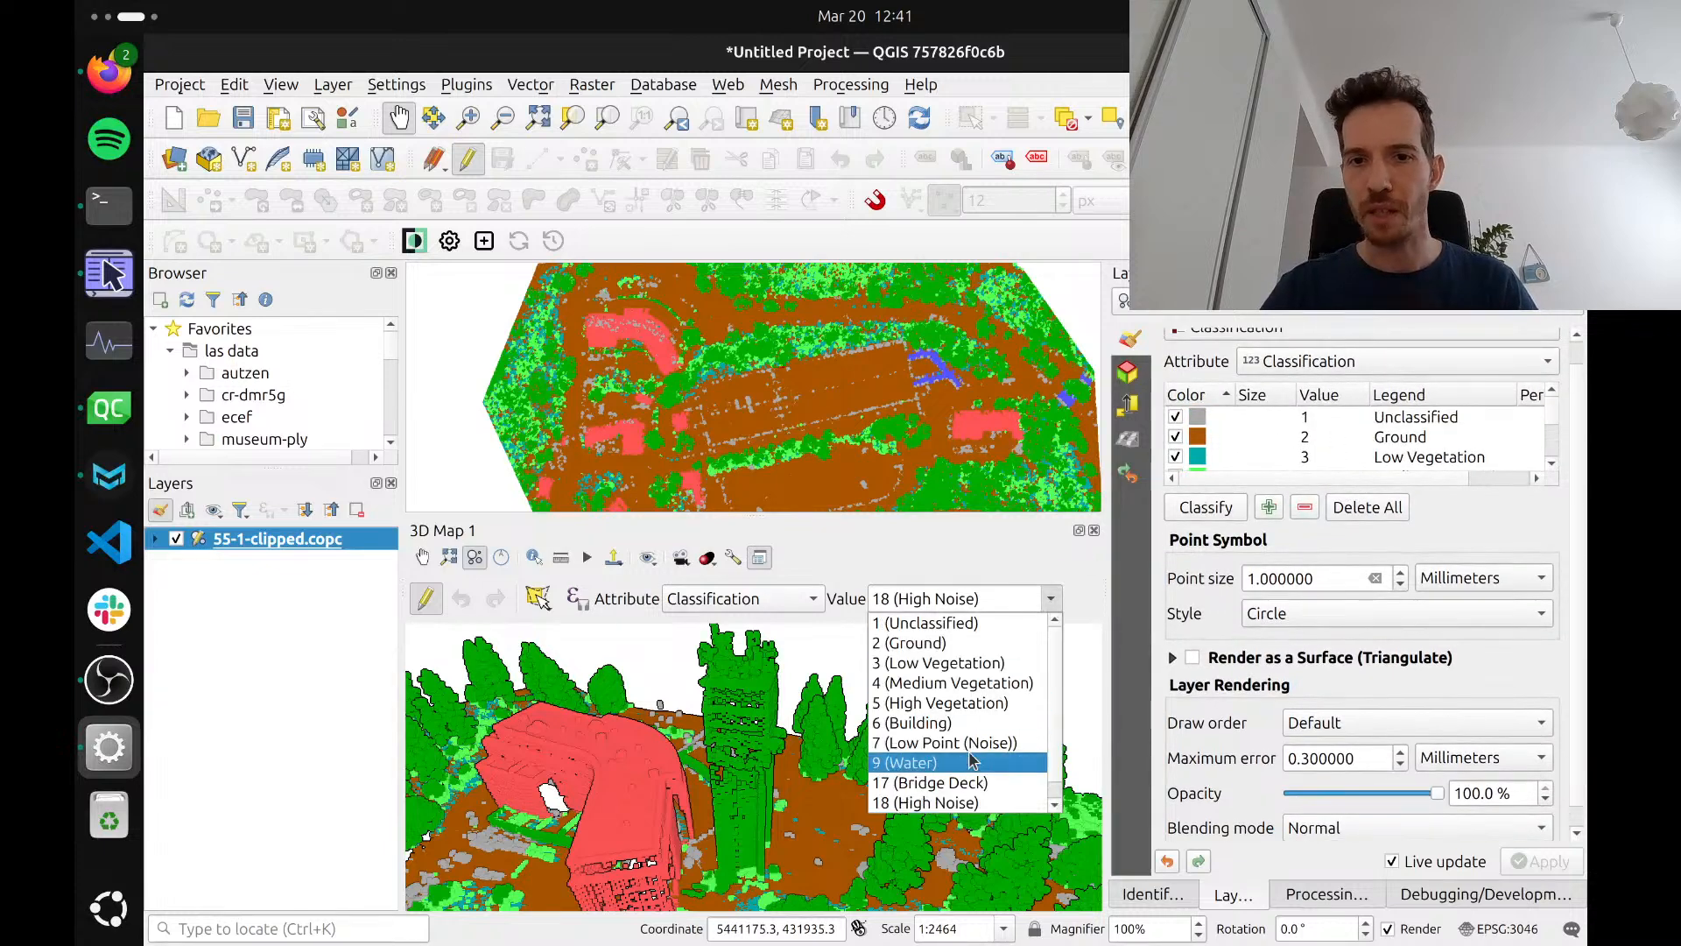
scroll(965, 789, "down", 1)
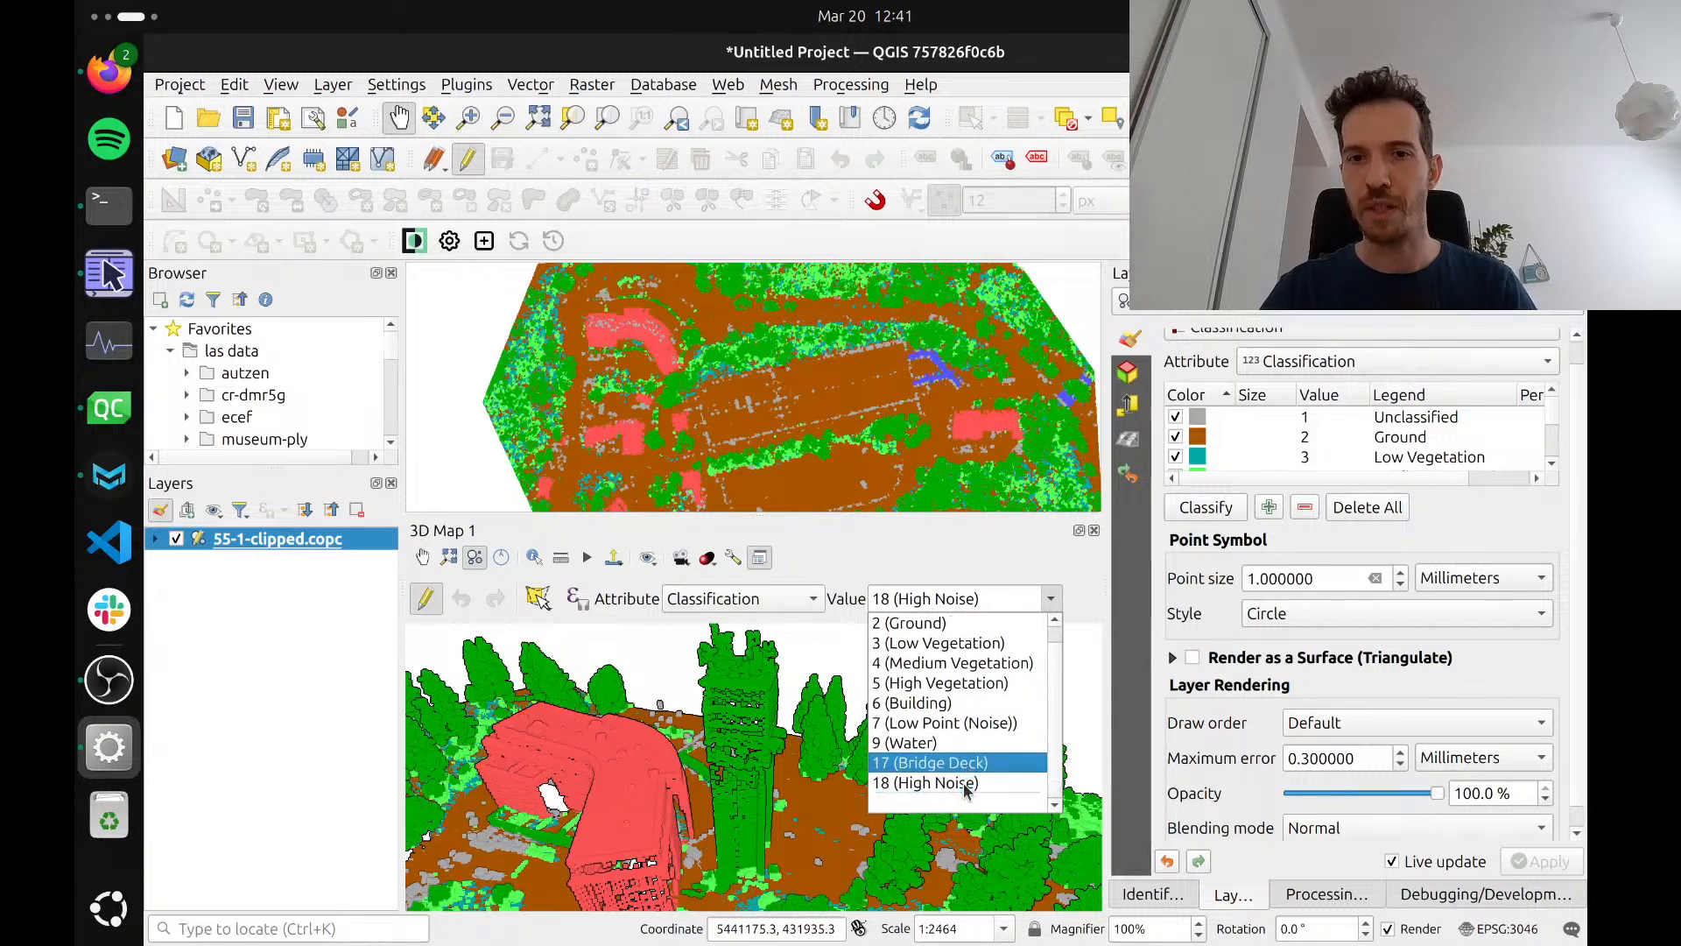
left_click(1055, 598)
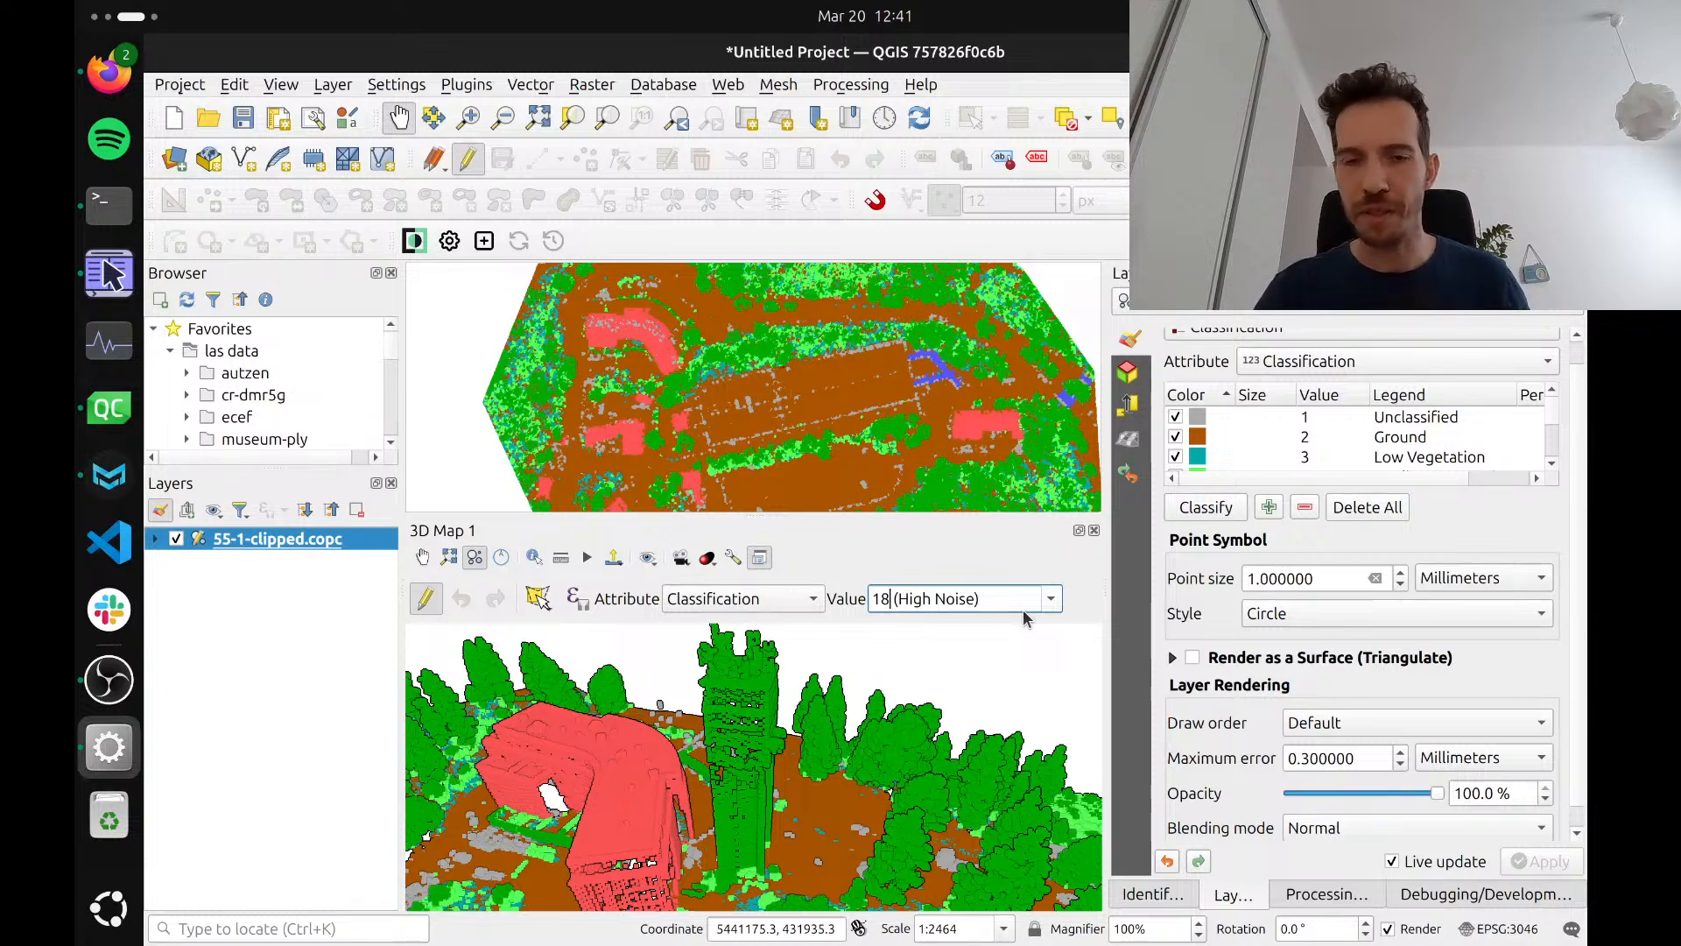
Reclassify the uppermost part of the green tower as 50 (Reserved) by drawing a selection polygon around it
left_click_drag(1005, 593, 813, 584)
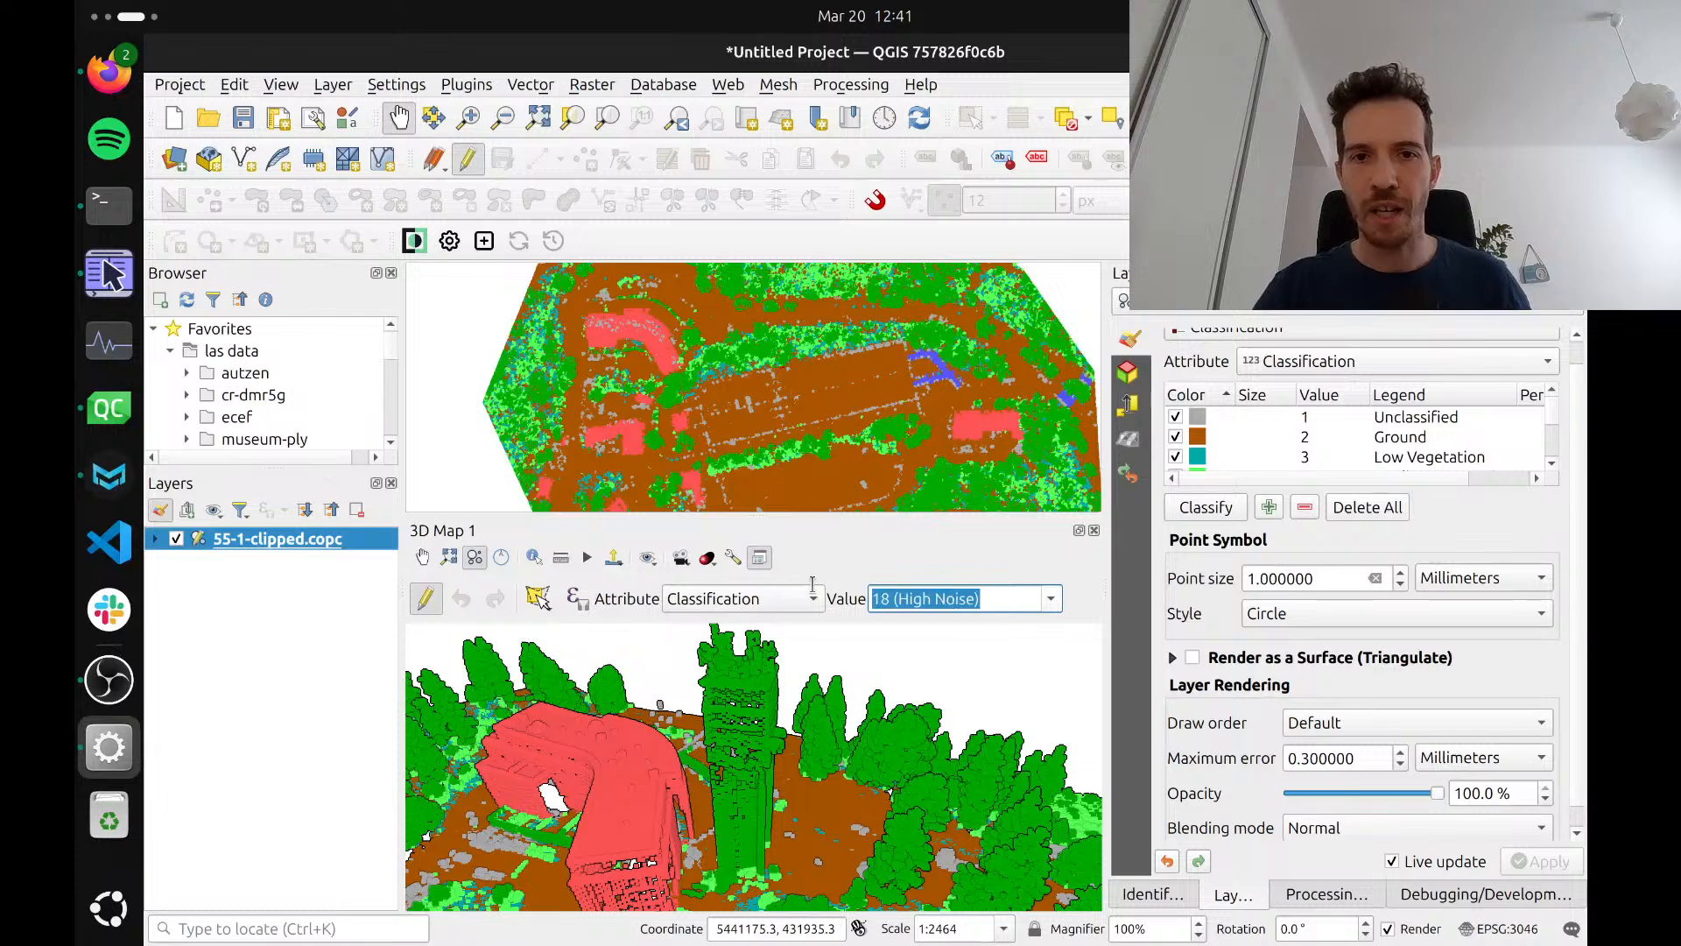
type("50 (Reserved")
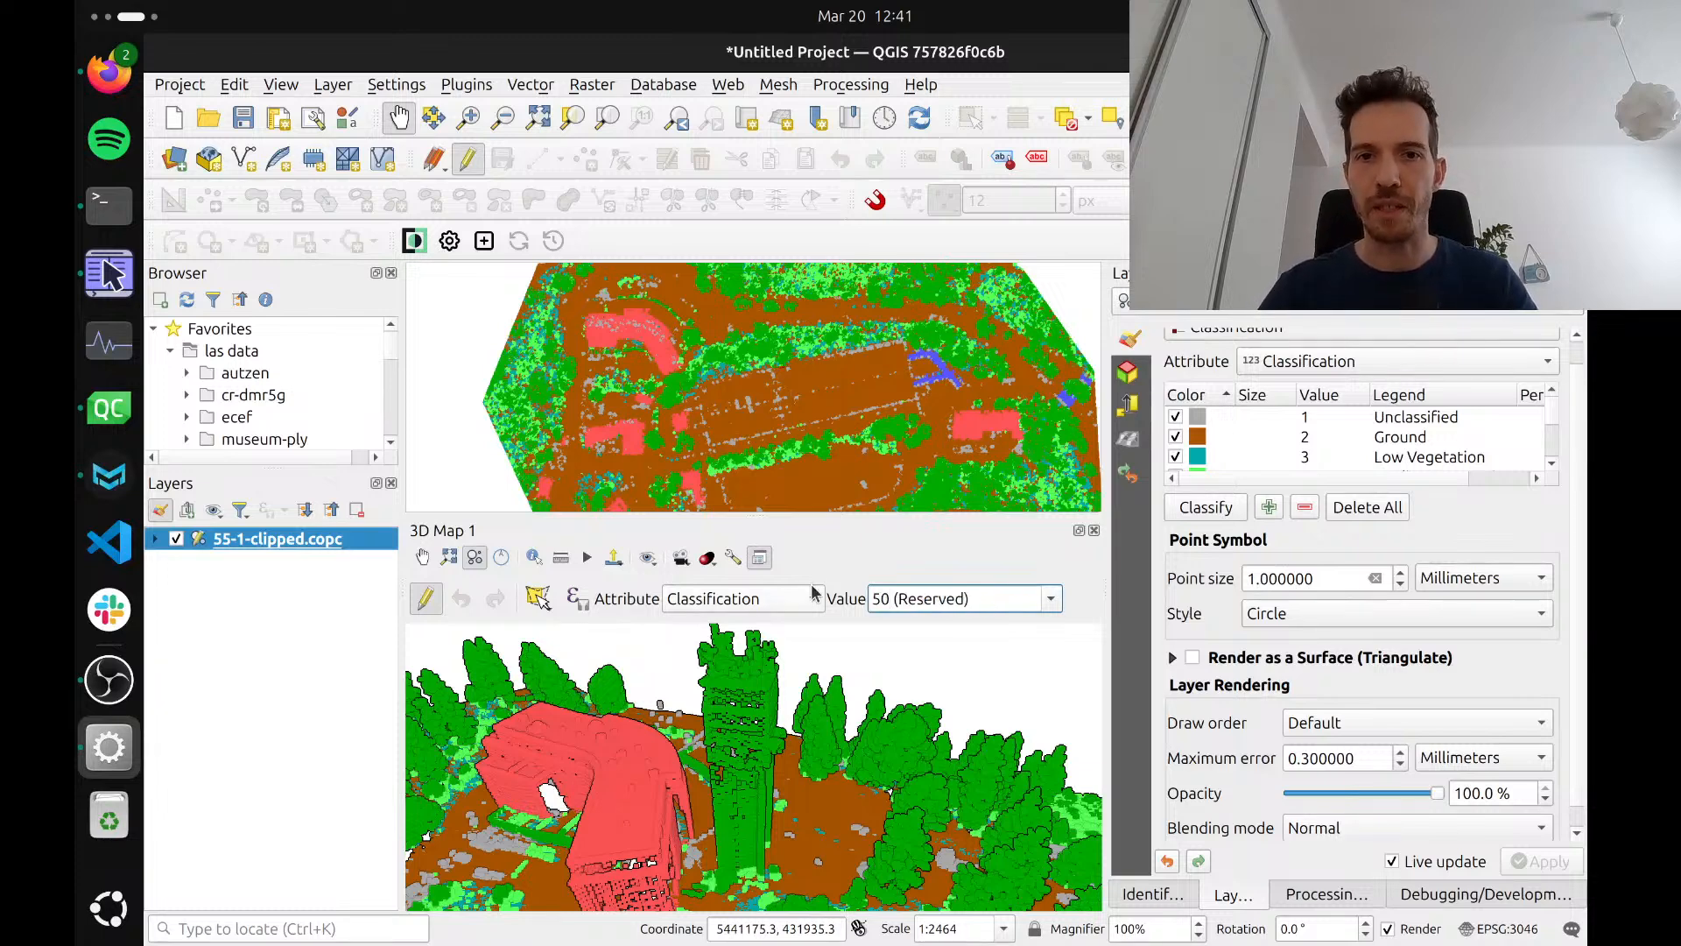
scroll(781, 703, "down", 3)
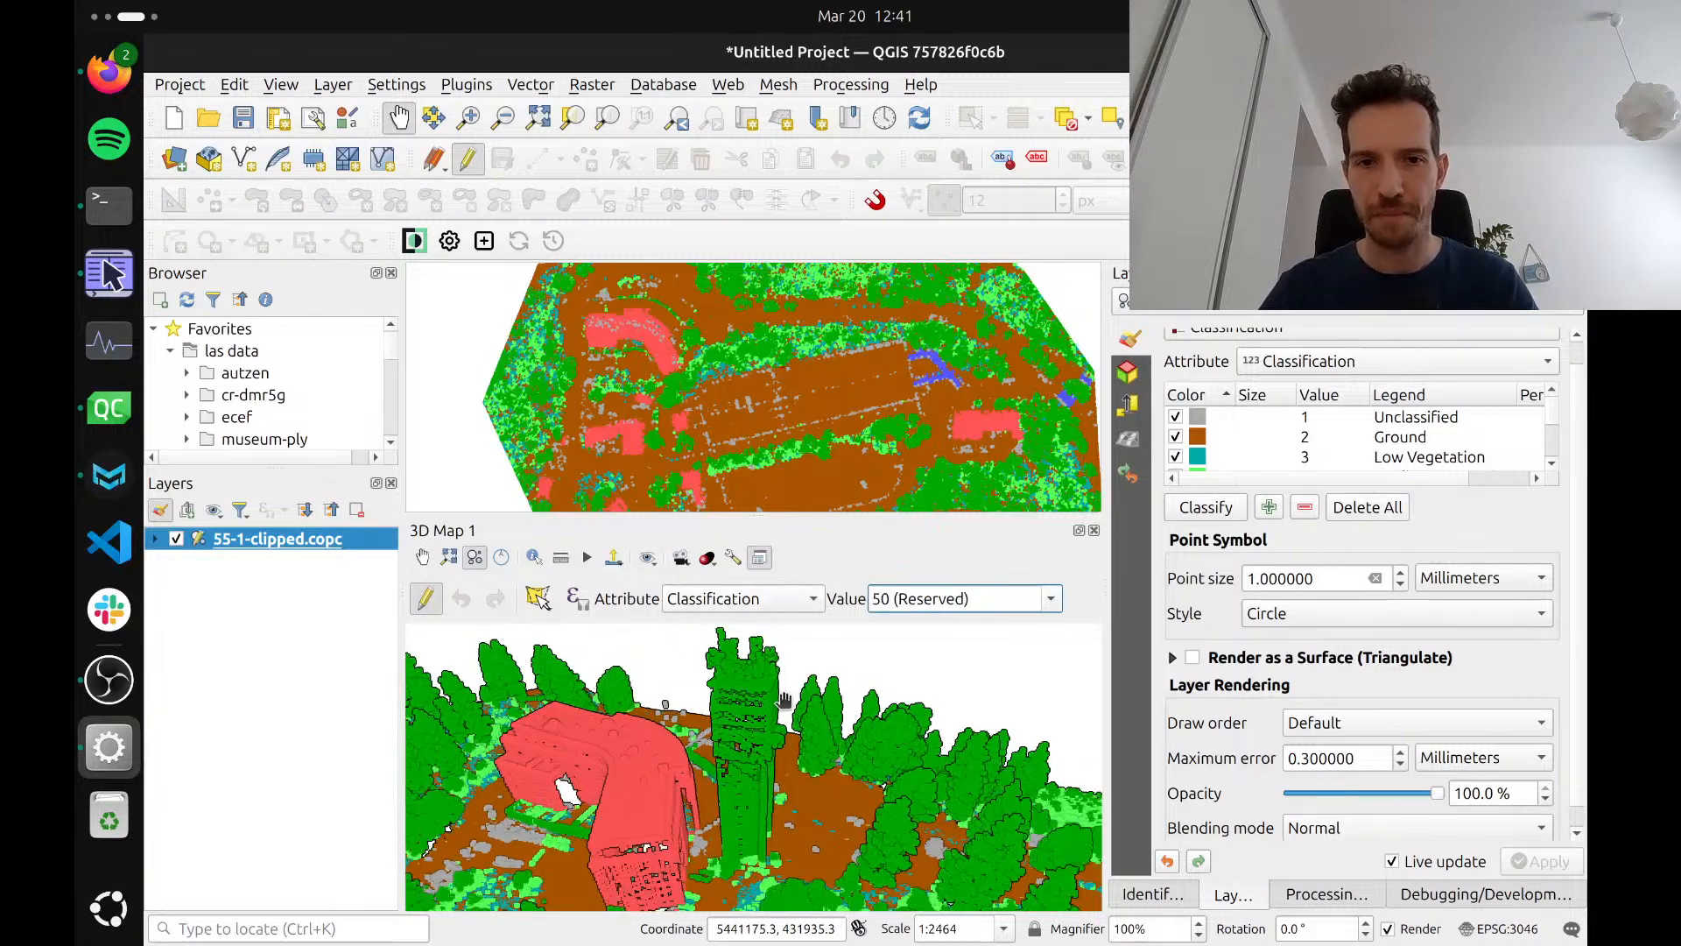
left_click_drag(781, 703, 741, 760)
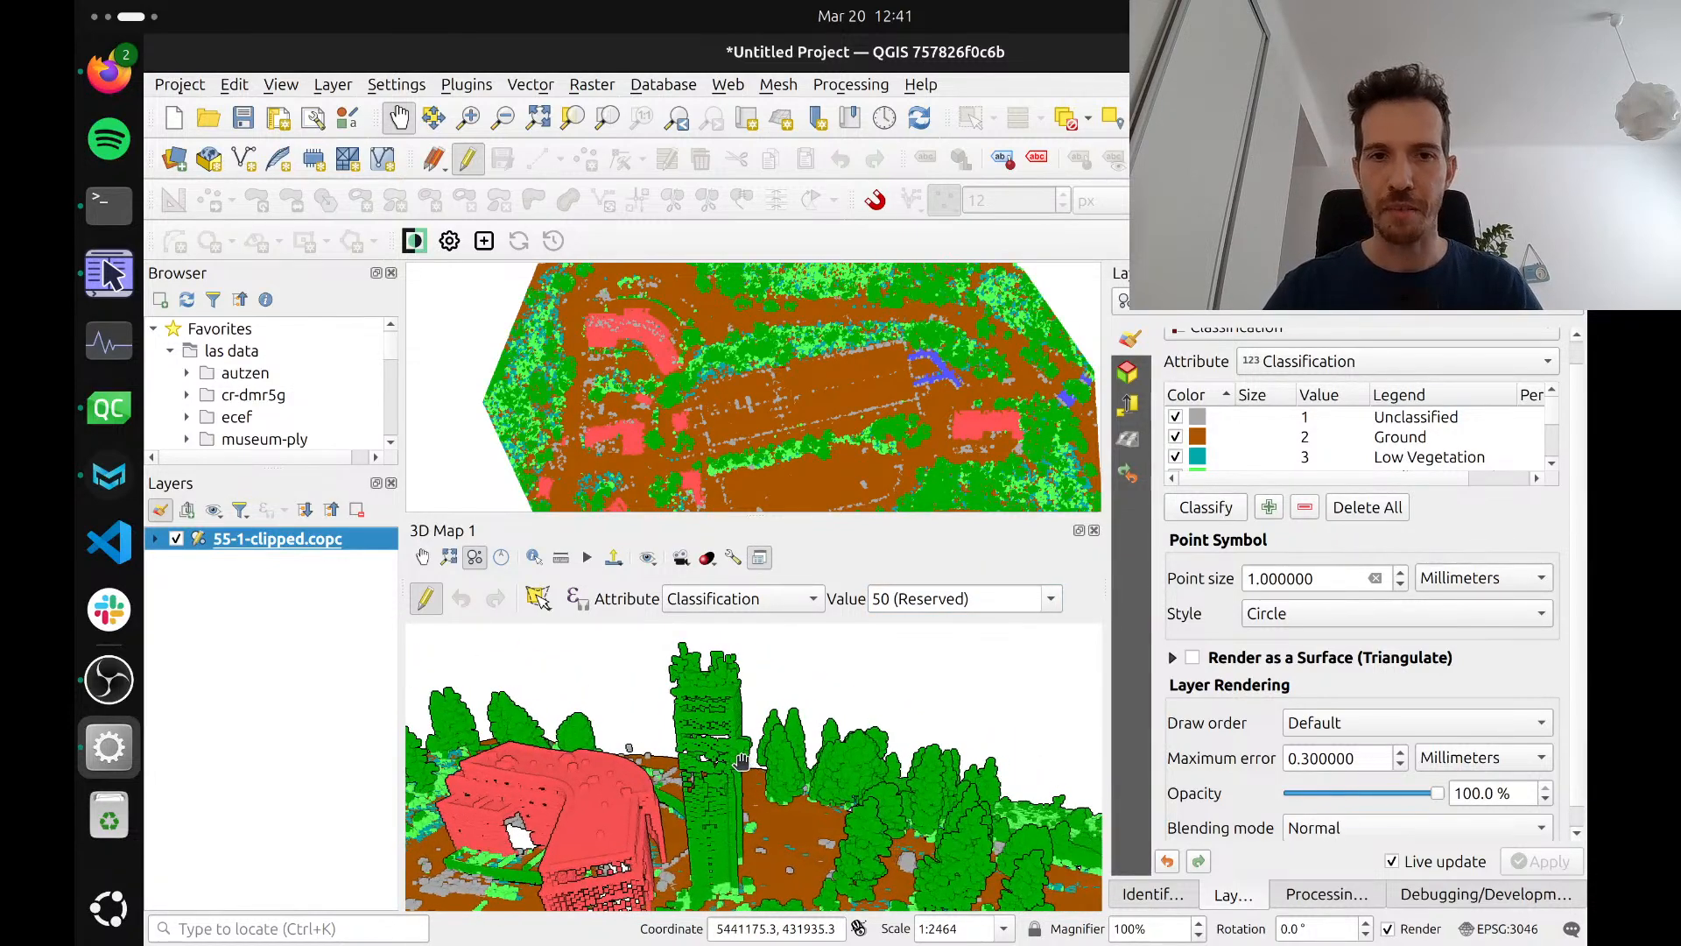
left_click(538, 598)
left_click(622, 630)
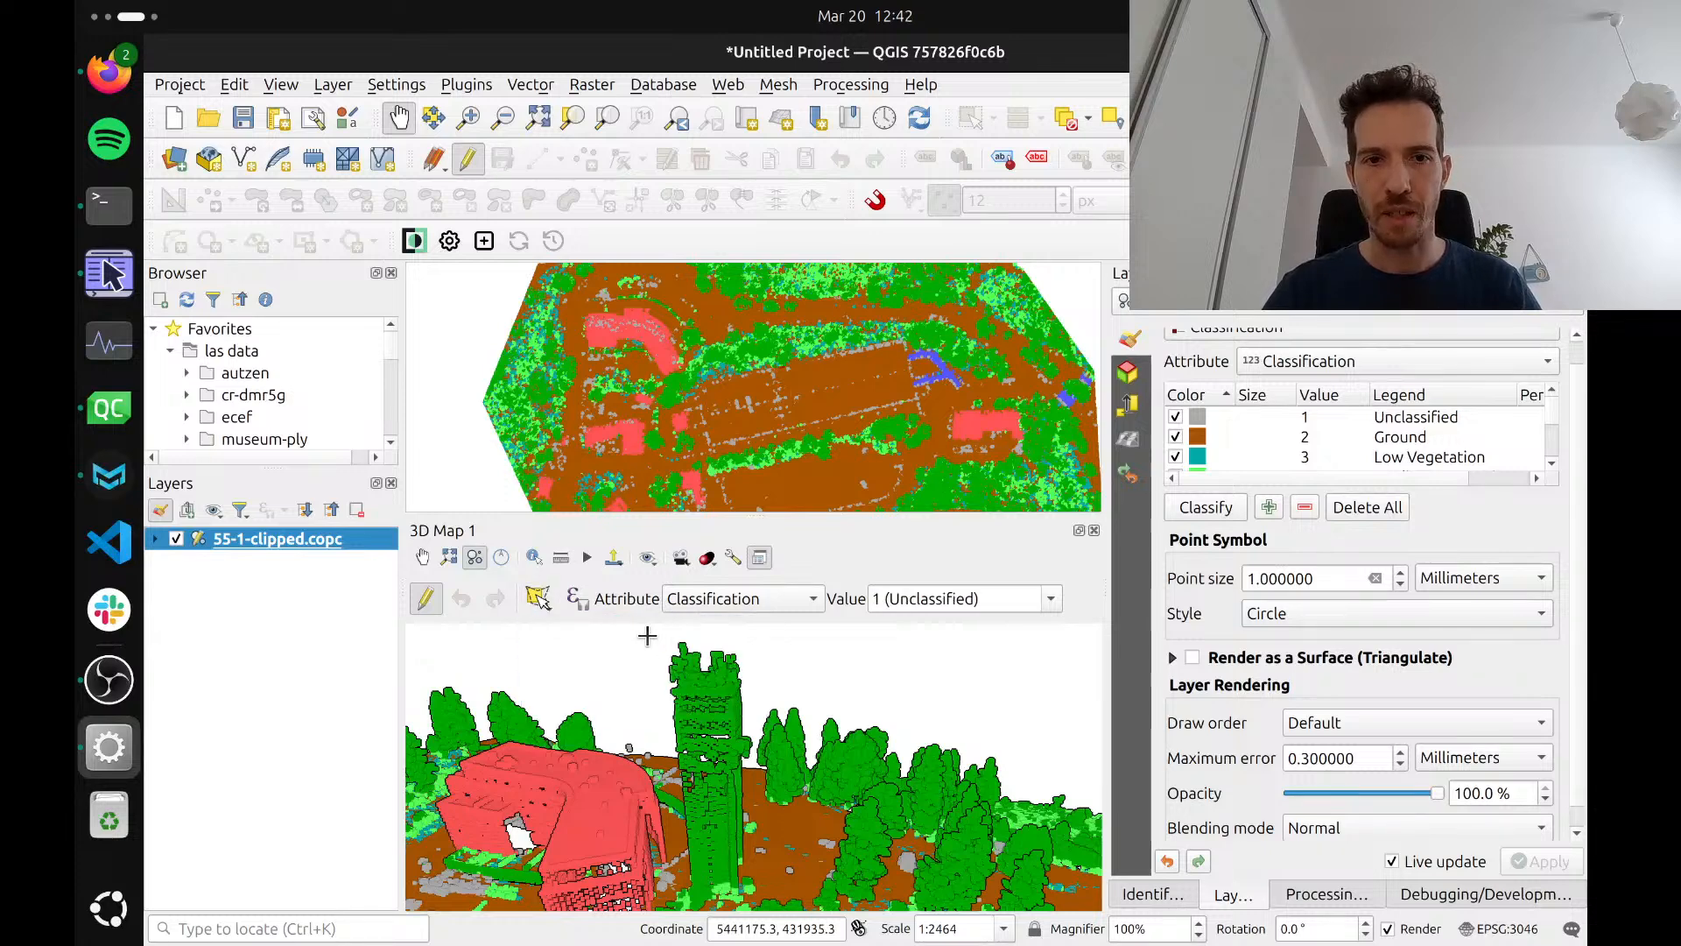
triple_click(940, 599)
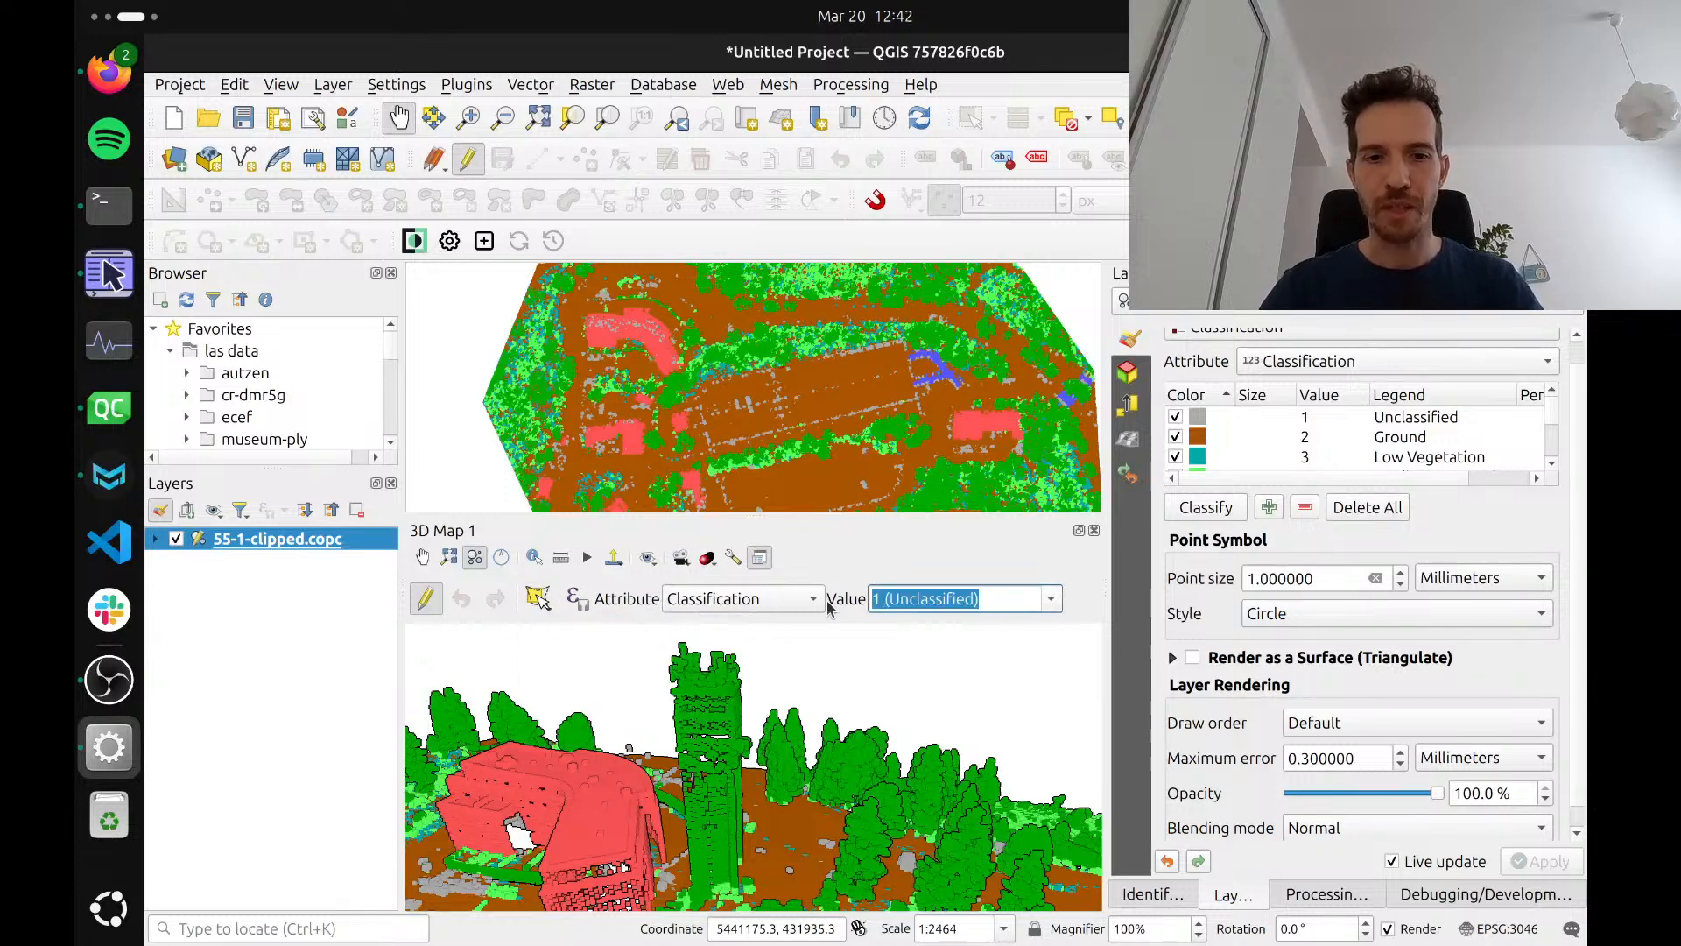
type("50 (Reserved")
left_click(655, 636)
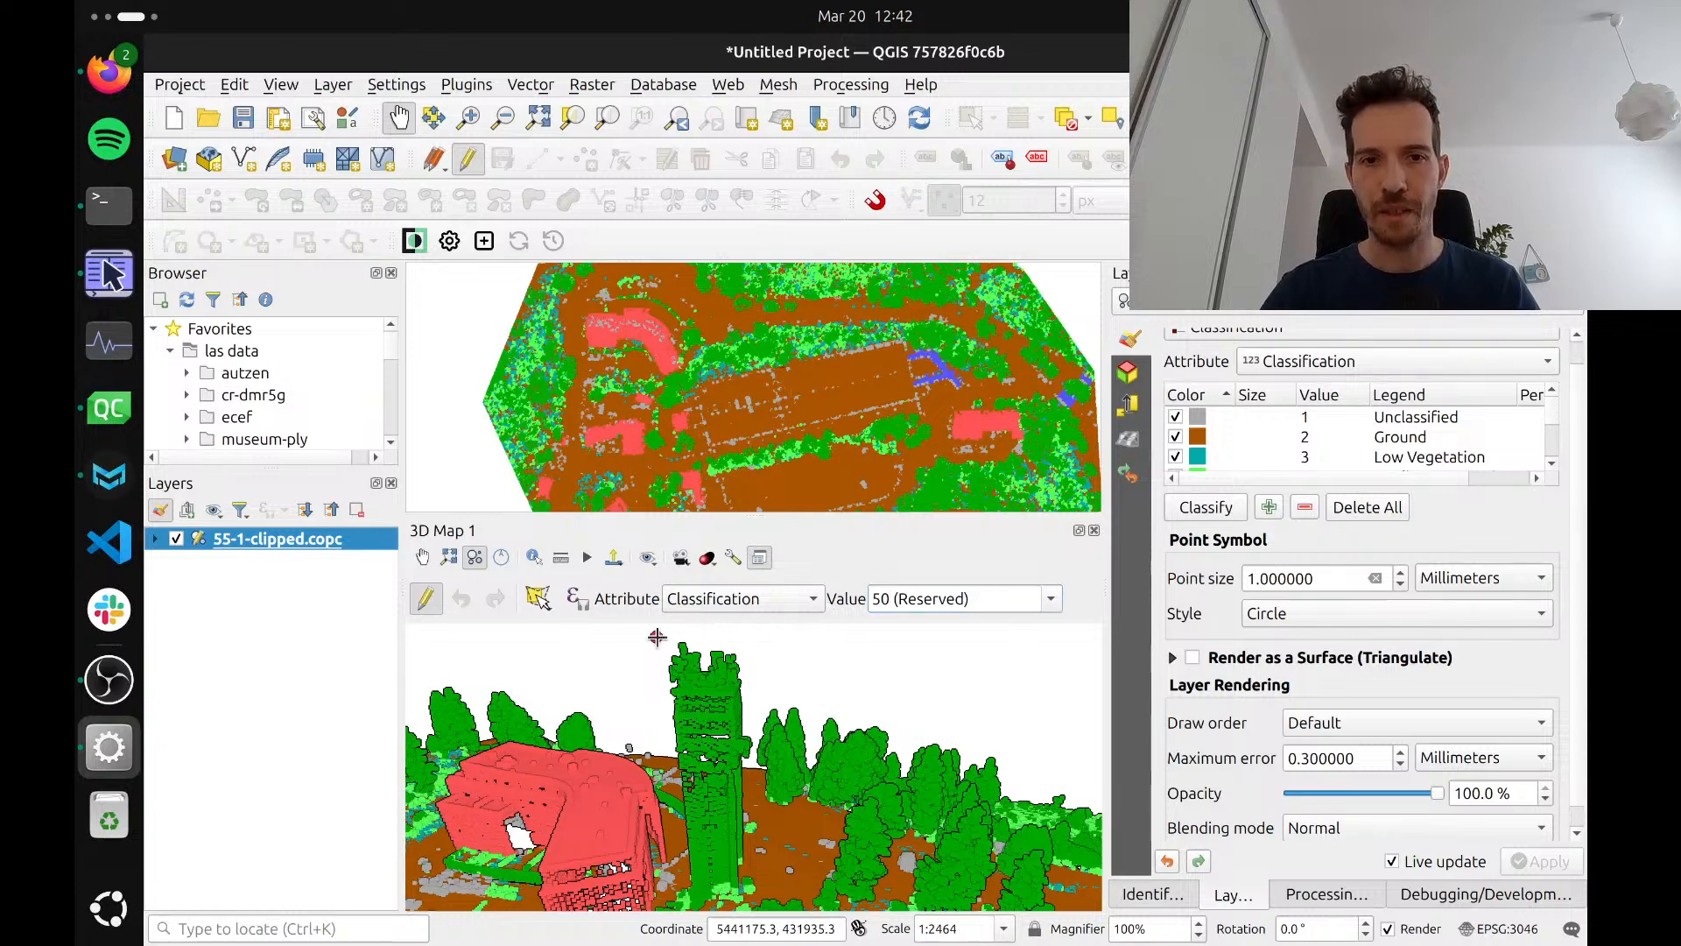
left_click(751, 638)
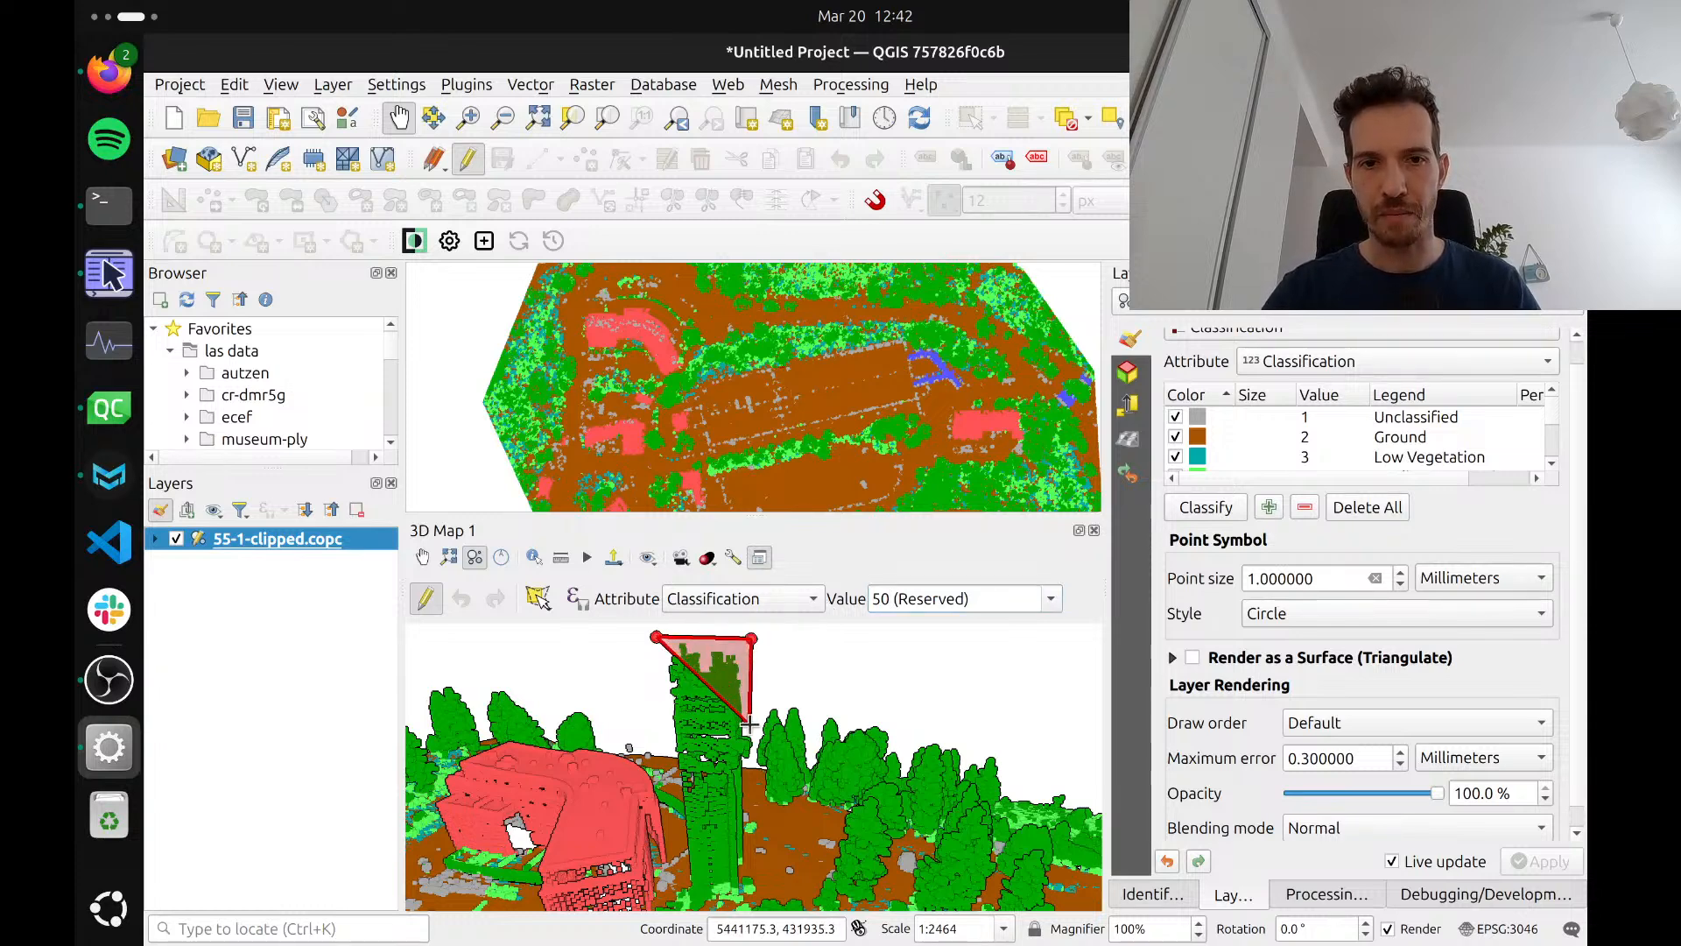
left_click(749, 723)
right_click(654, 728)
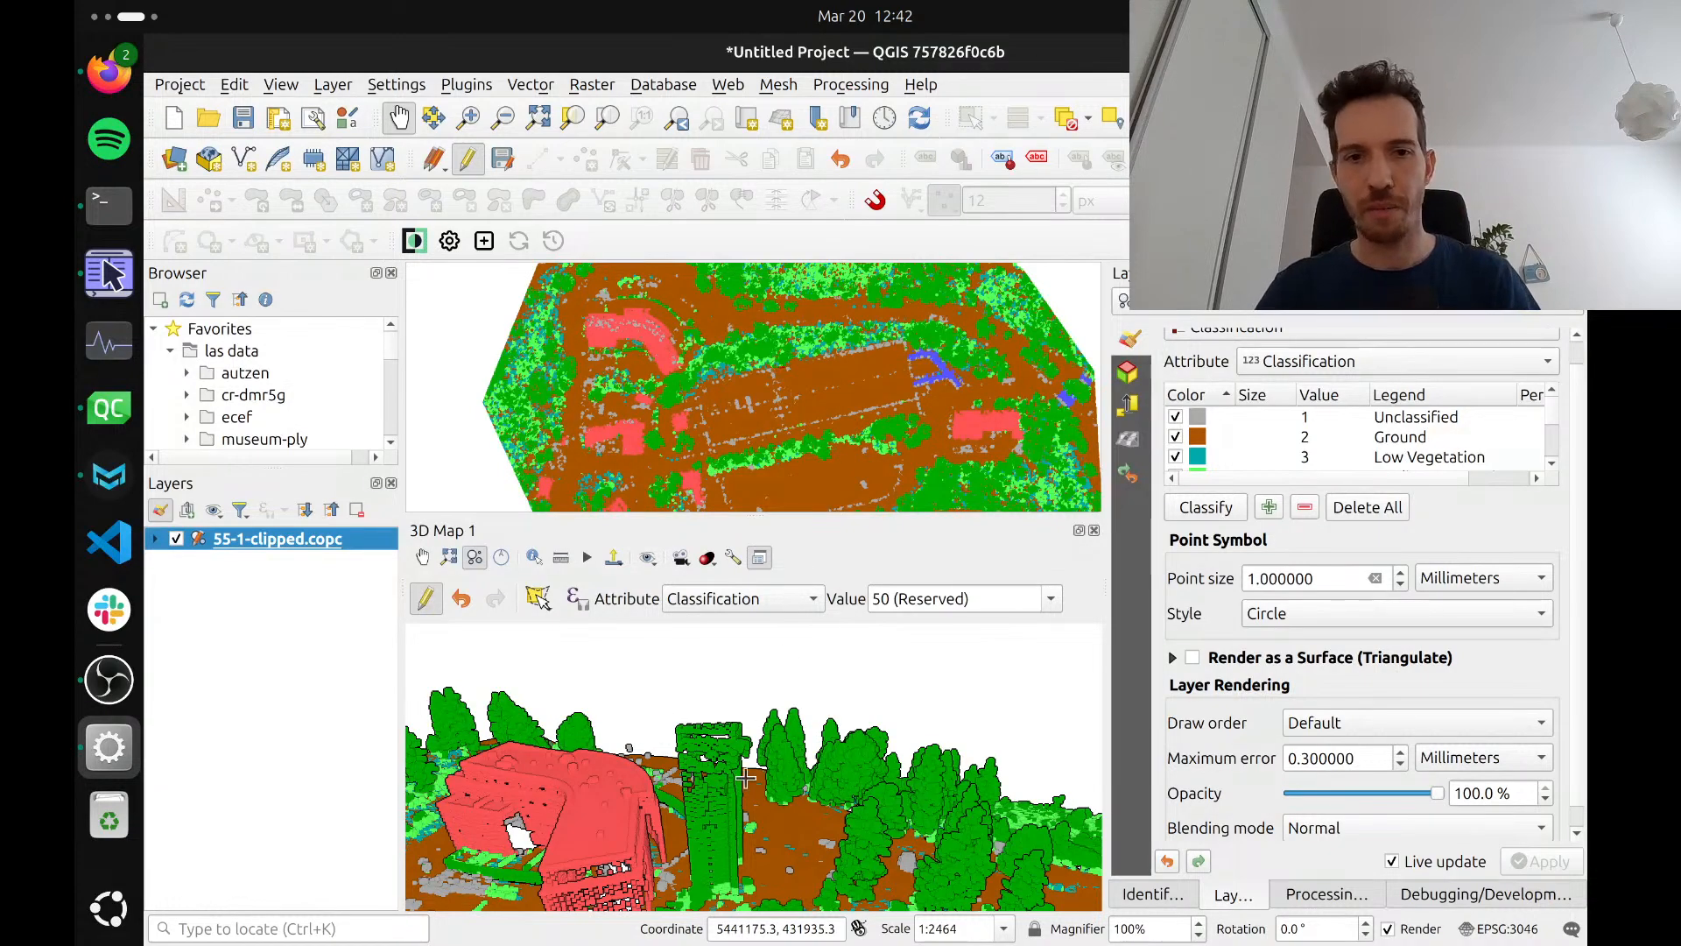
mouse_move(743, 780)
left_mouse_down()
mouse_move(744, 737)
mouse_move(752, 777)
left_mouse_up()
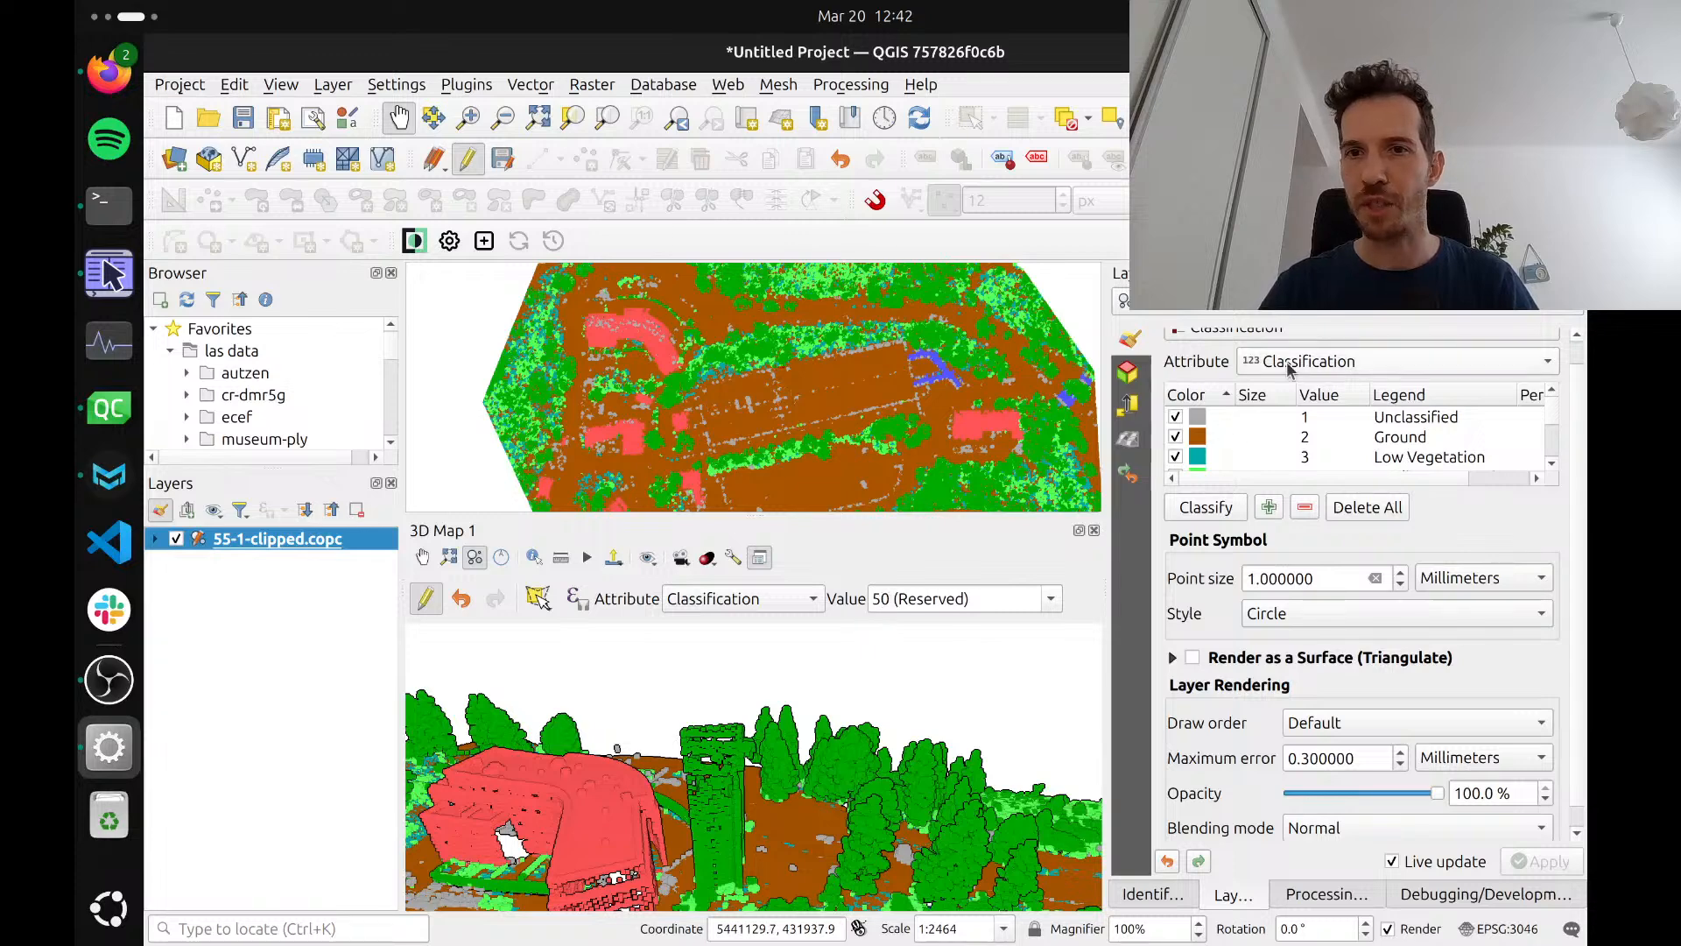
Add a new class entry to the layer's 2D classification symbology, after High Noise
scroll(1207, 375, "up", 1)
scroll(1206, 375, "down", 1)
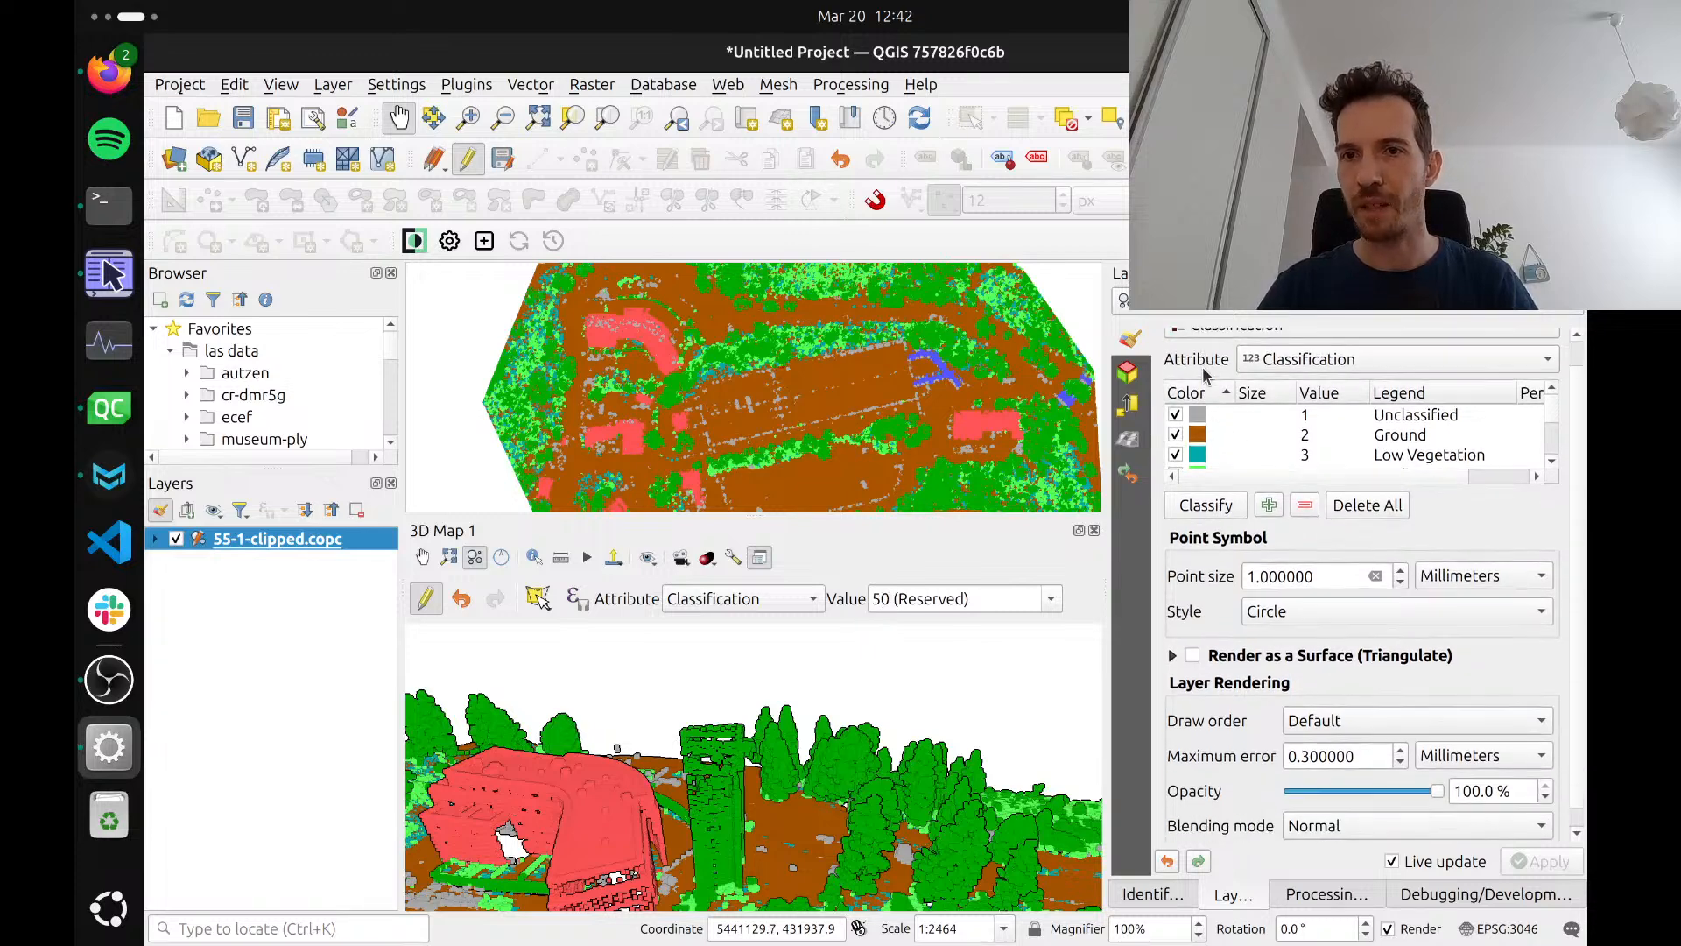
scroll(1330, 448, "down", 3)
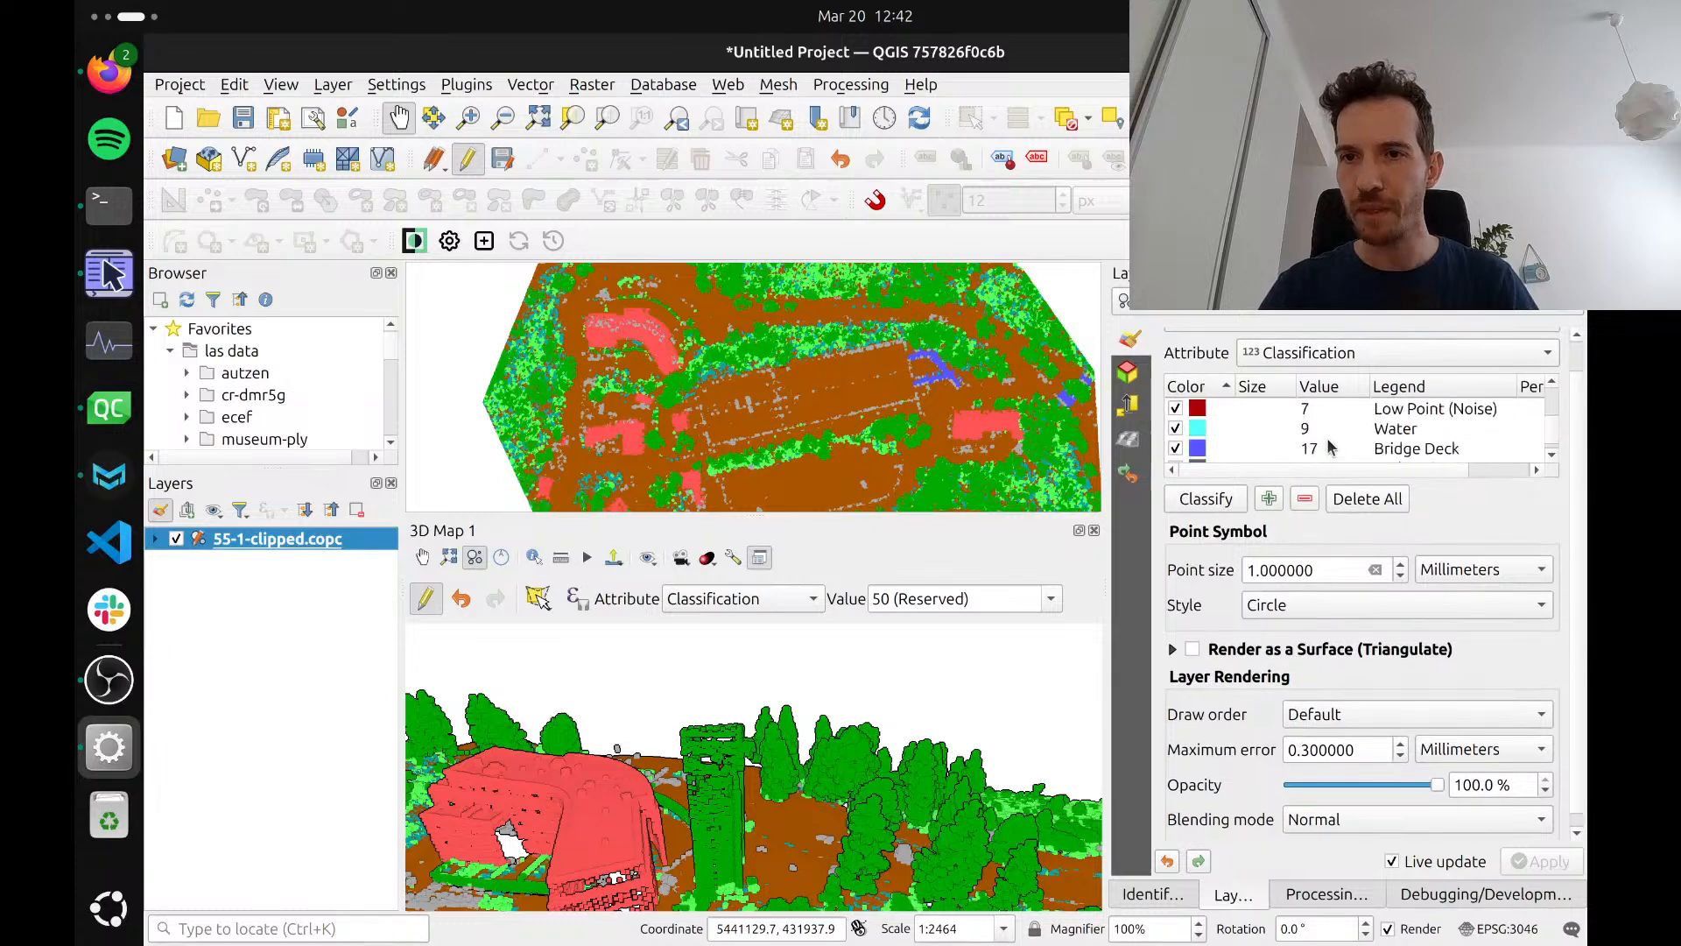
scroll(1328, 445, "up", 1)
scroll(1328, 446, "down", 1)
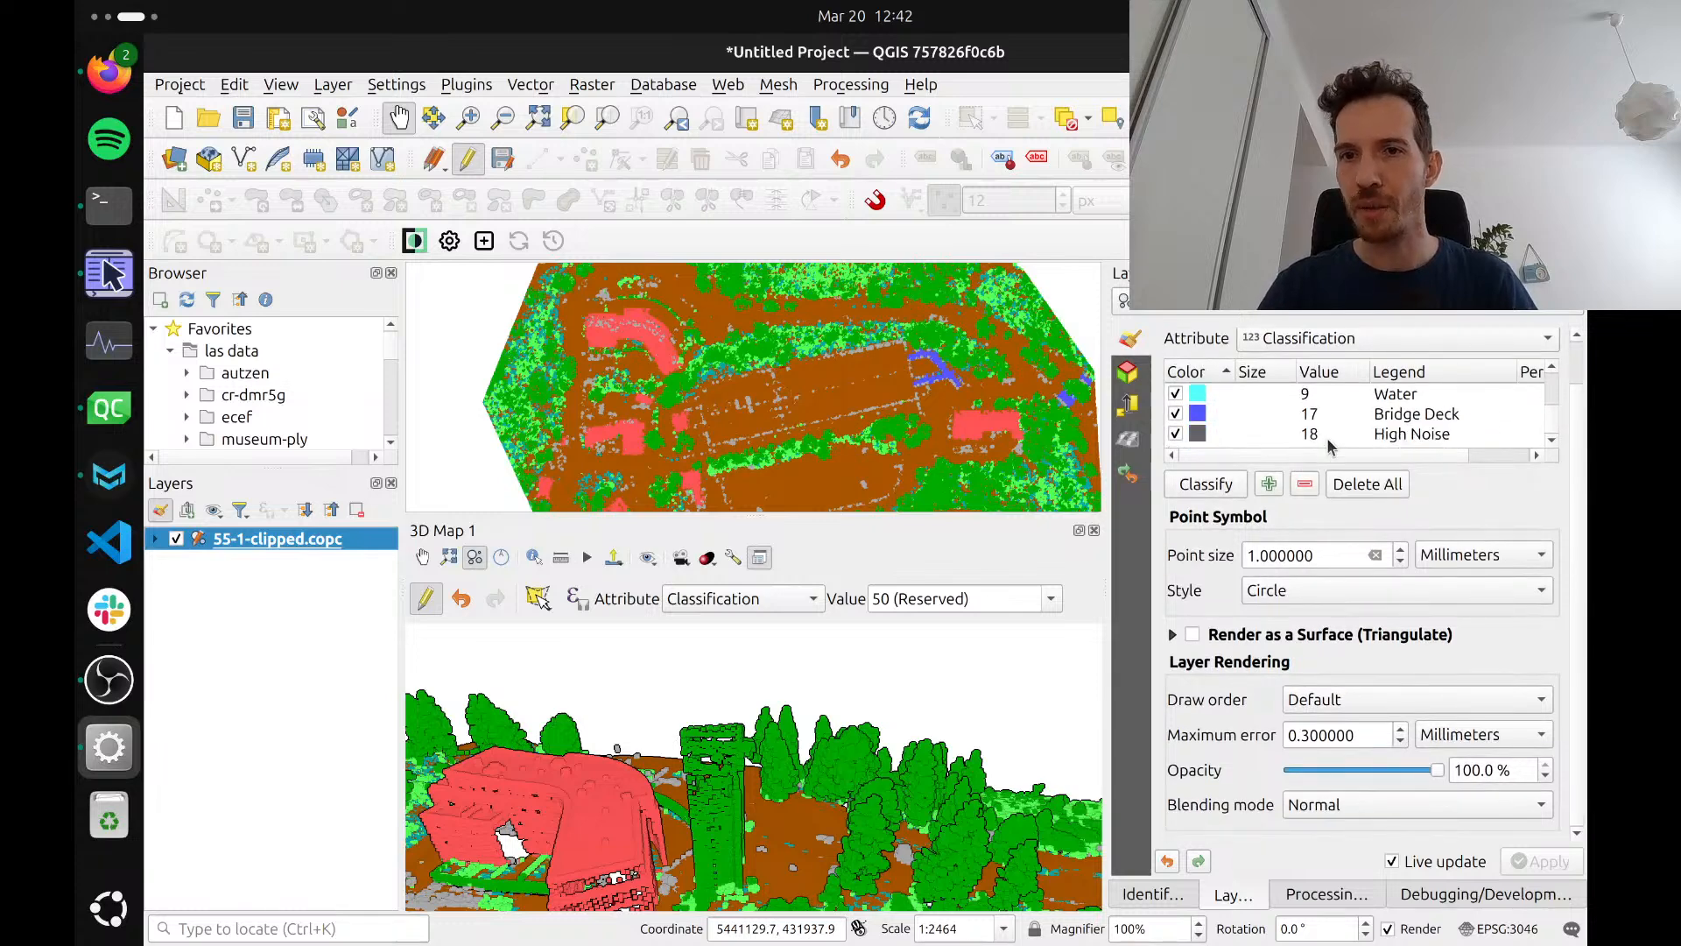
left_click(1268, 488)
scroll(1245, 419, "down", 1)
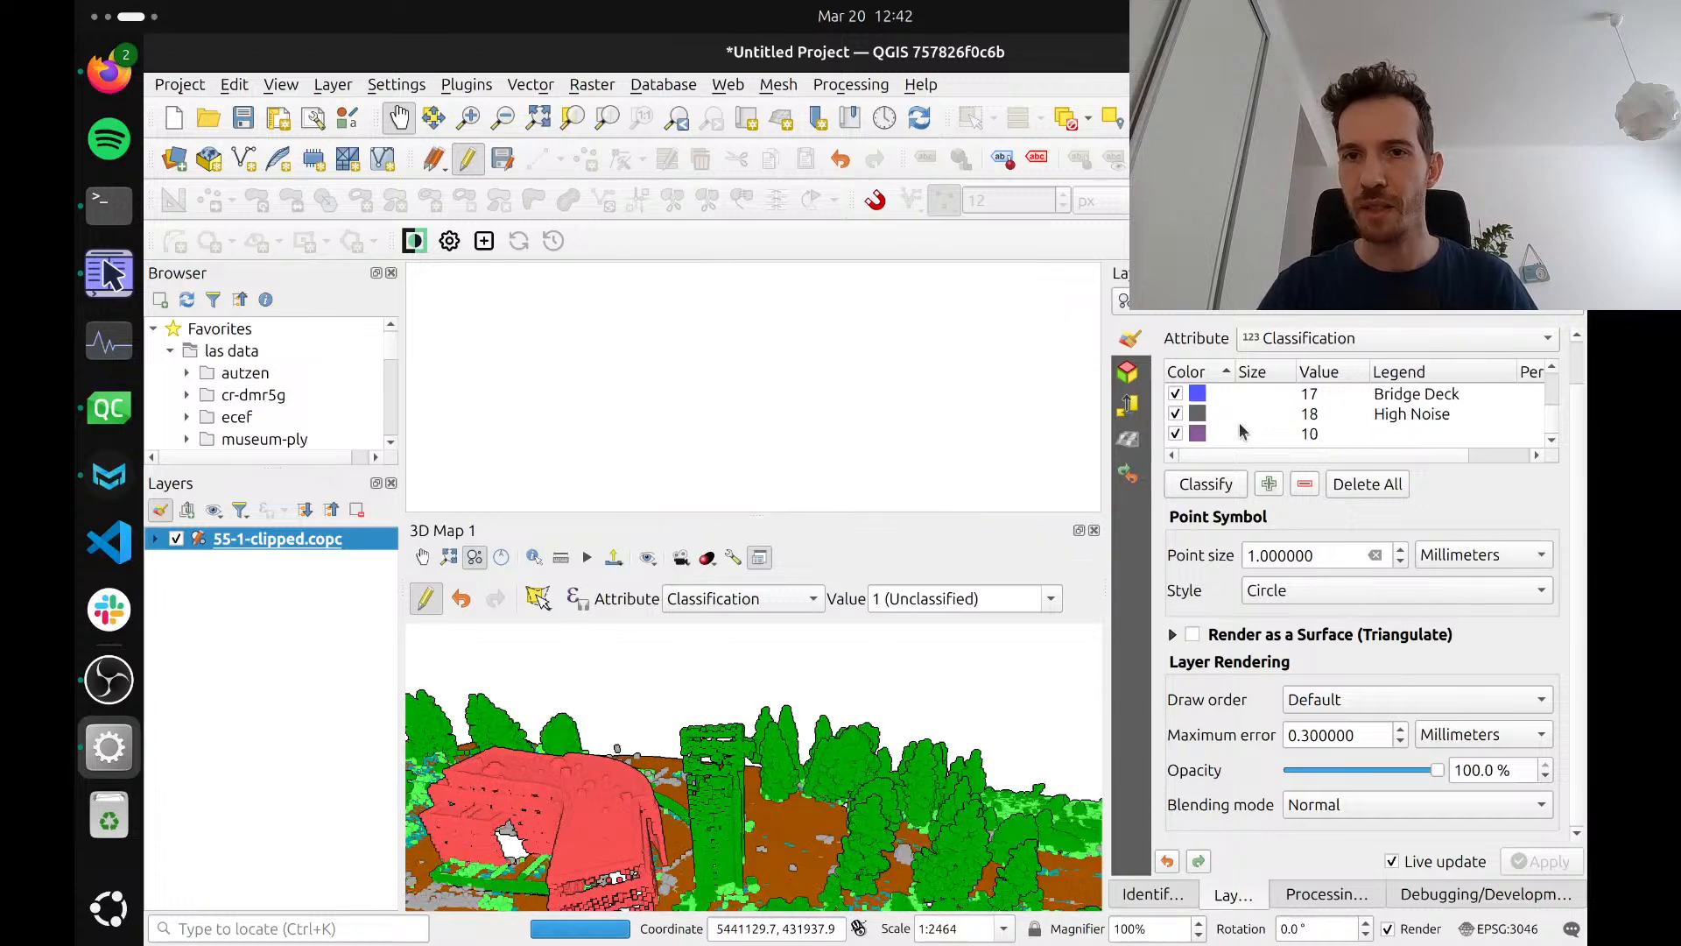
Give the new class a pink colour by setting its red component to 255, and set its value to 50
double_click(1197, 432)
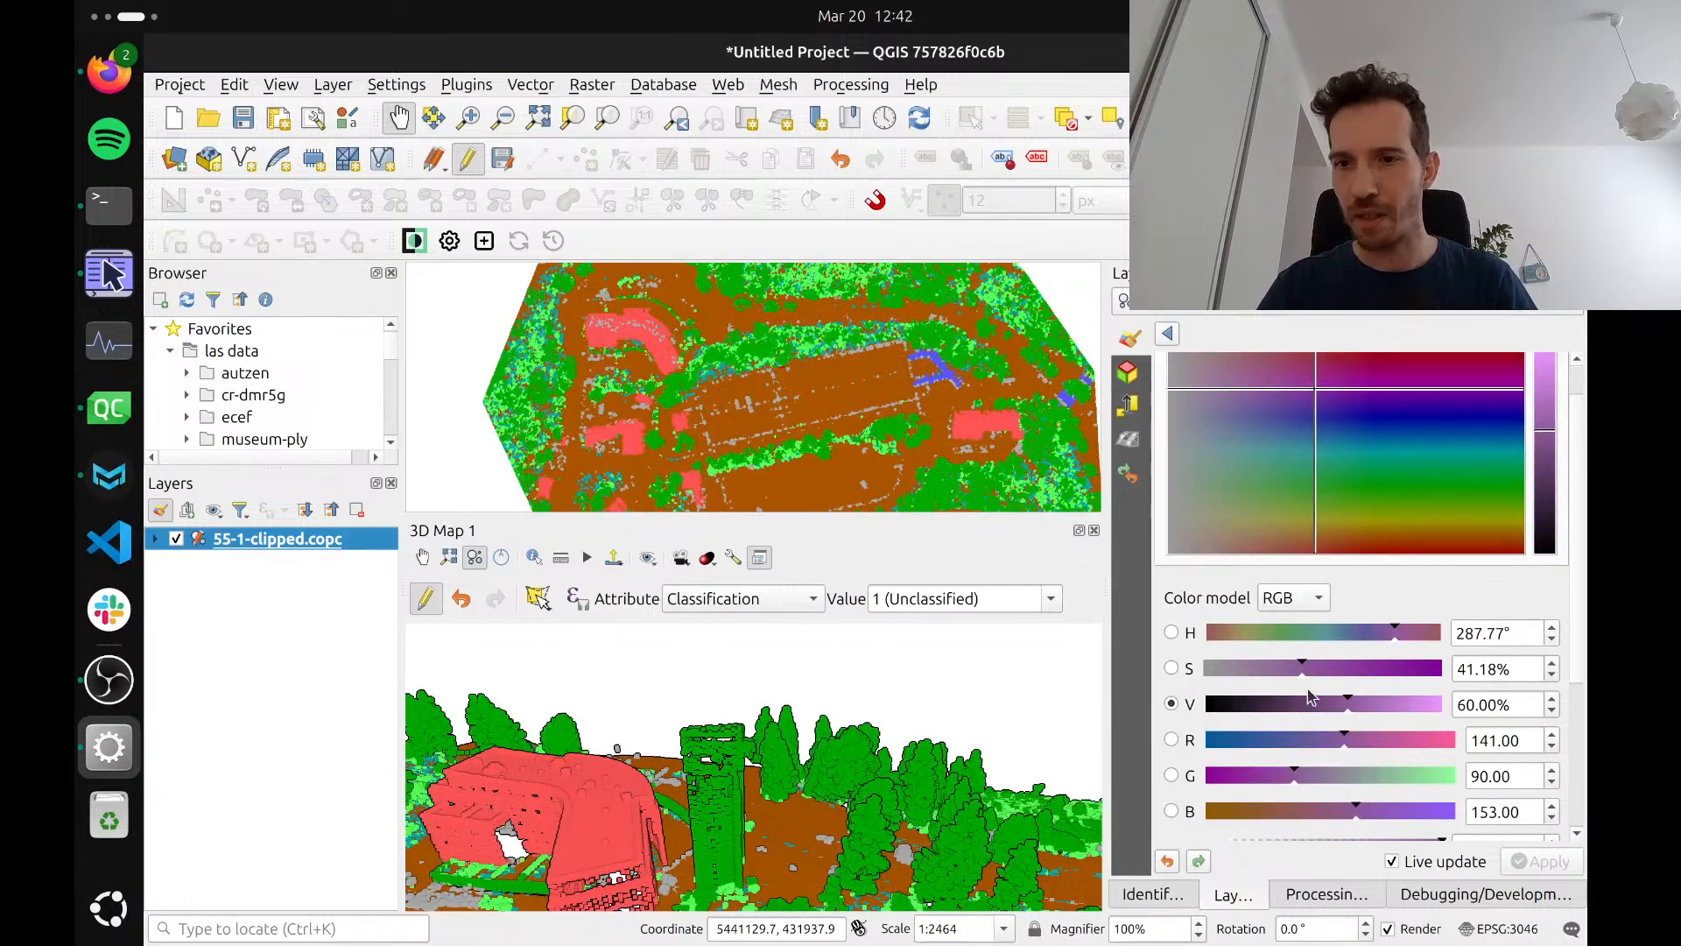
left_click_drag(1436, 752, 1493, 736)
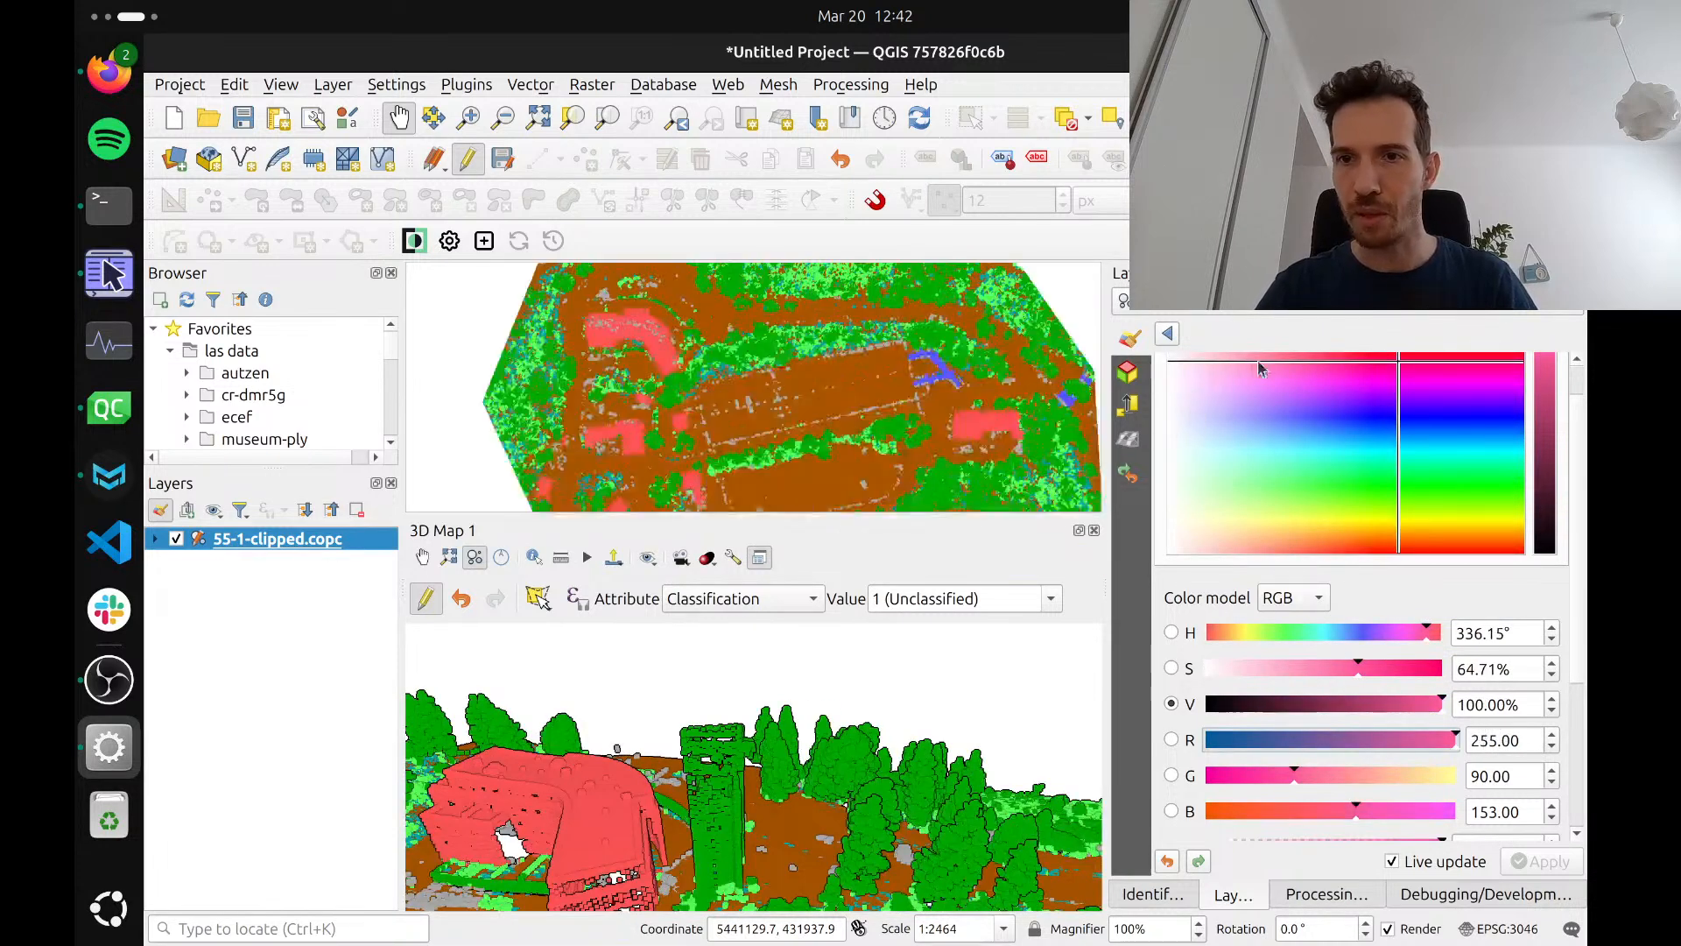
left_click(1168, 334)
scroll(1247, 427, "down", 5)
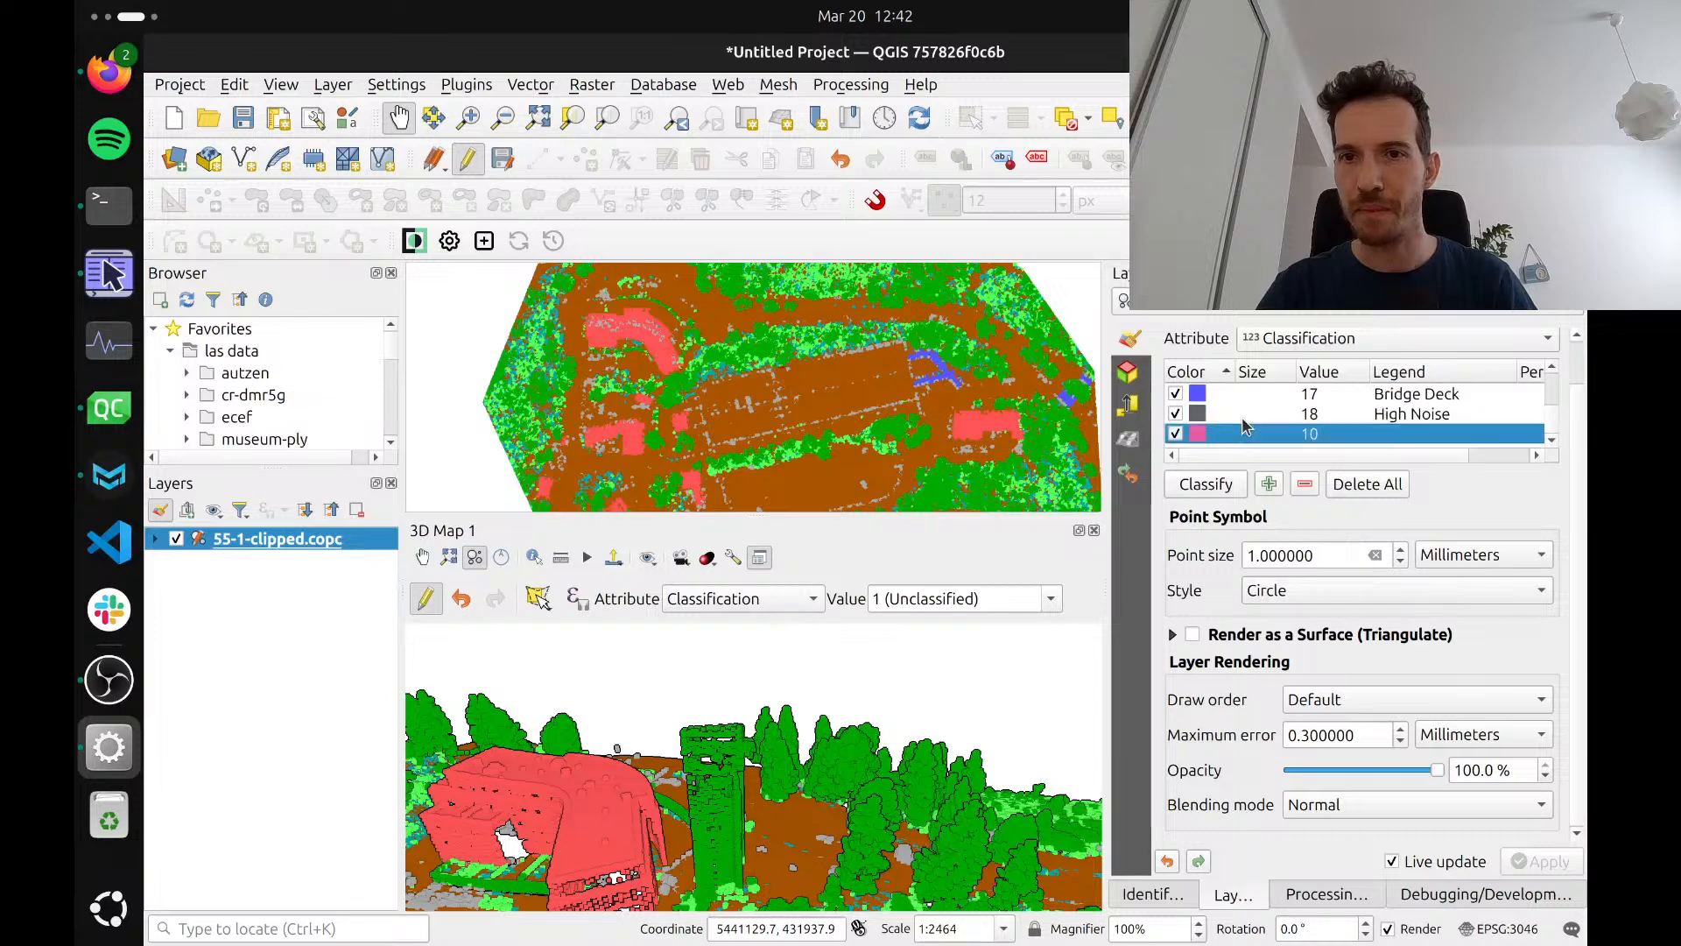
double_click(1315, 435)
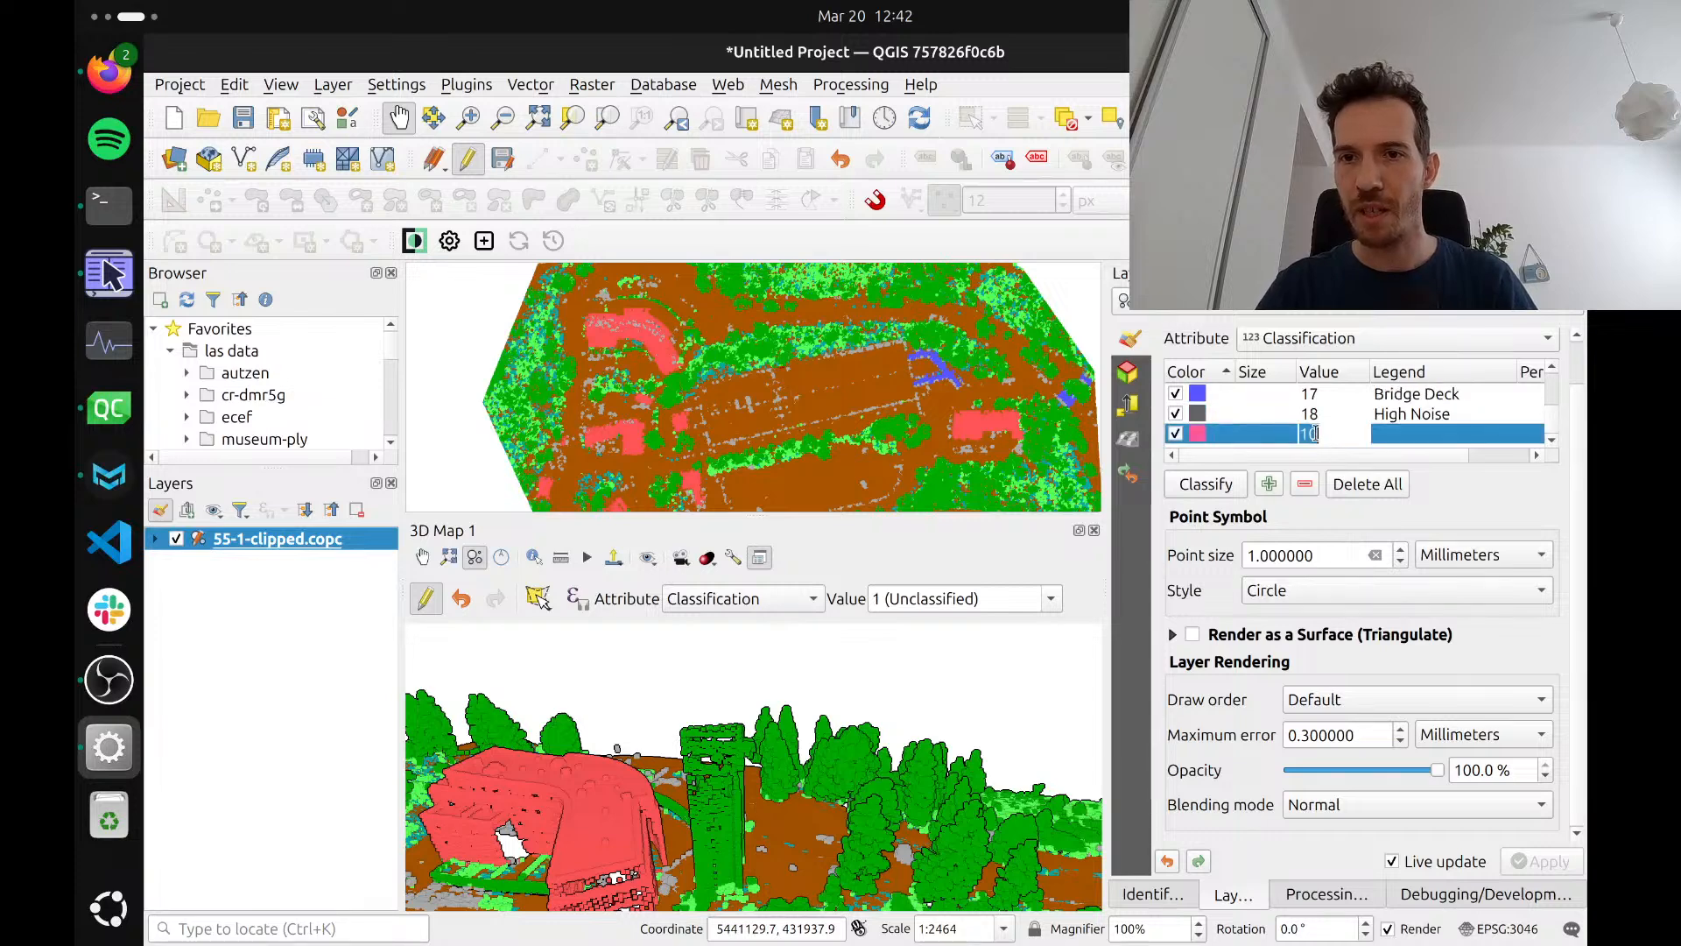
key("Return")
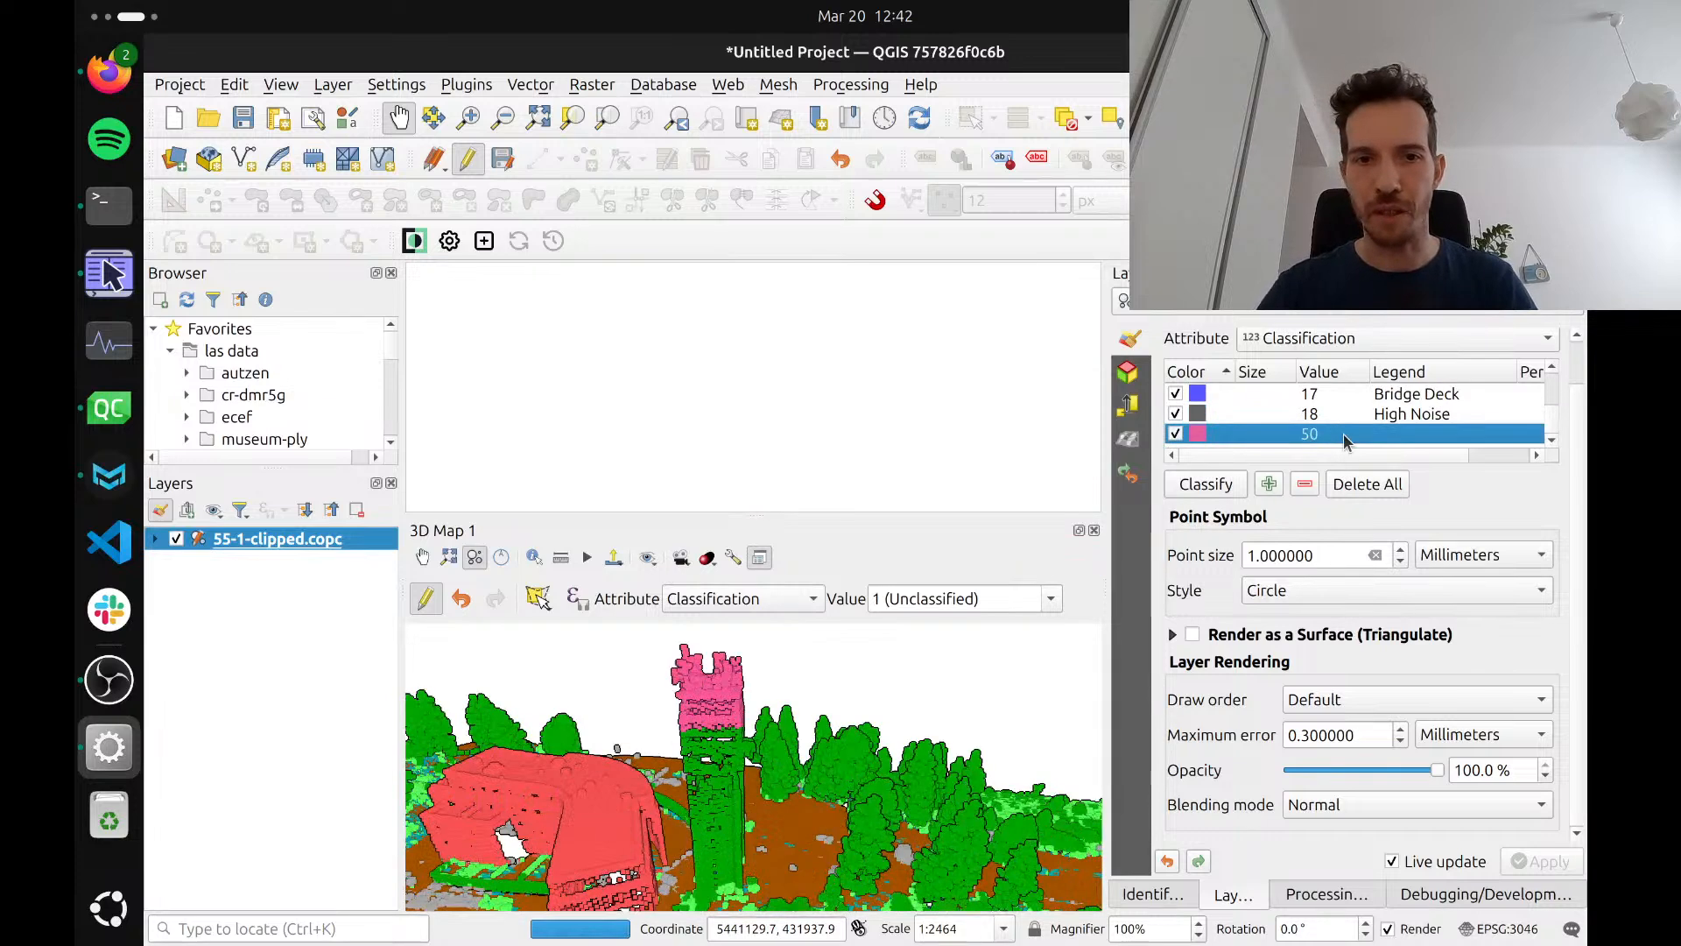
Undo and redo the reclassification of the tower's uppermost part while viewing it from different angles
left_click_drag(726, 798, 631, 747)
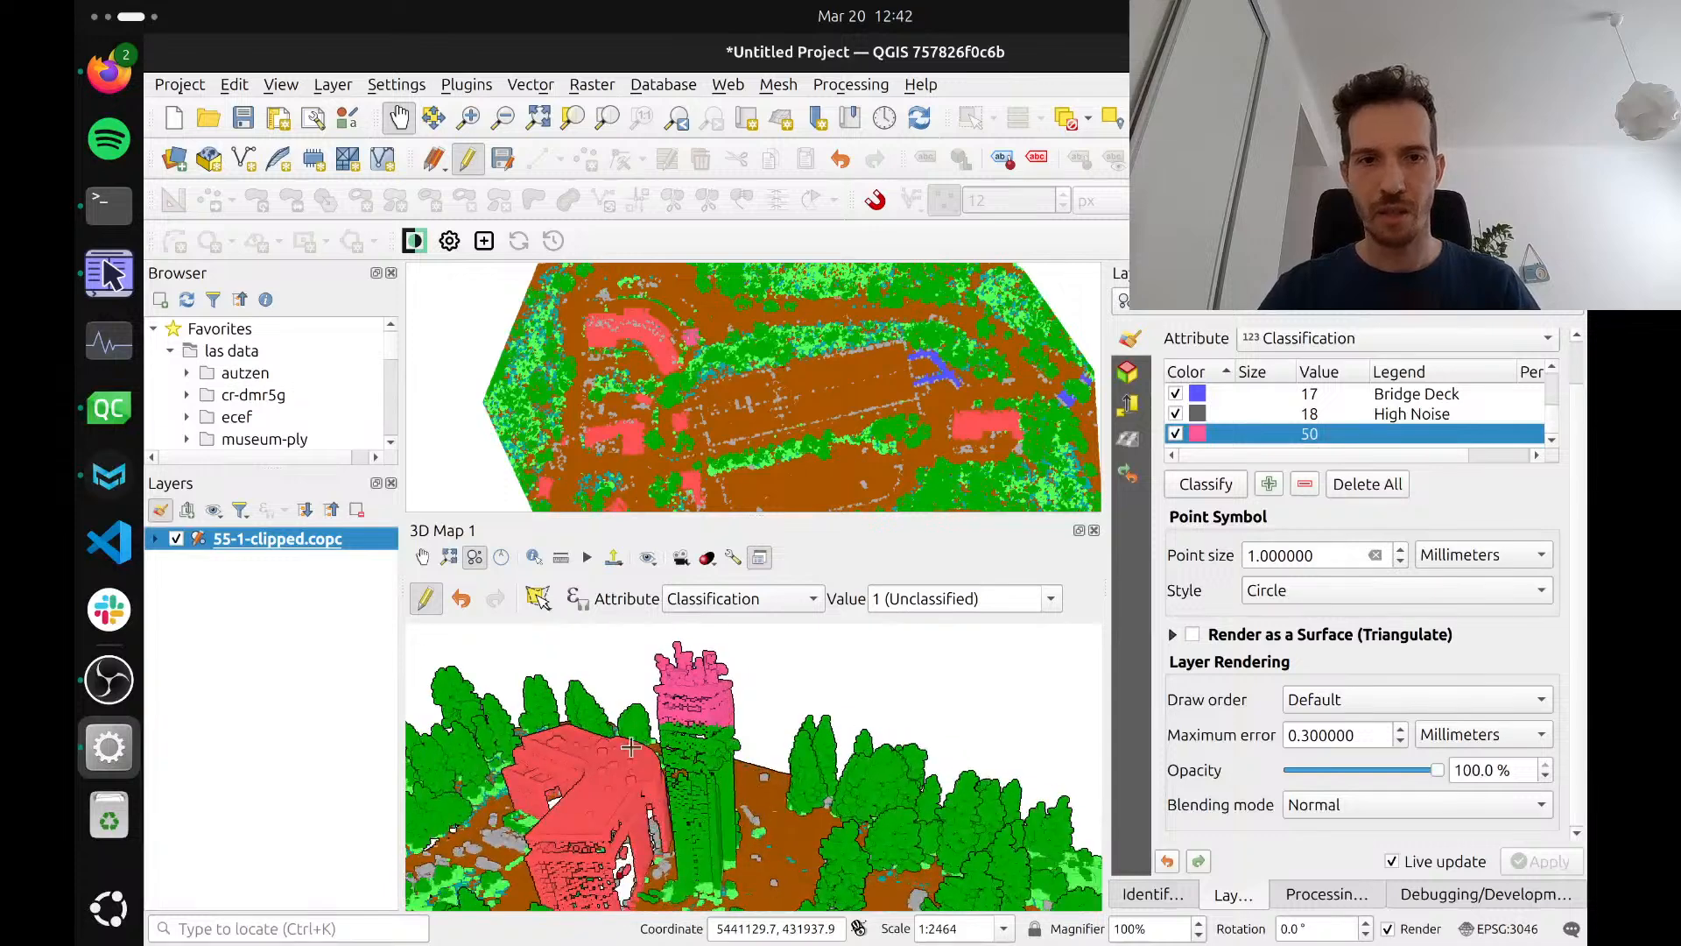
left_click(461, 598)
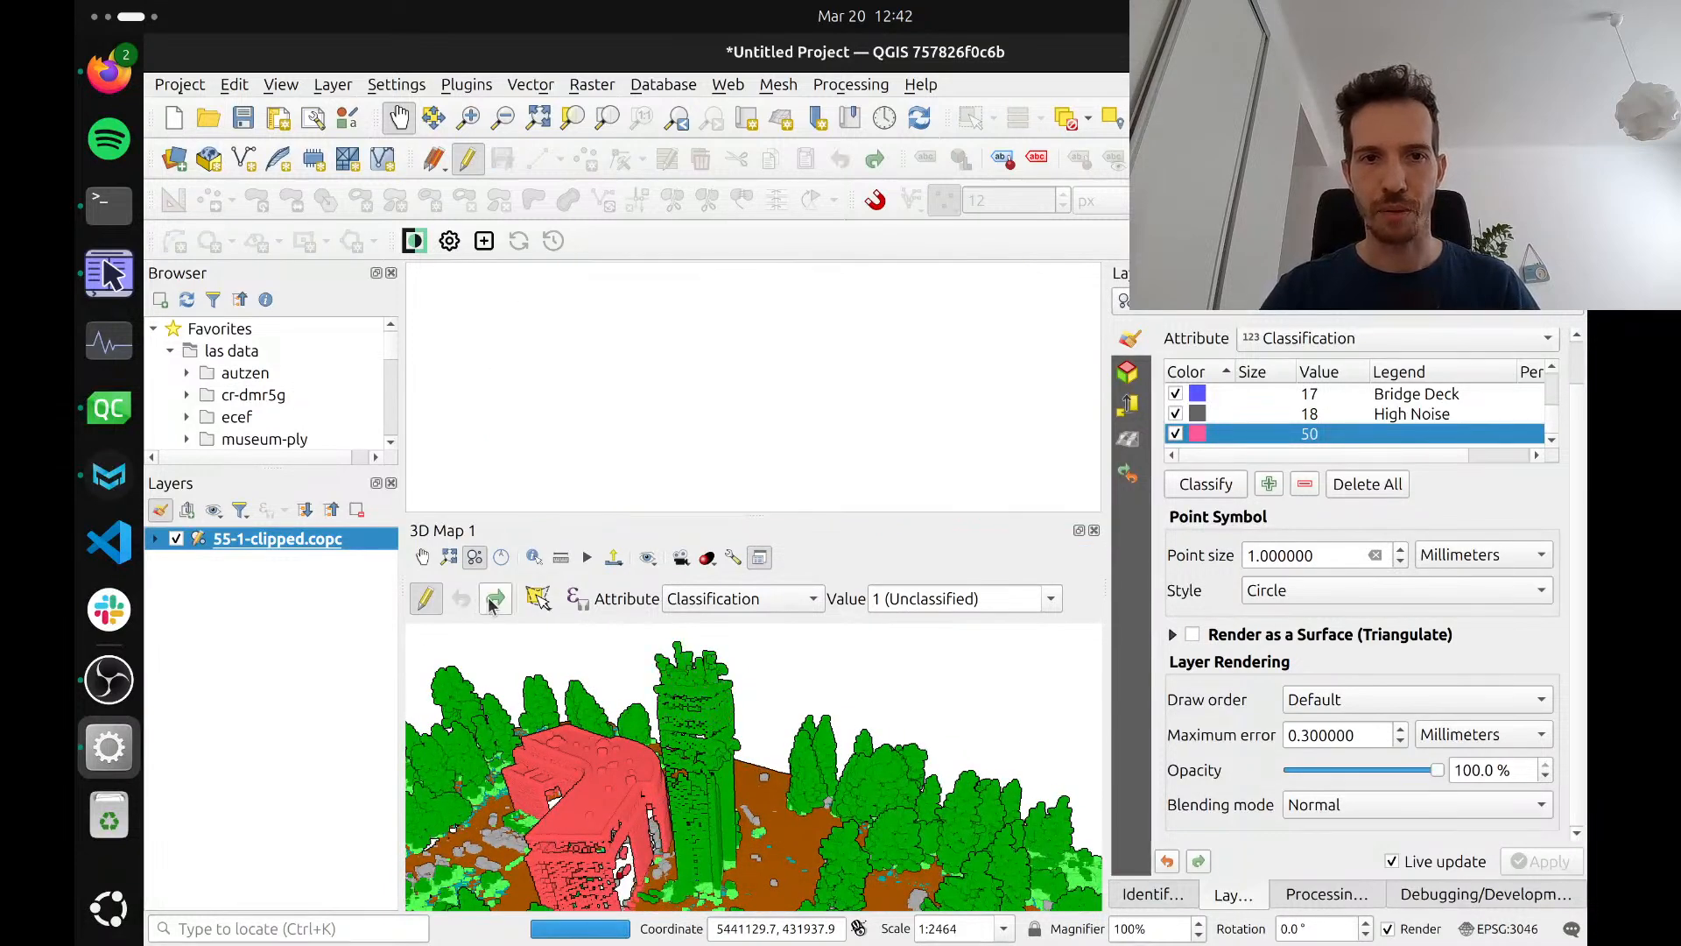
left_click(493, 600)
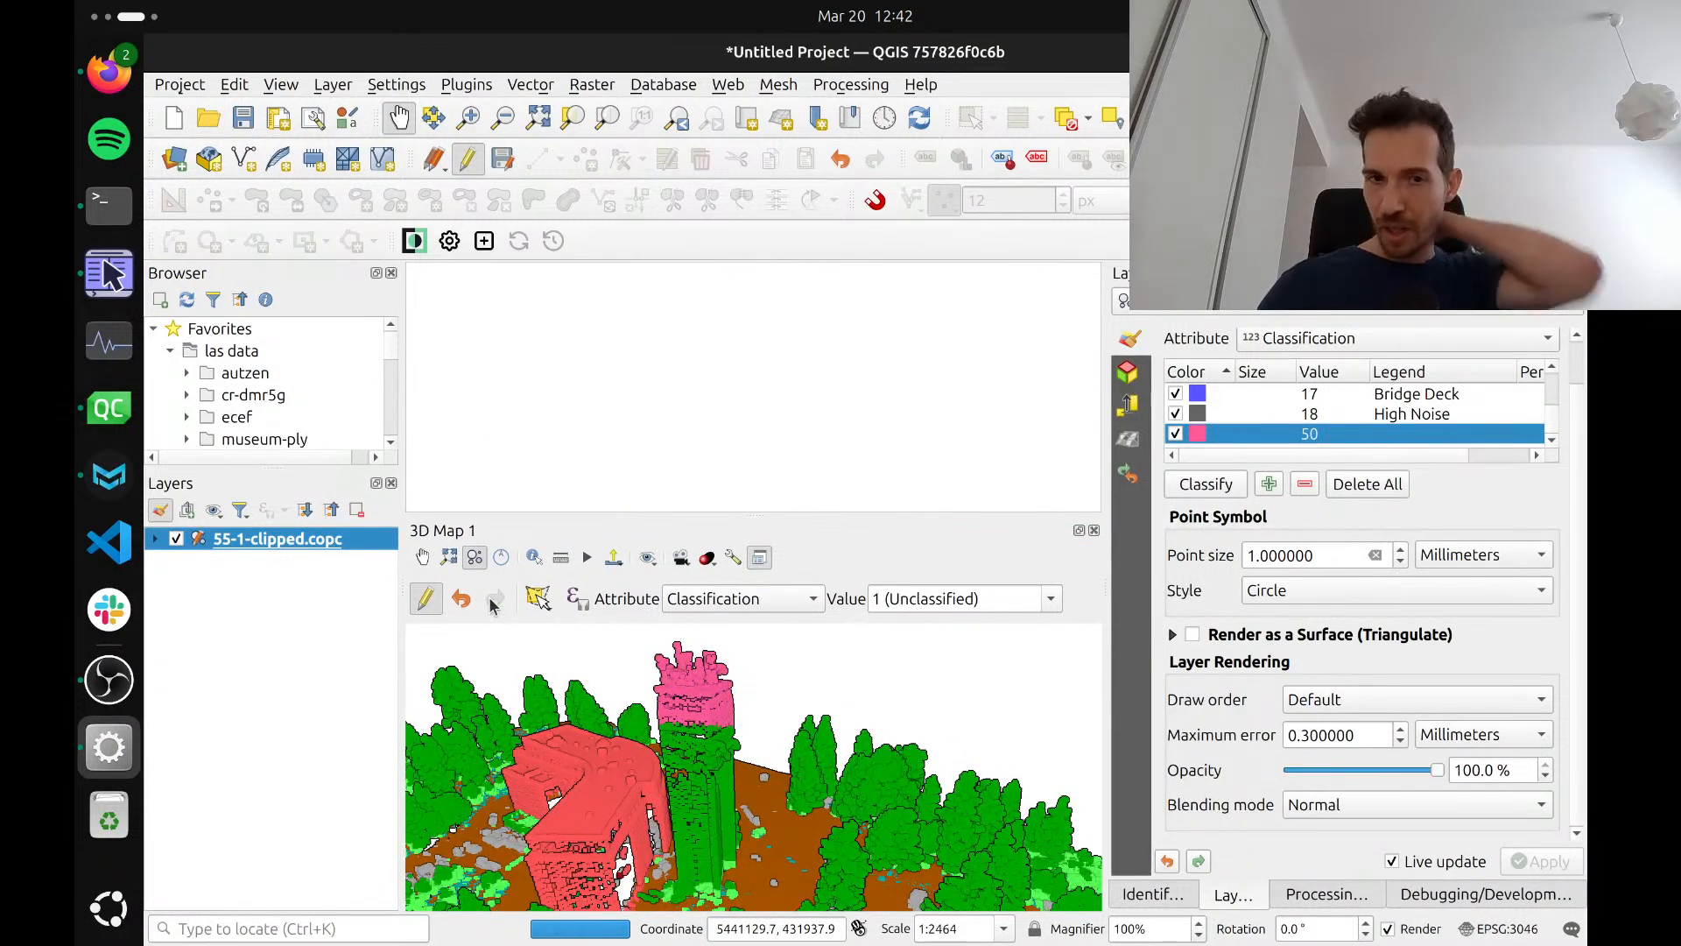
left_click_drag(702, 833, 745, 840)
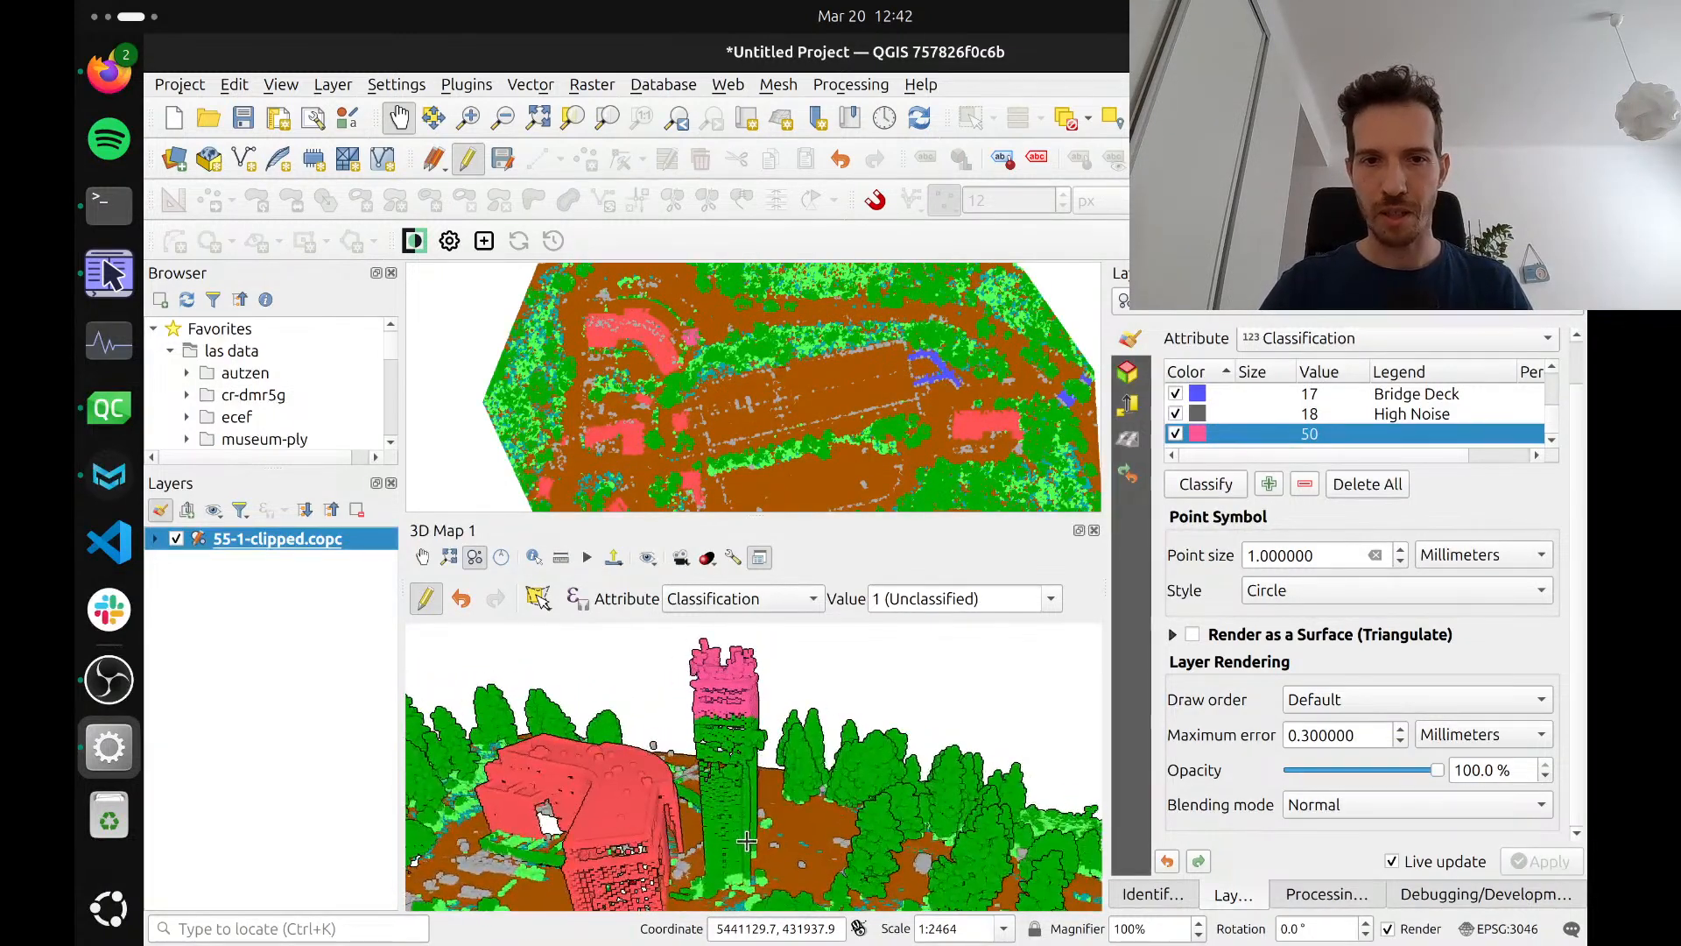
Try reclassifying the whole tower as 1 (Unclassified) by drawing a selection polygon around it in the 3D map
left_click(546, 602)
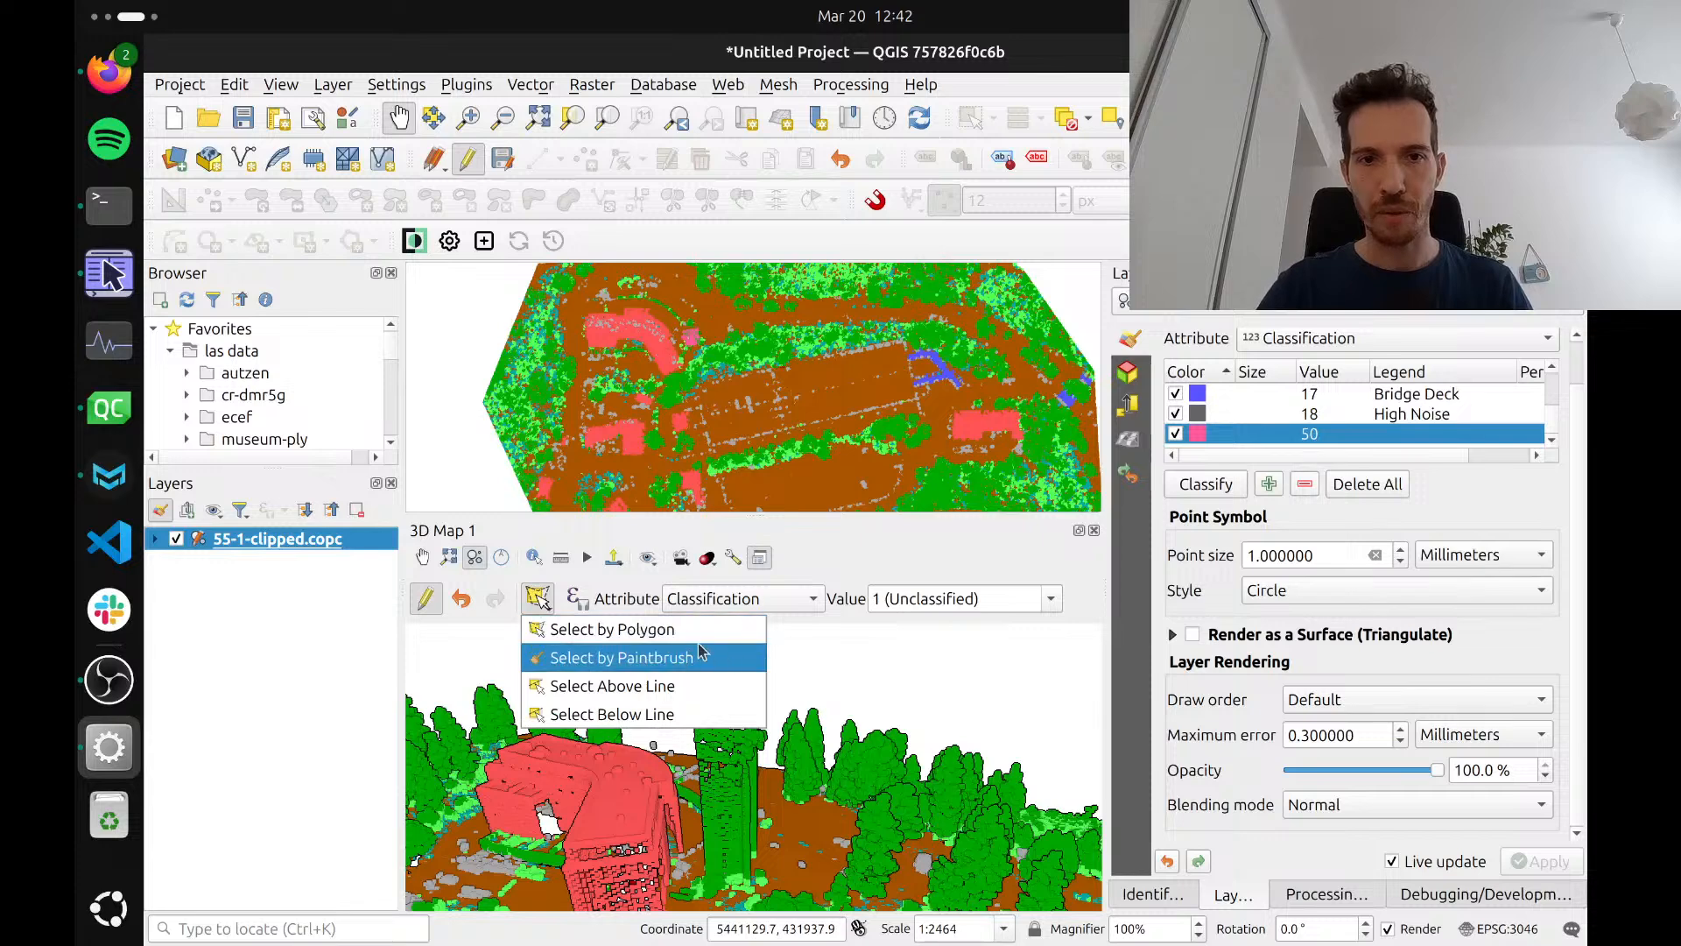
left_click(657, 632)
left_click(670, 632)
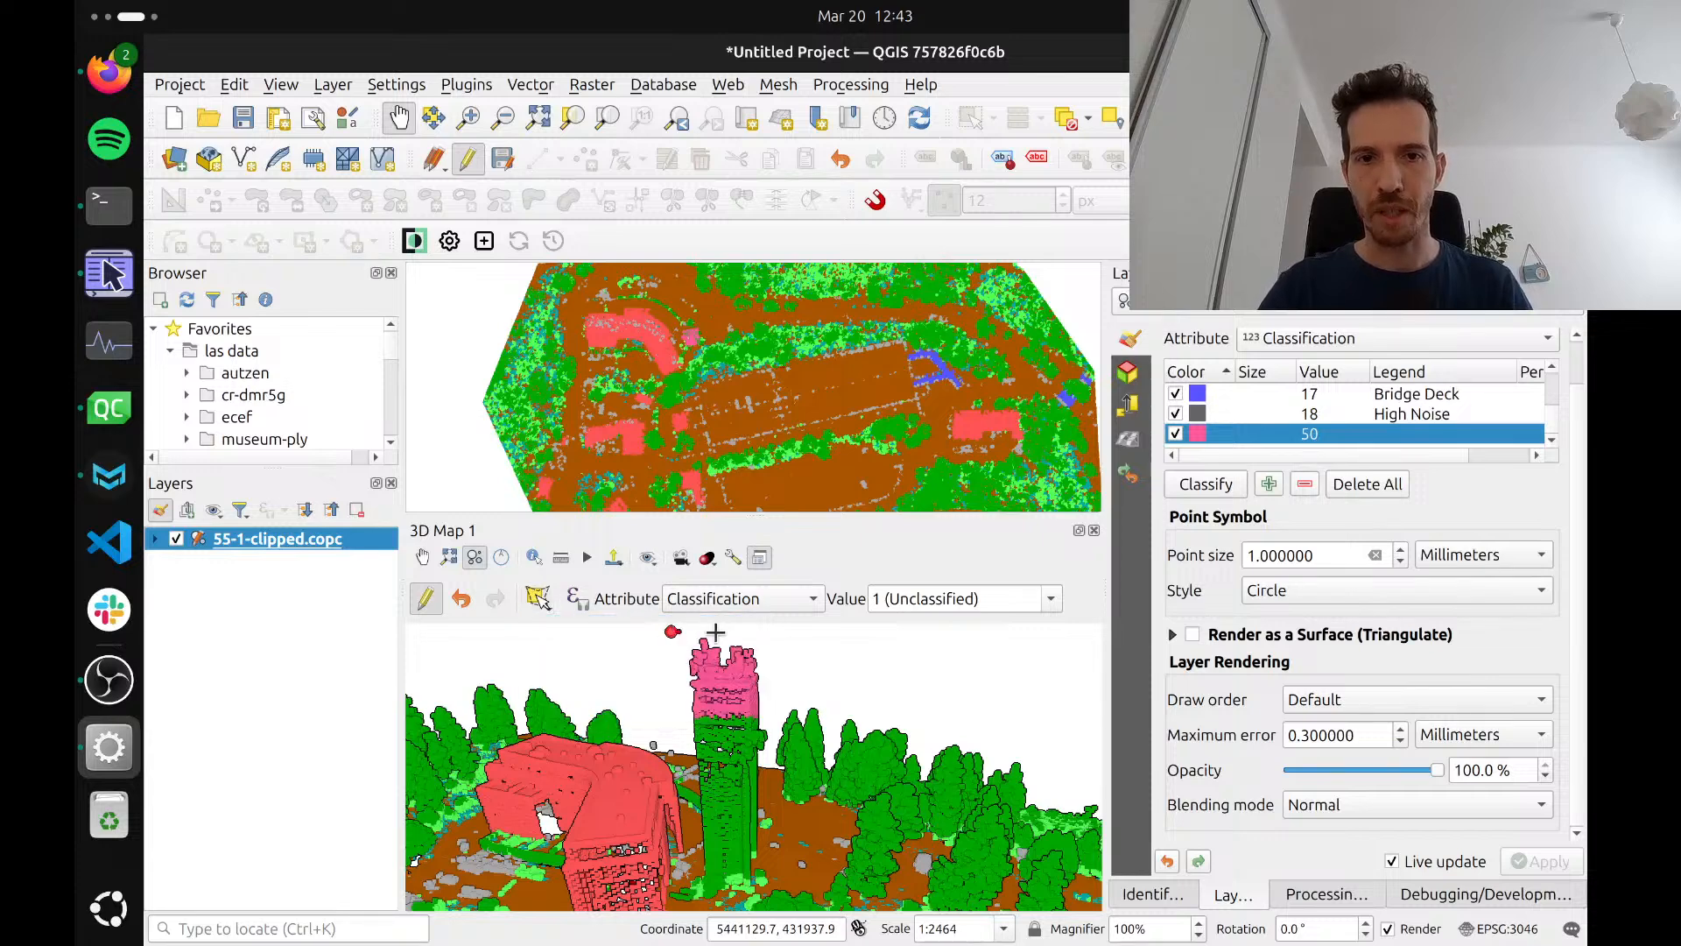
left_click(764, 634)
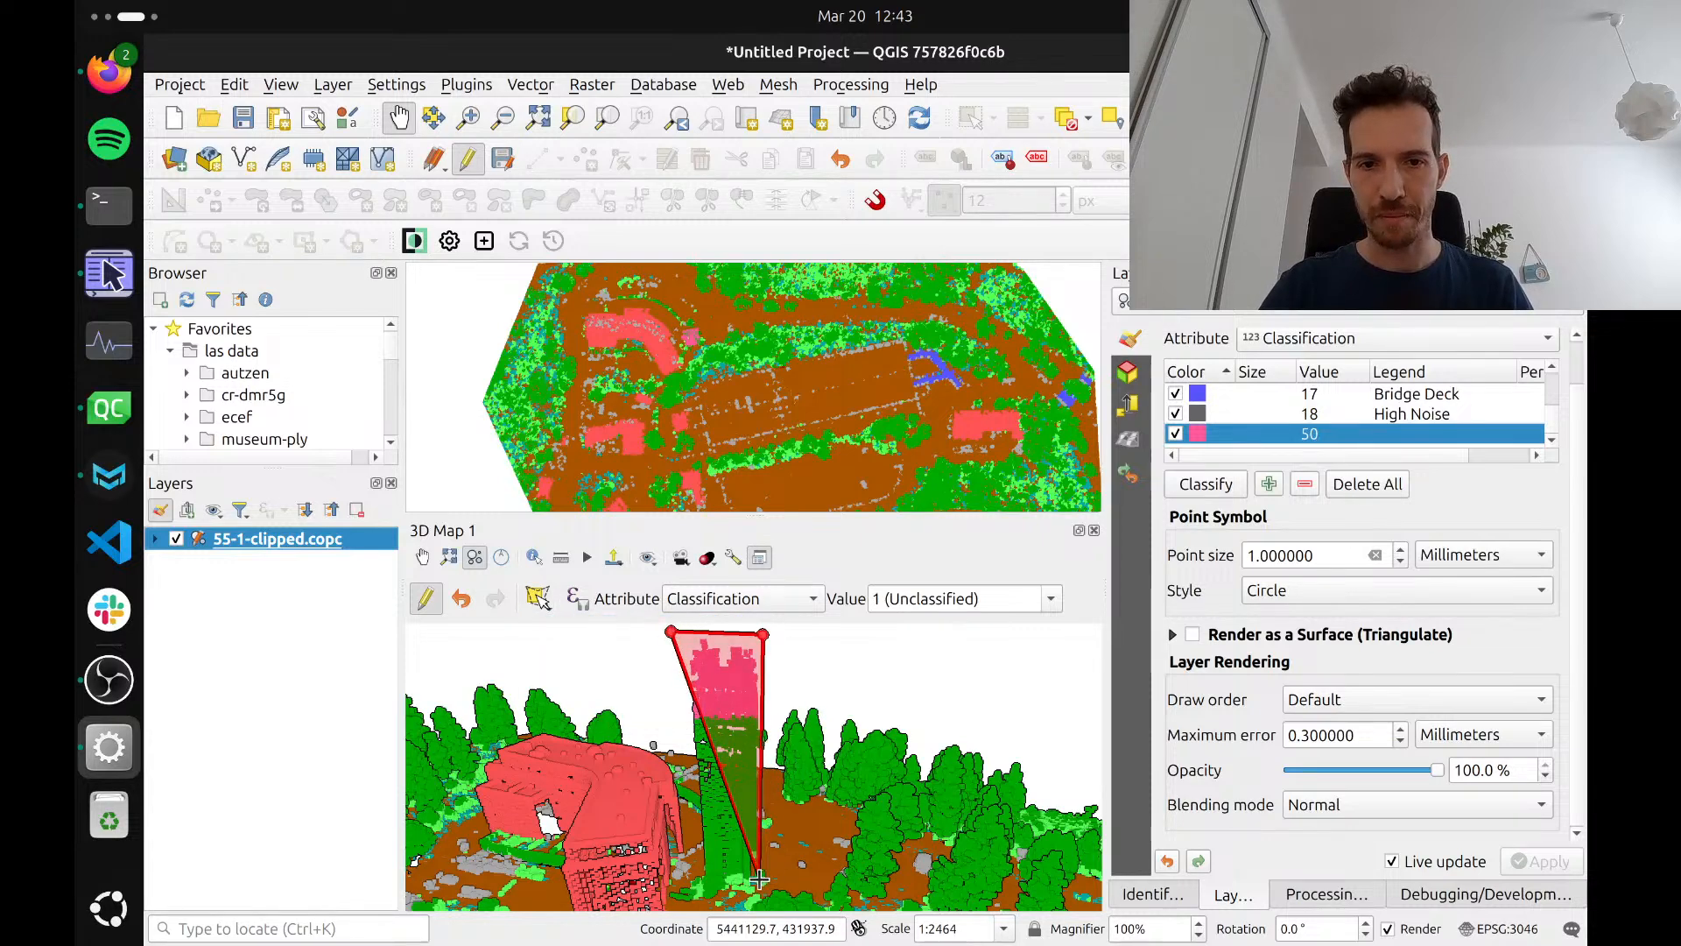
left_click(755, 878)
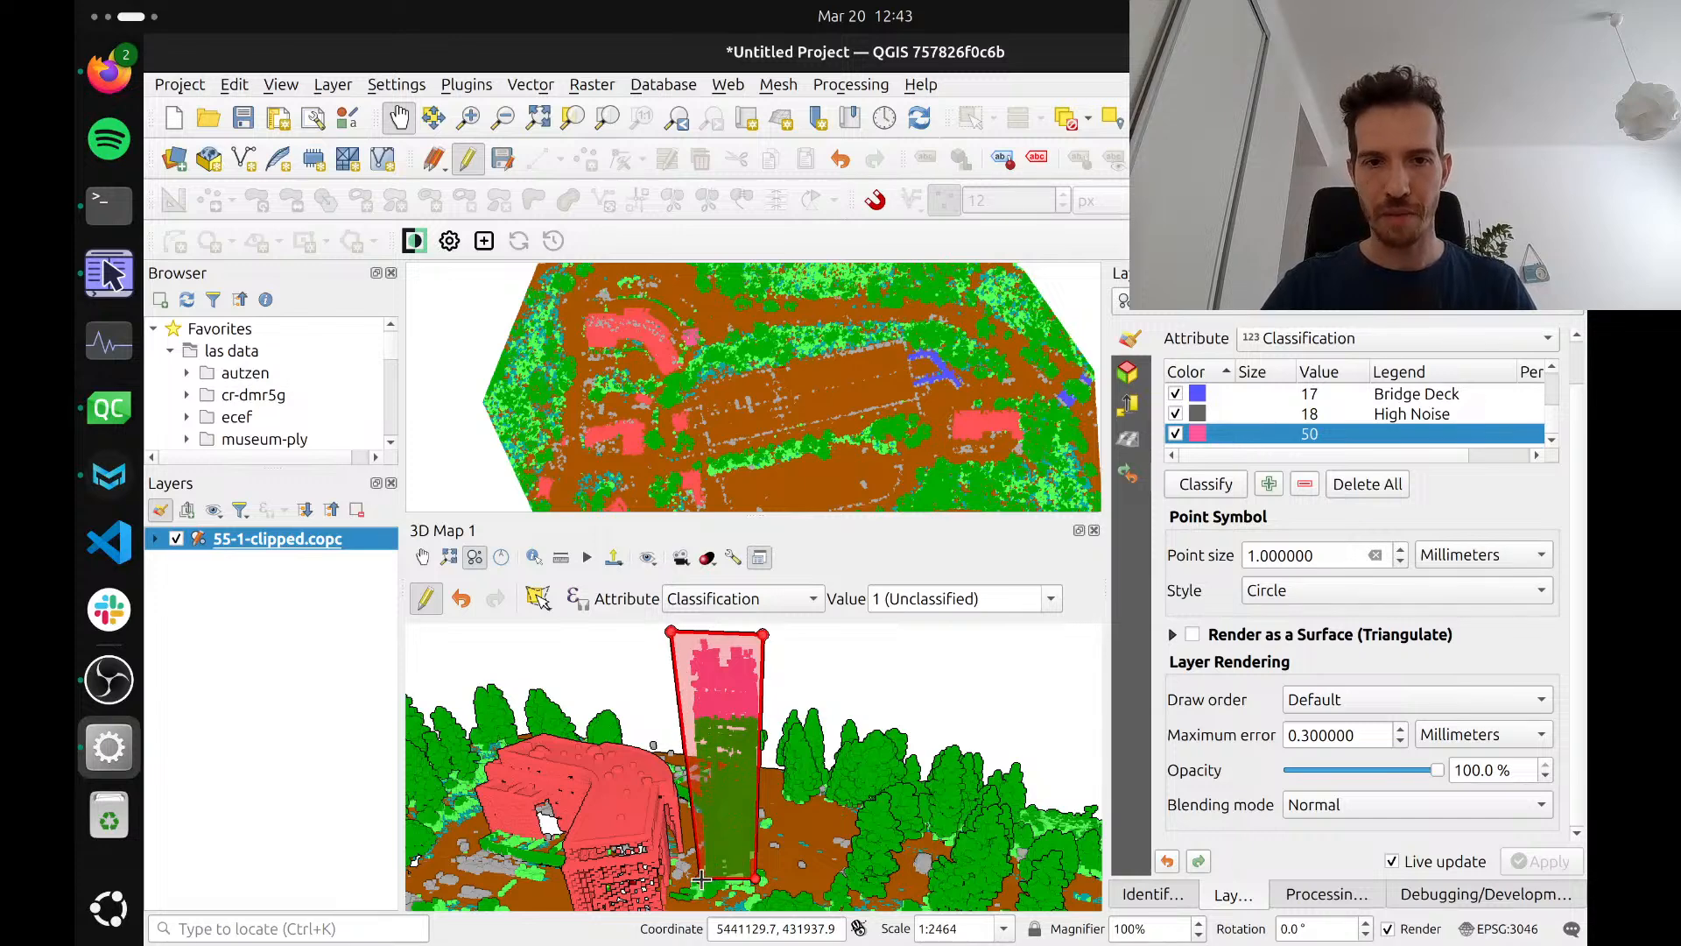
right_click(701, 879)
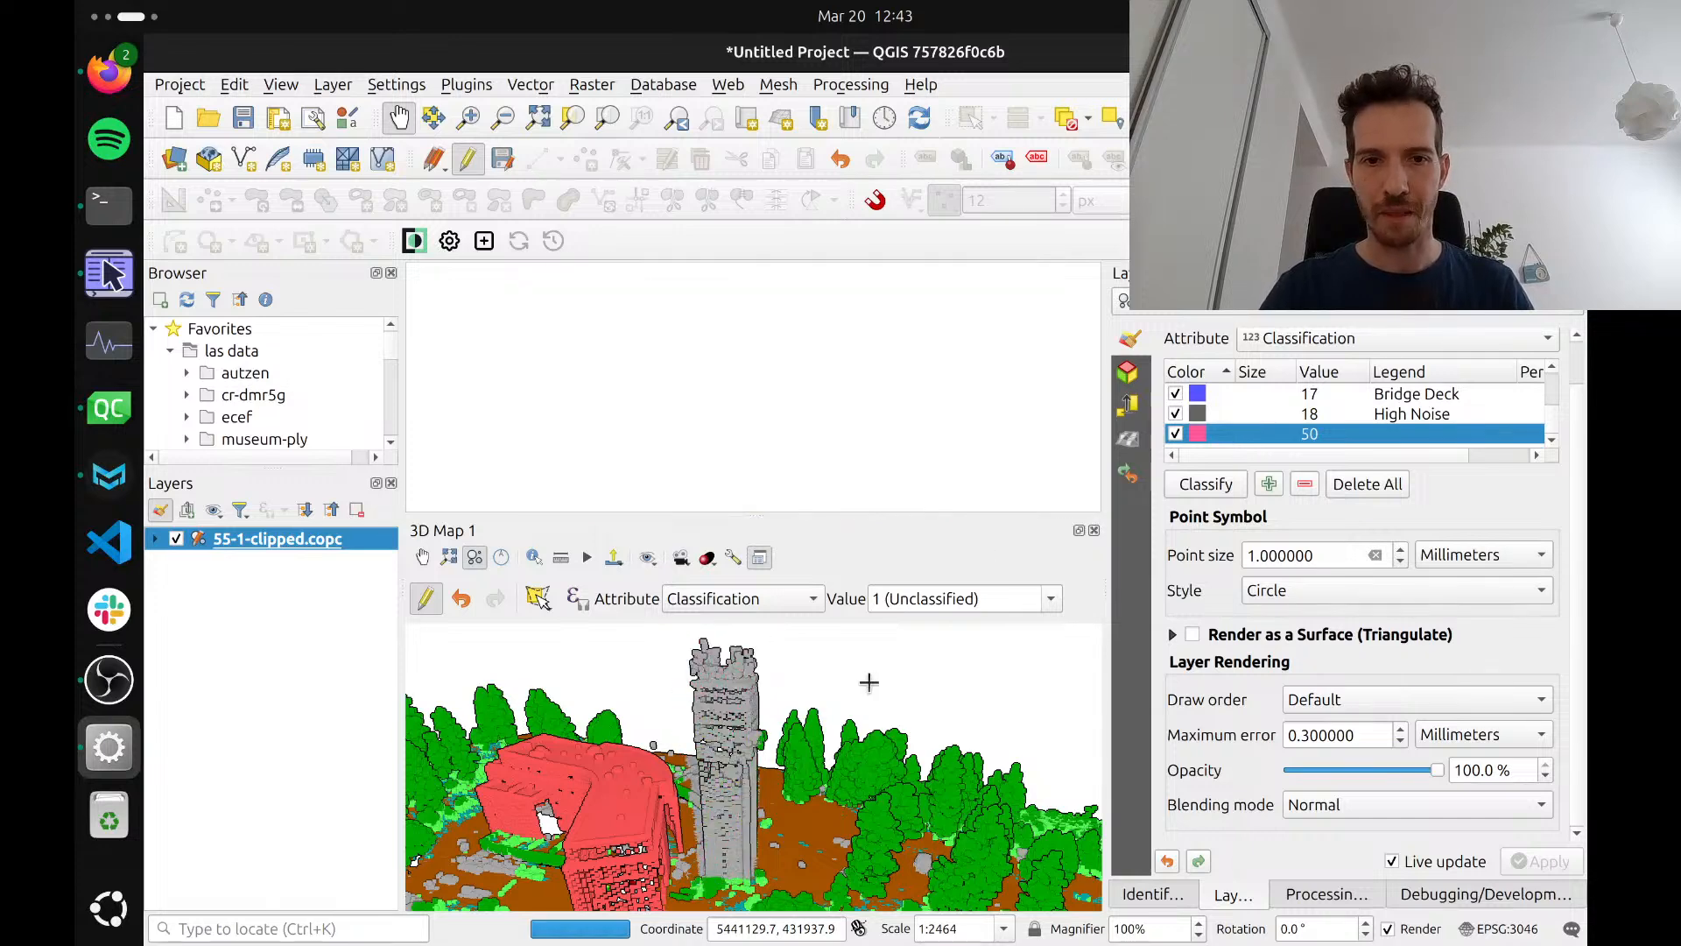
Try reclassifying the whole tower as 50 by drawing a selection polygon from its top down to its base
left_click(1054, 598)
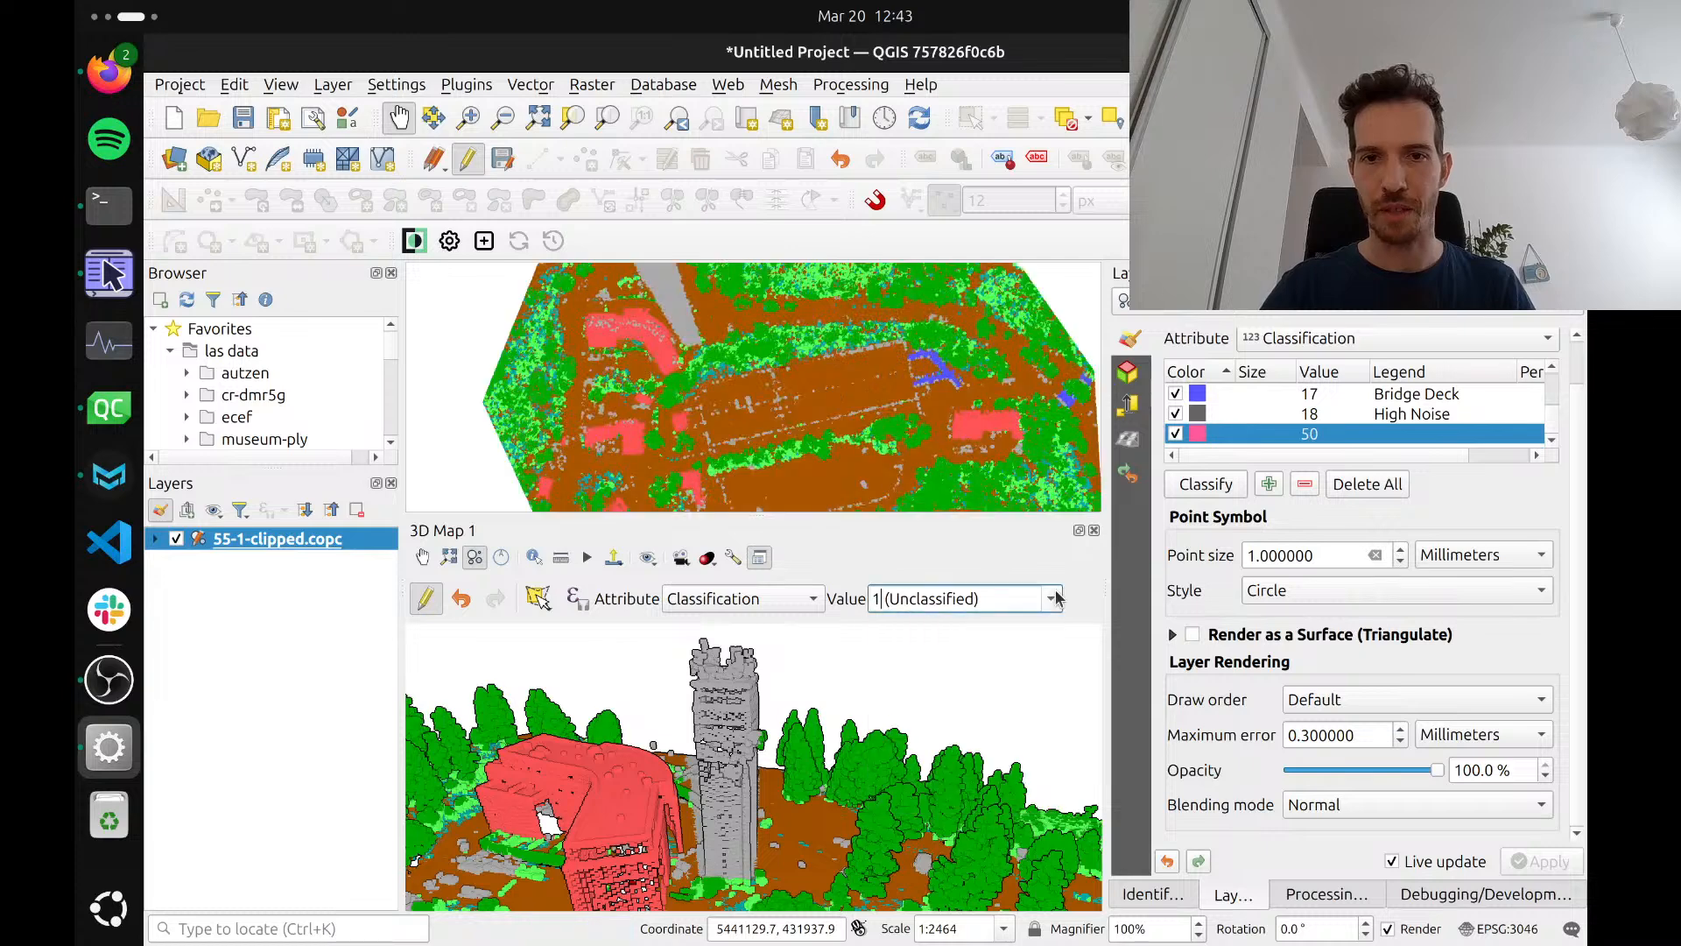
triple_click(1013, 588)
type("50 (")
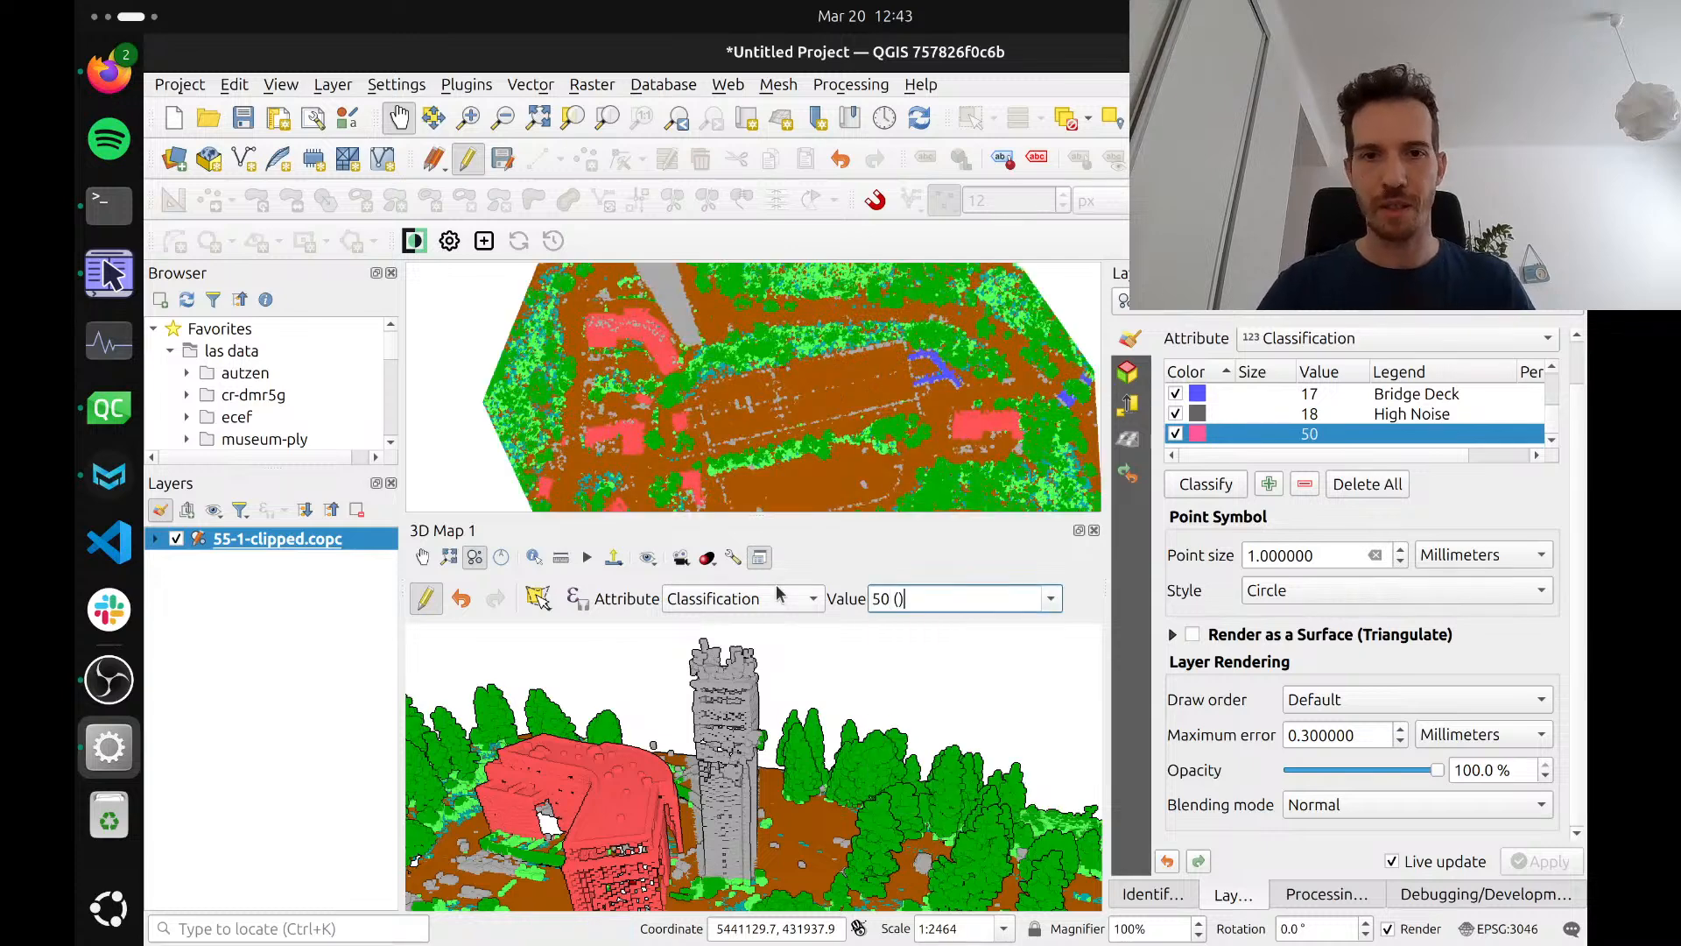
left_click(541, 601)
left_click(604, 624)
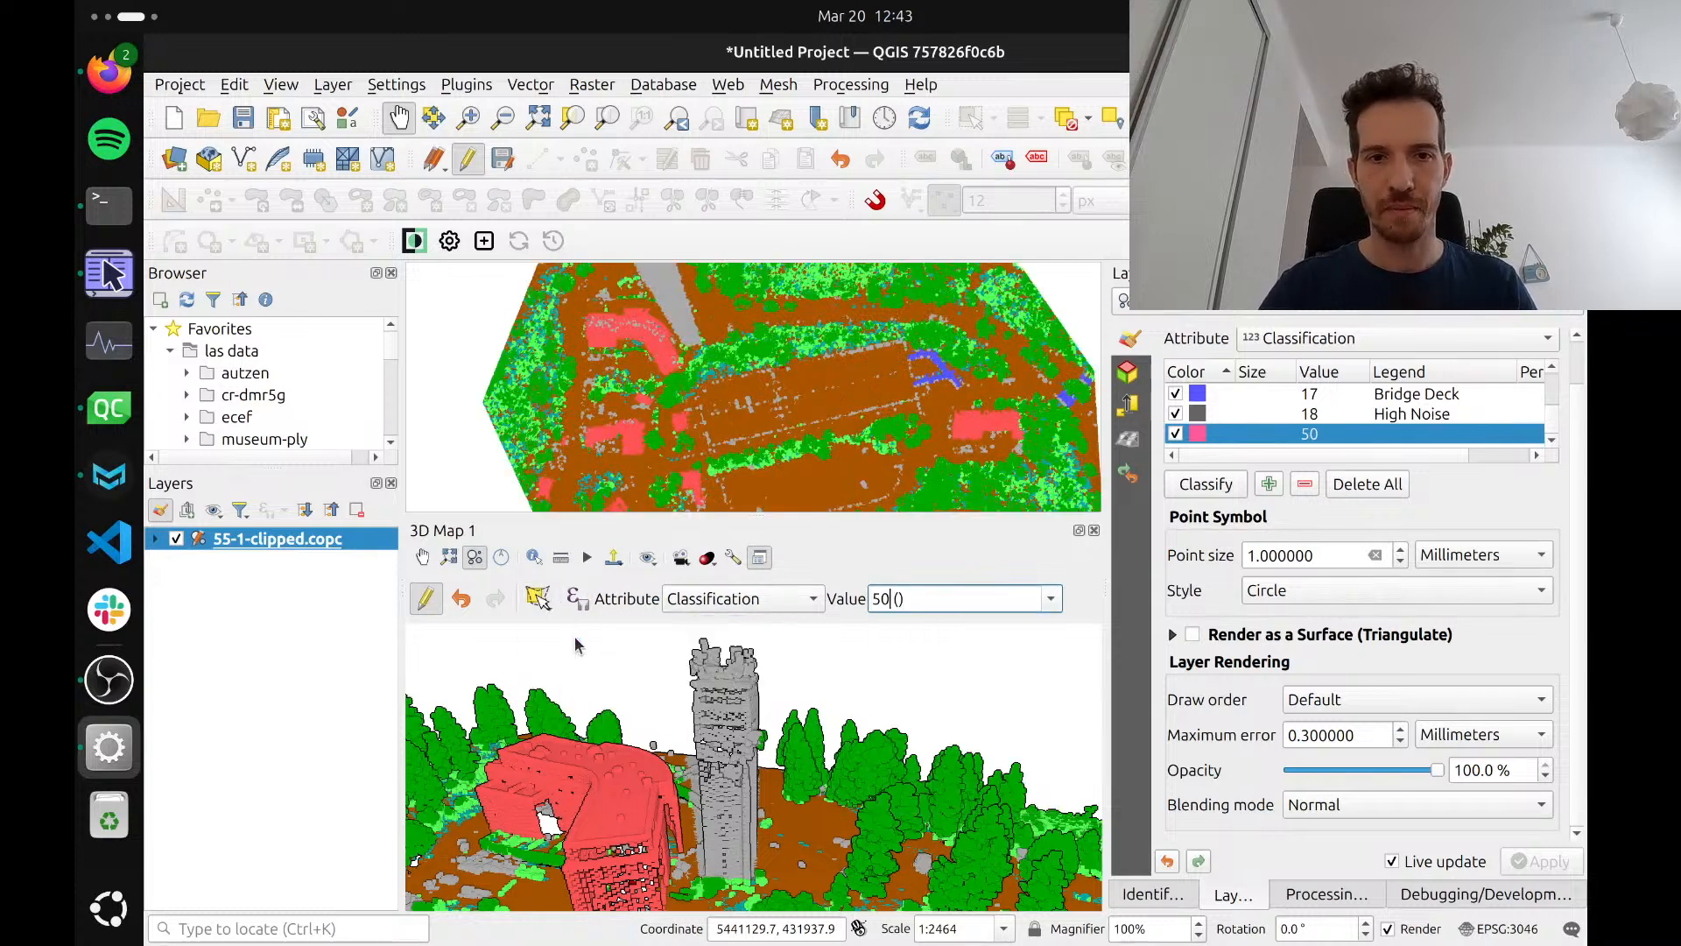
left_click(671, 630)
left_click(764, 631)
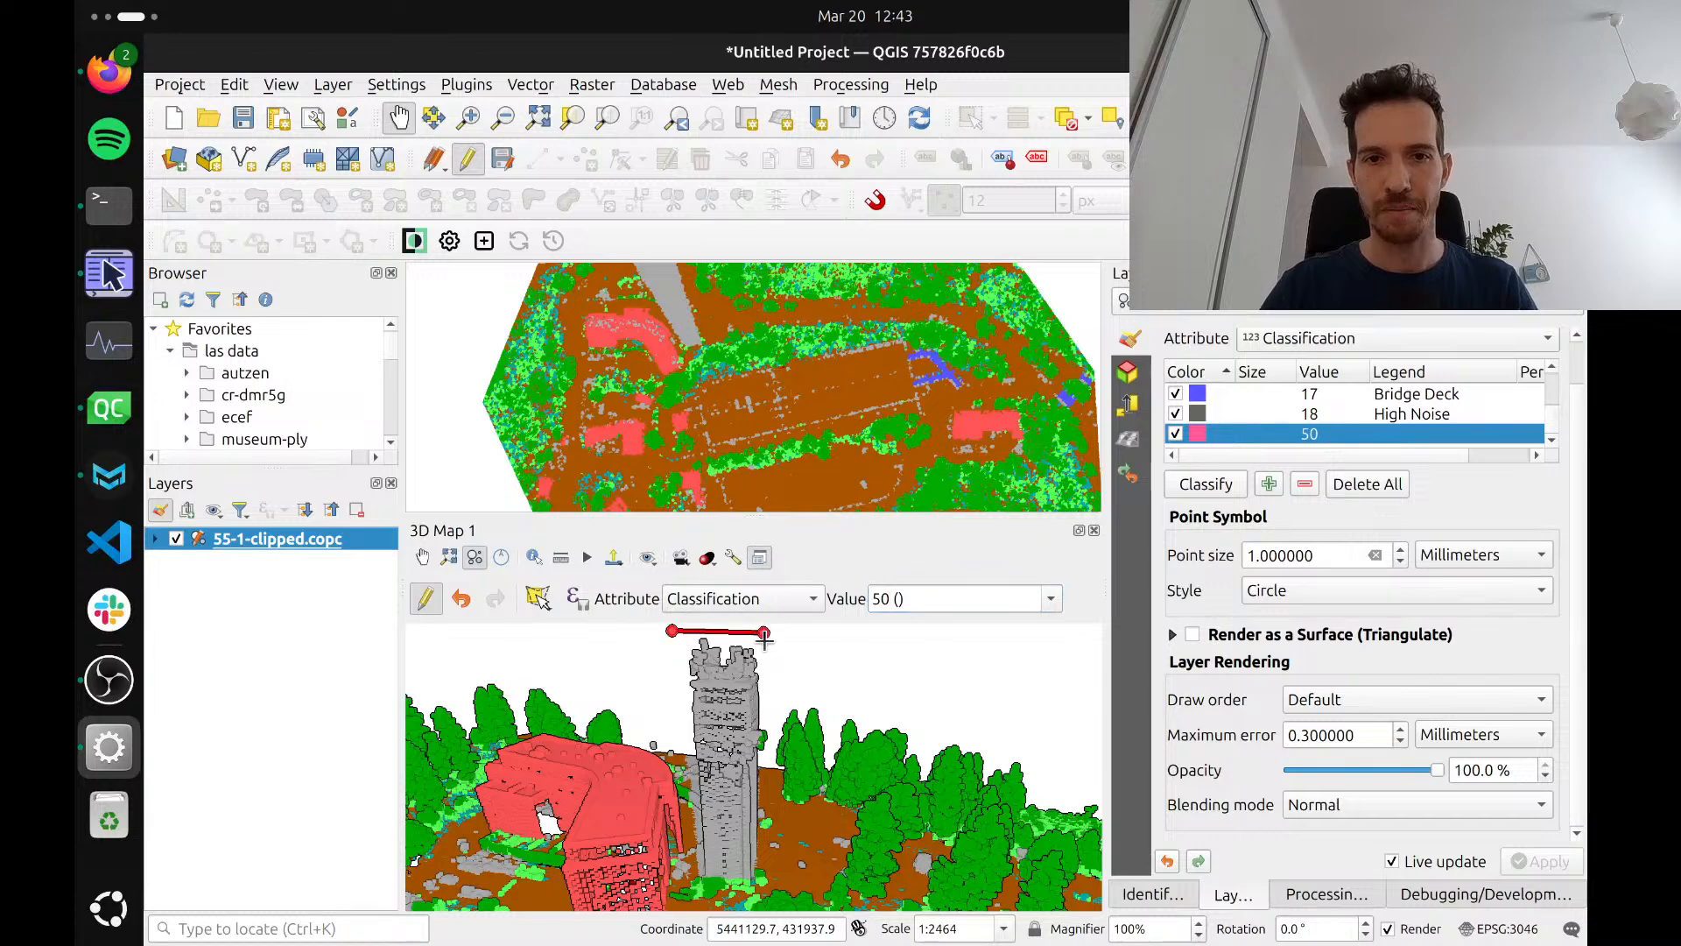
left_click(759, 873)
left_click(693, 875)
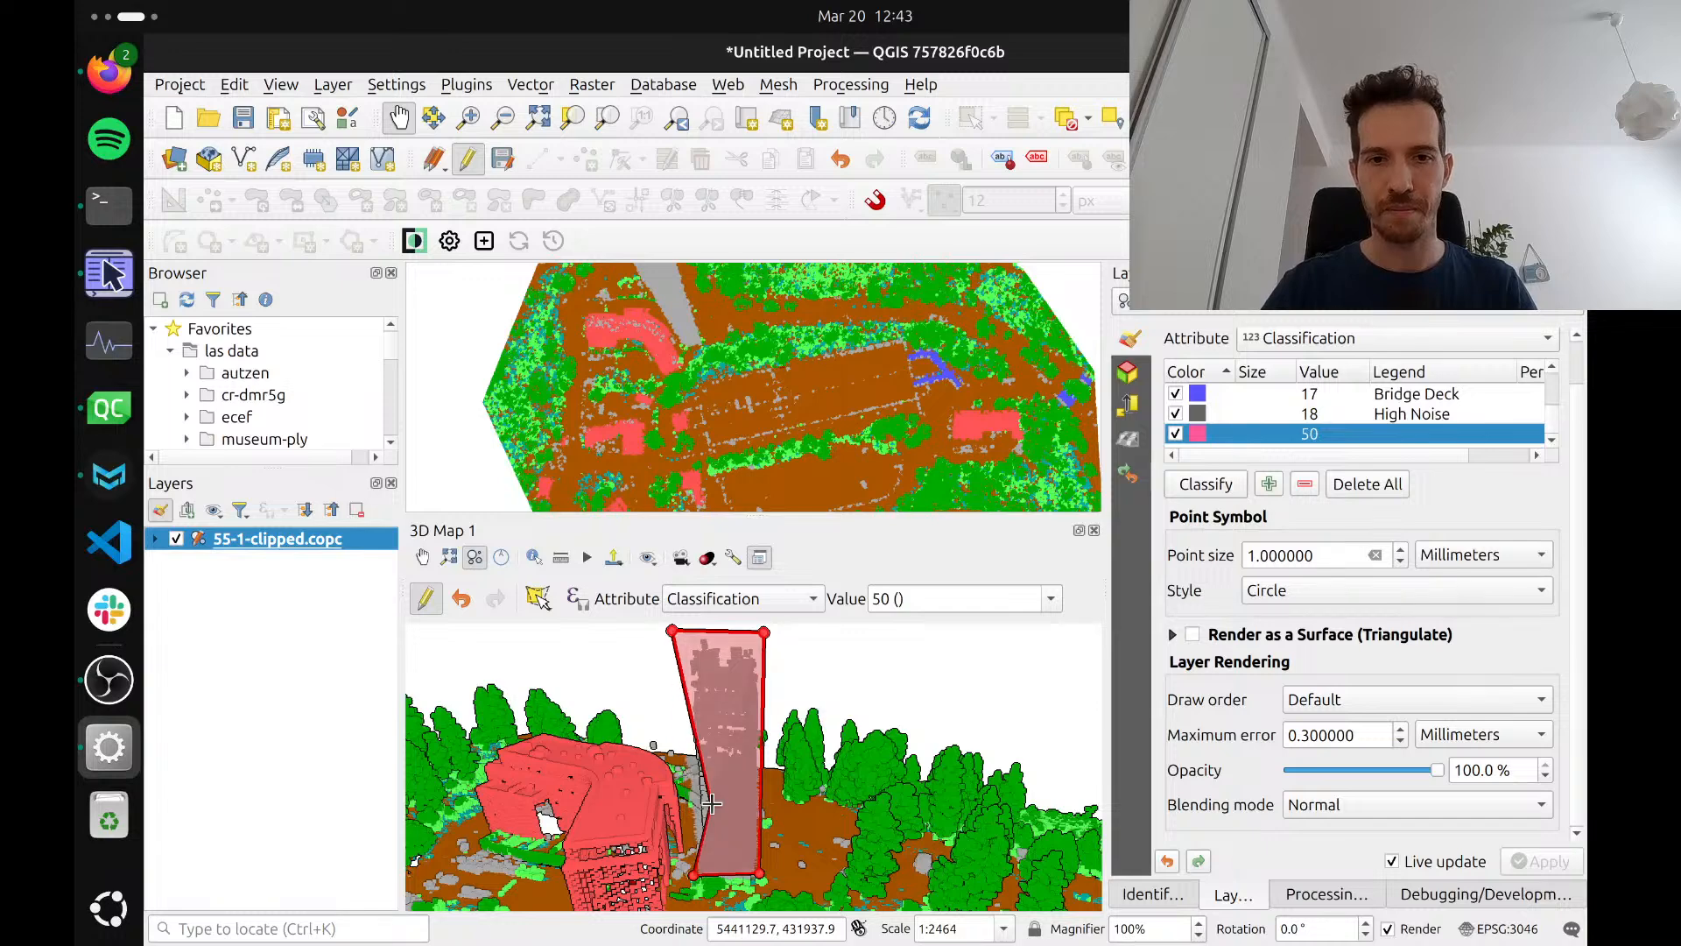
right_click(686, 736)
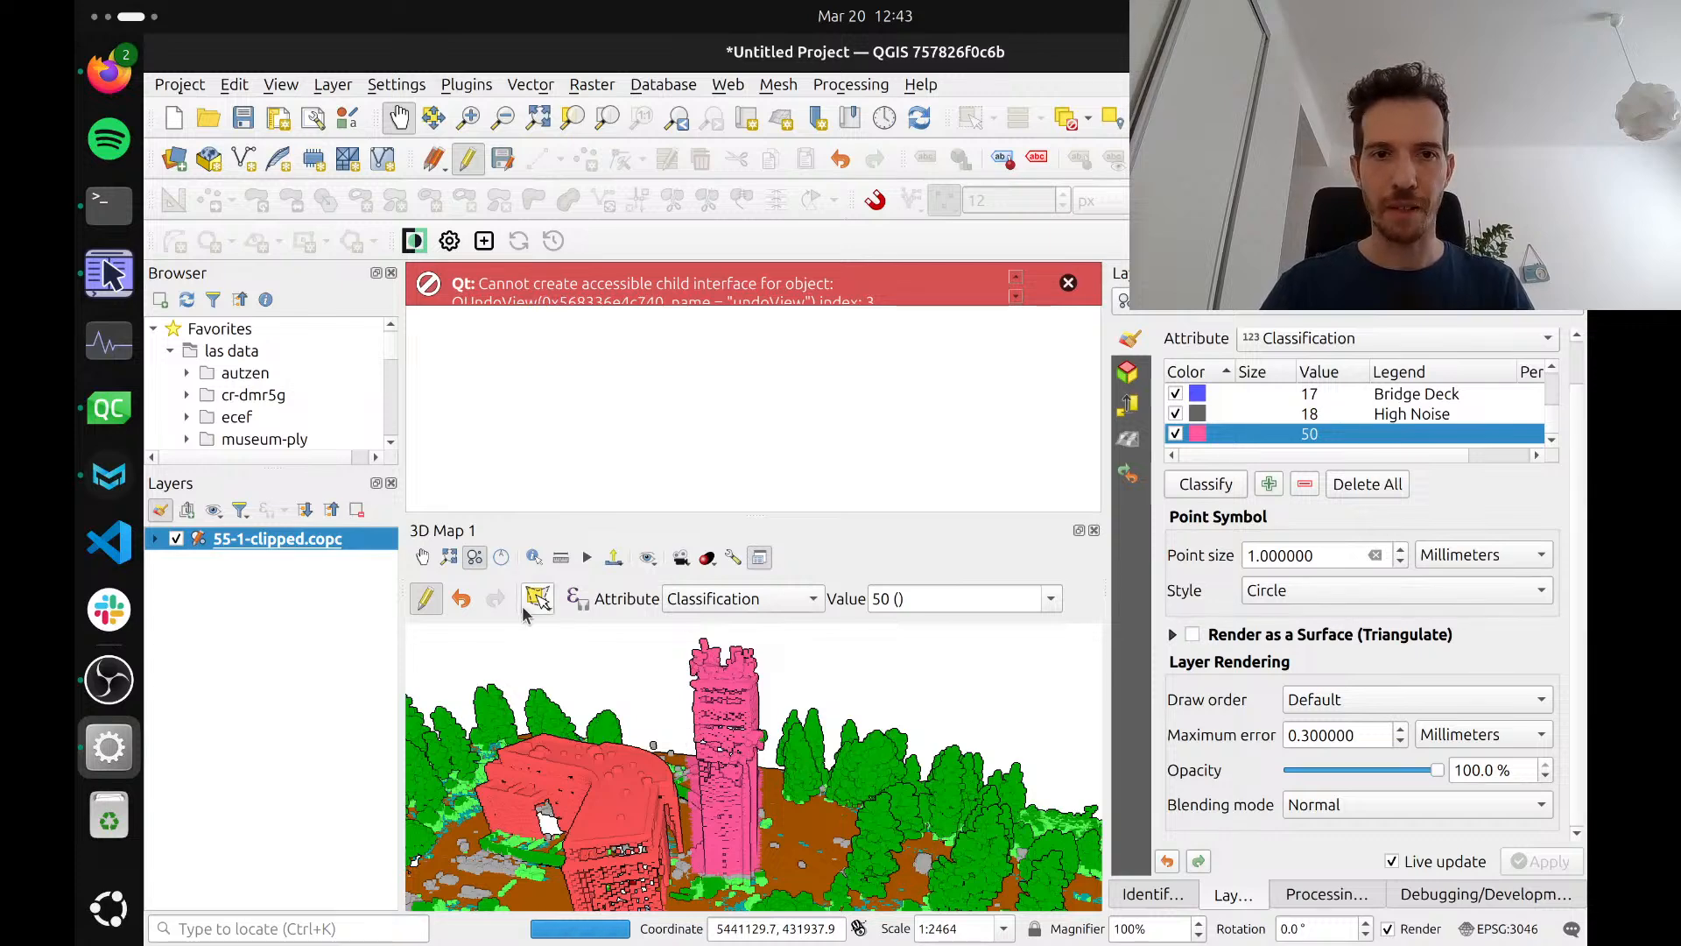
Examine the pink tower and the points behind it from other angles in the 3D map
left_click(422, 556)
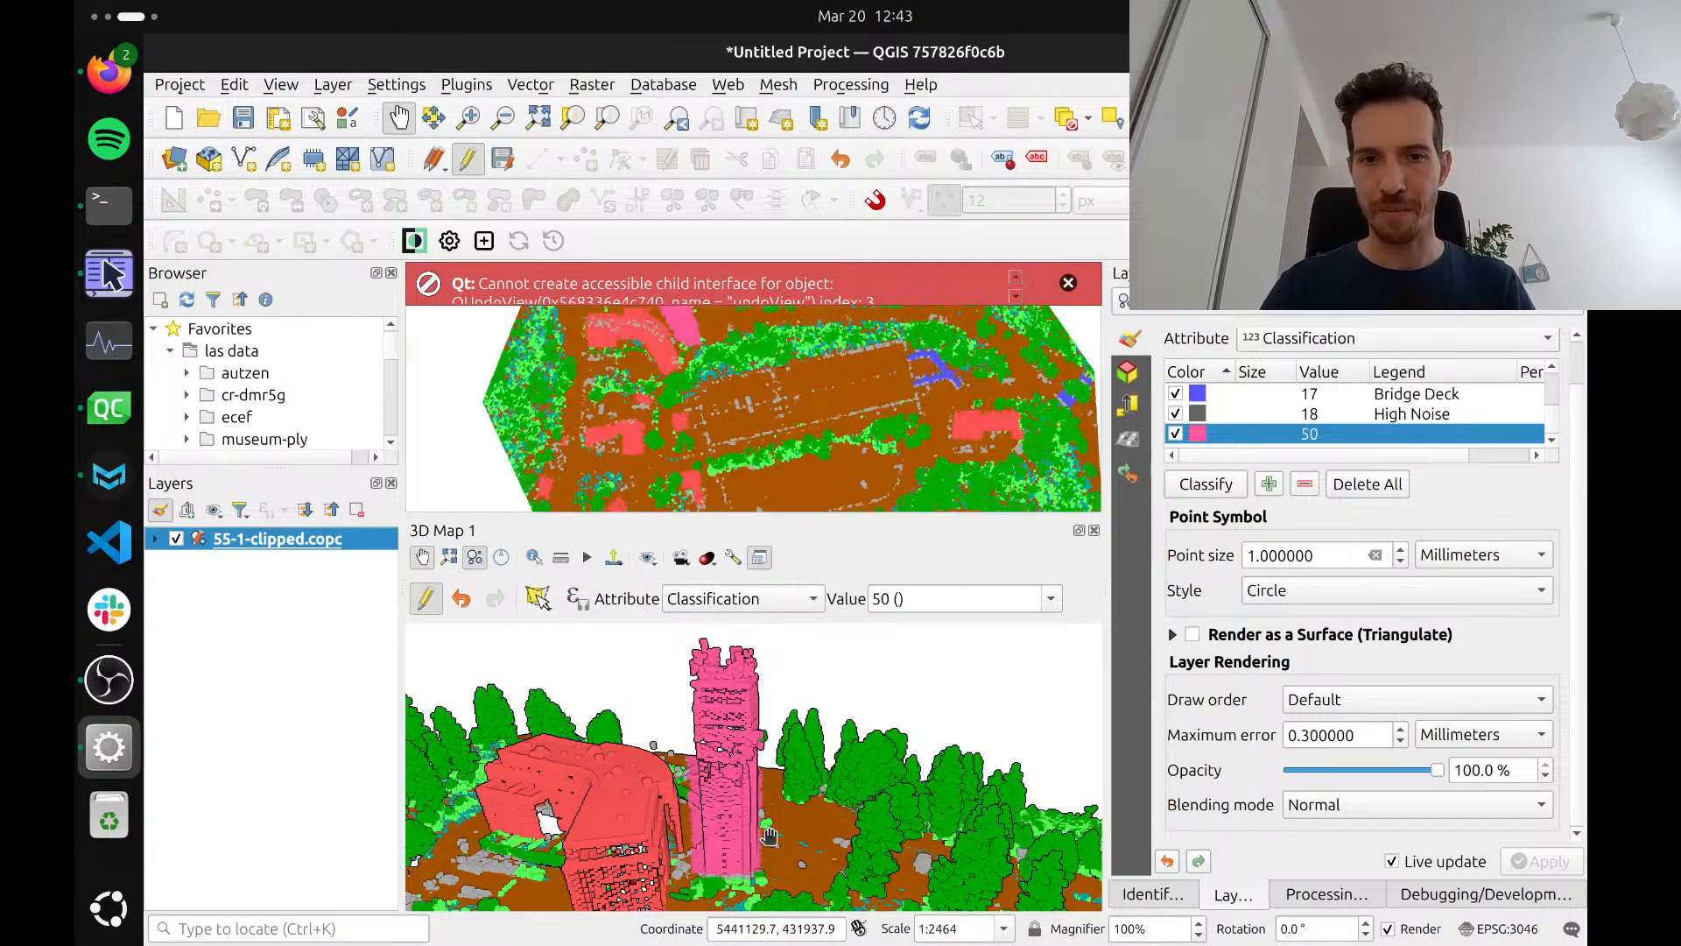
left_click_drag(764, 834, 781, 778)
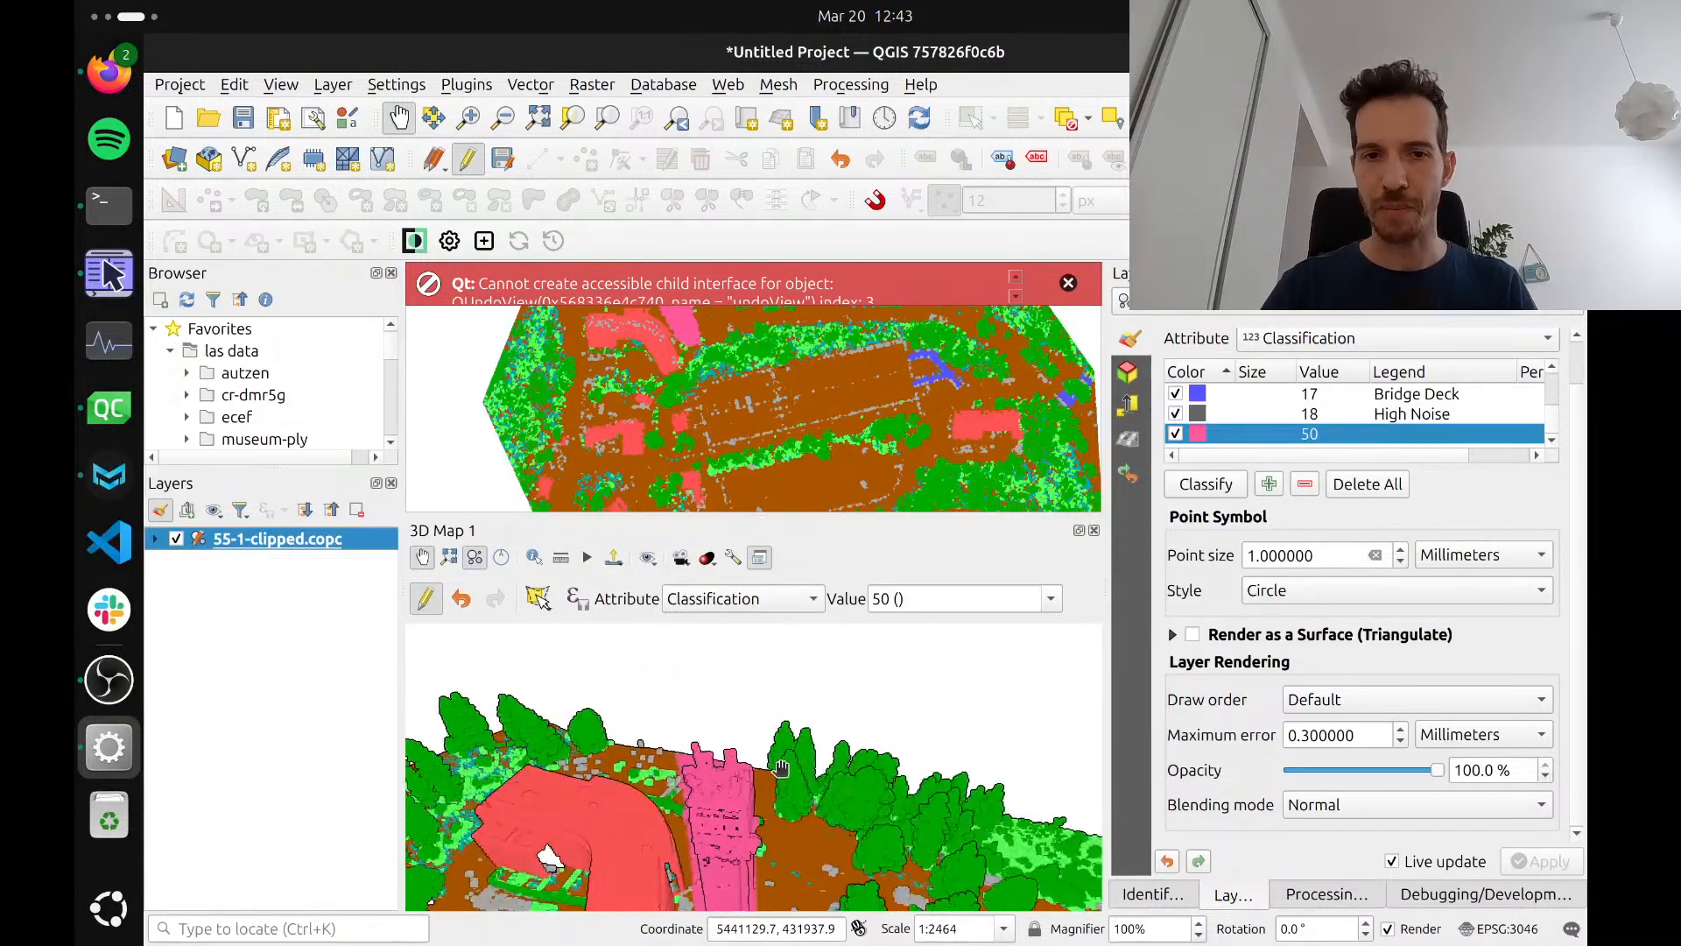
left_click_drag(801, 833, 604, 664)
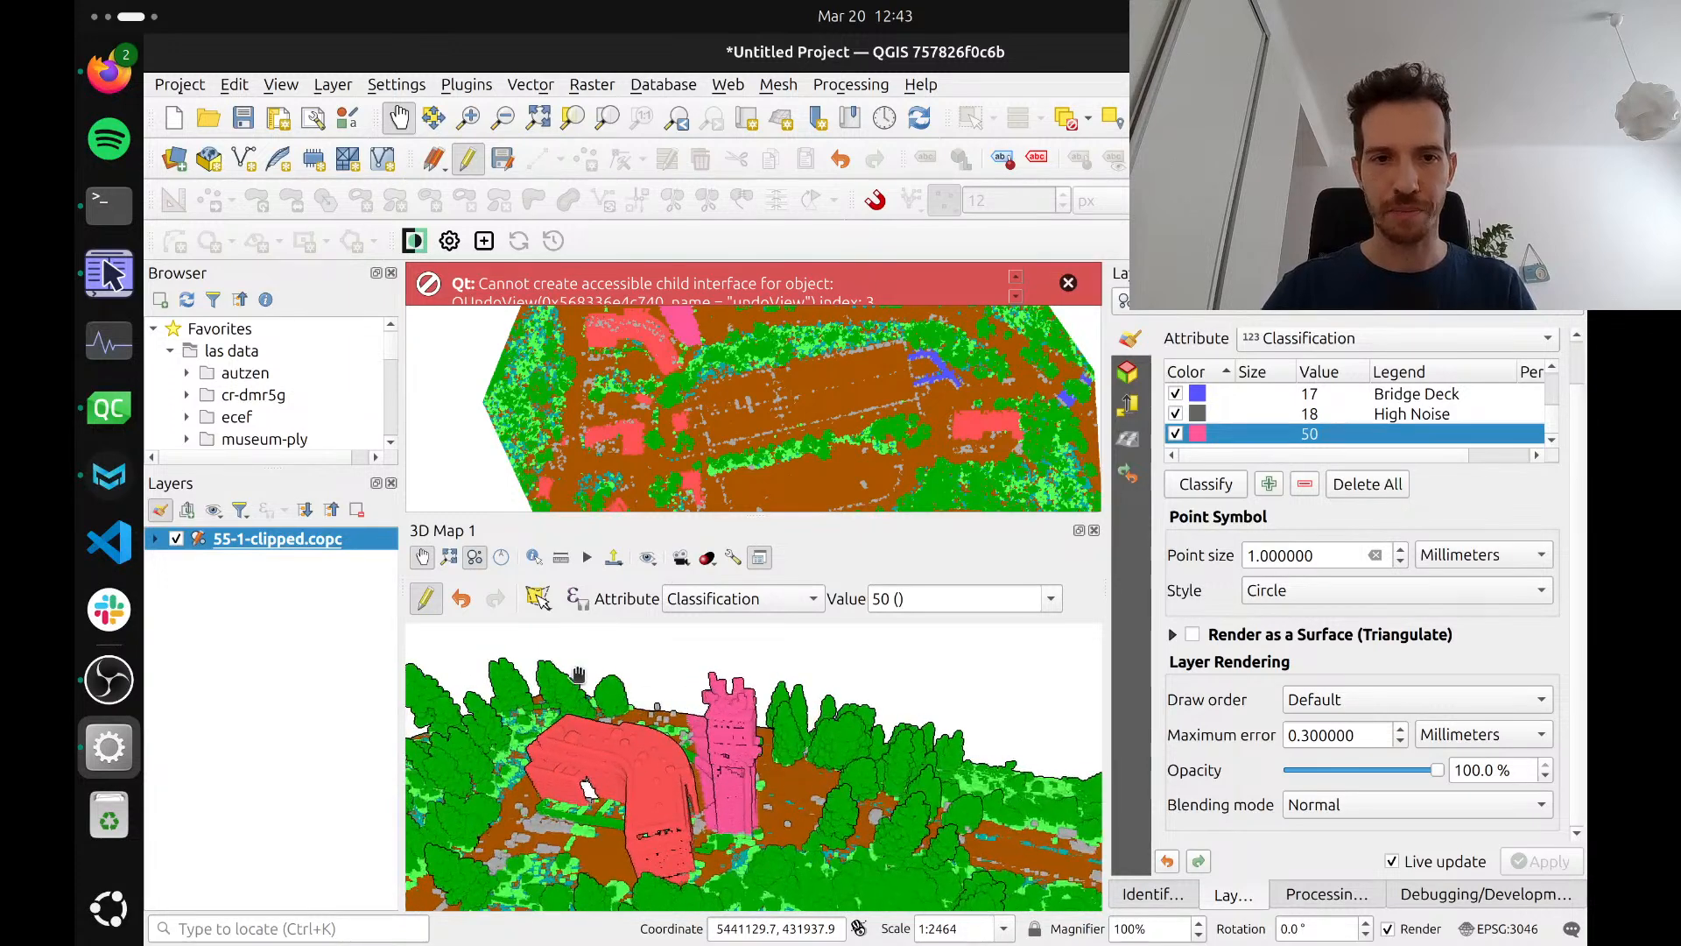
left_click_drag(606, 738, 615, 737)
Undo the last two tower reclassifications, view the tower from above and dismiss the Qt error message
left_click(461, 599)
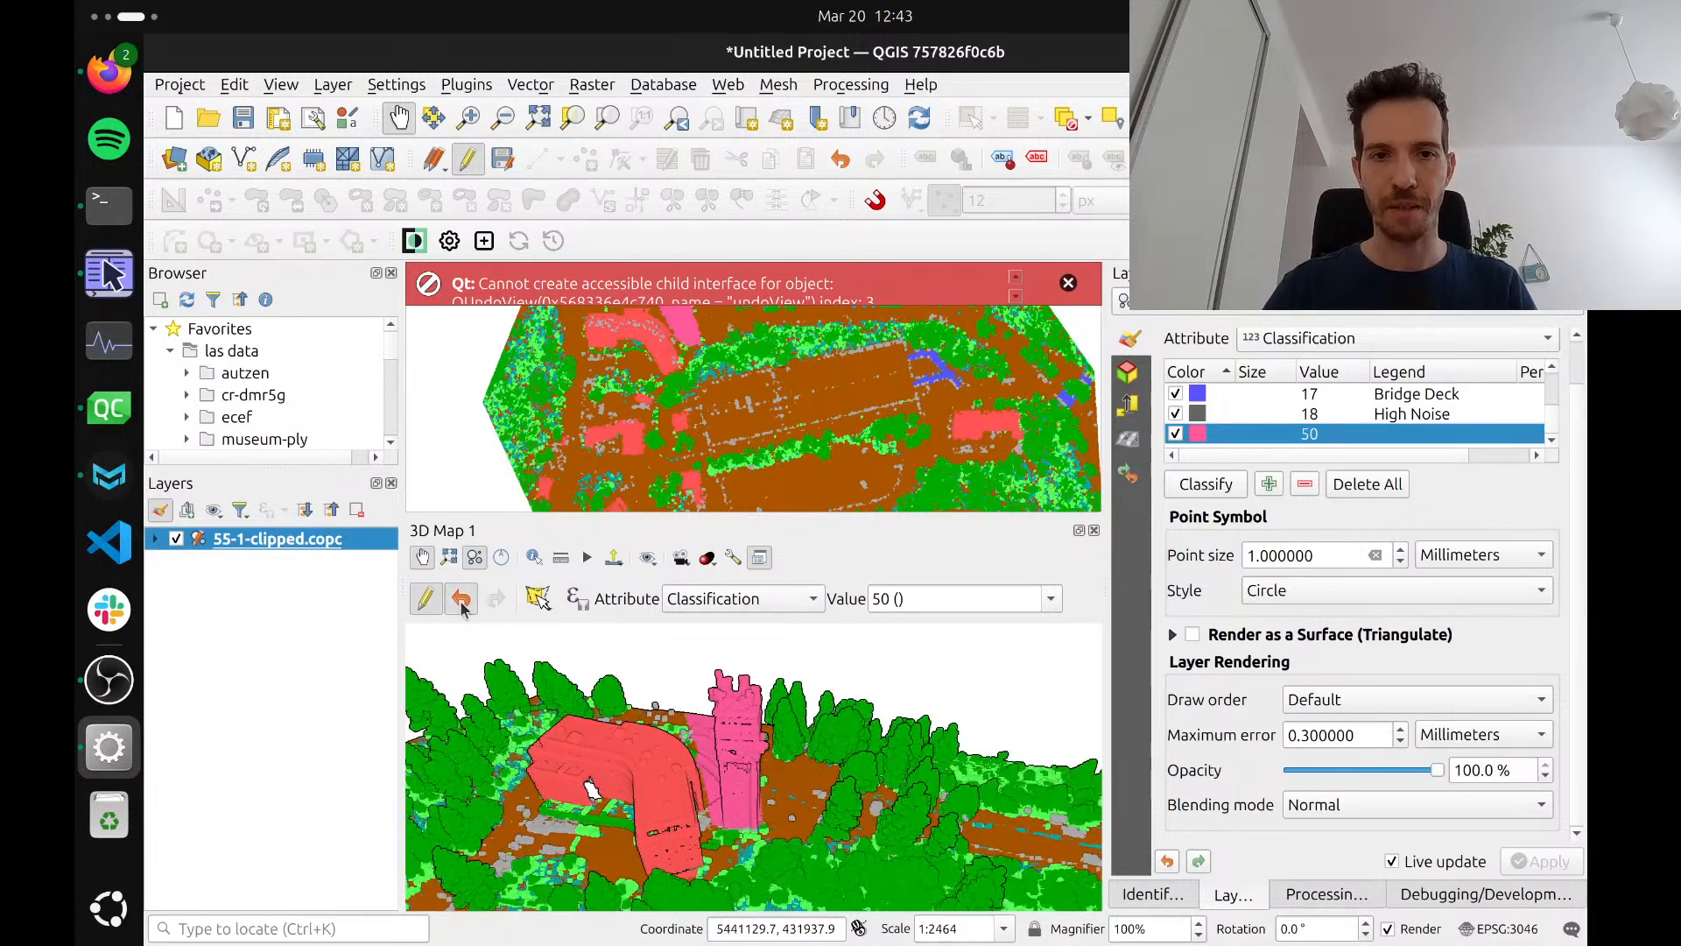
left_click(461, 601)
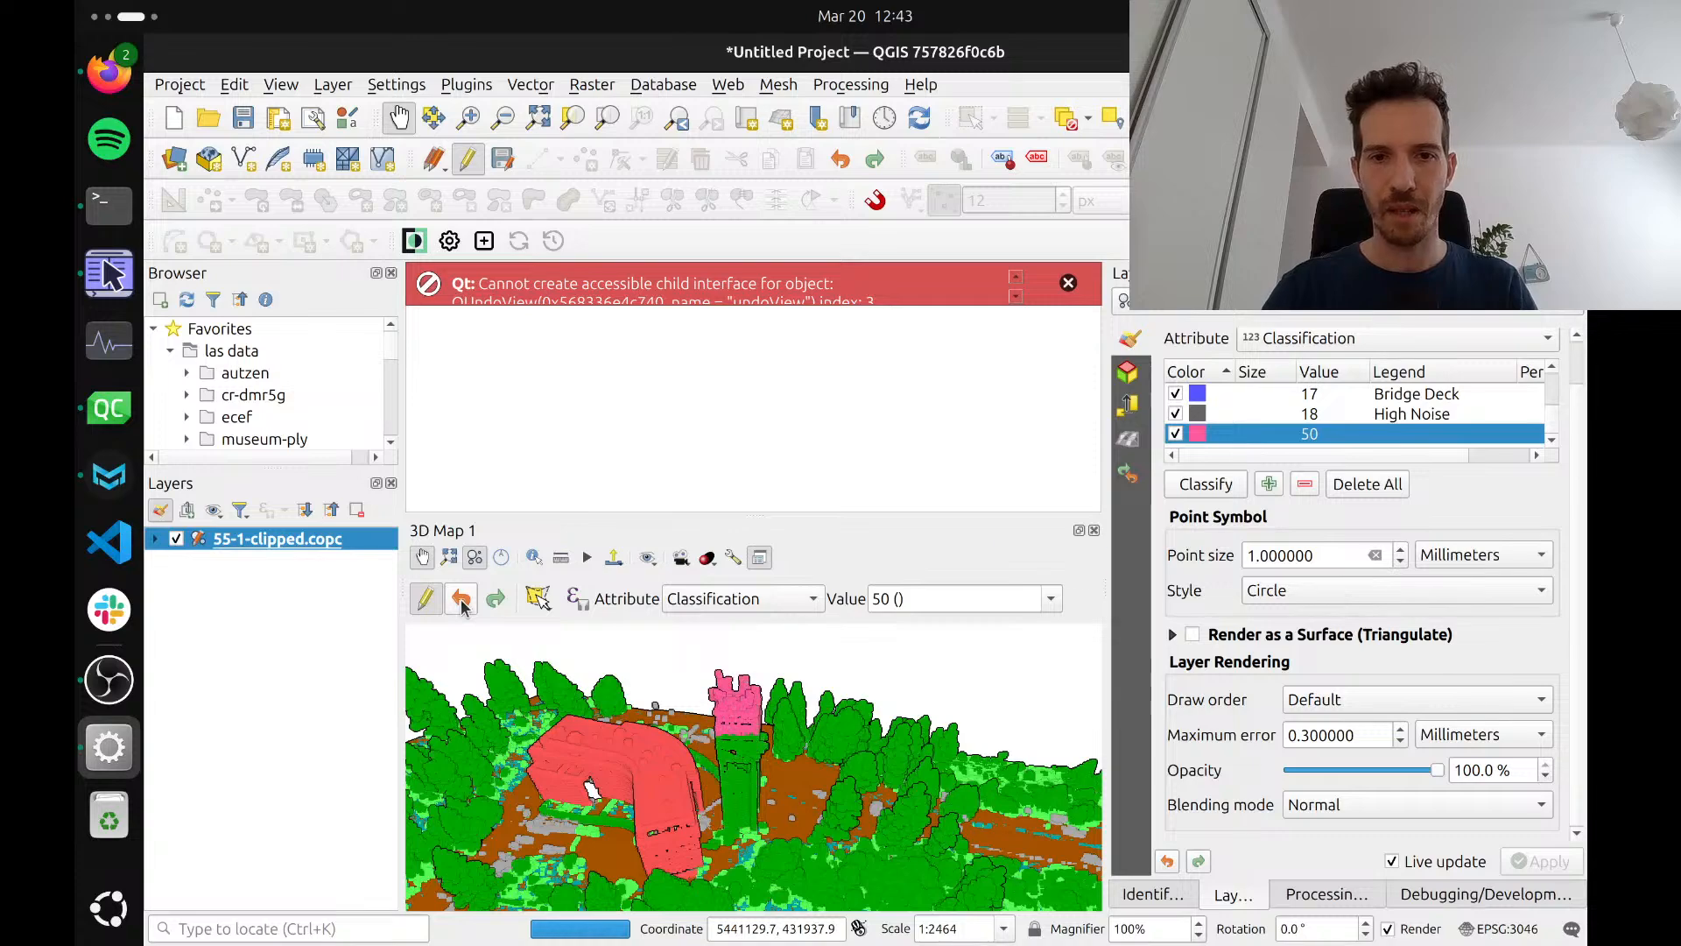
left_click_drag(691, 771, 697, 690)
left_click_drag(735, 806, 788, 722)
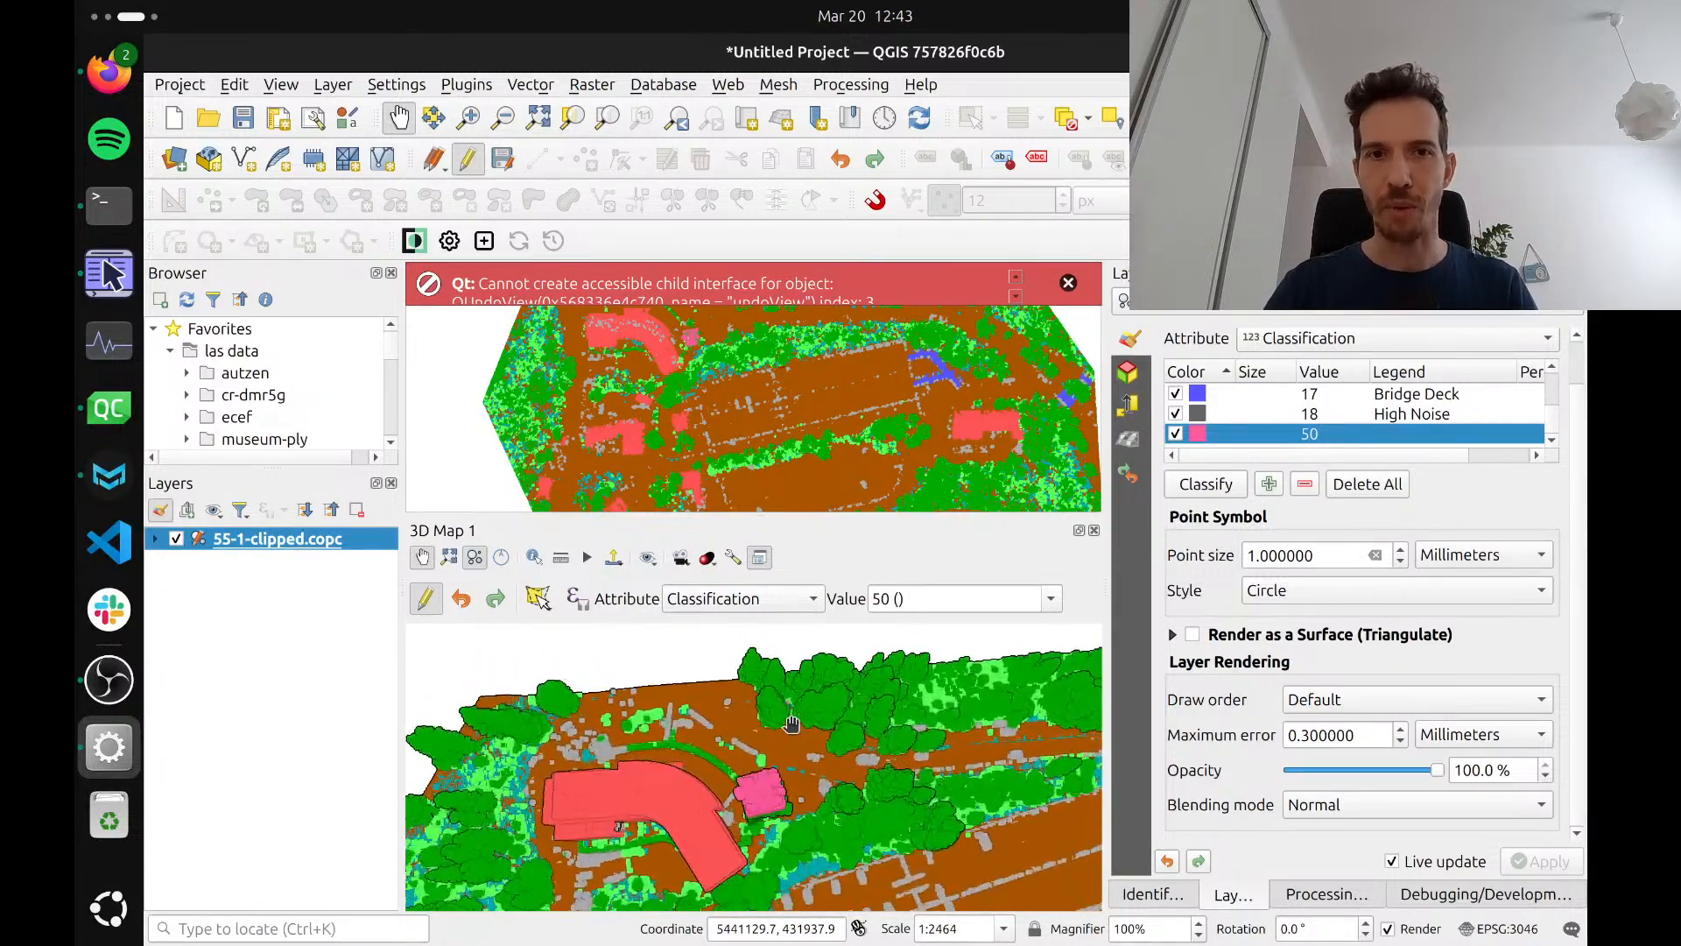
left_click(1067, 283)
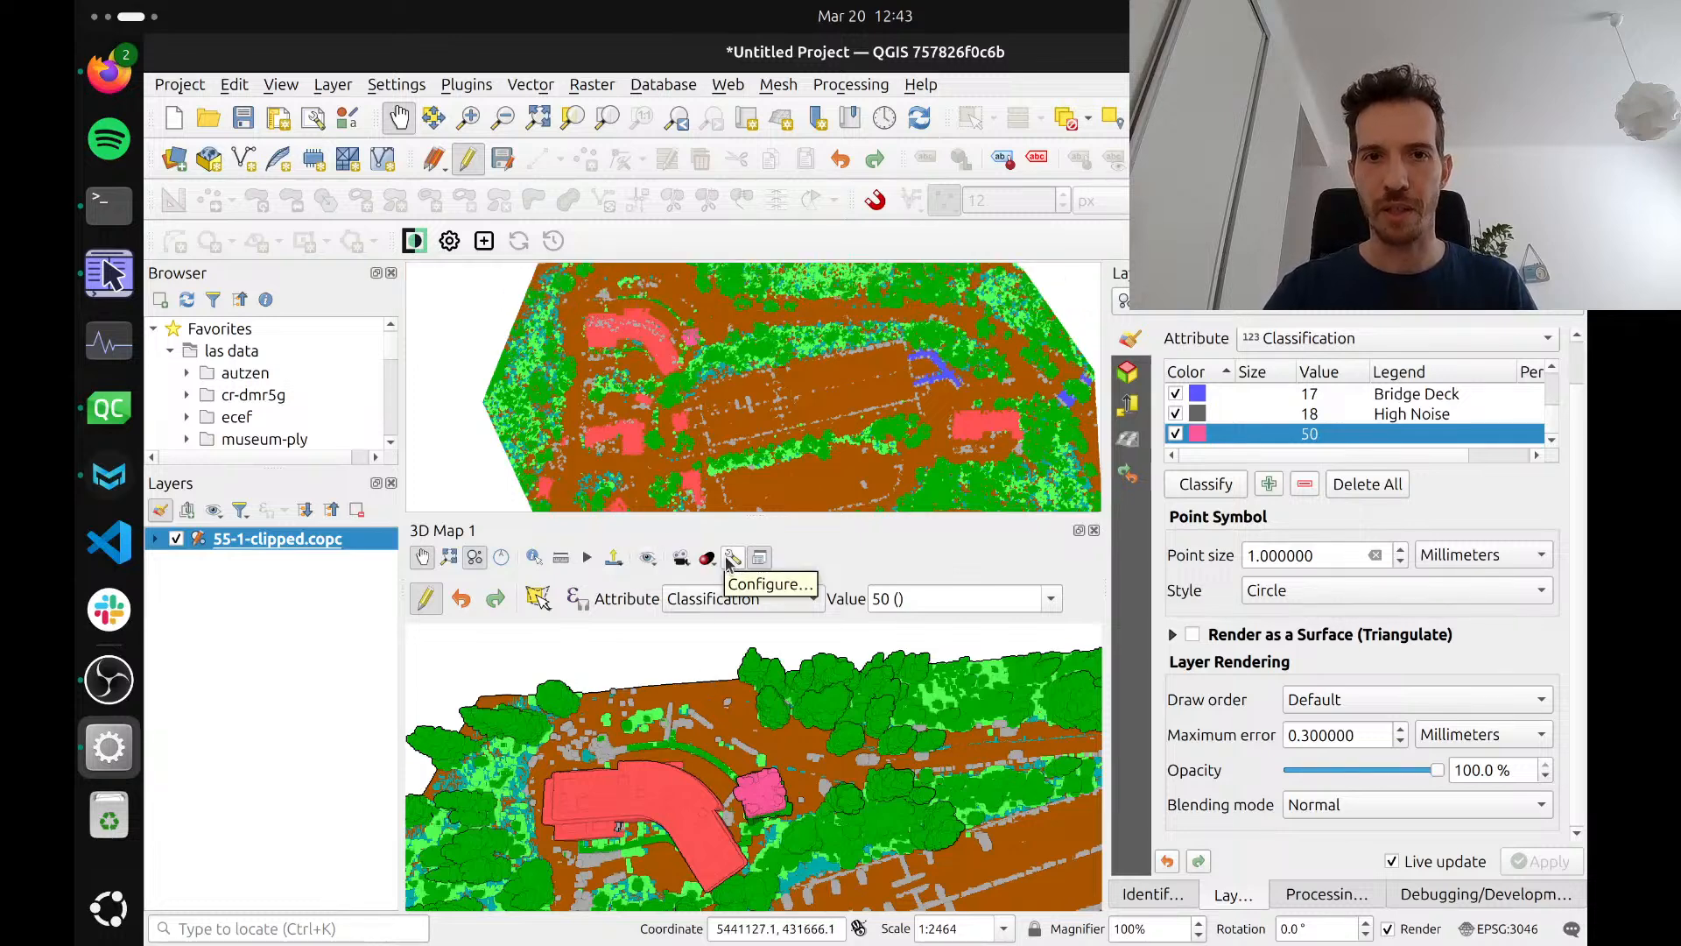
Limit the 3D map's extent to the pink tower by drawing a rectangle around it on the 2D map canvas
left_click_drag(686, 374, 646, 431)
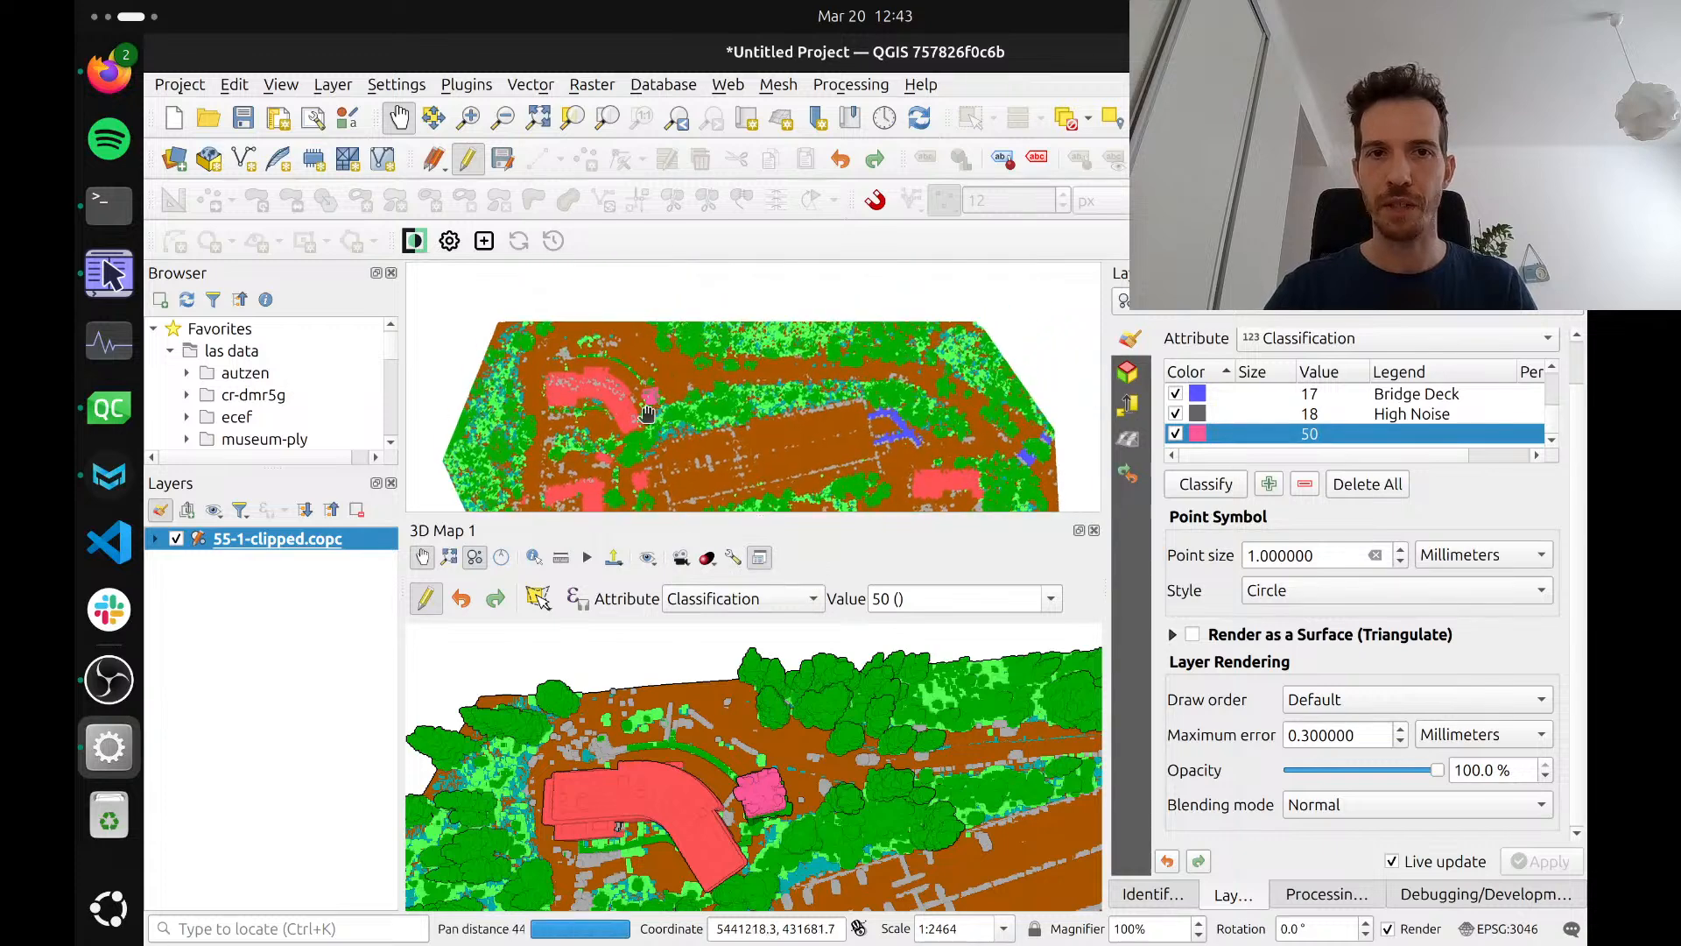
scroll(646, 413, "up", 1)
scroll(646, 413, "up", 1)
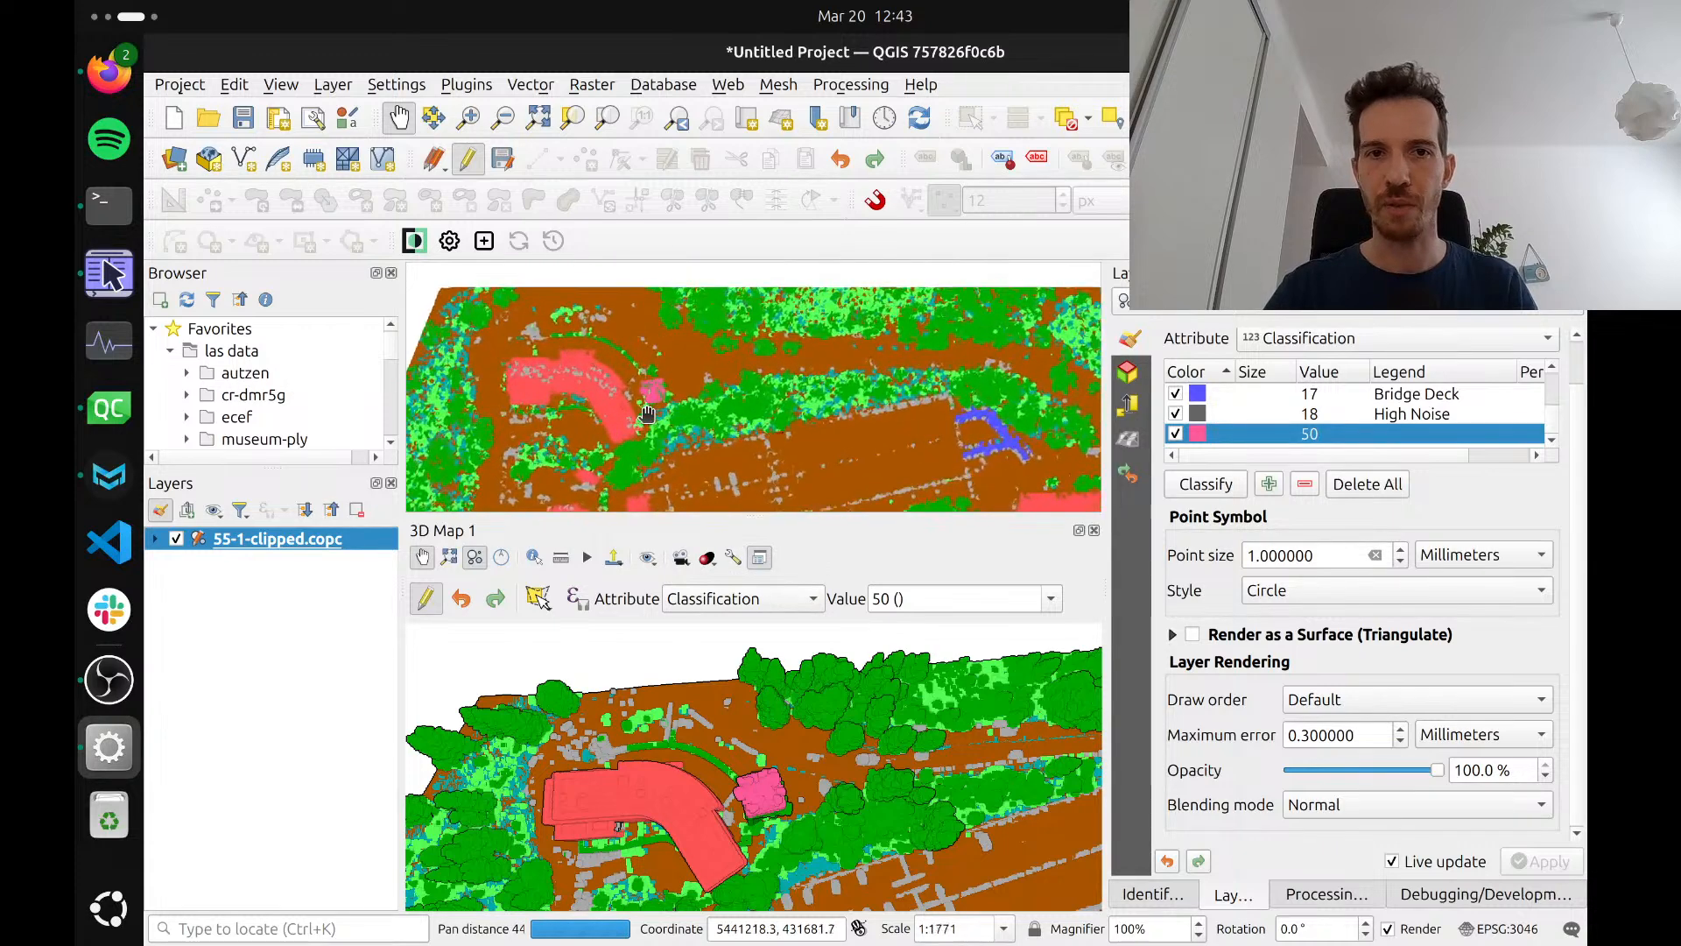
left_click(732, 558)
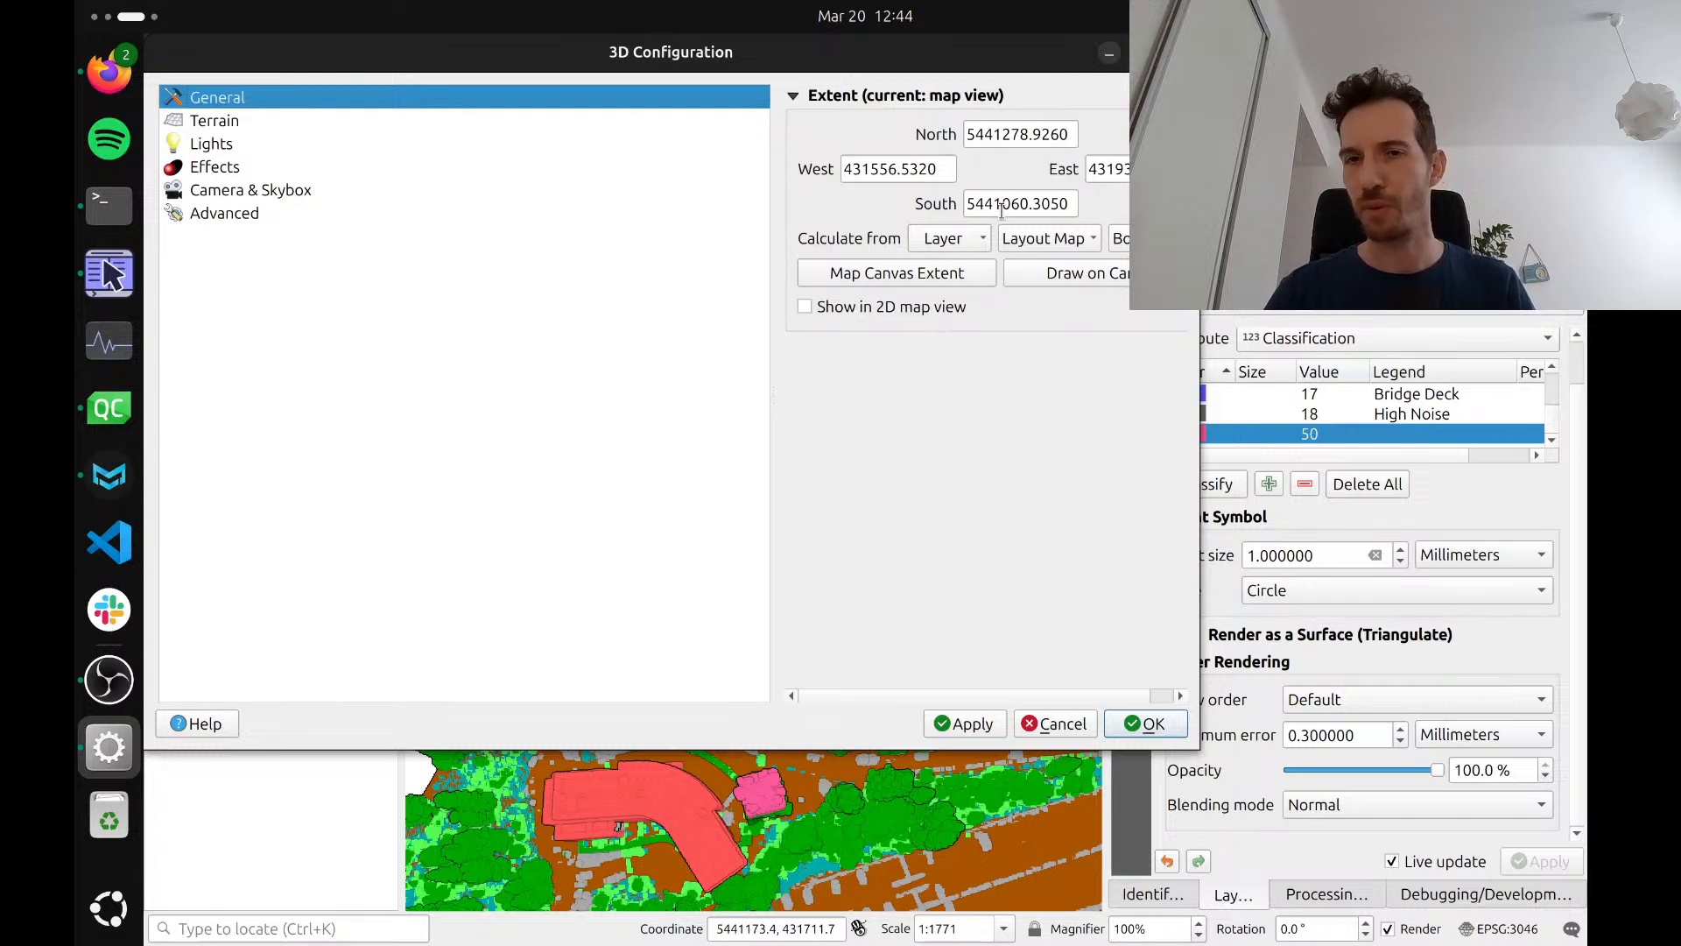
left_click(1052, 275)
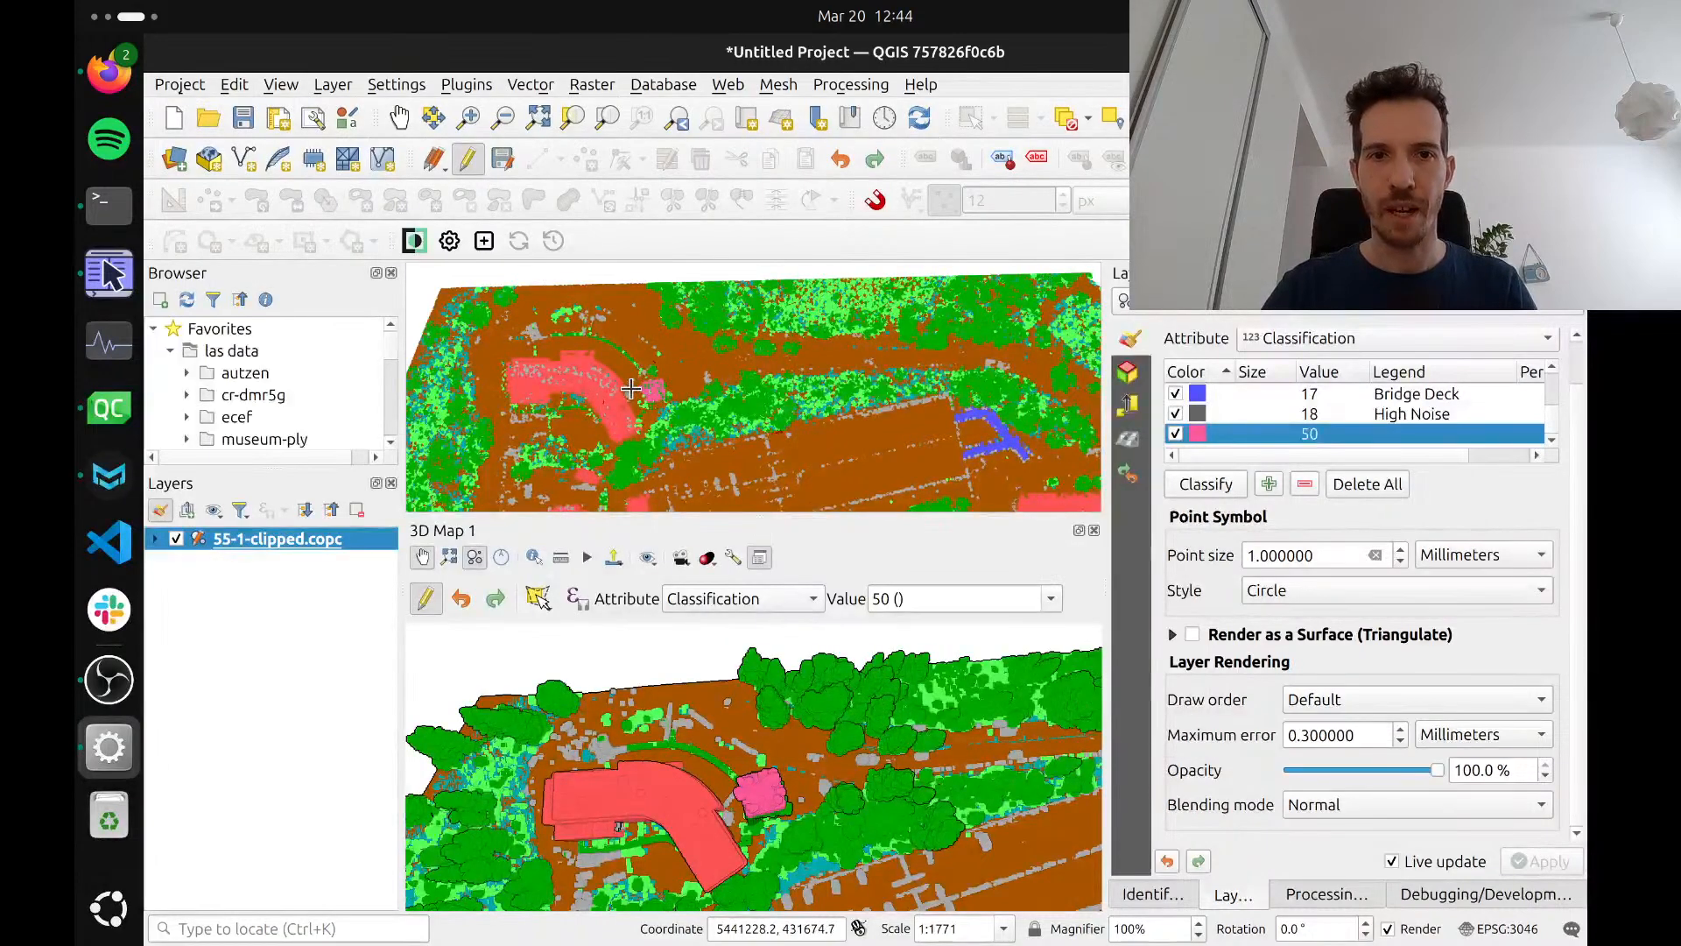
scroll(630, 388, "up", 3)
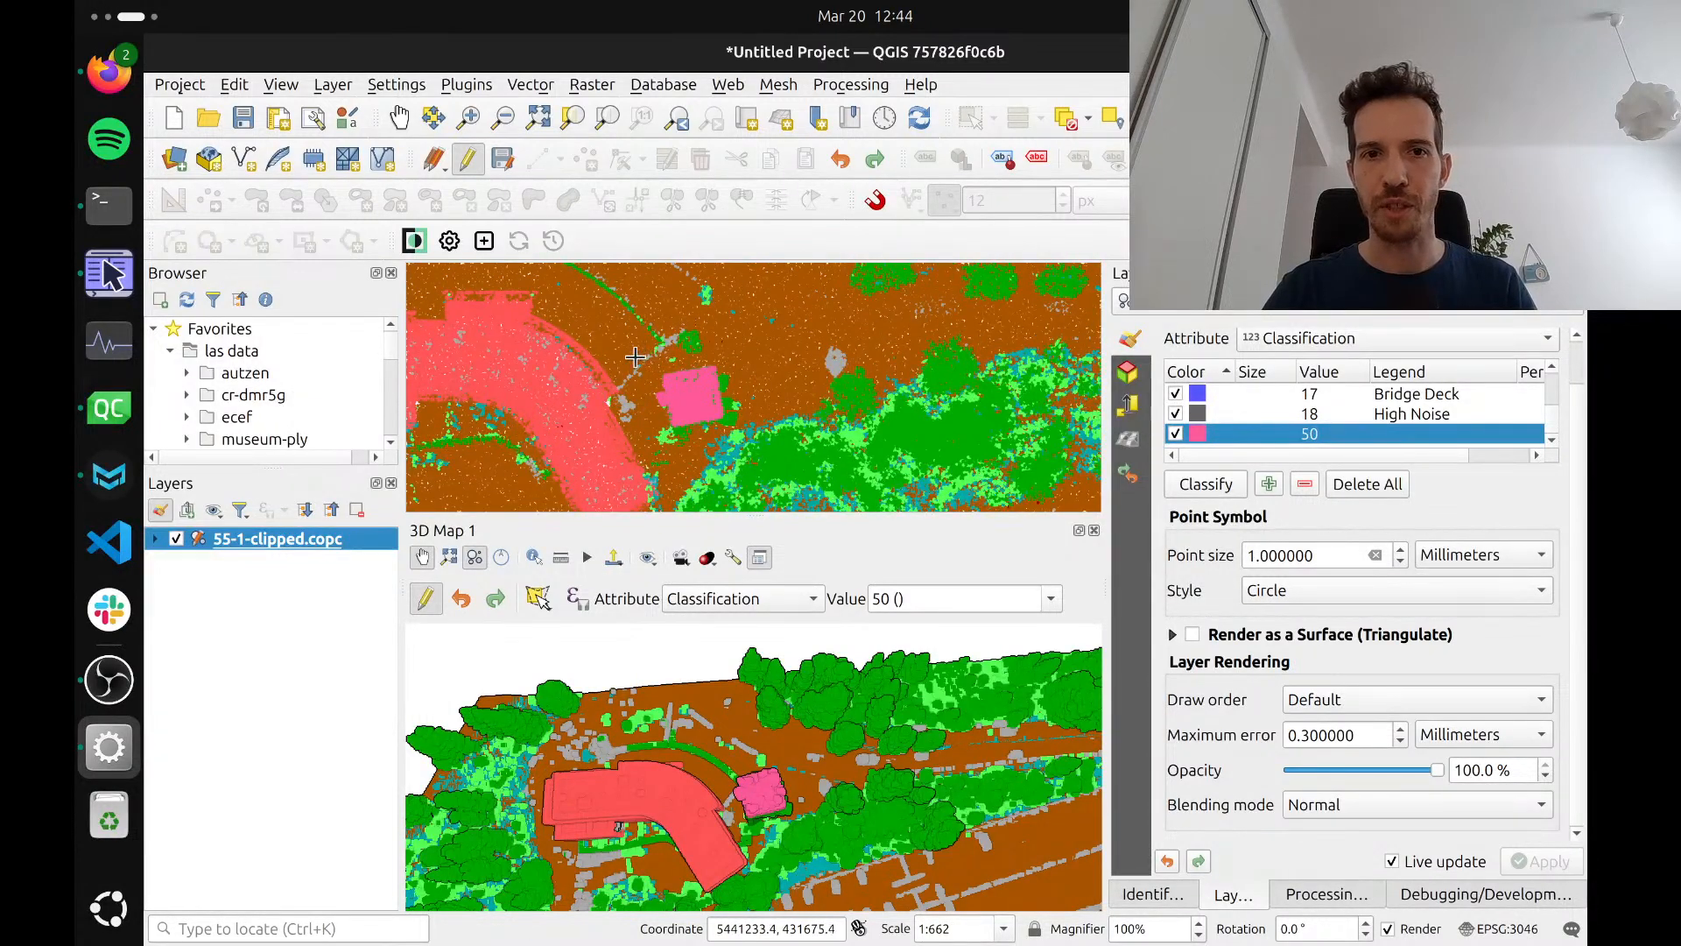
left_click_drag(644, 358, 741, 444)
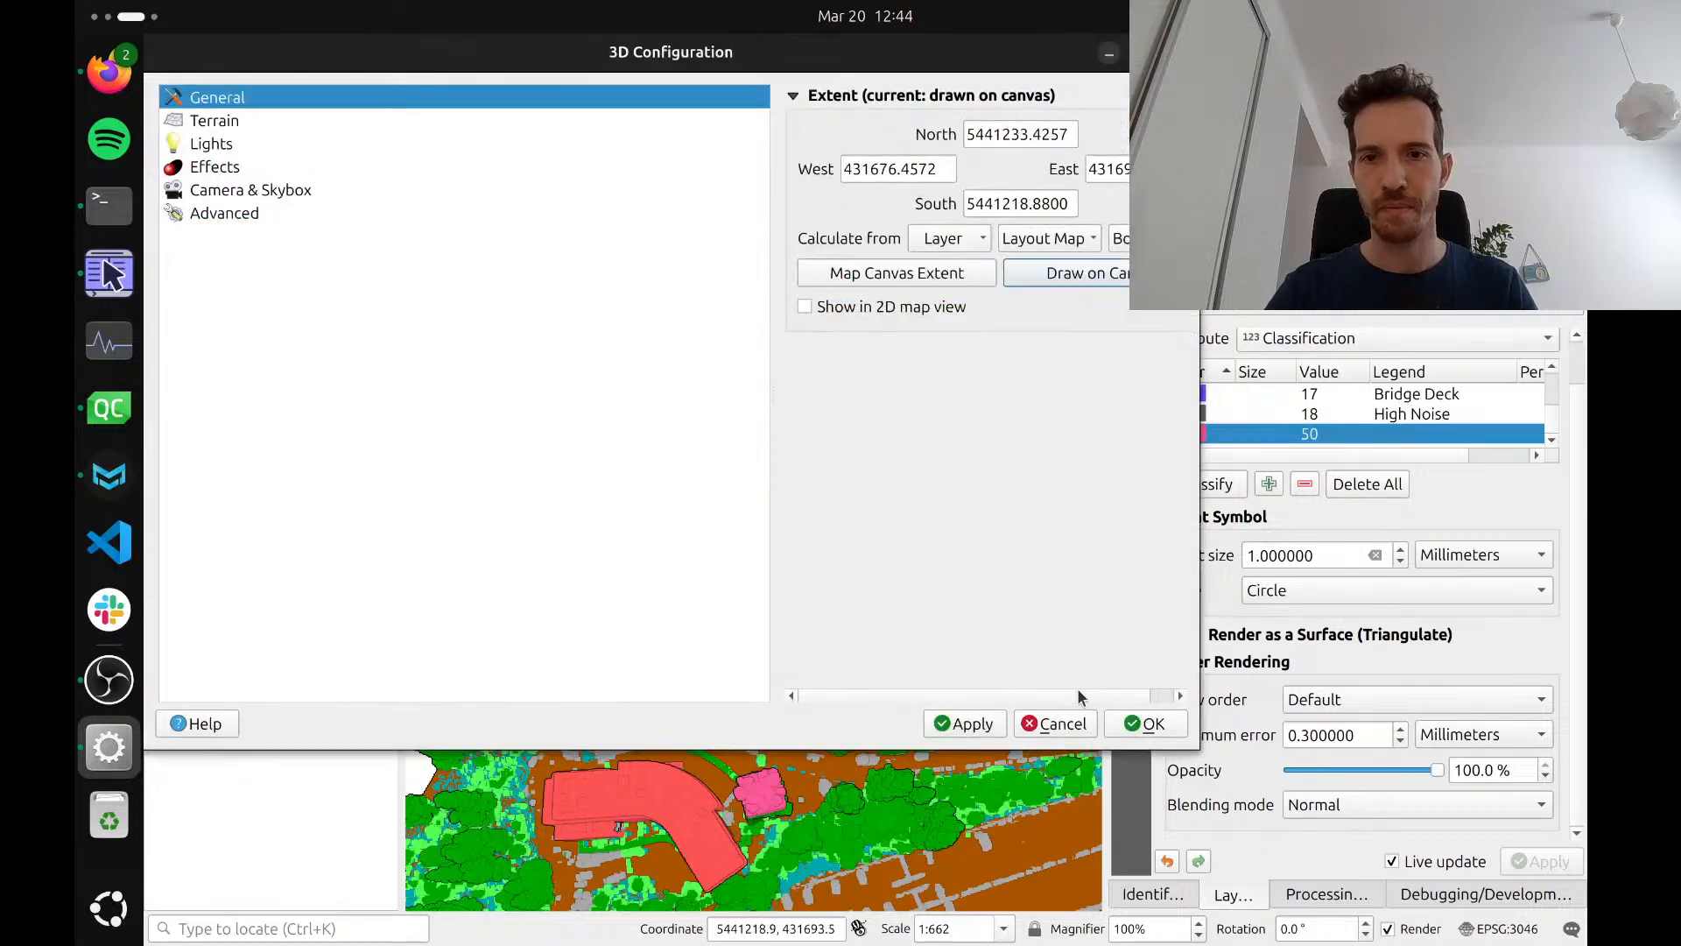
left_click(1138, 724)
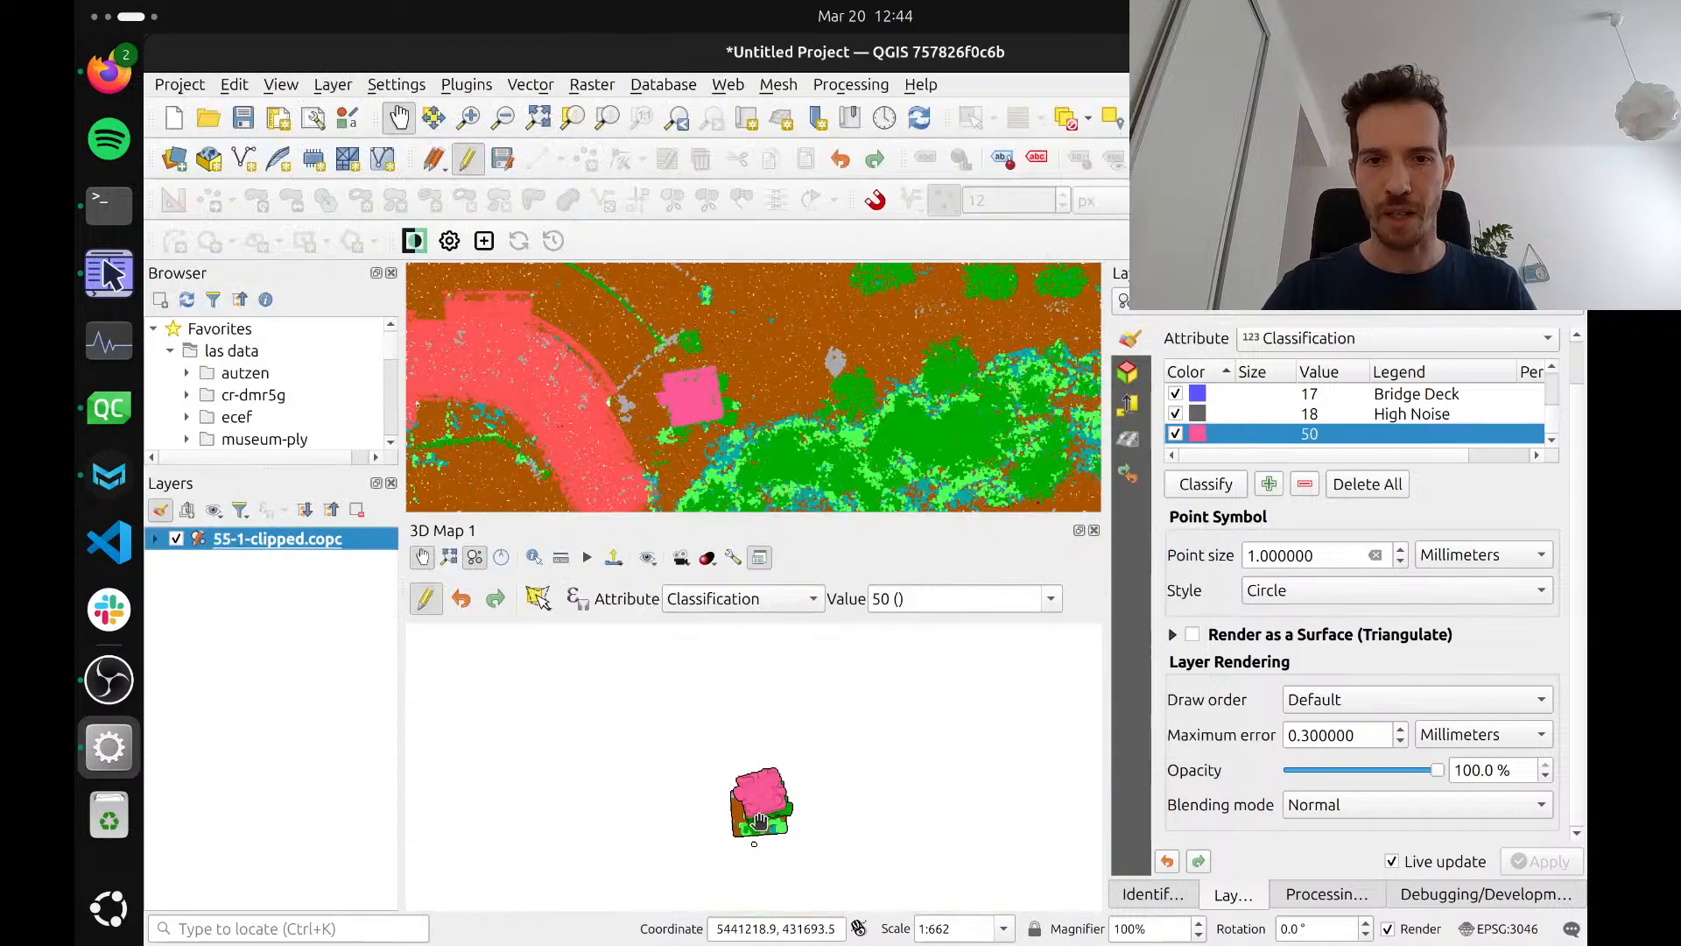
Try reclassifying the green tower points as 50 with Select by Paintbrush, painting down the tower in a side view of the 3D map
left_click_drag(759, 820, 759, 907)
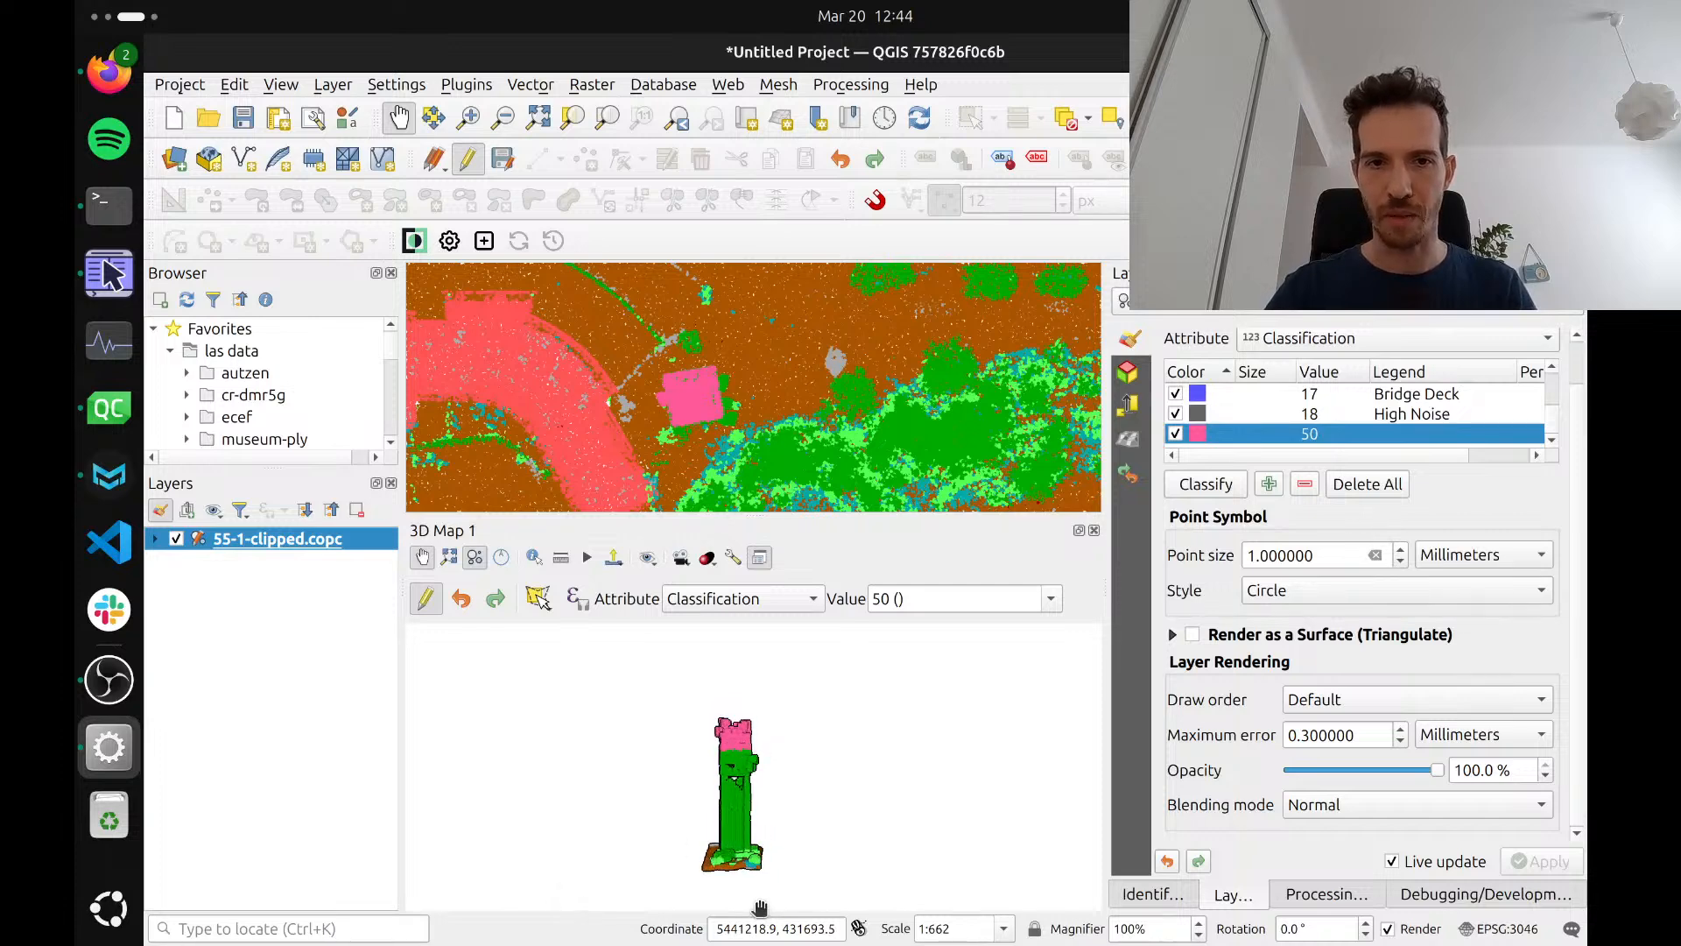
scroll(736, 865, "up", 3)
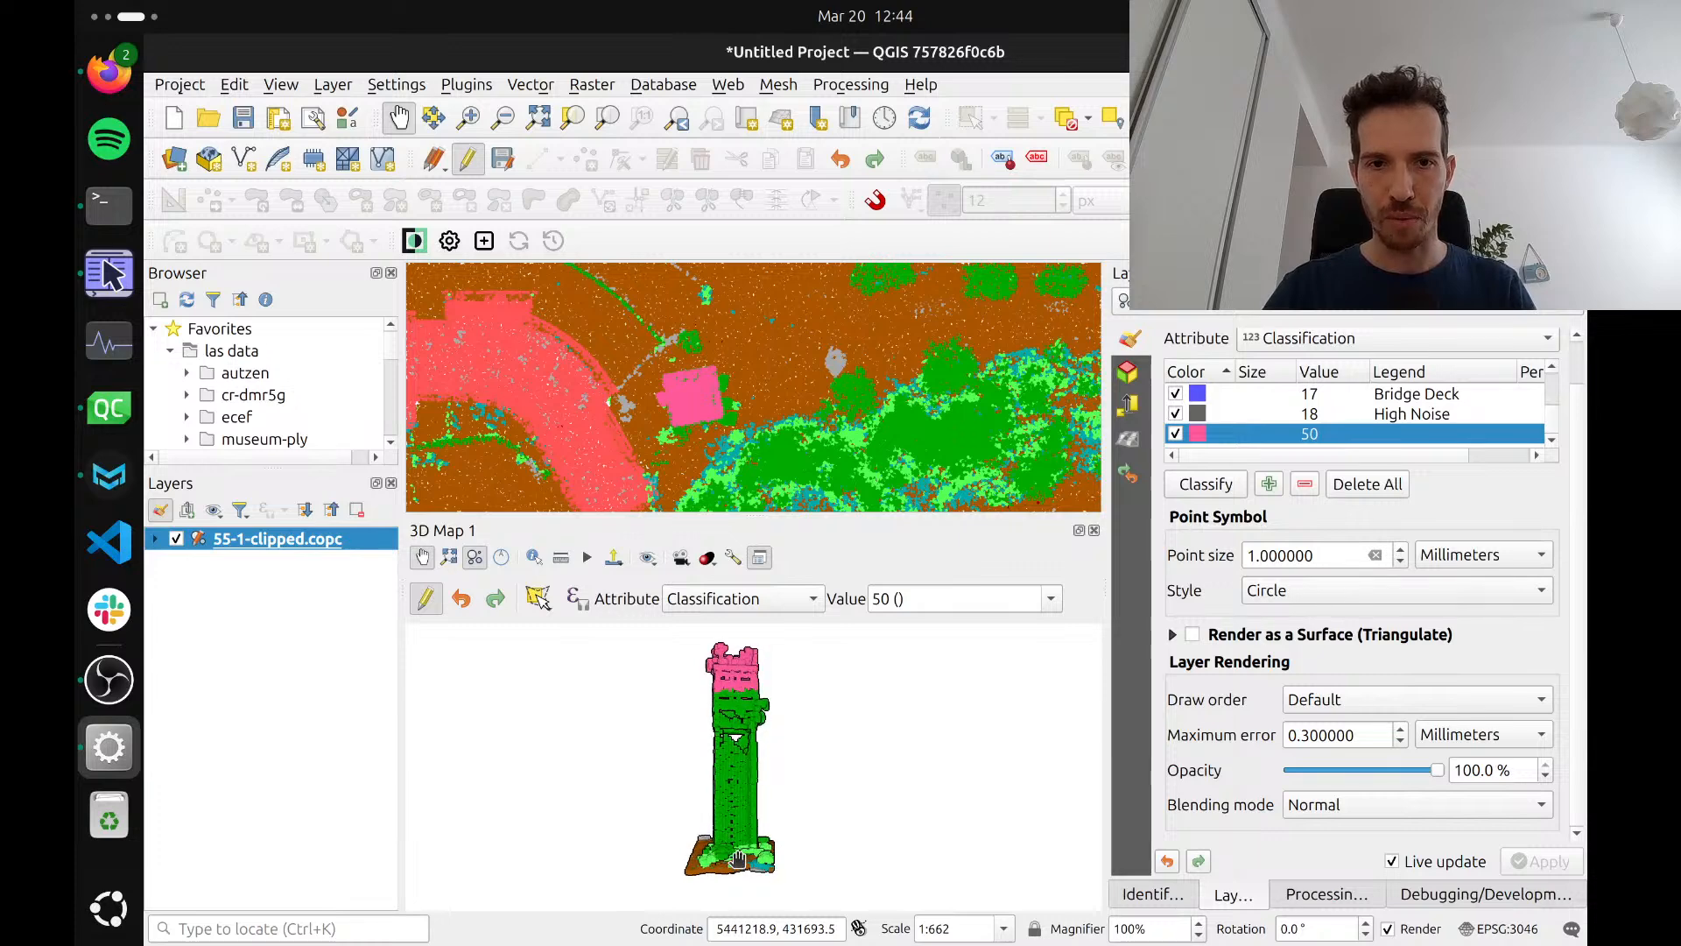
scroll(737, 865, "up", 1)
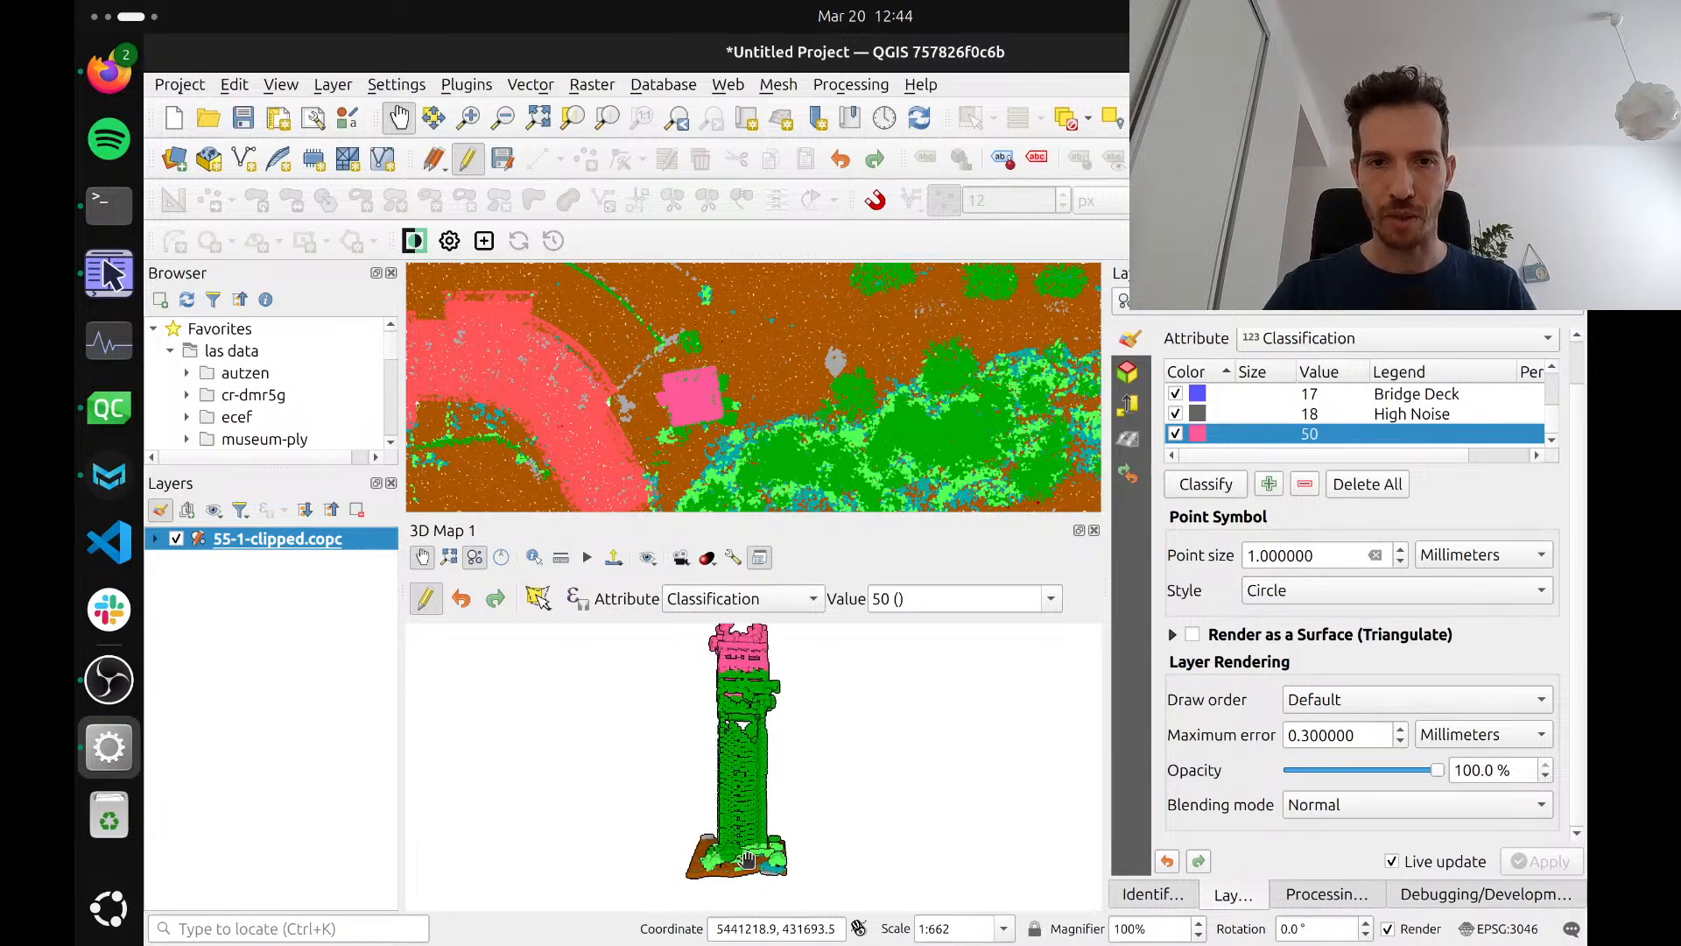
left_click(534, 598)
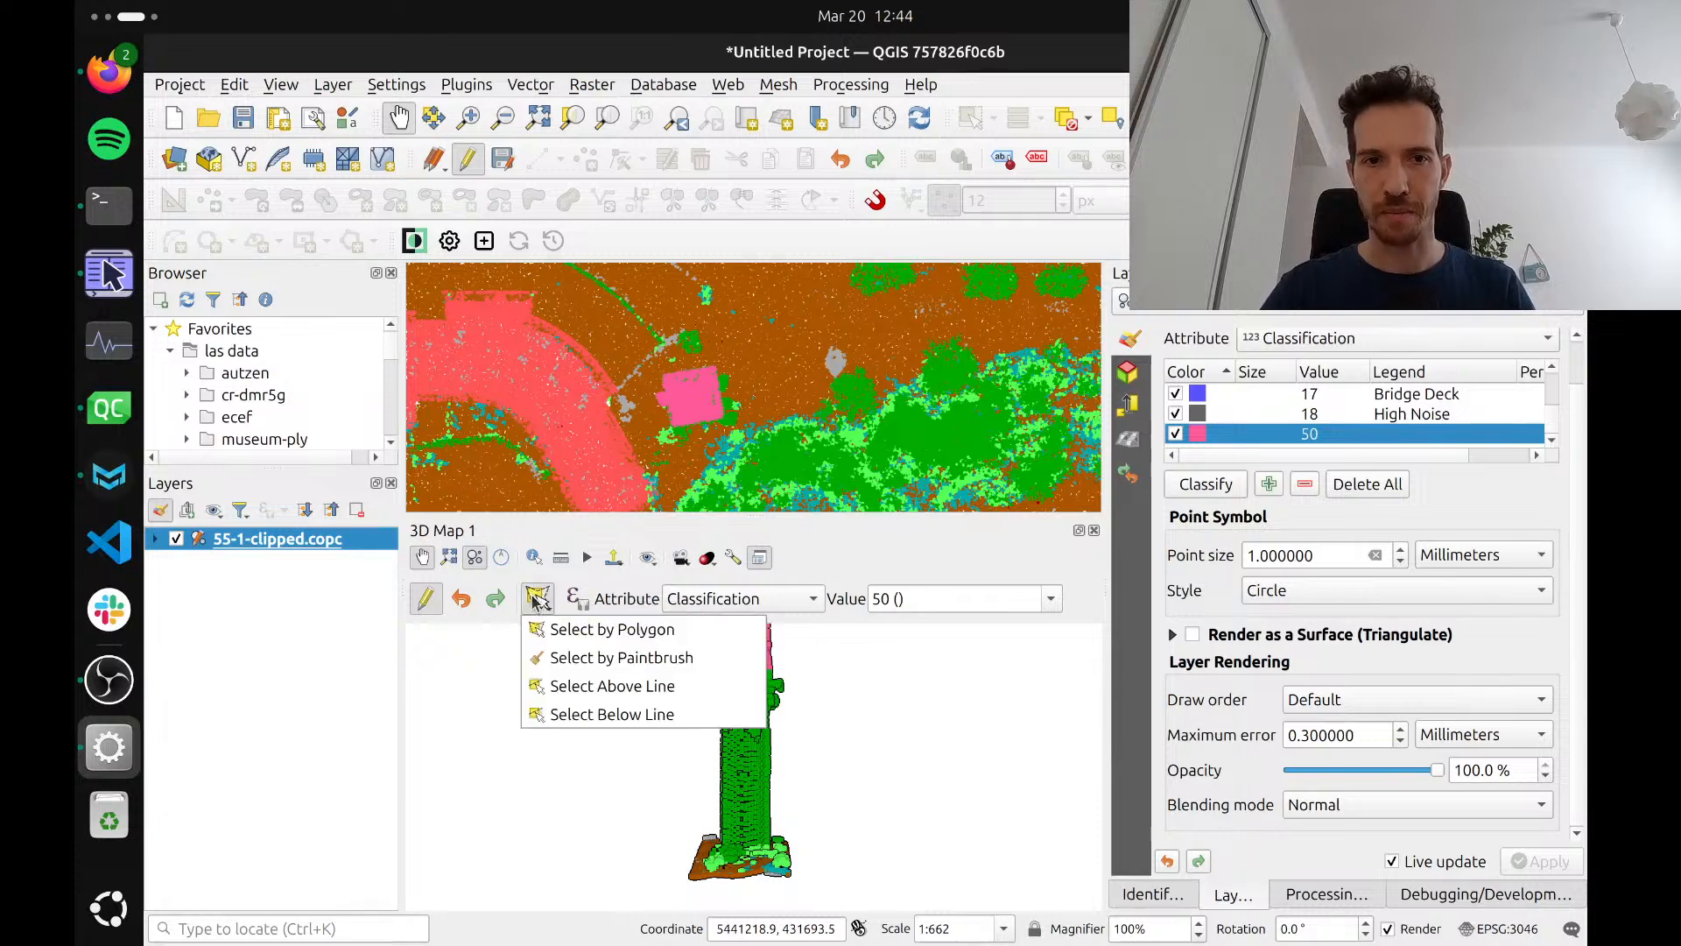
left_click(538, 601)
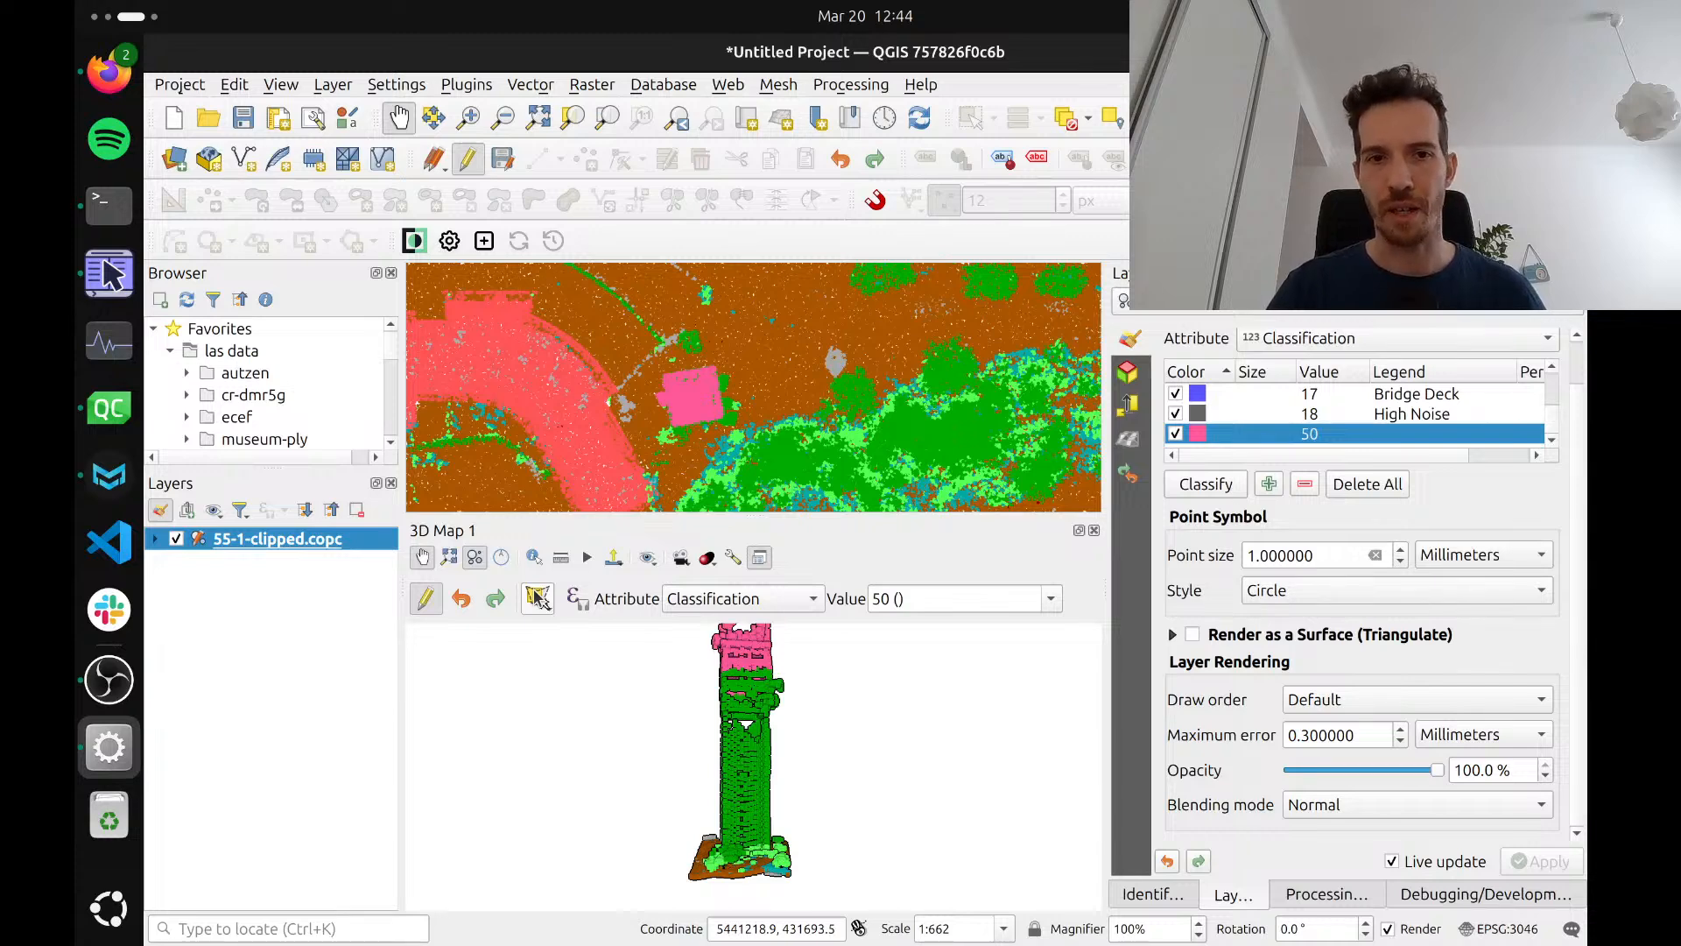
left_click(540, 601)
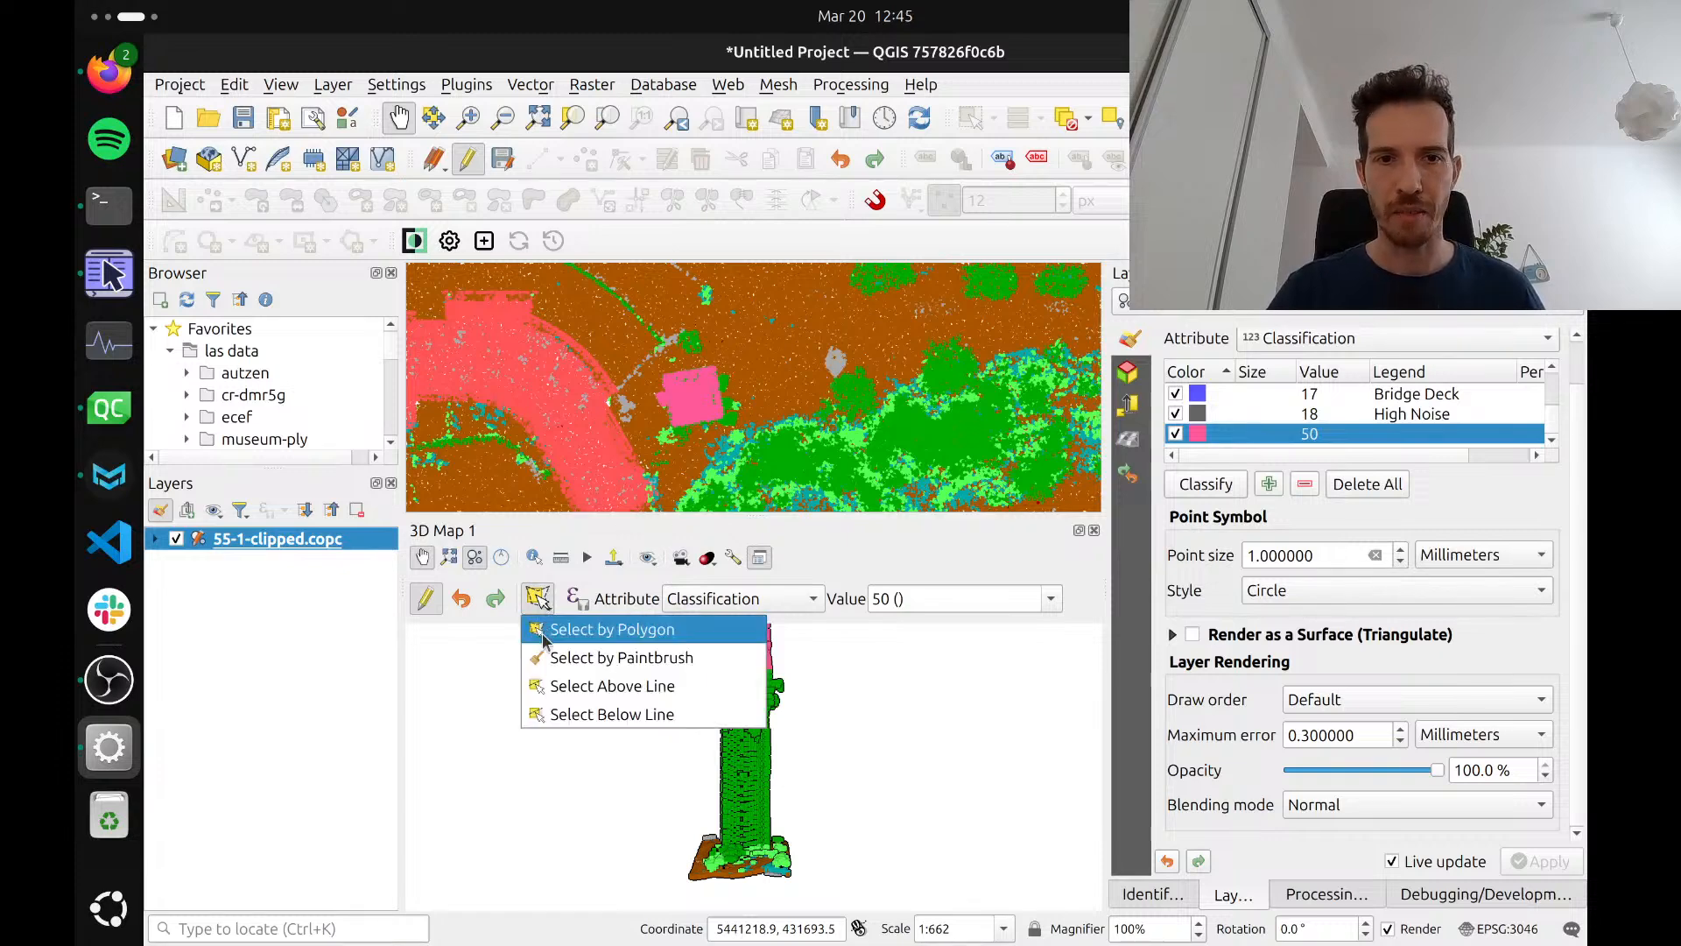
left_click(614, 658)
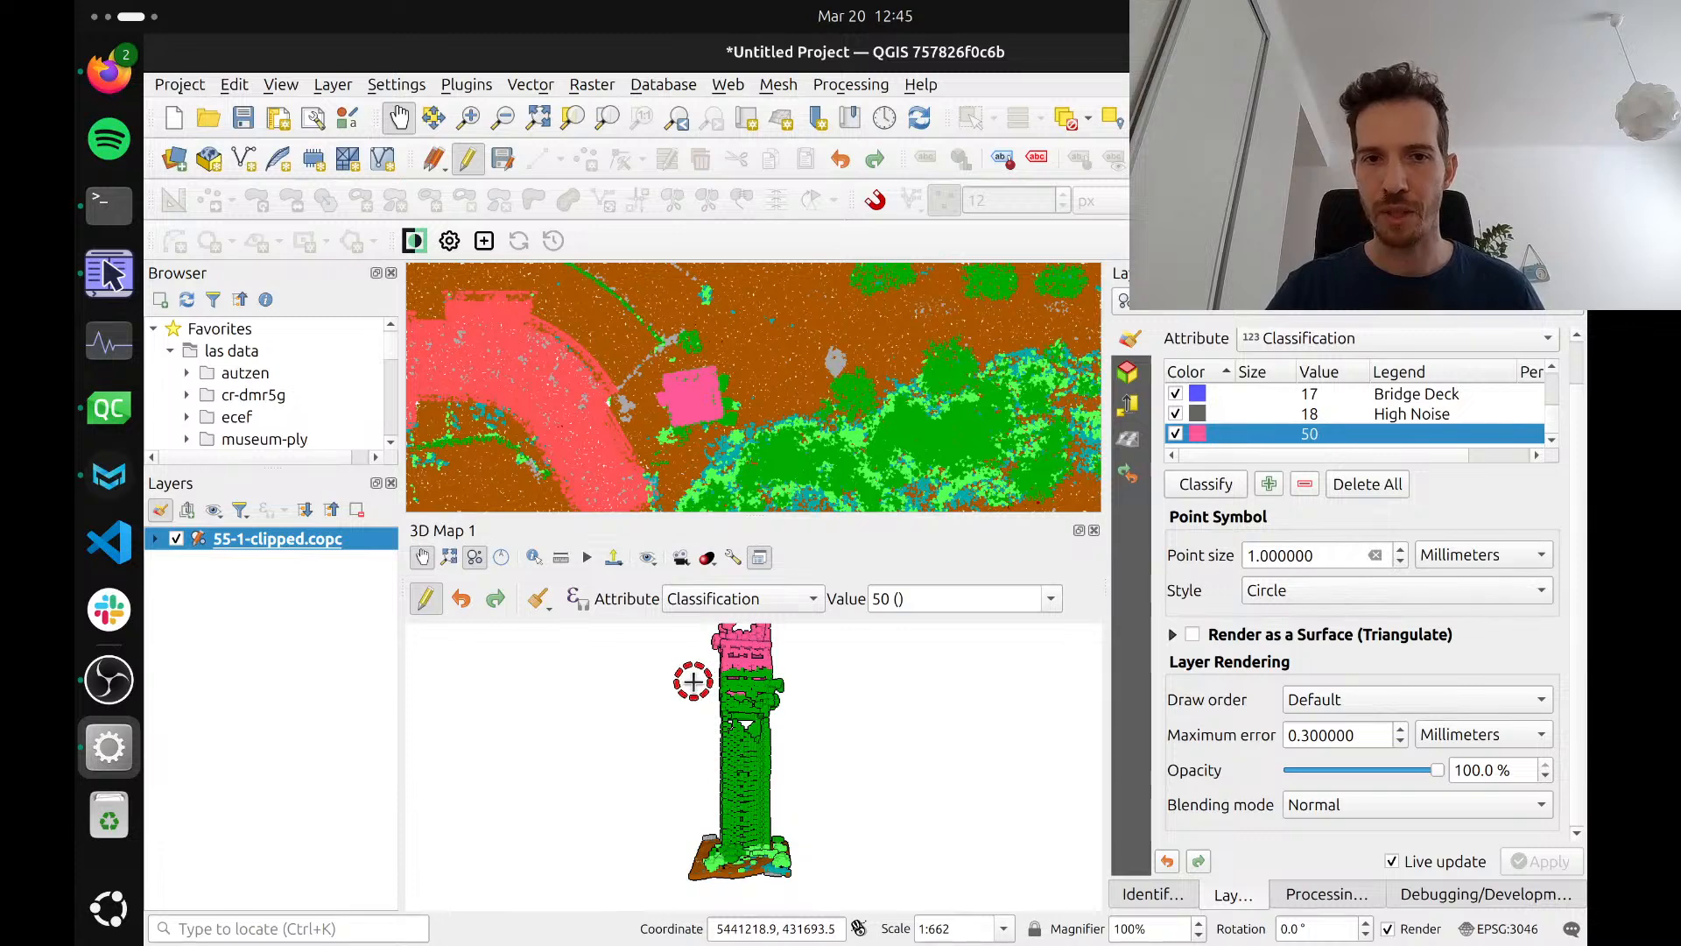
mouse_move(691, 680)
left_mouse_down()
mouse_move(792, 692)
mouse_move(698, 706)
mouse_move(774, 753)
mouse_move(715, 764)
mouse_move(736, 783)
mouse_move(766, 766)
left_mouse_up()
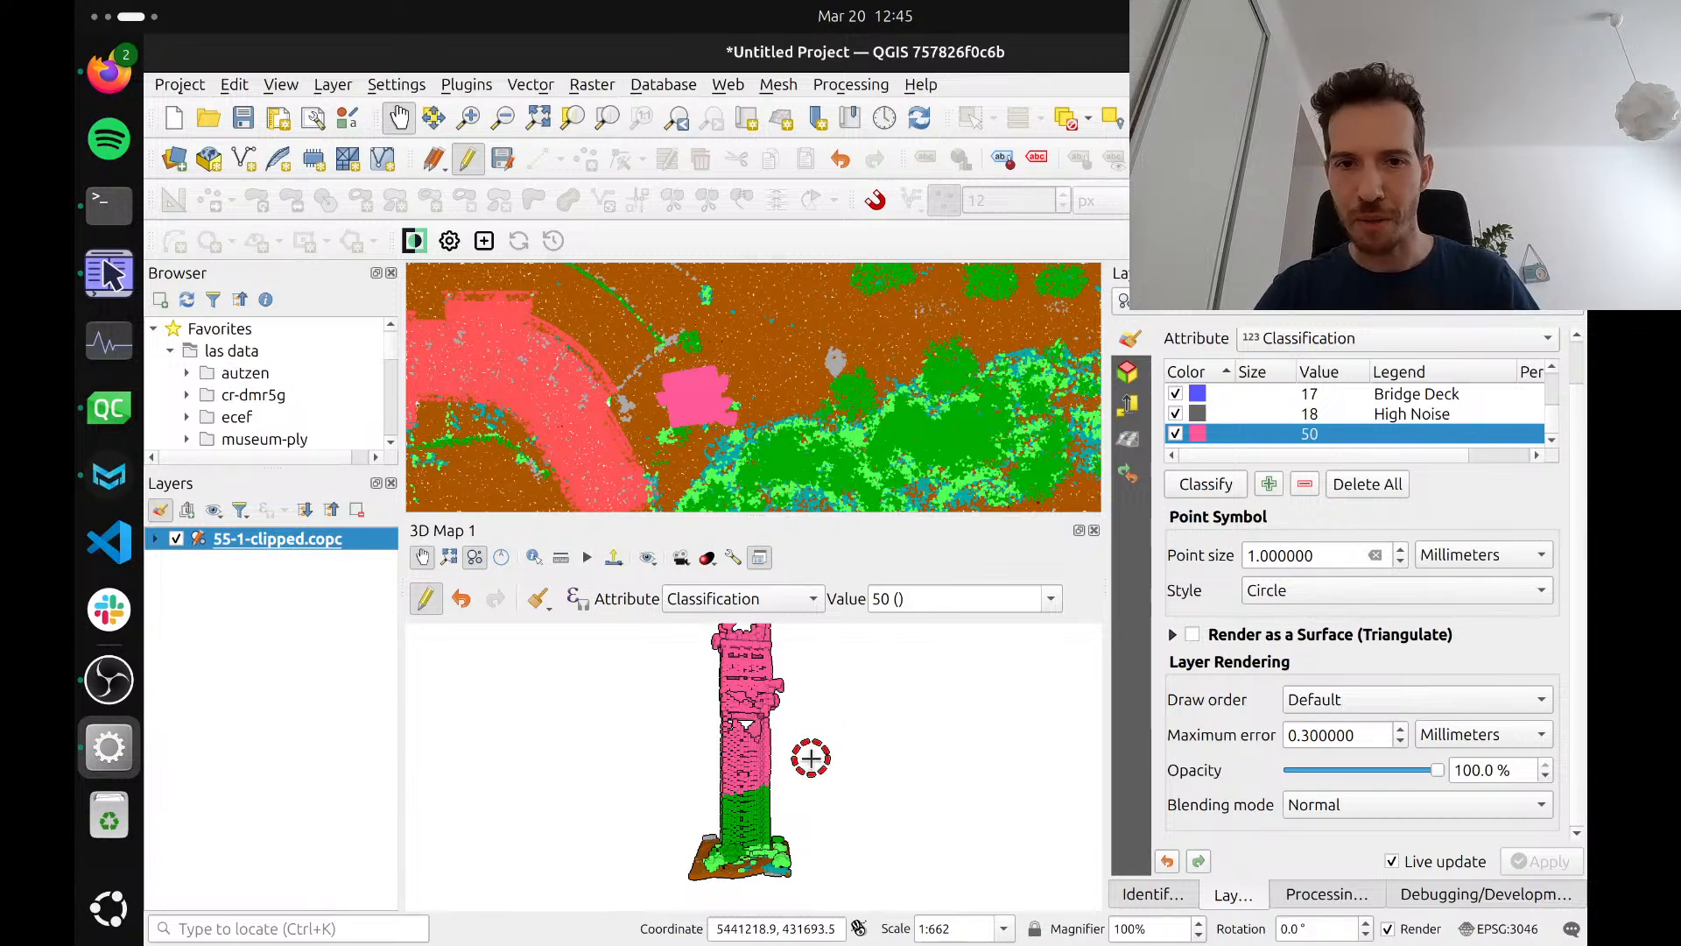
key("space")
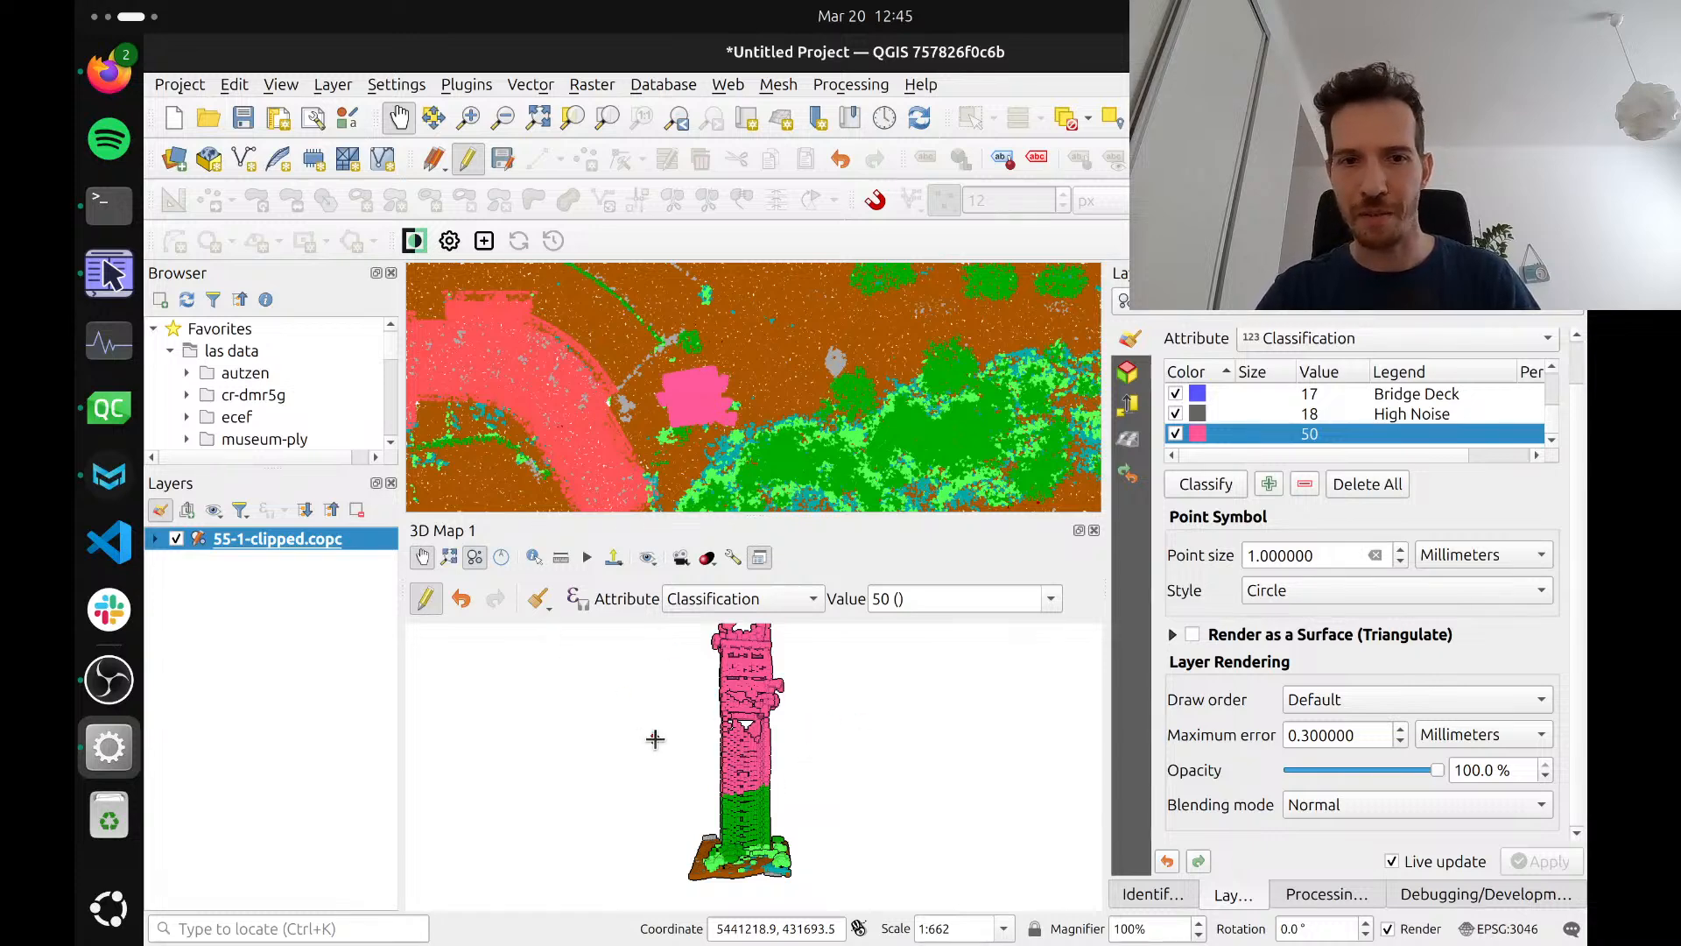
mouse_move(725, 800)
left_mouse_down()
mouse_move(777, 798)
mouse_move(739, 817)
mouse_move(762, 797)
left_mouse_up()
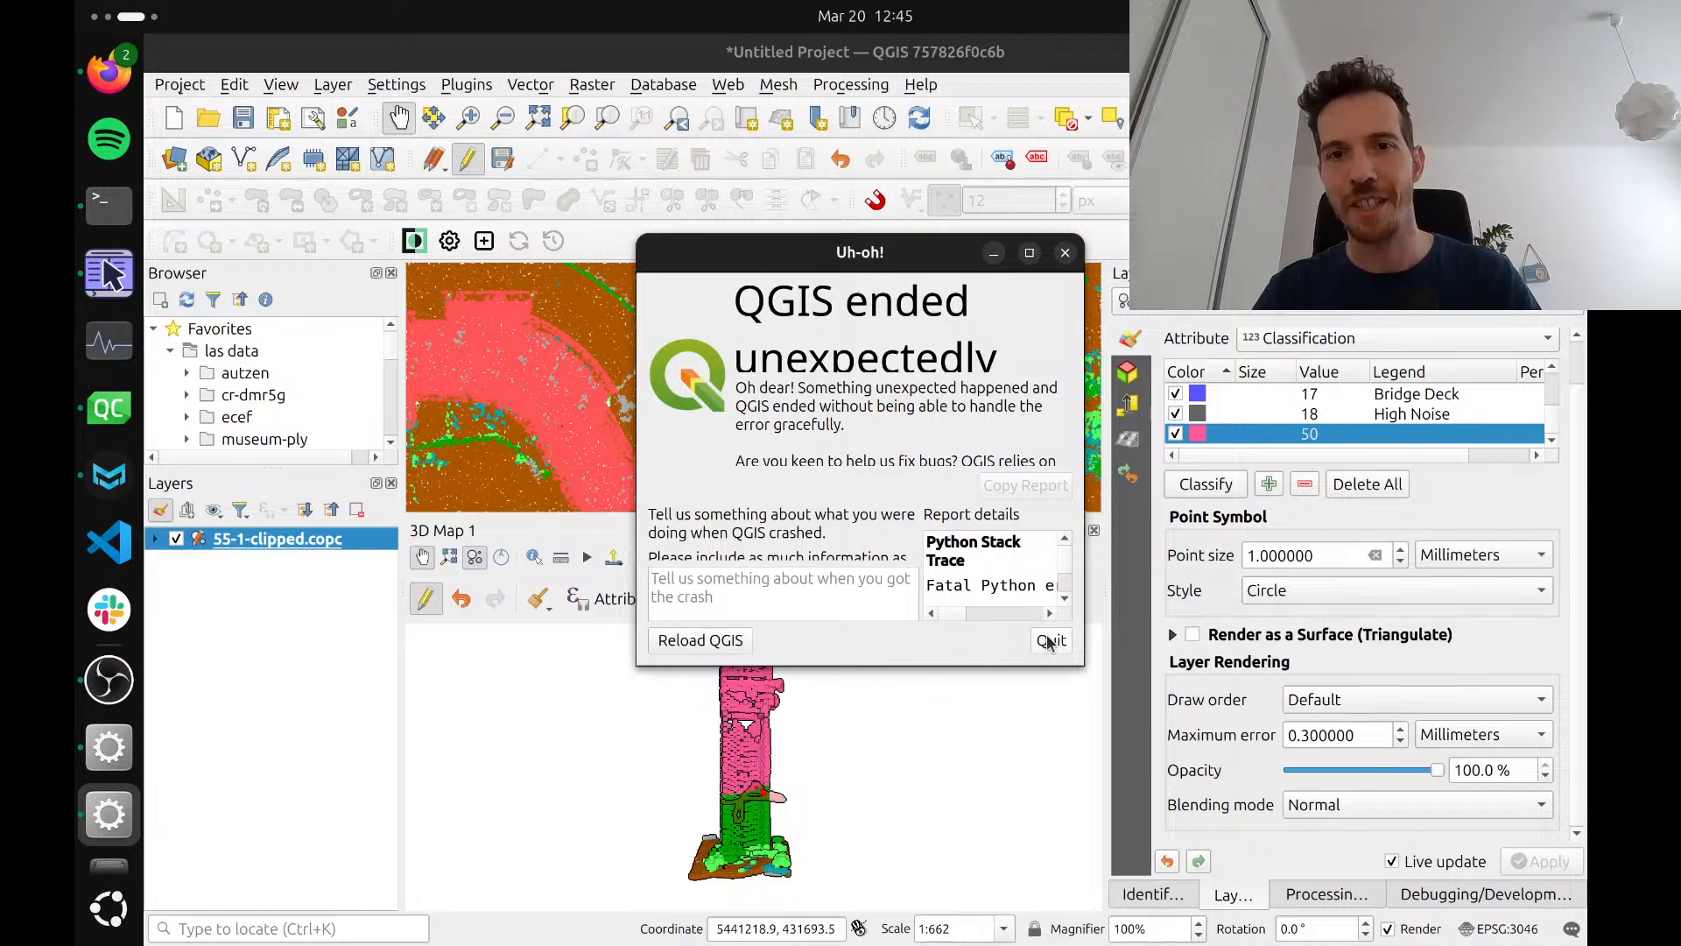
Quit the crash report and relaunch QGIS by rerunning the last command in the terminal
left_click(1051, 643)
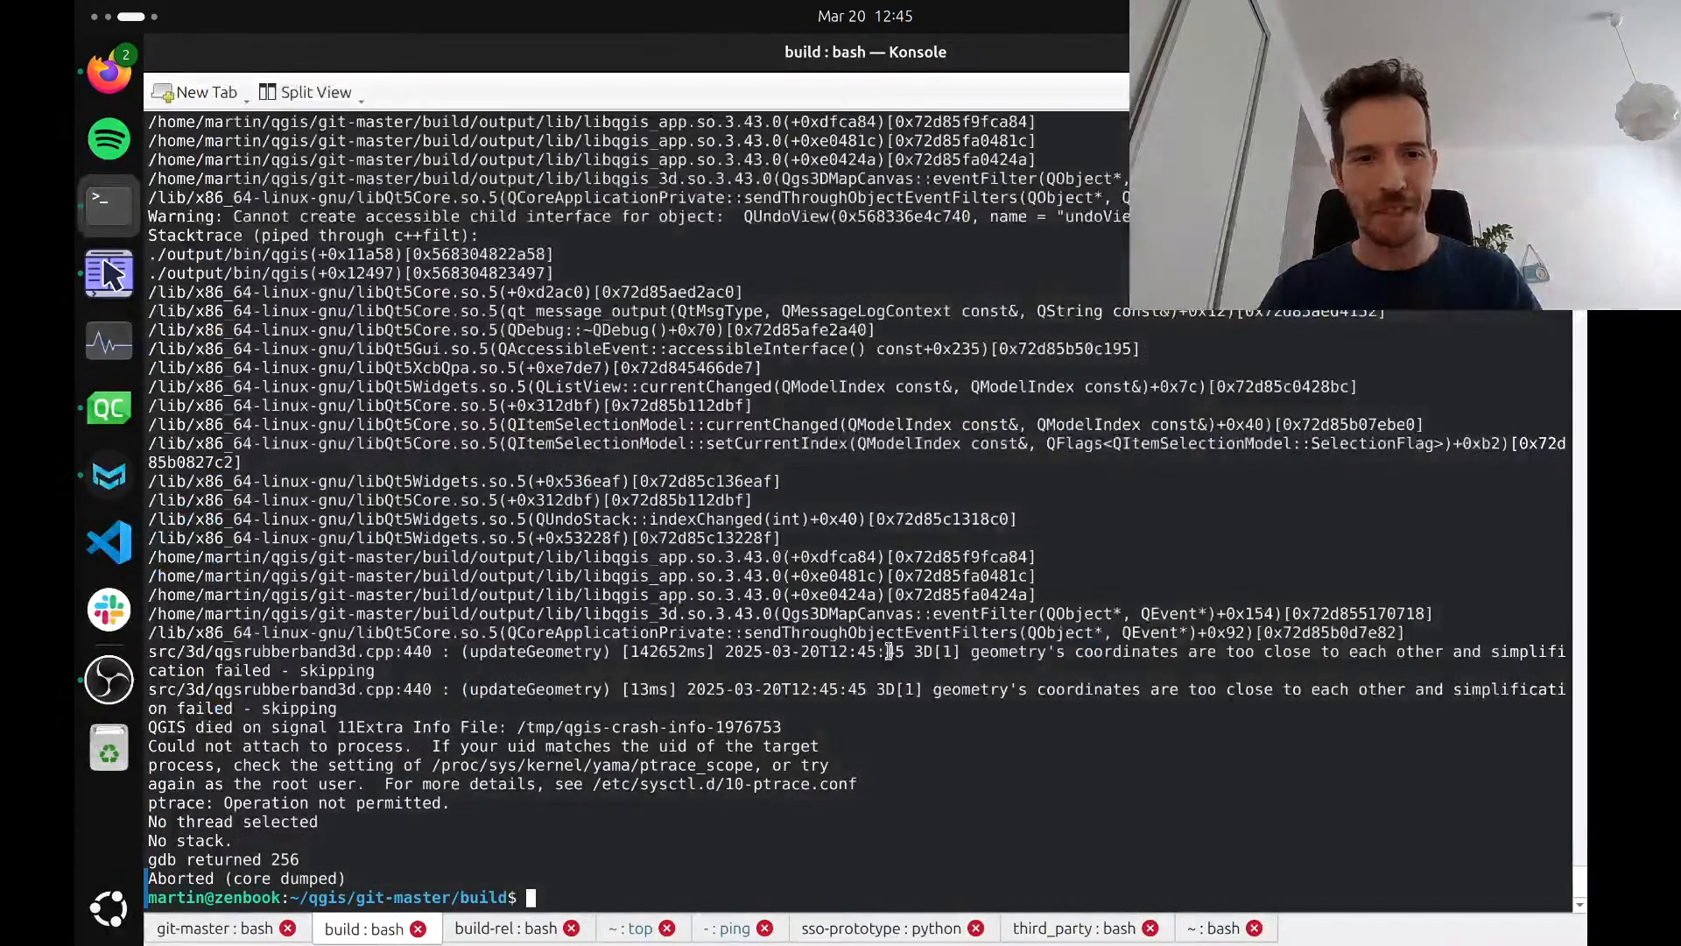
key("Up")
key("Return")
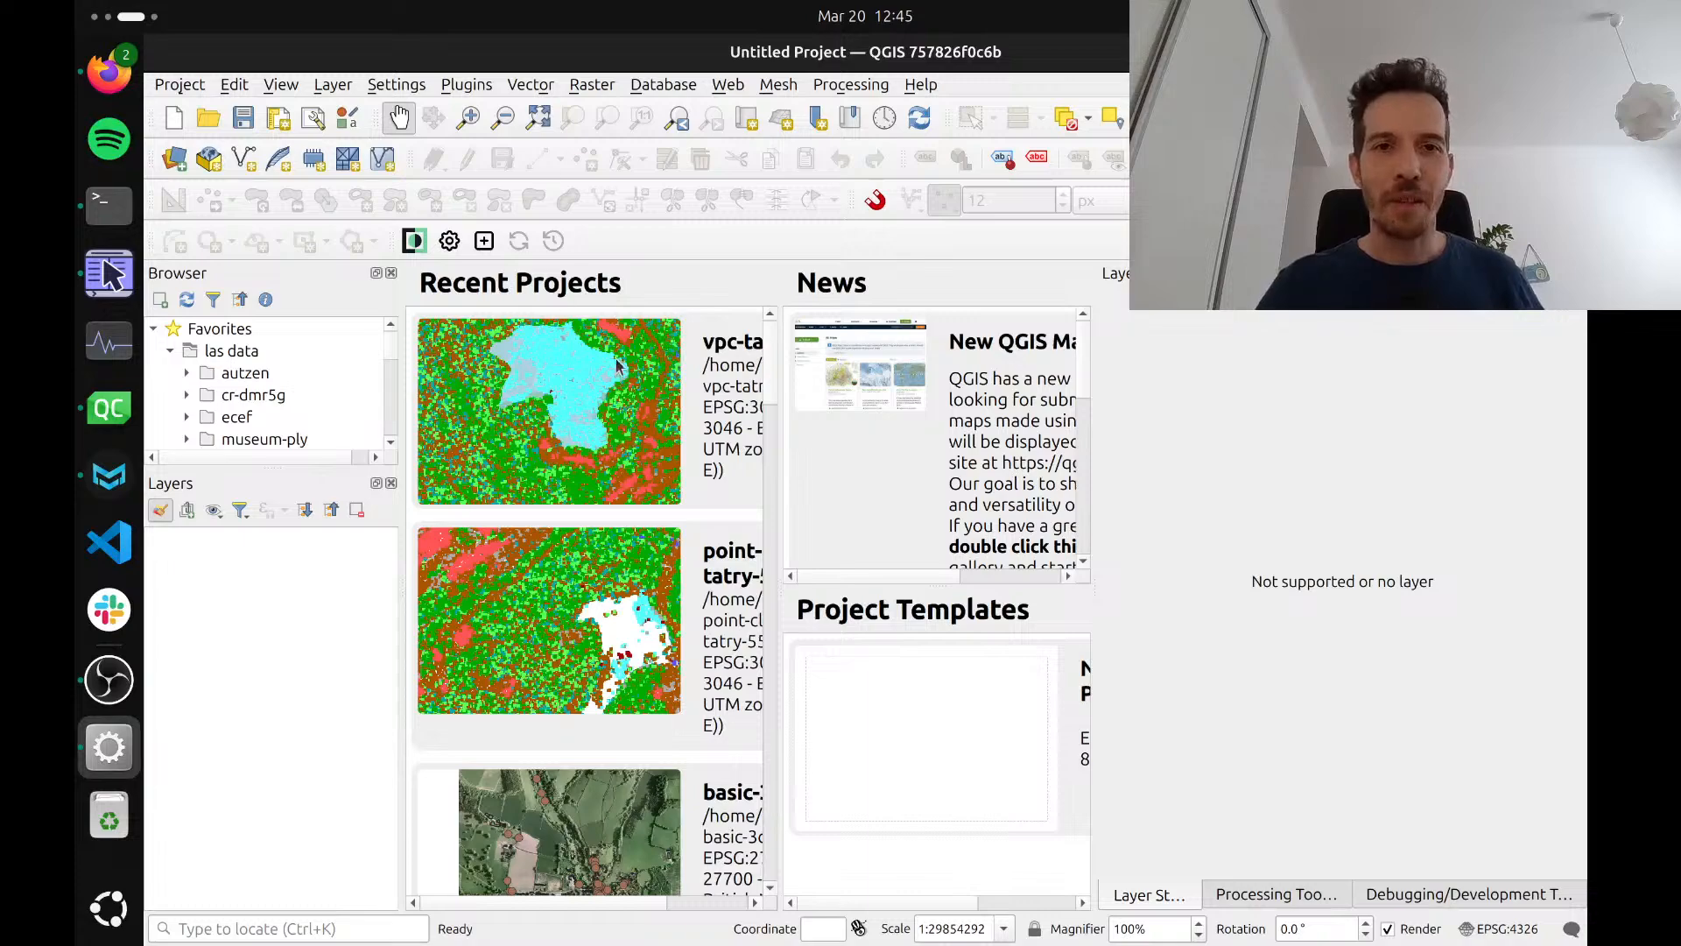
Load 55-1-clipped.copc from the sk-tatry folder in Krusader into the empty QGIS project
key("alt+Tab")
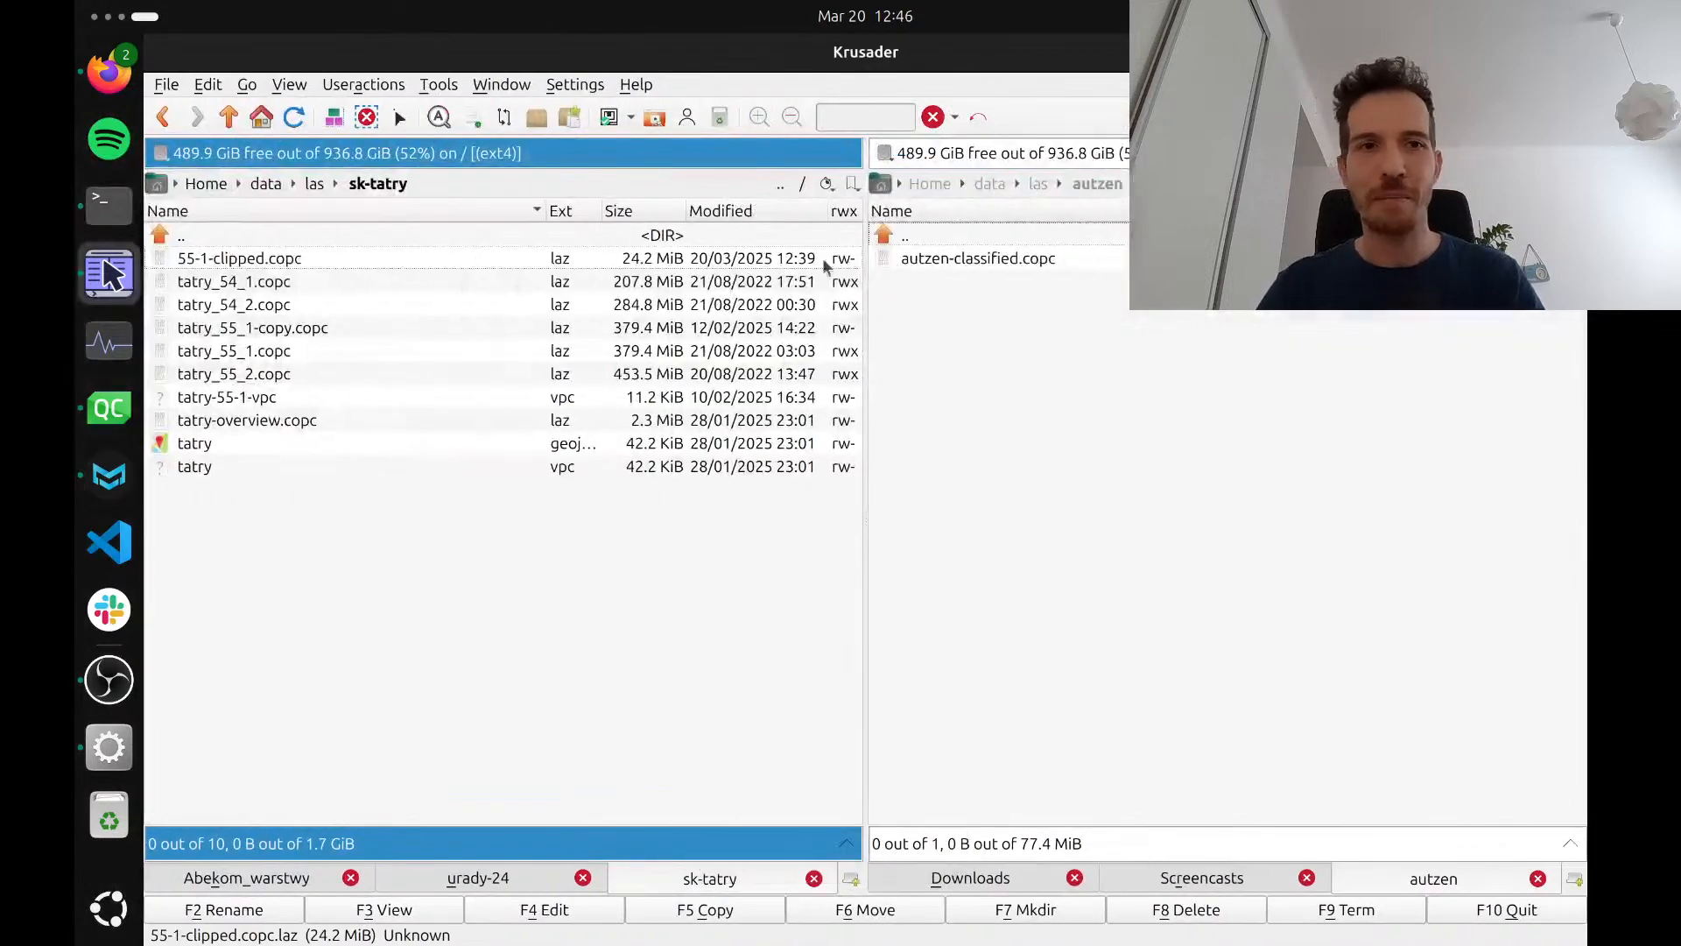
left_click_drag(469, 254, 639, 516)
key("ctrl+alt+Left")
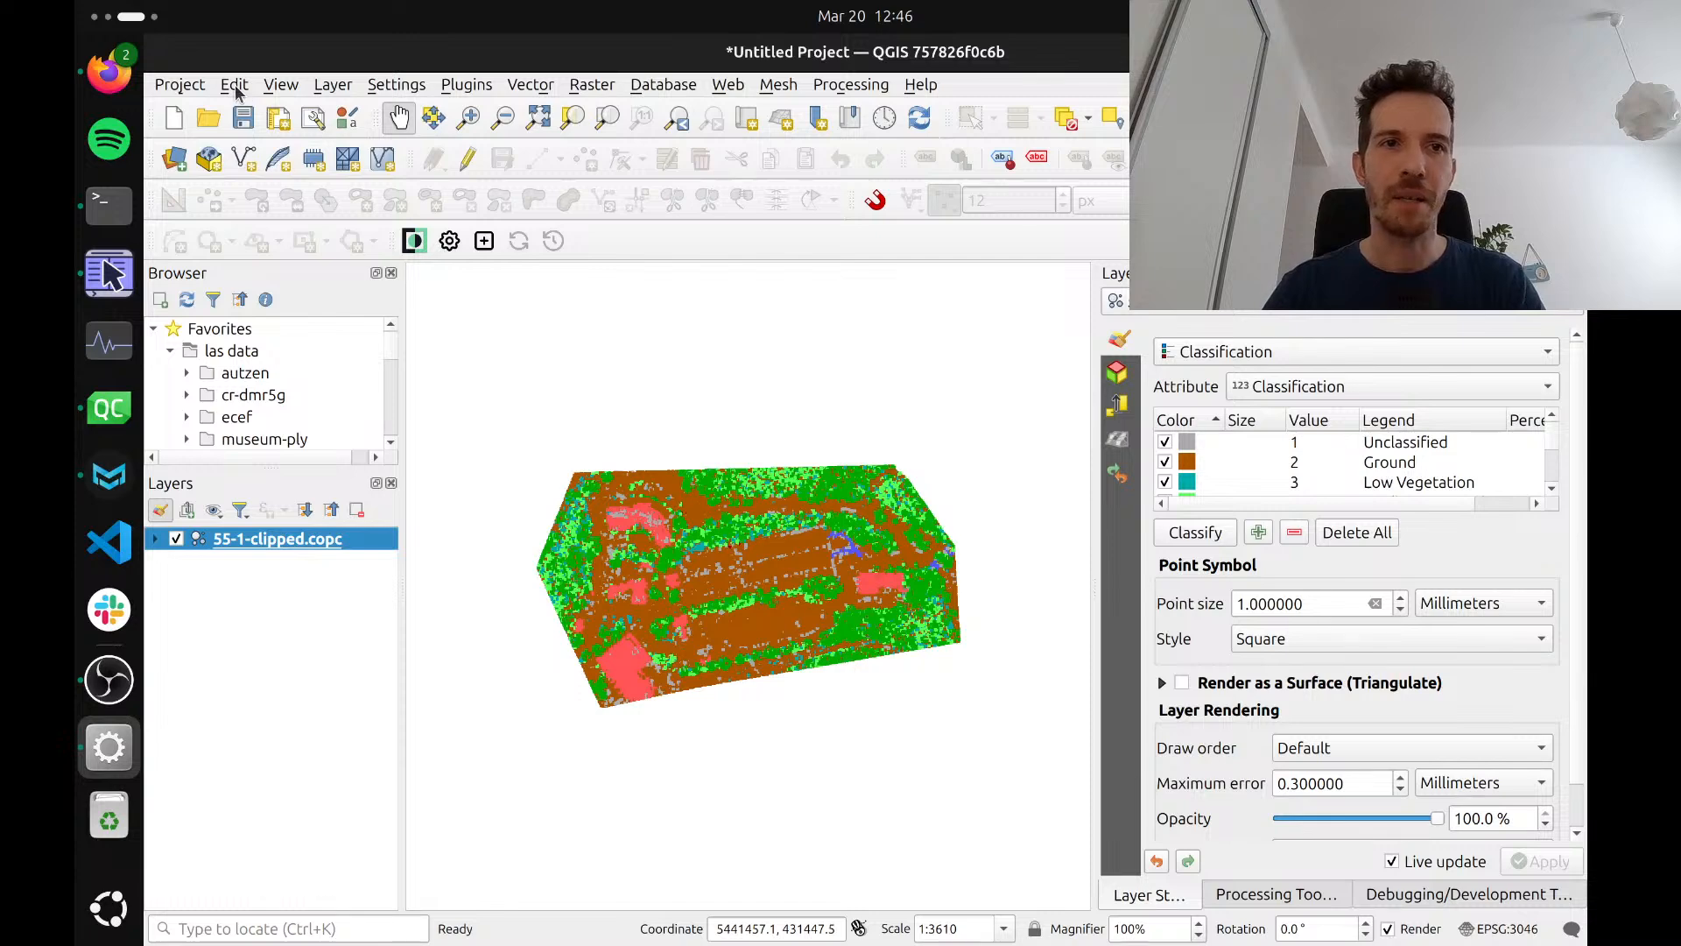
Open a new 3D map view and turn on editing for the 55-1-clipped.copc point cloud
left_click(281, 84)
mouse_move(465, 128)
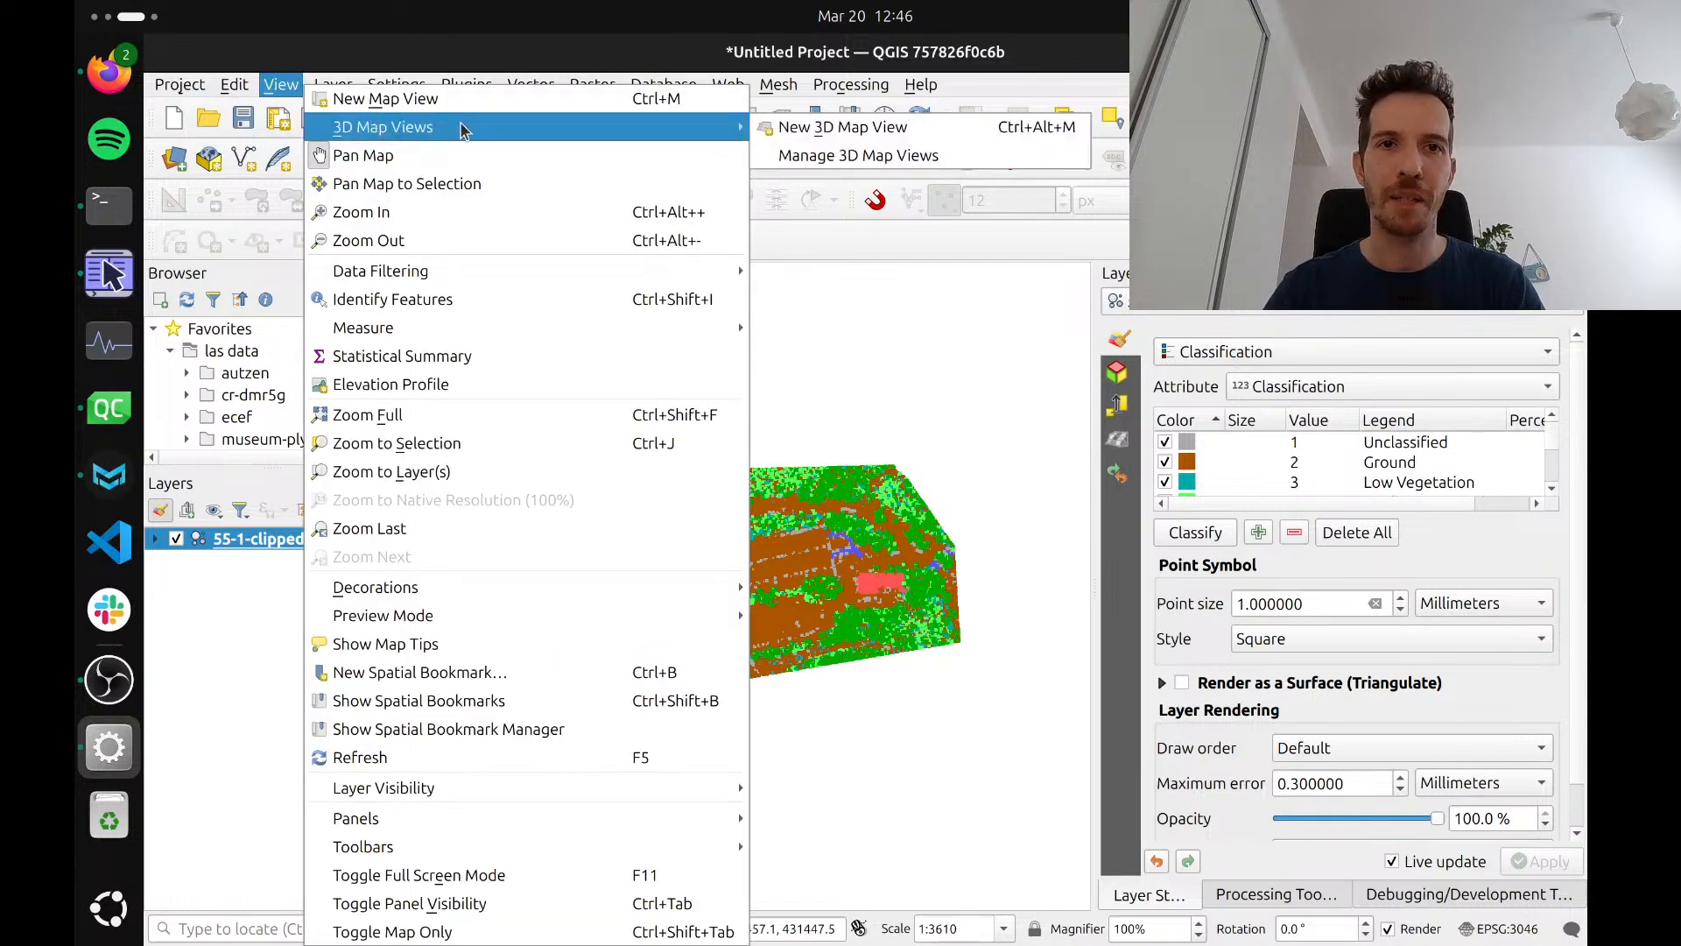
left_click(831, 128)
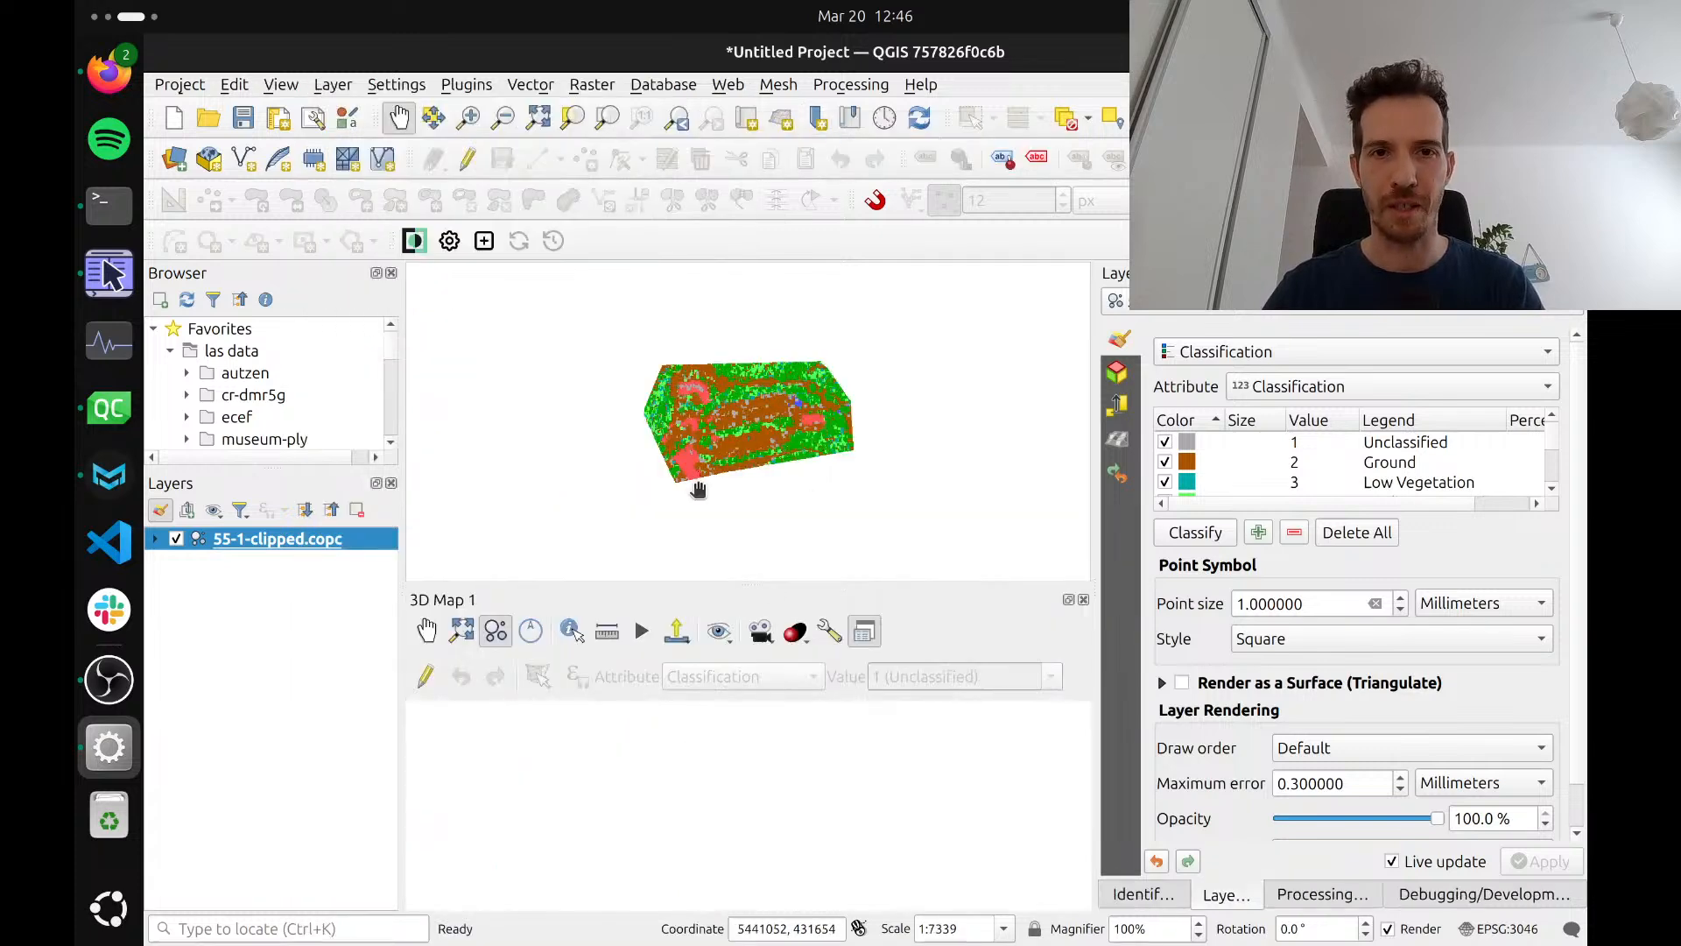
scroll(732, 453, "up", 2)
left_click_drag(733, 454, 710, 493)
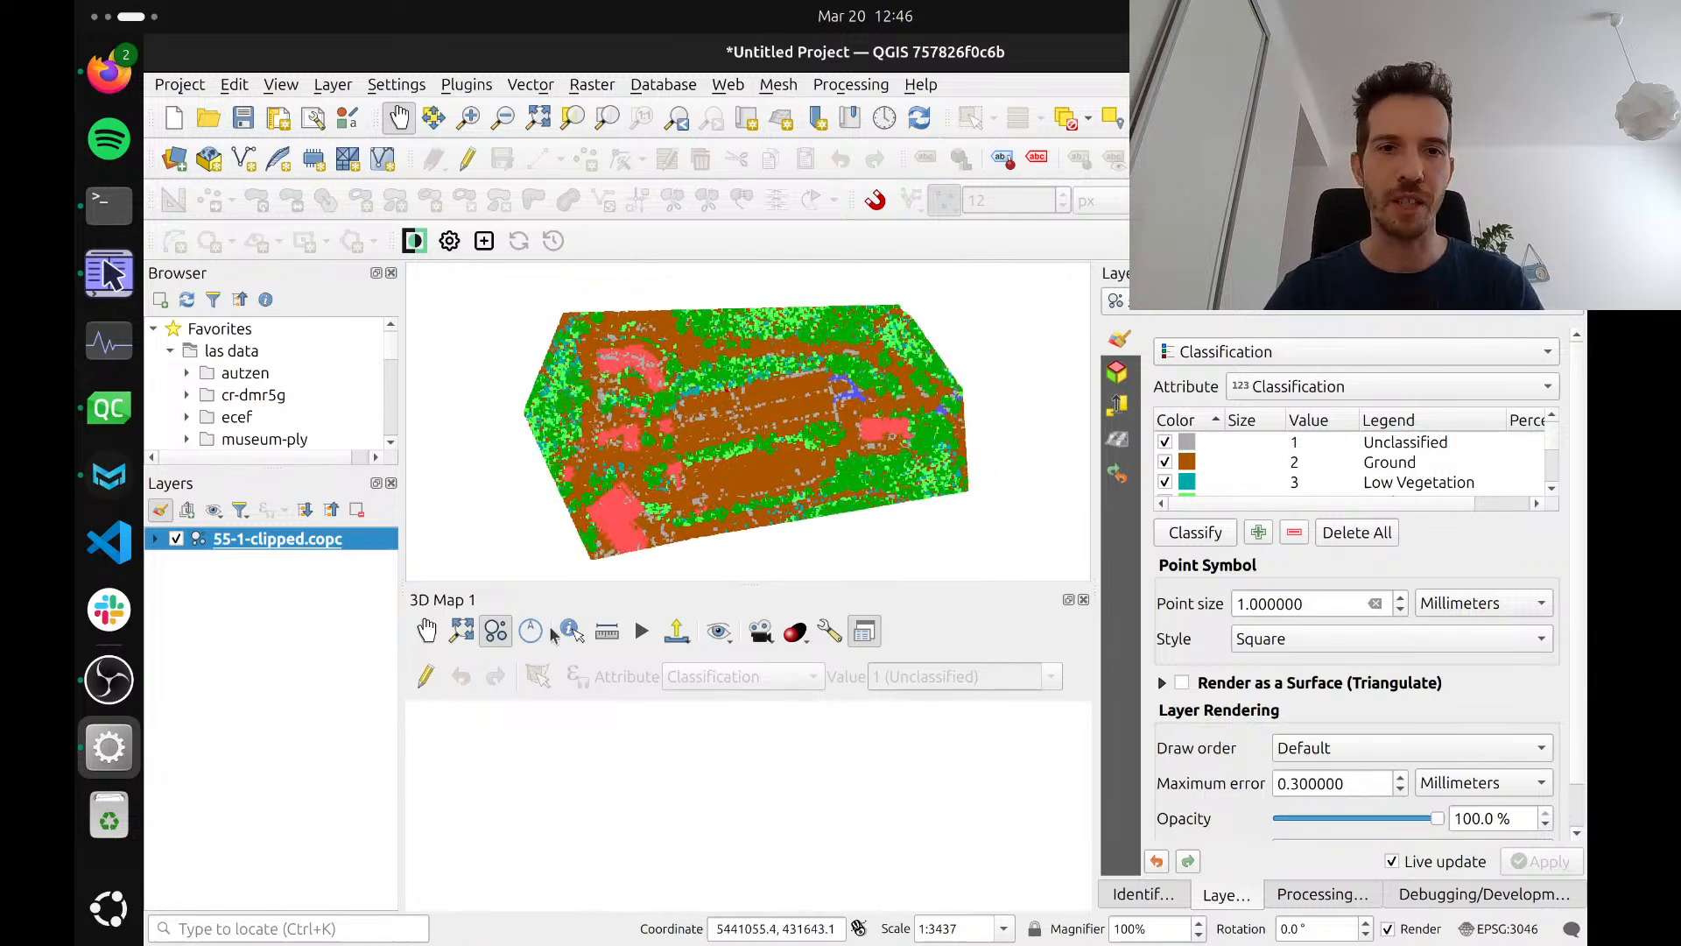
left_click(425, 676)
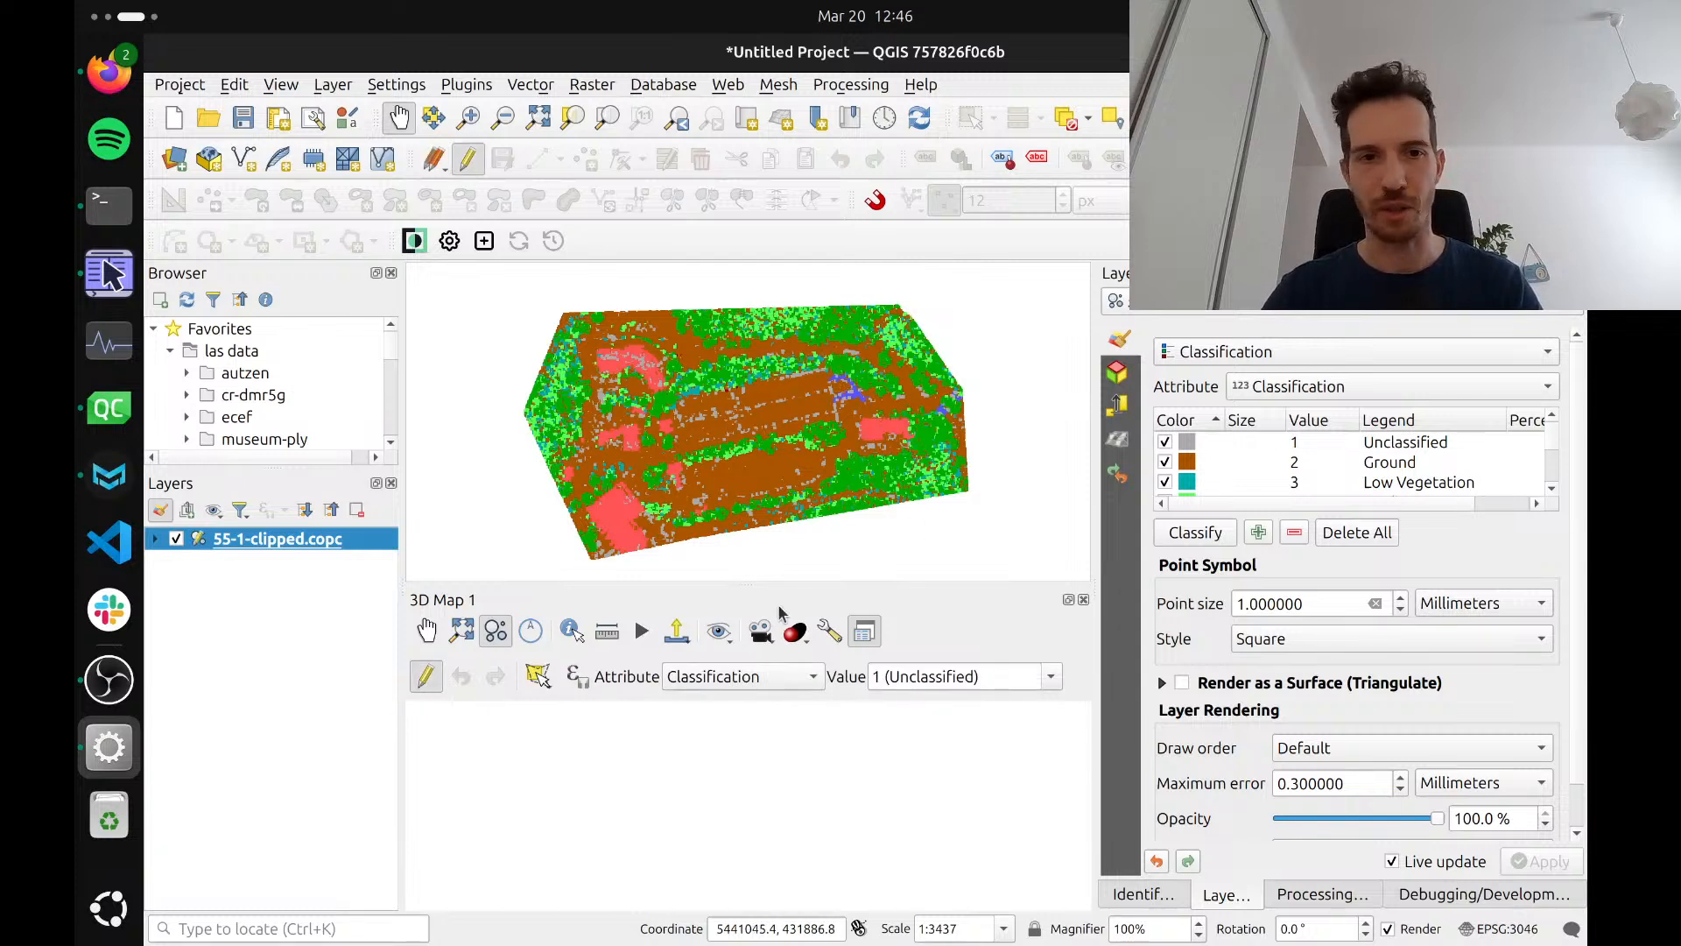
Restrict the new 3D map to the tower by drawing its extent around the square green footprint on the 2D map
left_click(449, 633)
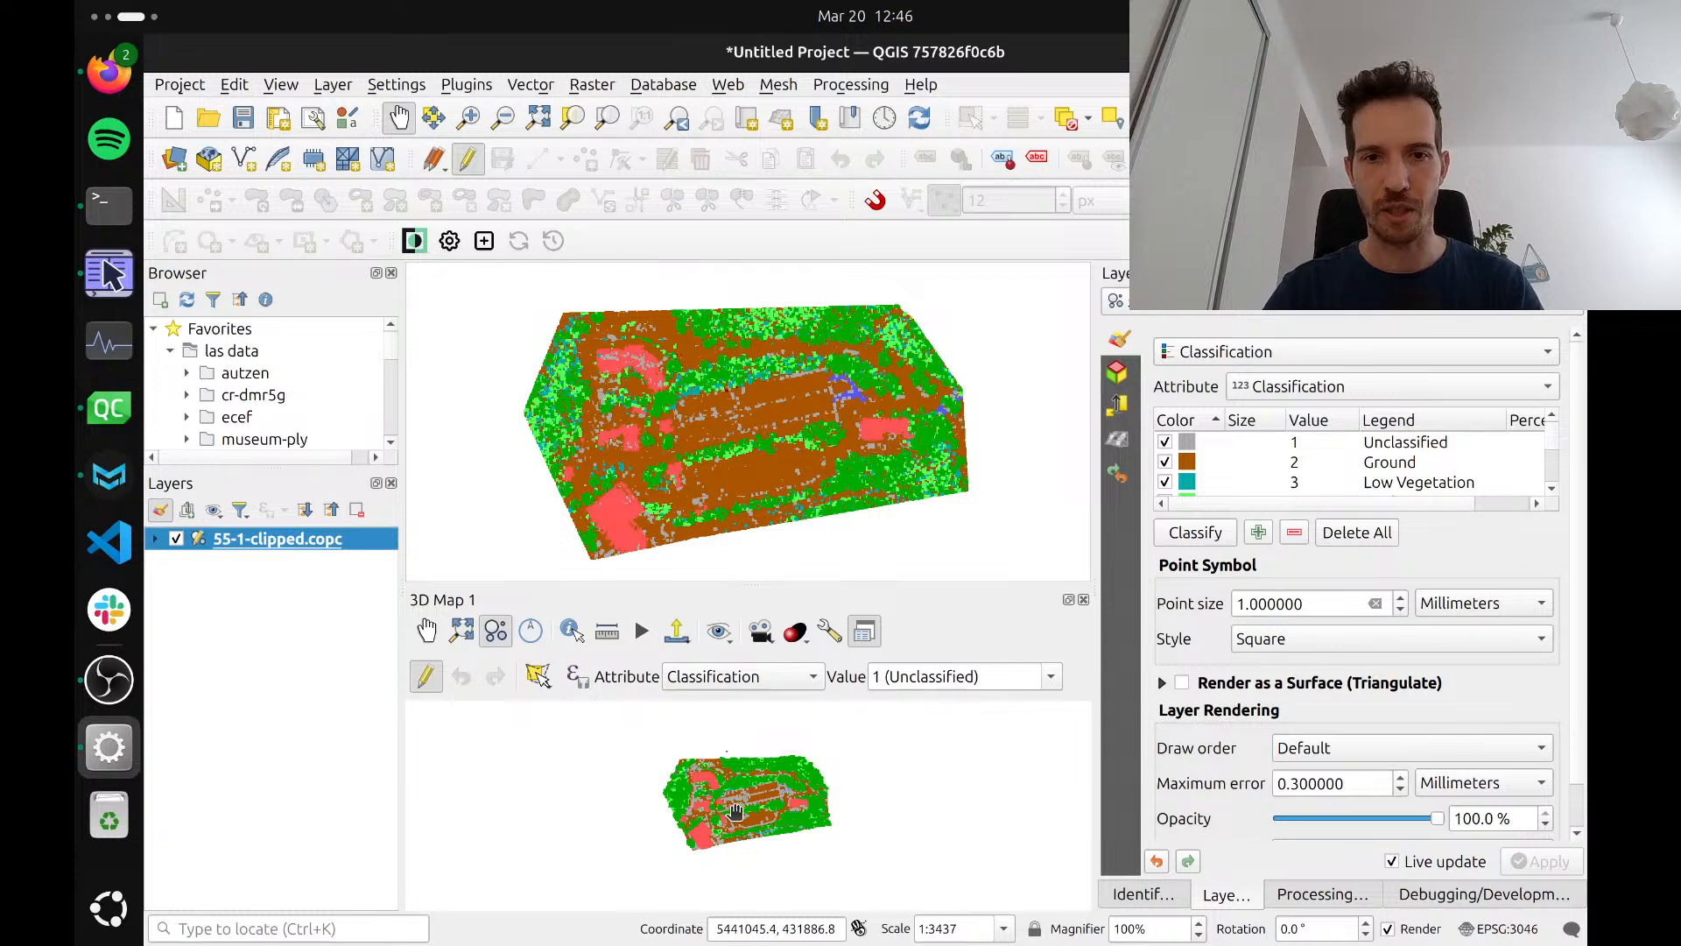
scroll(729, 794, "up", 5)
left_click_drag(700, 744, 744, 821)
scroll(743, 821, "up", 2)
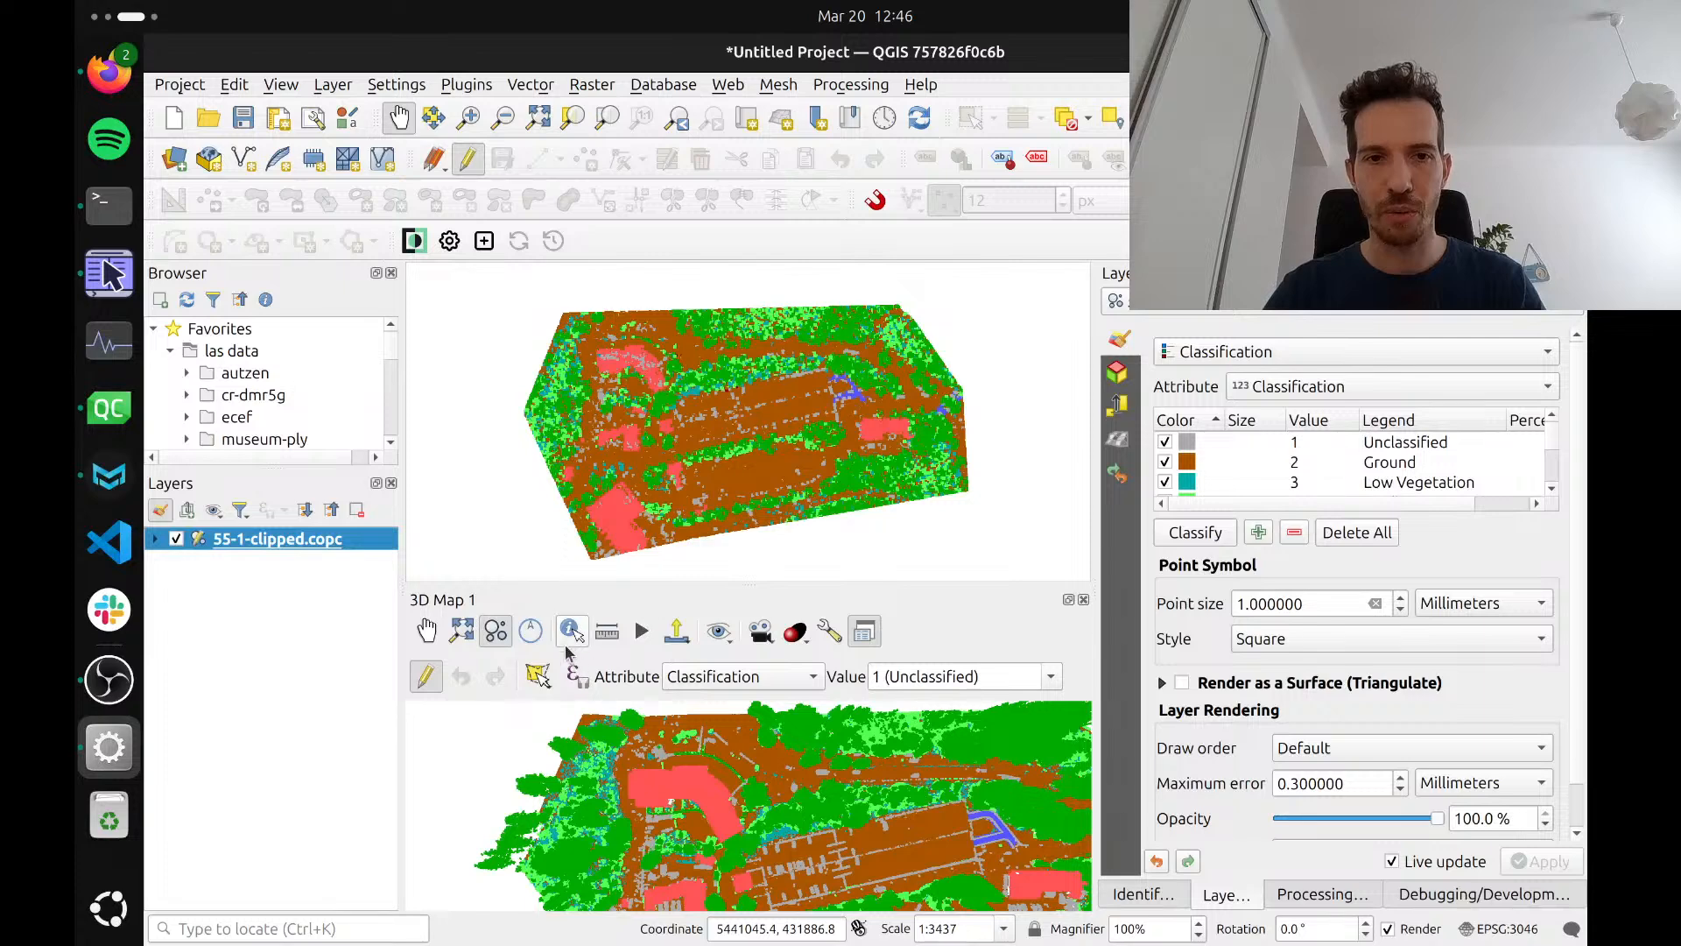
left_click(829, 633)
left_click(1145, 723)
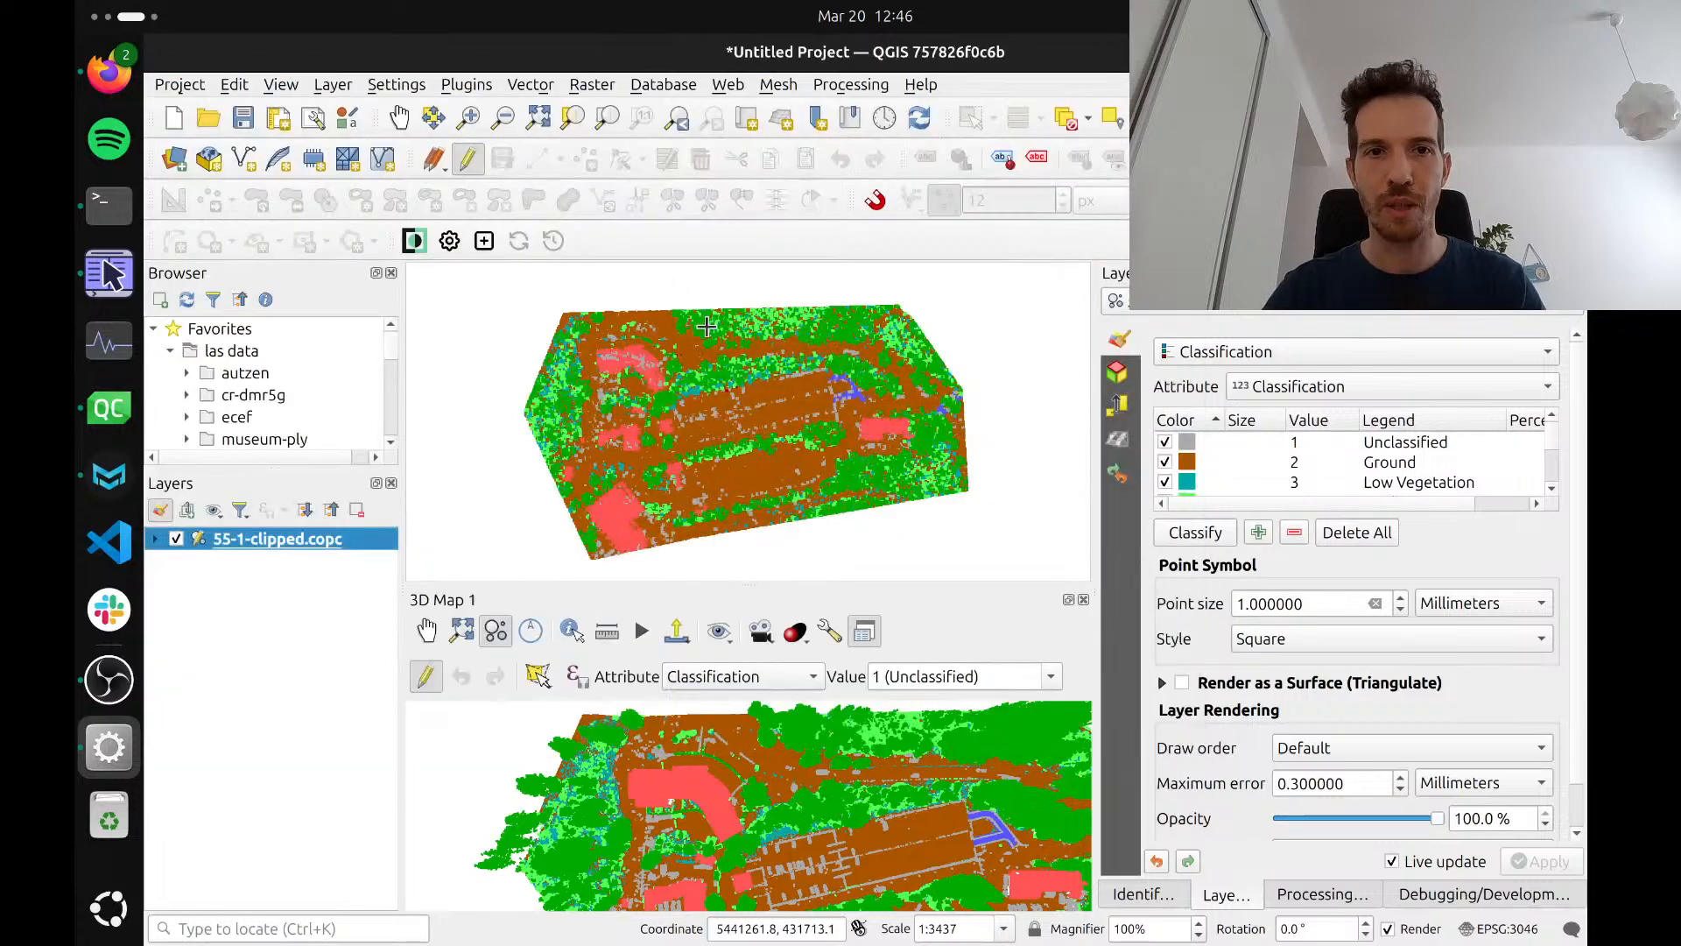
scroll(675, 355, "up", 3)
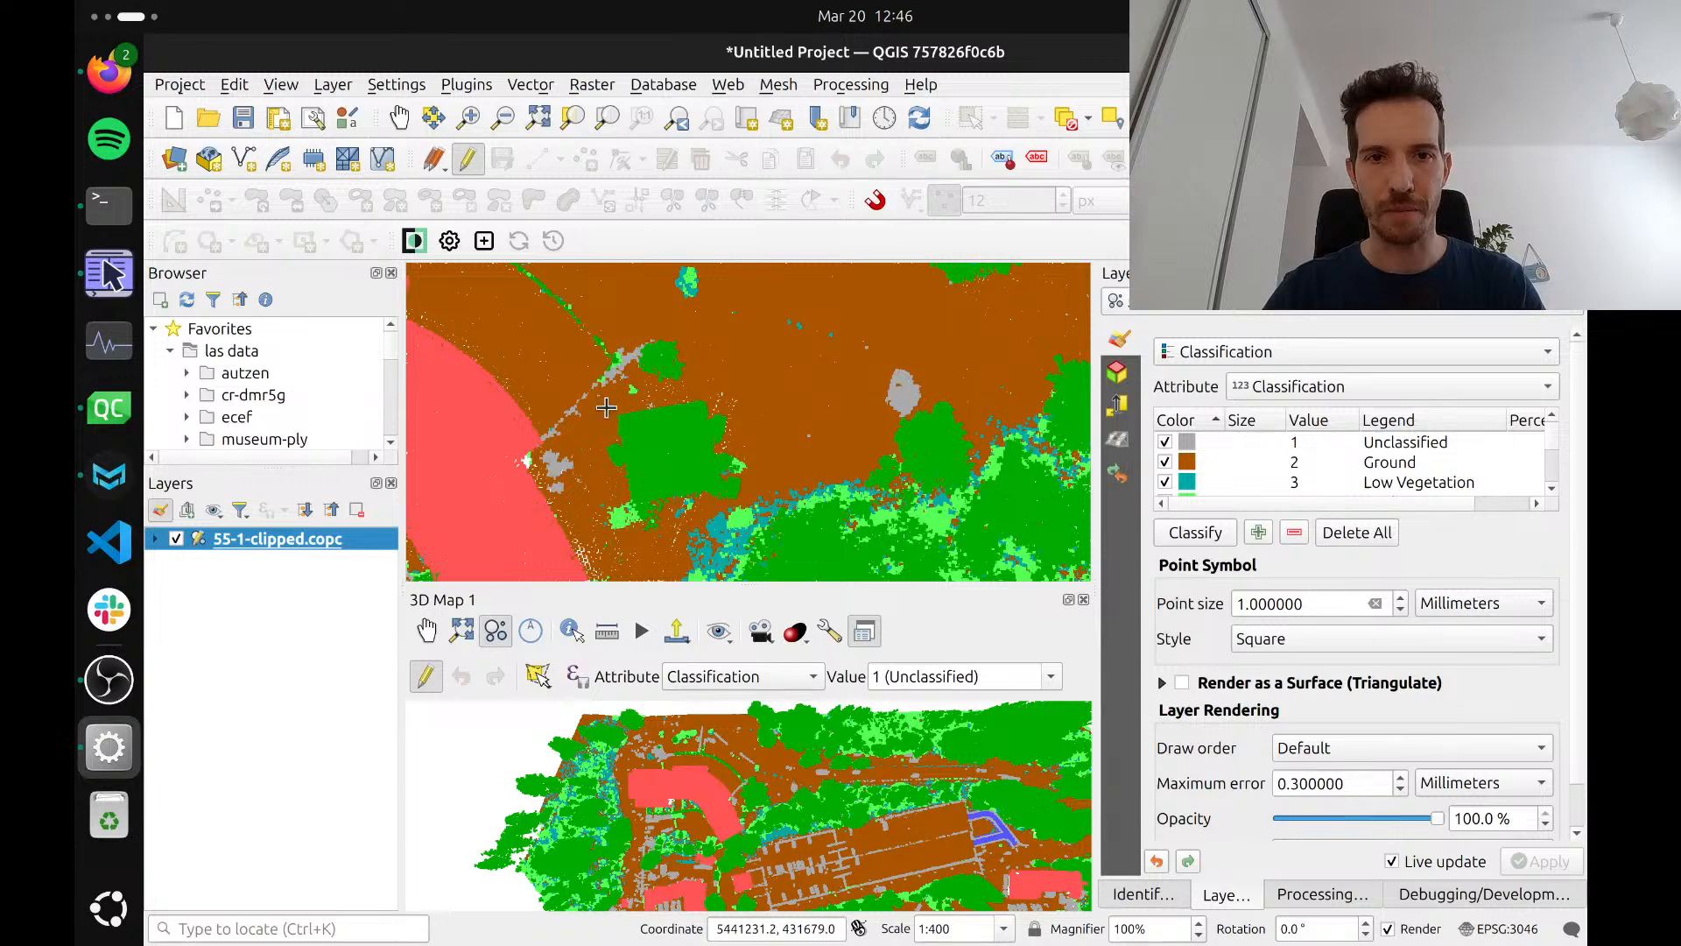
mouse_move(595, 394)
left_mouse_down()
mouse_move(728, 526)
mouse_move(751, 526)
mouse_move(730, 522)
left_mouse_up()
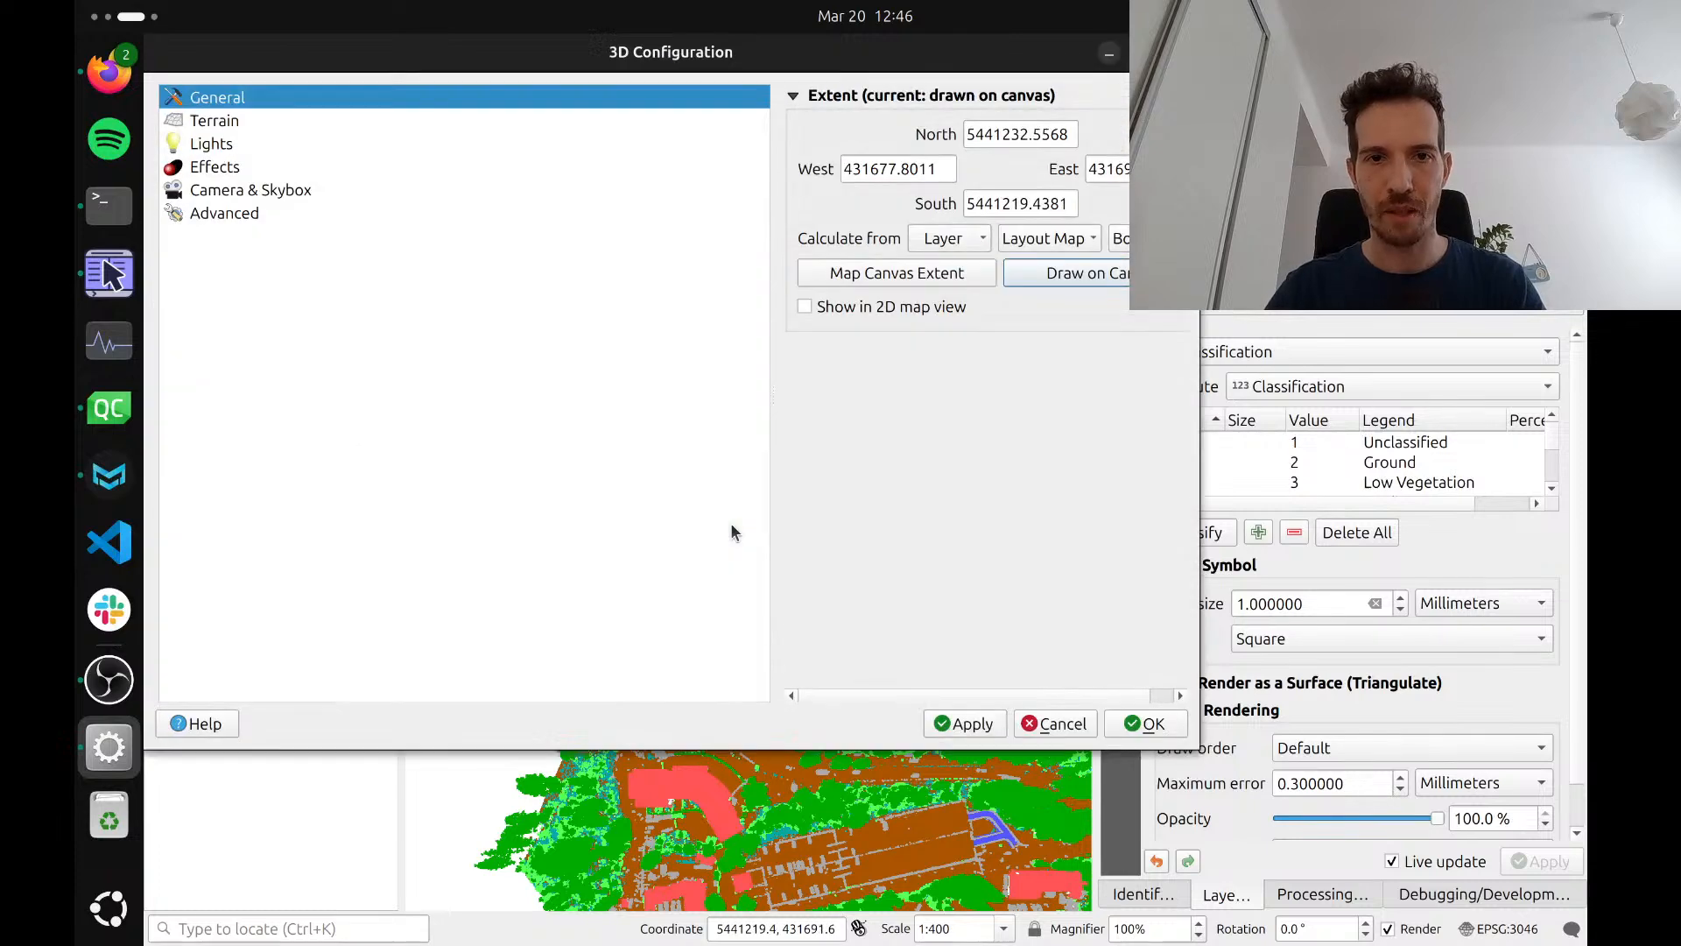
left_click(1145, 723)
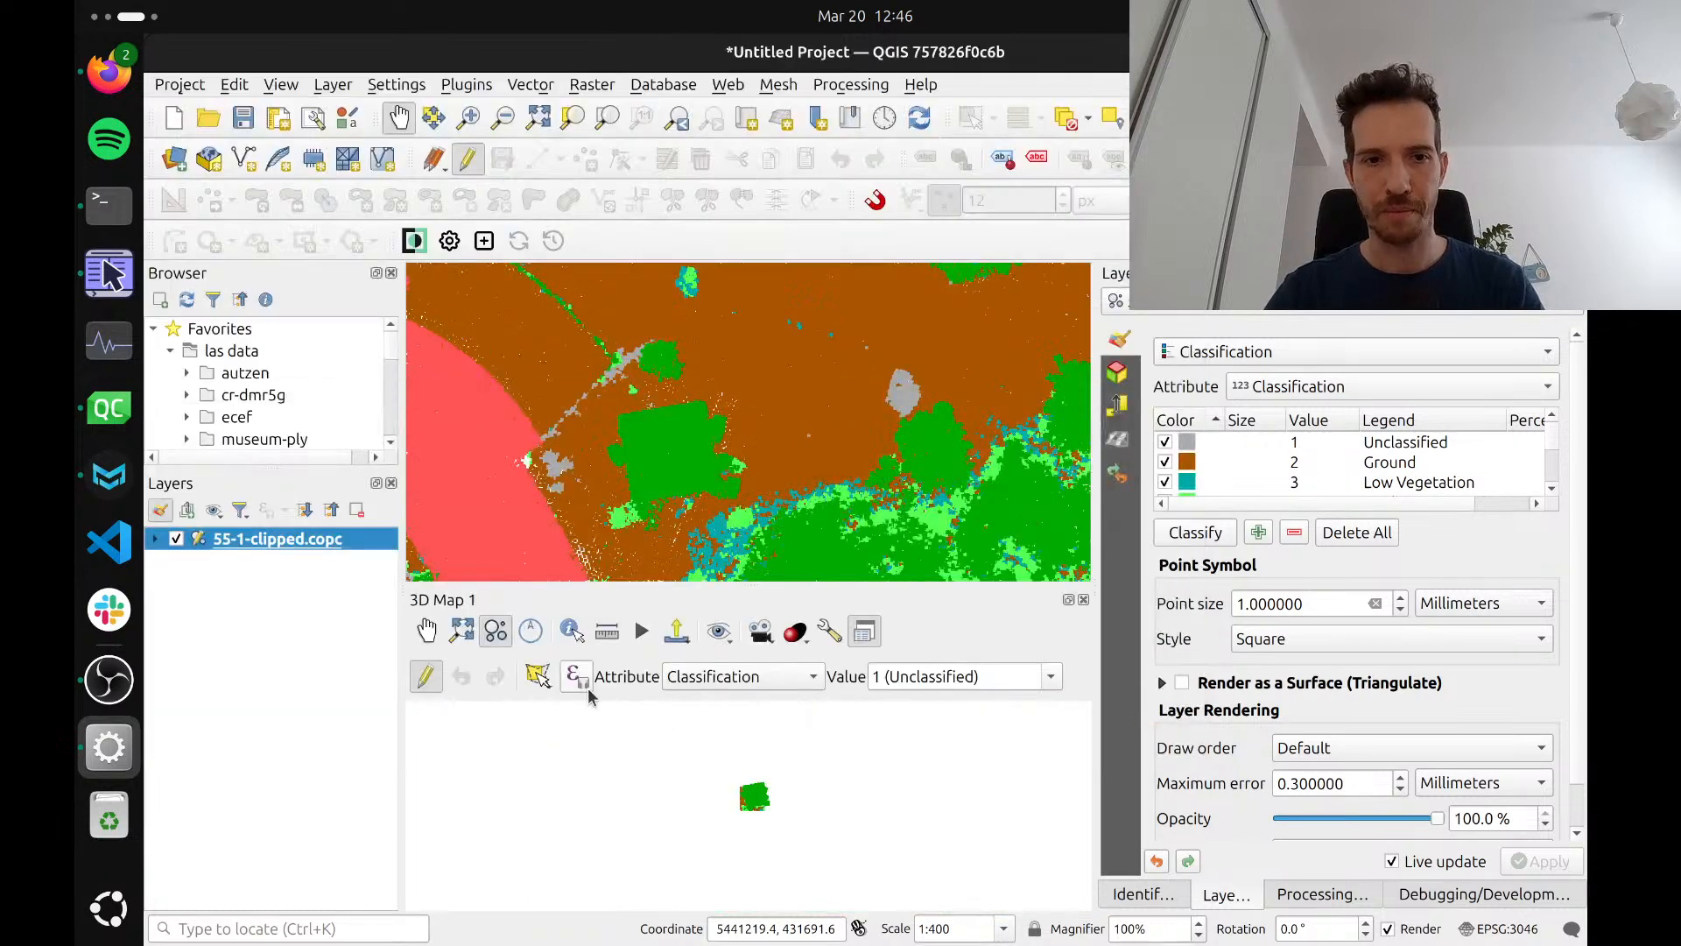
Enable Eye Dome Lighting in the 3D map, view the tower from the side and enlarge the 3D map area
left_click(796, 632)
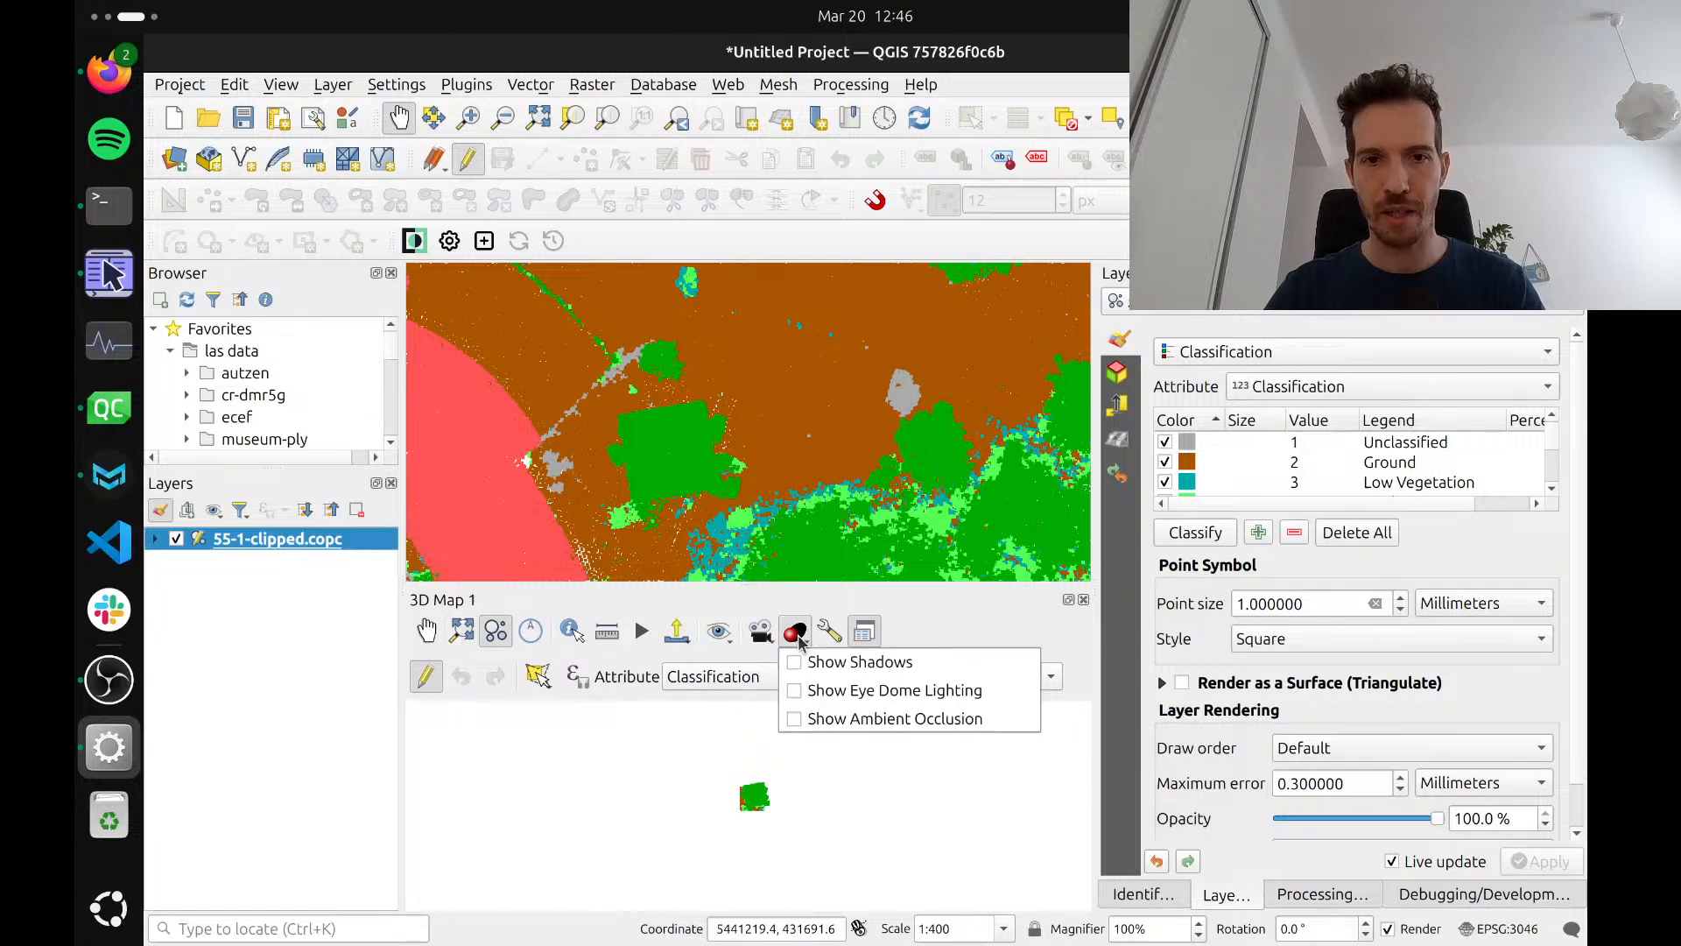
left_click(845, 691)
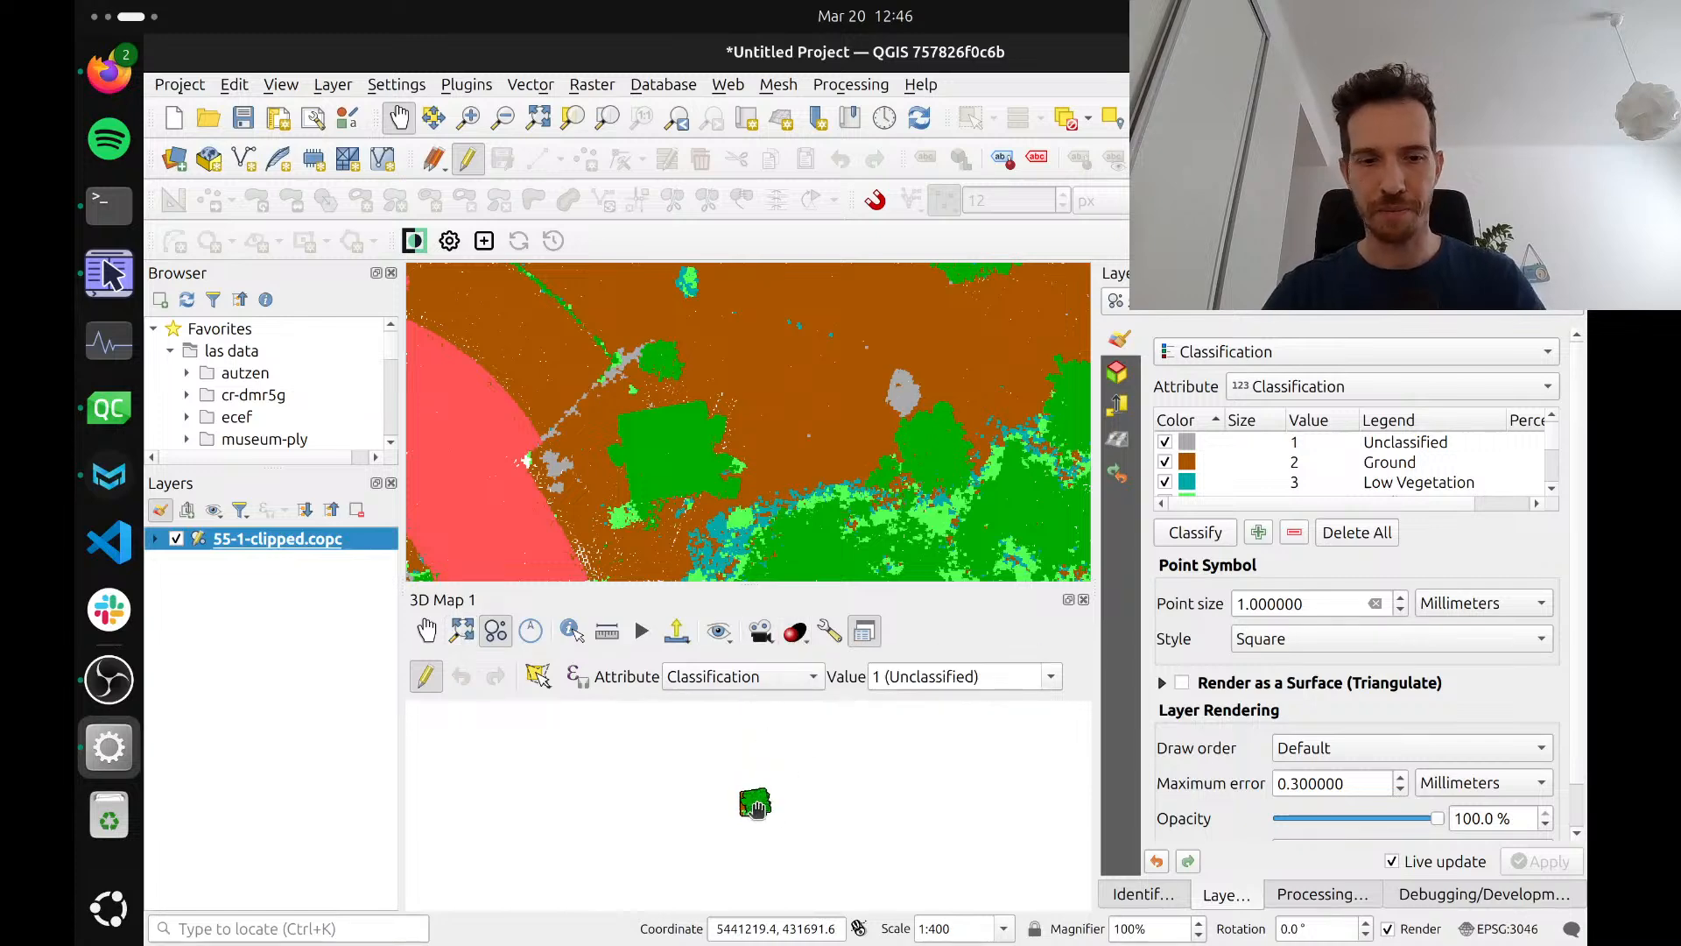
scroll(758, 862, "up", 5)
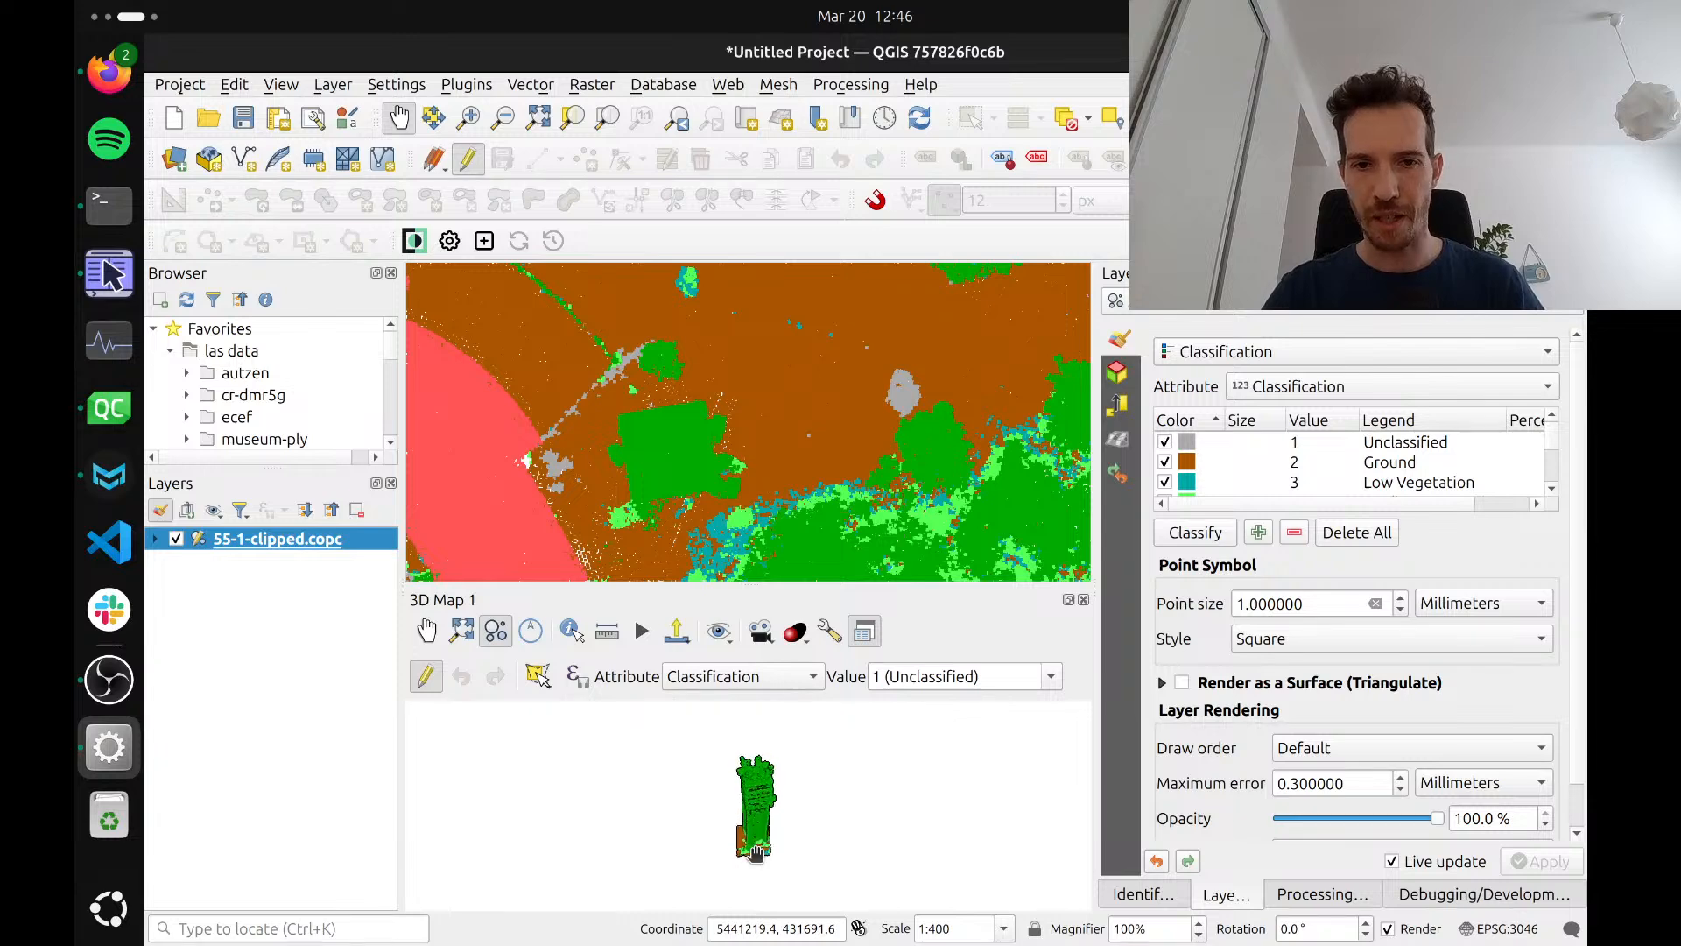
left_click_drag(757, 853, 726, 895)
left_click_drag(732, 585, 732, 504)
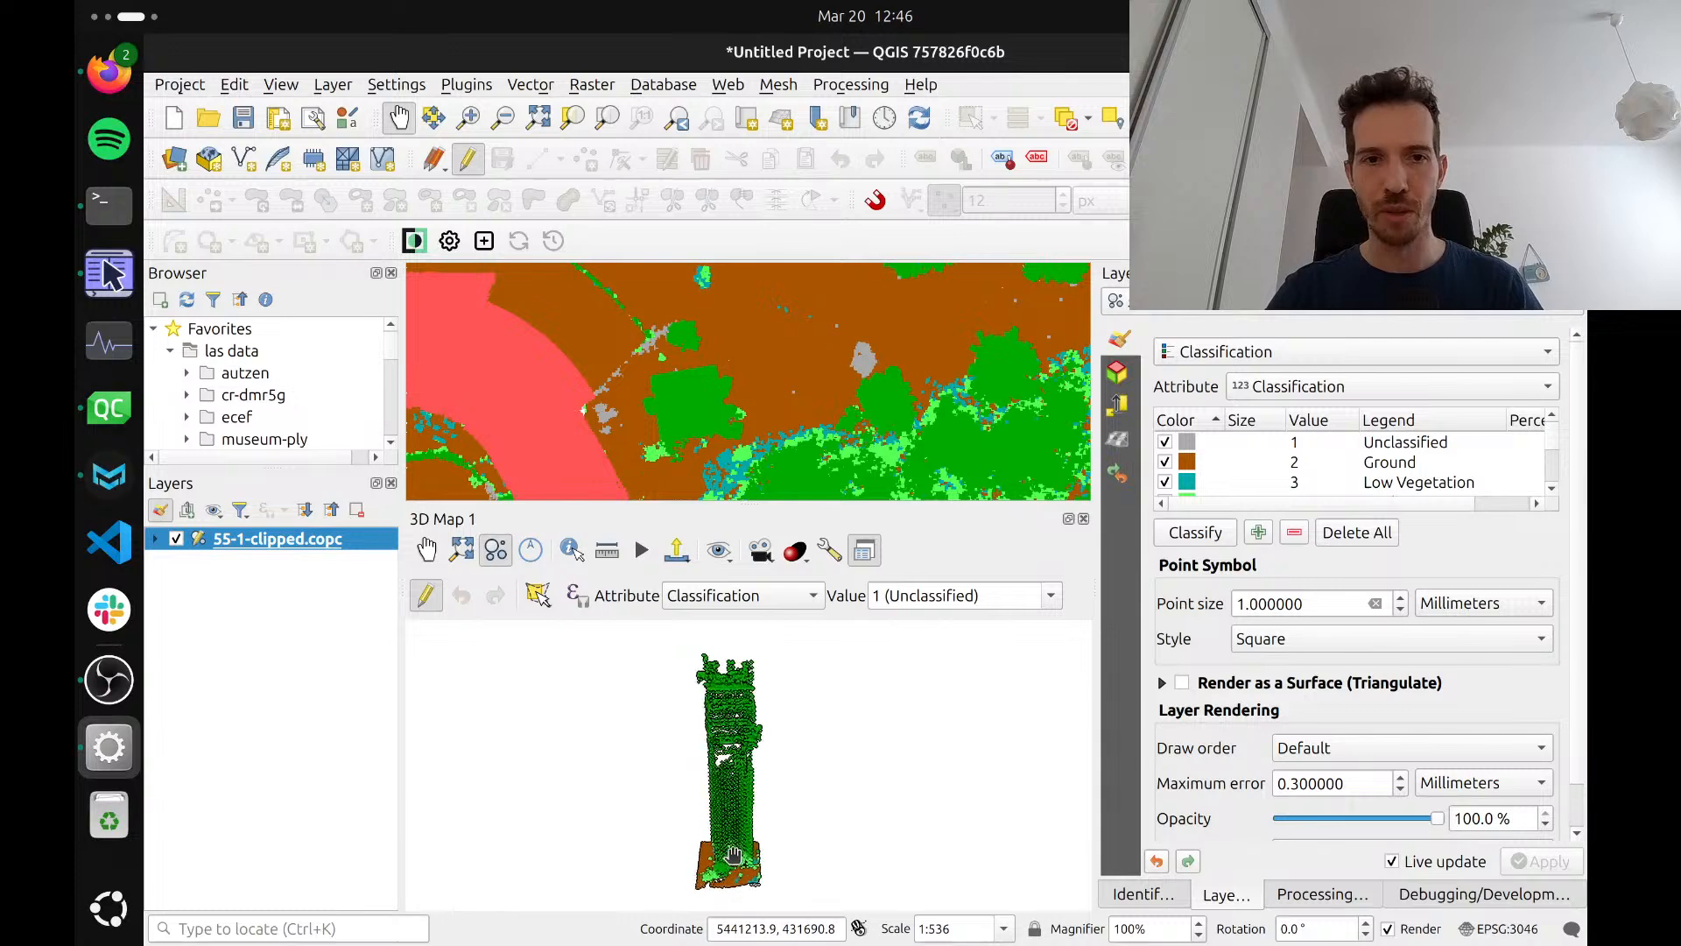
Change the class 10 entry in the point cloud's classification symbology to value 50 and raise its purple colour's brightness to 100%
left_click(537, 596)
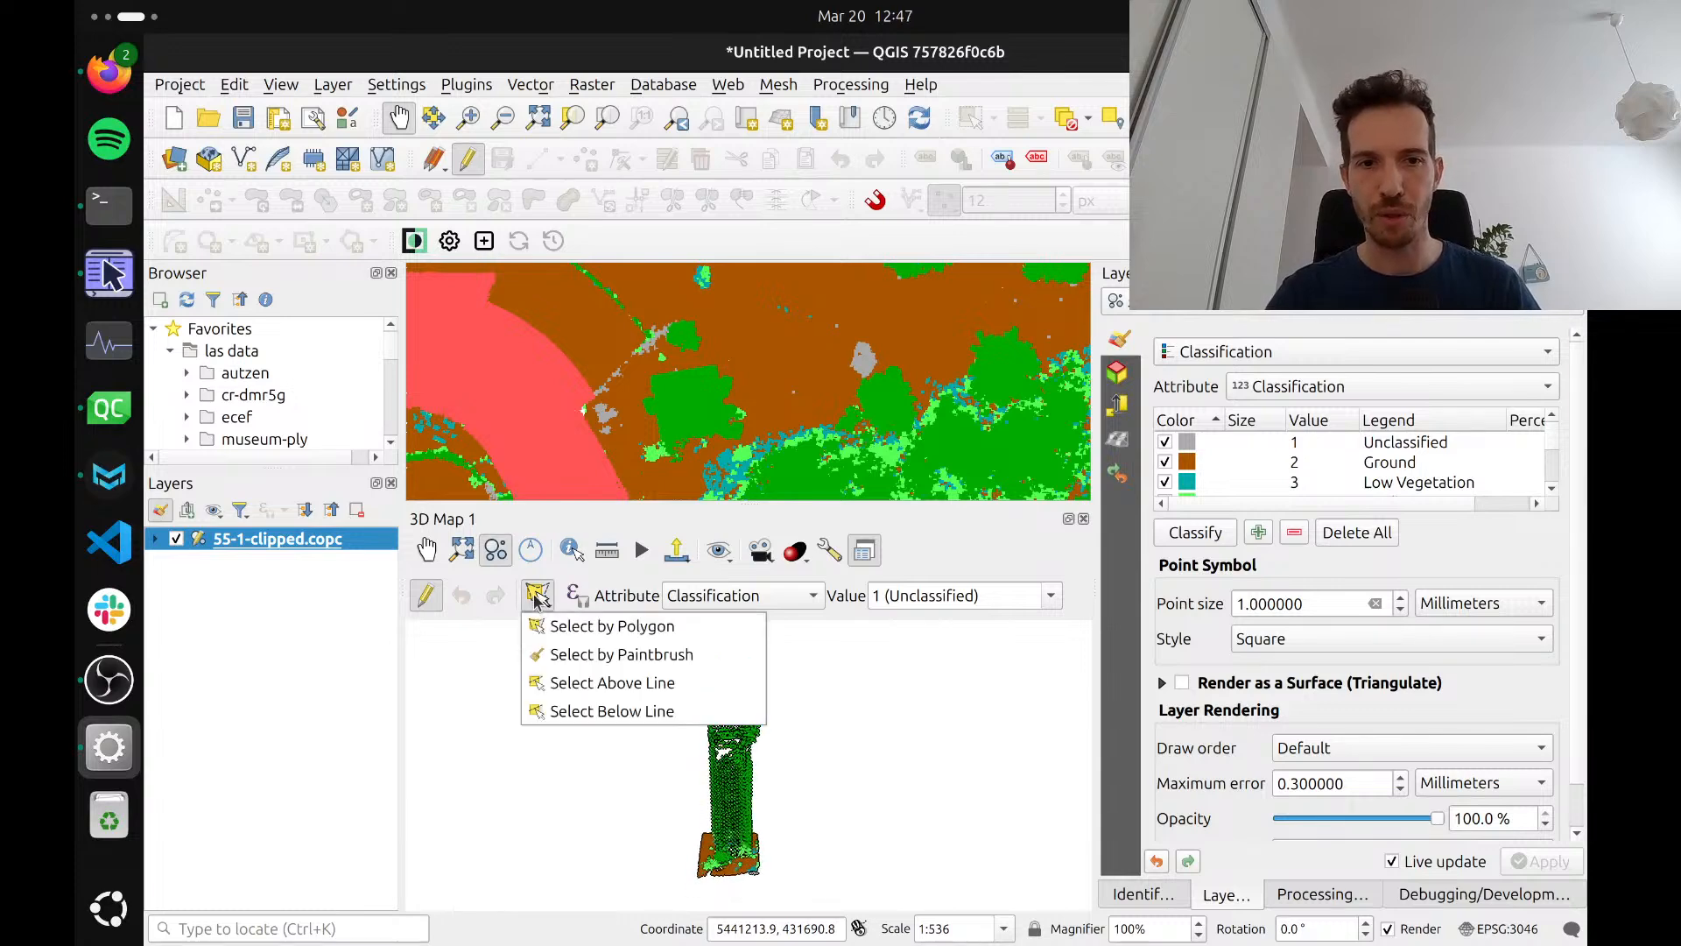
left_click(578, 687)
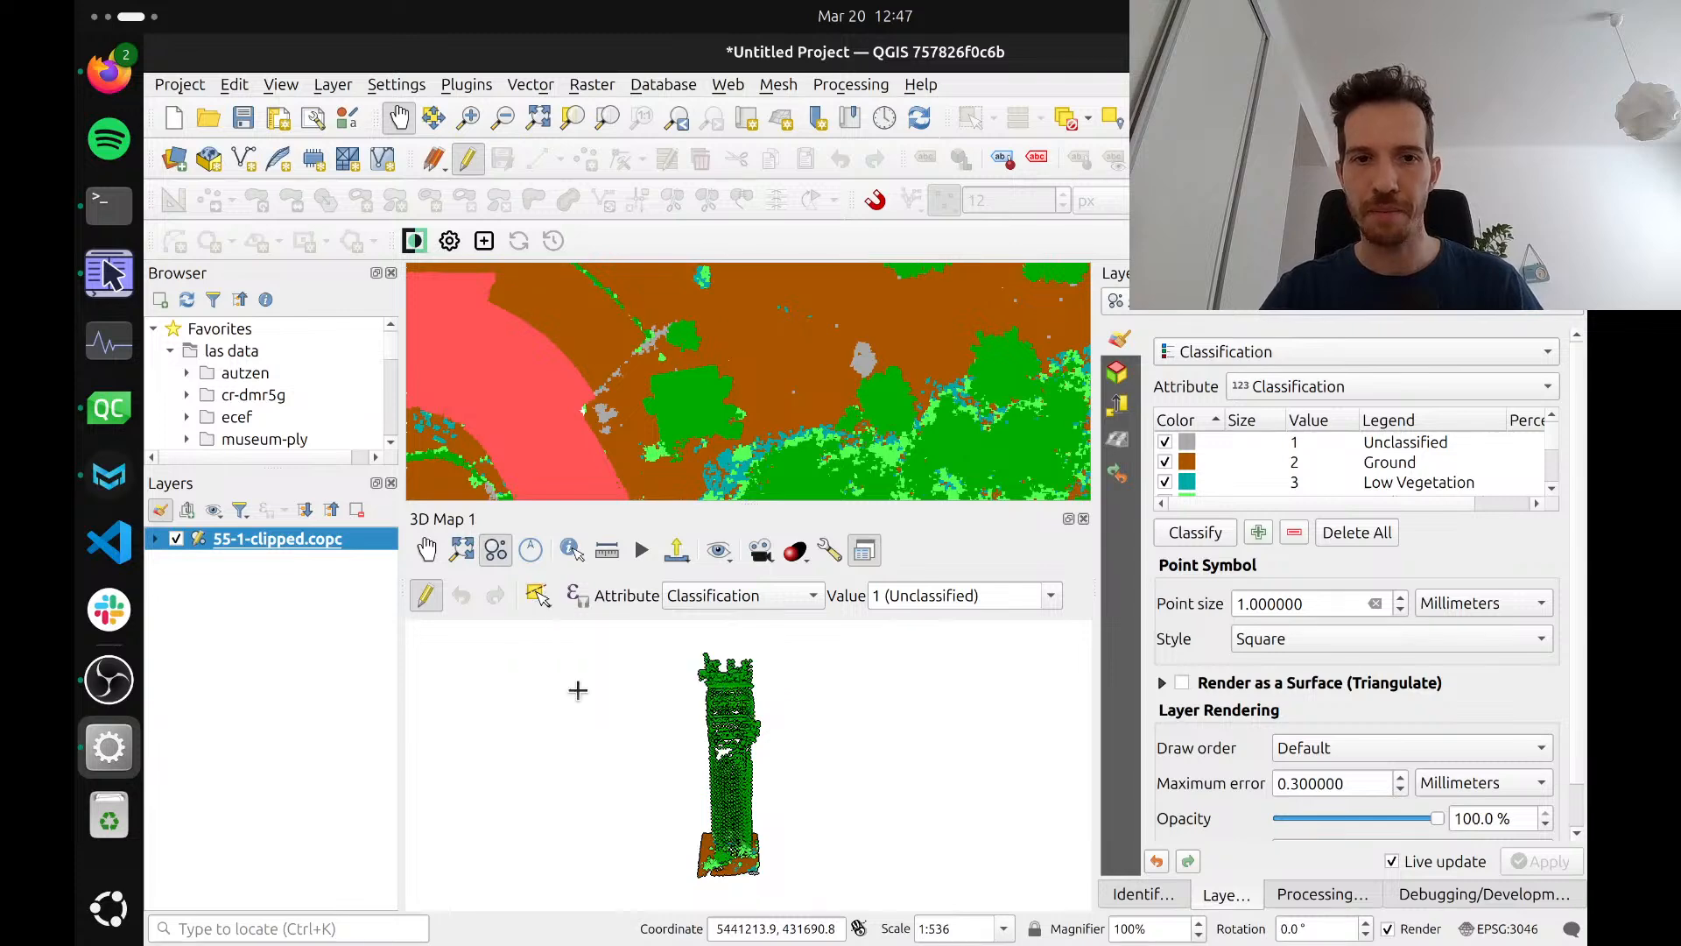
scroll(1300, 478, "down", 3)
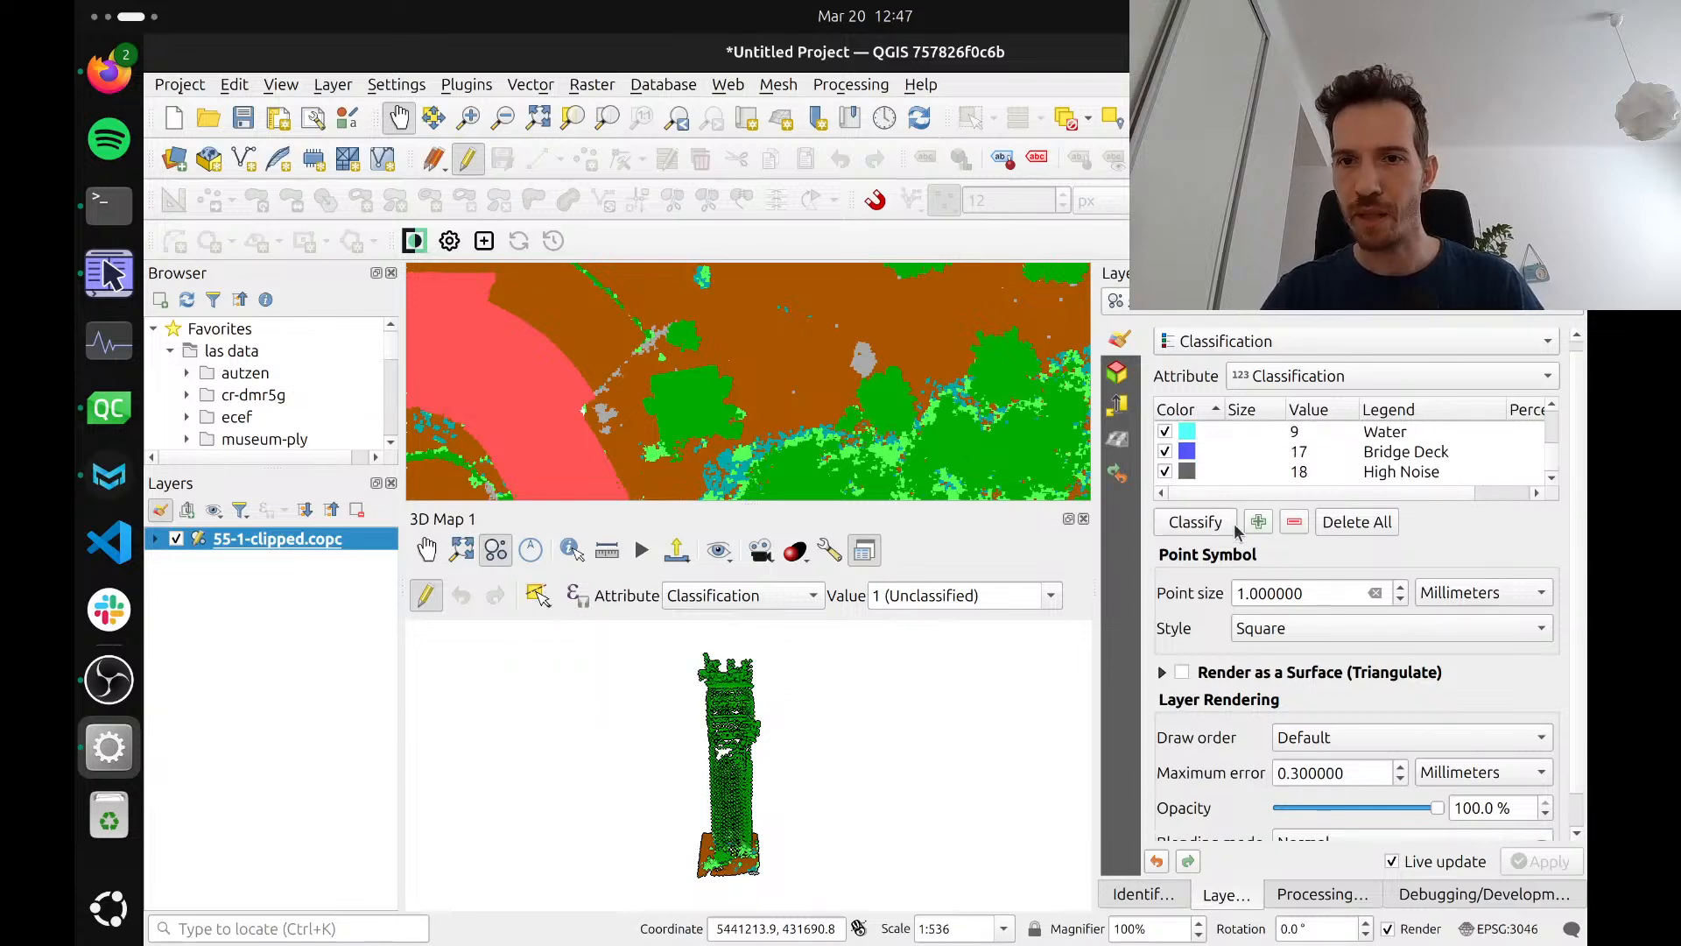
scroll(1224, 455, "down", 2)
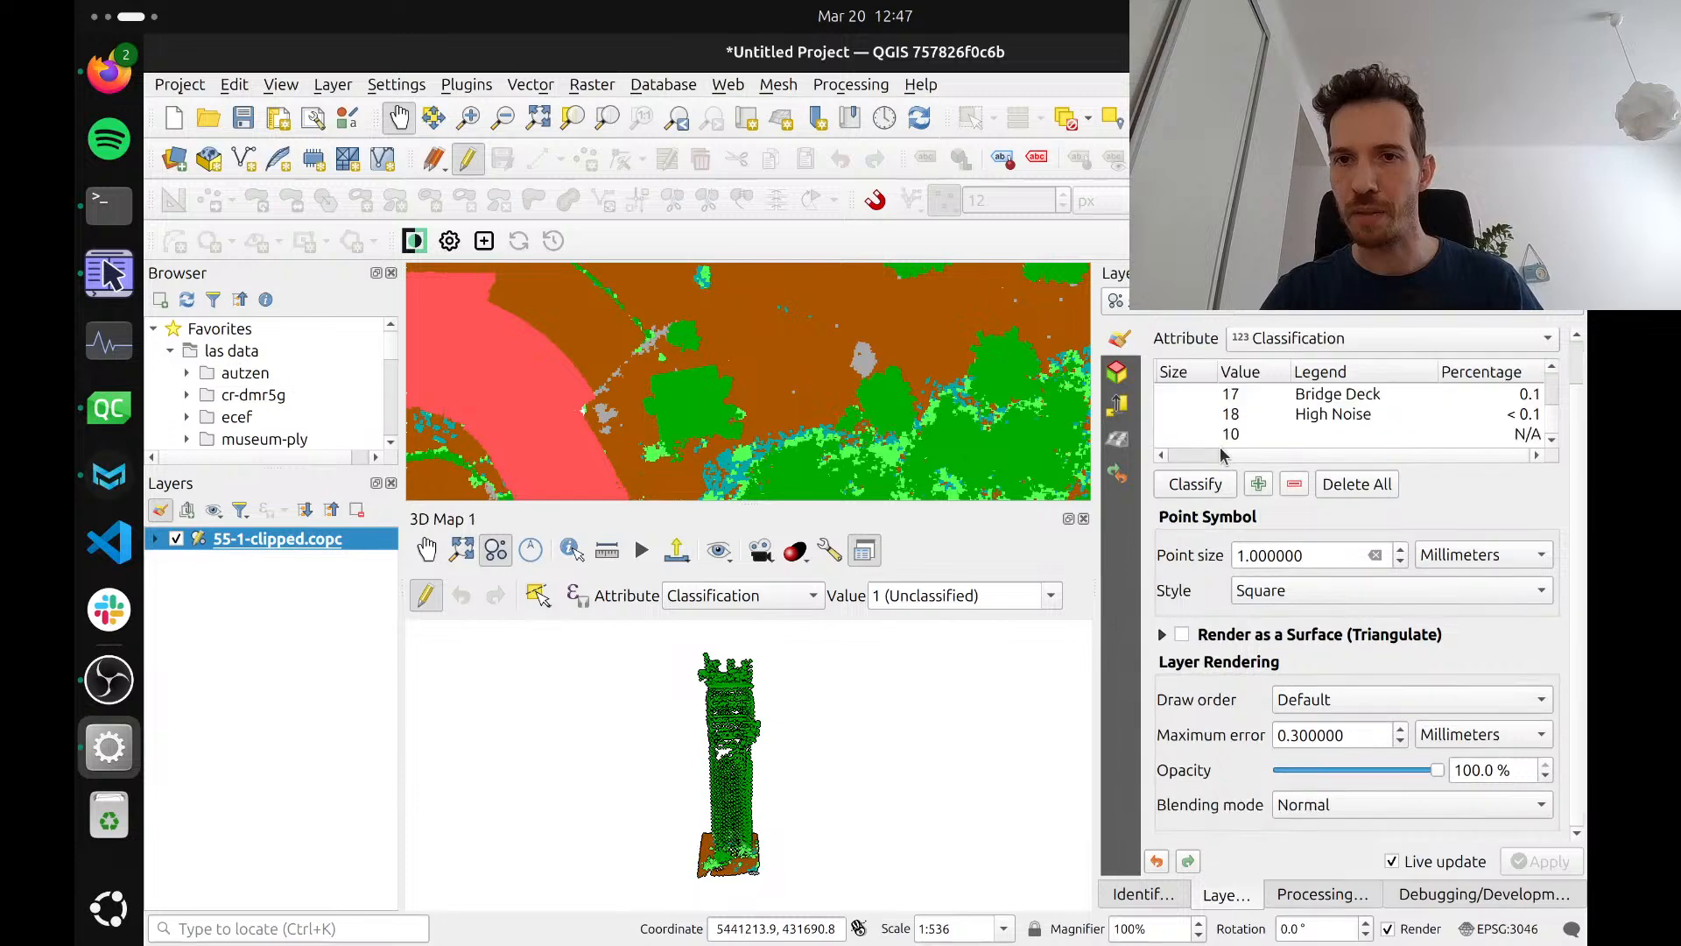
scroll(1240, 437, "left", 3)
double_click(1300, 433)
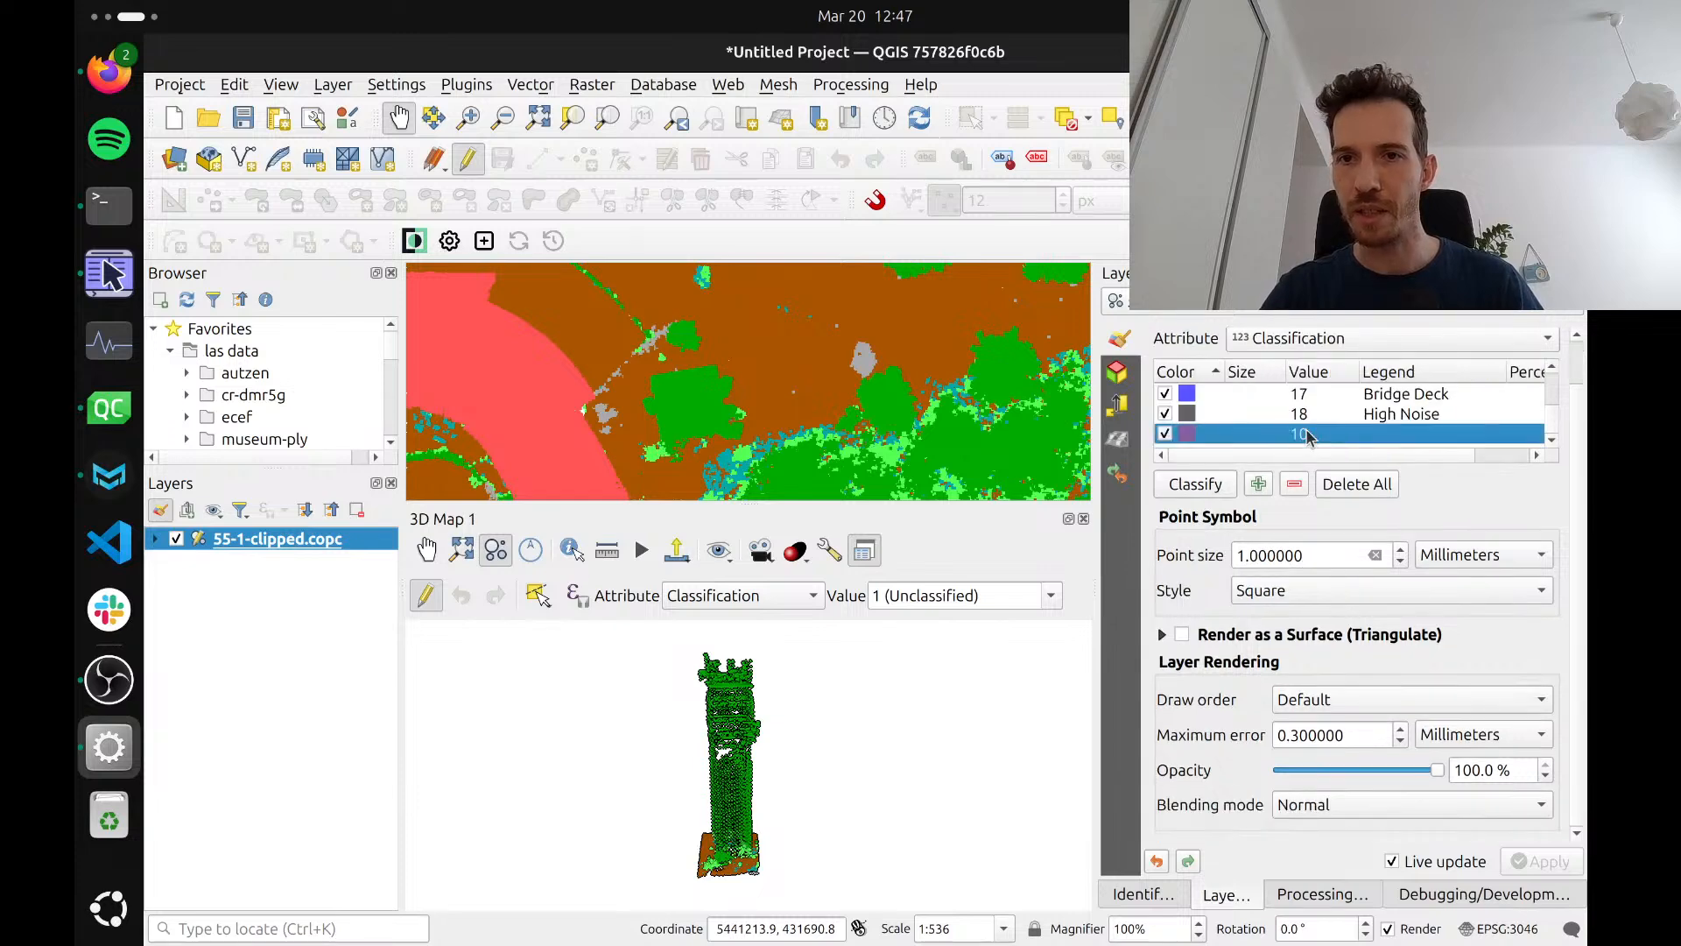
key("Return")
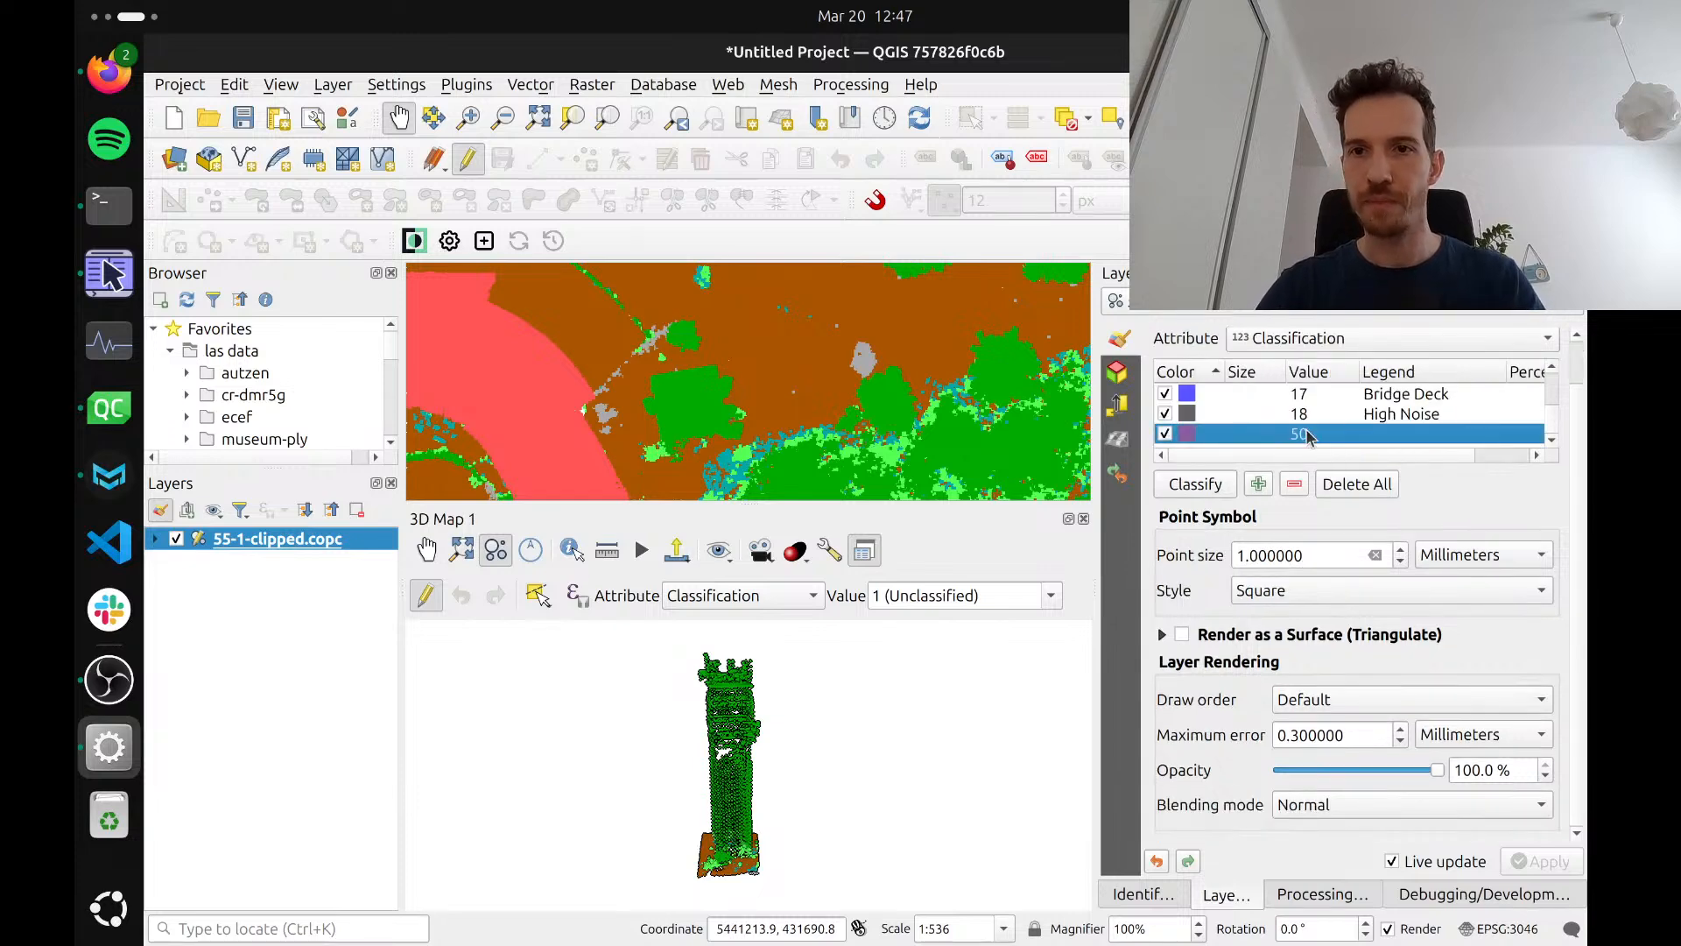
double_click(1185, 438)
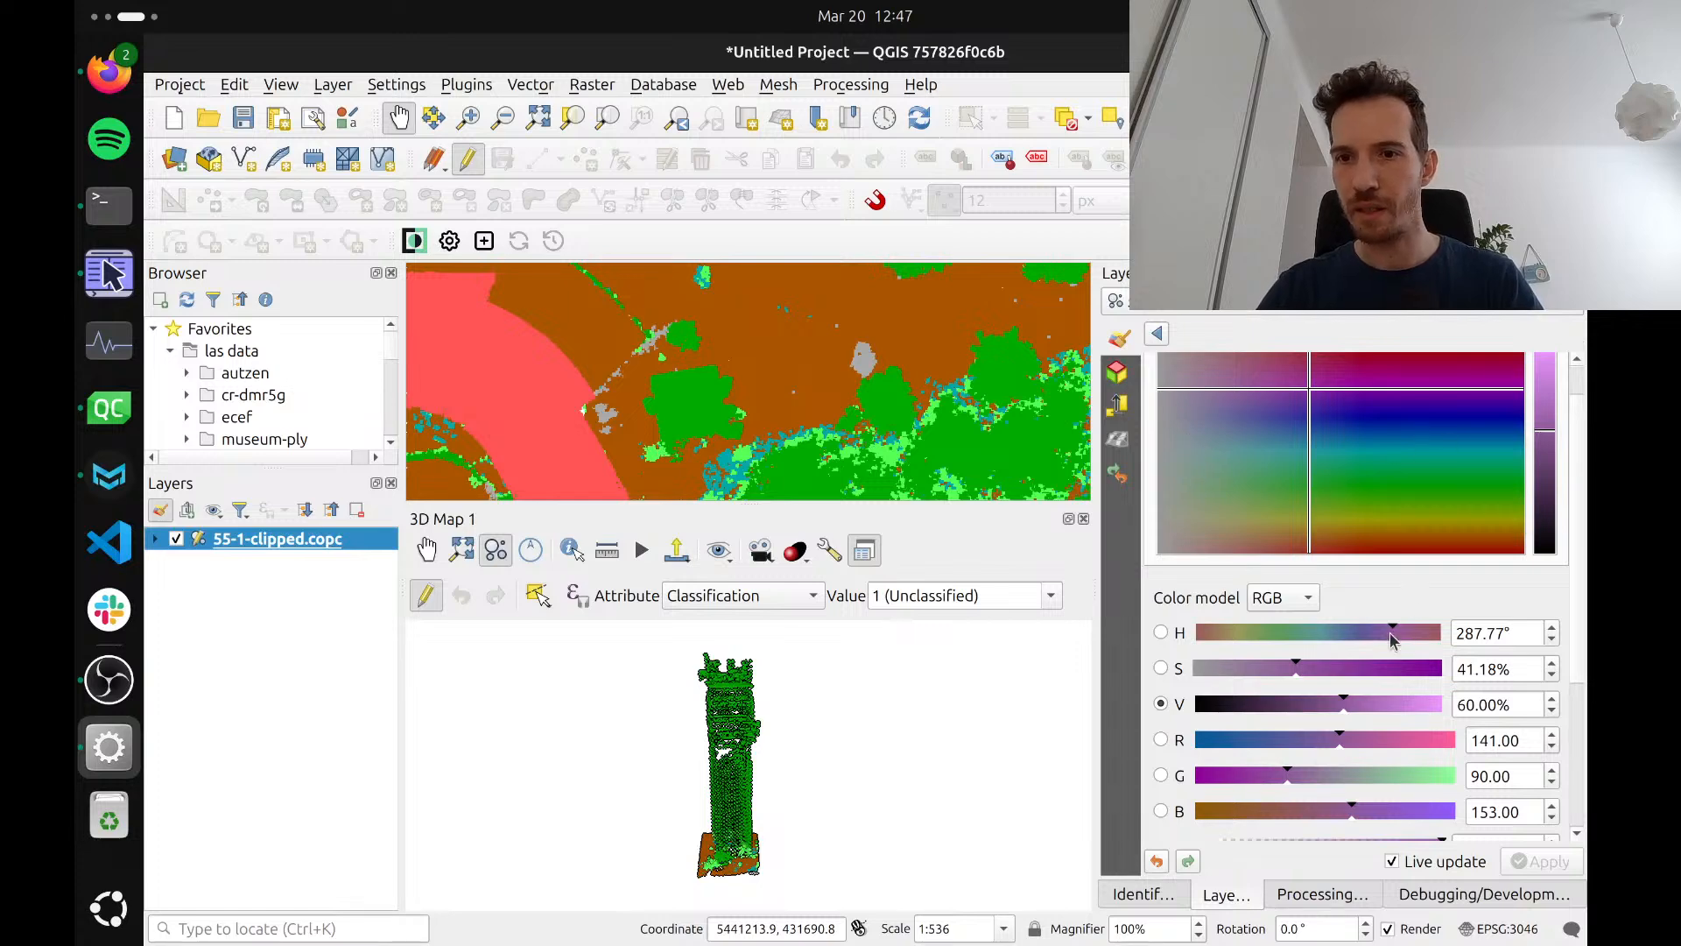
left_click_drag(1418, 703, 1480, 704)
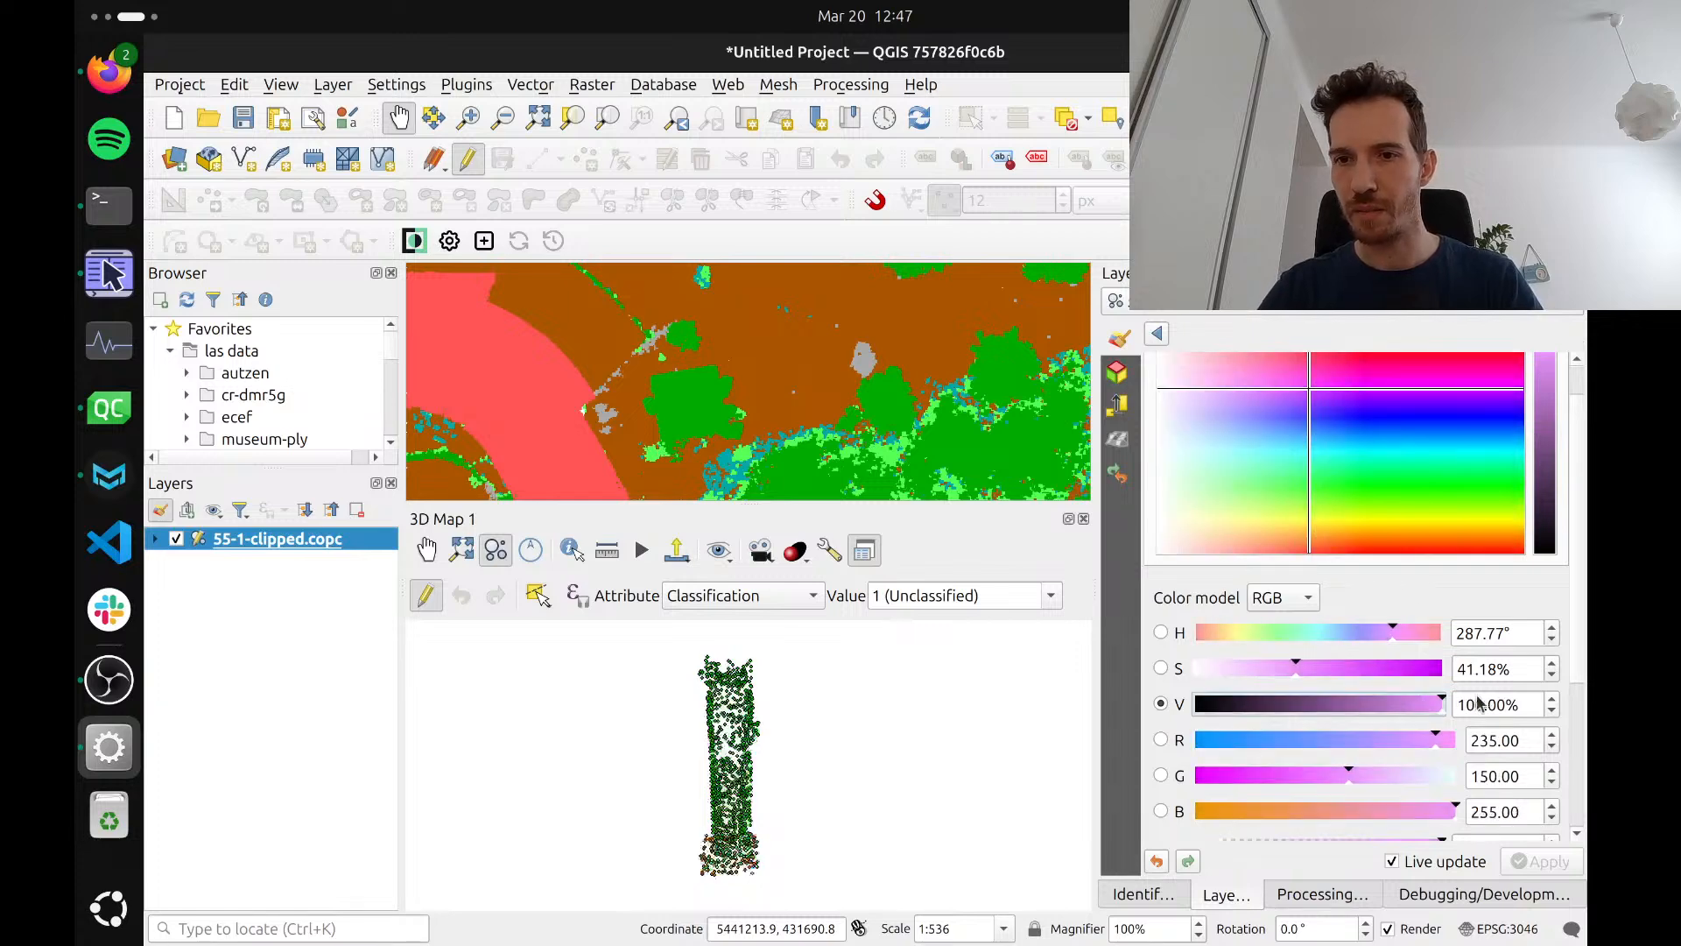
left_click(1156, 333)
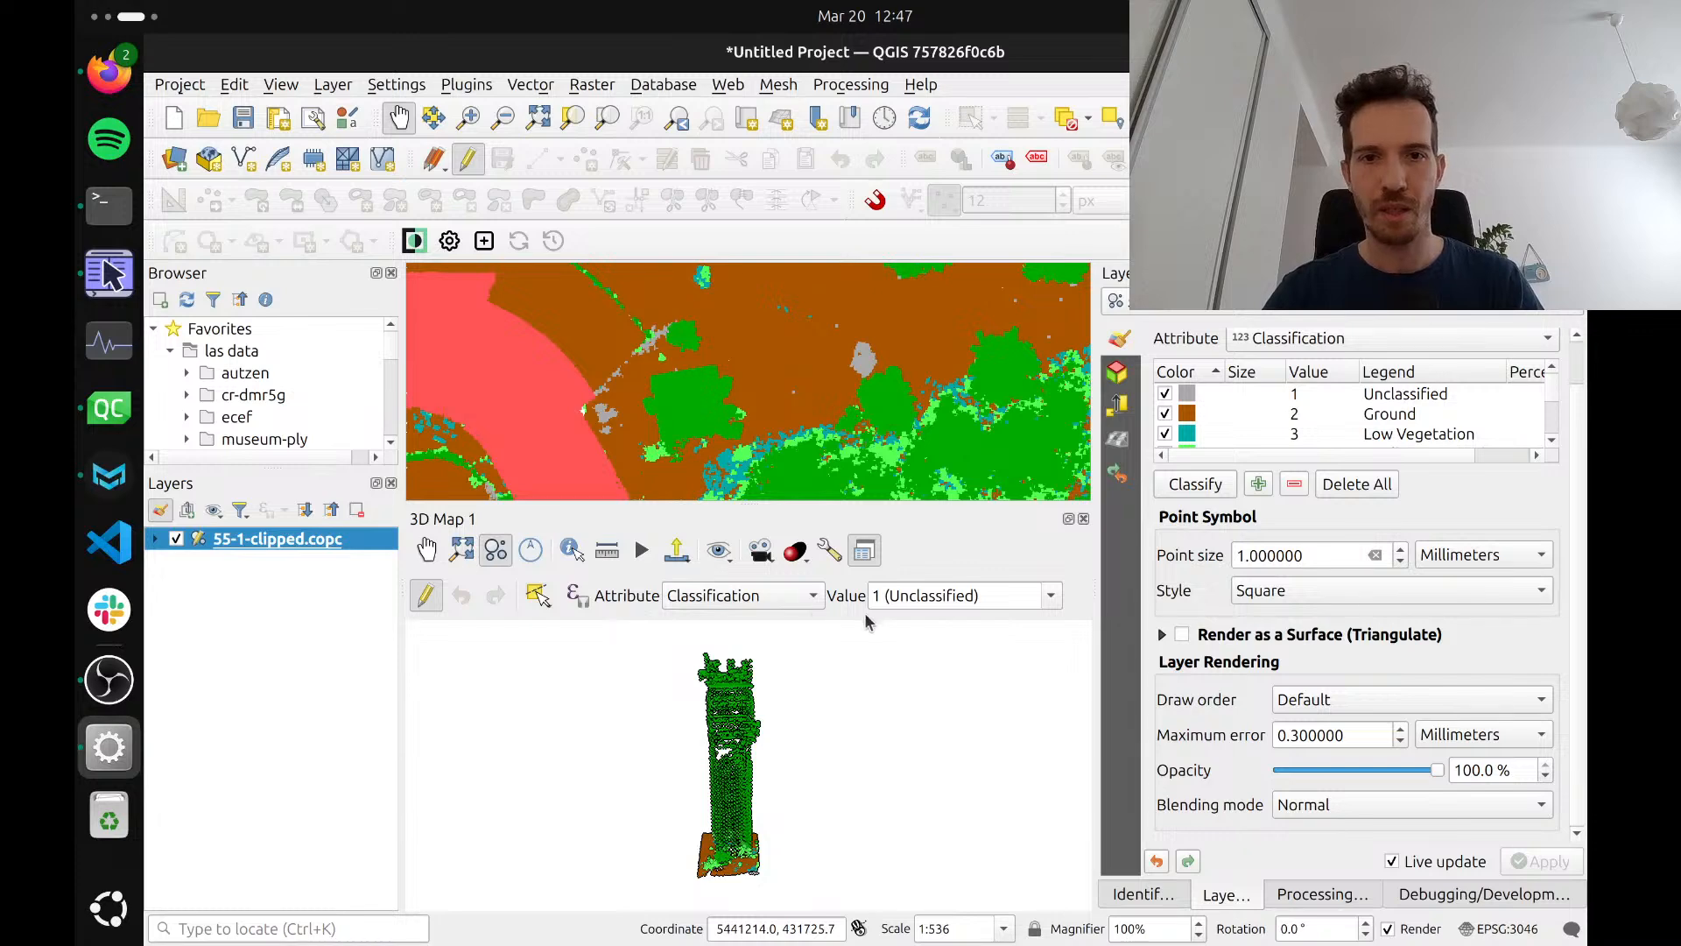
Reclassify the upper part of the tower as 50 with Select Above Line, drawing a slanted line across the lower shaft
triple_click(1011, 596)
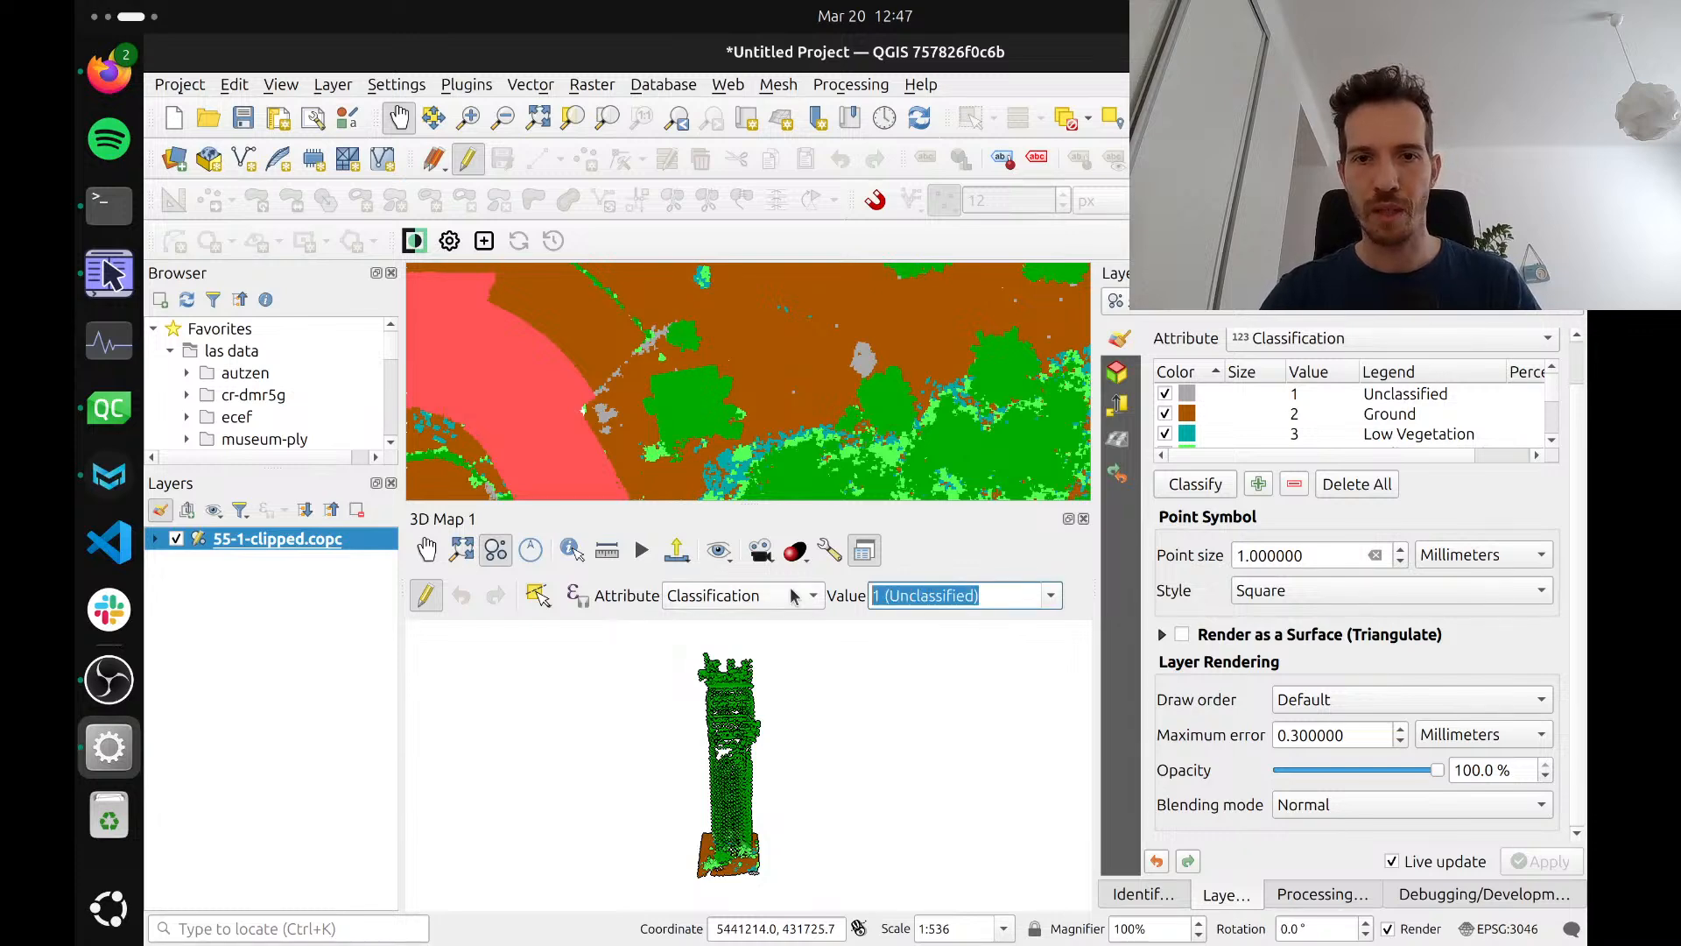
type("50 (")
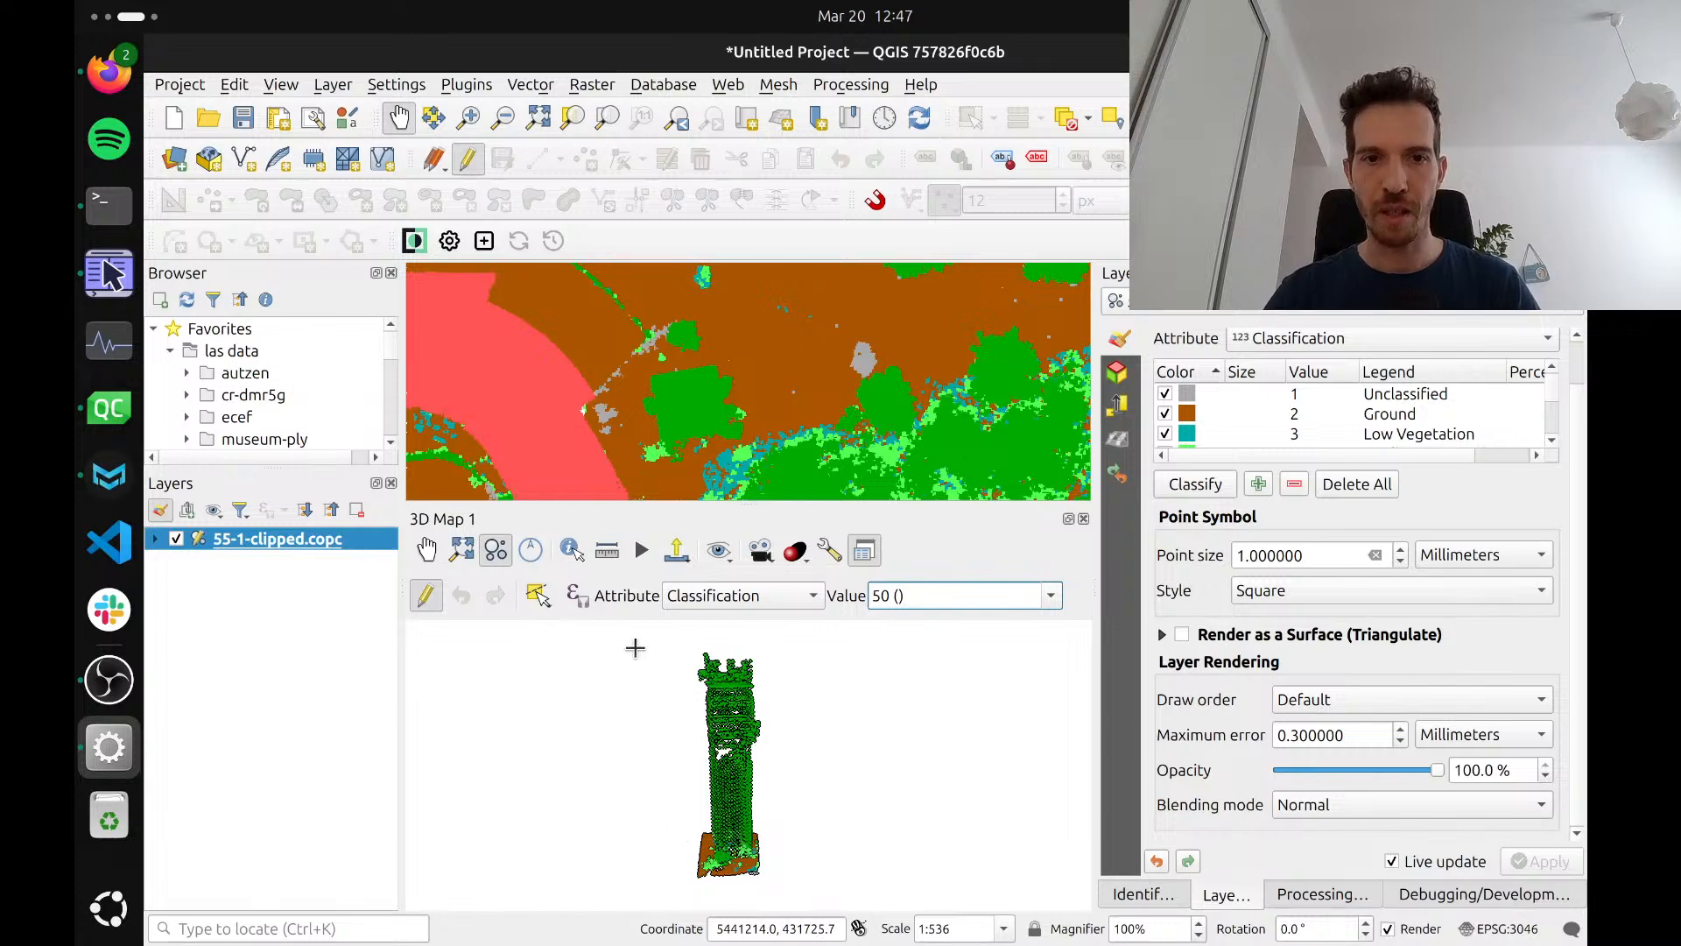
left_click(537, 595)
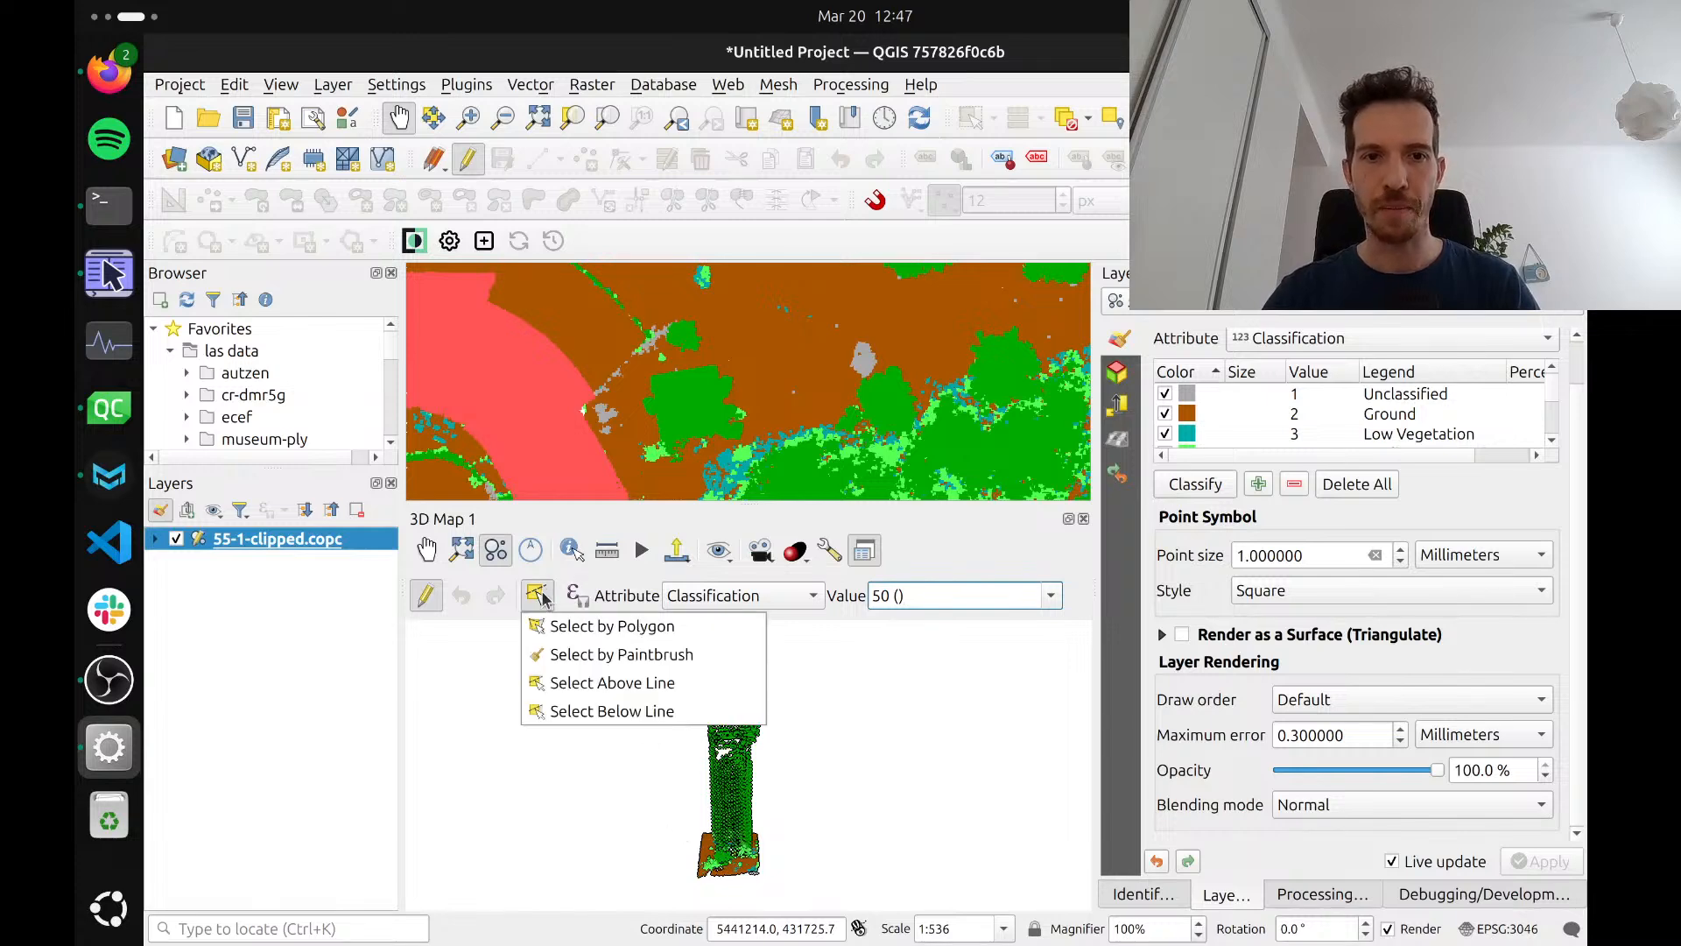
left_click(563, 696)
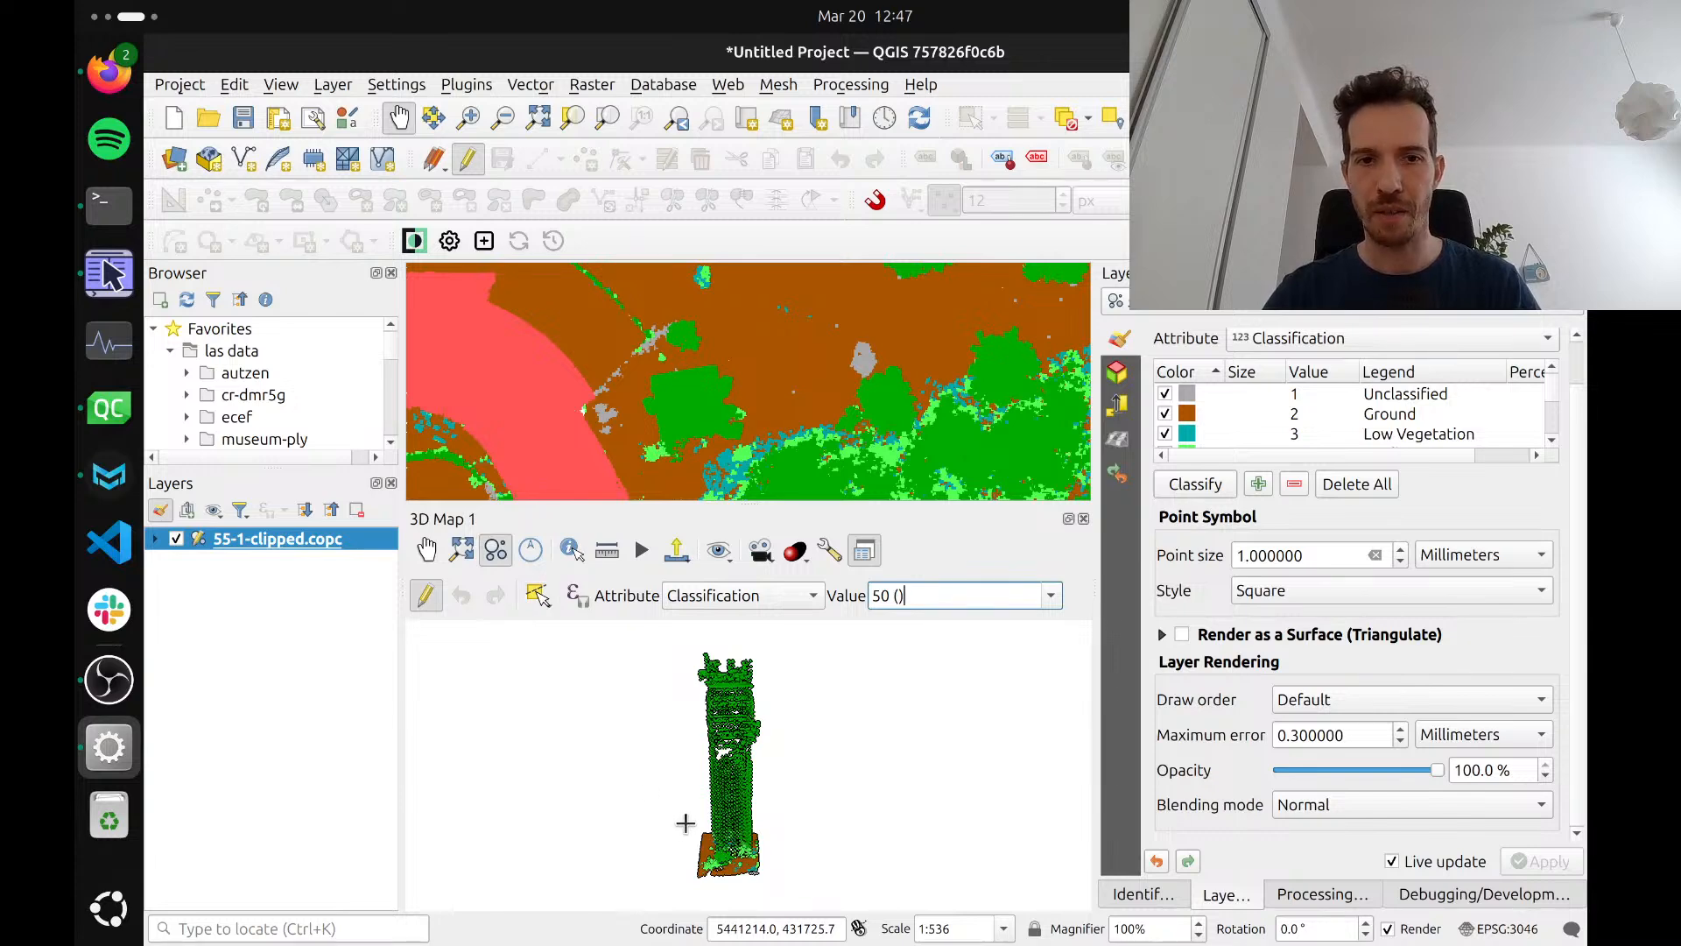
left_click(667, 813)
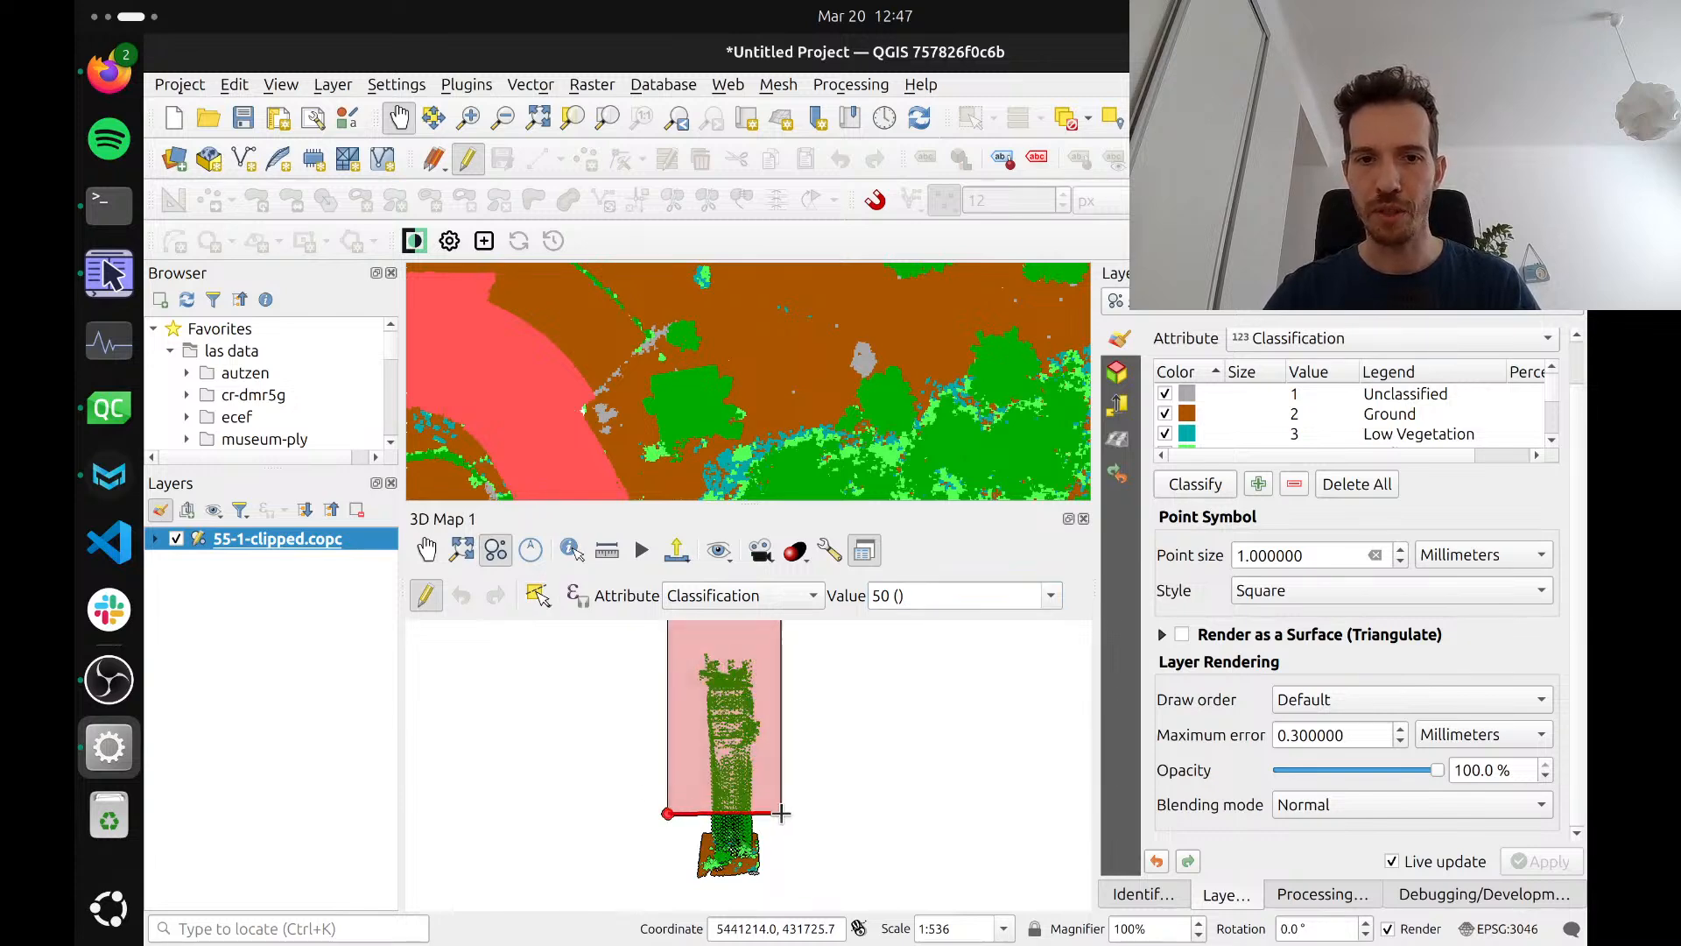
left_click(786, 768)
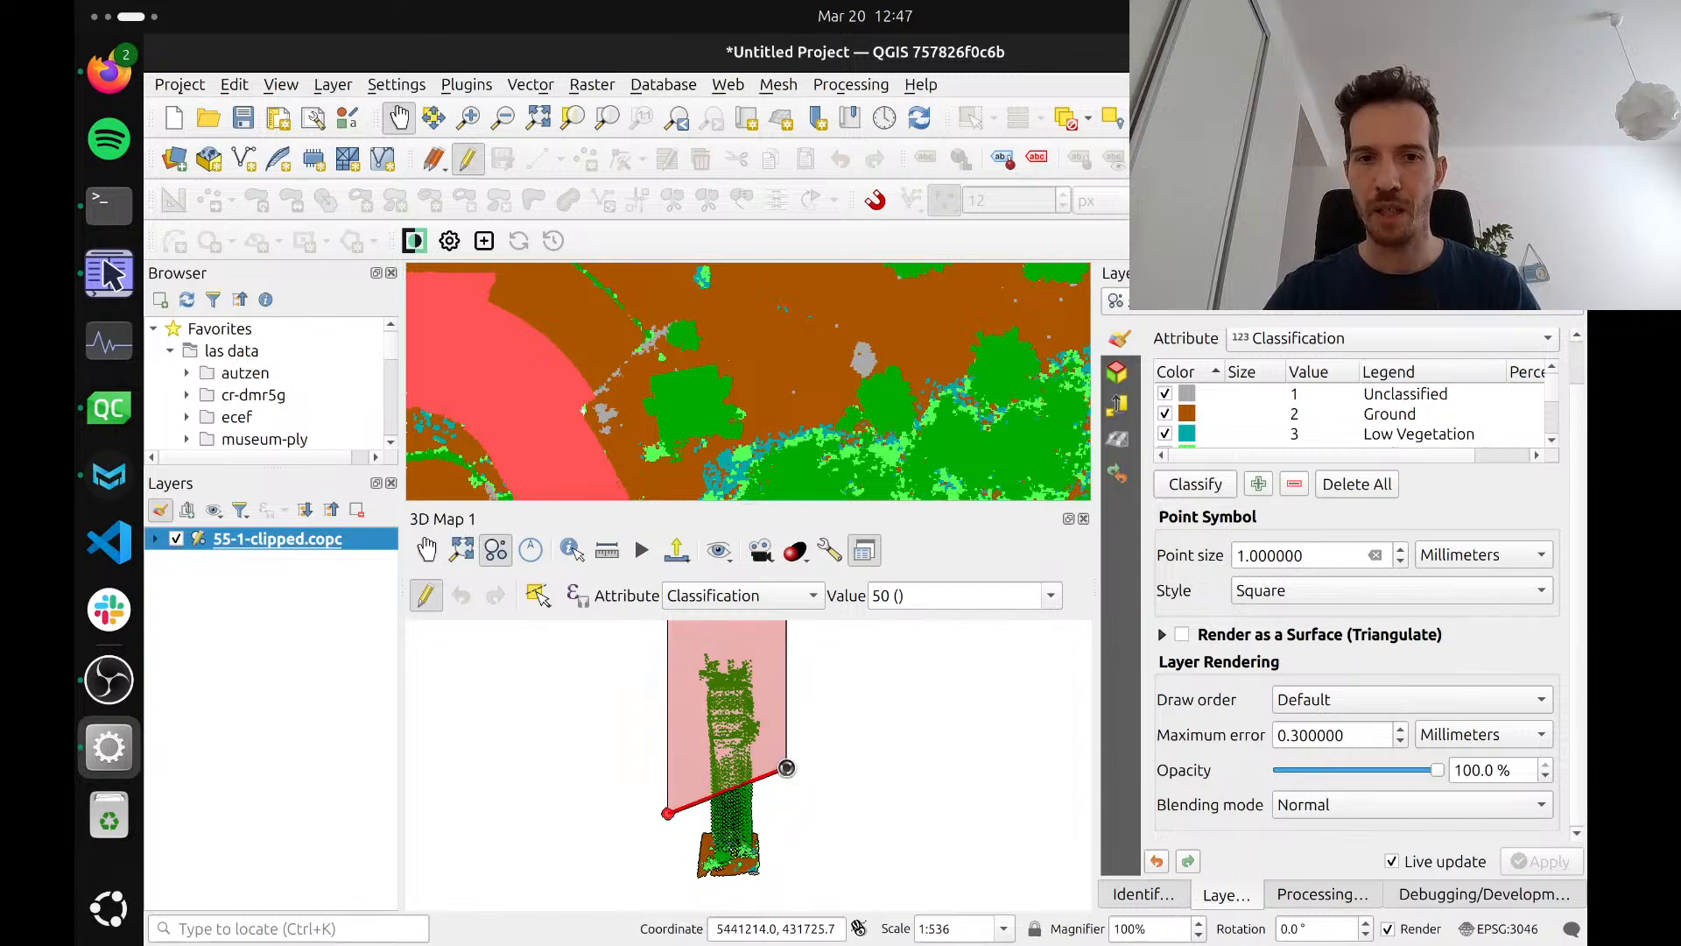
right_click(843, 822)
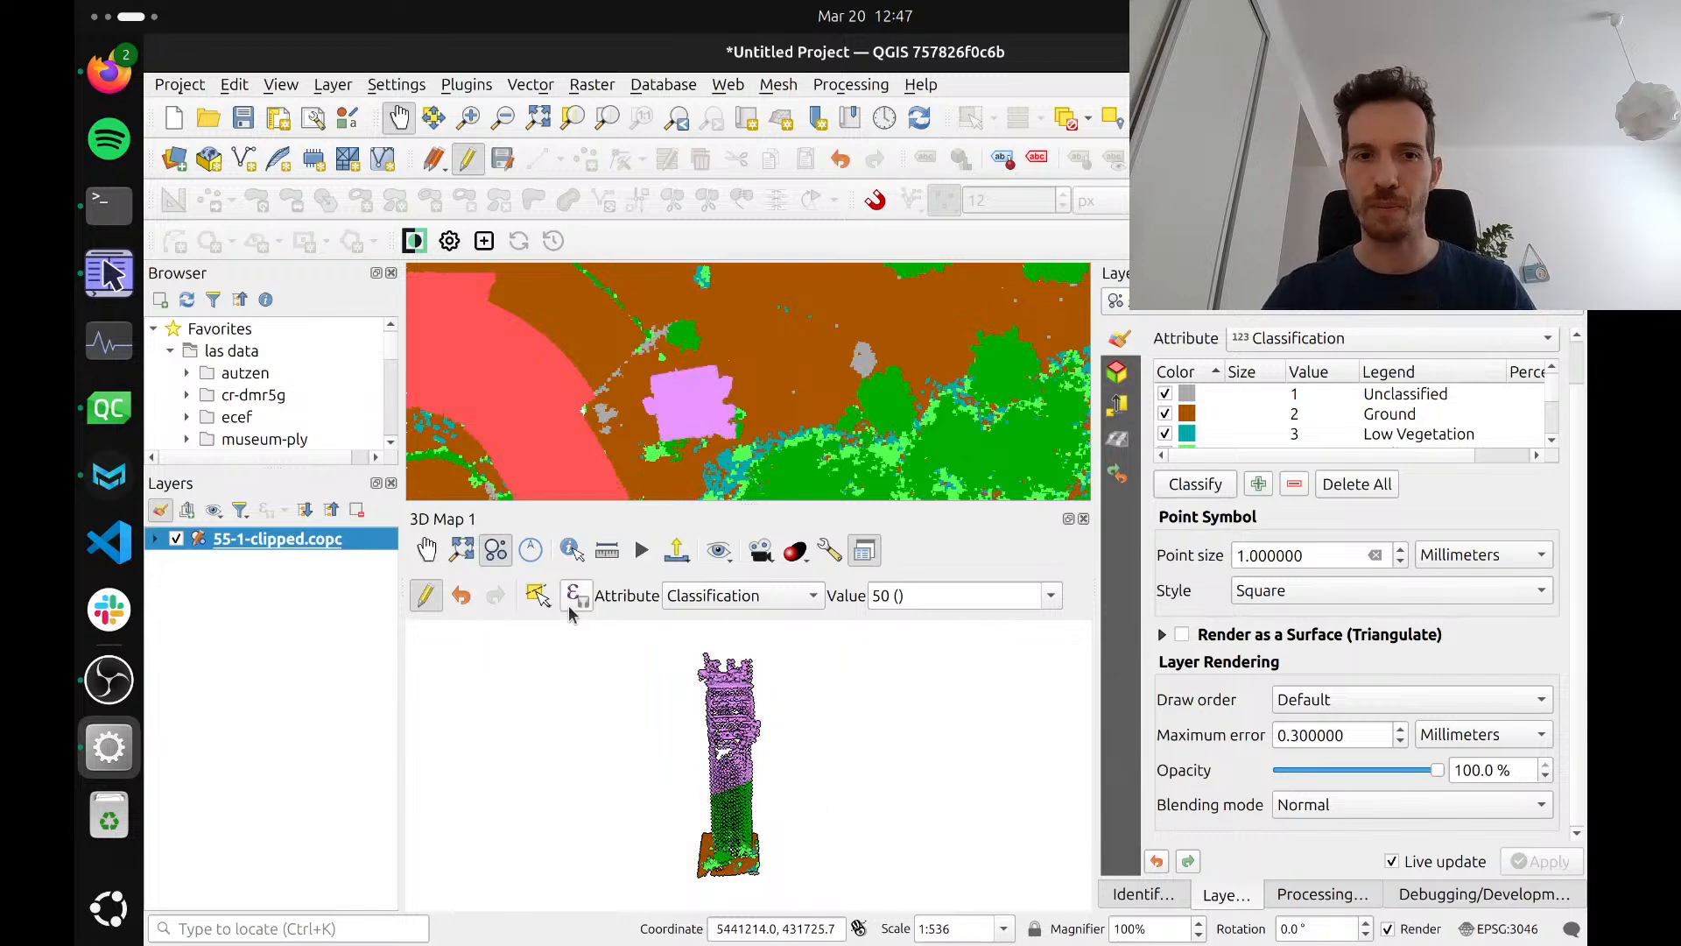
Try reclassifying the points at the tower's base as 50 with Select Below Line, and undo that edit
left_click(535, 597)
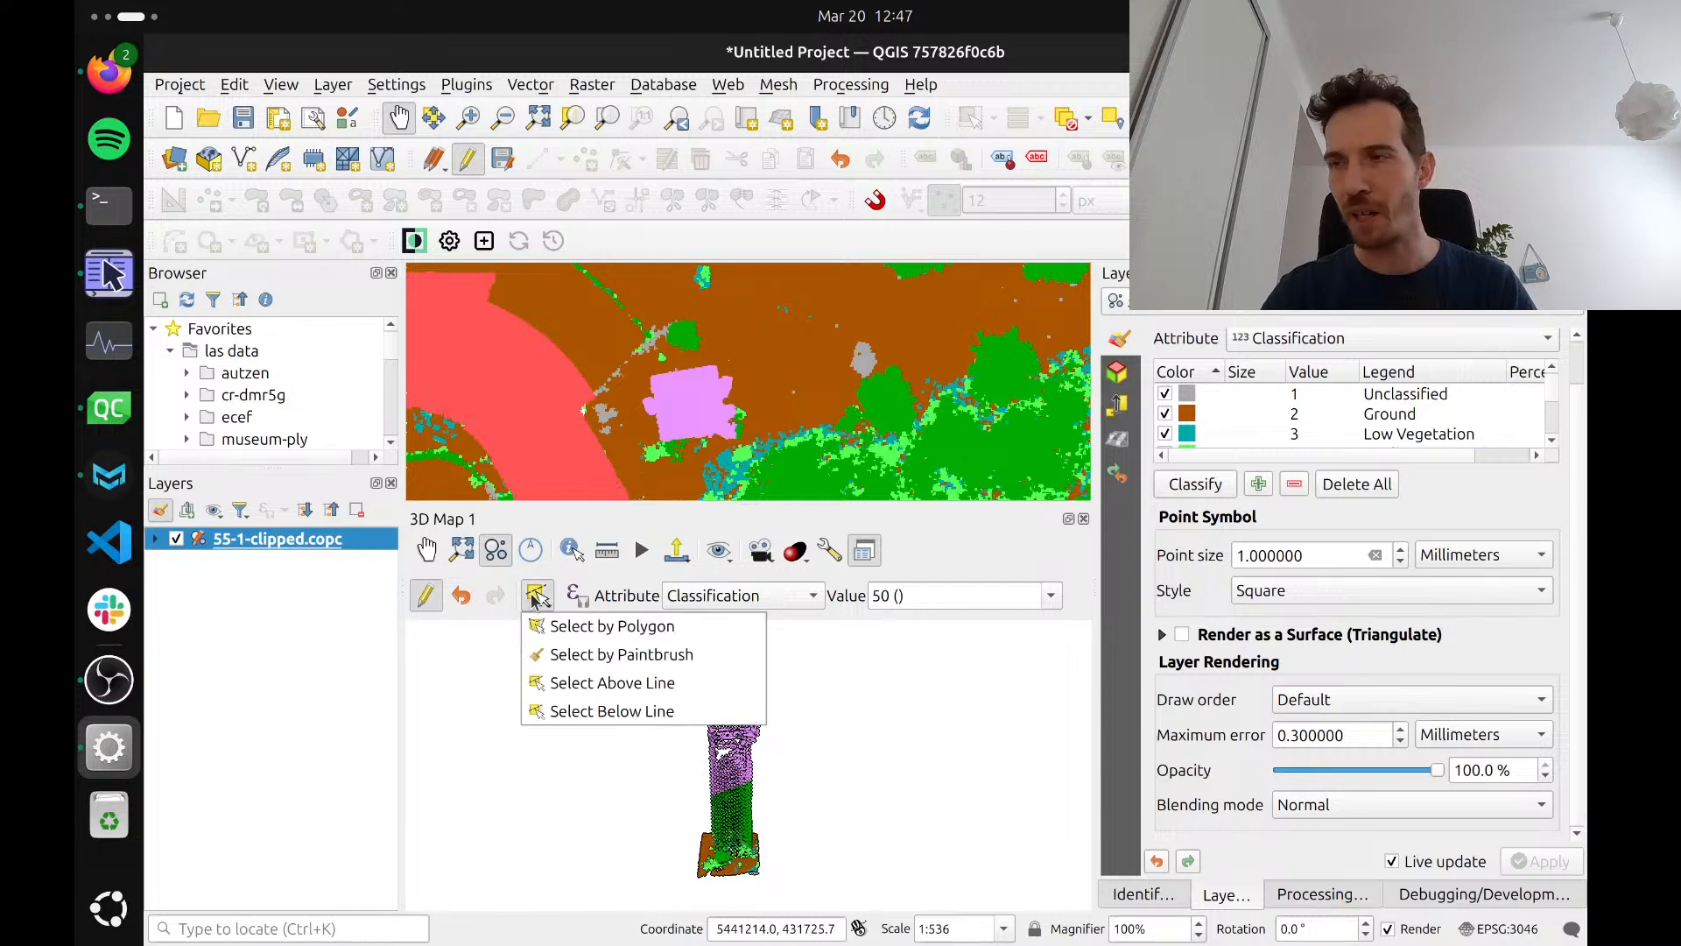
left_click(563, 711)
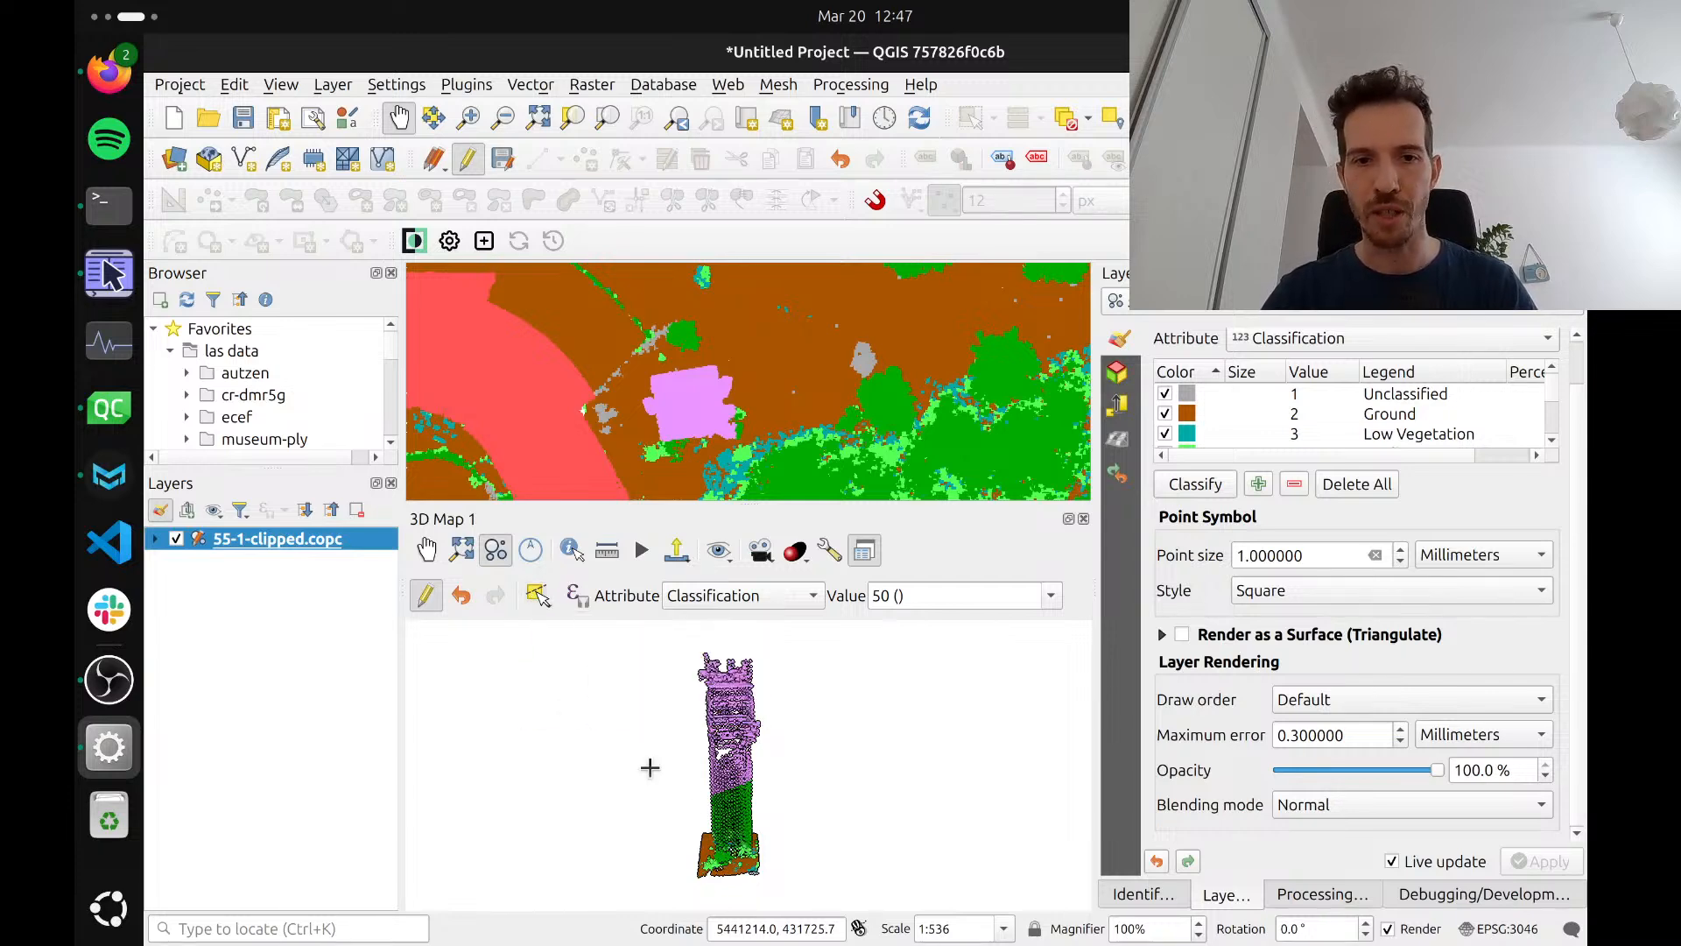
left_click(783, 858)
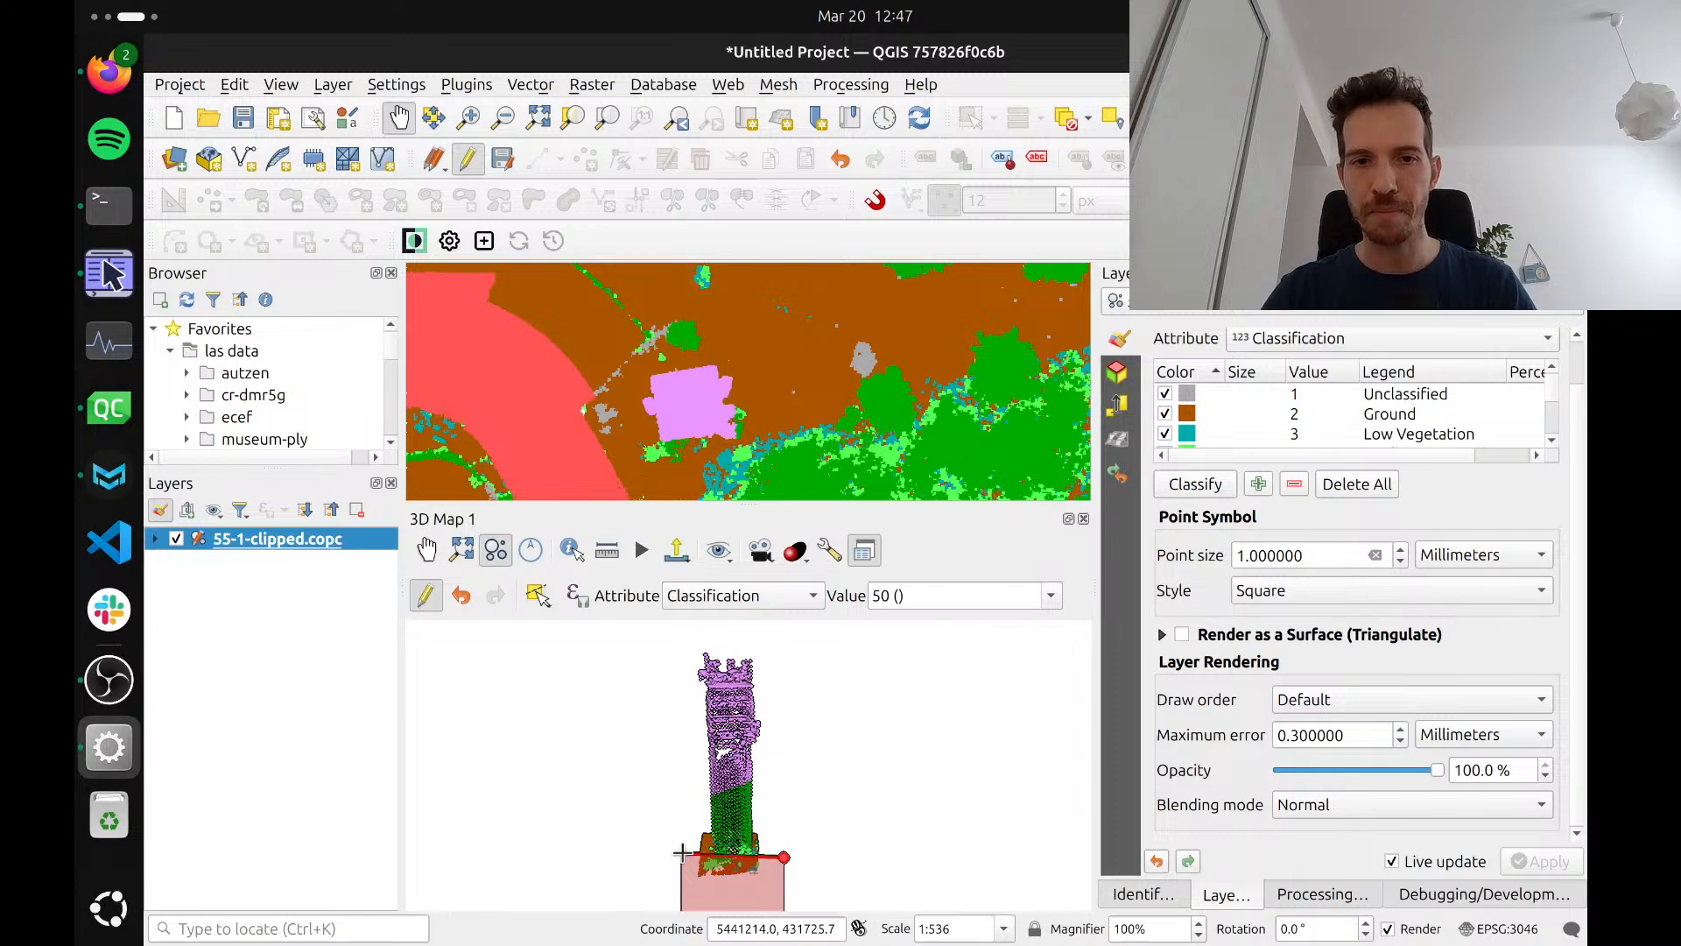
left_click(682, 849)
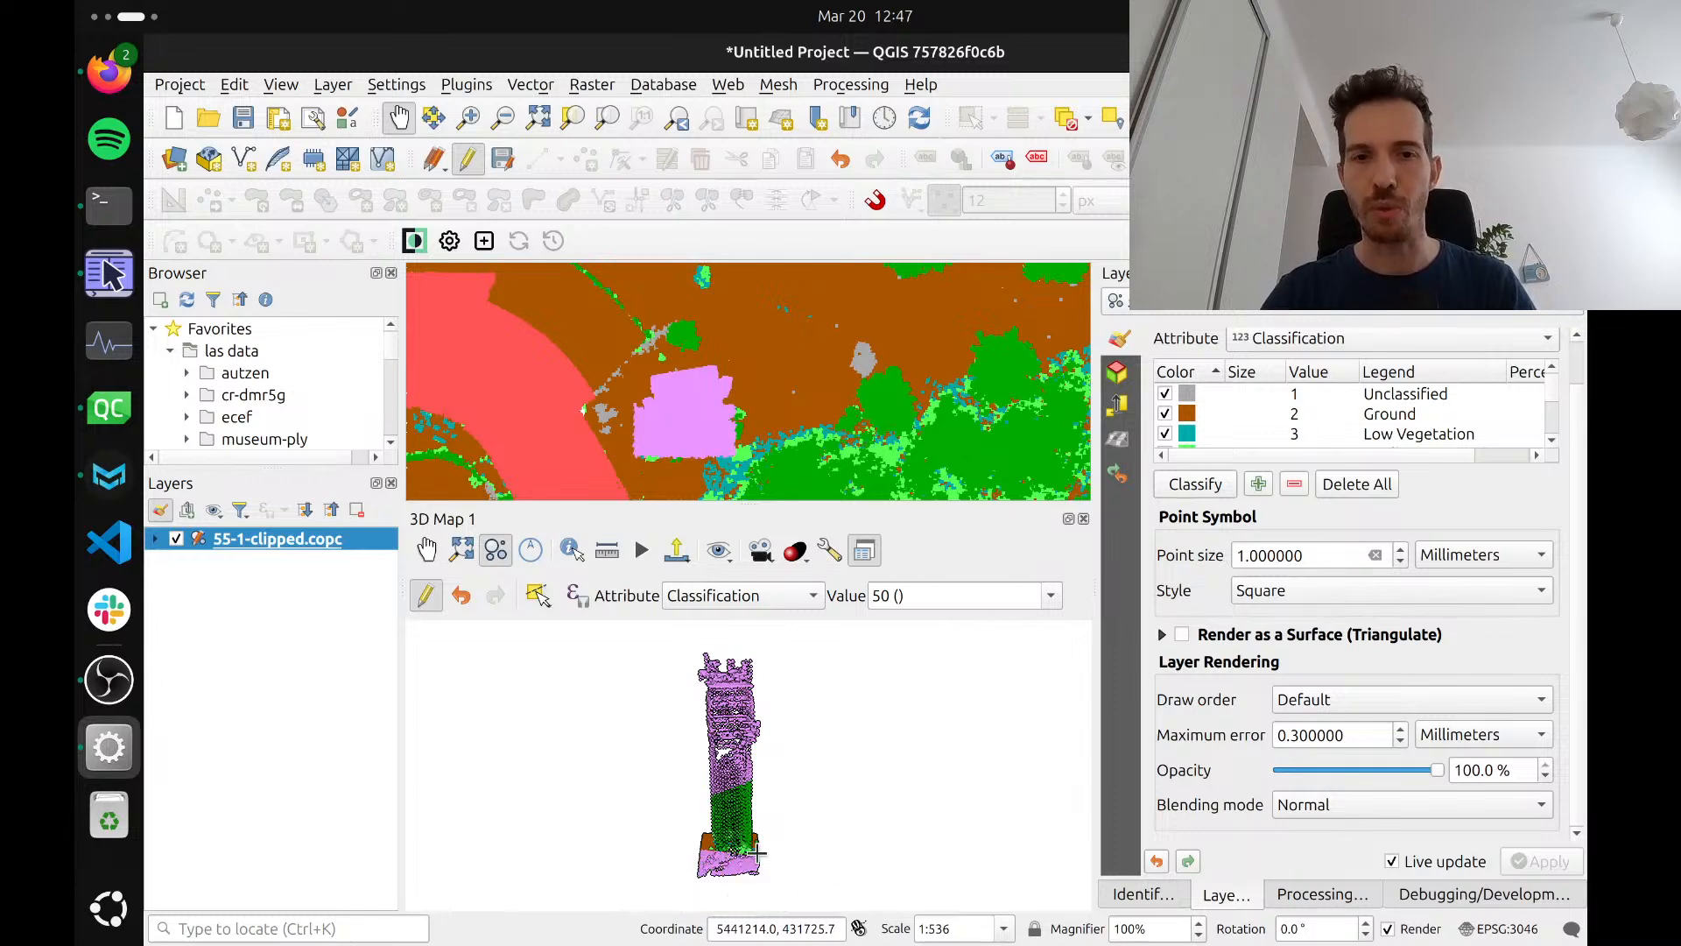
left_click(530, 599)
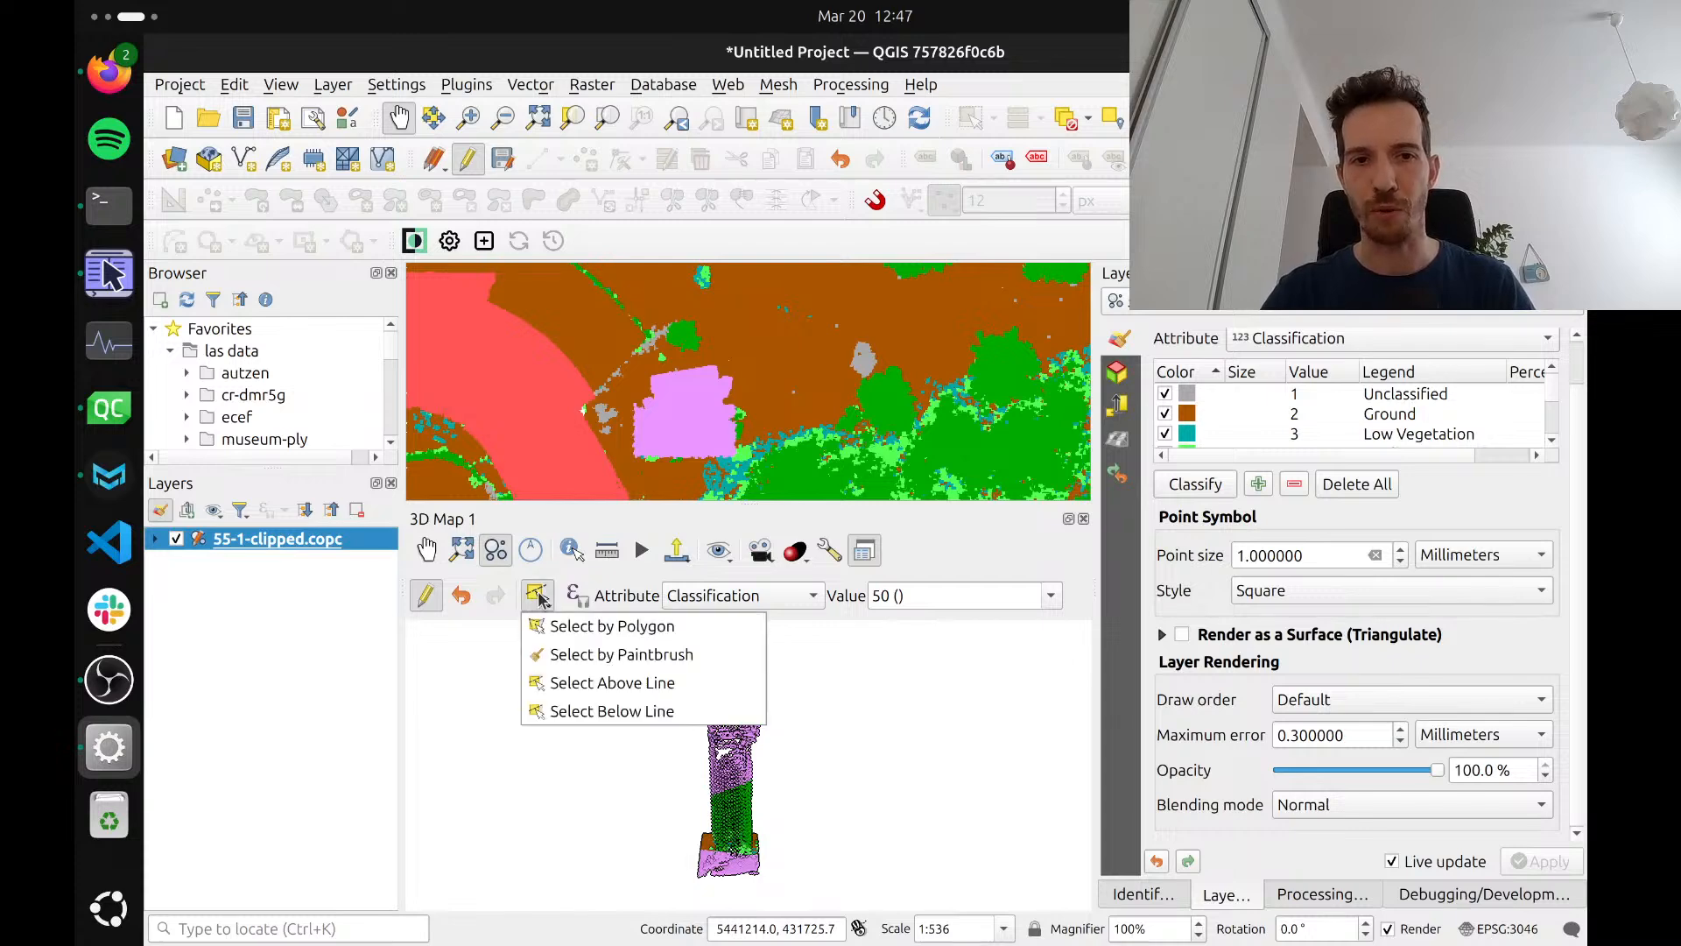
left_click(538, 600)
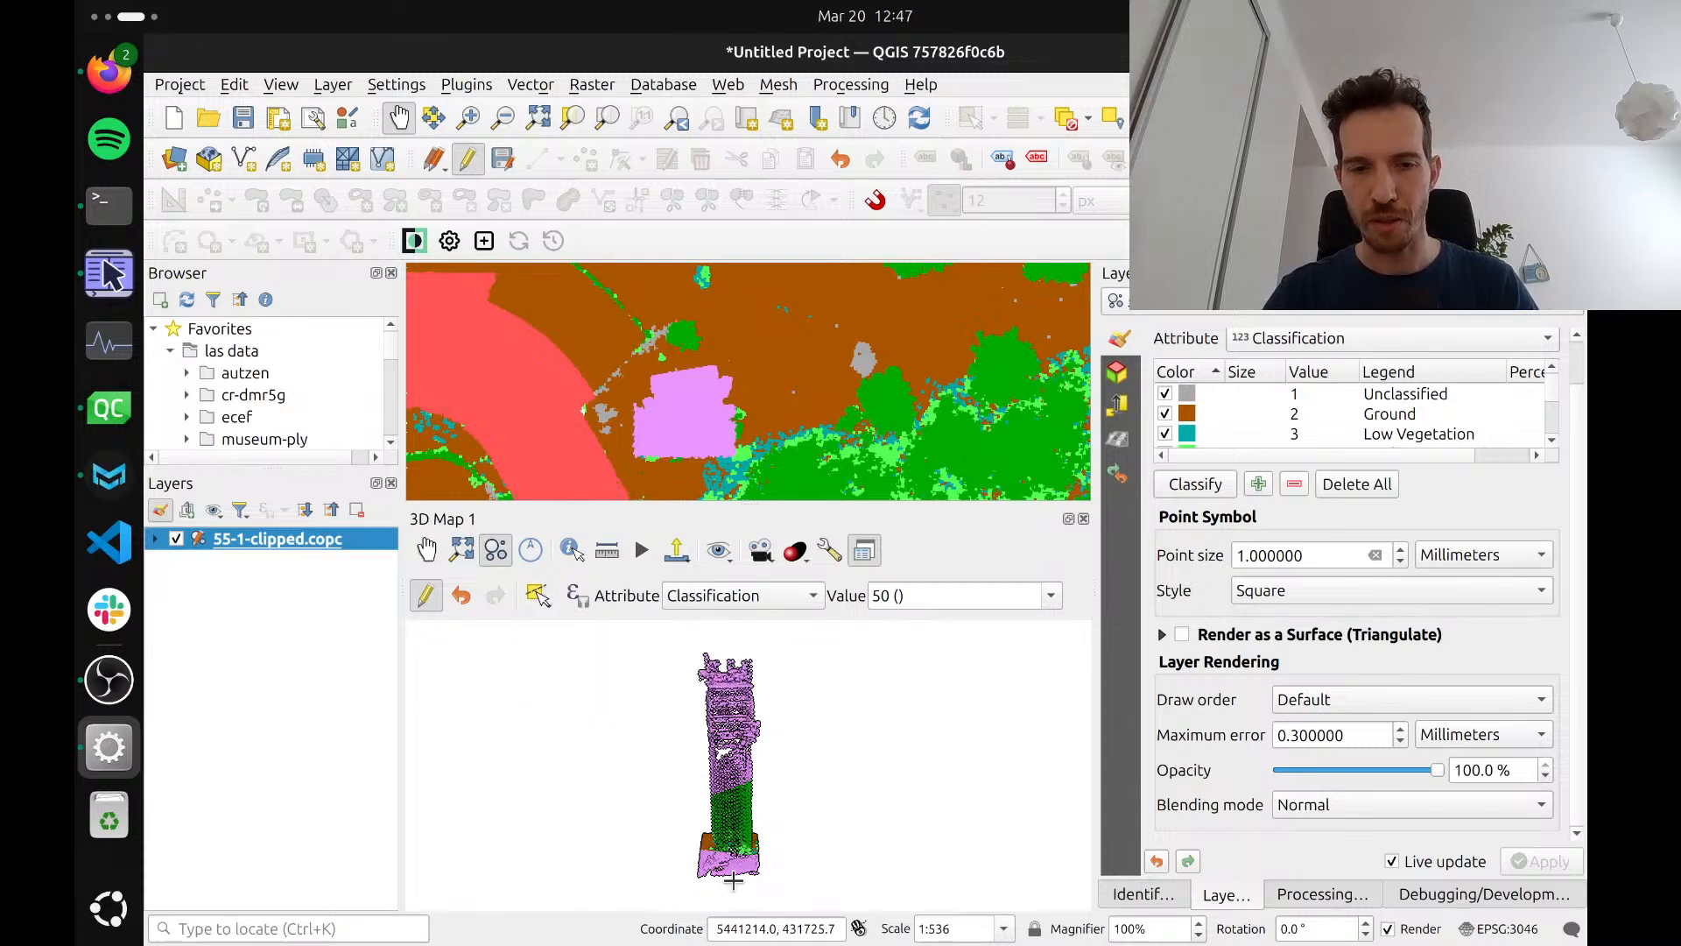
key("ctrl+z")
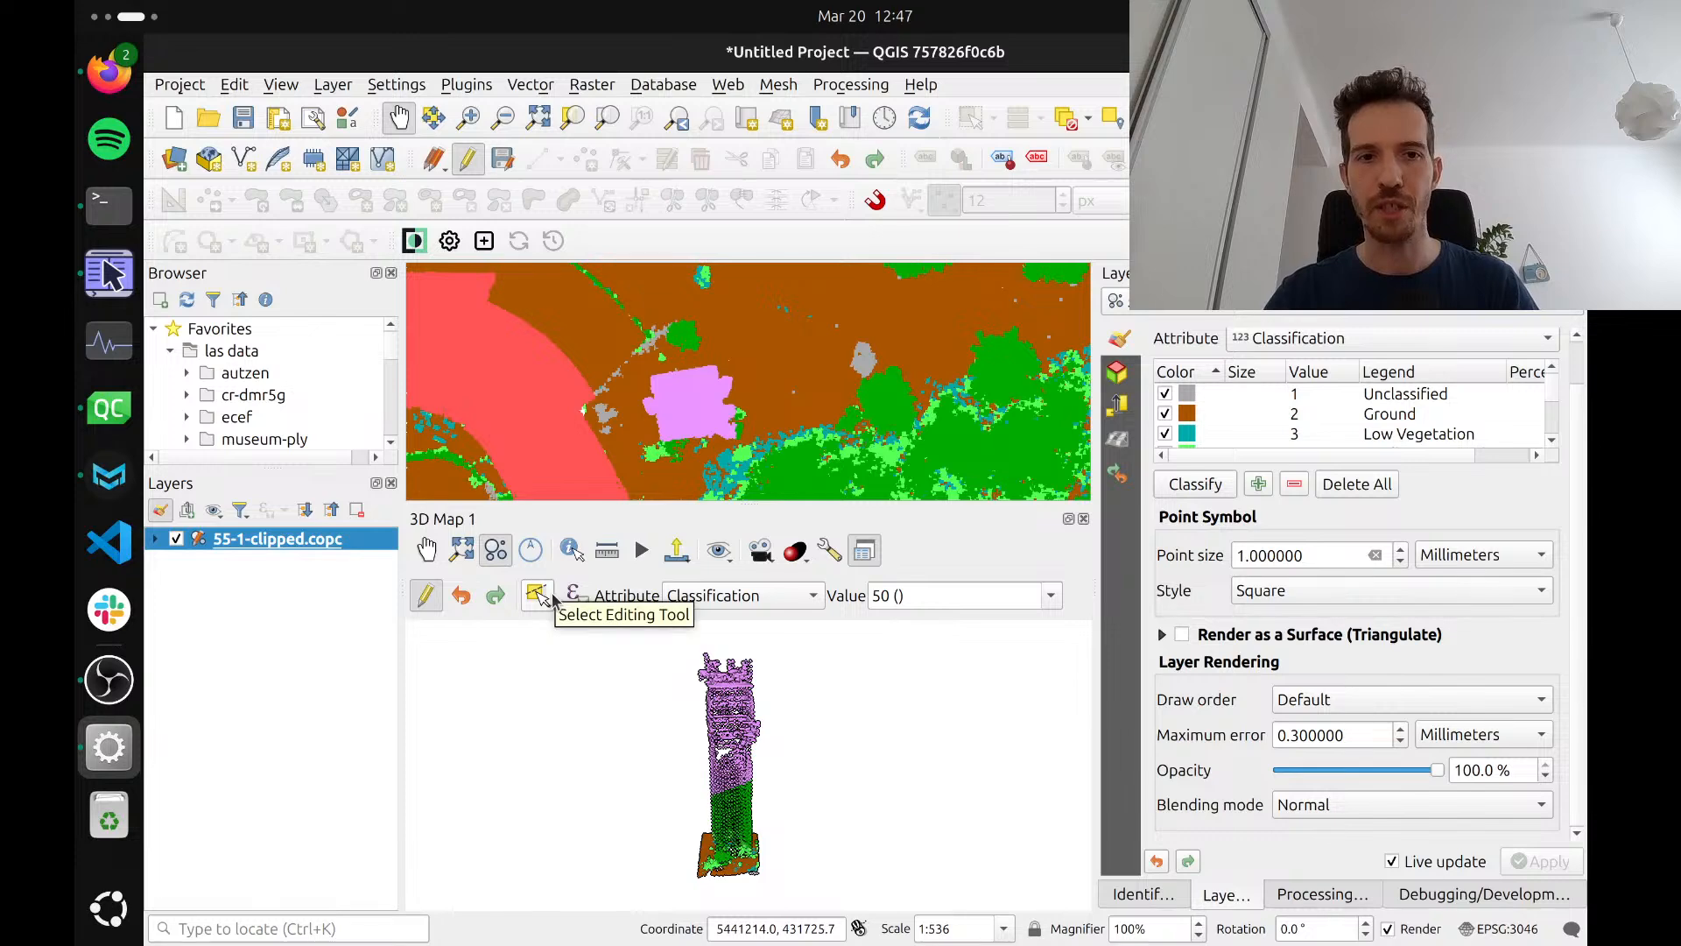
left_click(553, 601)
left_click(553, 601)
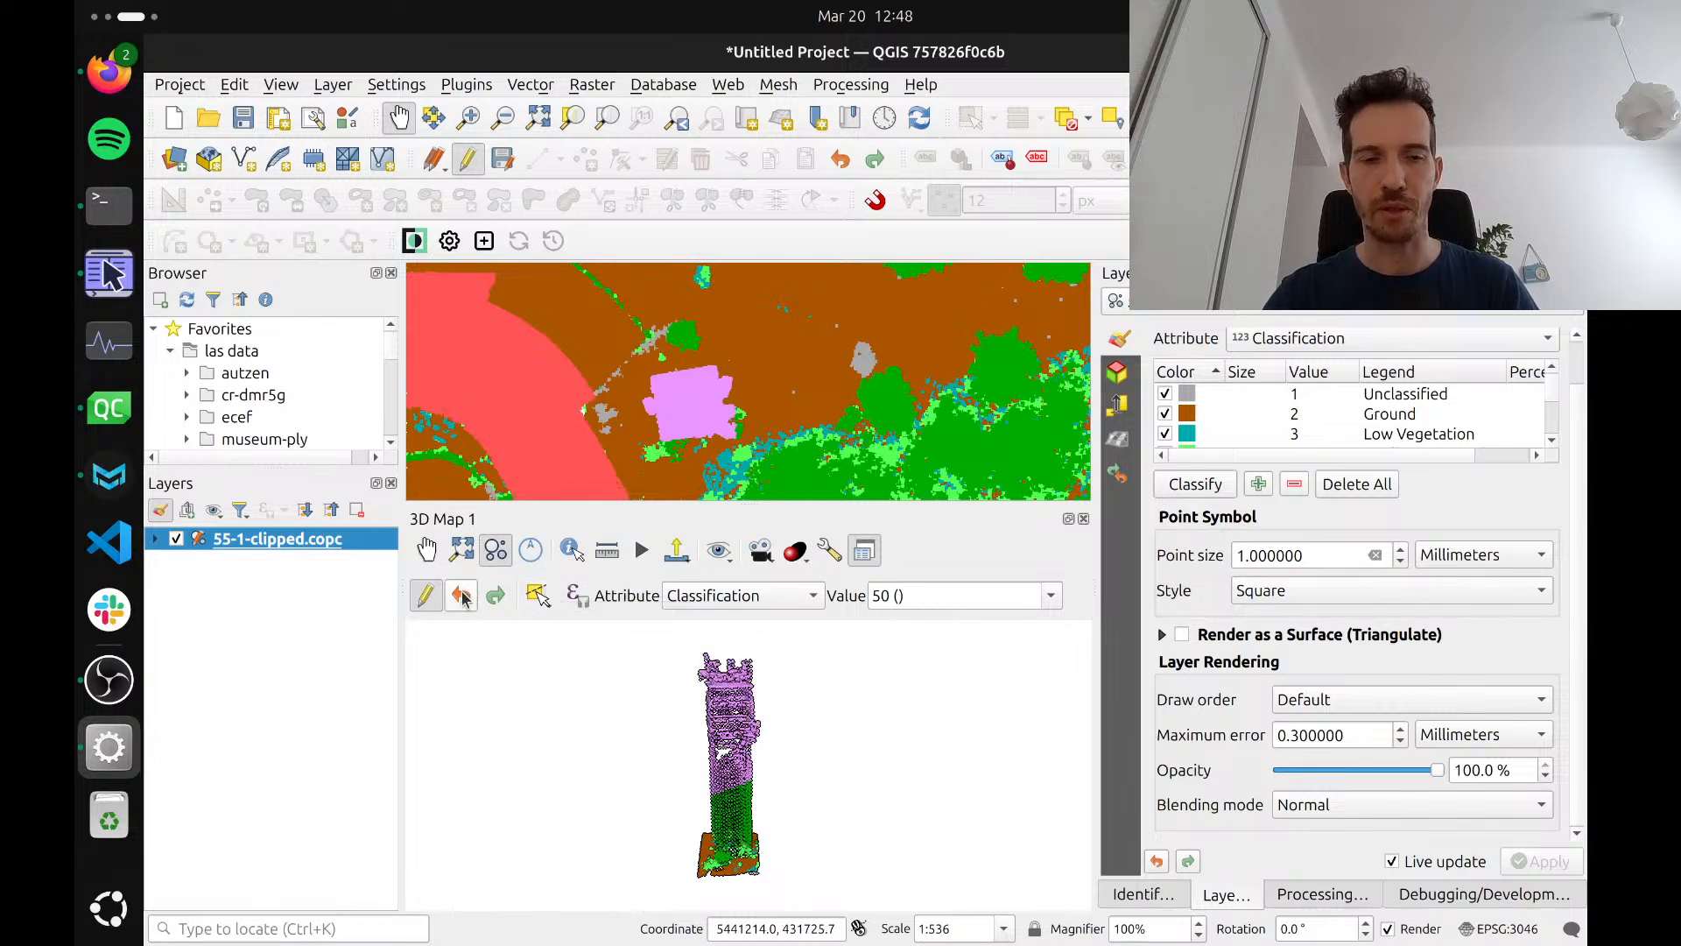
left_click(540, 598)
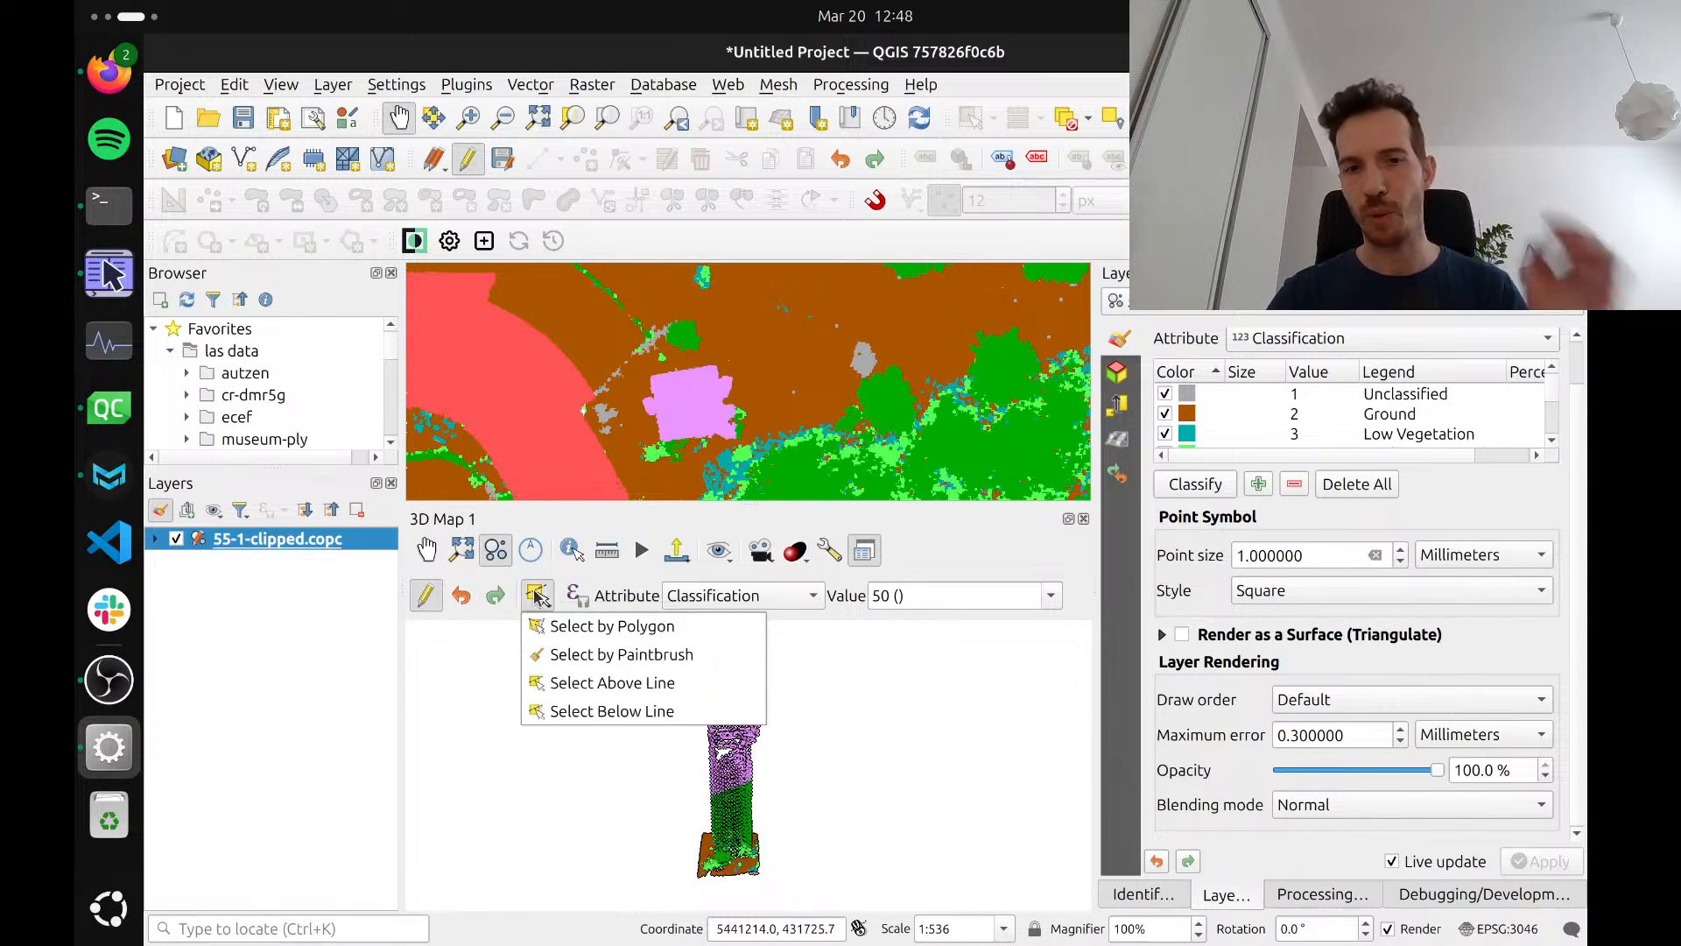
left_click(538, 598)
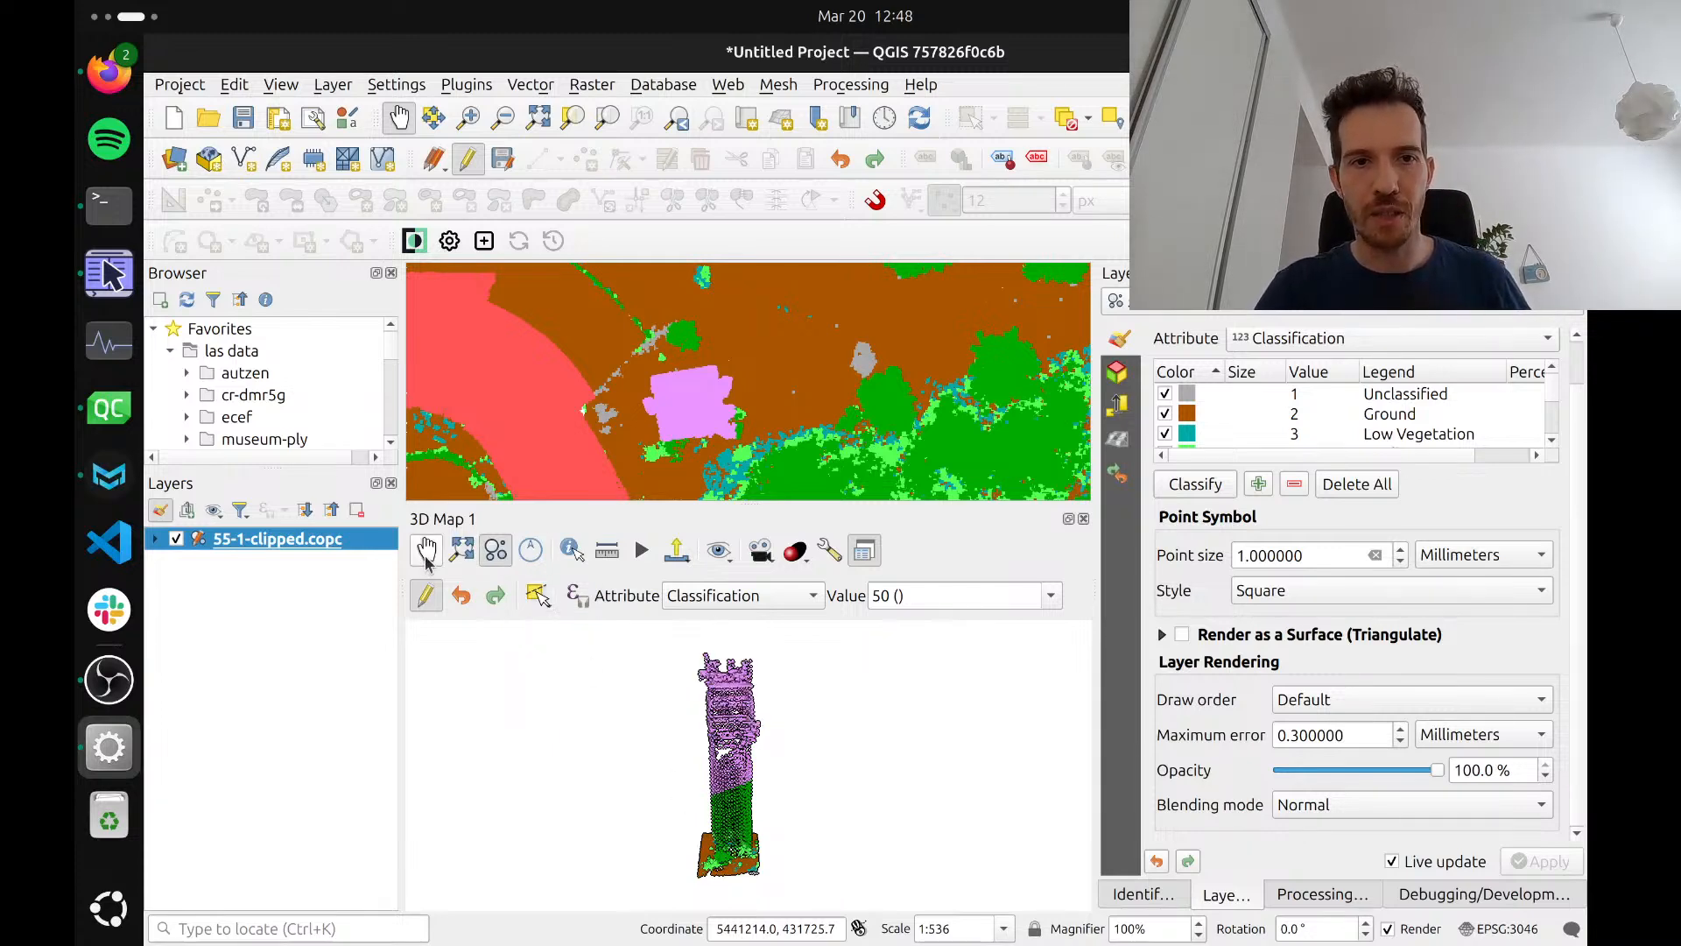
View the tower's base up close in the 3D map and set the layer's 3D point size to 6
left_click(426, 558)
mouse_move(744, 846)
left_mouse_down()
mouse_move(738, 828)
mouse_move(742, 844)
mouse_move(718, 854)
left_mouse_up()
scroll(737, 827, "up", 2)
scroll(737, 827, "up", 4)
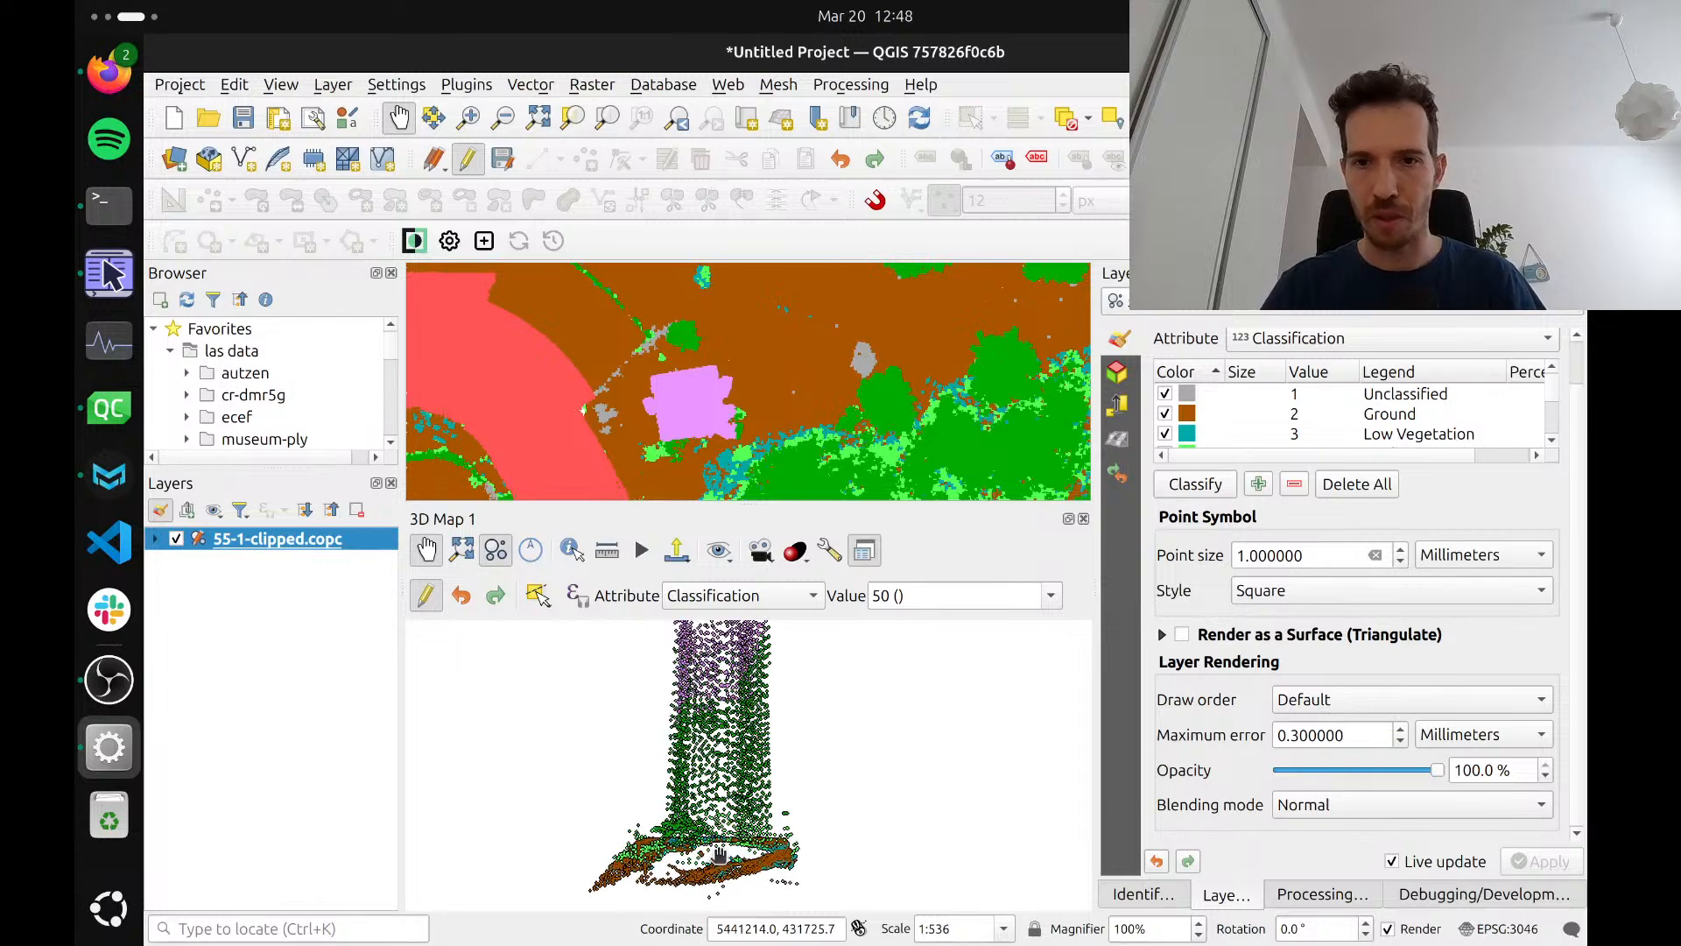
left_click(1118, 375)
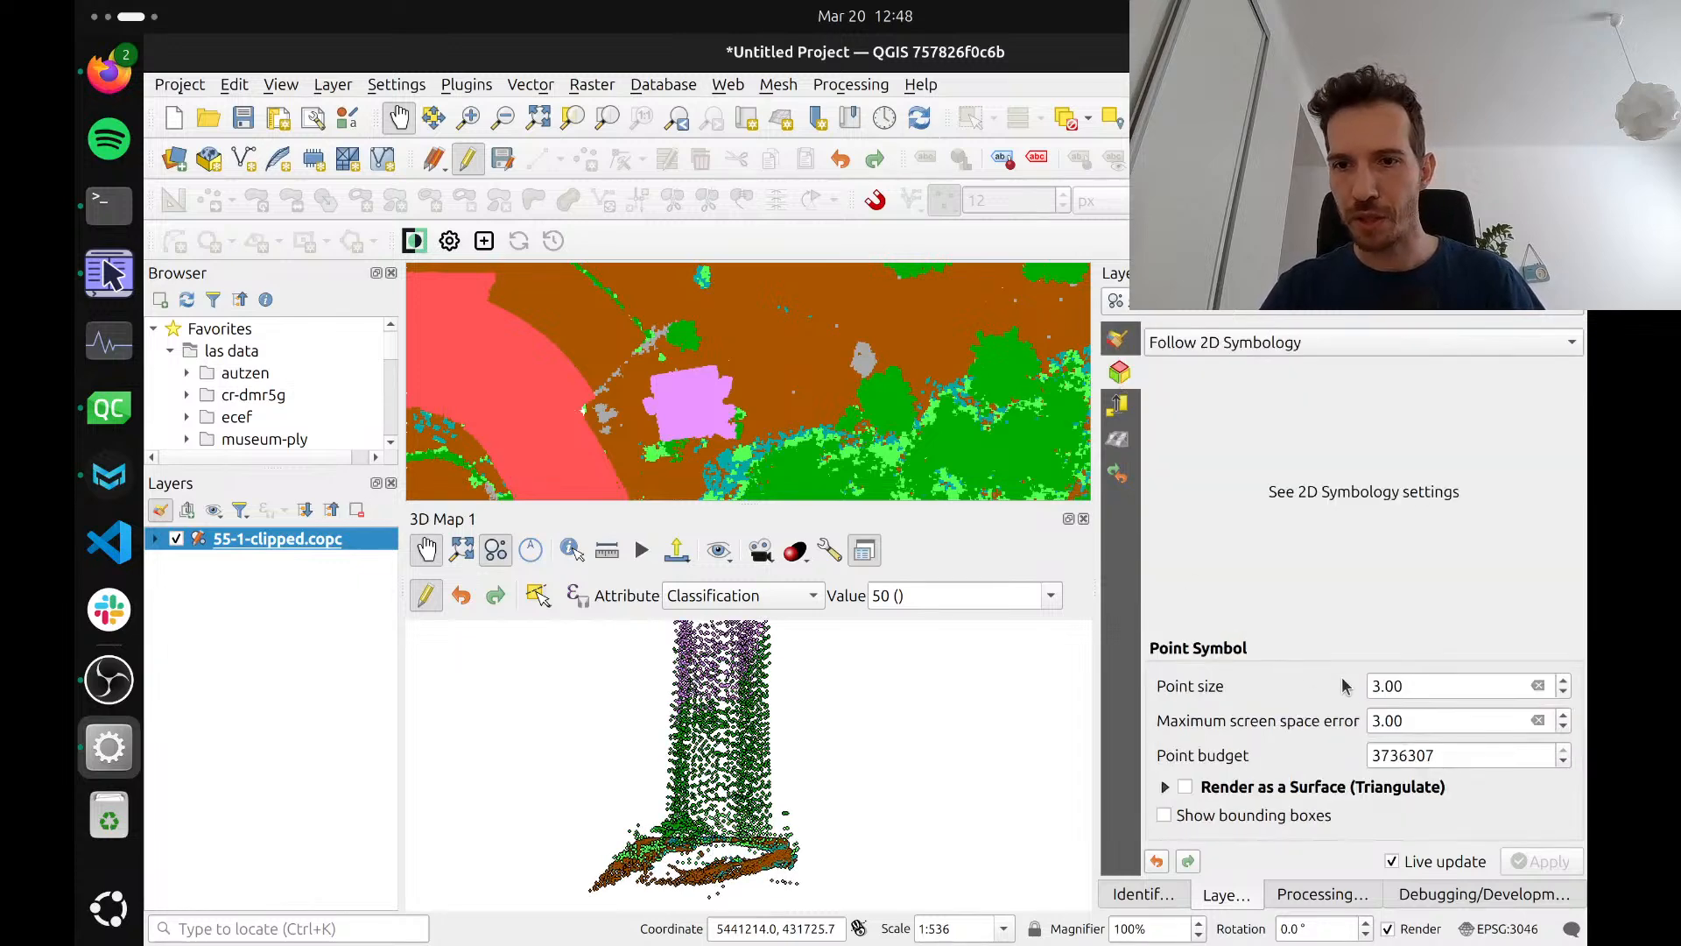
left_click_drag(1372, 686, 1377, 685)
type("6")
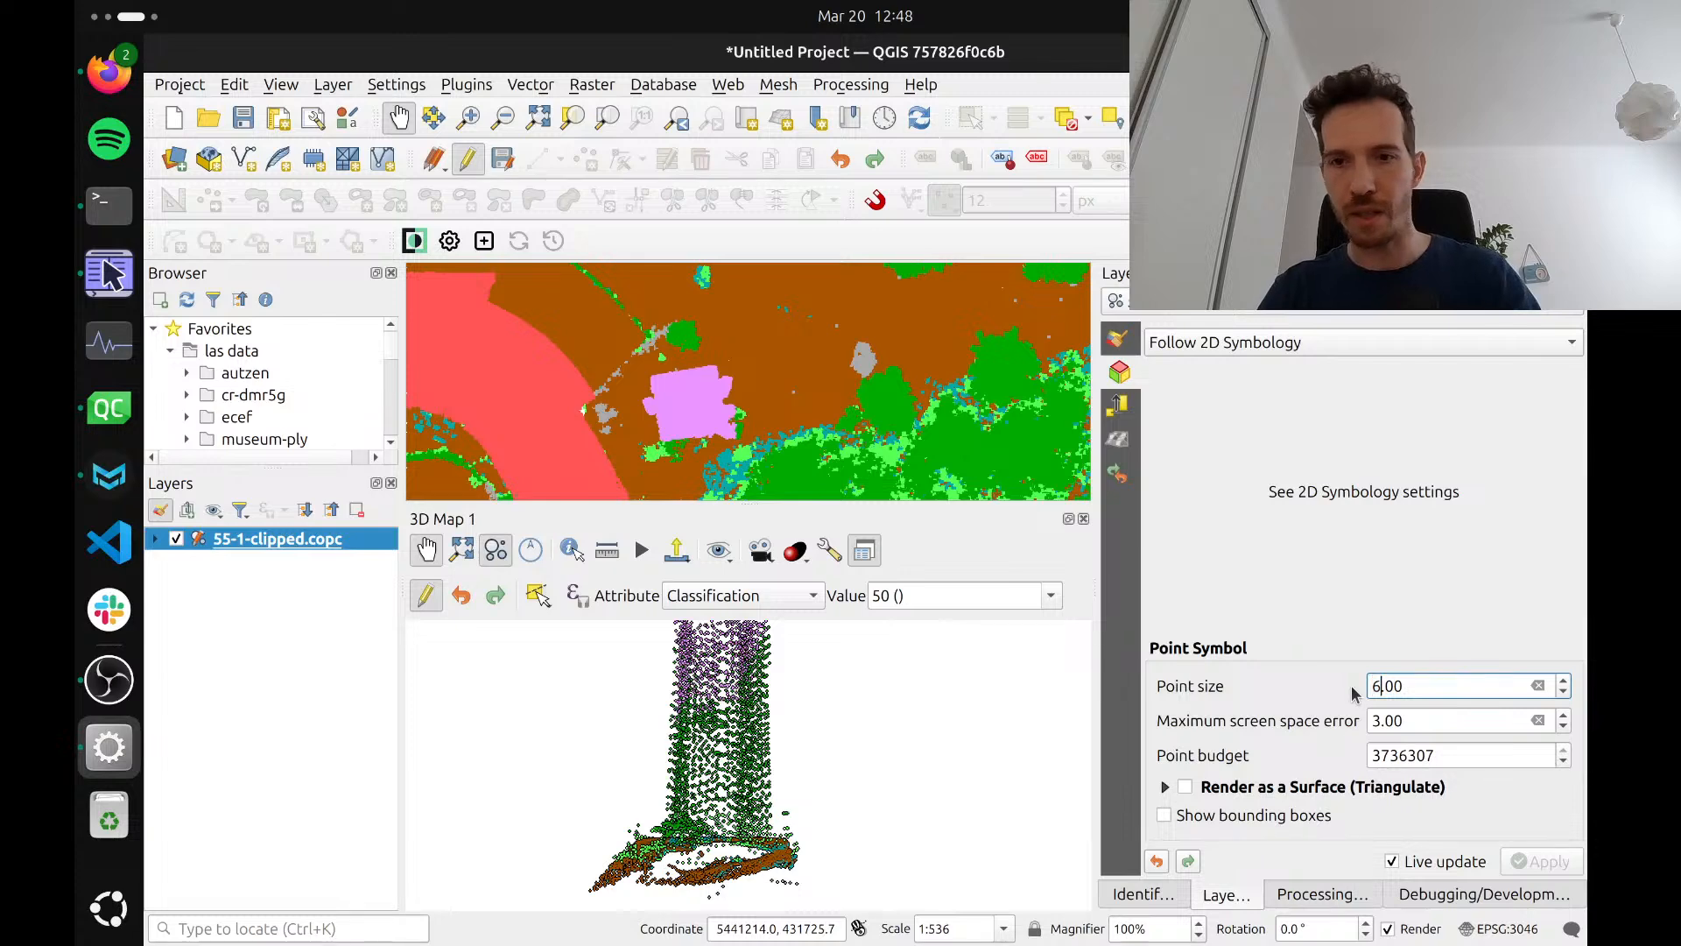
left_click_drag(701, 868, 706, 859)
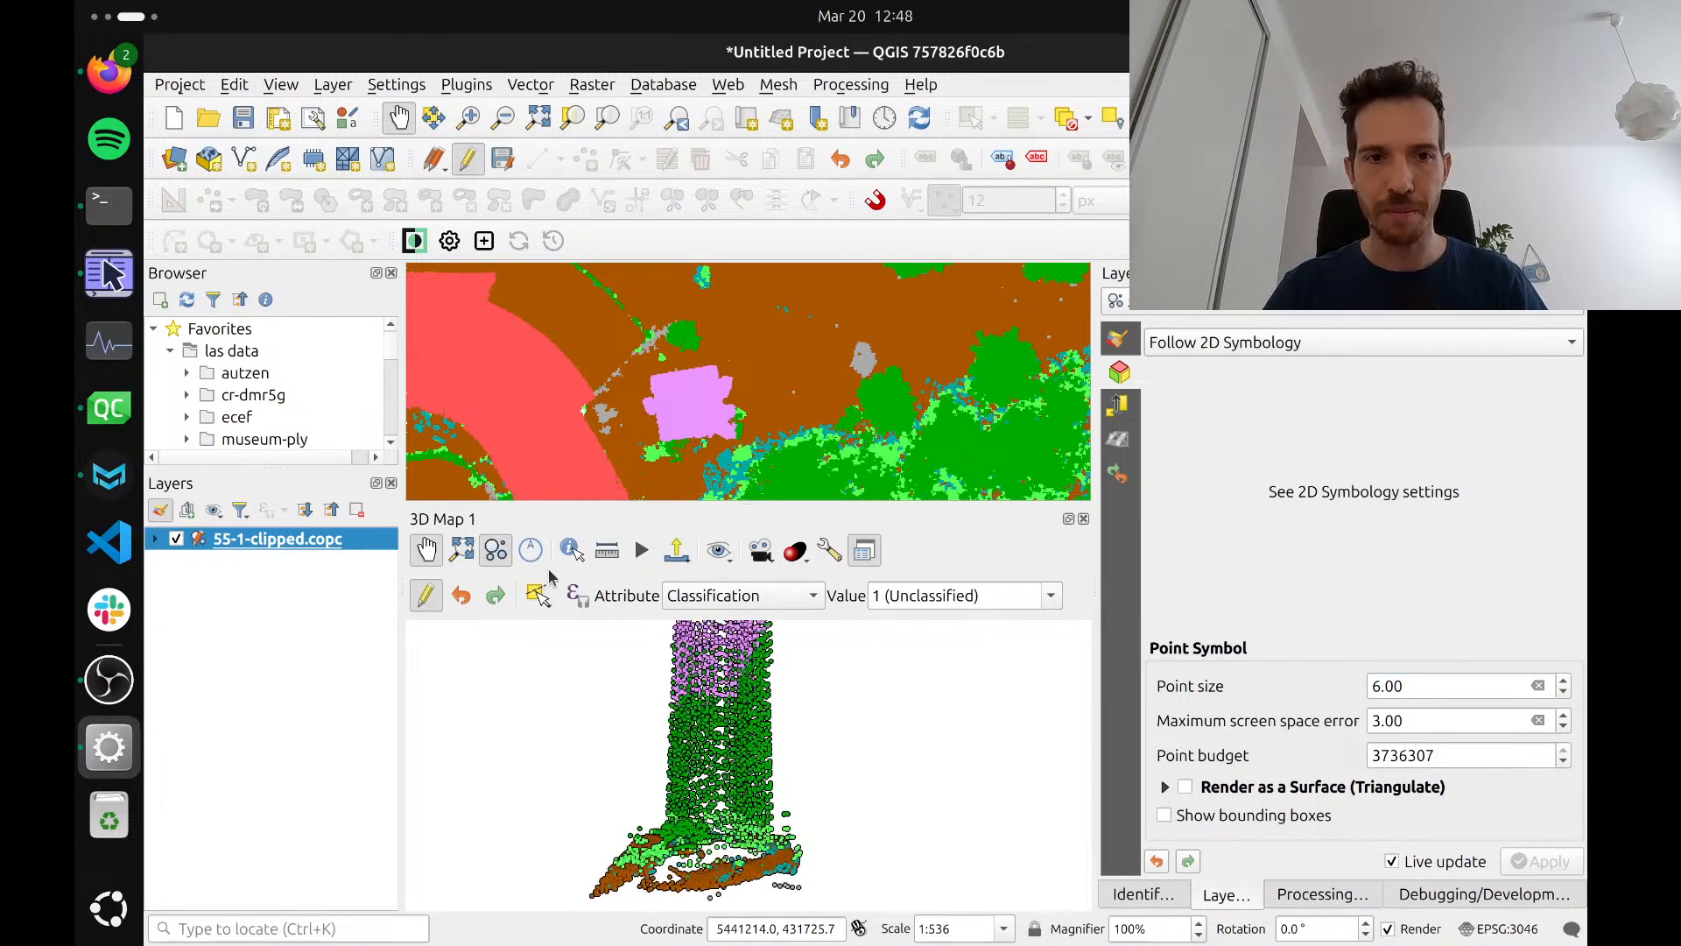
Reclassify the remaining green points on the tower's lower shaft as 50 with a four-sided polygon selection ending just above the ground
left_click(543, 597)
left_click(594, 643)
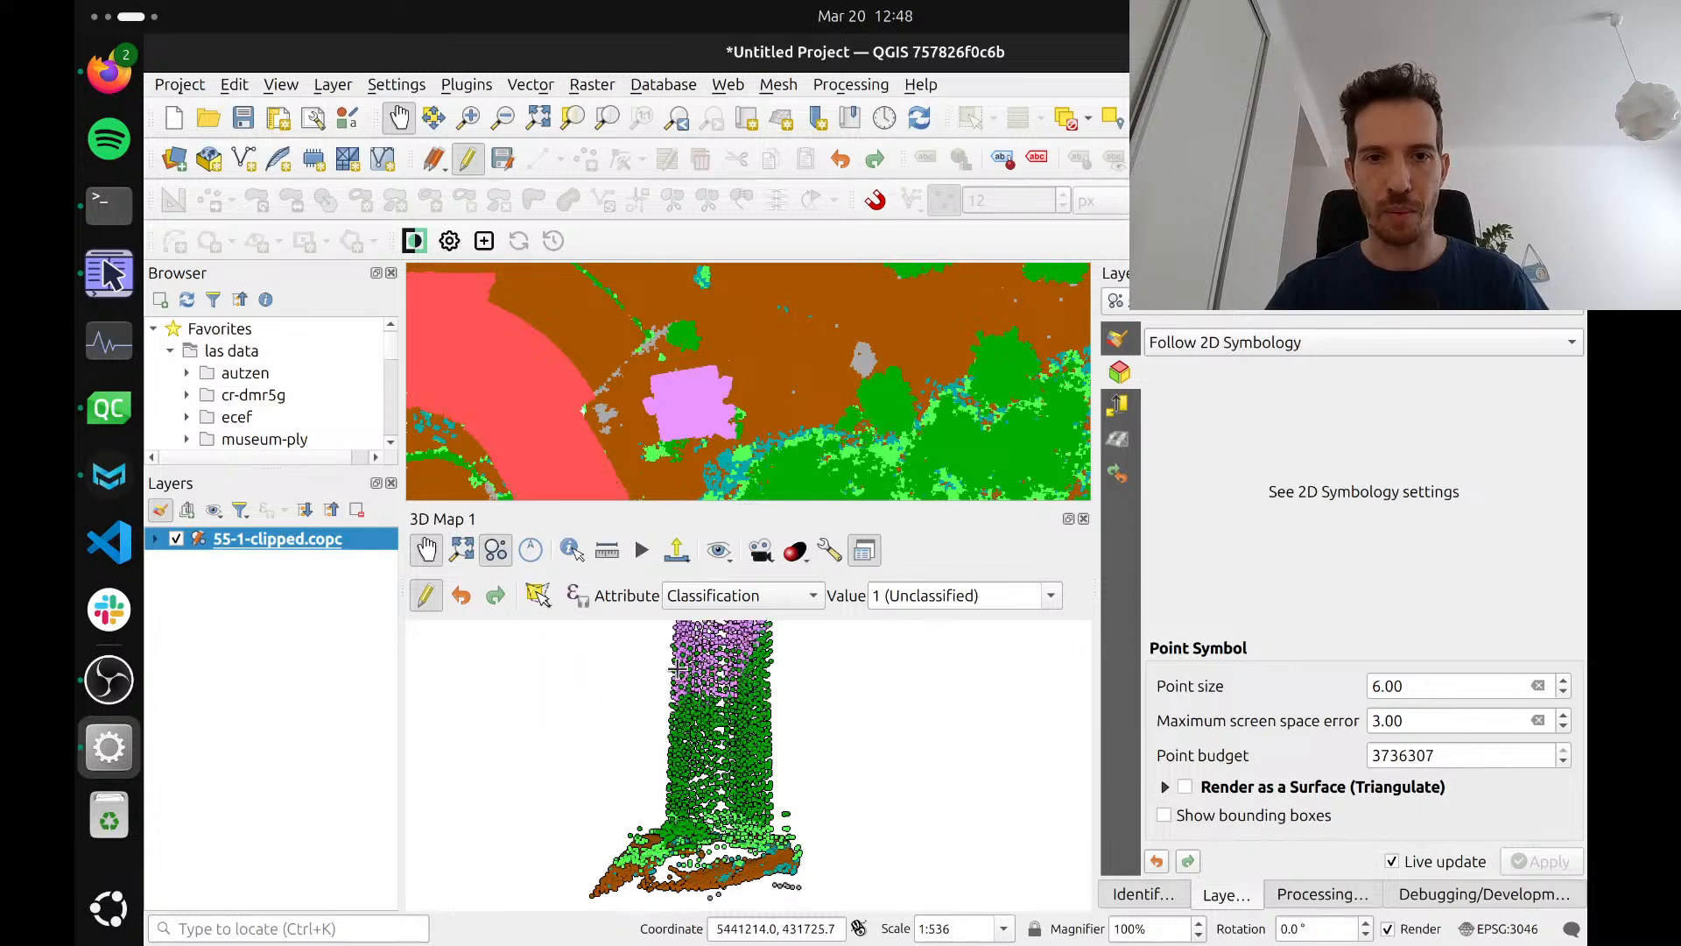
scroll(658, 757, "down", 2)
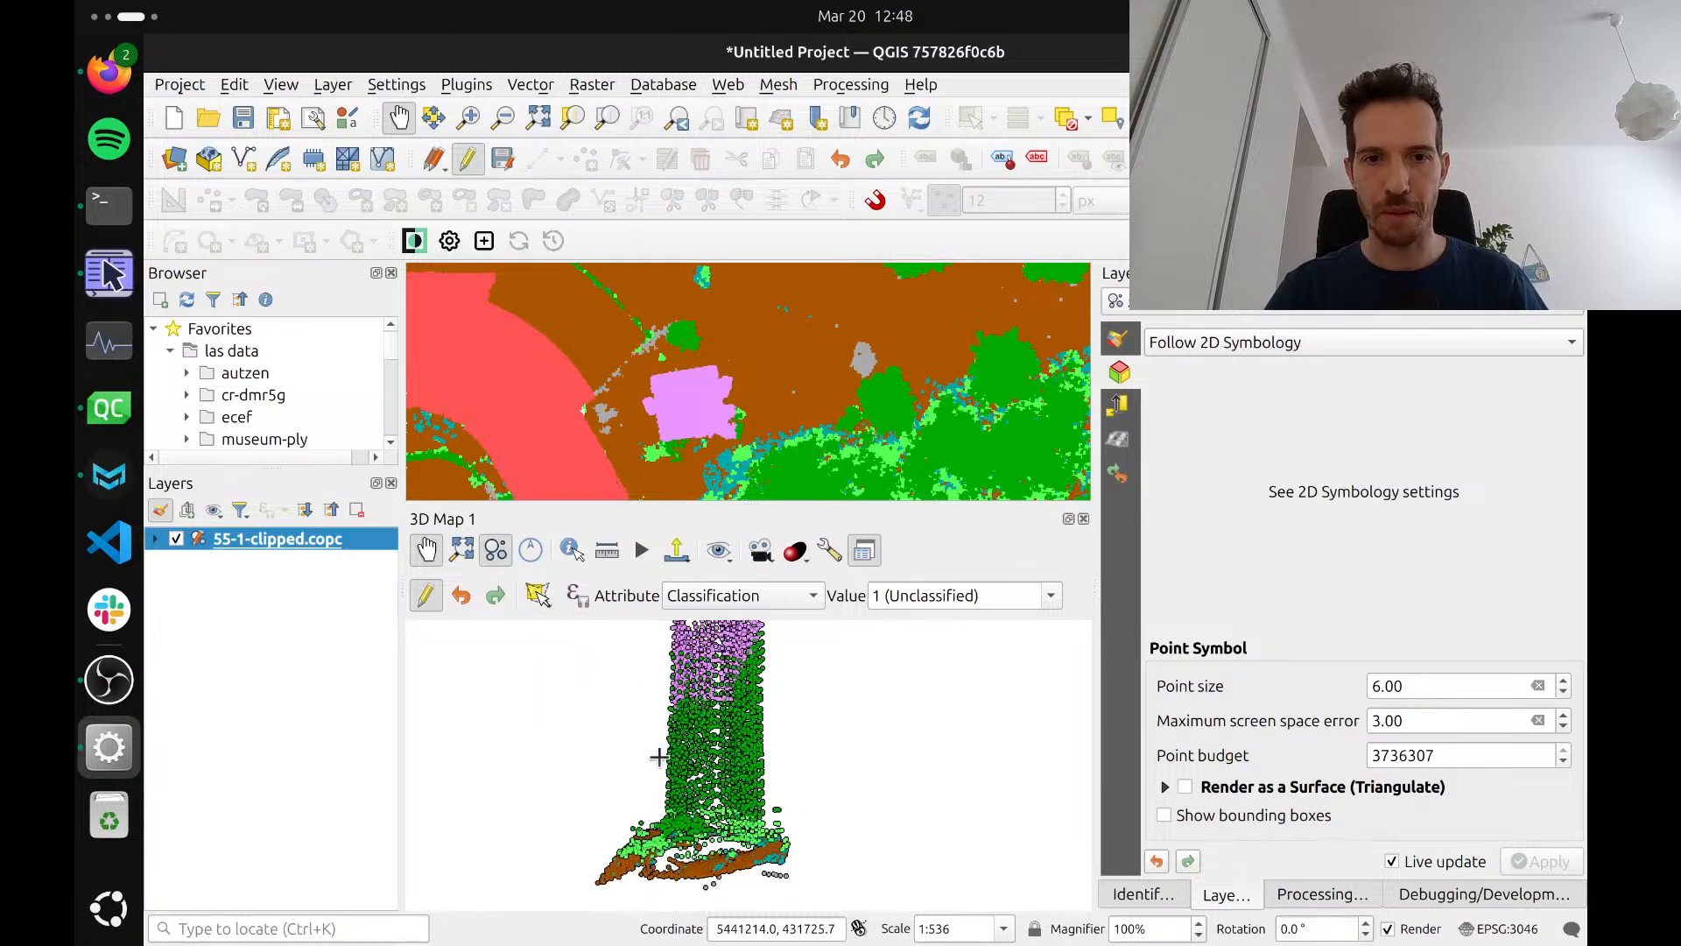
left_click(649, 629)
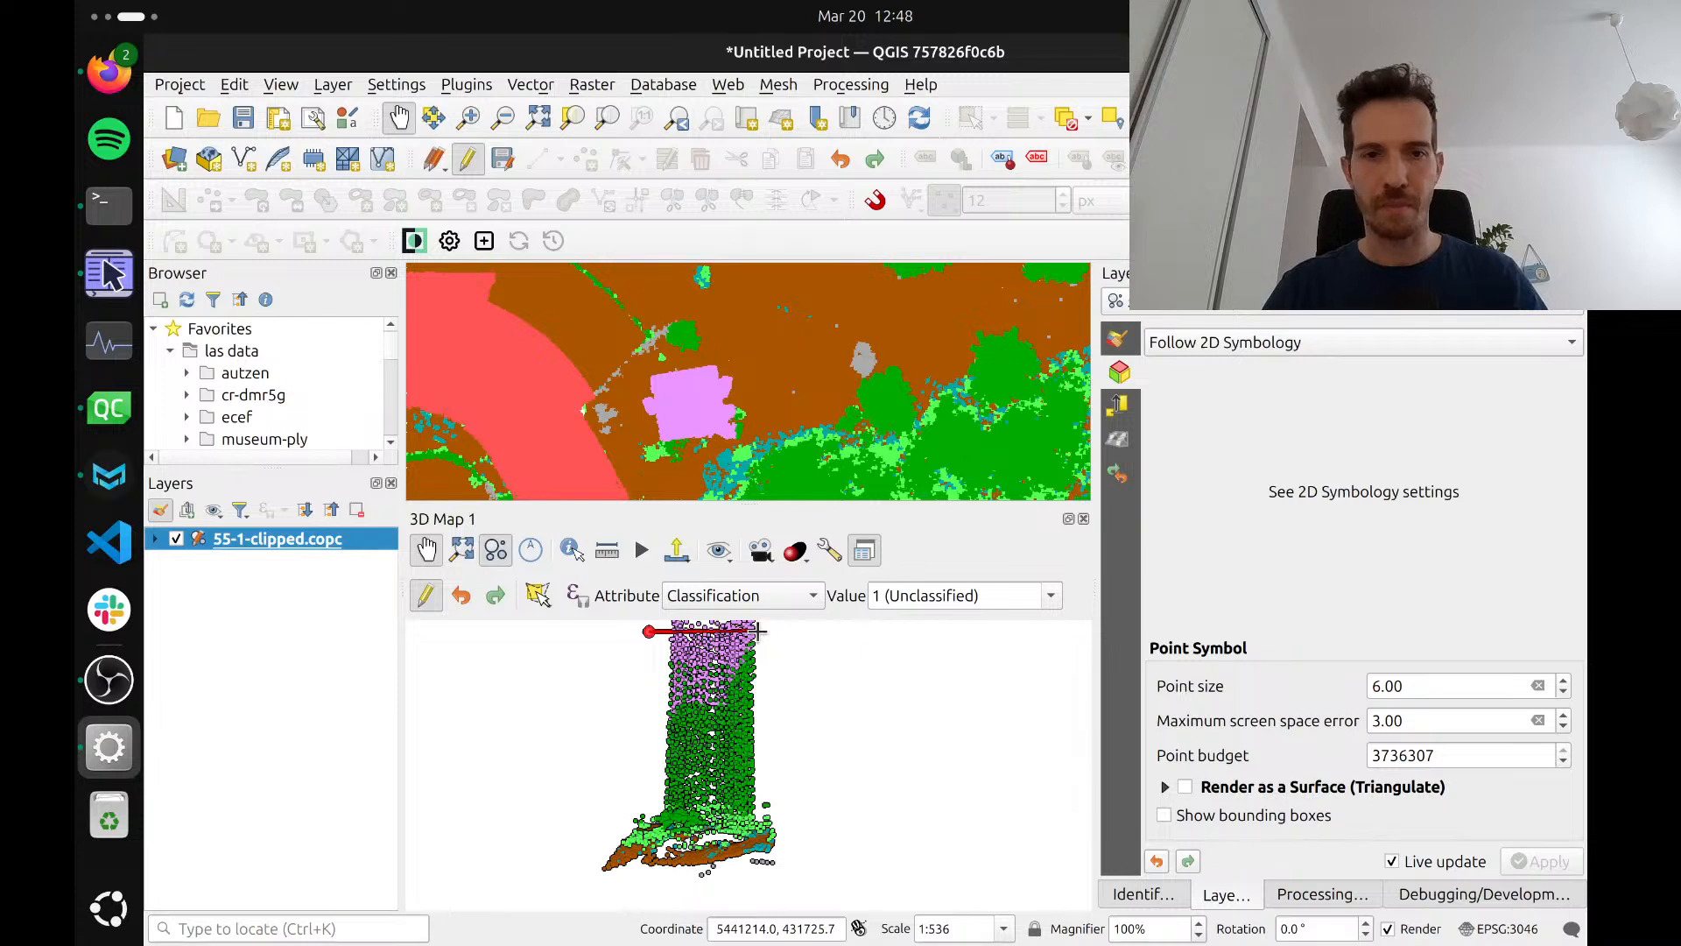
key("Escape")
left_click_drag(1031, 595, 864, 597)
type("50 (")
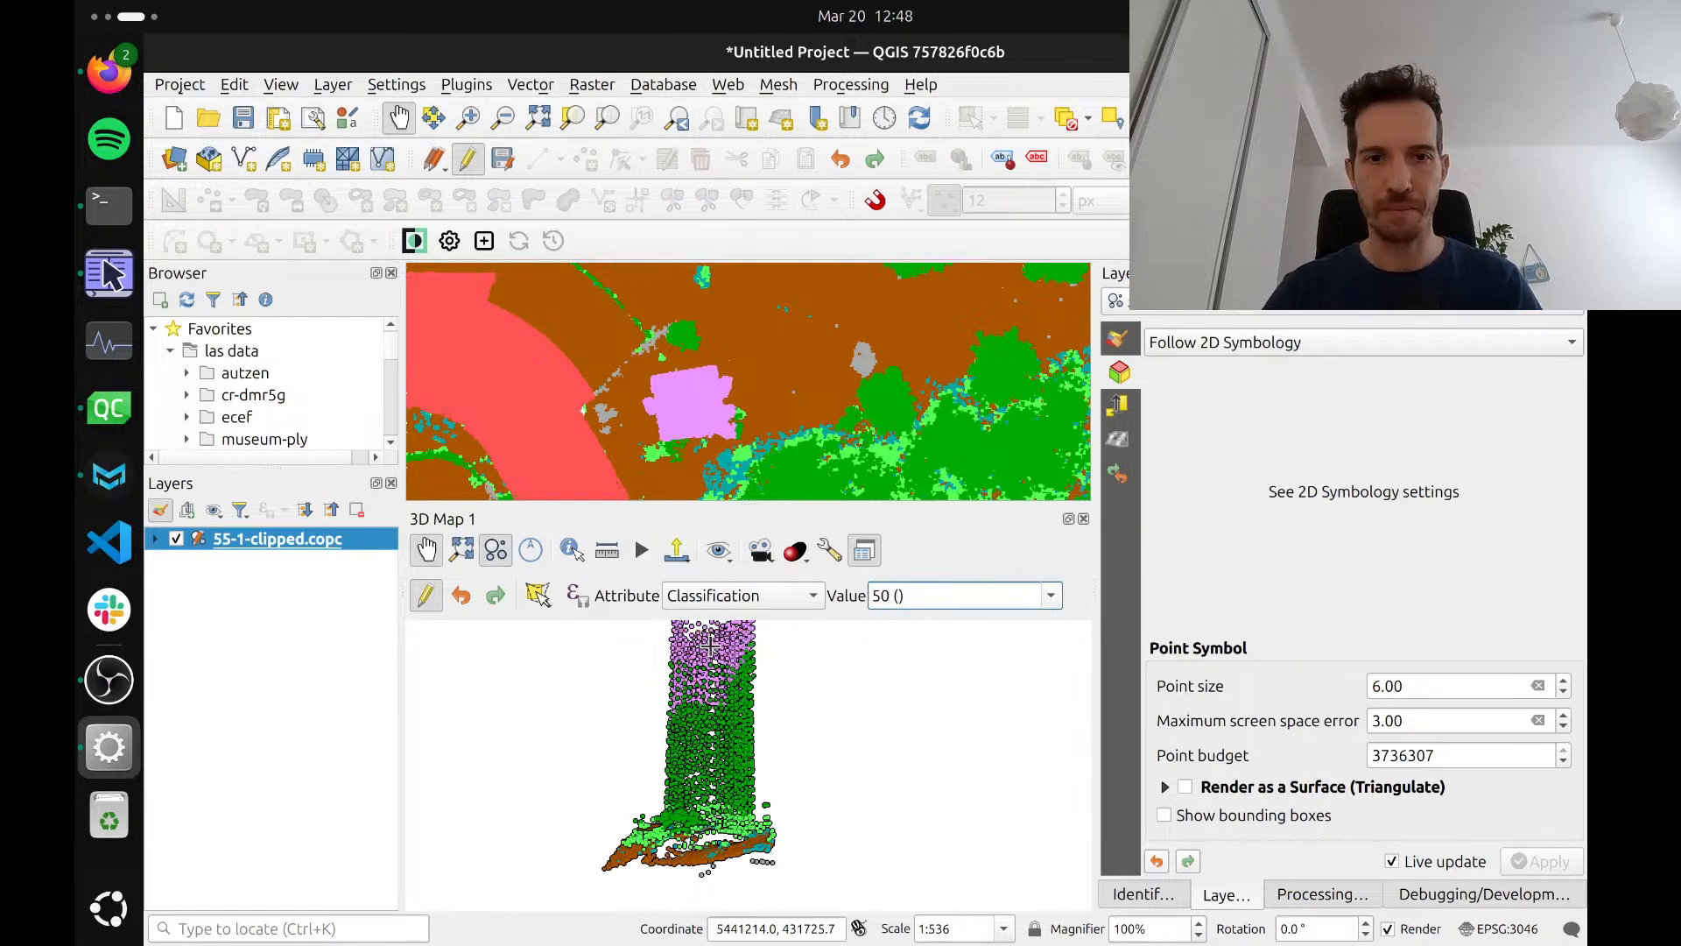
left_click(648, 630)
left_click(770, 628)
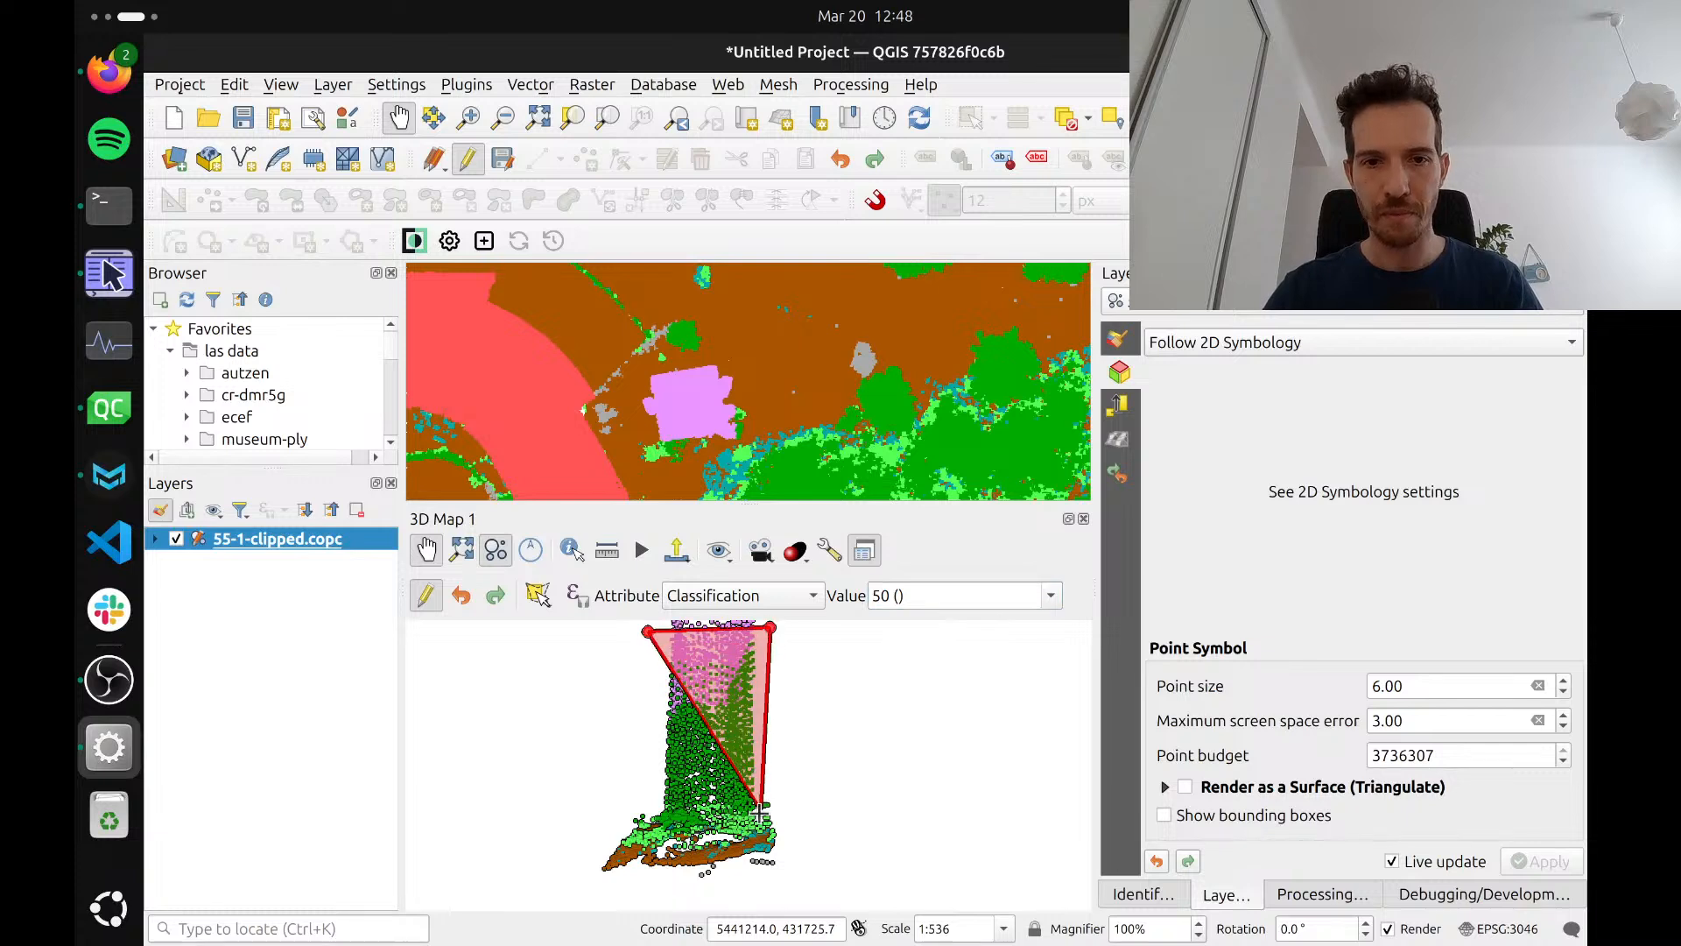
left_click(760, 817)
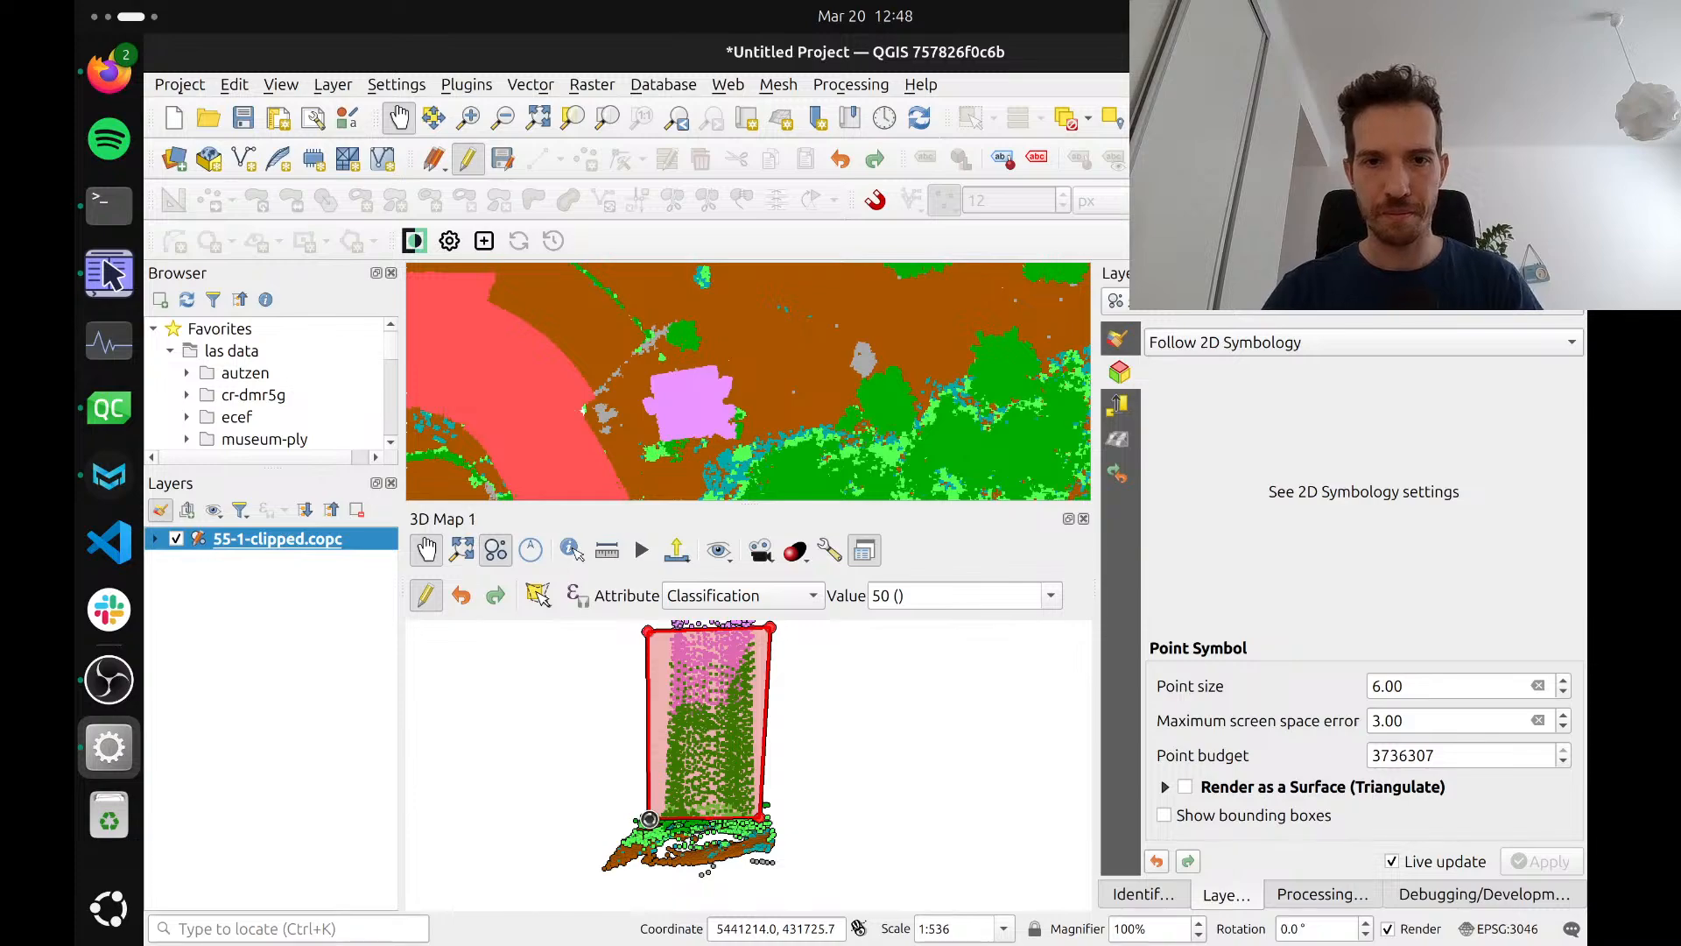
right_click(649, 818)
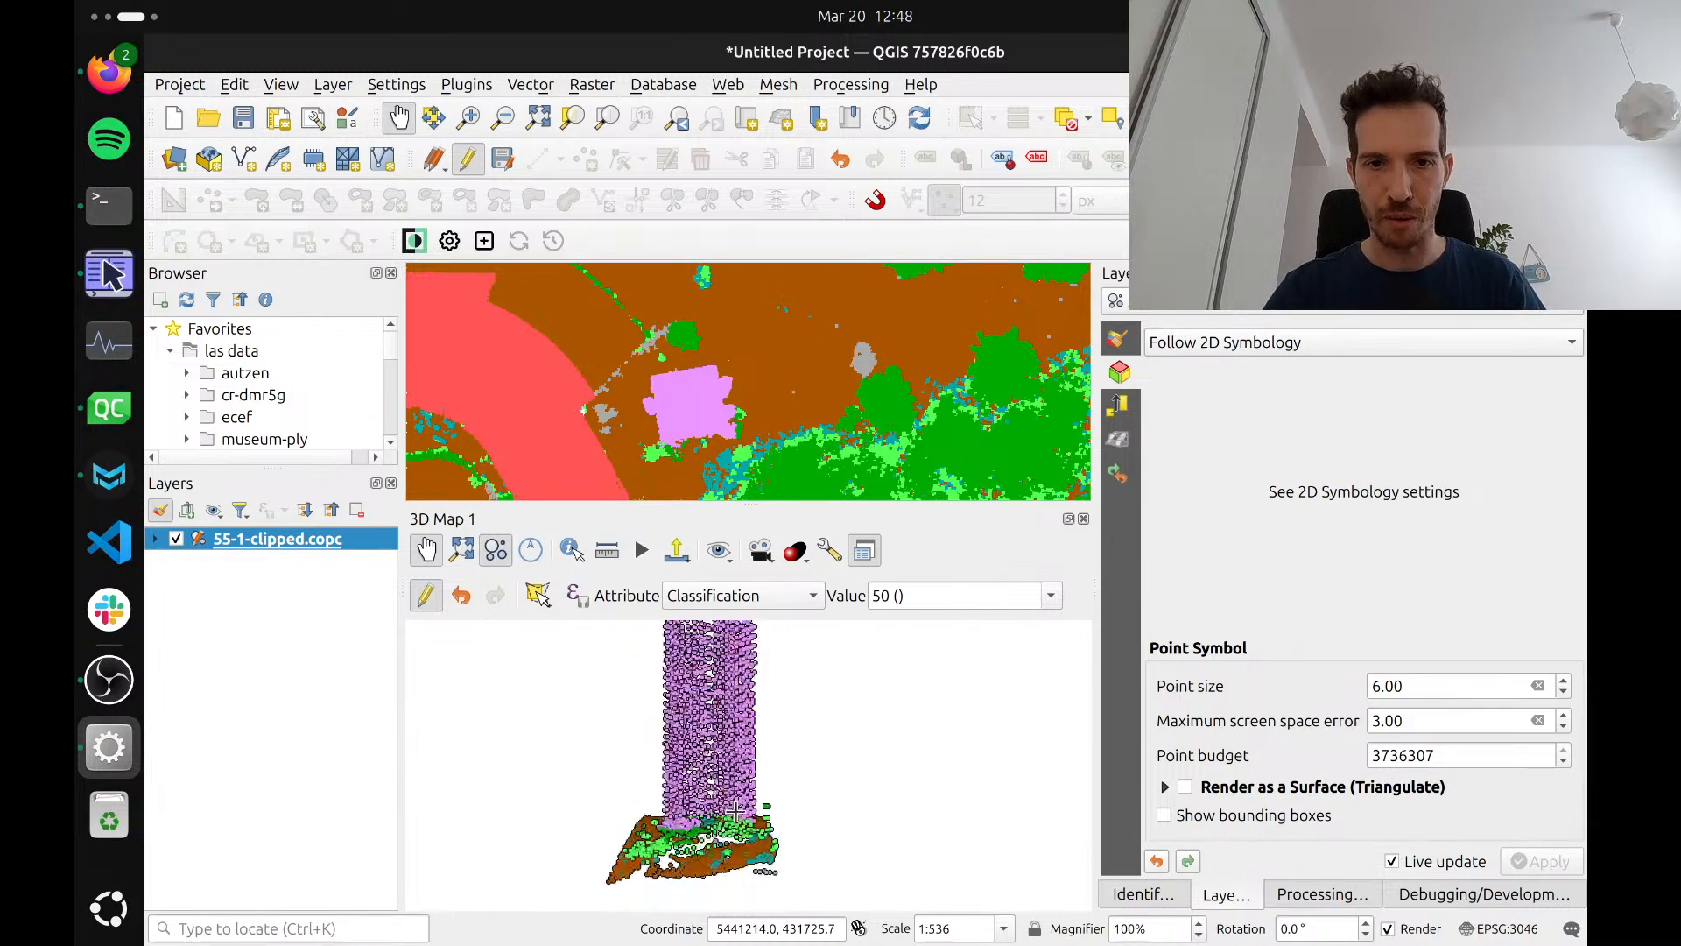
Try reclassifying the points around one corner of the tower's foot as 50 with a four-sided polygon, and undo that edit
left_click_drag(735, 811, 703, 825)
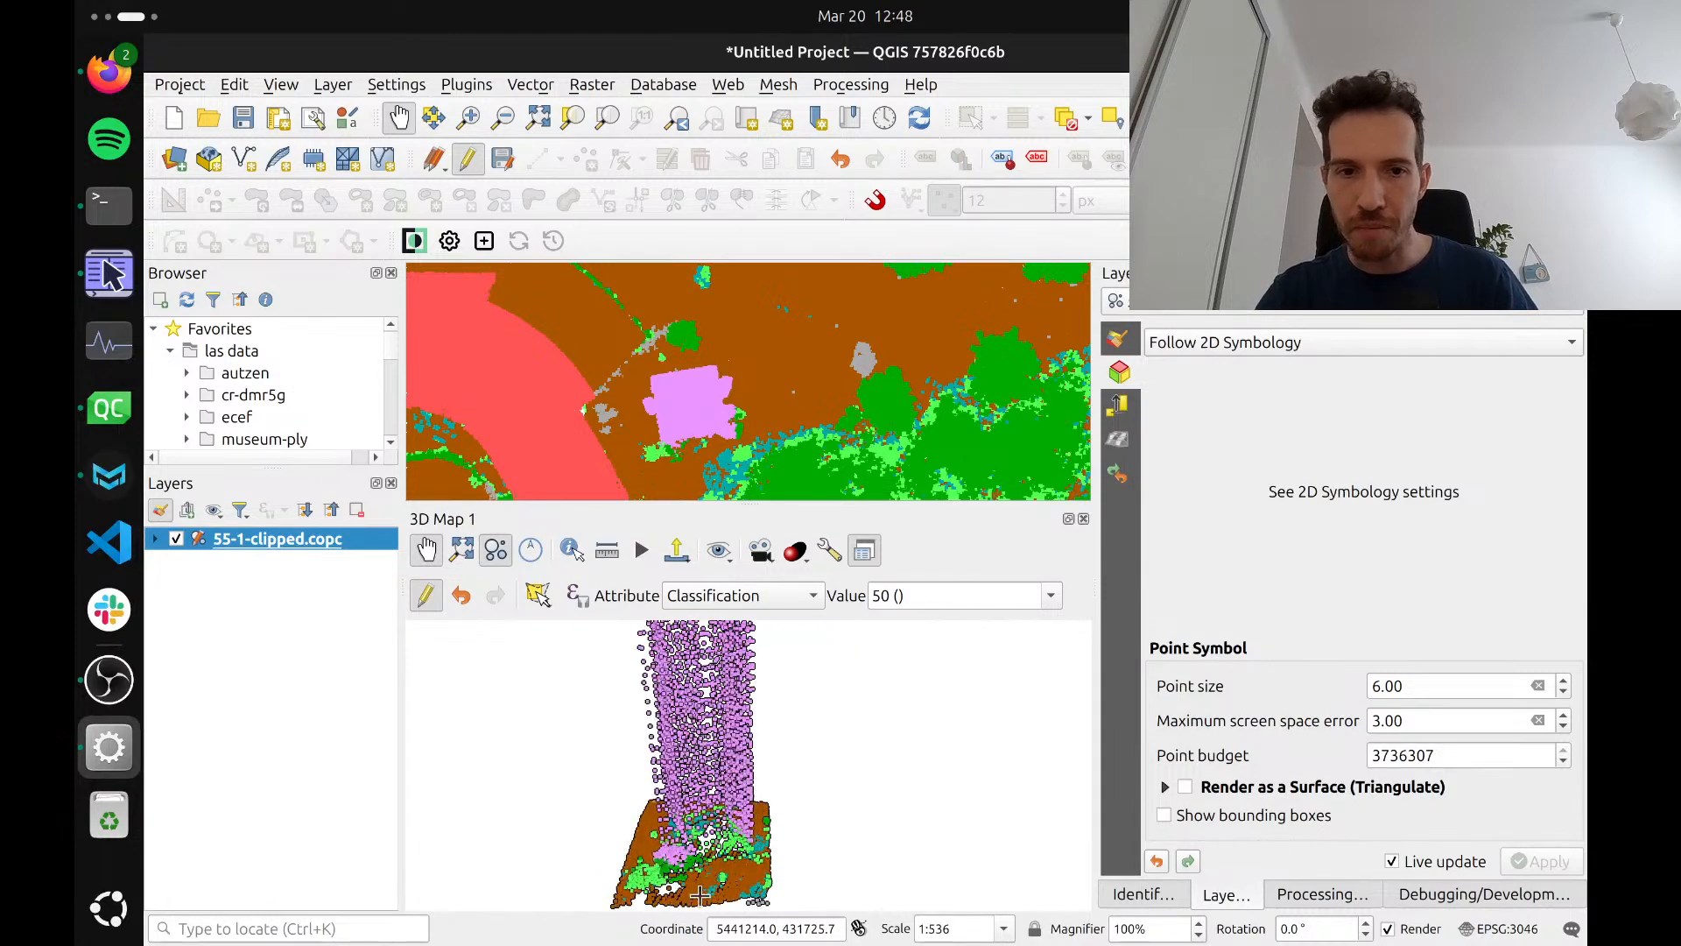
left_click_drag(698, 857, 789, 796)
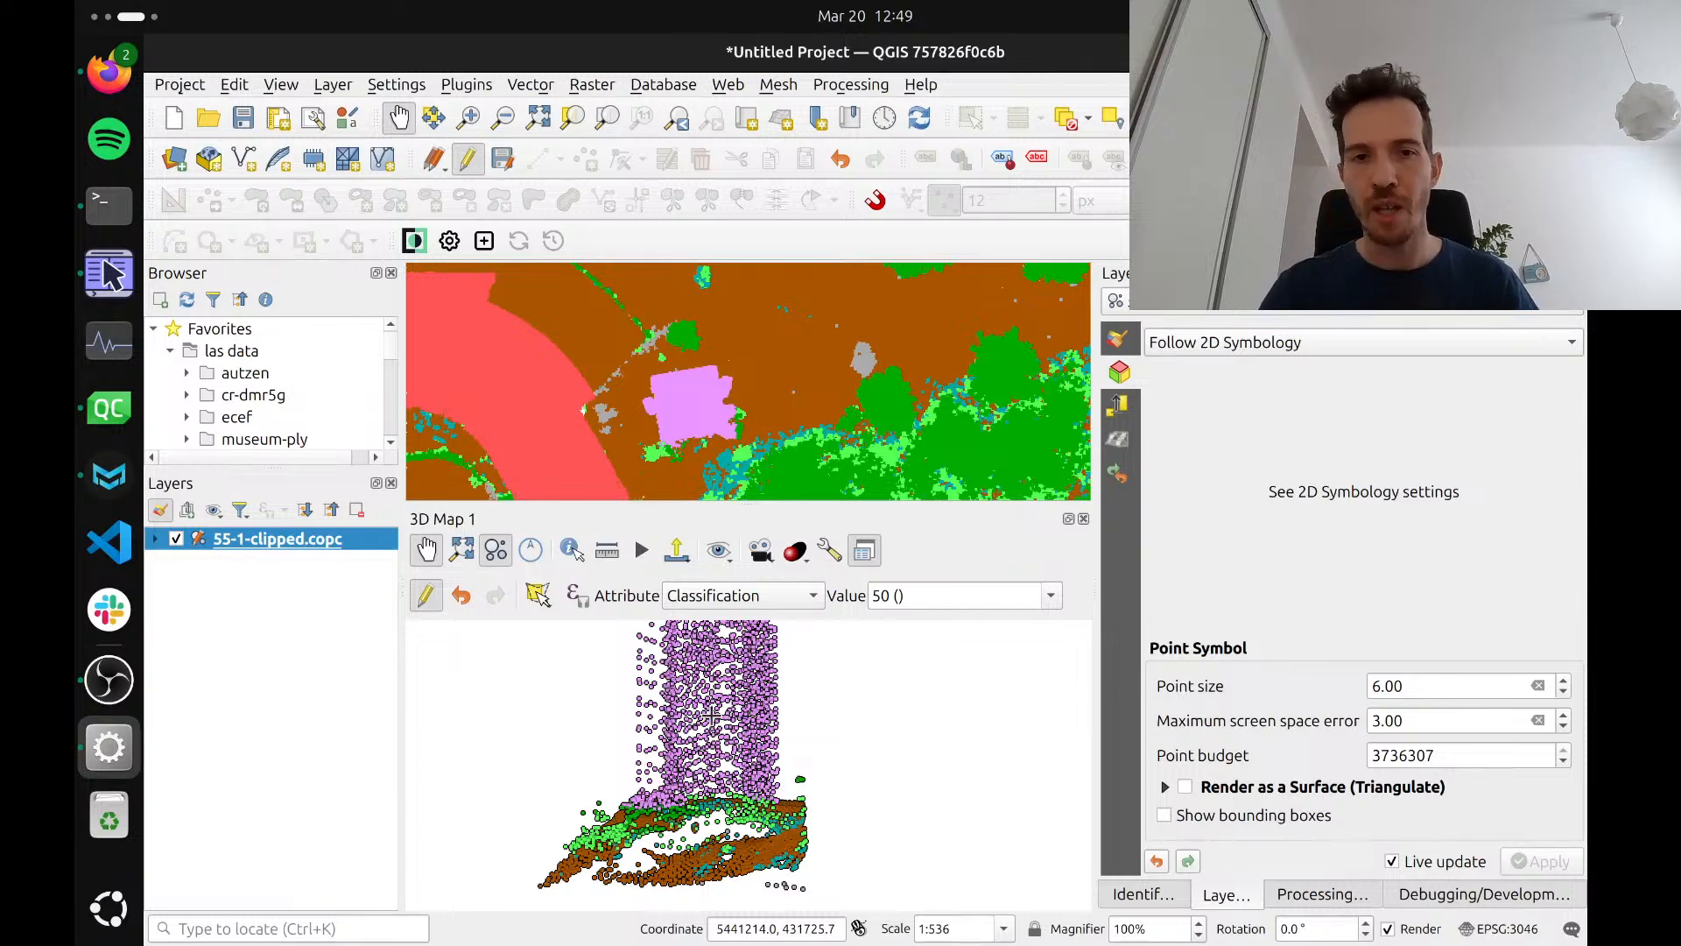
left_click_drag(726, 827, 578, 697)
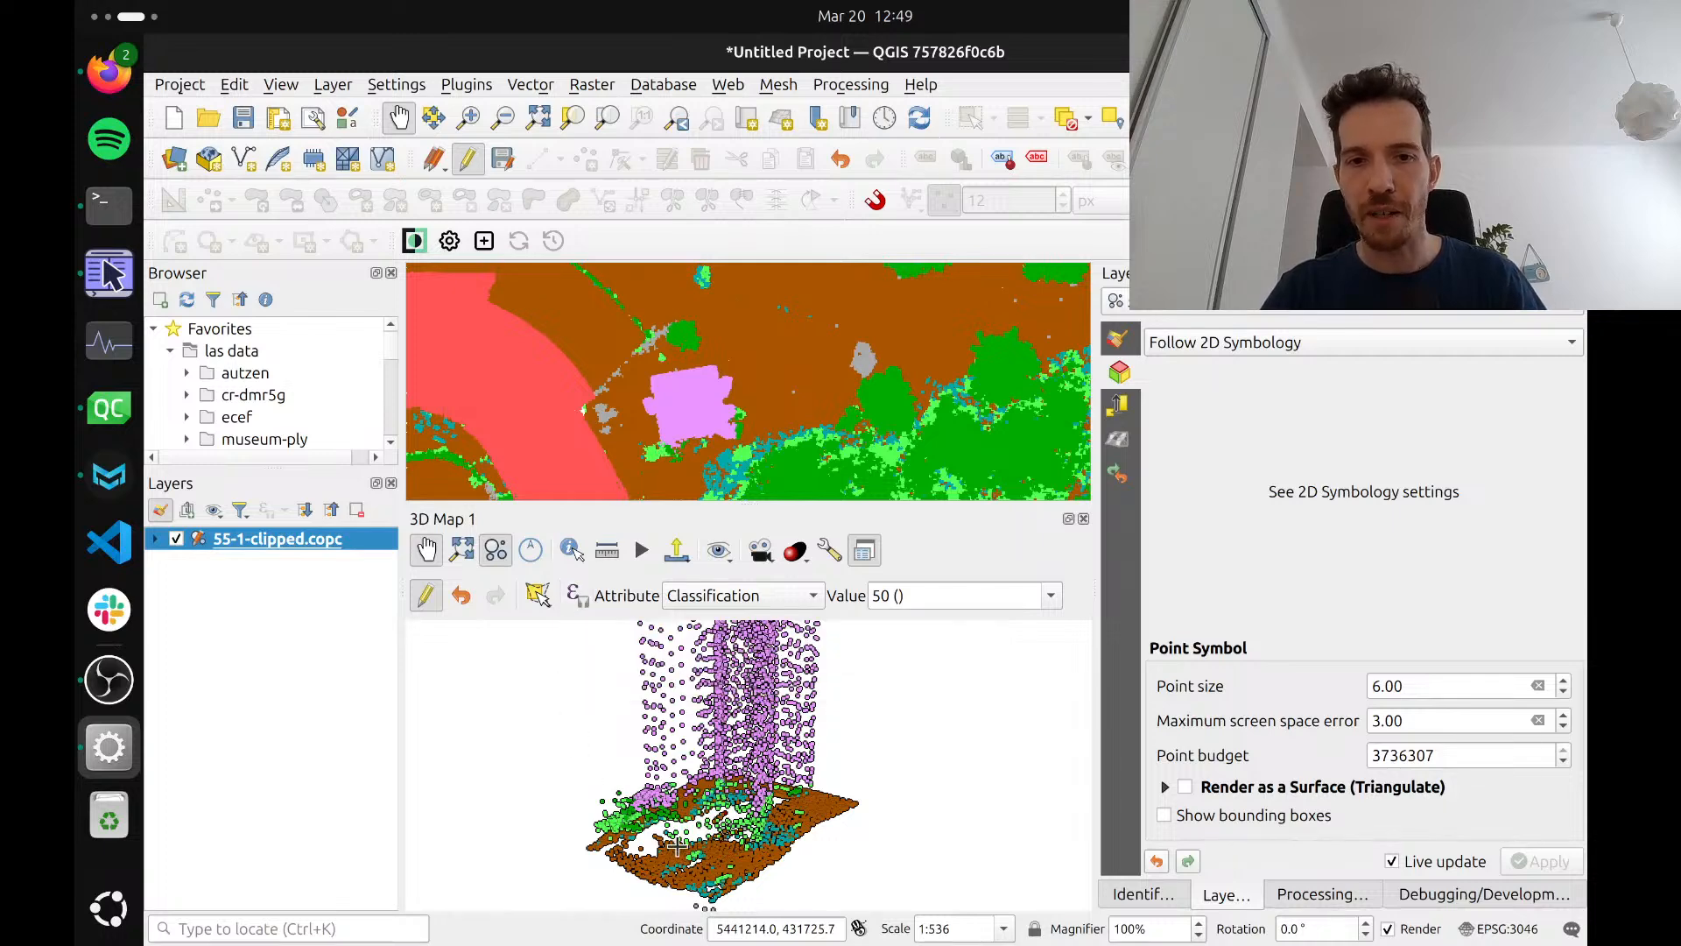
left_click_drag(679, 843, 694, 843)
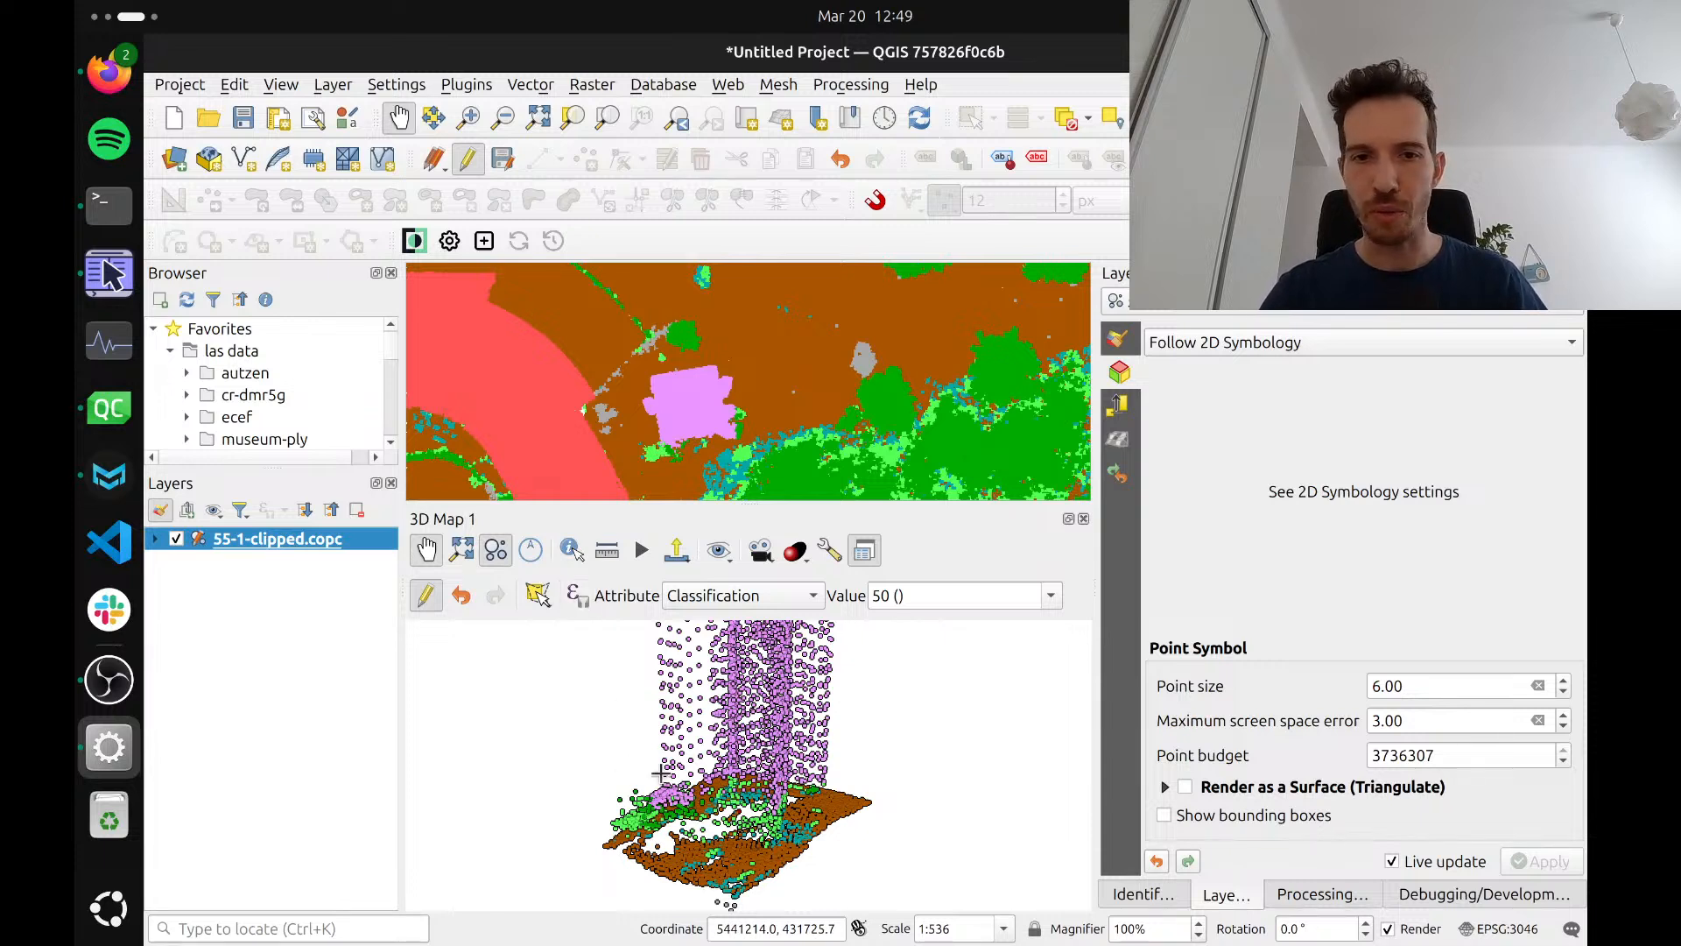
left_click(832, 776)
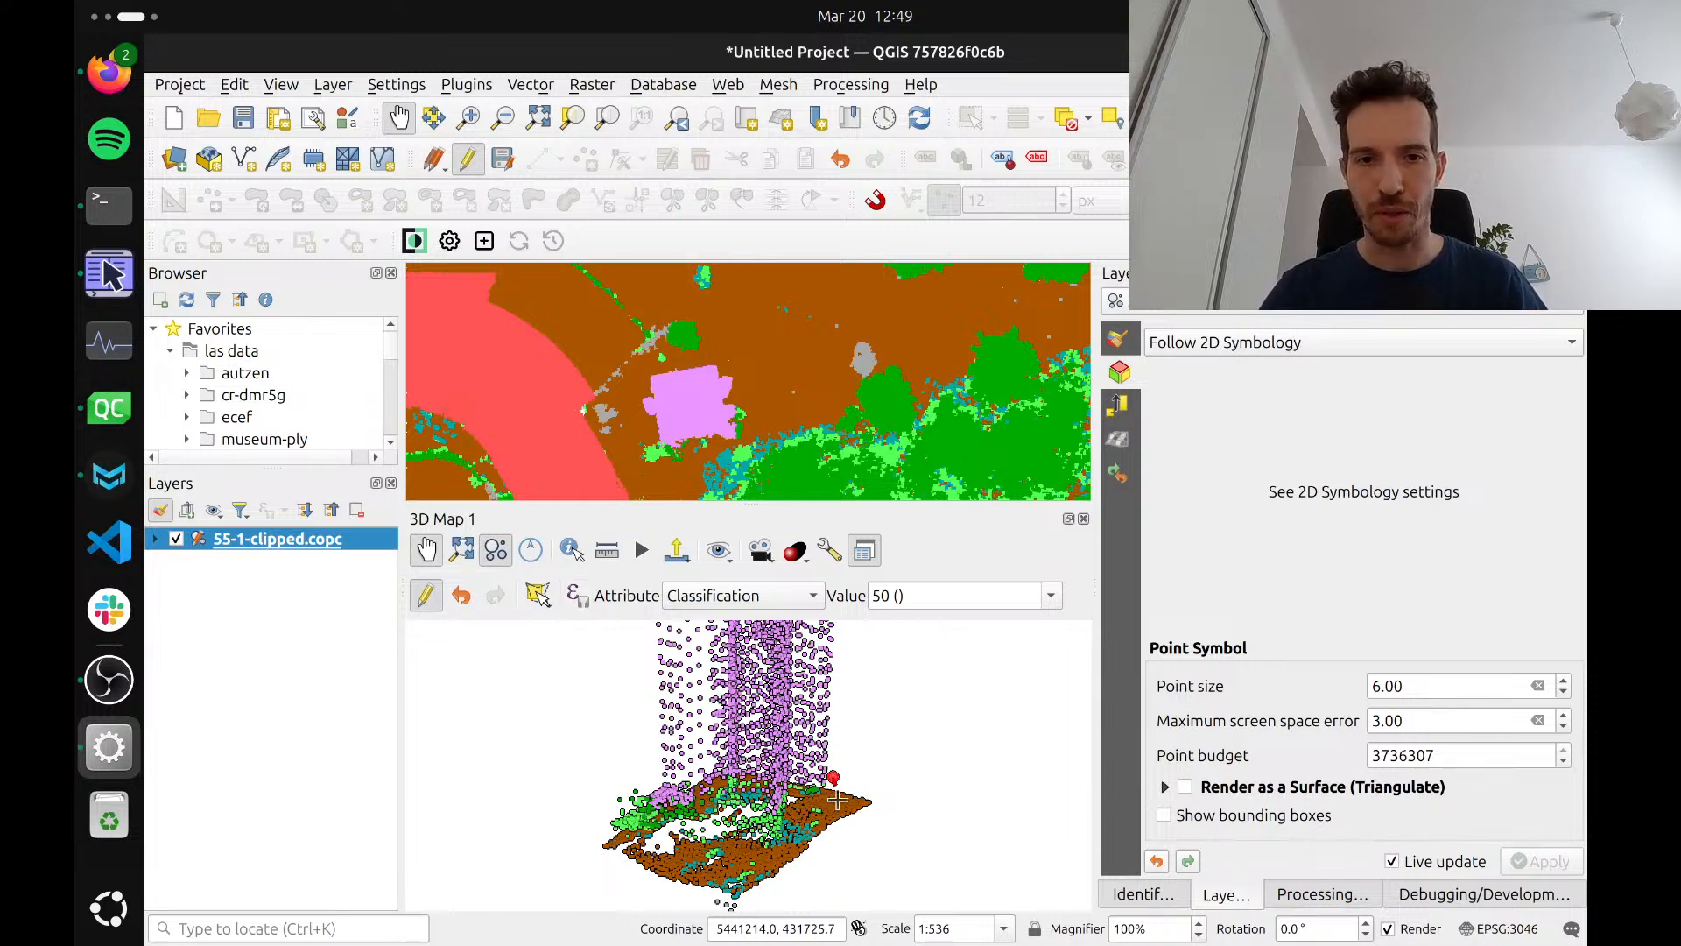
left_click(734, 842)
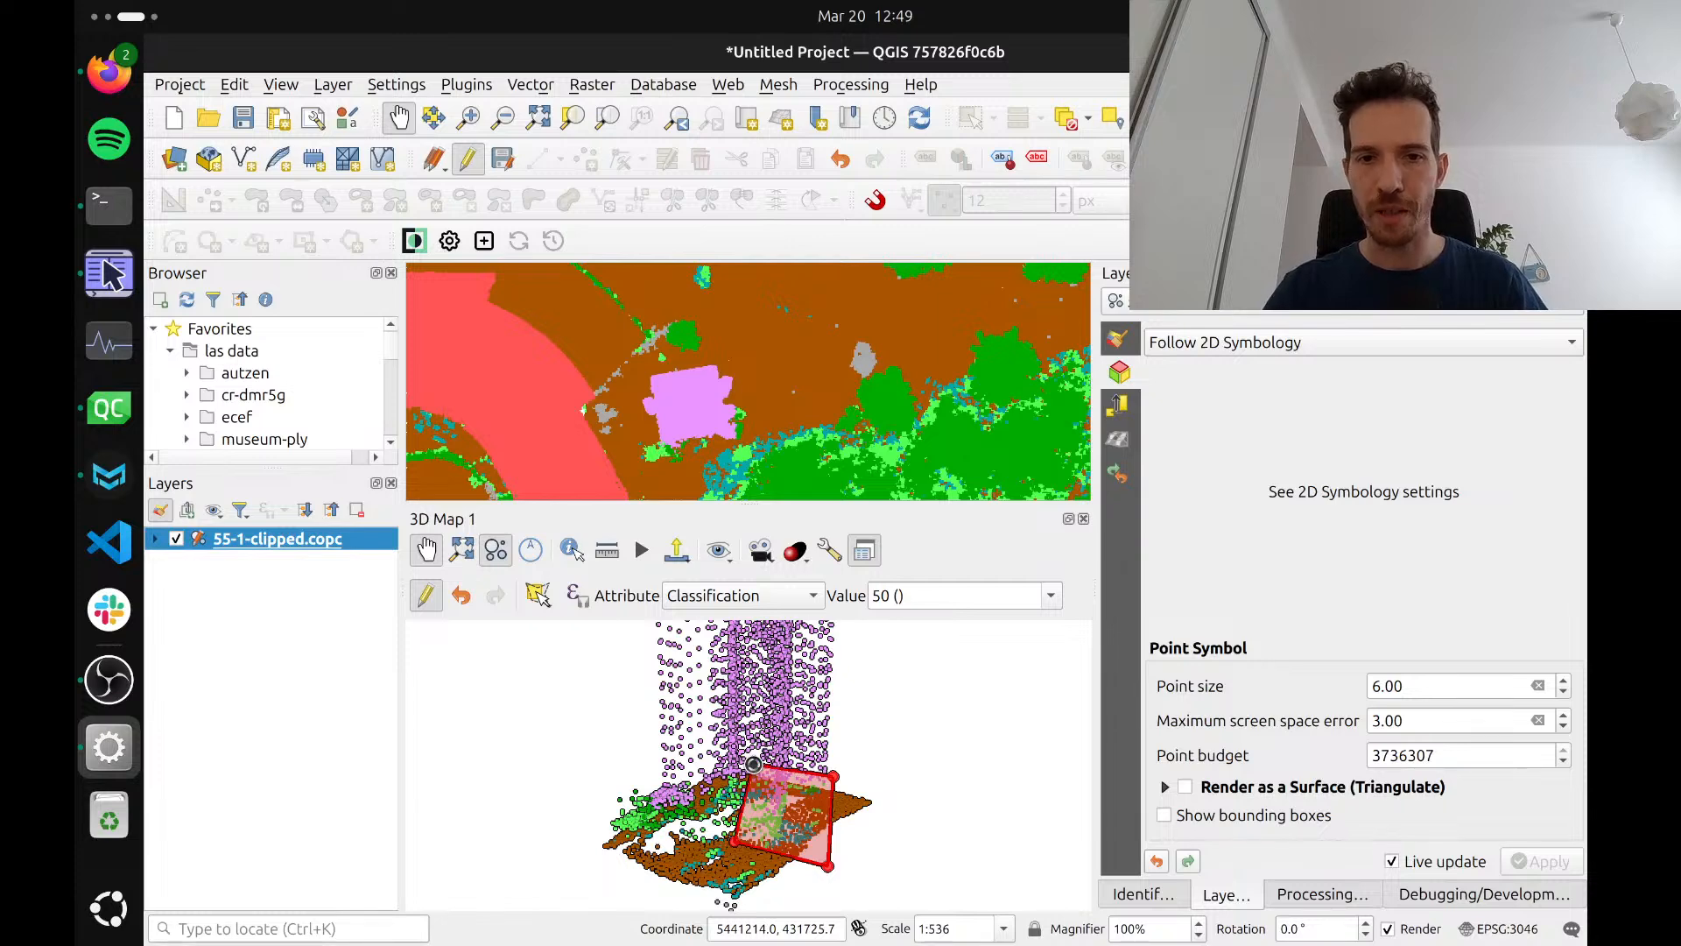
right_click(753, 763)
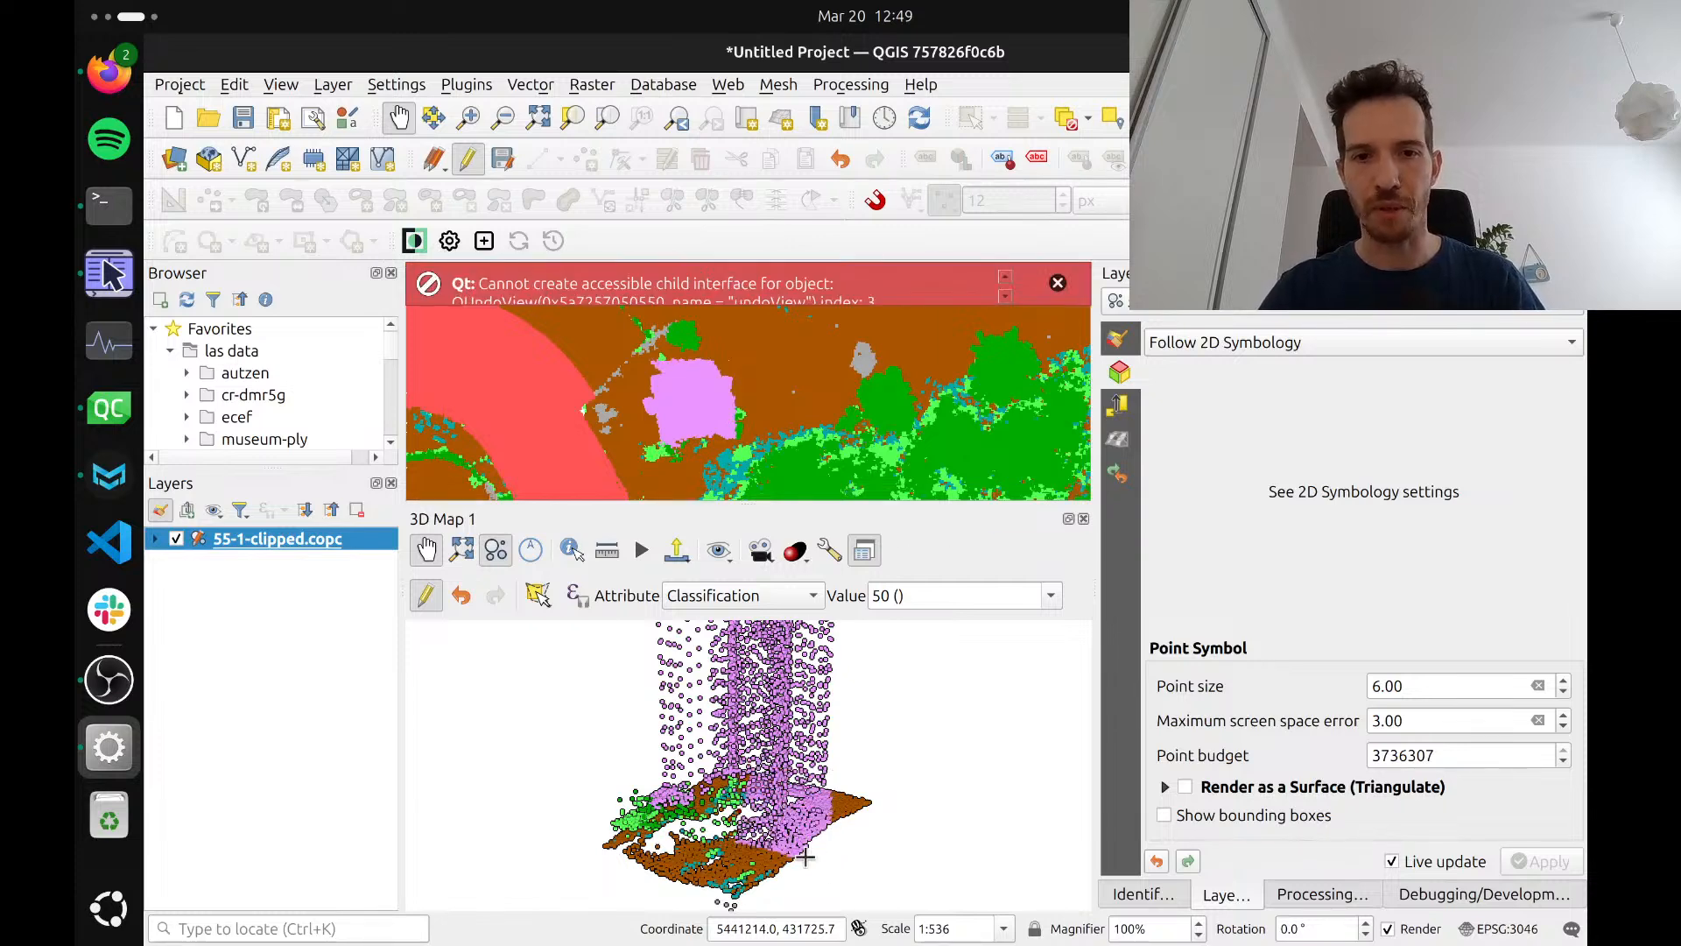
key("ctrl+z")
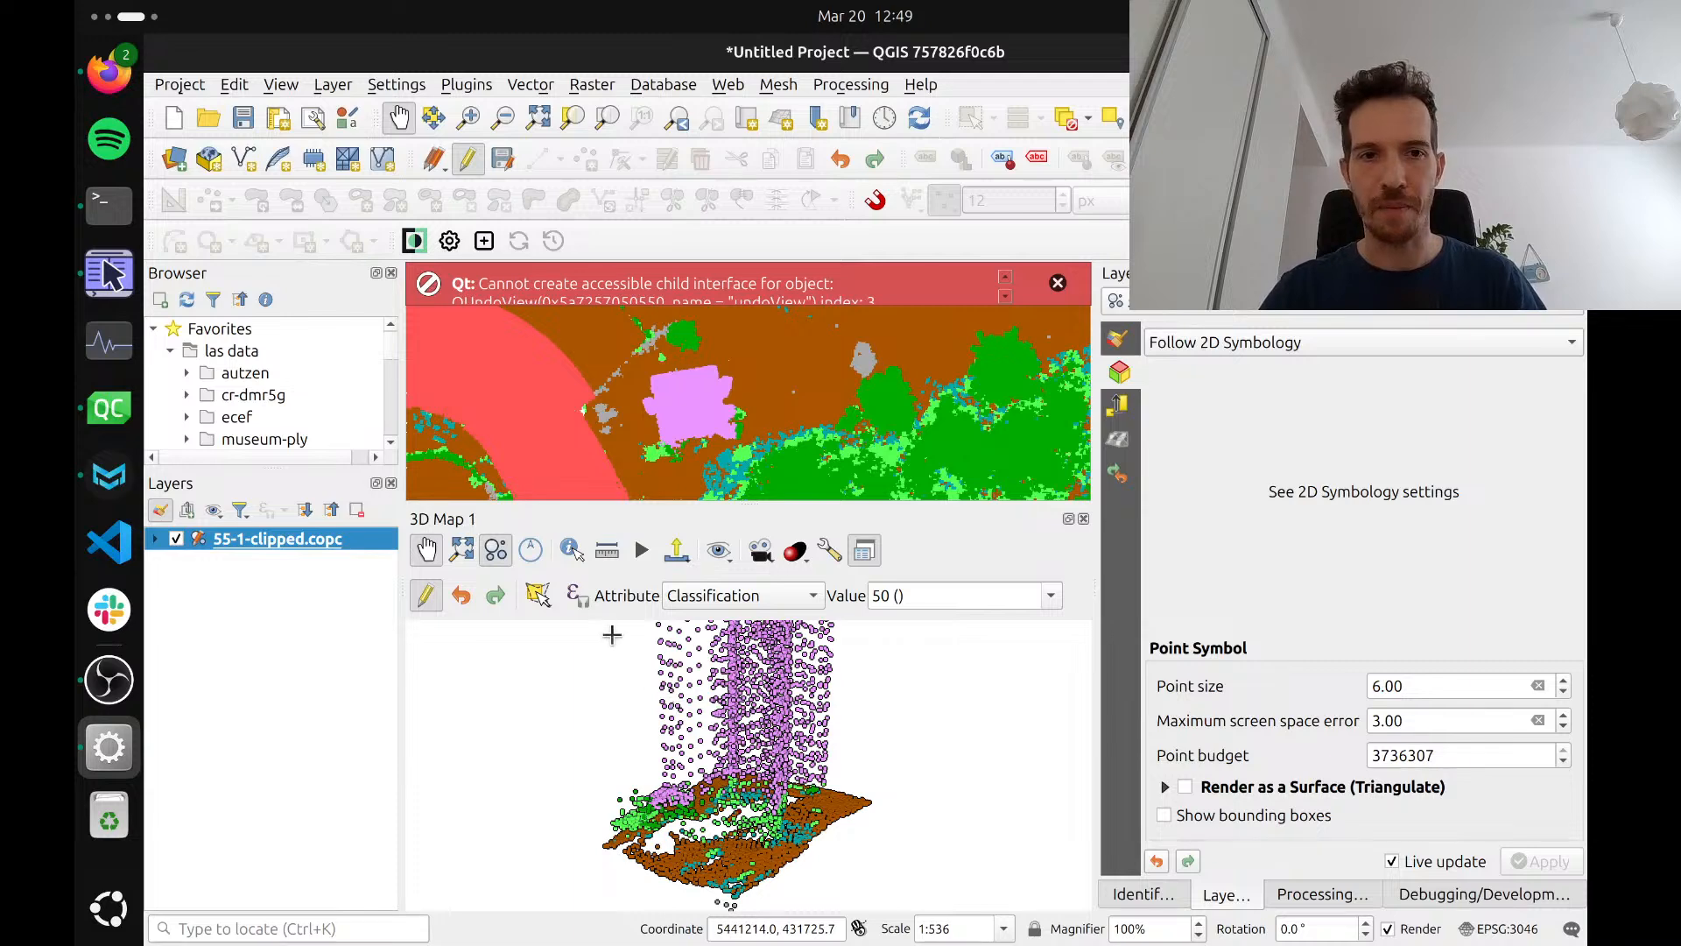
Filter the points available for editing with the expression Classification != 2 to exclude ground
left_click(575, 595)
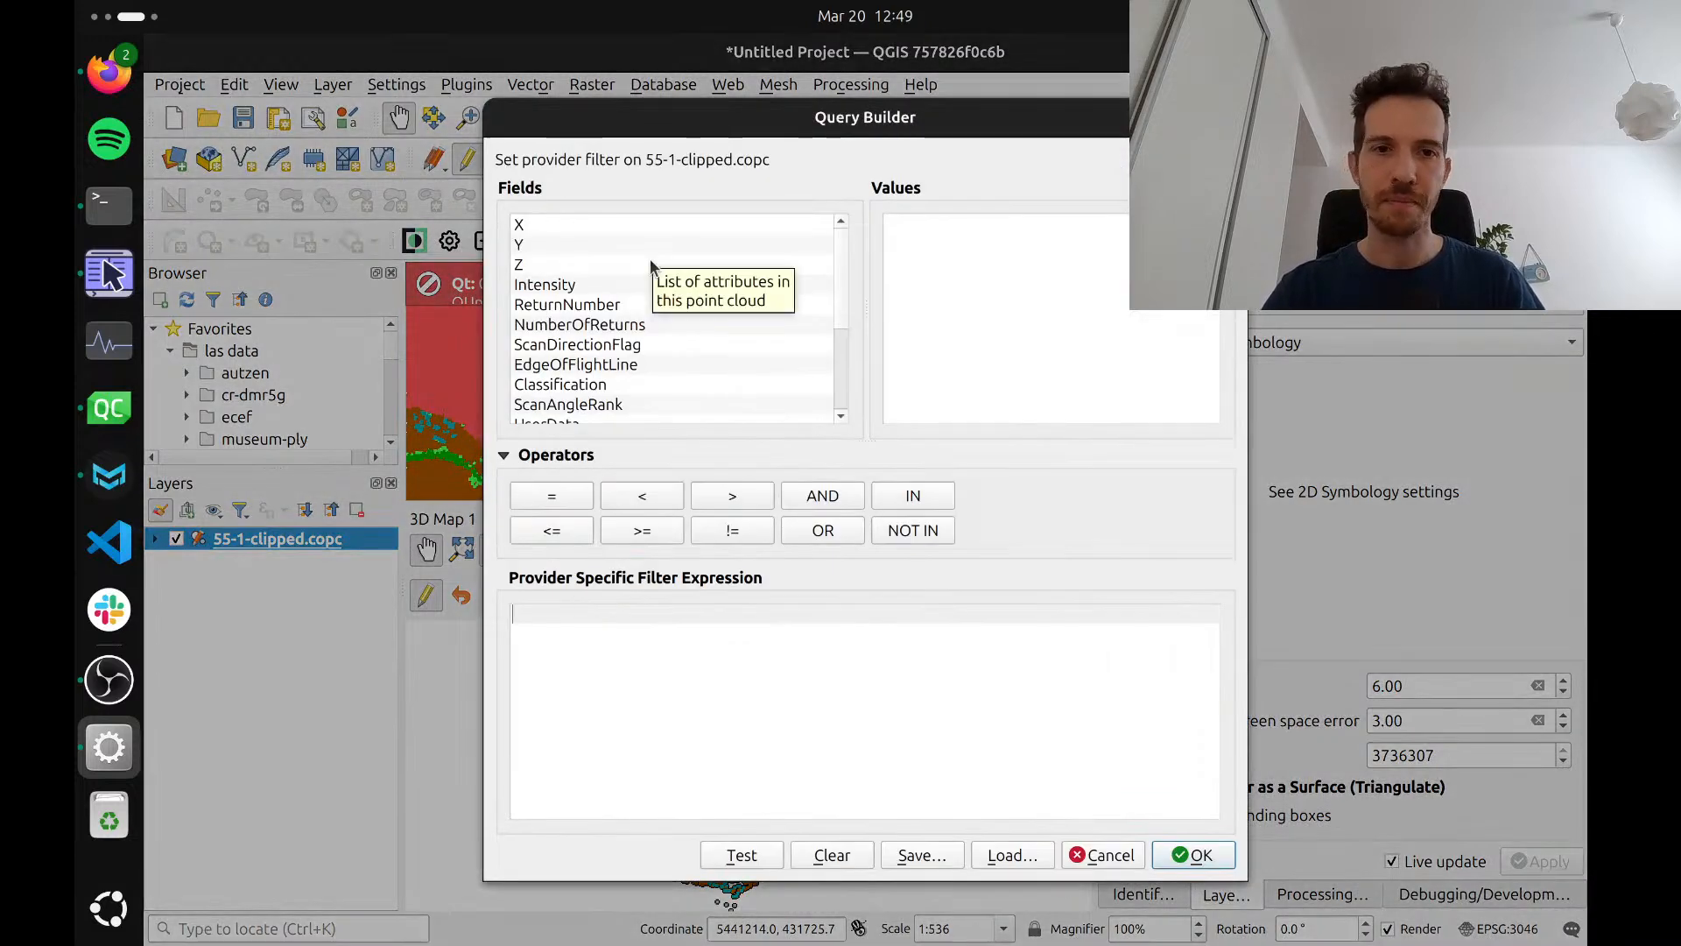
left_click(584, 387)
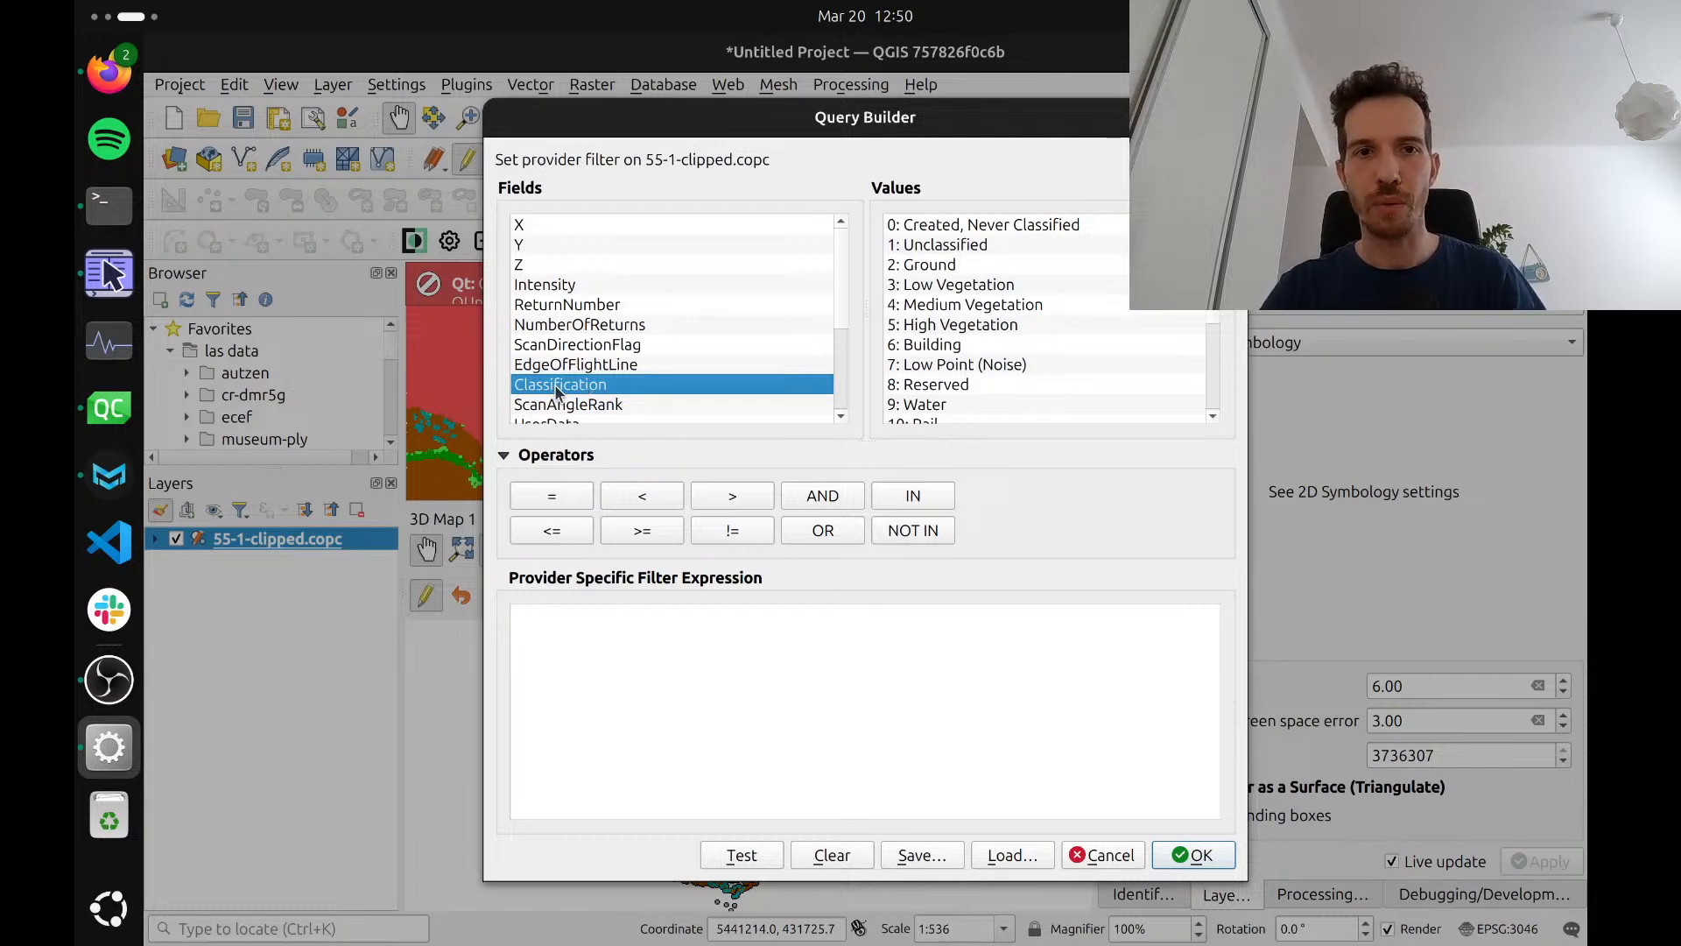
double_click(557, 385)
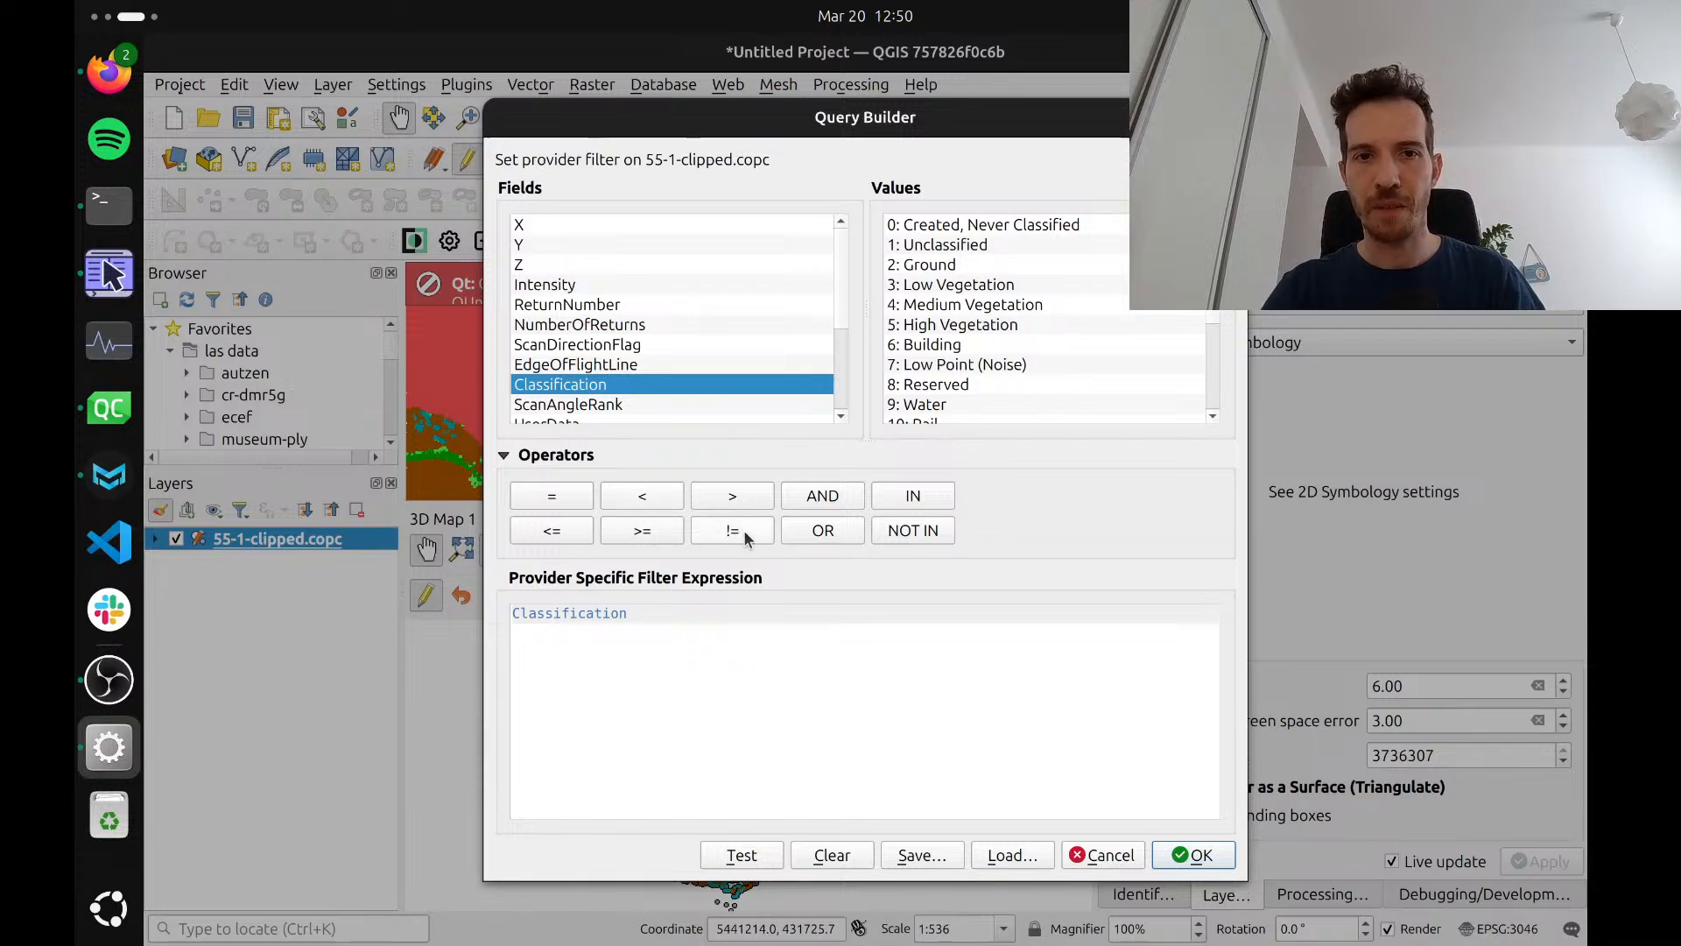
left_click(937, 267)
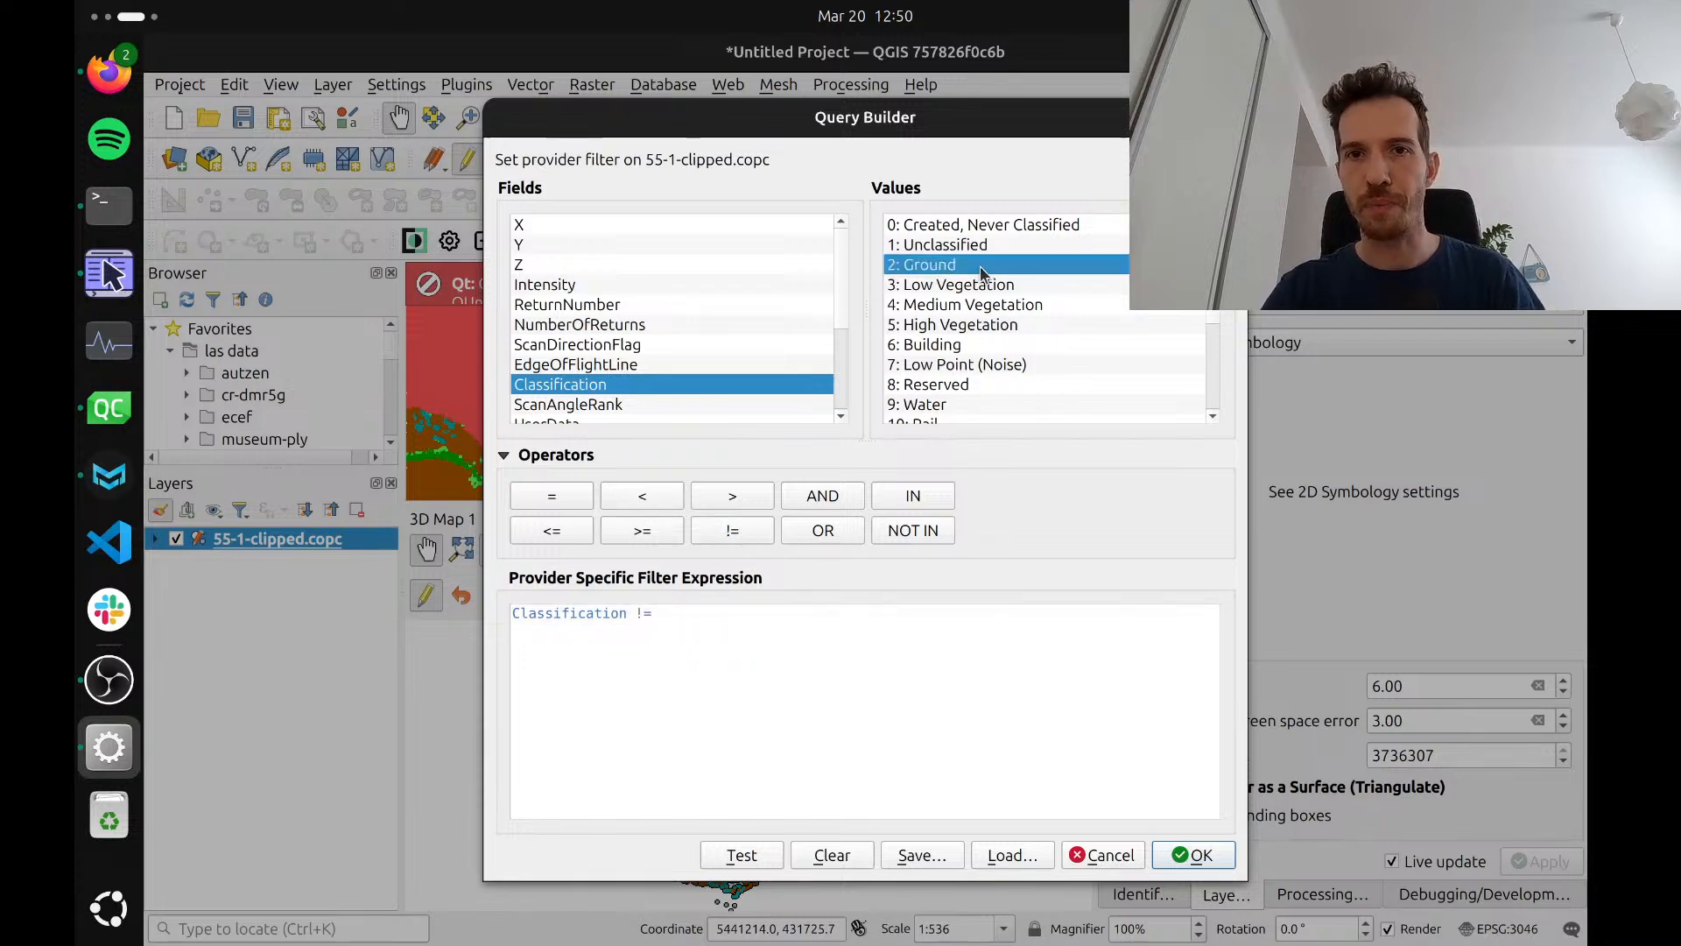
double_click(959, 271)
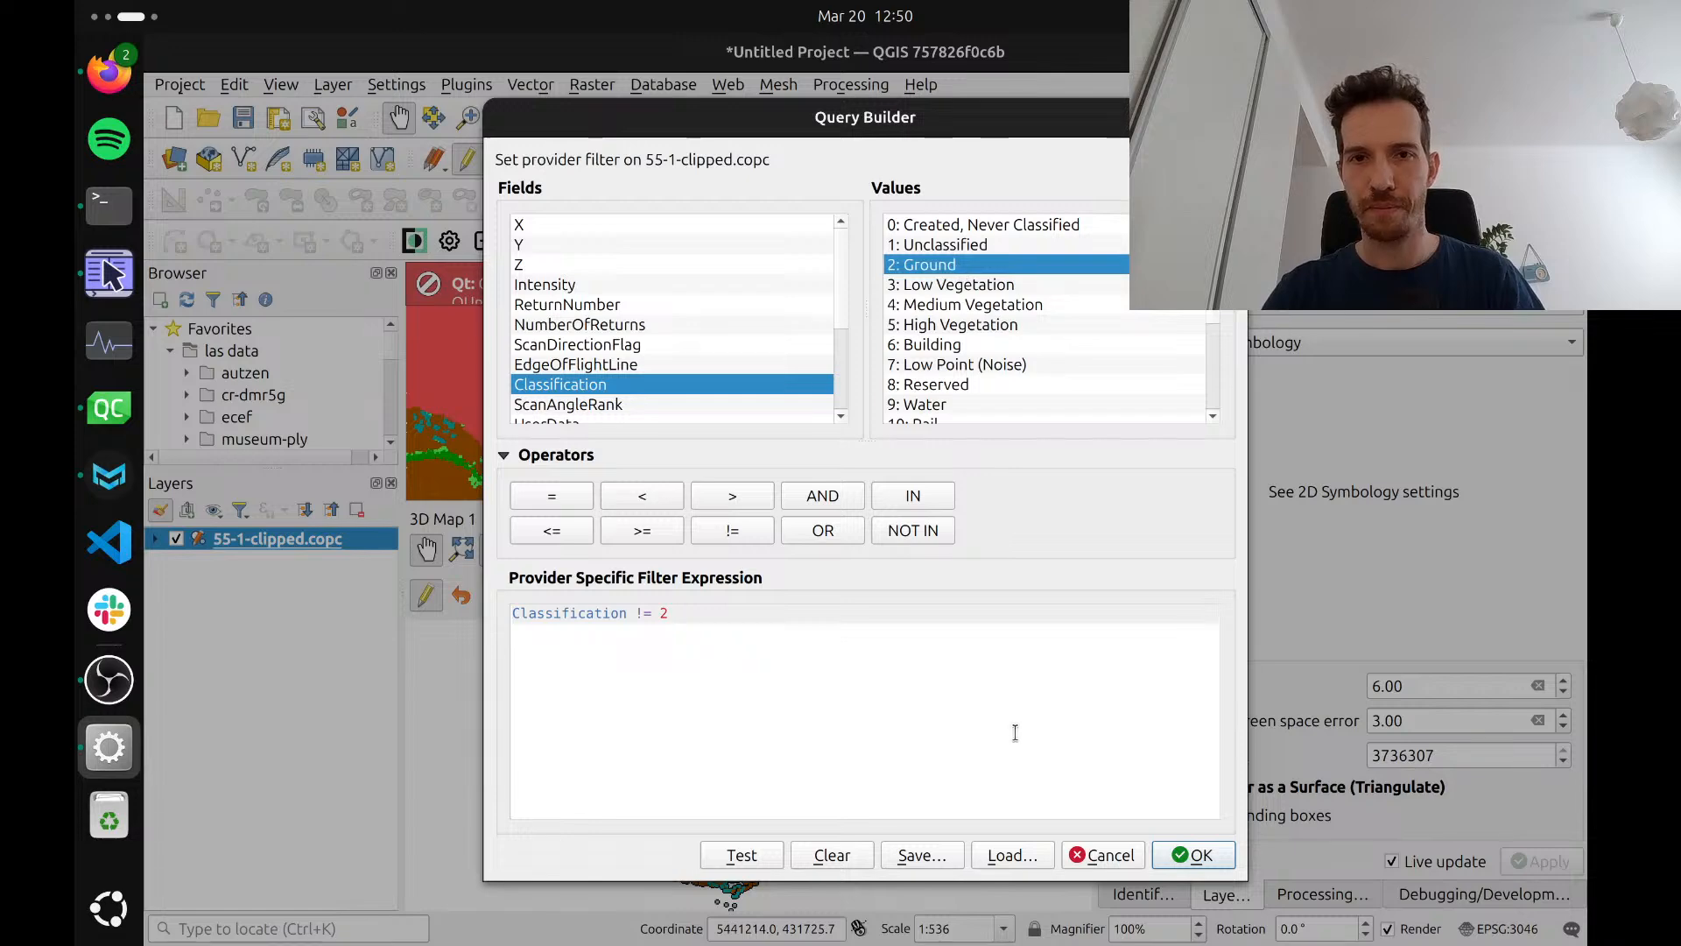
left_click(1178, 853)
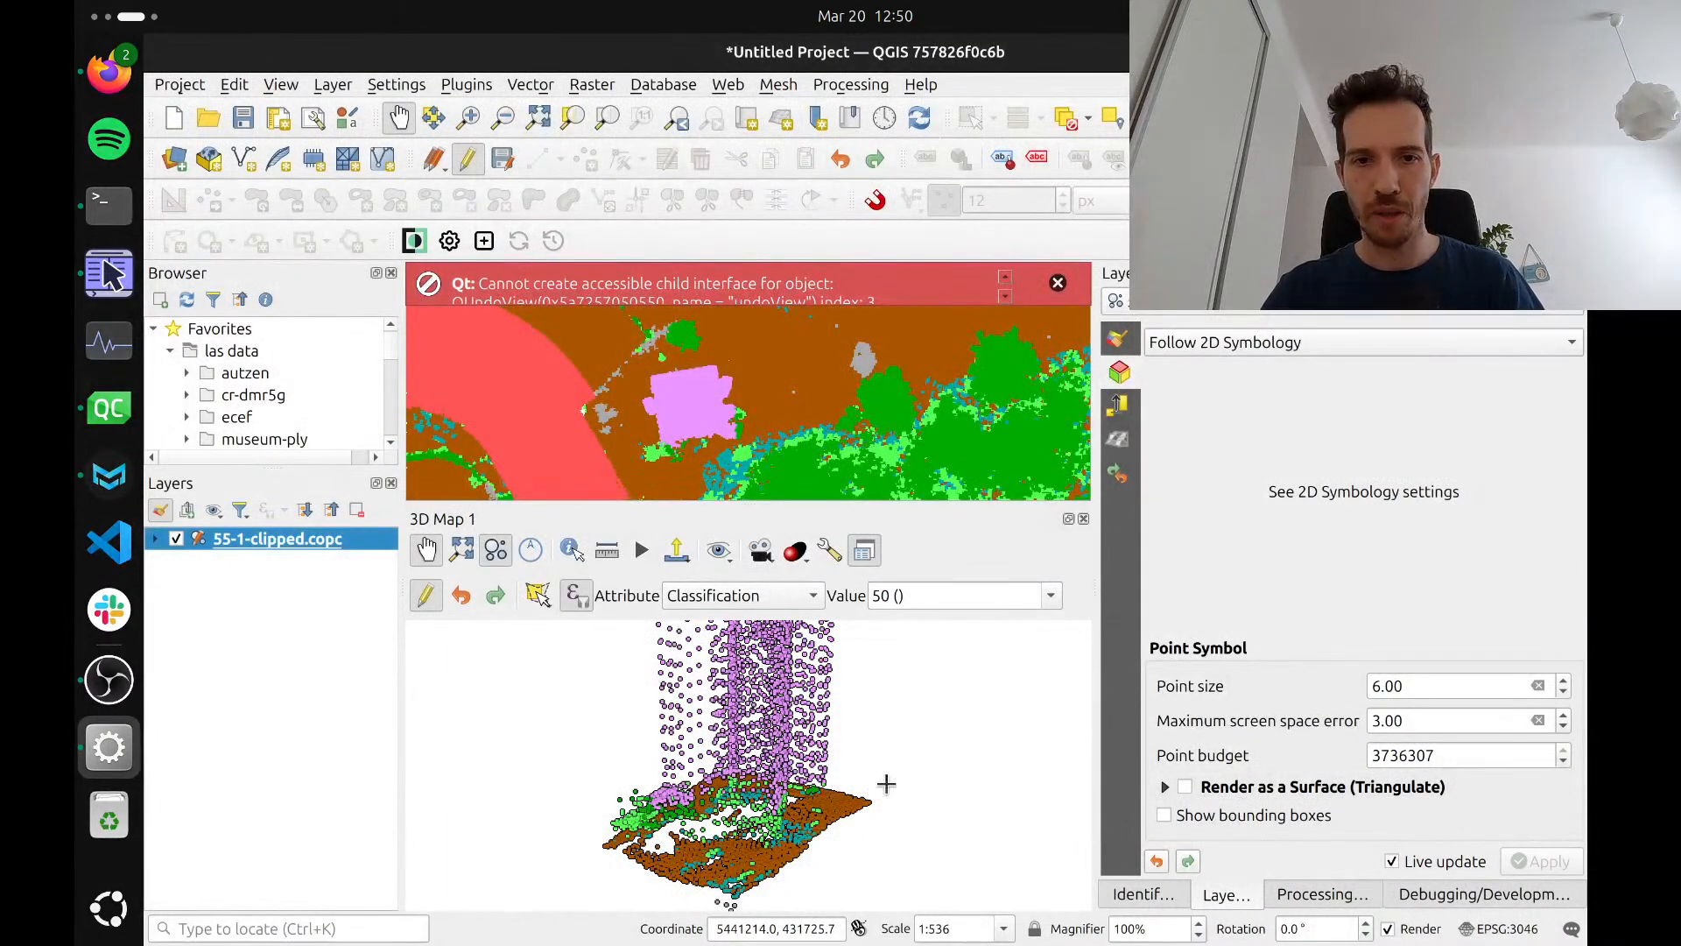
Reclassify the non-ground points around the tower's foot as 50 with a polygon reaching across the far part of the base
left_click(794, 751)
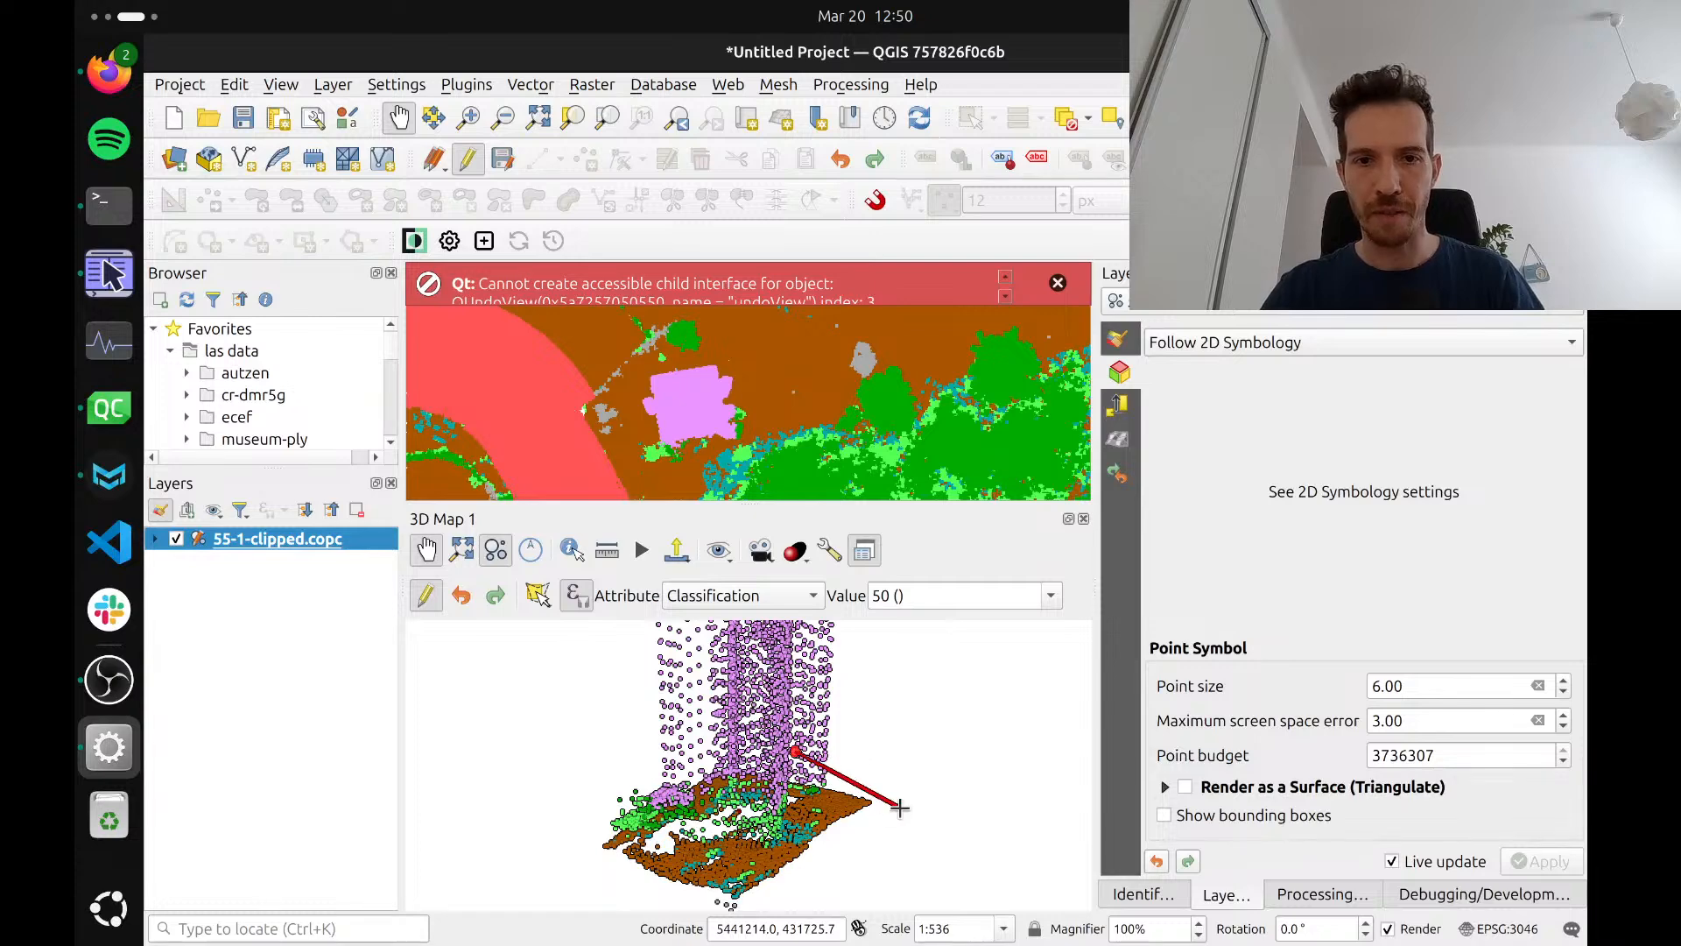
left_click(889, 798)
left_click(794, 881)
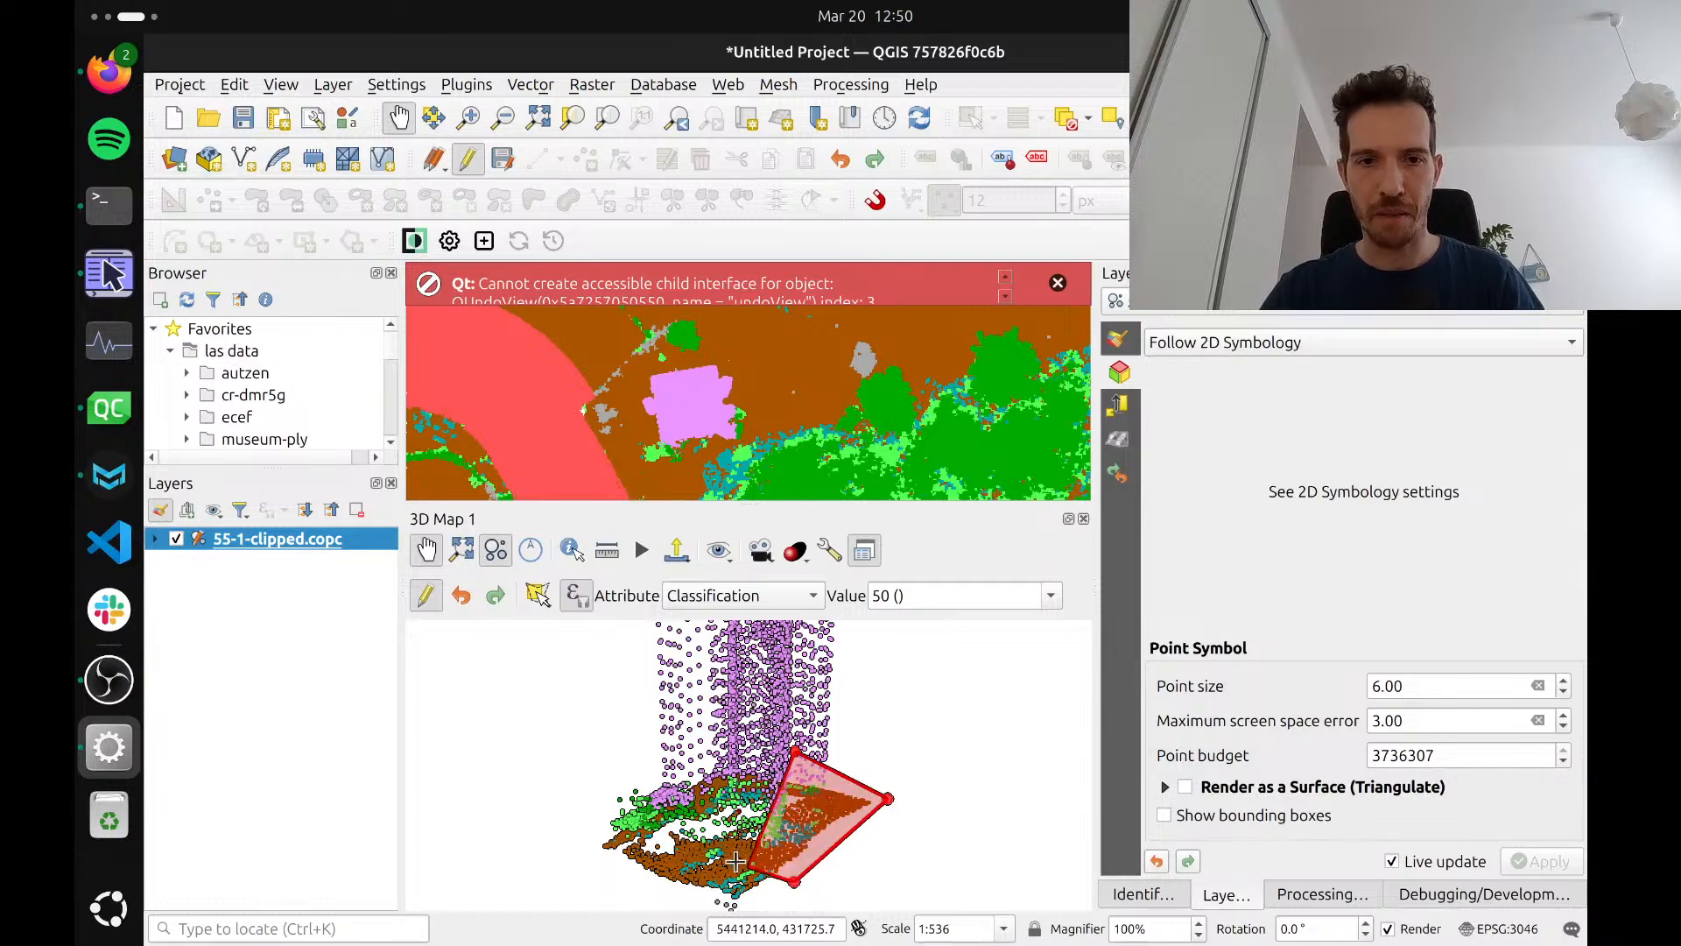
left_click(610, 786)
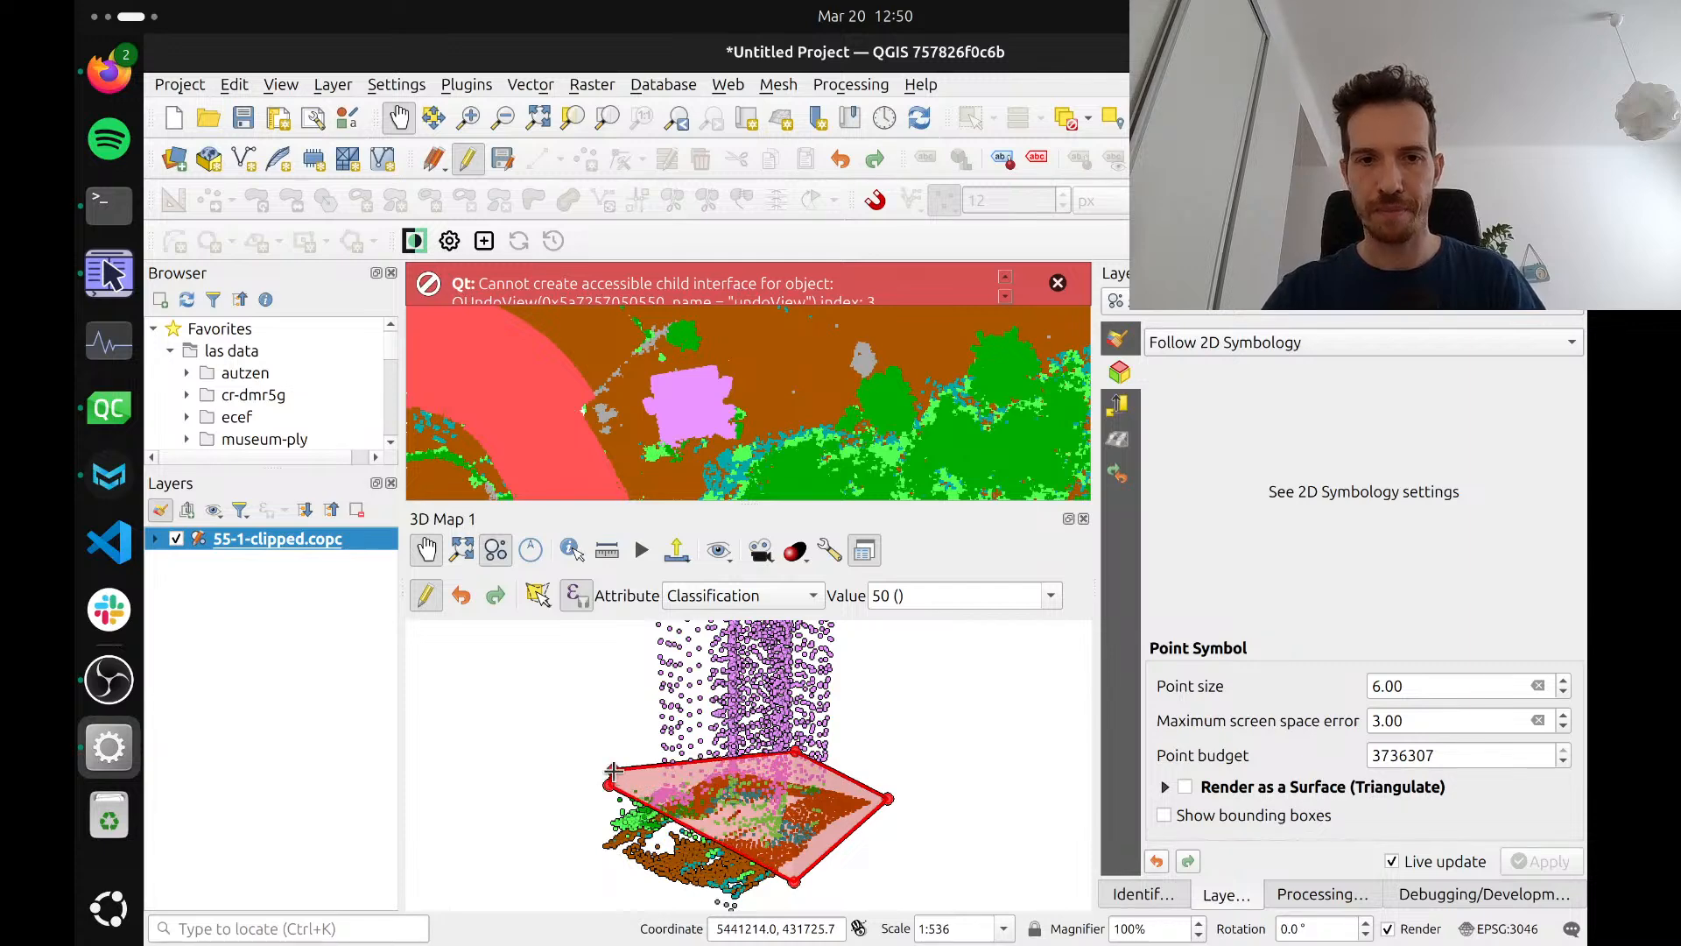
right_click(614, 771)
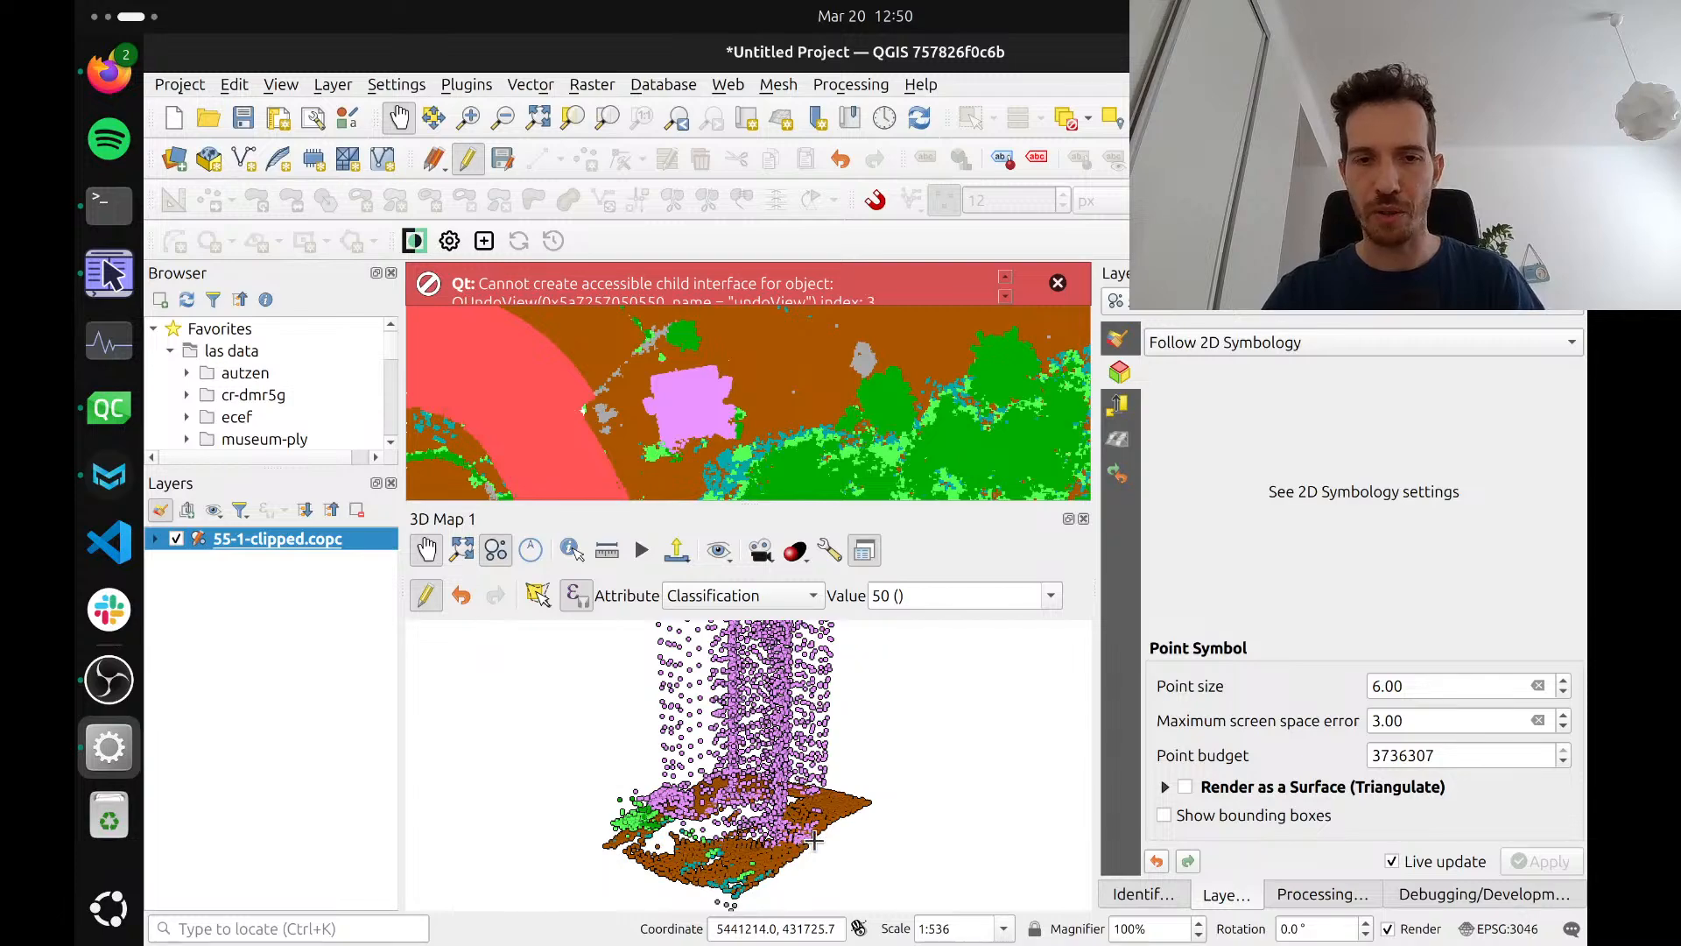
Check the whole reclassified tower in the 3D map, and stop editing the point cloud layer, saving the changes
left_click_drag(823, 823, 858, 818)
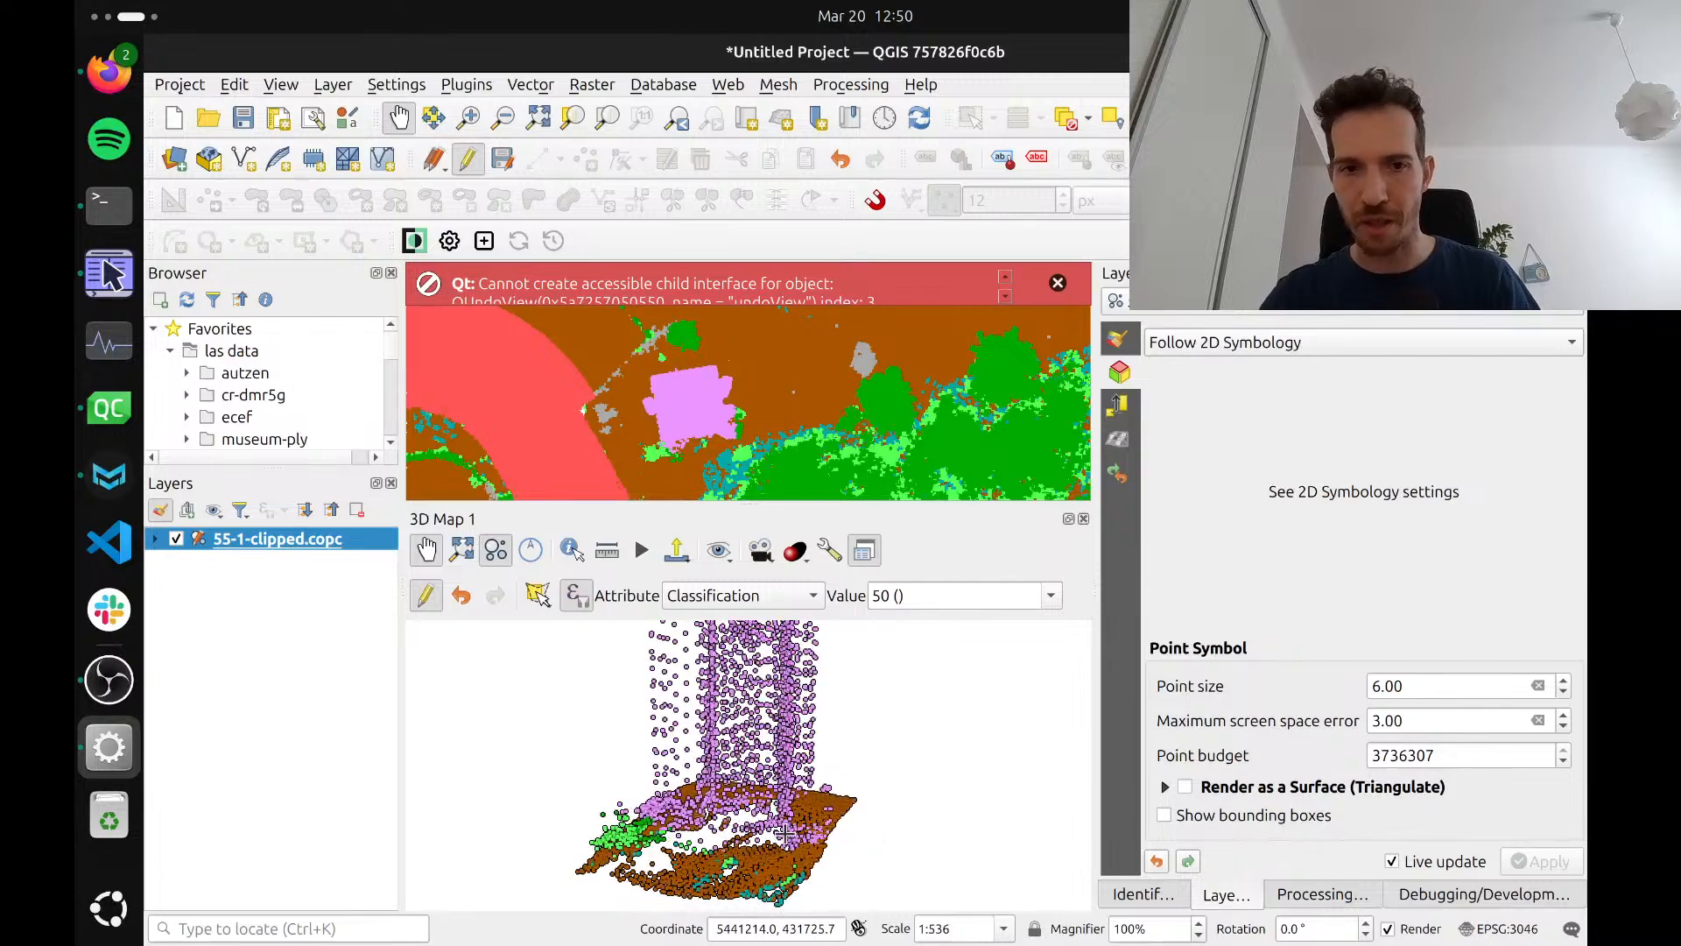
mouse_move(754, 813)
left_mouse_down()
mouse_move(670, 790)
mouse_move(726, 798)
left_mouse_up()
scroll(728, 800, "down", 10)
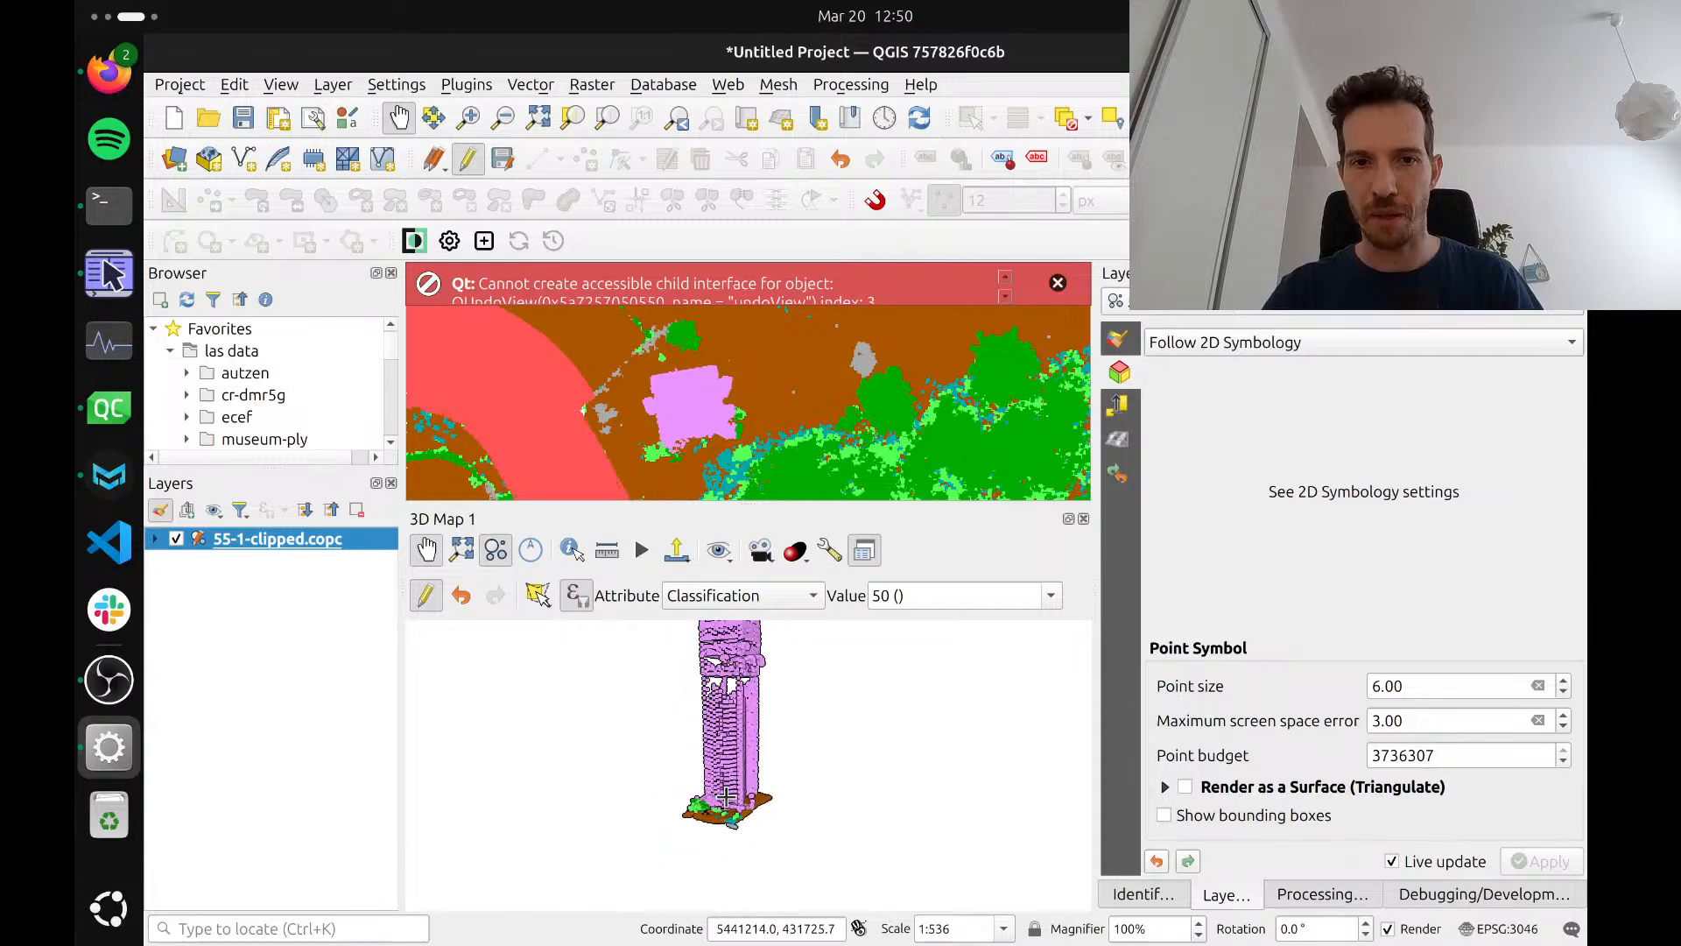
scroll(732, 716, "down", 5)
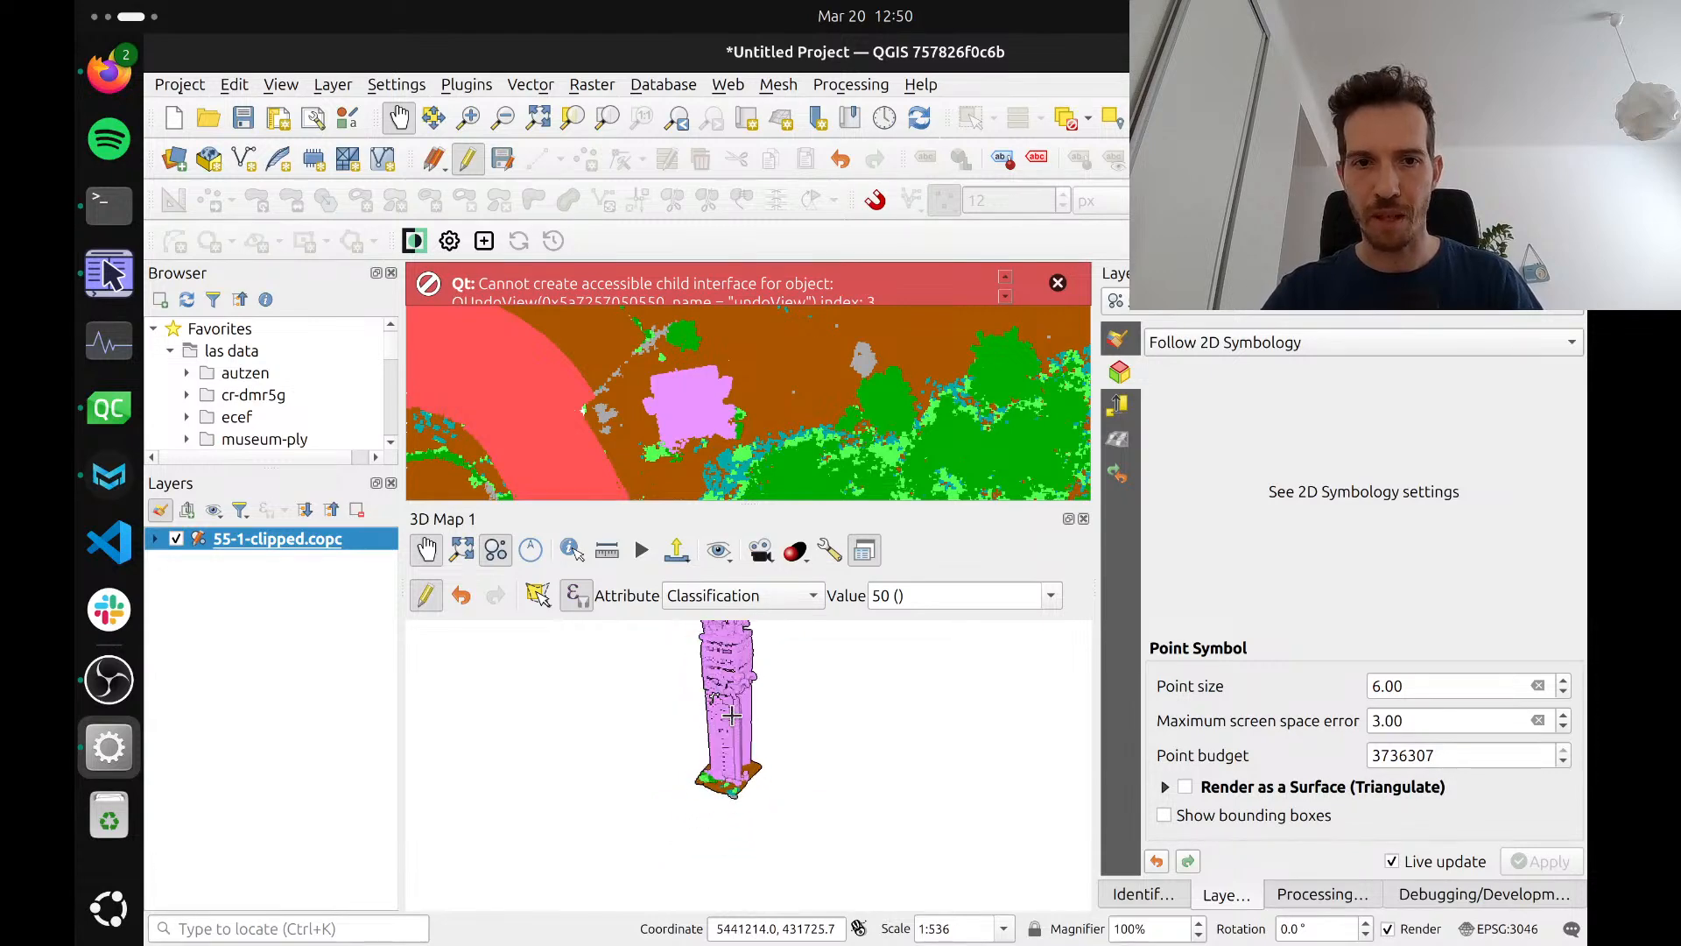
left_click_drag(732, 717, 733, 776)
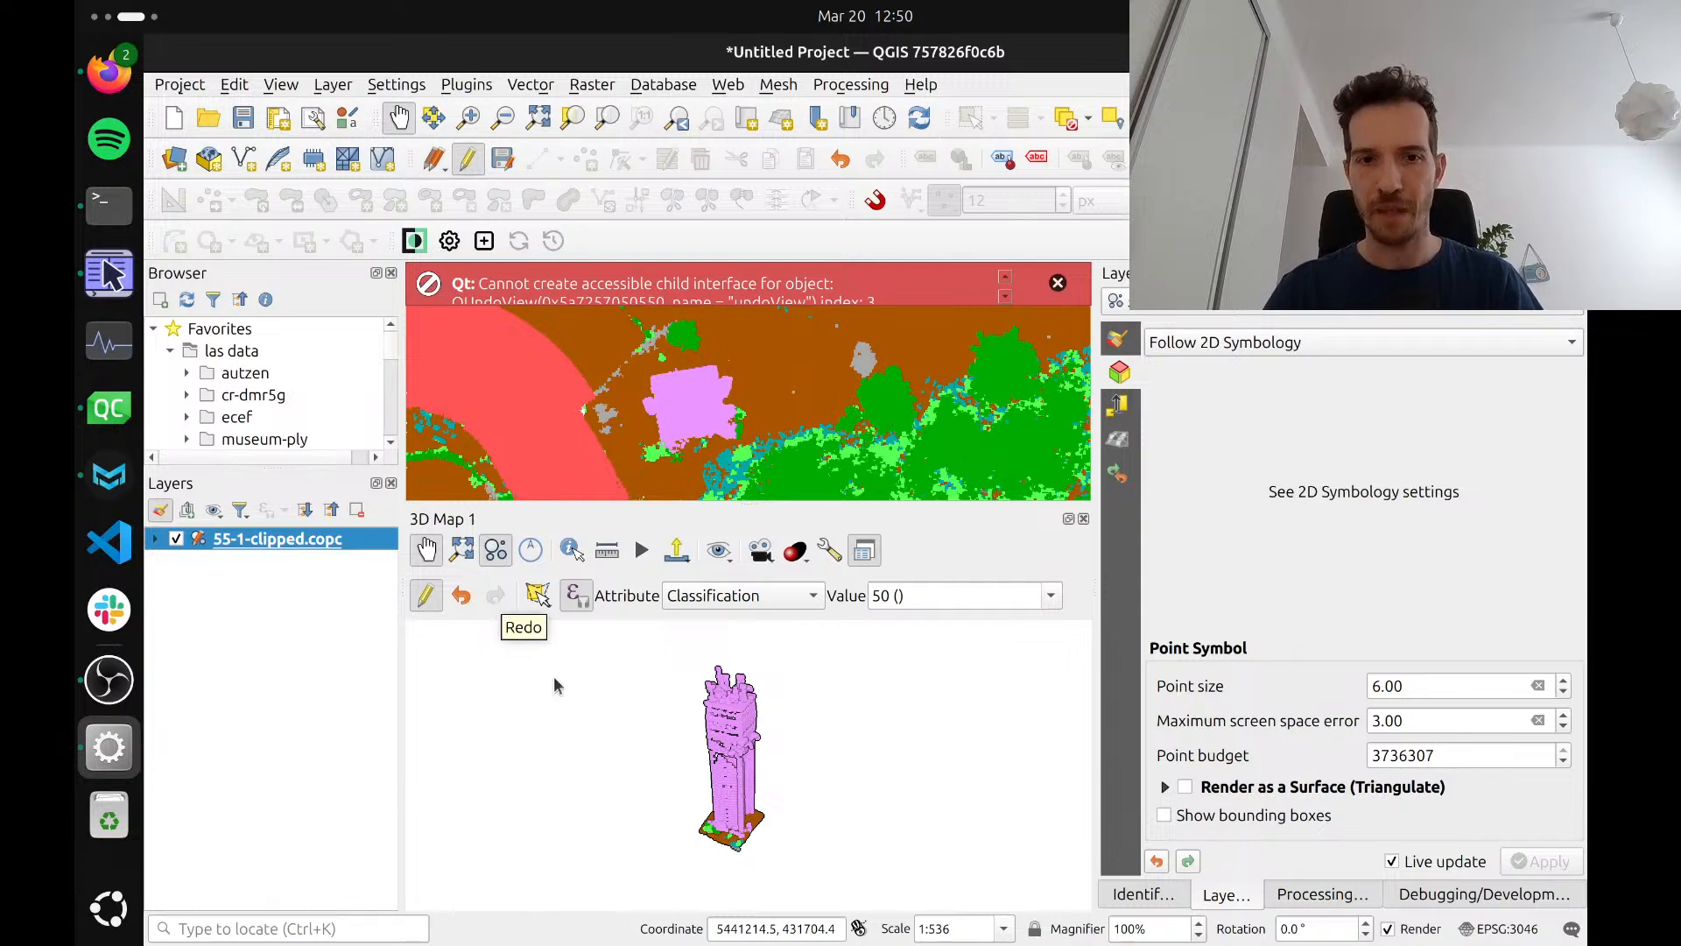
left_click(426, 603)
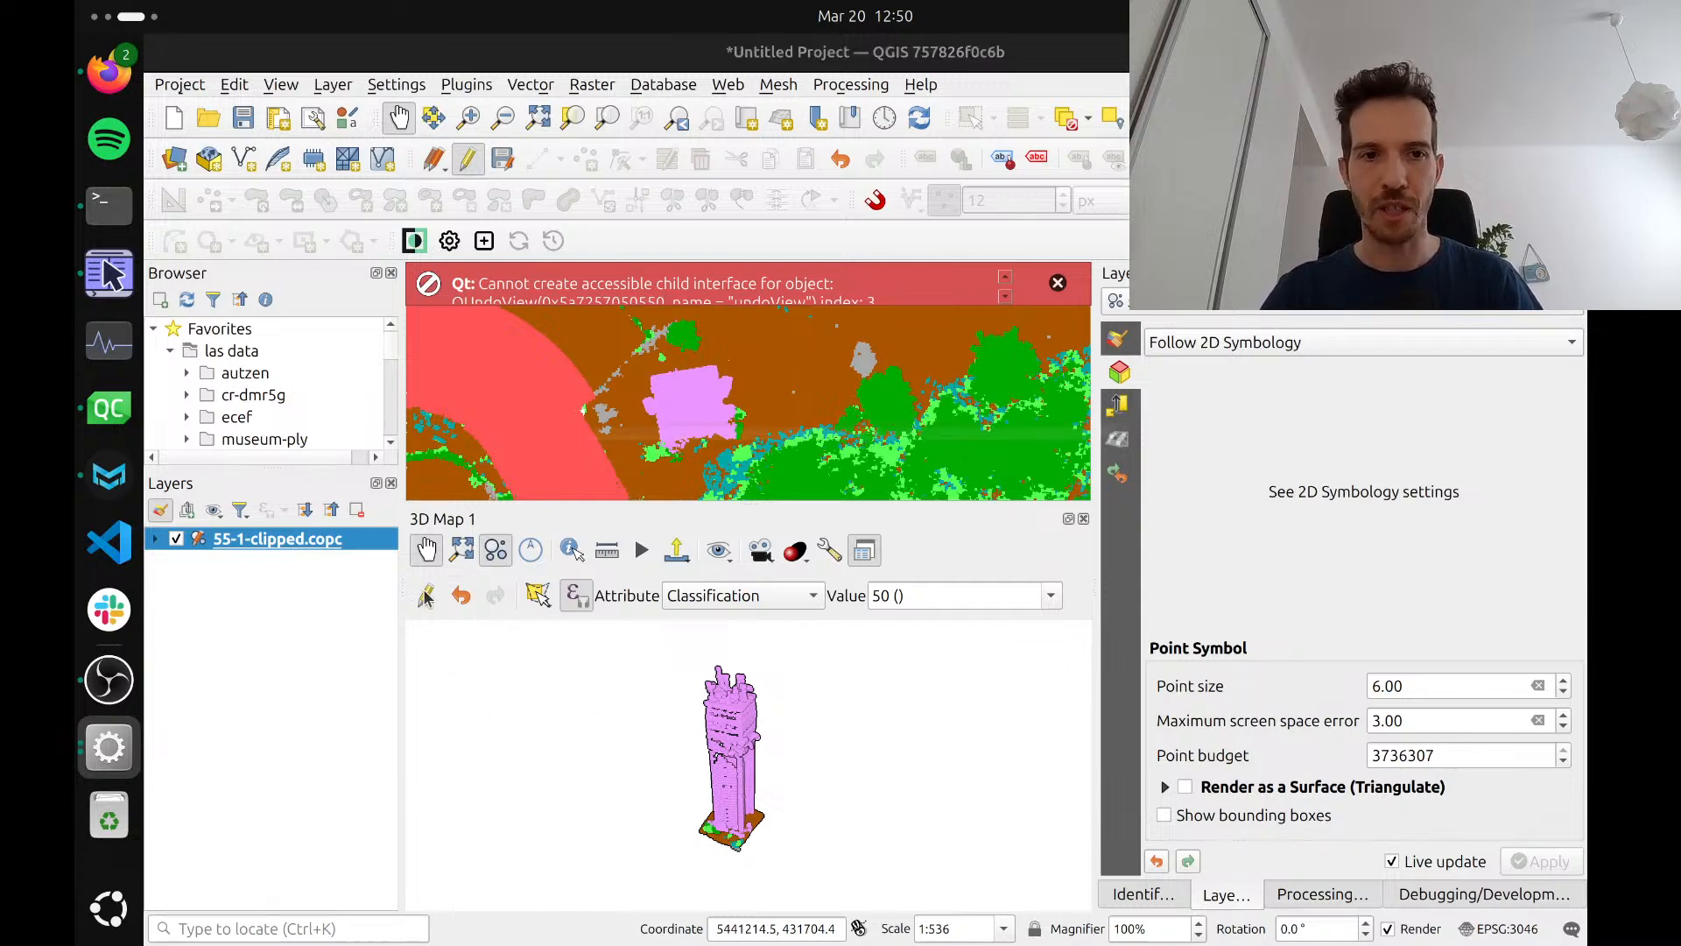
left_click(1042, 477)
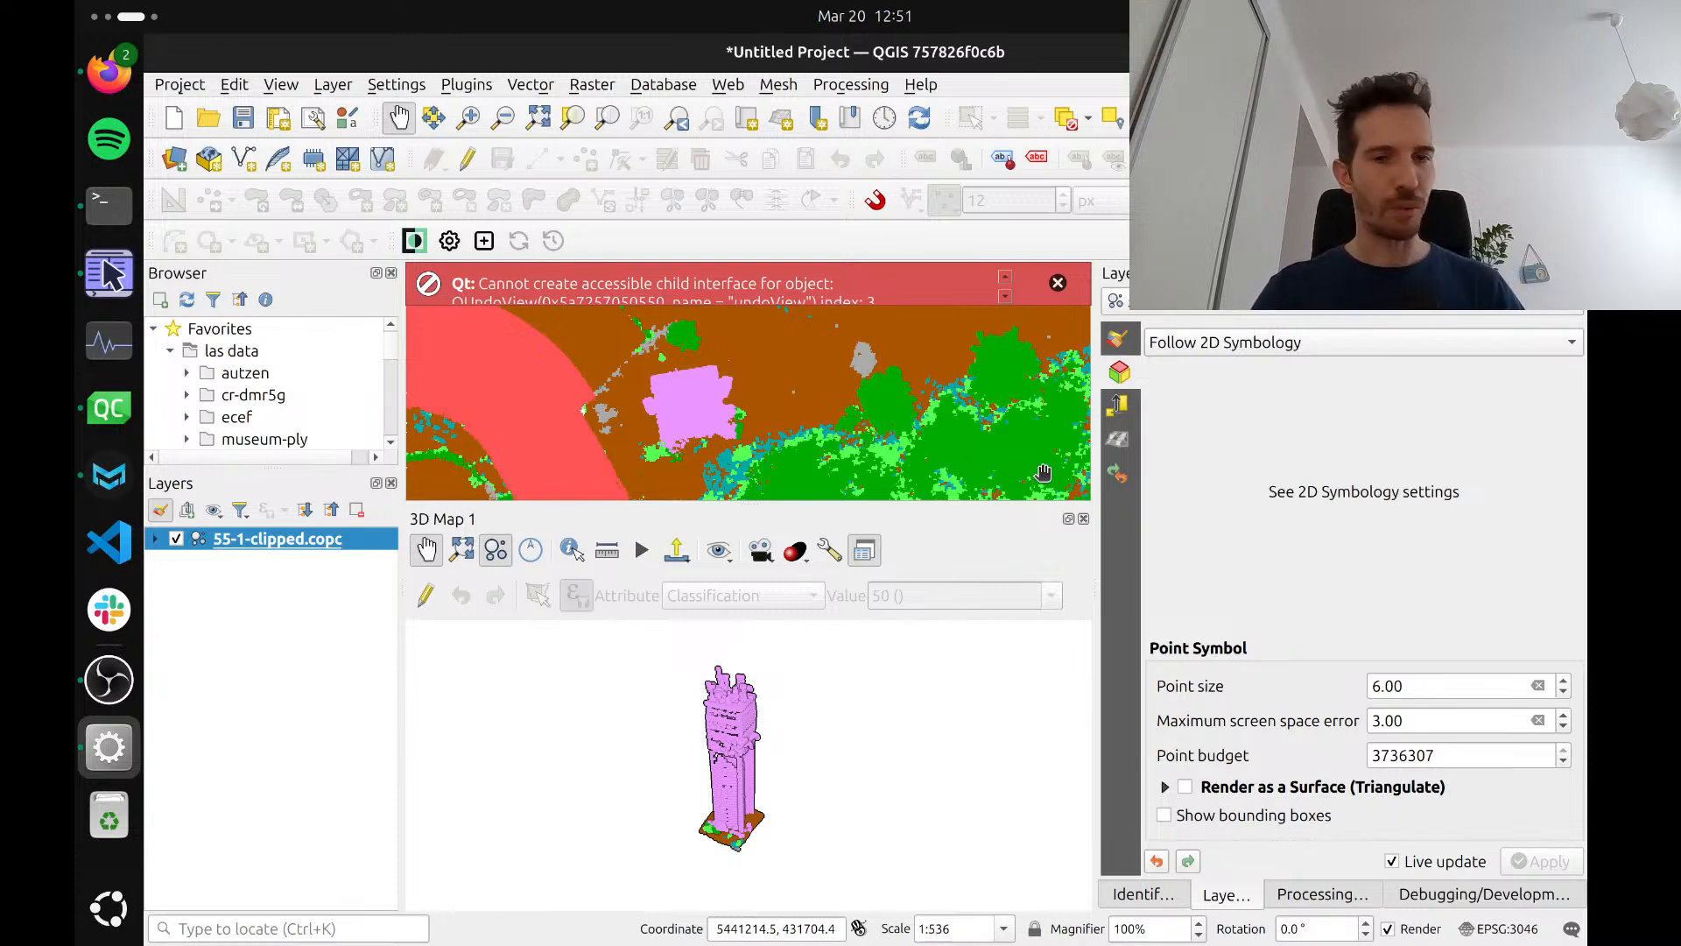
Turn editing of the point cloud back on in the 3D map and open the choice of editable attributes
left_click(429, 597)
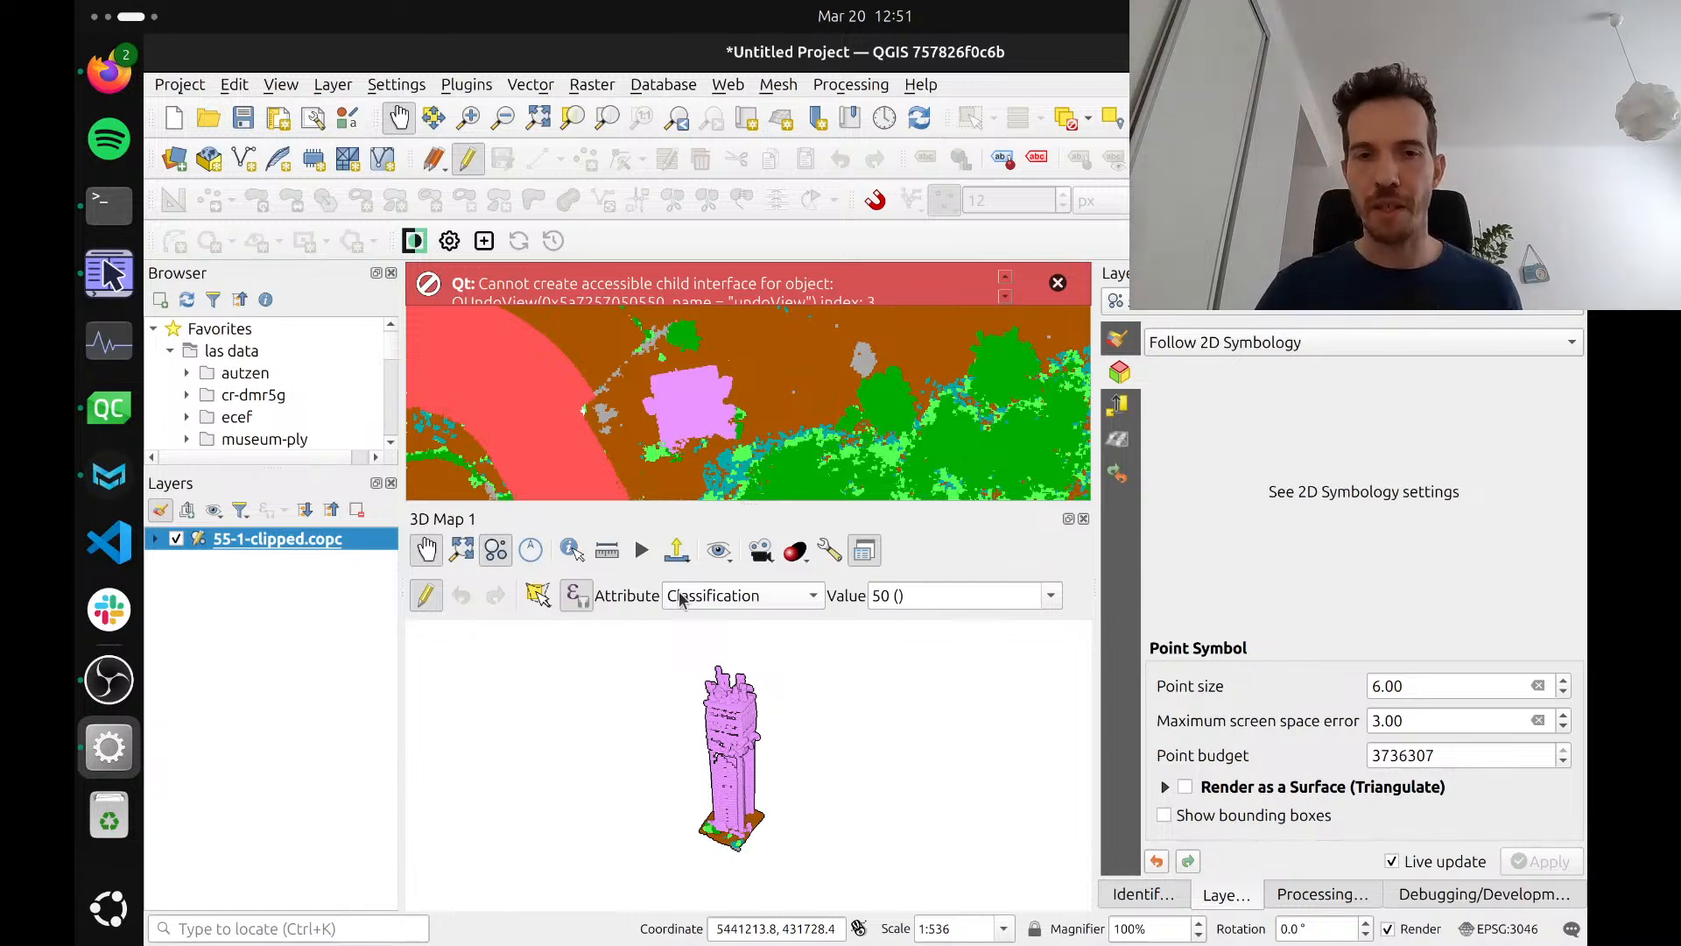
left_click(754, 599)
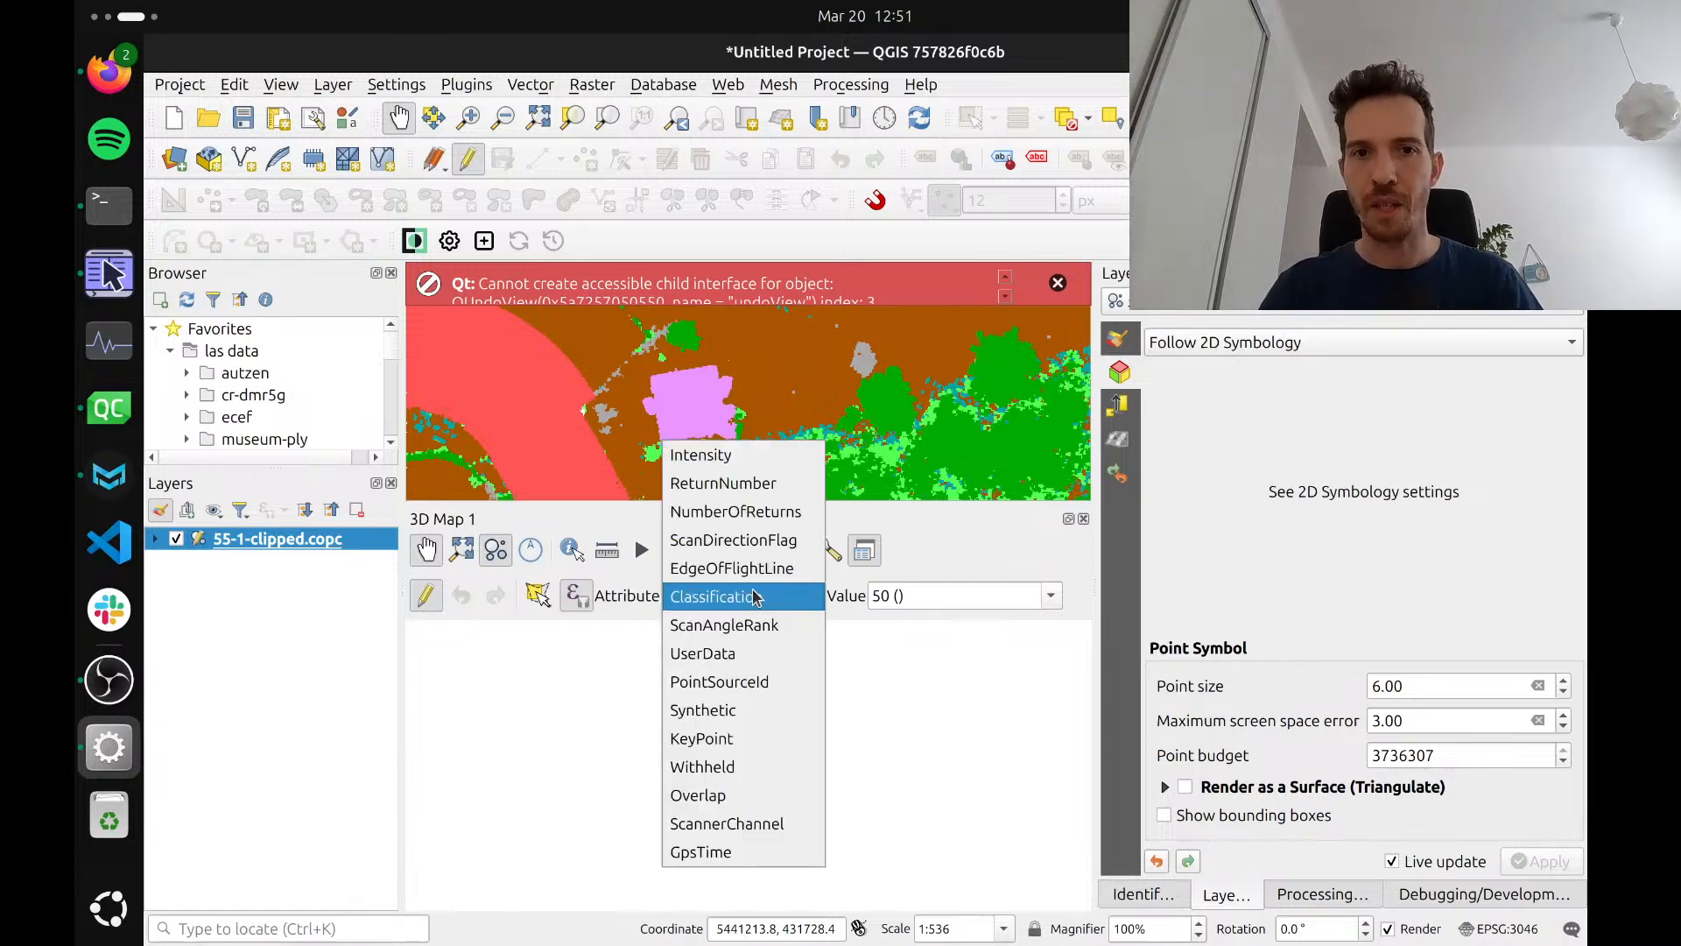
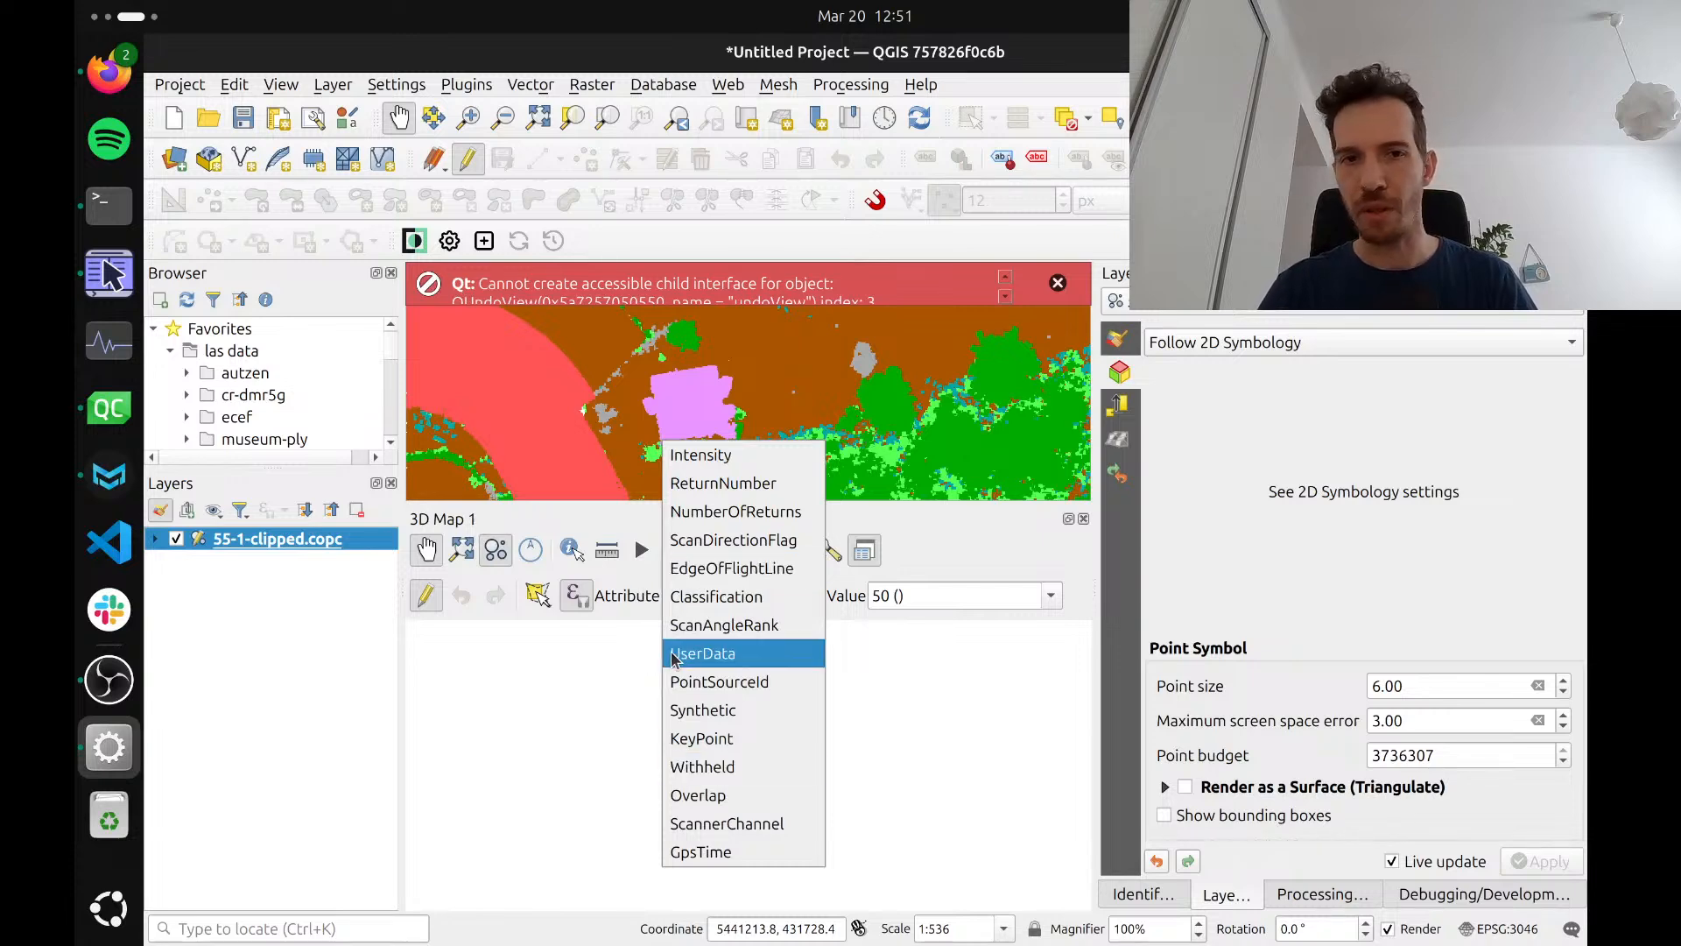
Inspect the values offered for editing the Withheld and KeyPoint attributes, keeping True for each
left_click(681, 774)
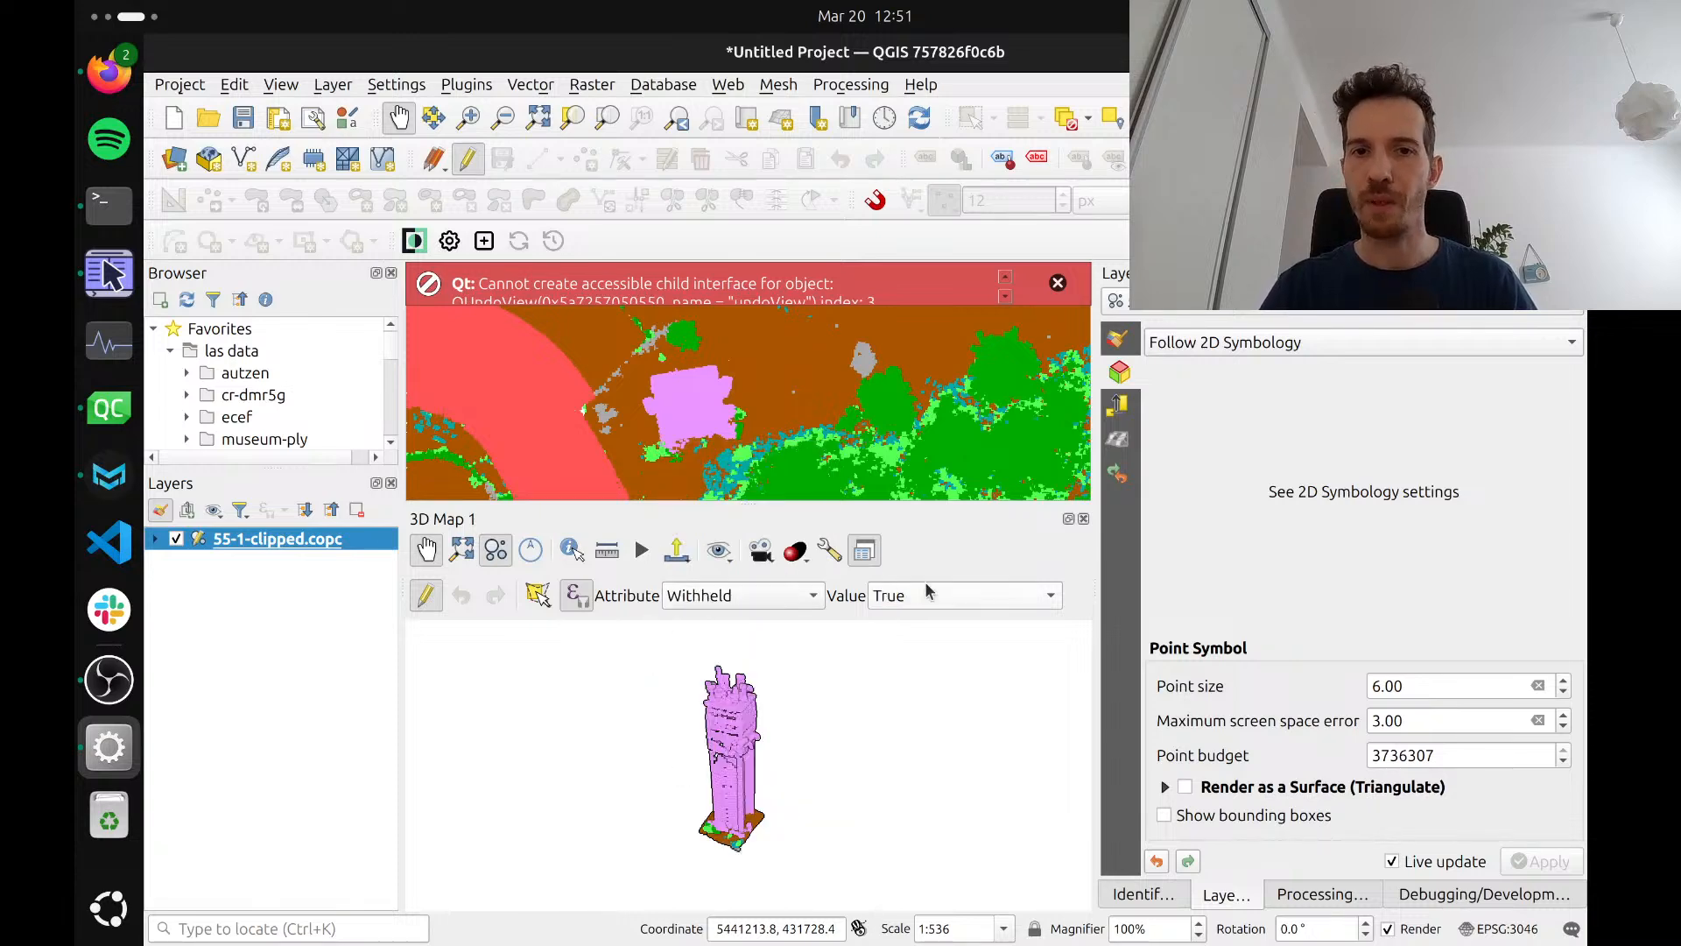
left_click(949, 598)
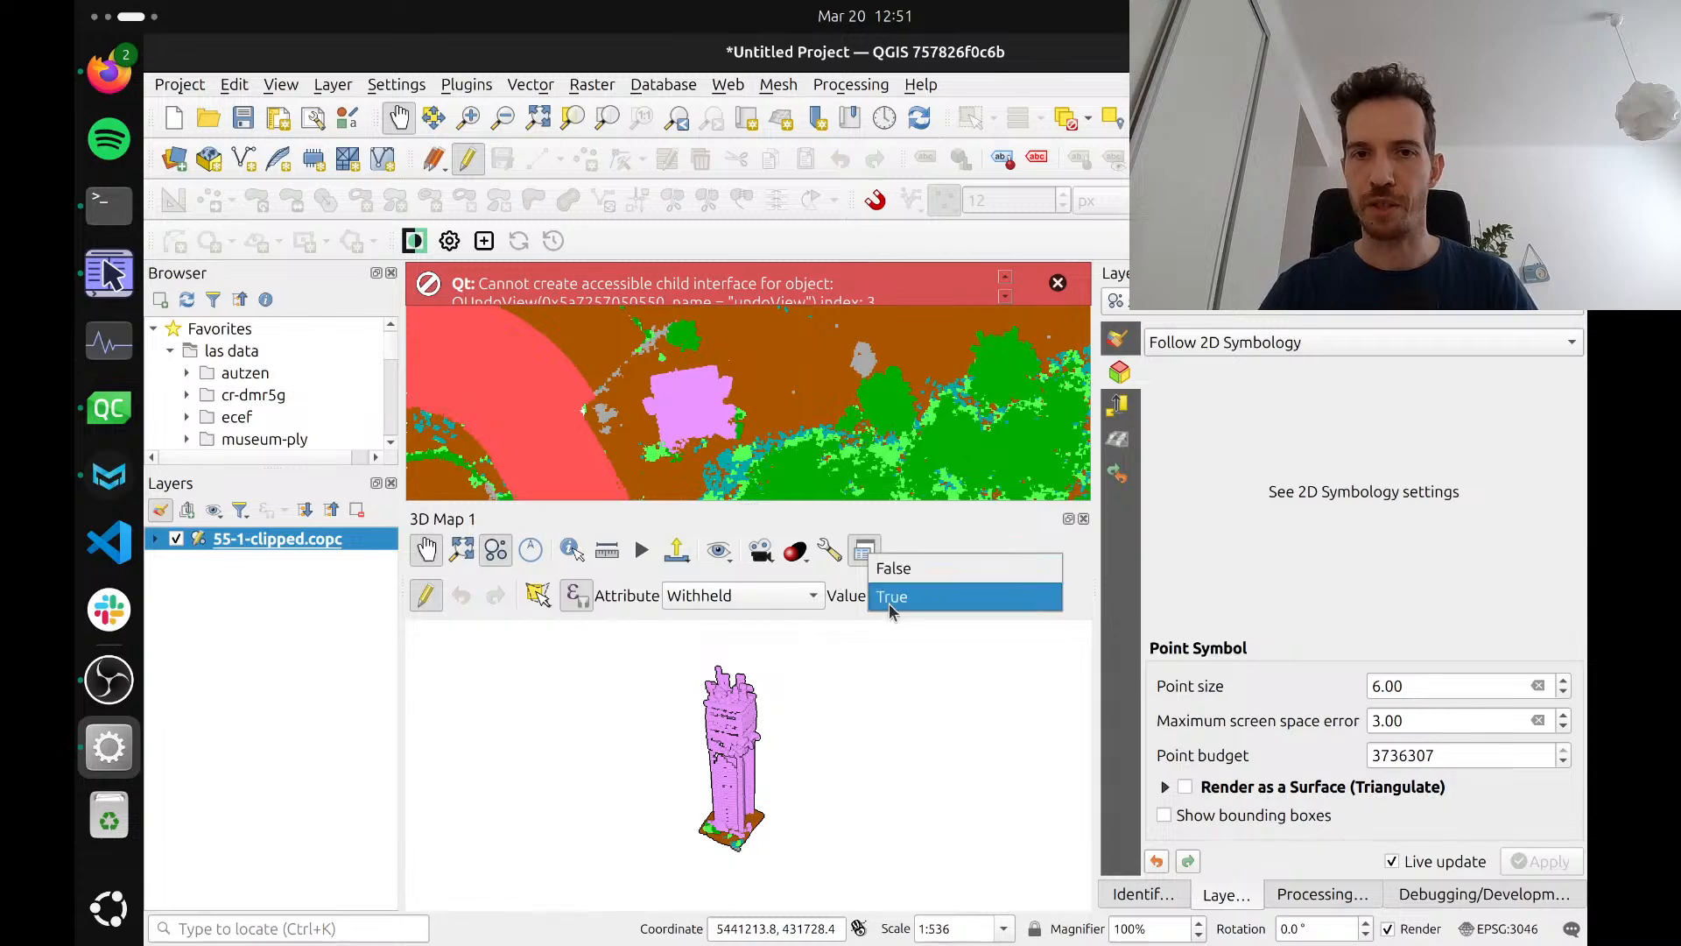
left_click(855, 604)
left_click(773, 602)
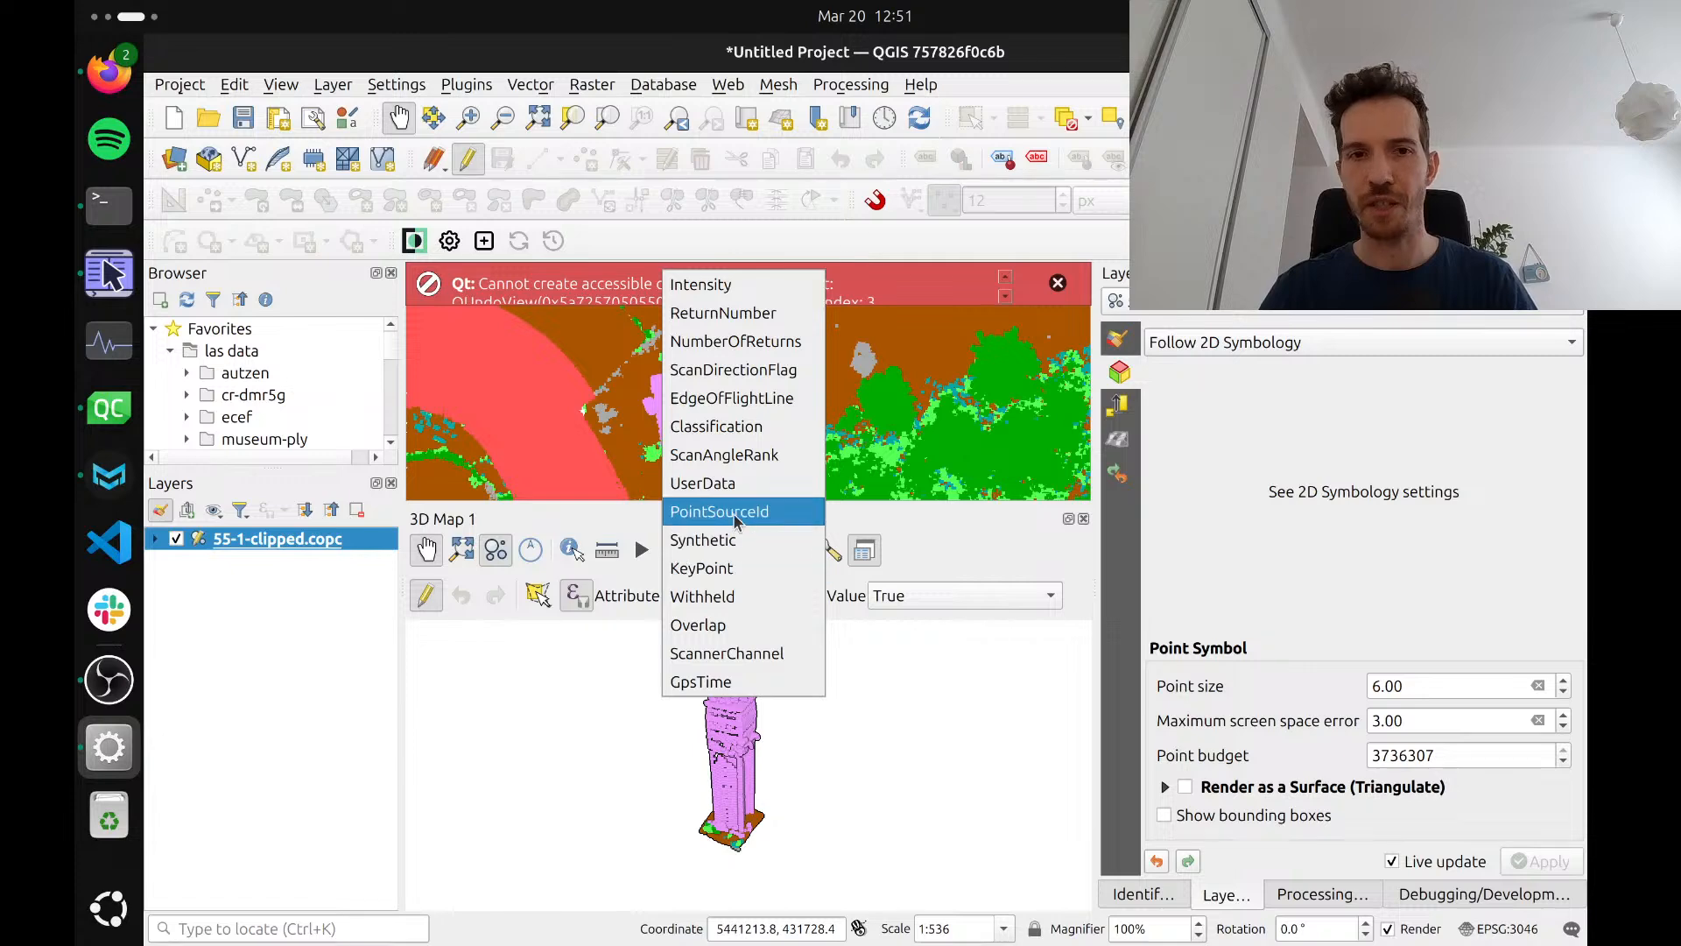
left_click(735, 578)
left_click(941, 607)
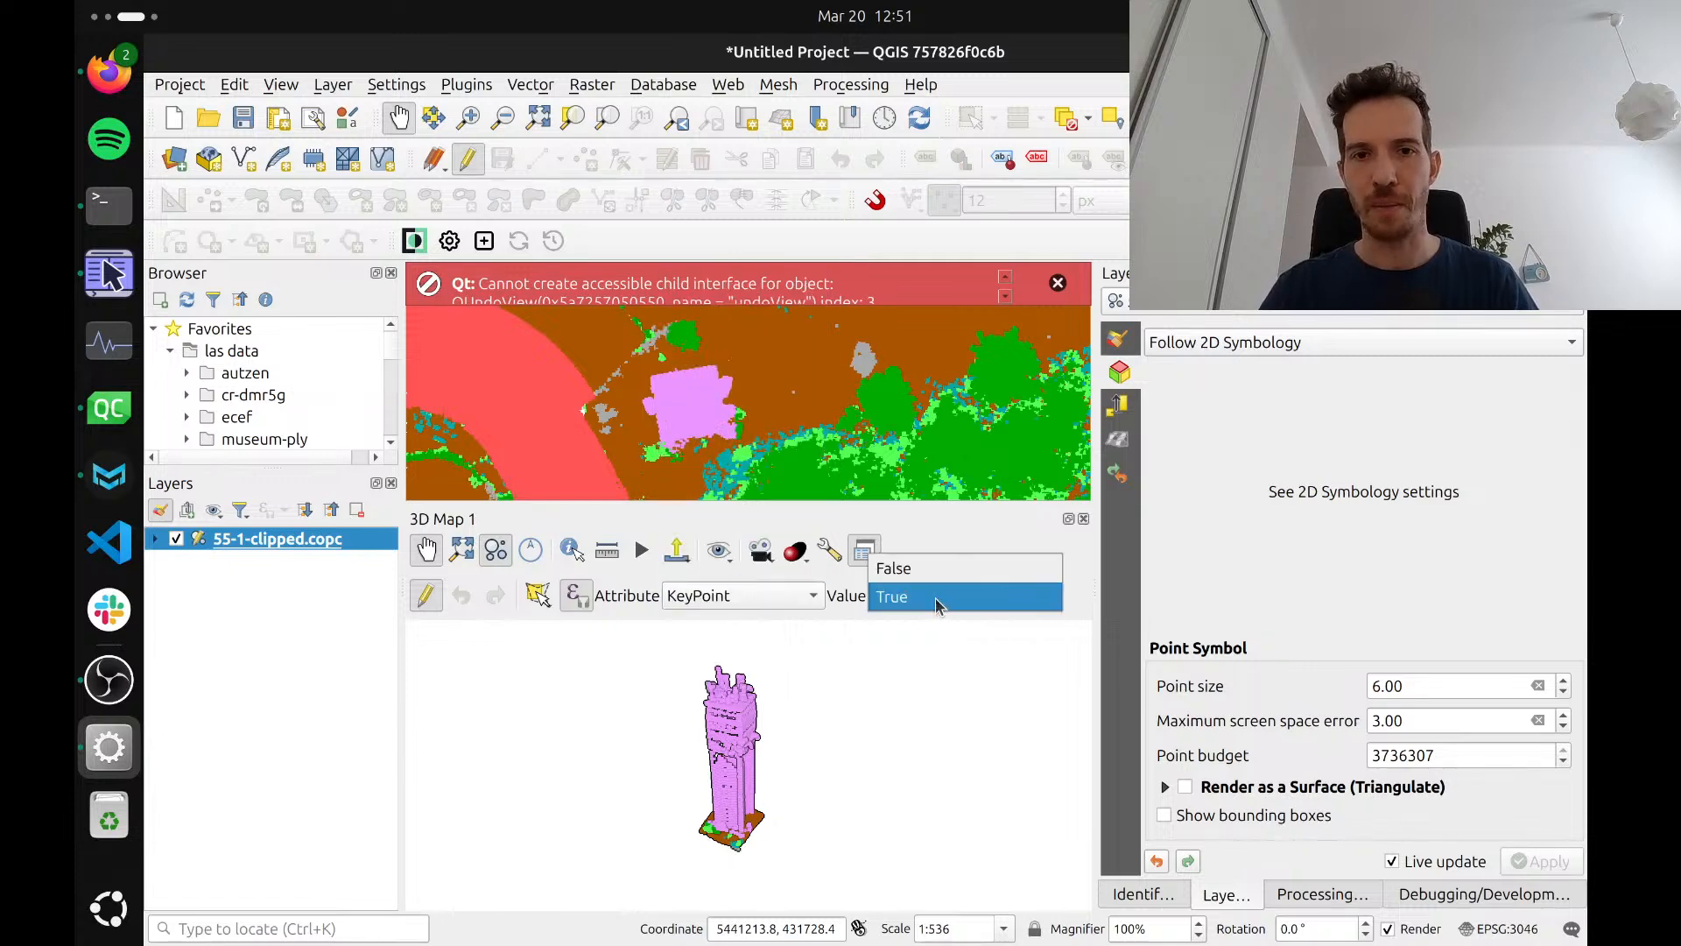
left_click(928, 604)
Check the value entry for the UserData attribute, and set the edited attribute back to Classification
left_click(771, 601)
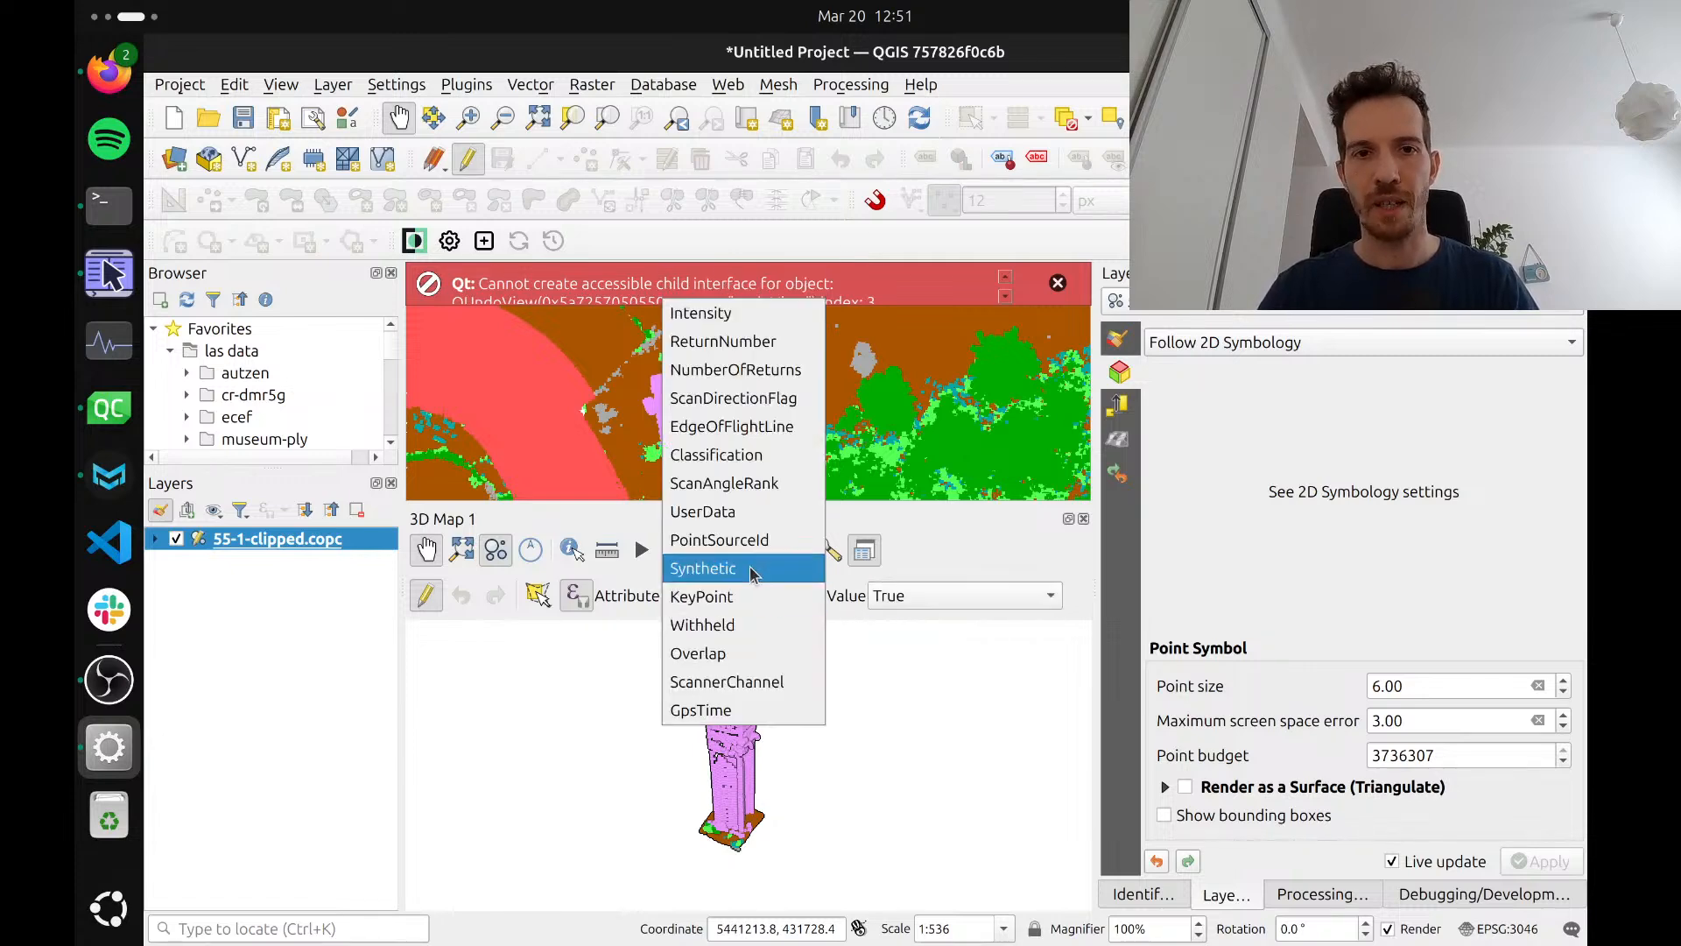
left_click(711, 513)
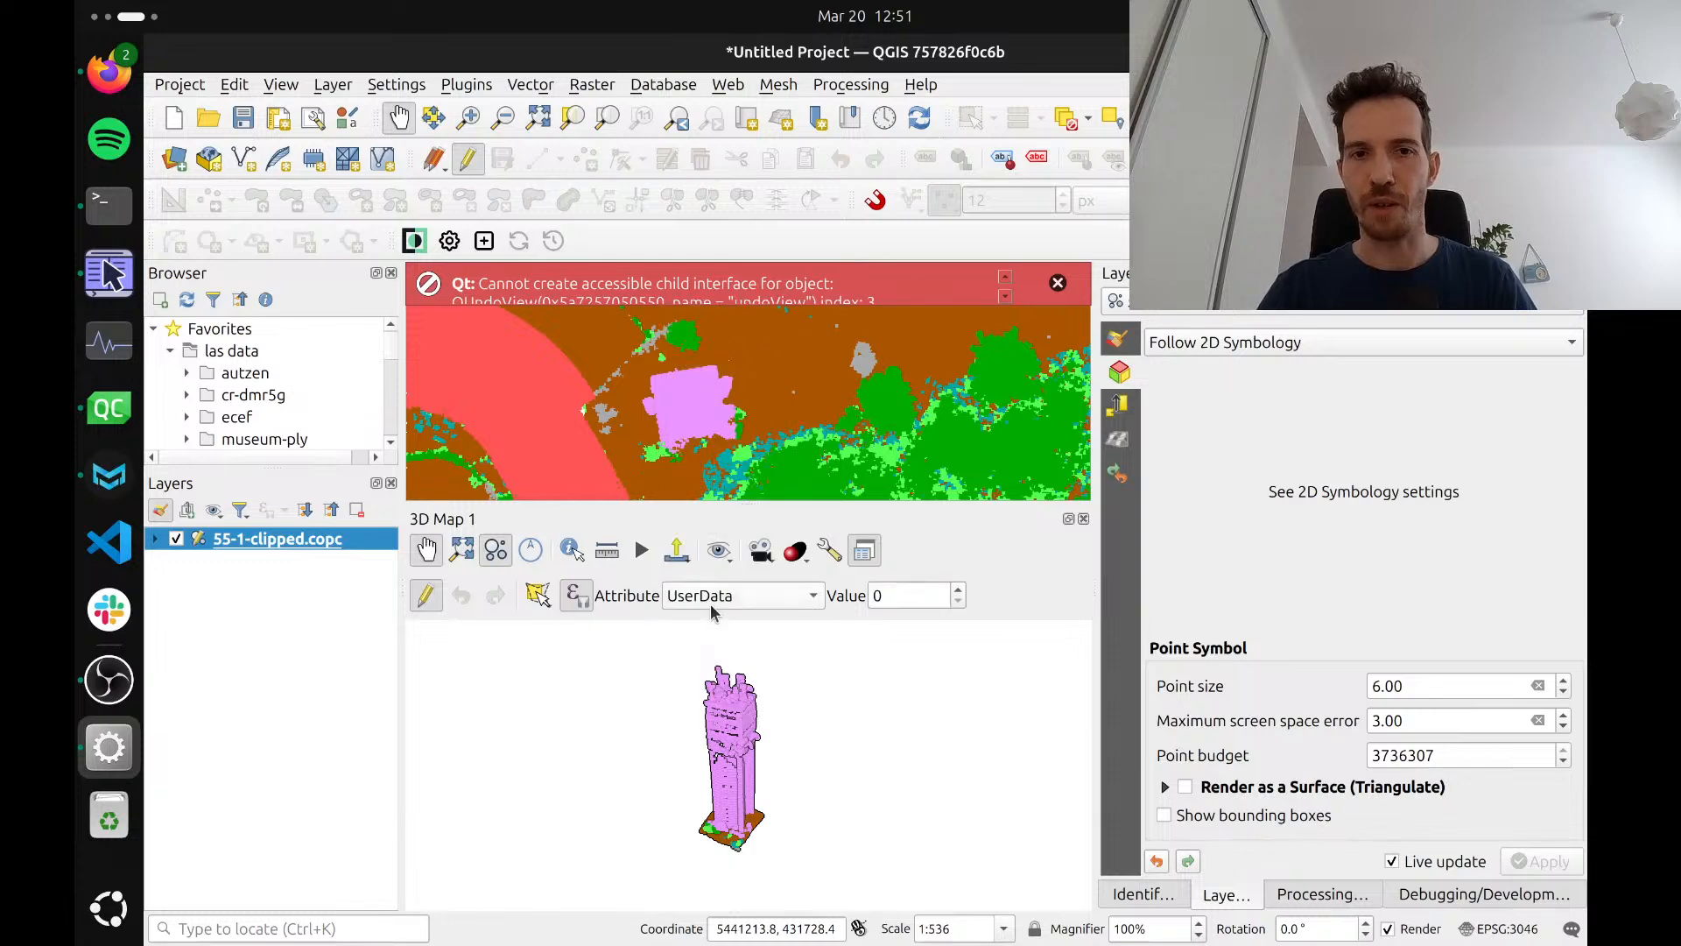
left_click(911, 594)
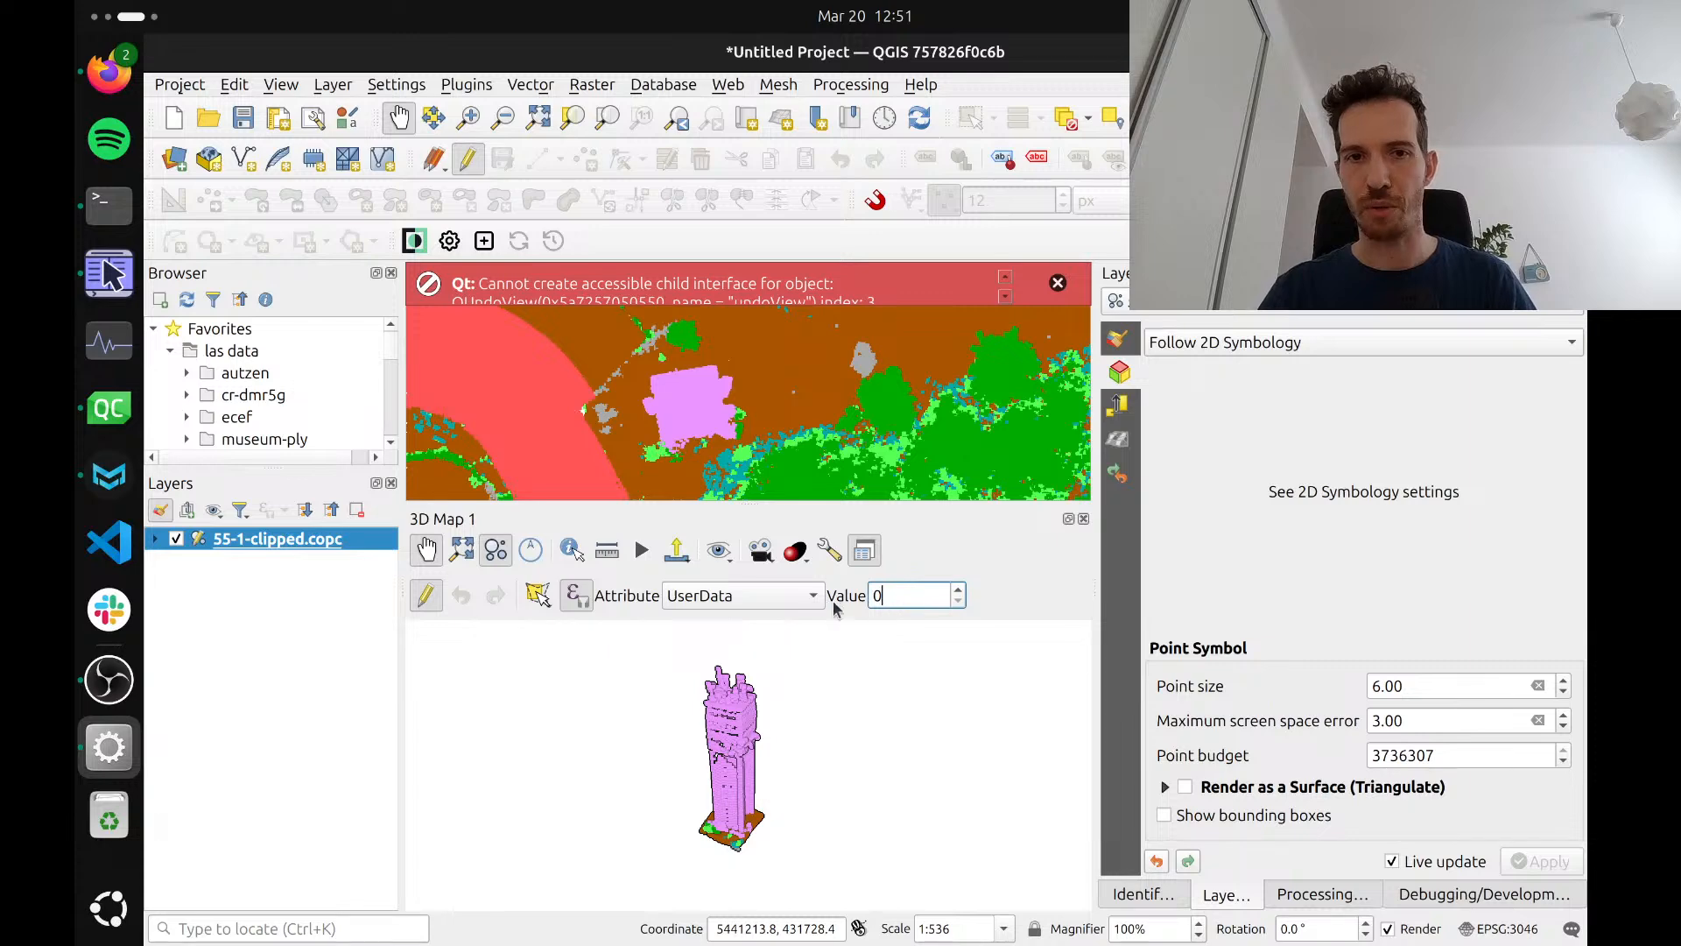
left_click(749, 596)
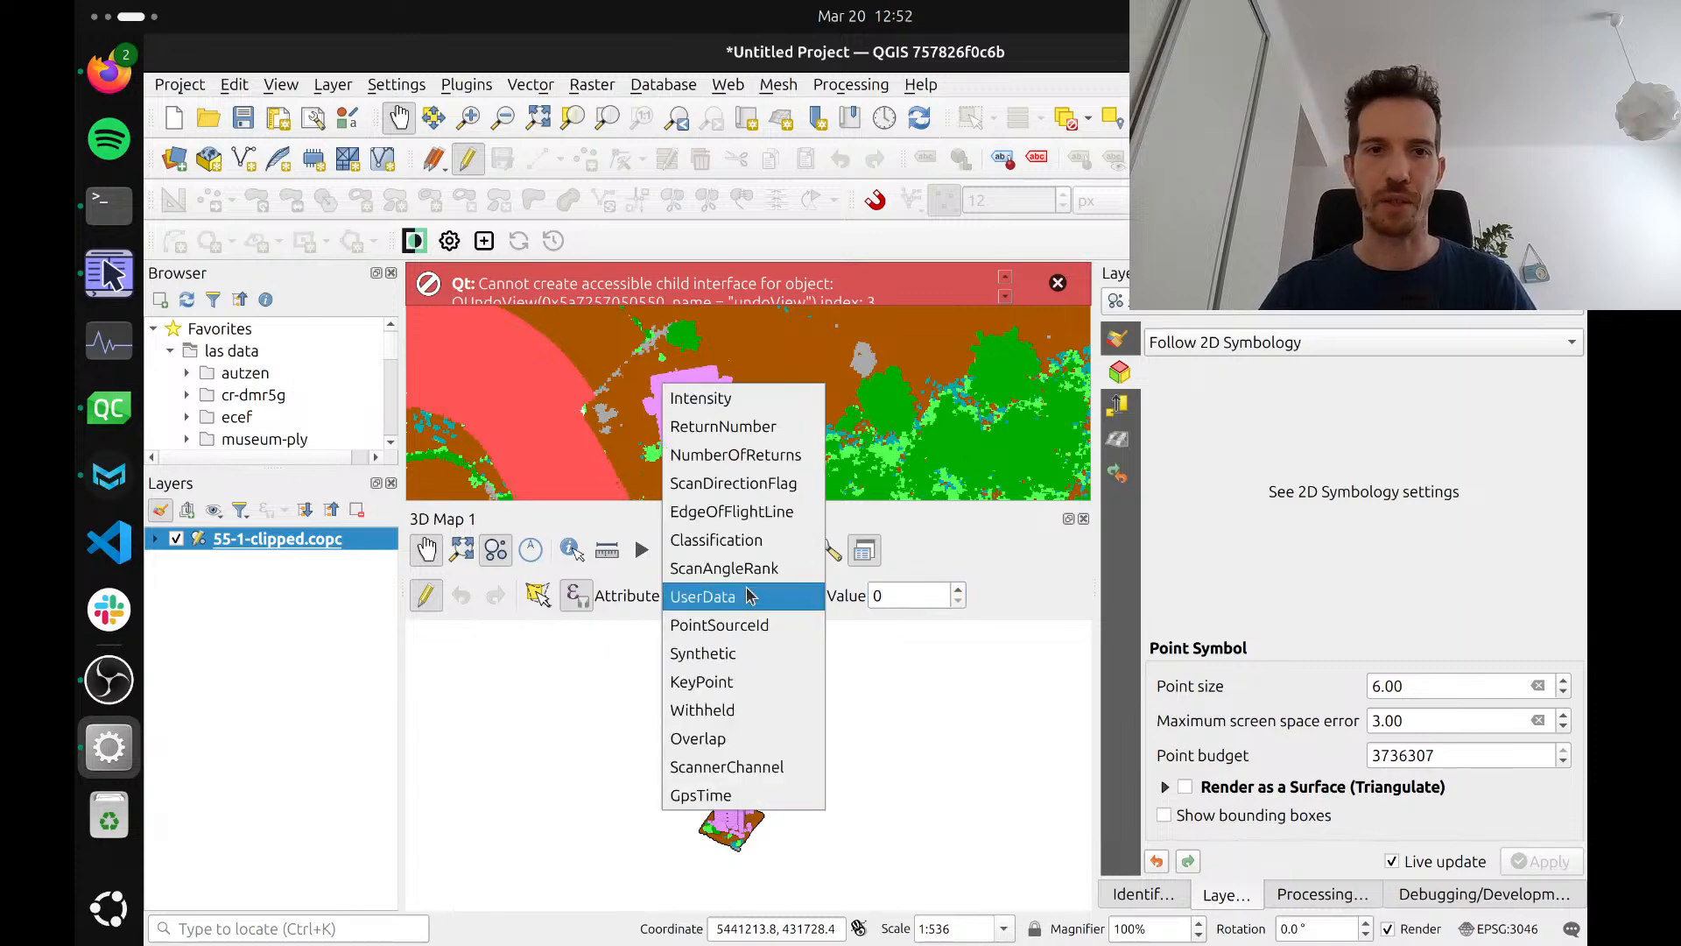
left_click(736, 538)
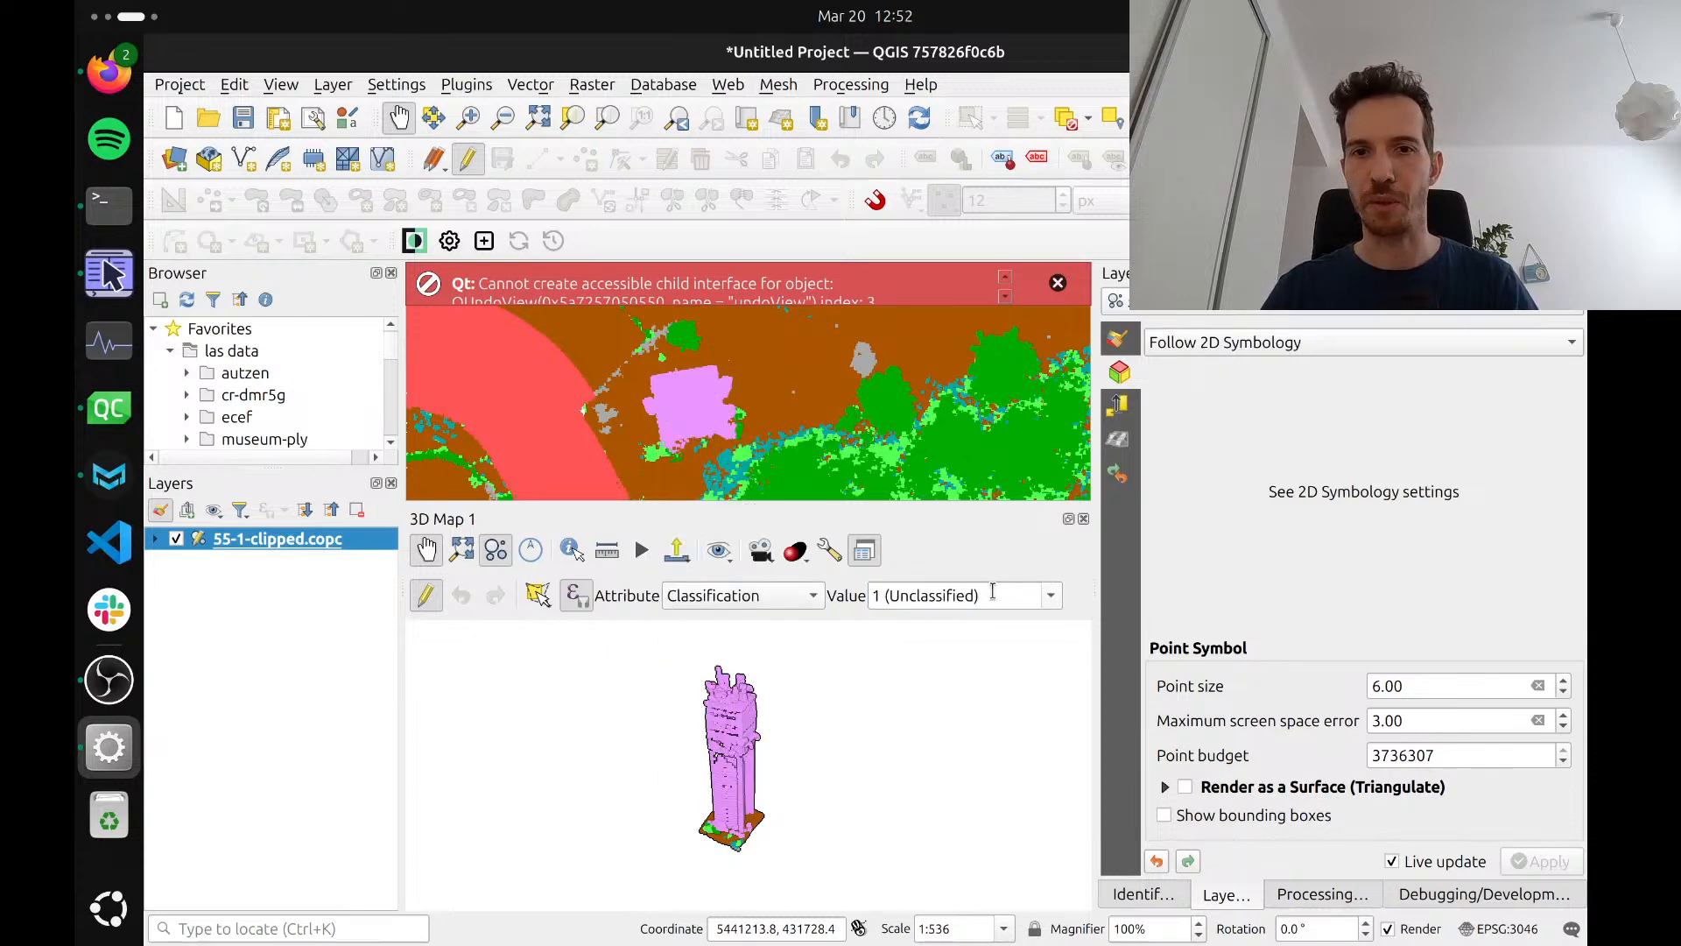
Look through all class values offered for Classification, leaving 1 (Unclassified) selected
left_click(1053, 595)
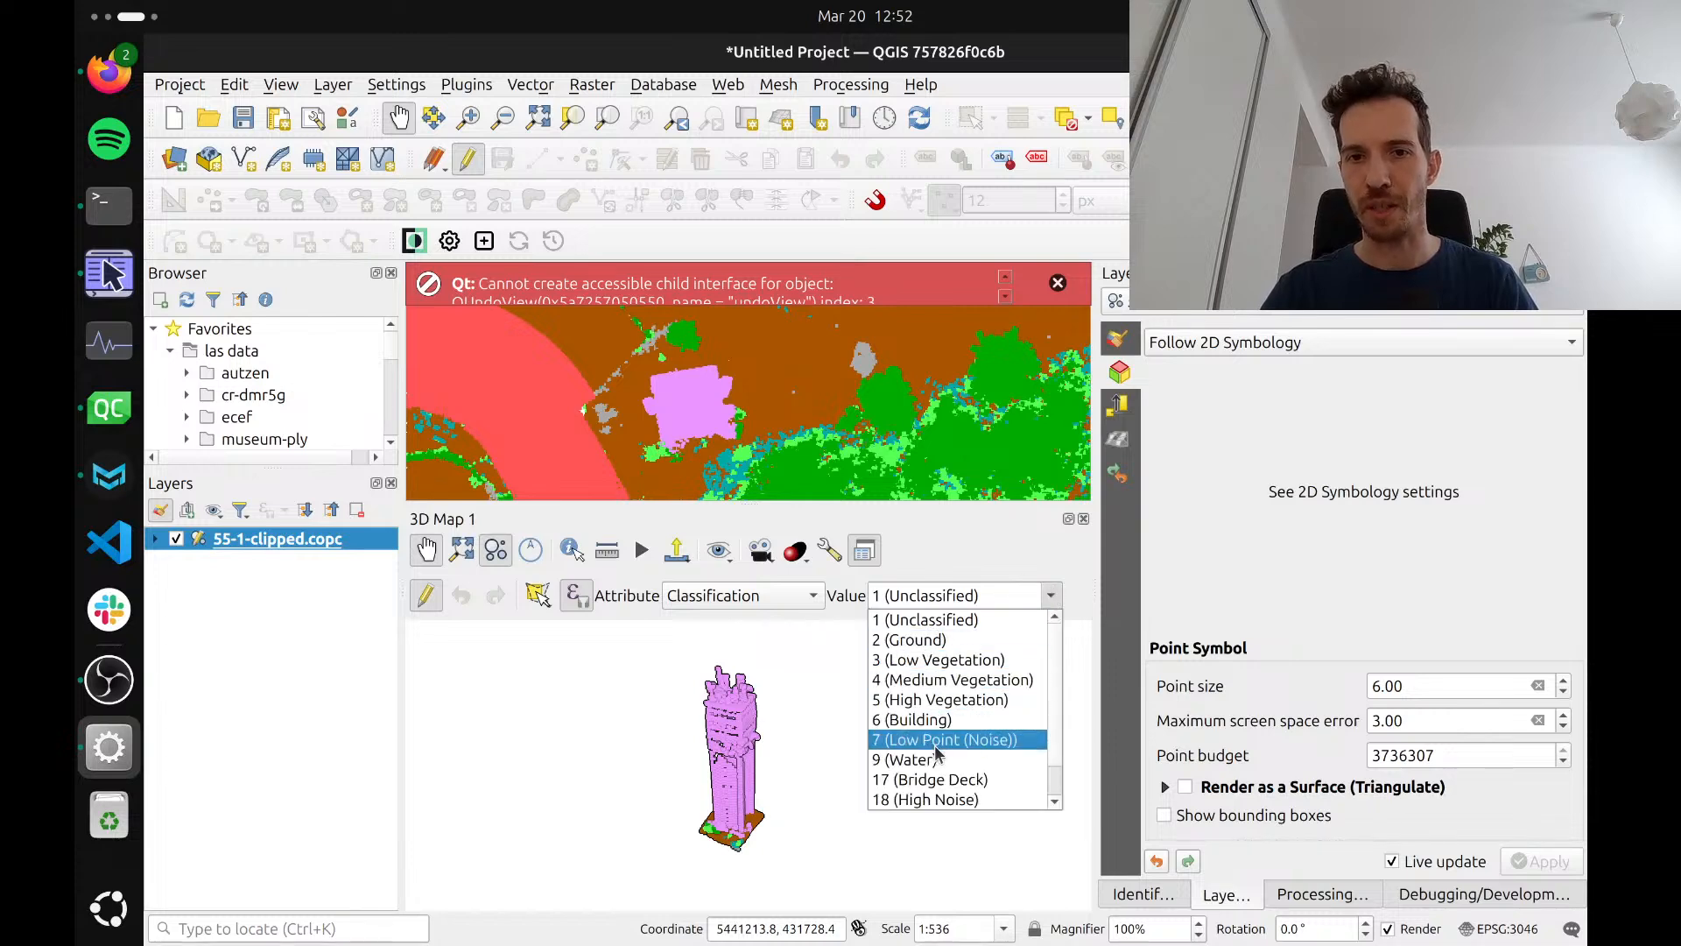
scroll(937, 753, "down", 1)
scroll(943, 703, "up", 2)
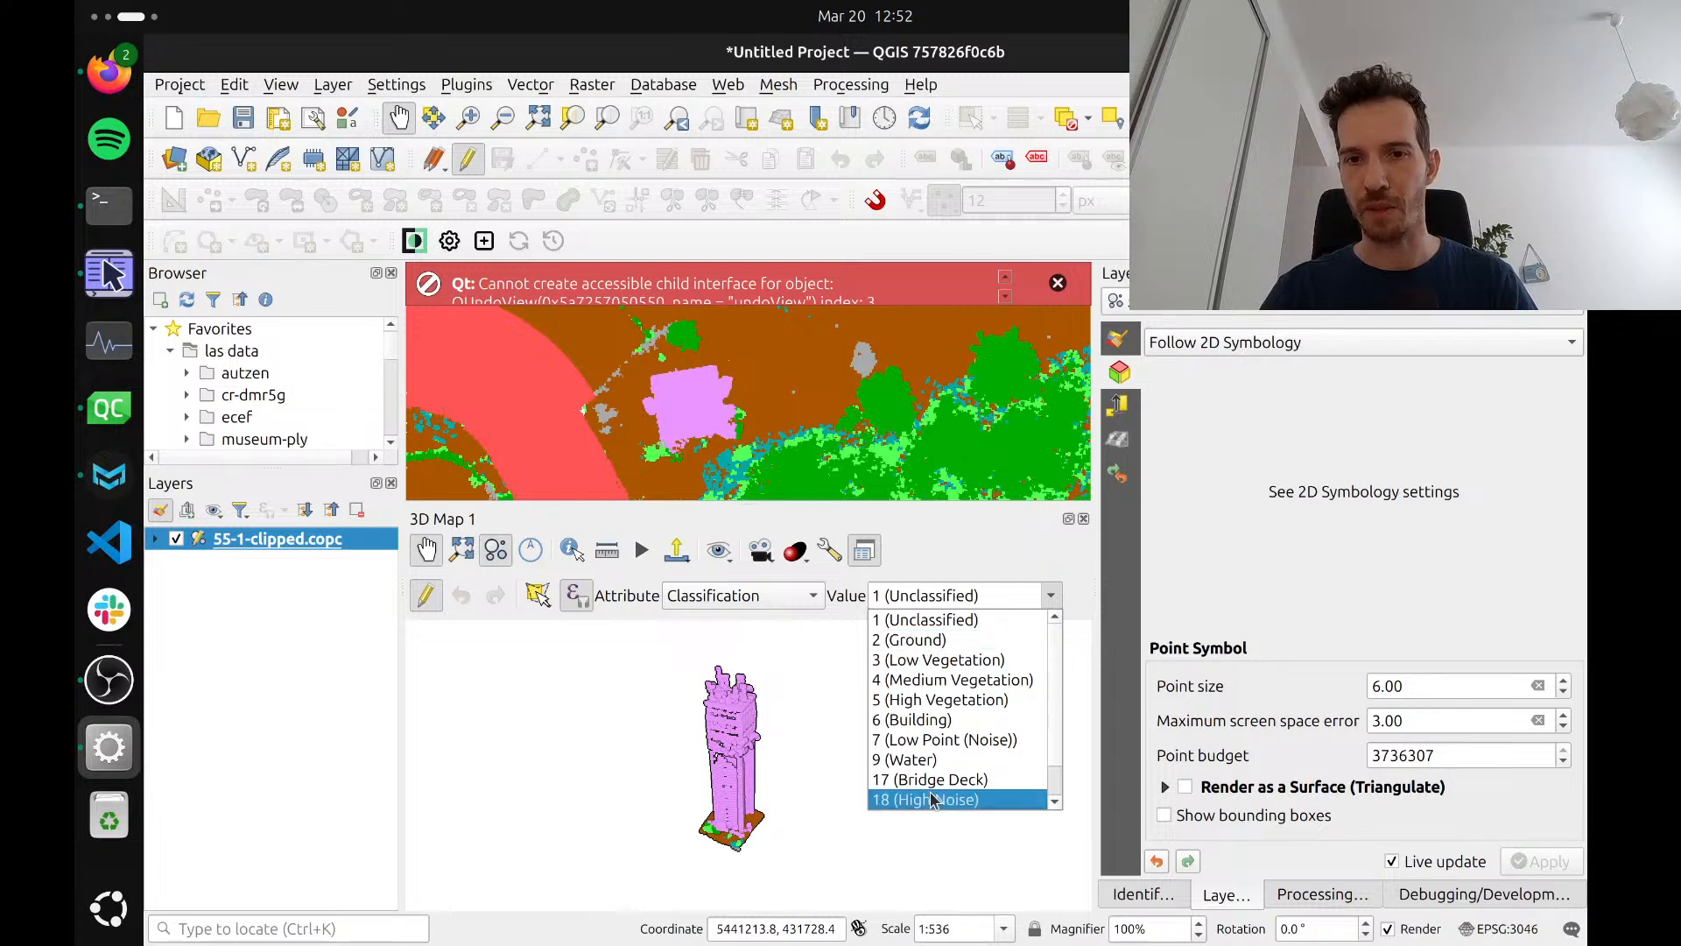
scroll(937, 788, "down", 1)
scroll(937, 779, "up", 1)
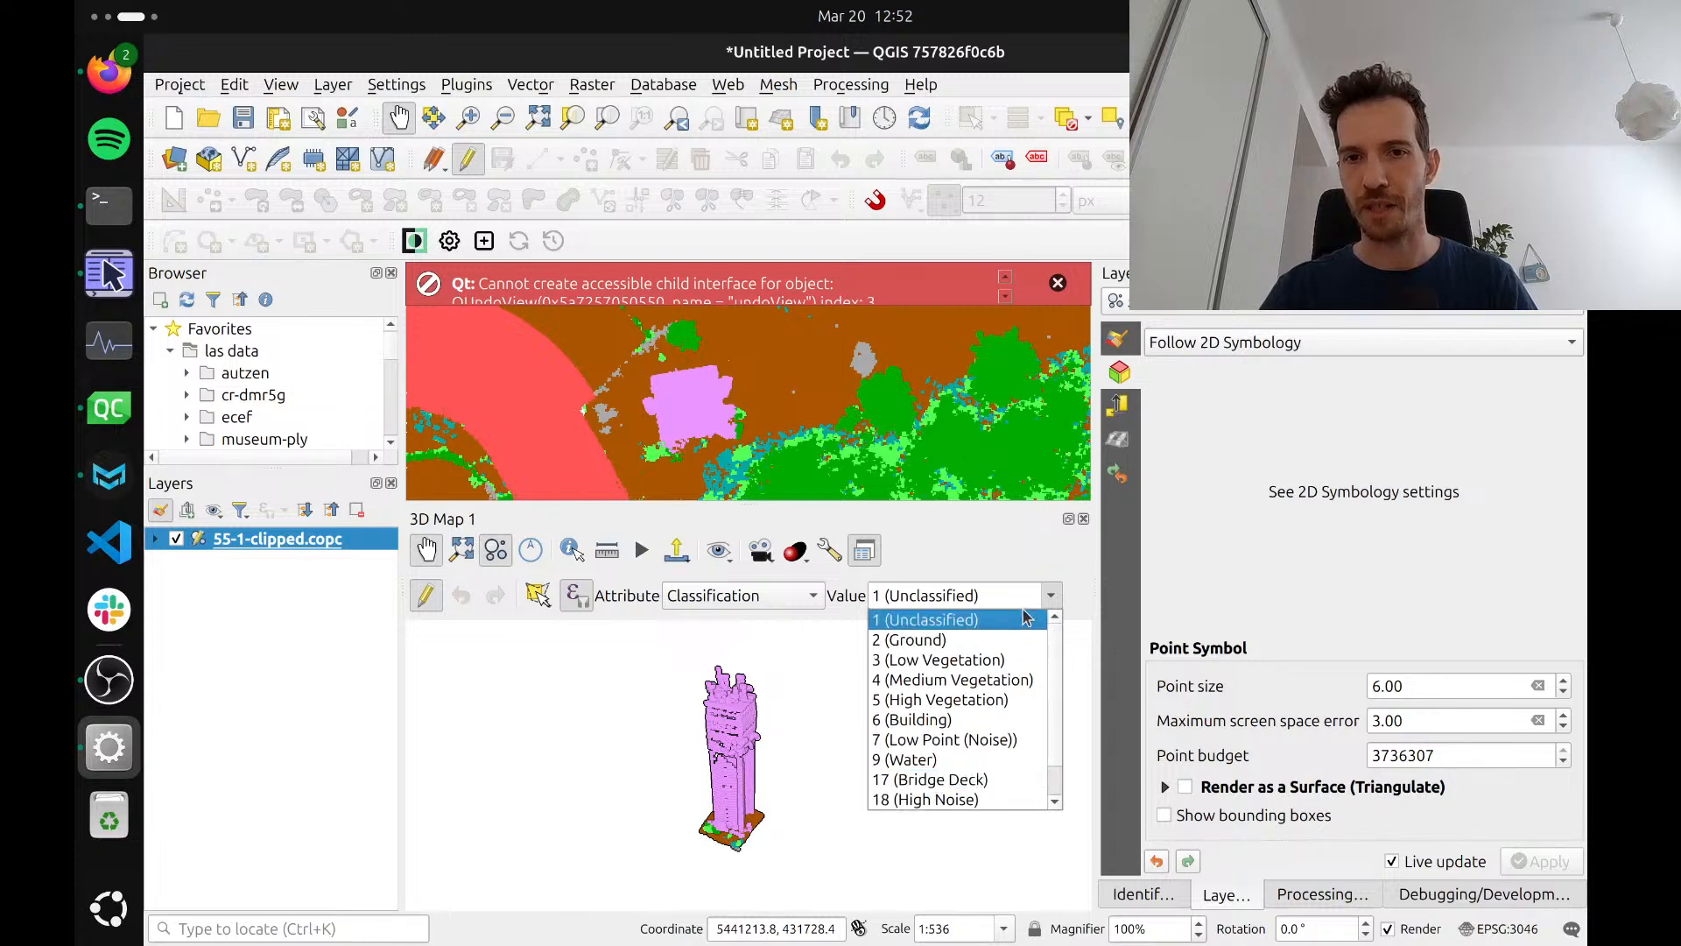
left_click(1050, 597)
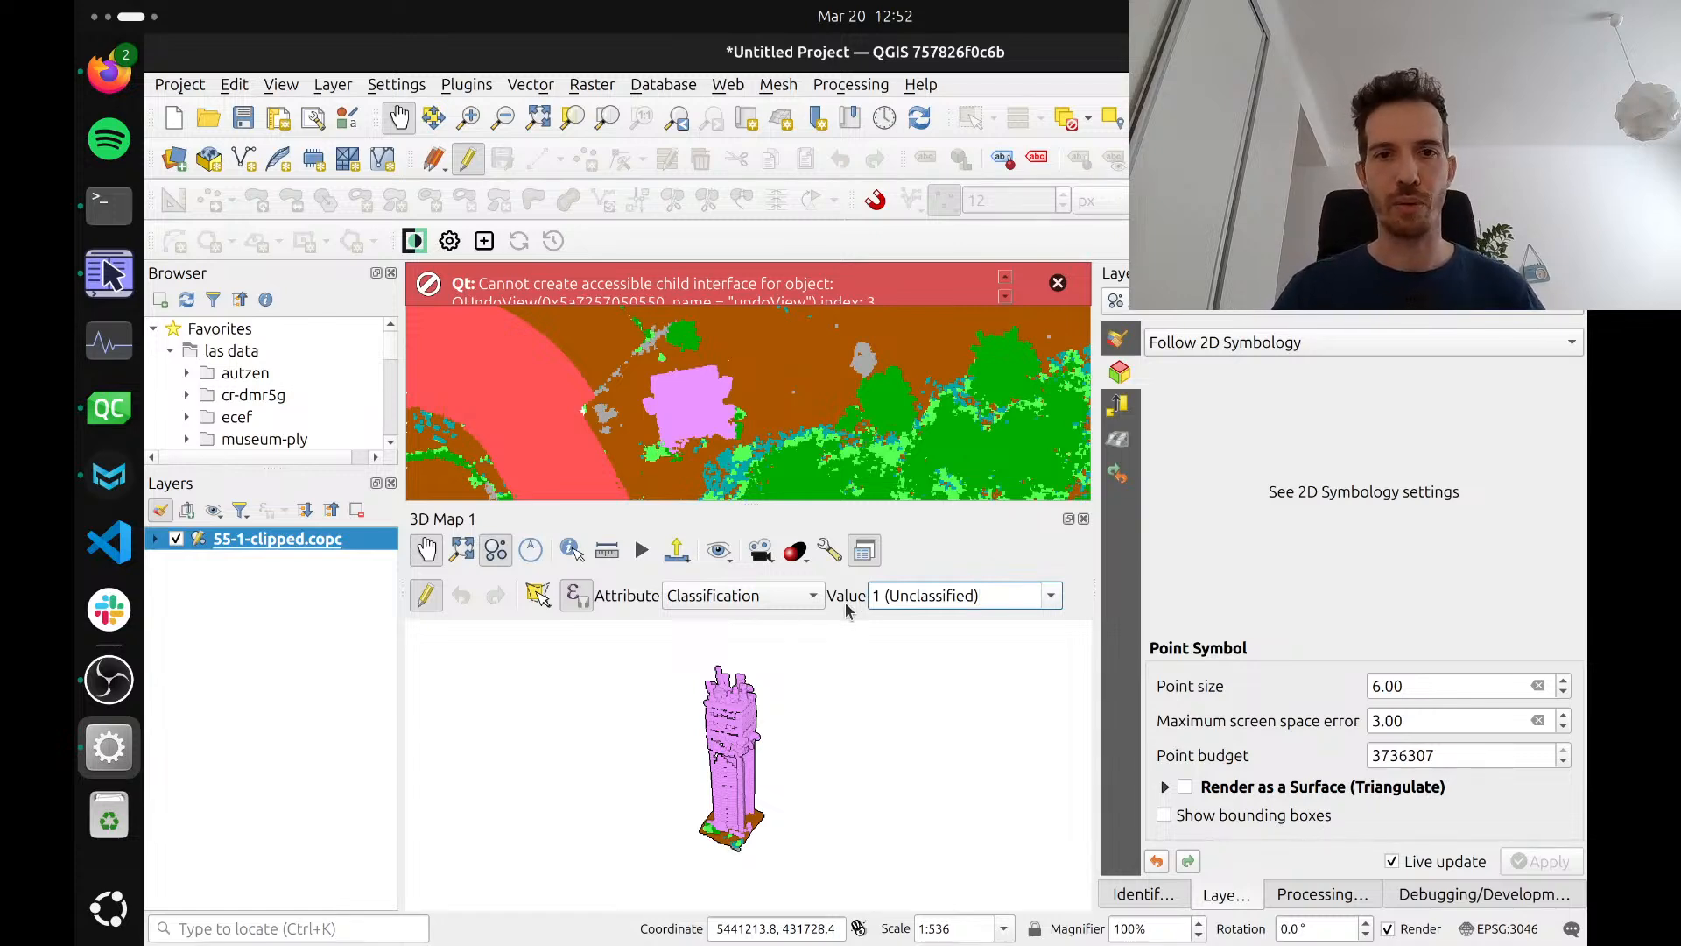
Review the Classification != 2 filter expression, keep it, and inspect the points around the tower's base up close
left_click(576, 595)
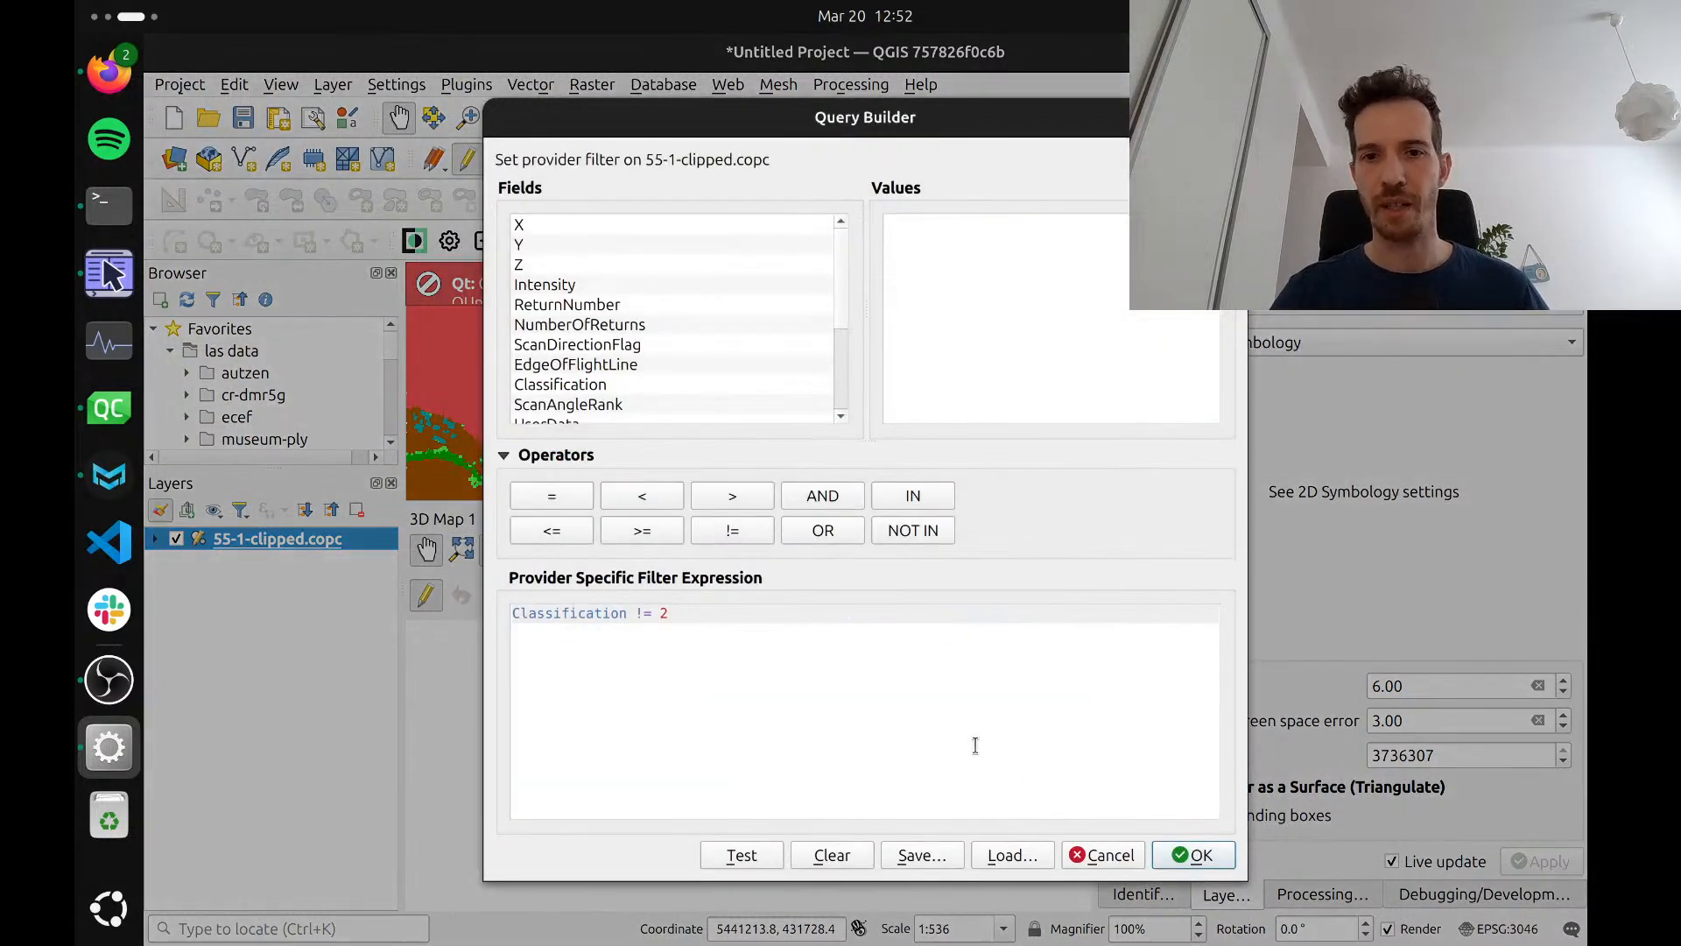
left_click(1193, 855)
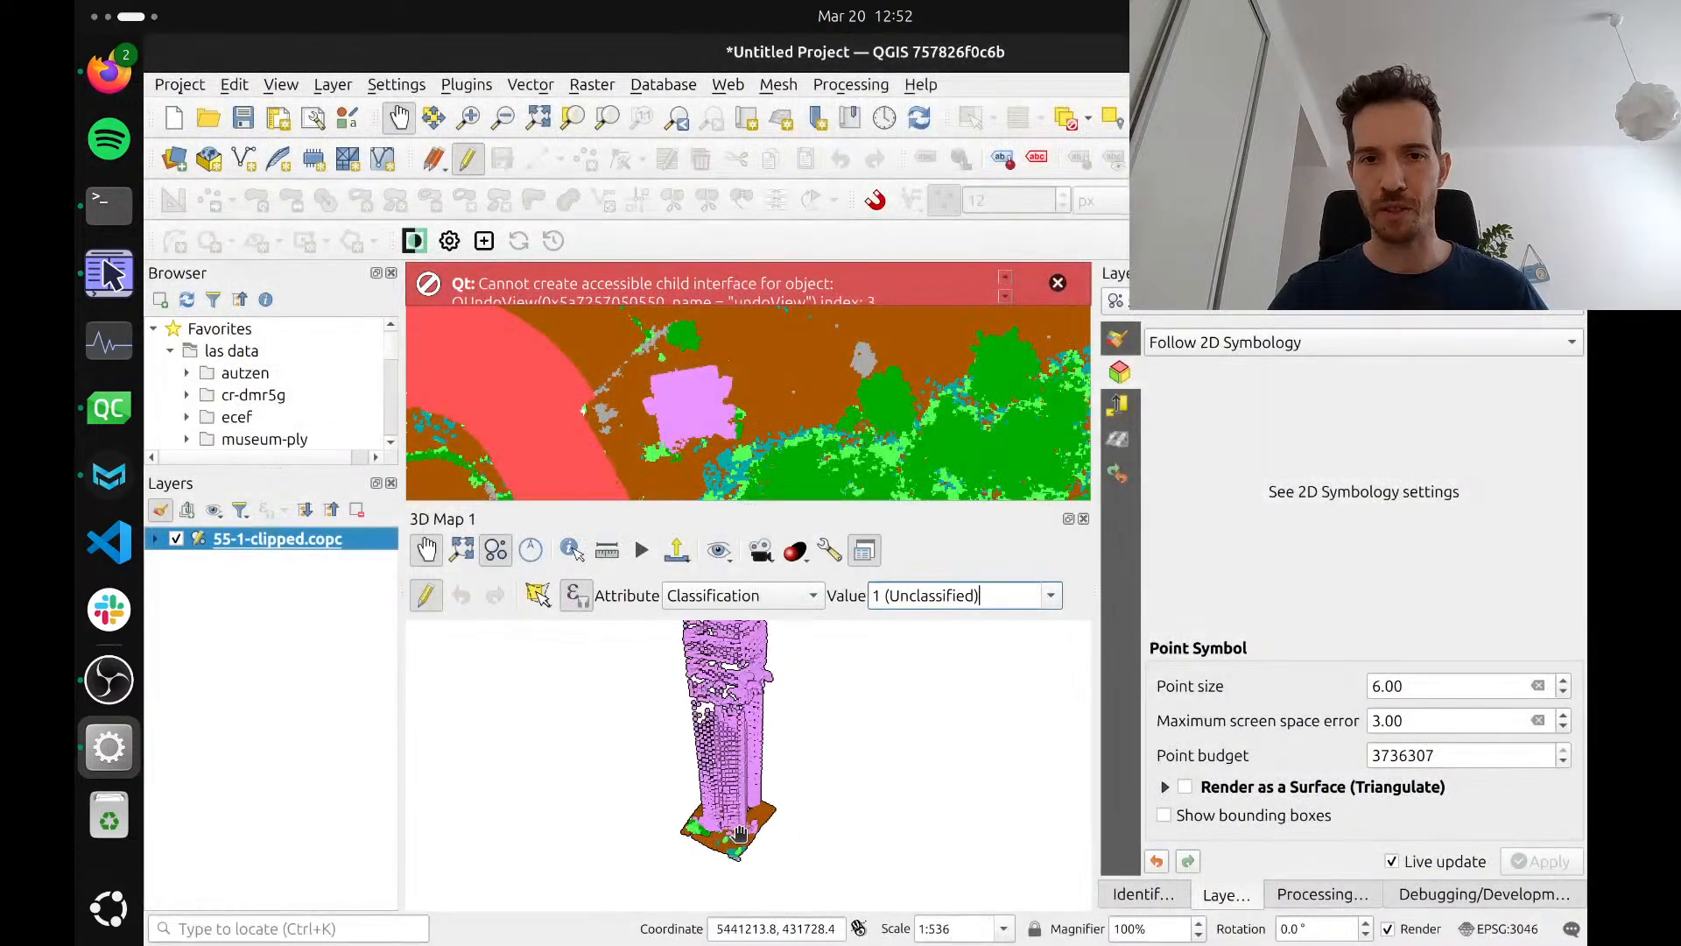
scroll(740, 832, "up", 4)
left_click_drag(740, 833, 787, 770)
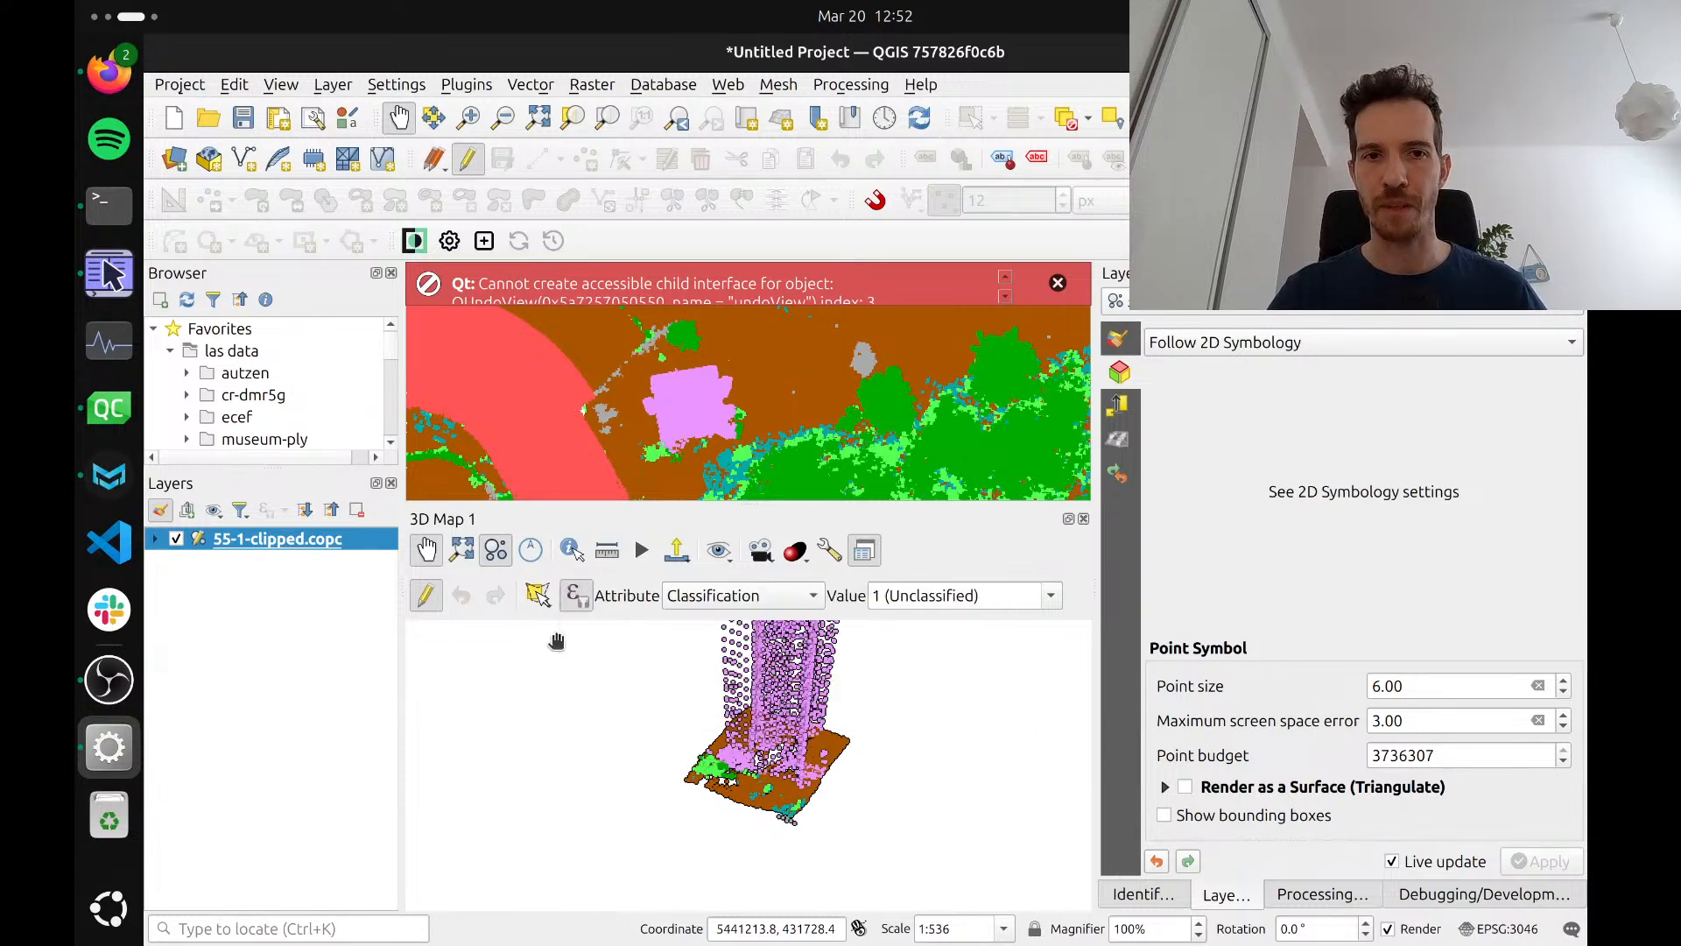
Clear the point filter expression so all points are available for editing again
left_click(575, 596)
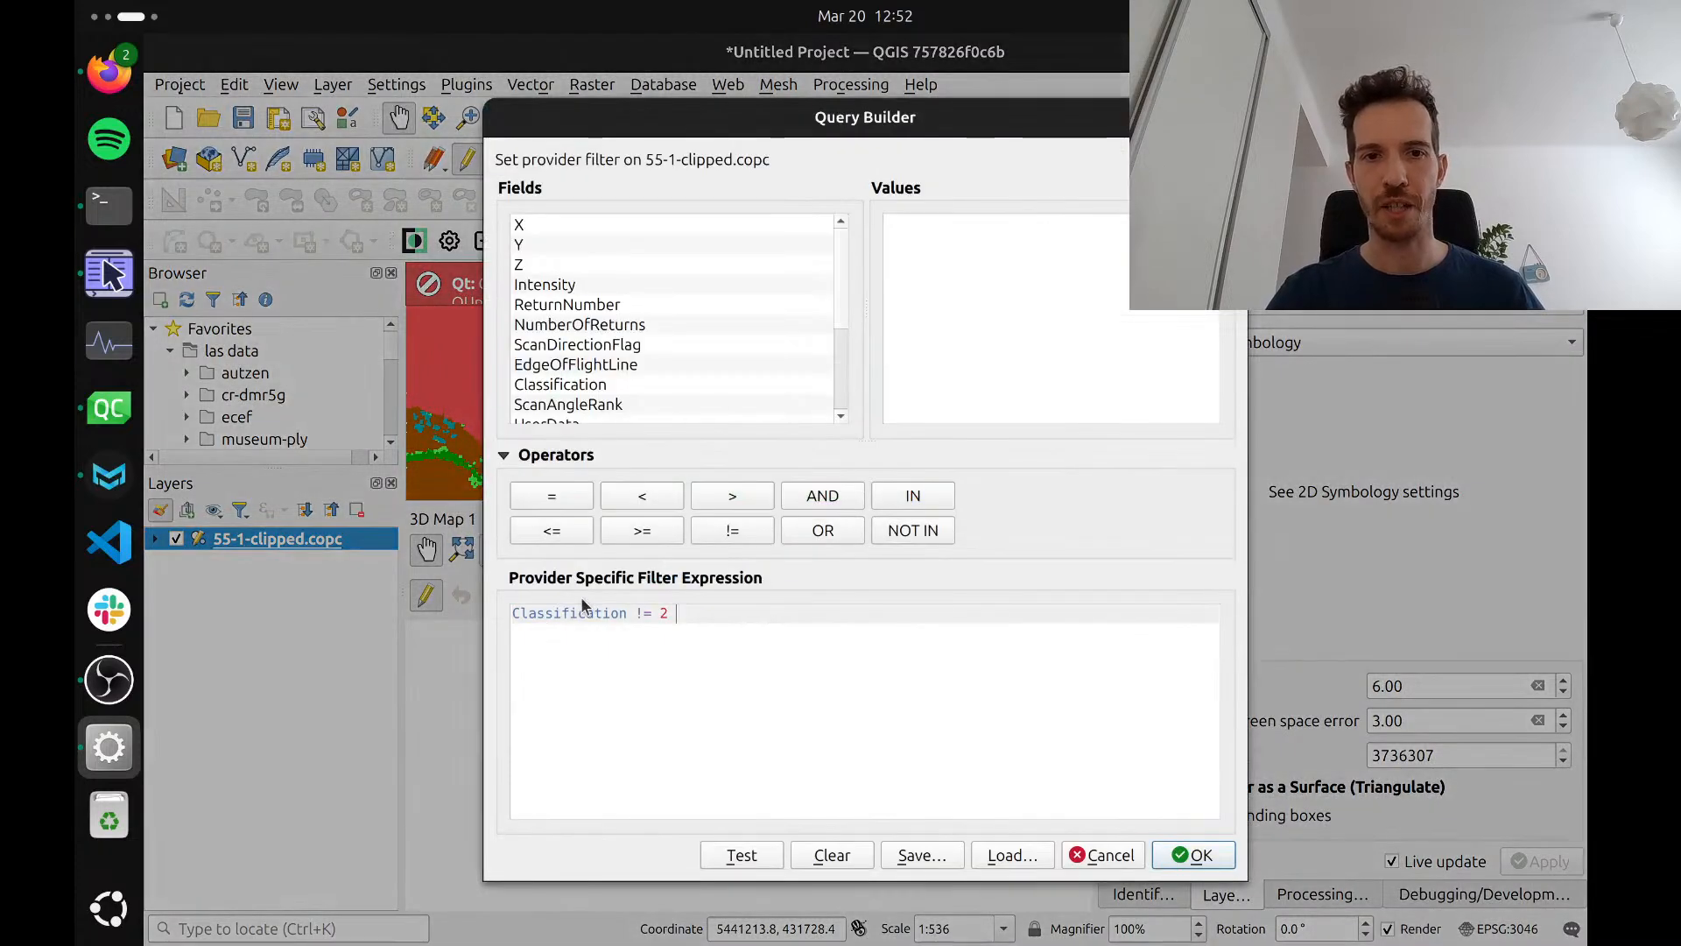
left_click_drag(714, 613, 678, 624)
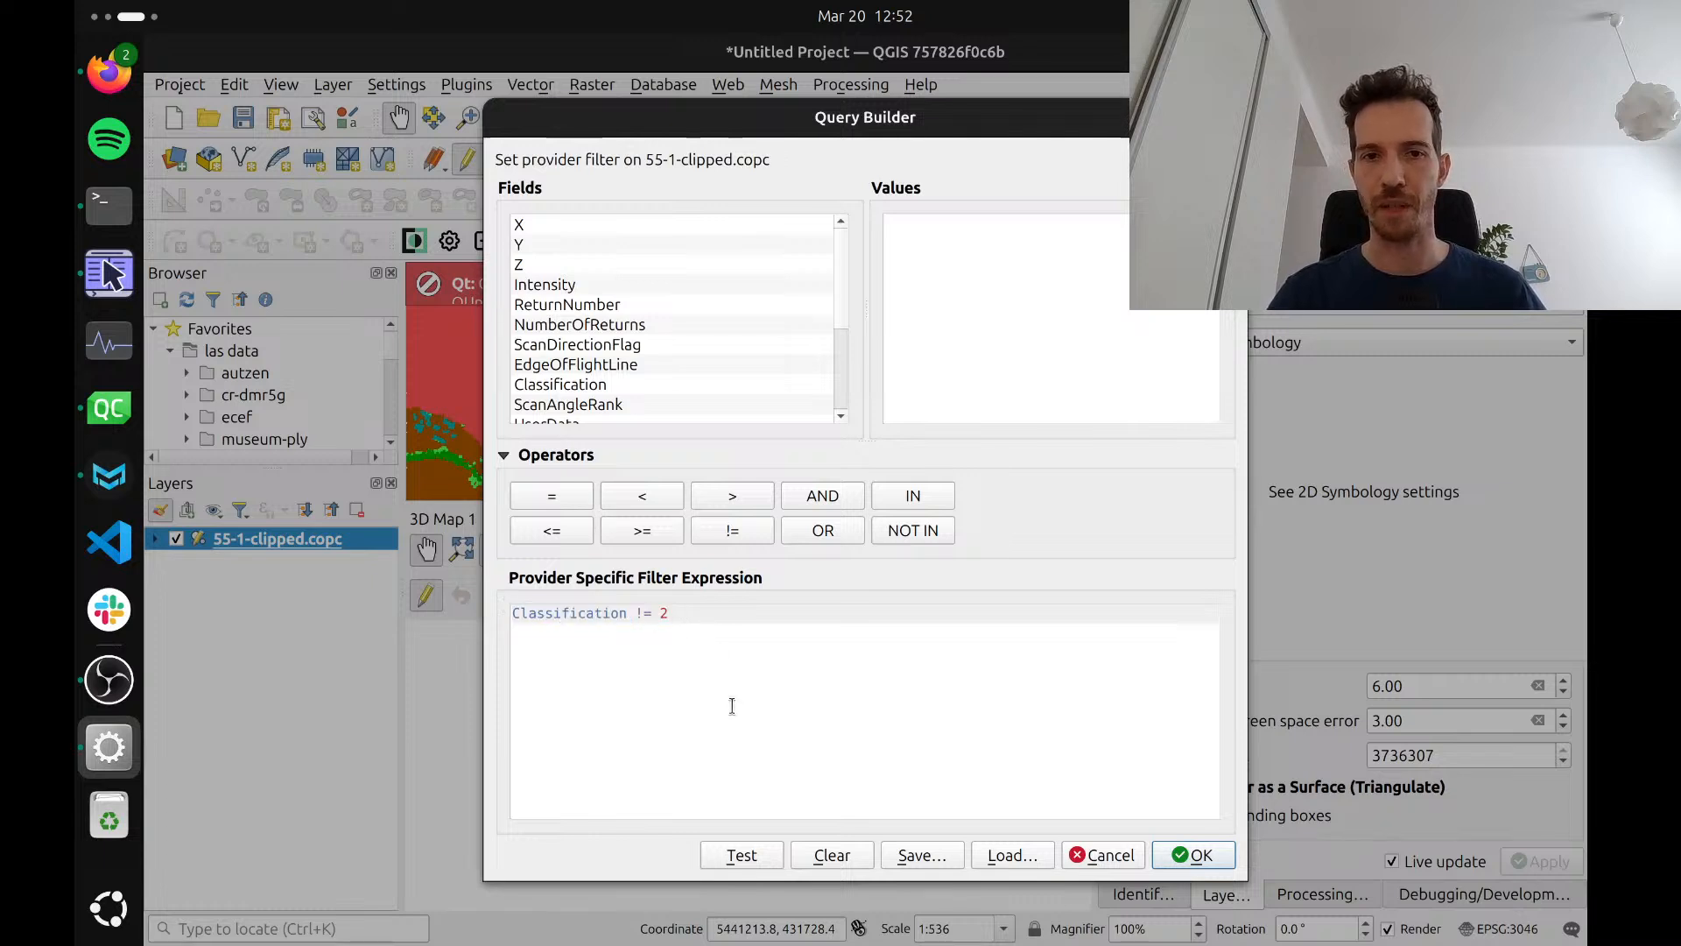
left_click(830, 856)
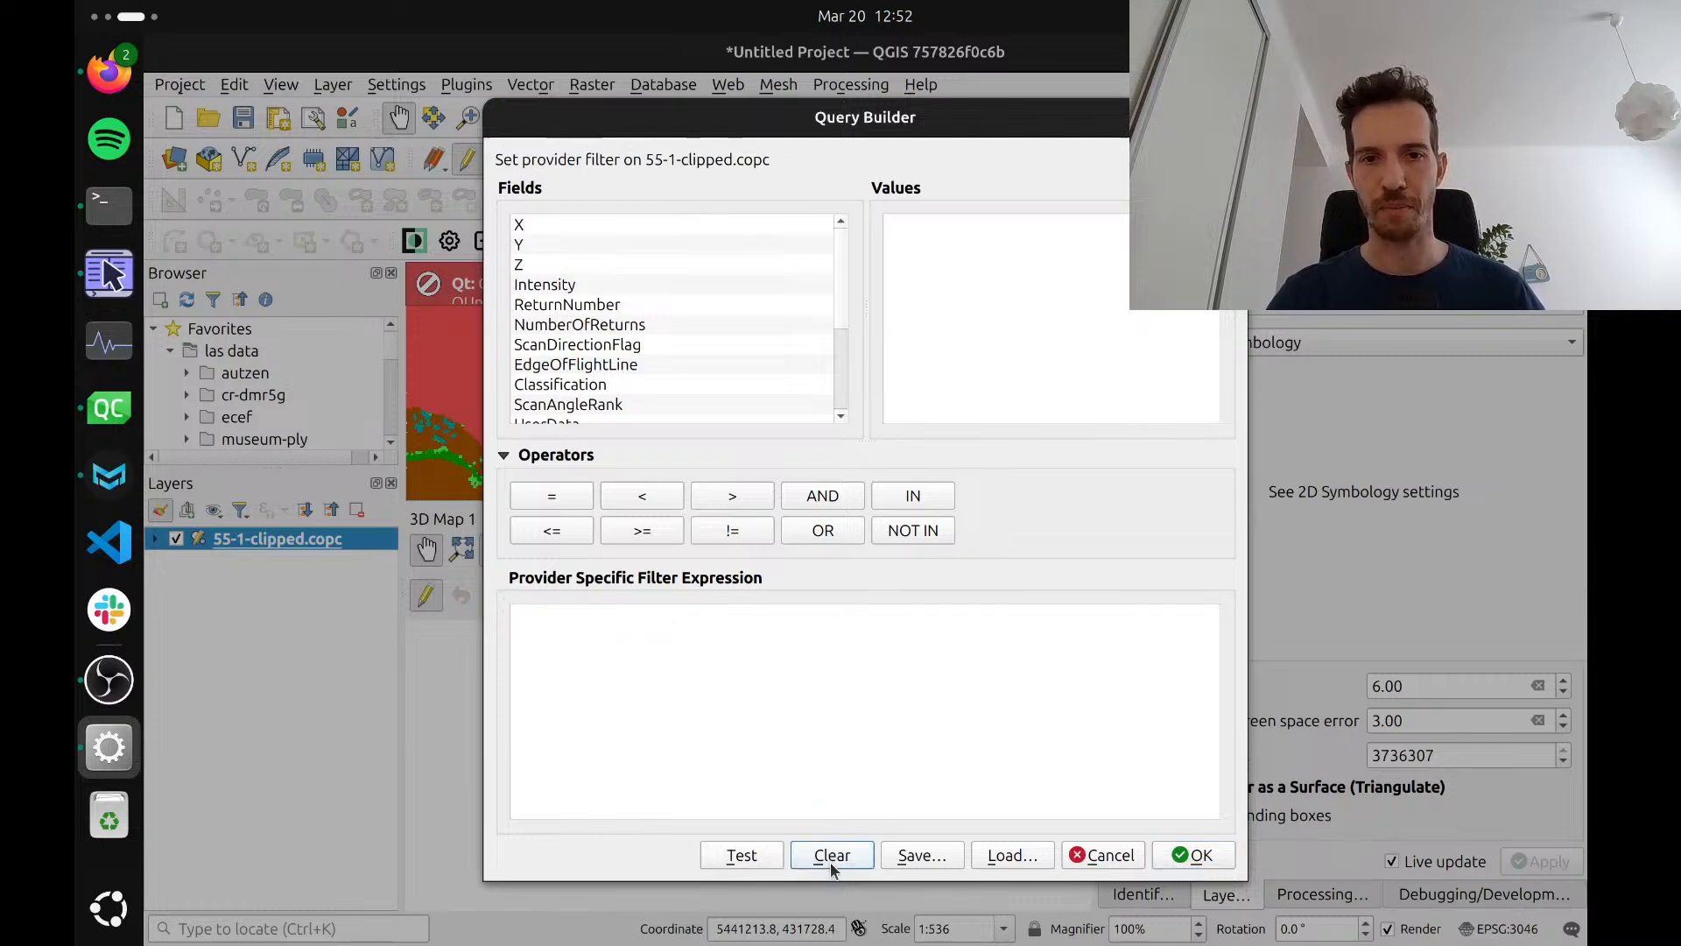
left_click(1193, 854)
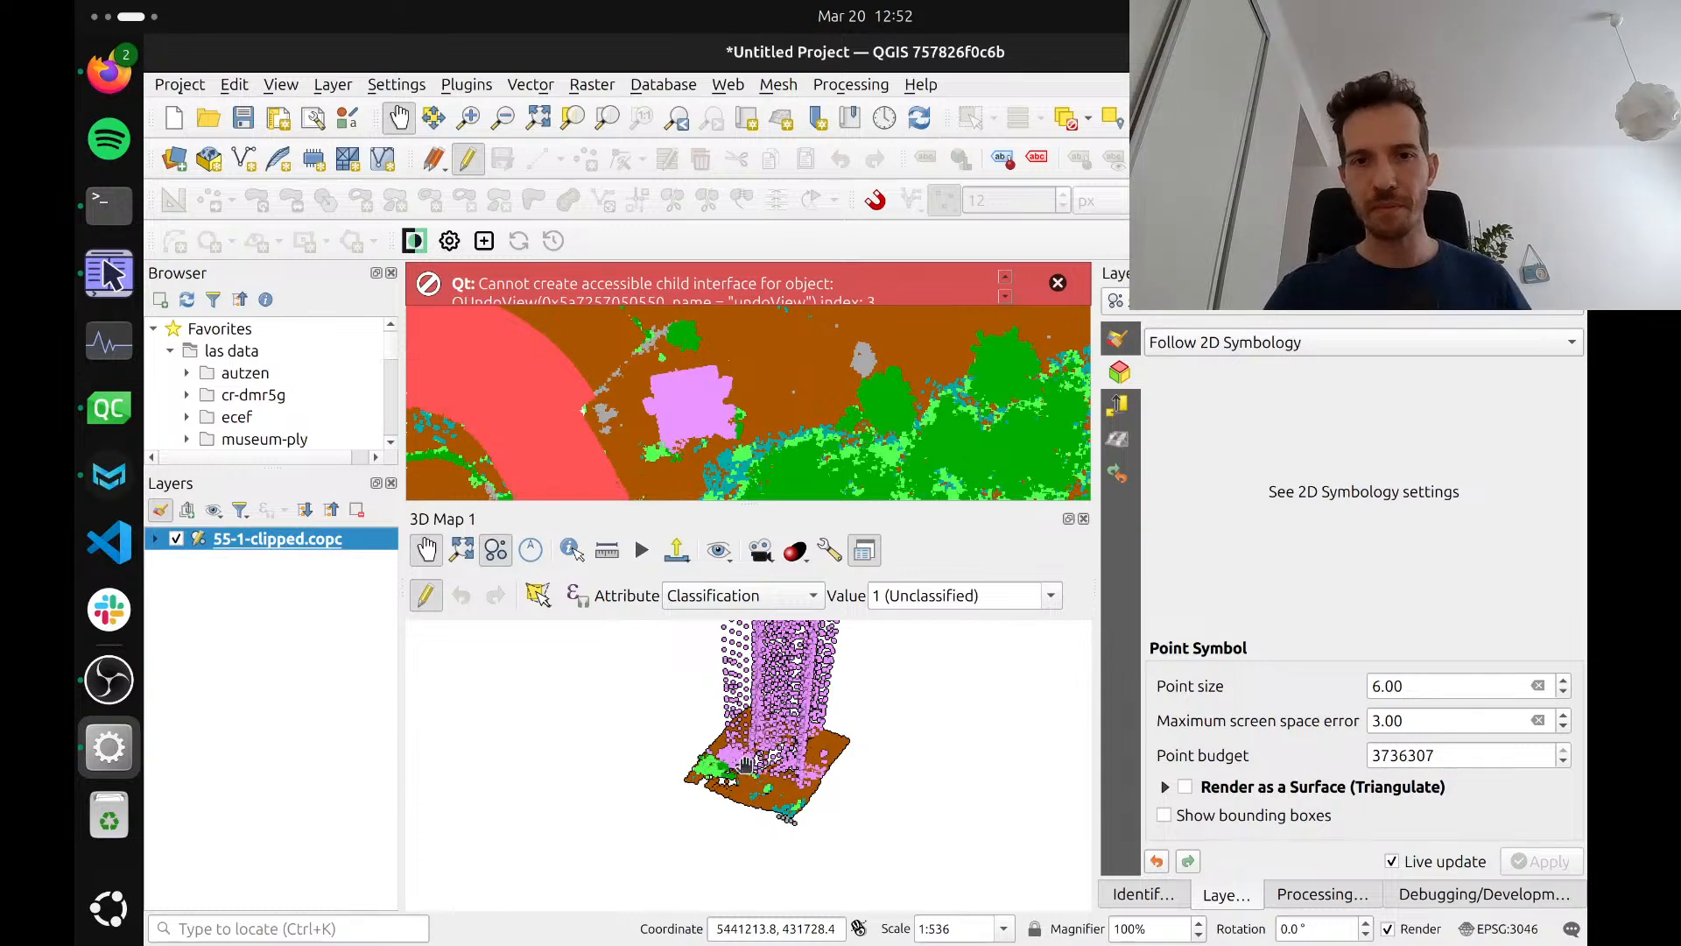
Dismiss the Qt error message over the 2D map and bring the tower's wider surroundings into view there
mouse_move(754, 743)
left_mouse_down()
mouse_move(718, 784)
mouse_move(725, 830)
mouse_move(727, 749)
left_mouse_up()
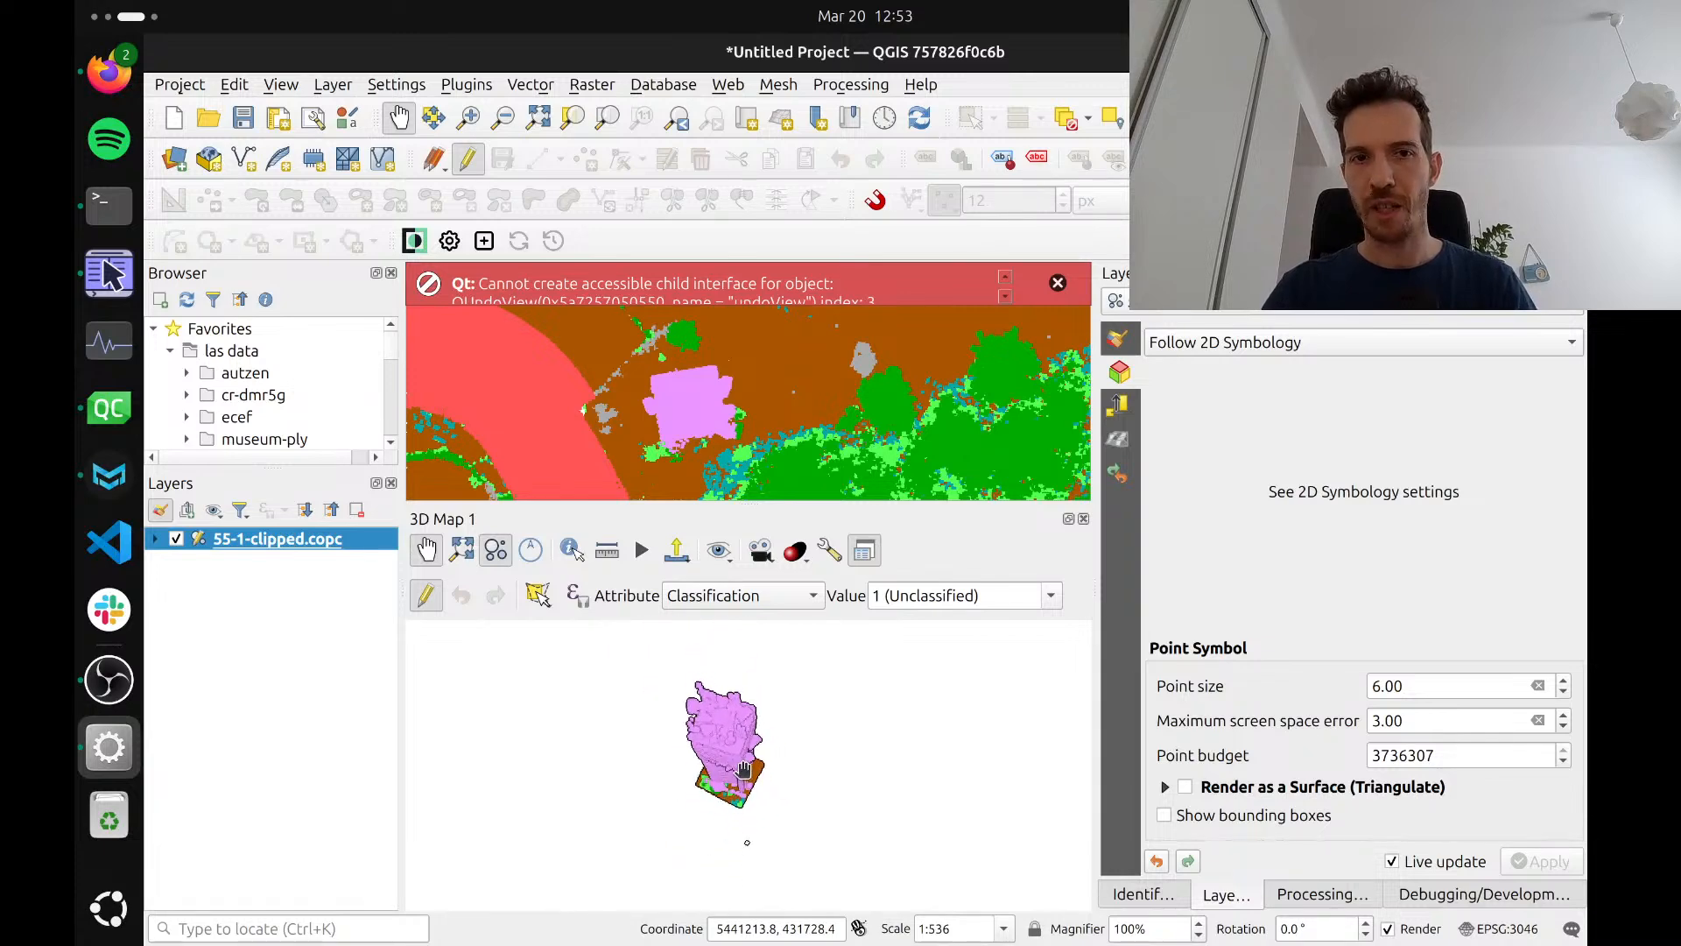
left_click_drag(689, 442, 848, 361)
left_click(1057, 284)
scroll(788, 355, "down", 2)
scroll(776, 368, "down", 1)
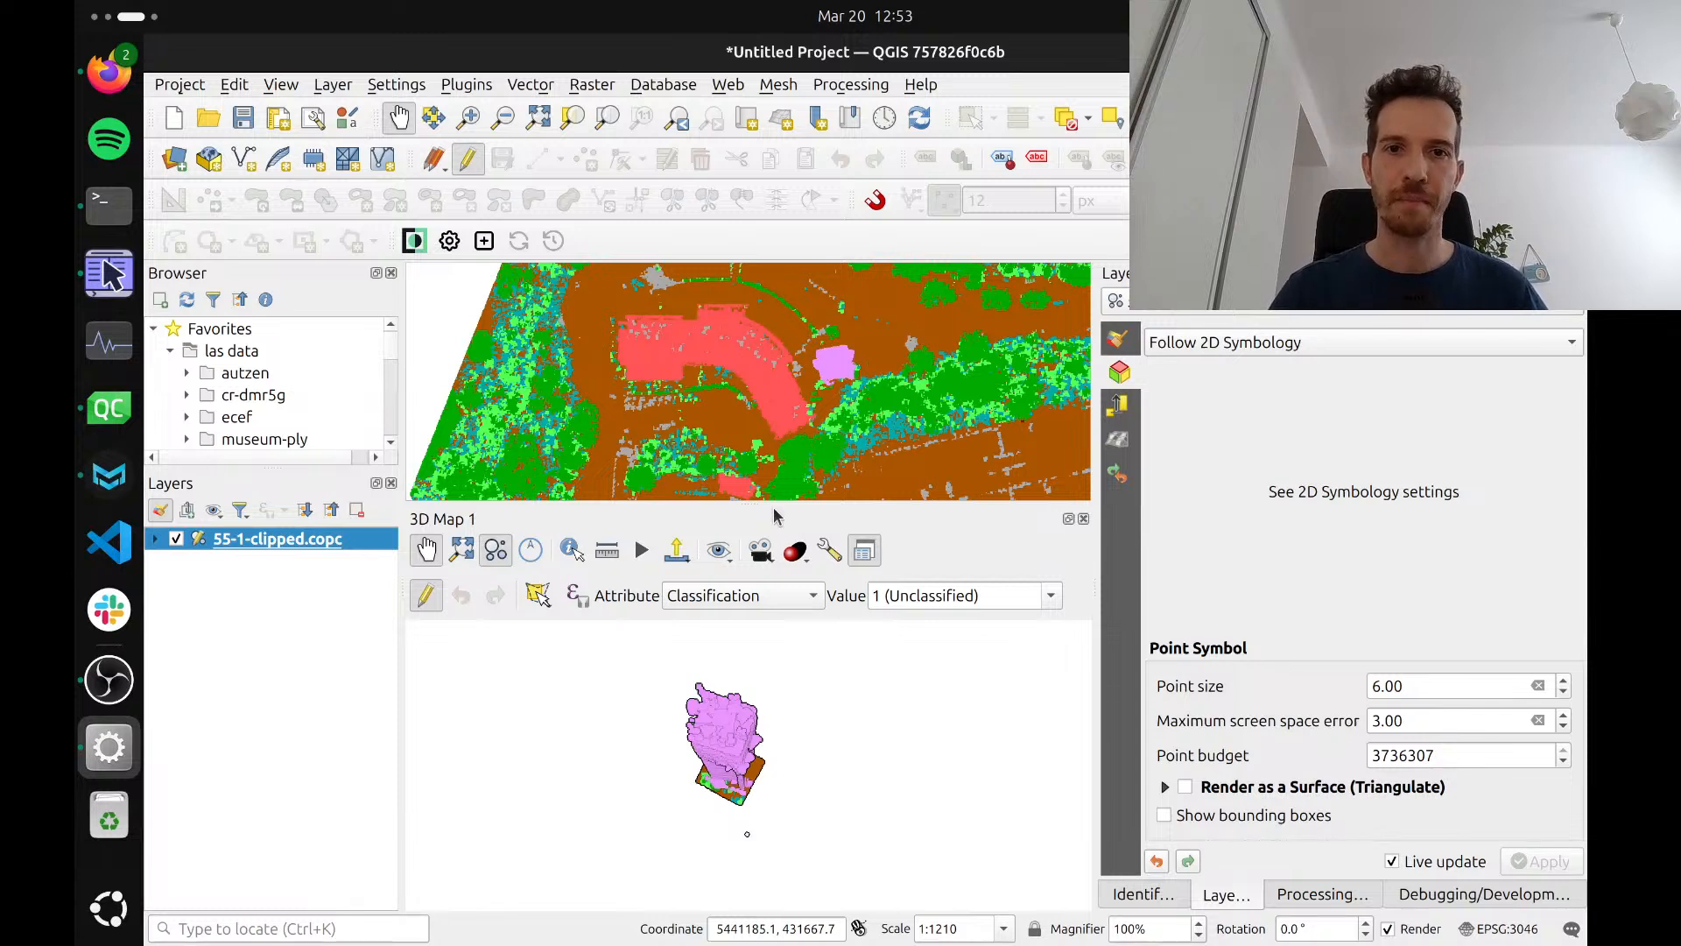
Set the 3D scene's extent by drawing a rectangle on the 2D map over the vegetation southeast of the tower
left_click(831, 549)
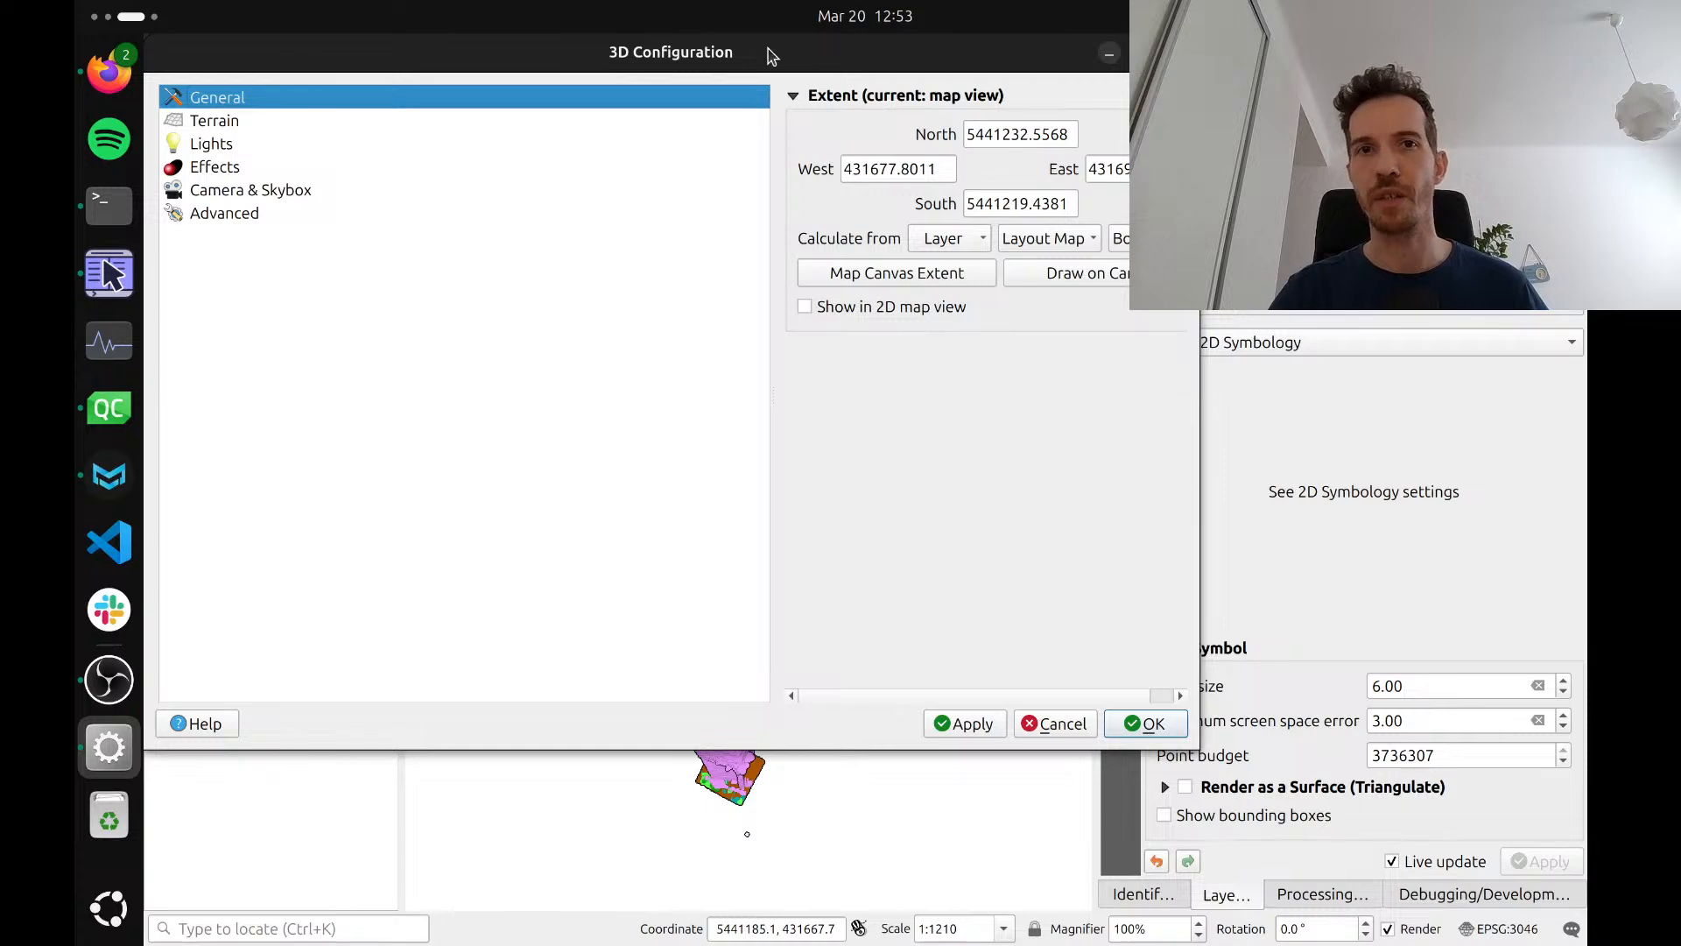
left_click(1078, 274)
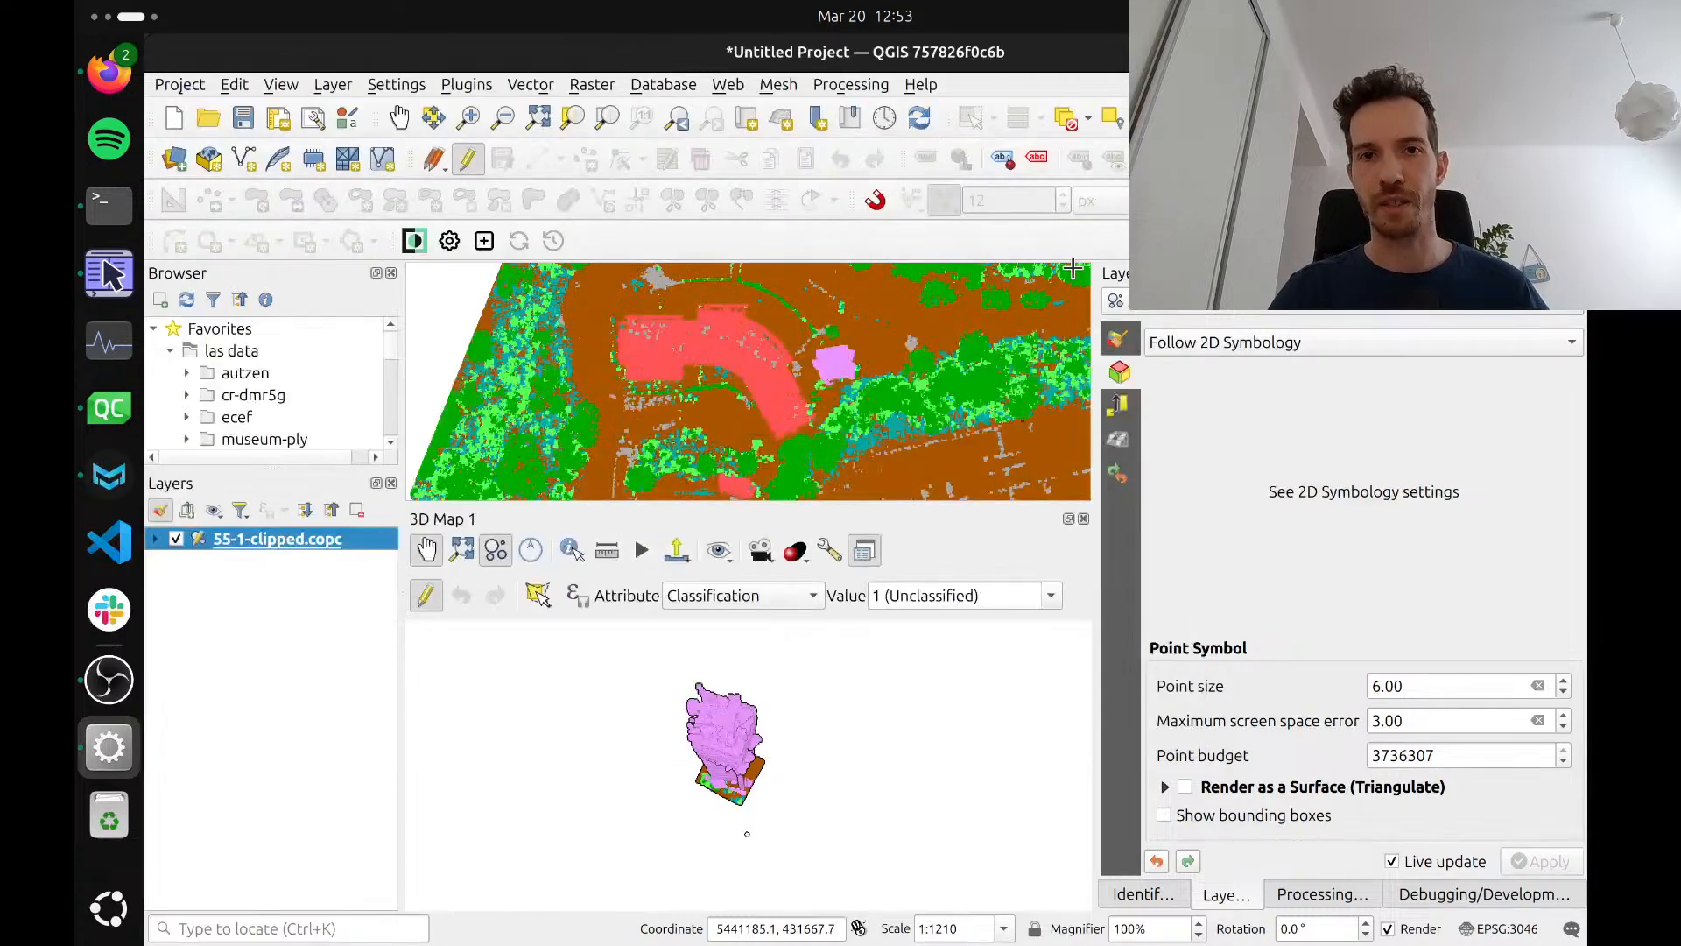
left_click_drag(880, 330, 1007, 459)
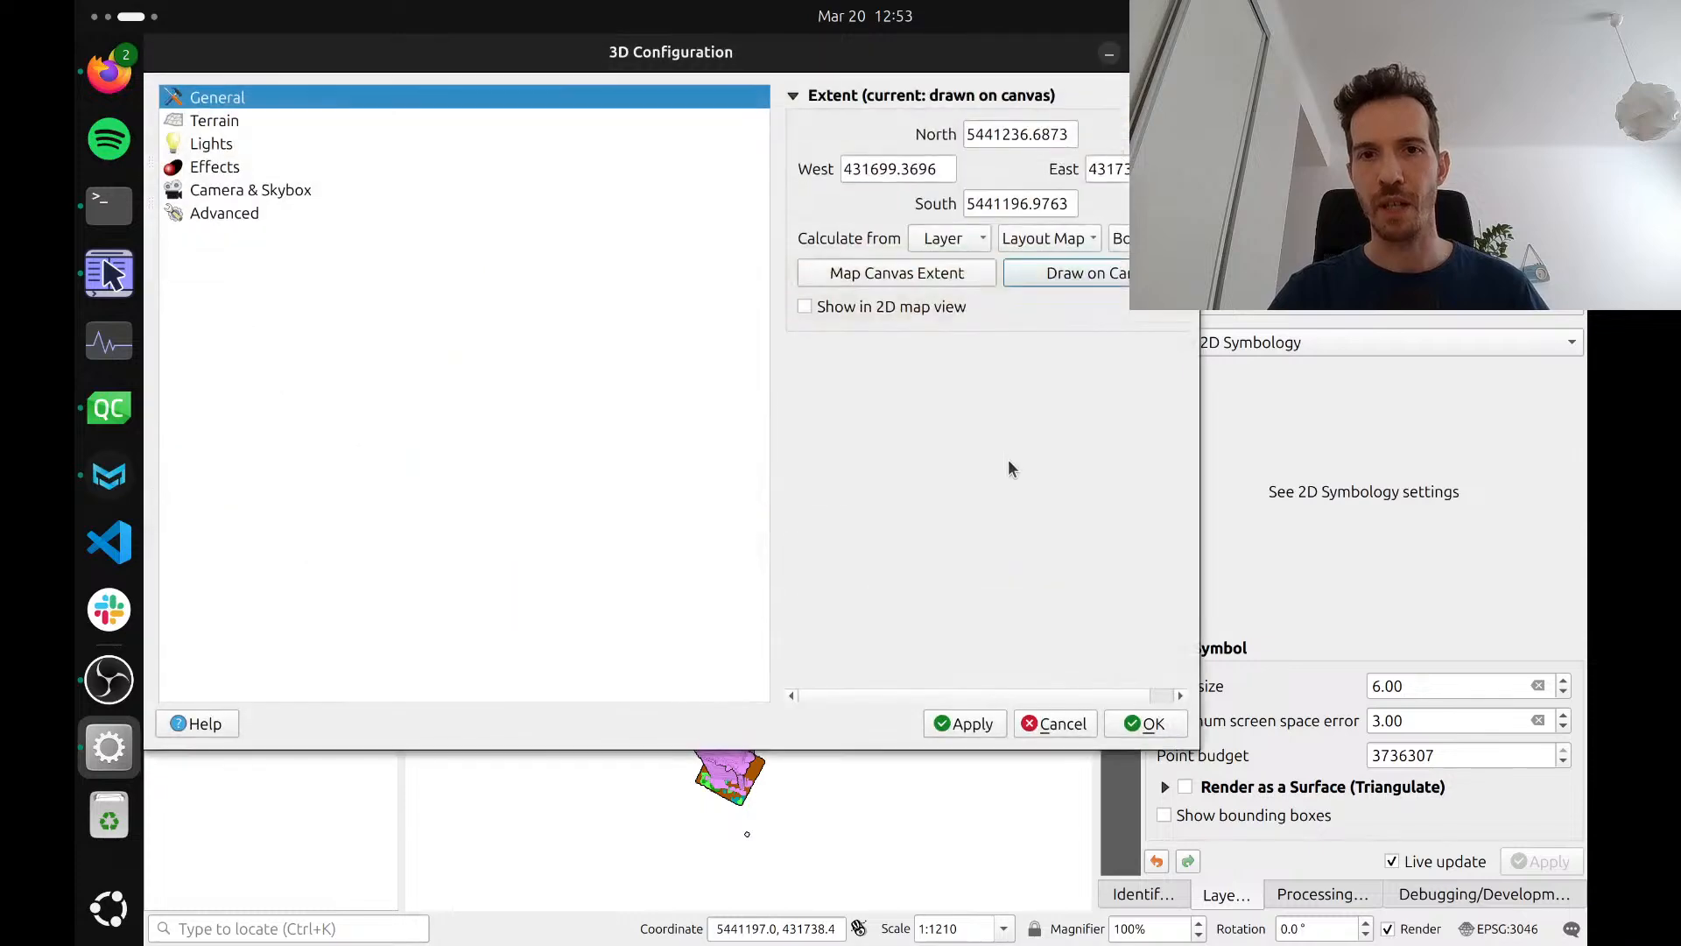
left_click(1145, 723)
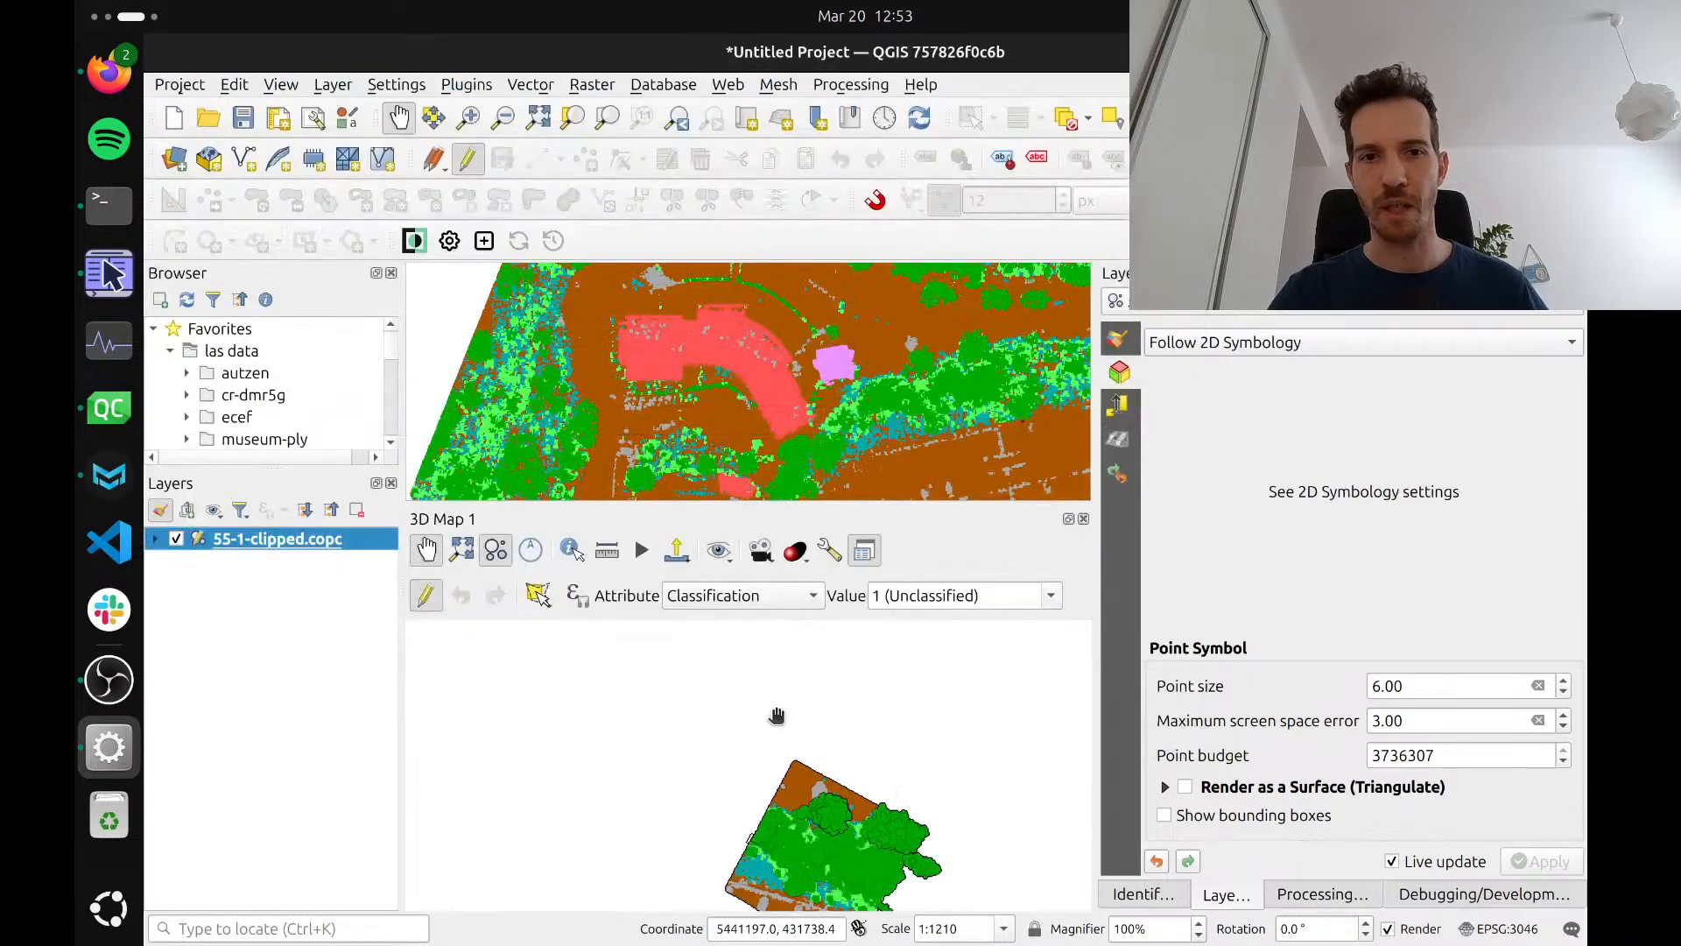
left_click_drag(810, 788, 799, 730)
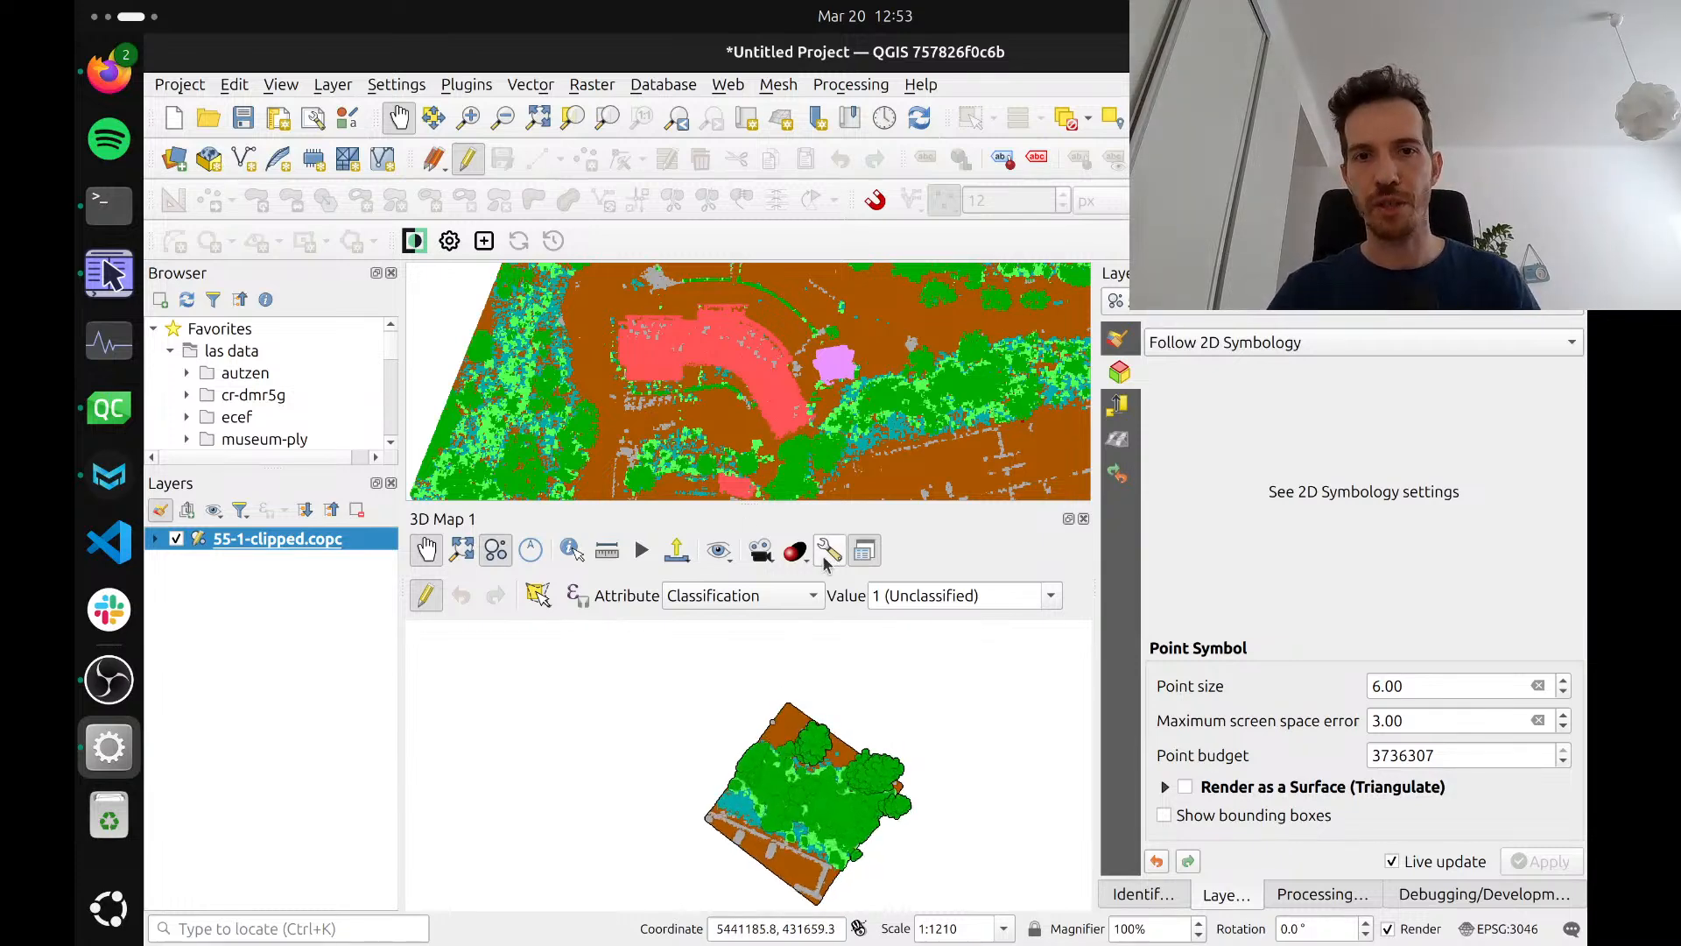
Redraw the 3D scene's extent on the 2D map around the tower and the adjoining edge of the curved building, and view it
left_click(828, 550)
left_click(1024, 275)
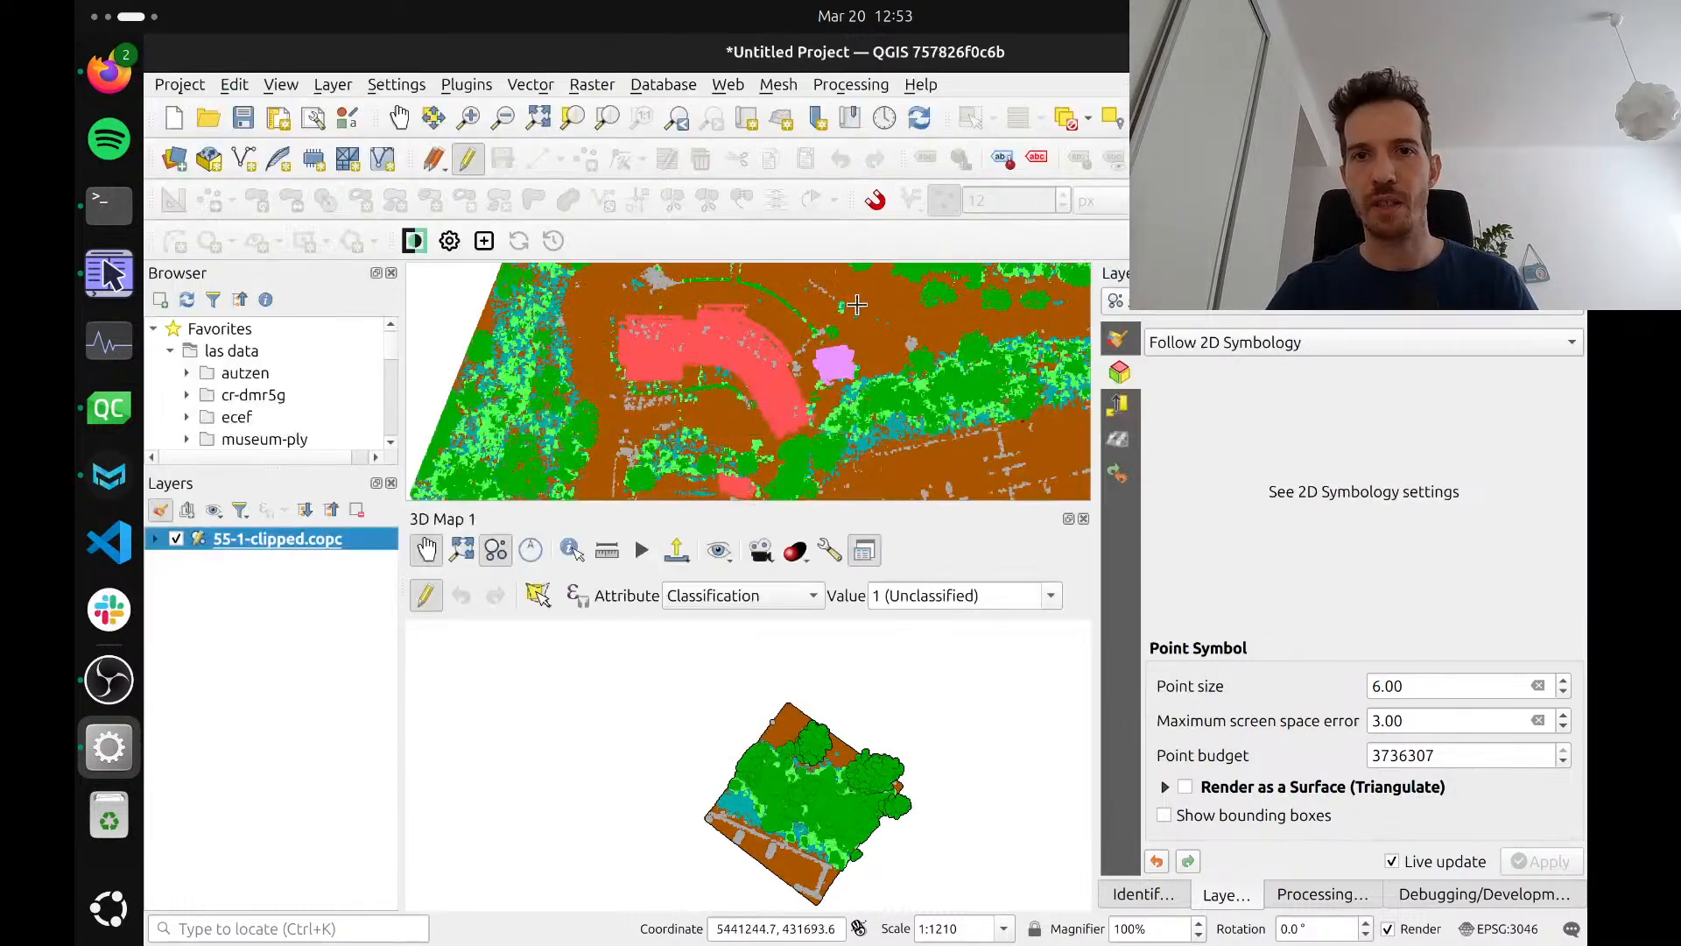
mouse_move(792, 307)
left_mouse_down()
mouse_move(876, 381)
mouse_move(972, 401)
mouse_move(949, 399)
left_mouse_up()
left_click(1132, 723)
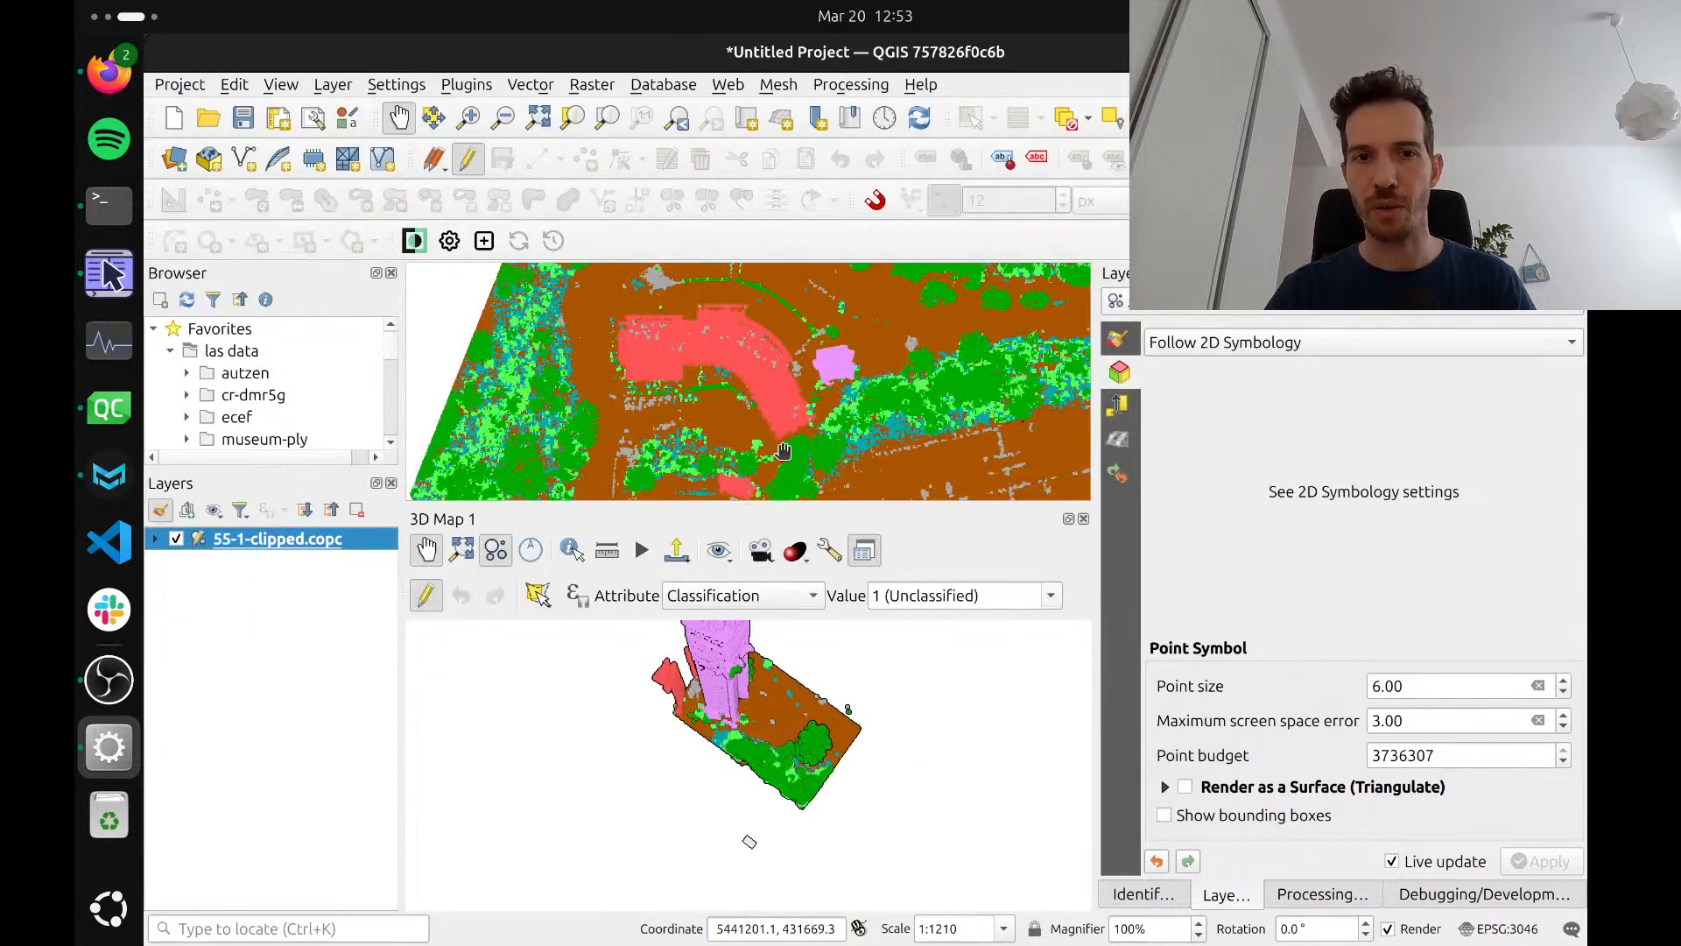
left_click_drag(745, 727, 833, 780)
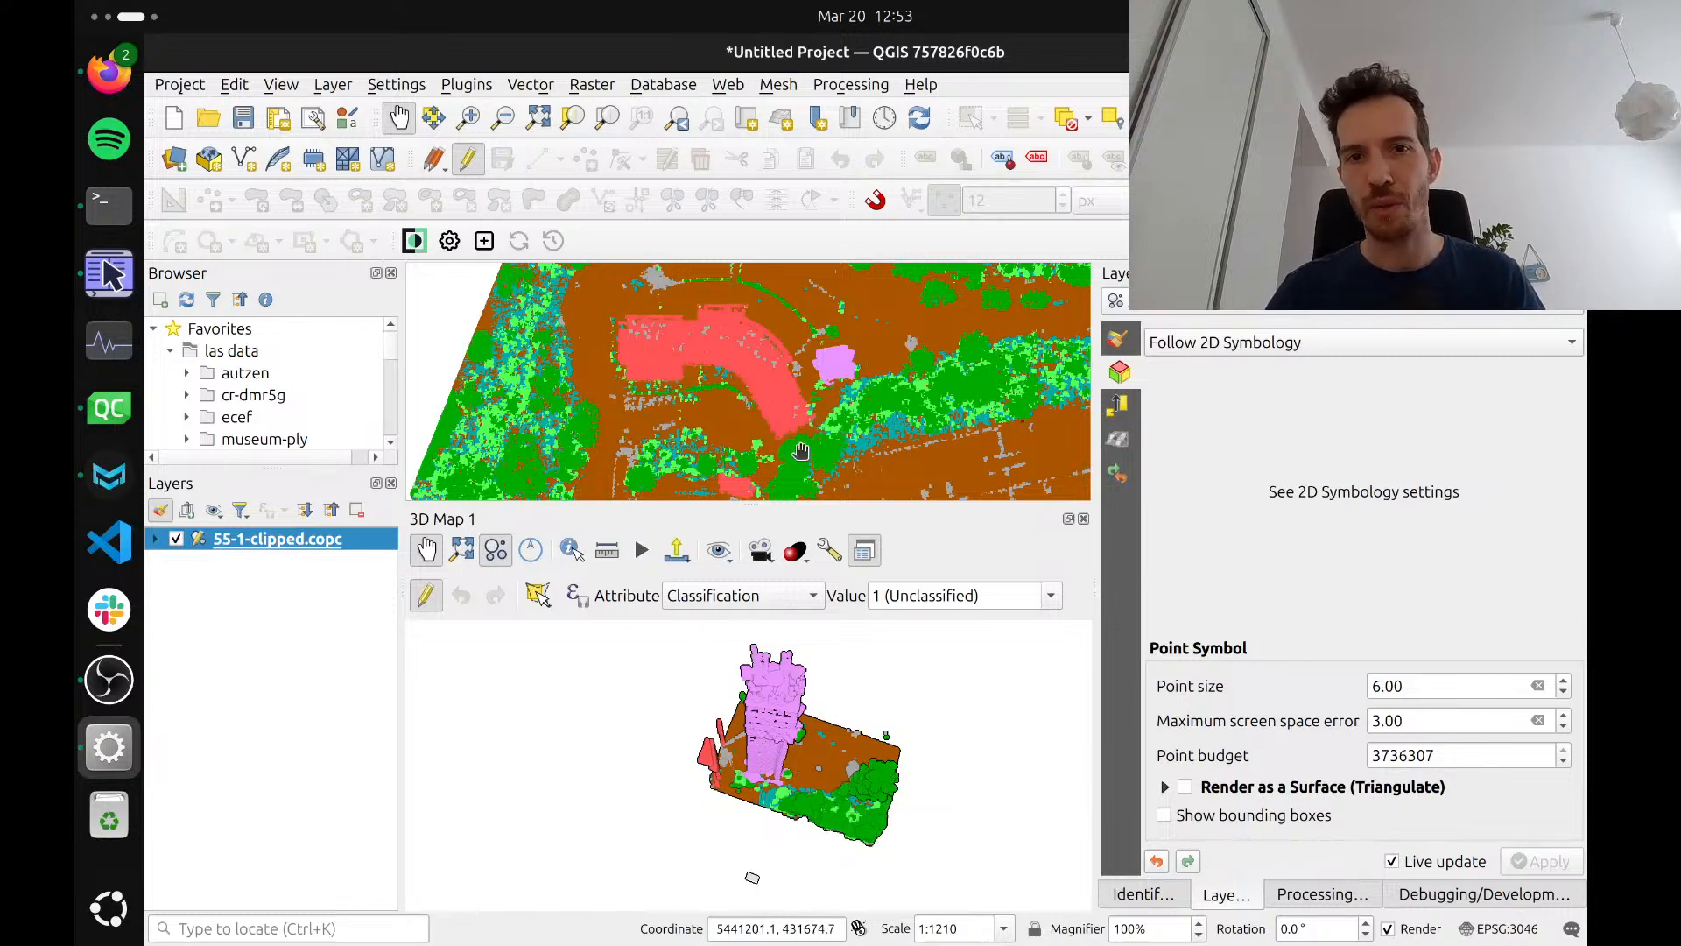
Try to start the Cross Section Tool with the buildings south of the tower in the 2D map, and quit the crash report
left_click_drag(746, 446, 767, 319)
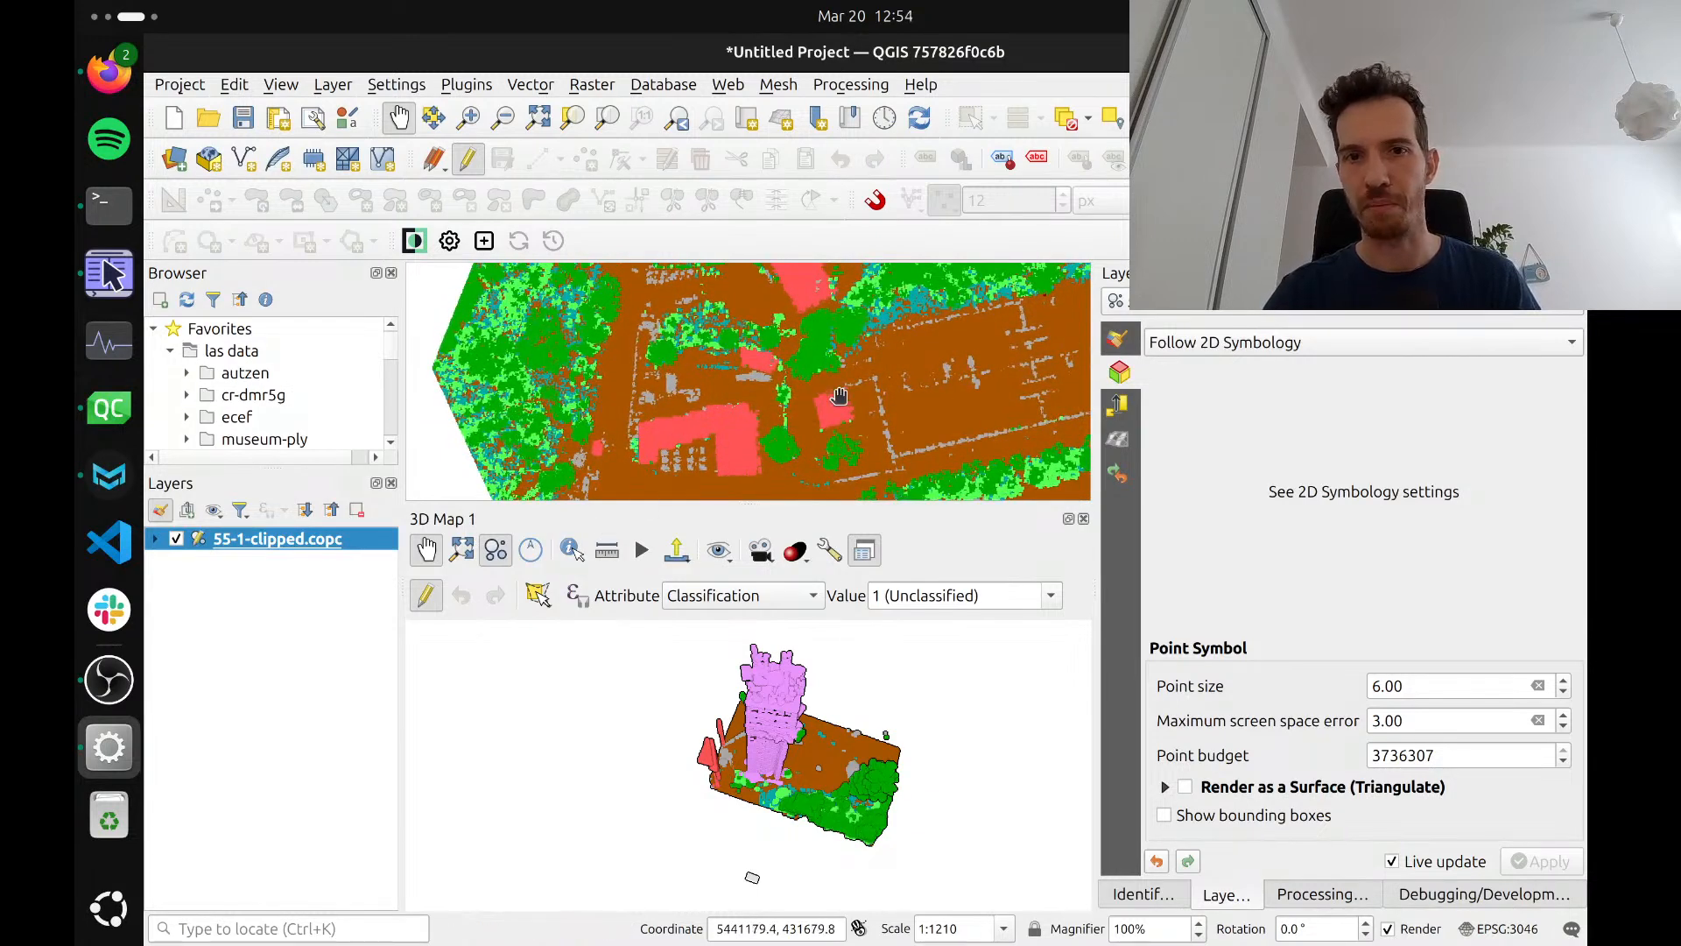
left_click_drag(839, 396, 833, 400)
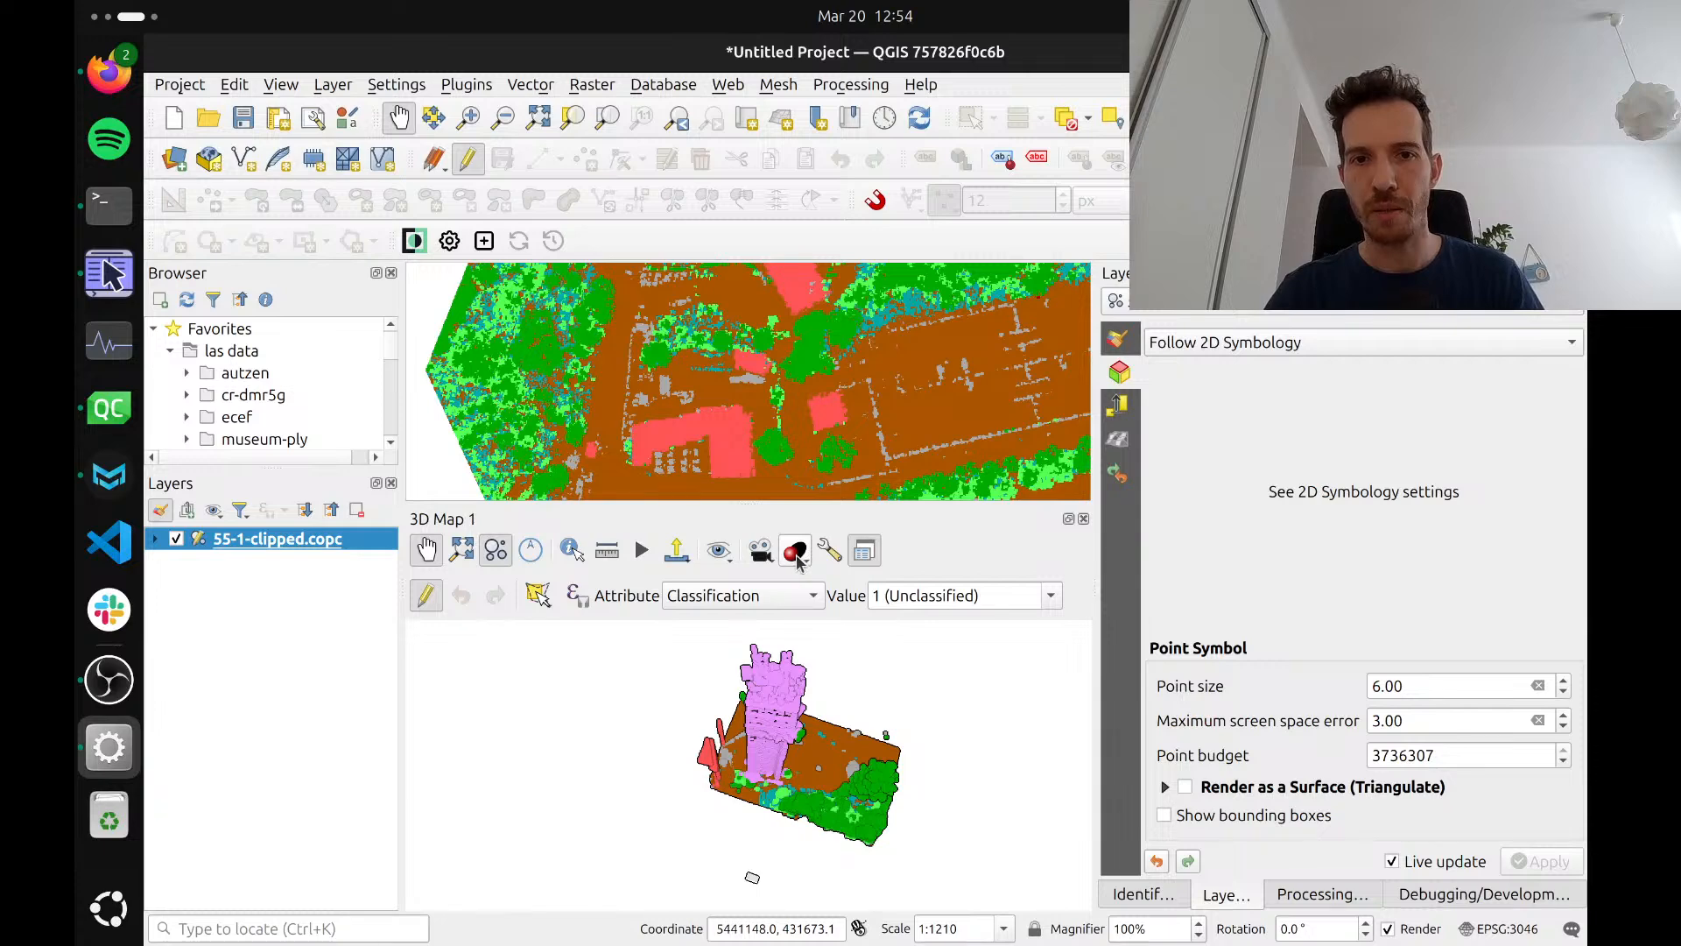
left_click(766, 551)
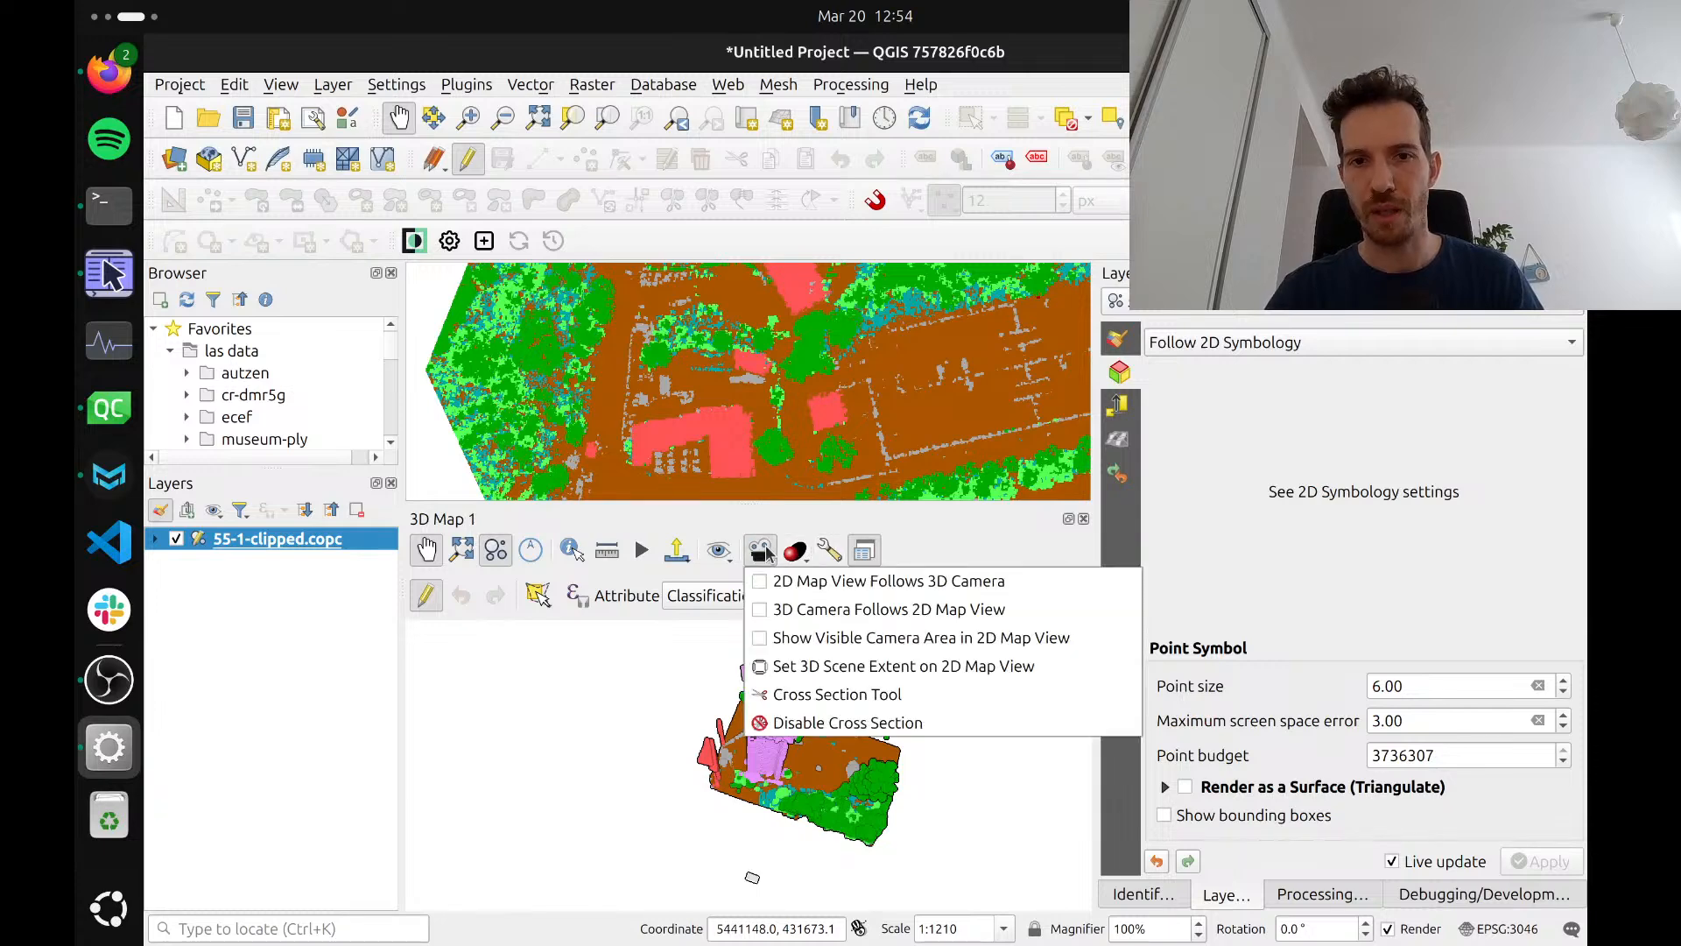
left_click(806, 696)
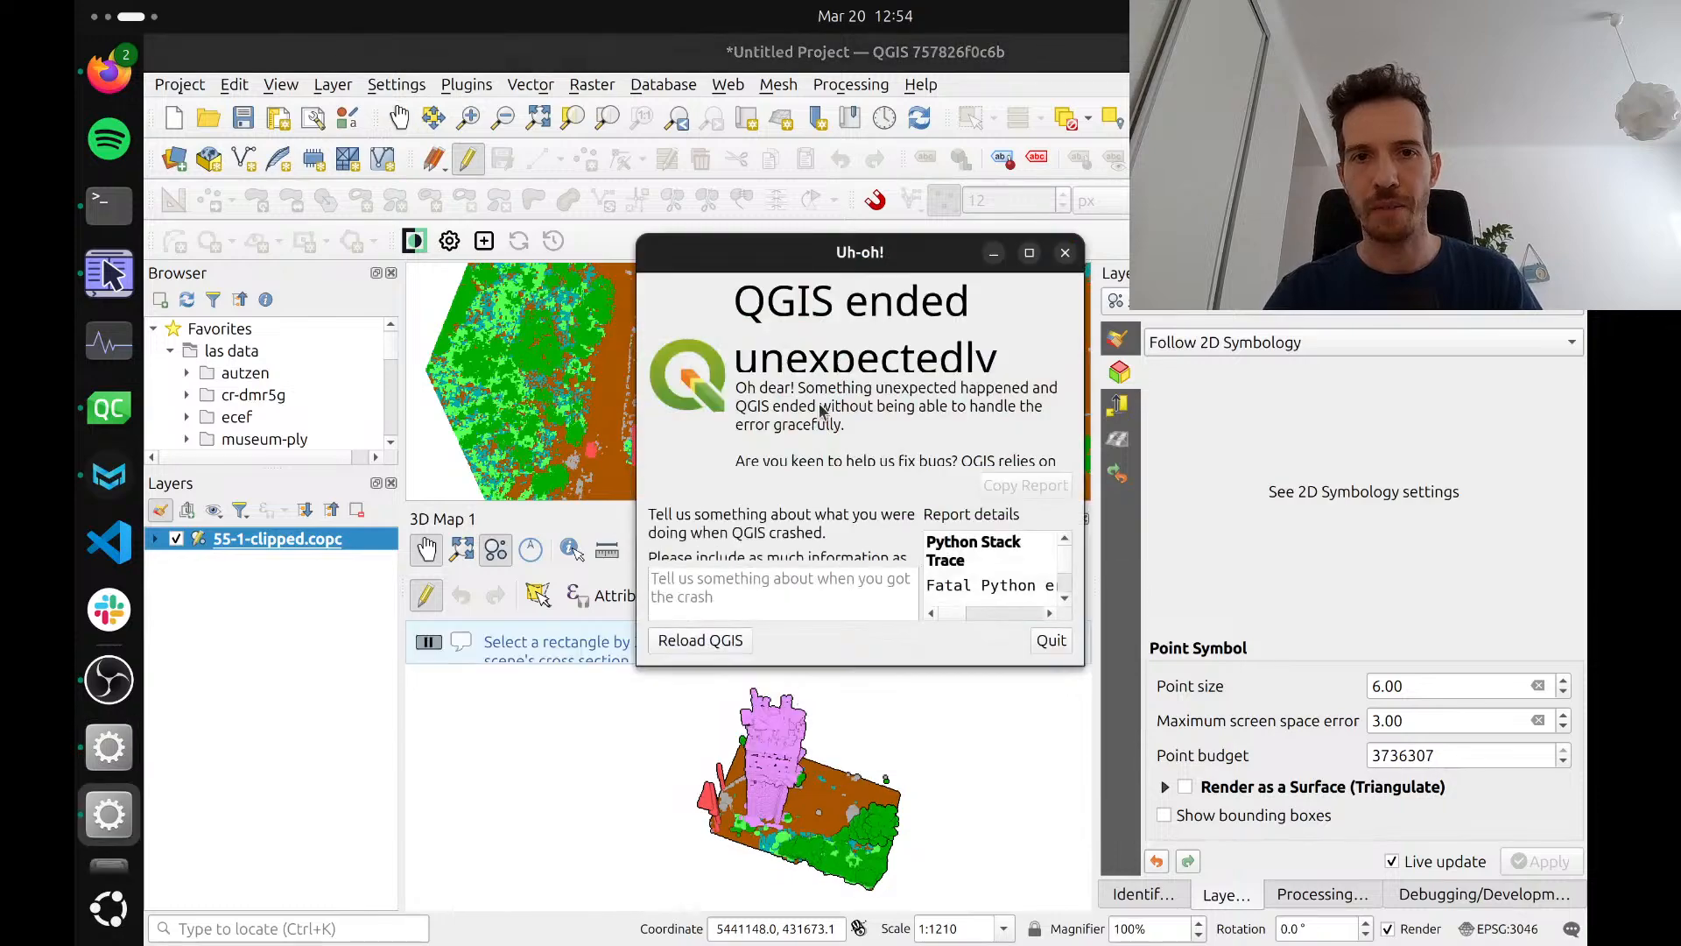
left_click(1054, 641)
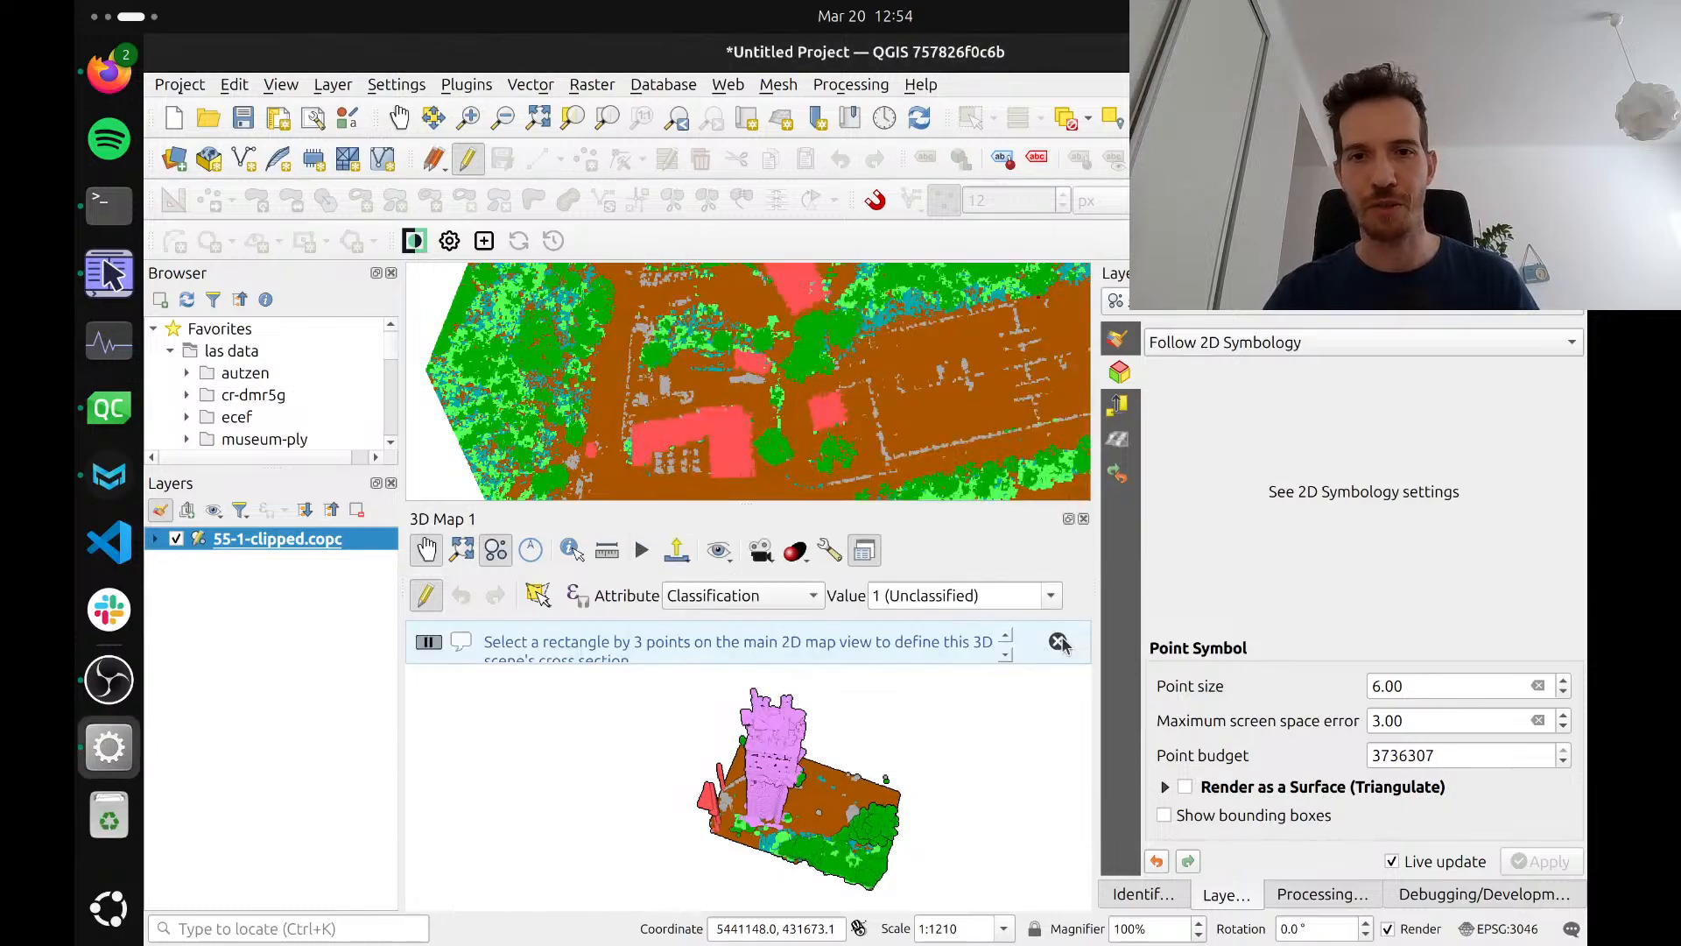
Relaunch QGIS from the terminal by rerunning the last command and open the recent project point-cloud-tatry-55-1
key("Return")
key("Return")
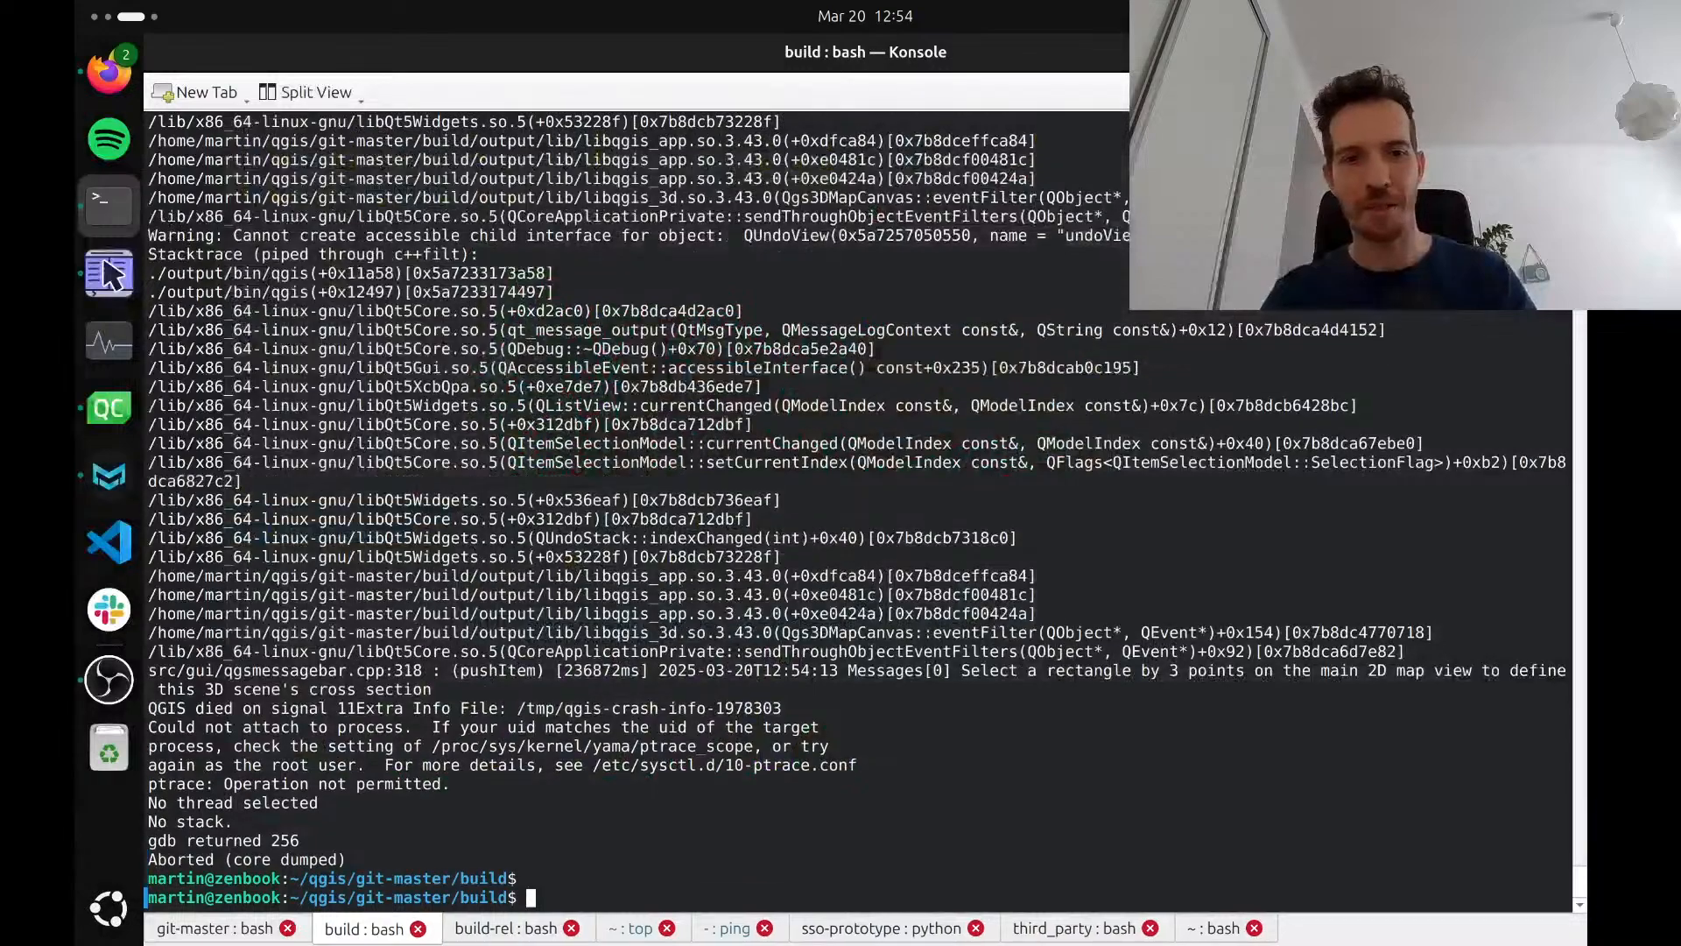
key("Up")
key("Return")
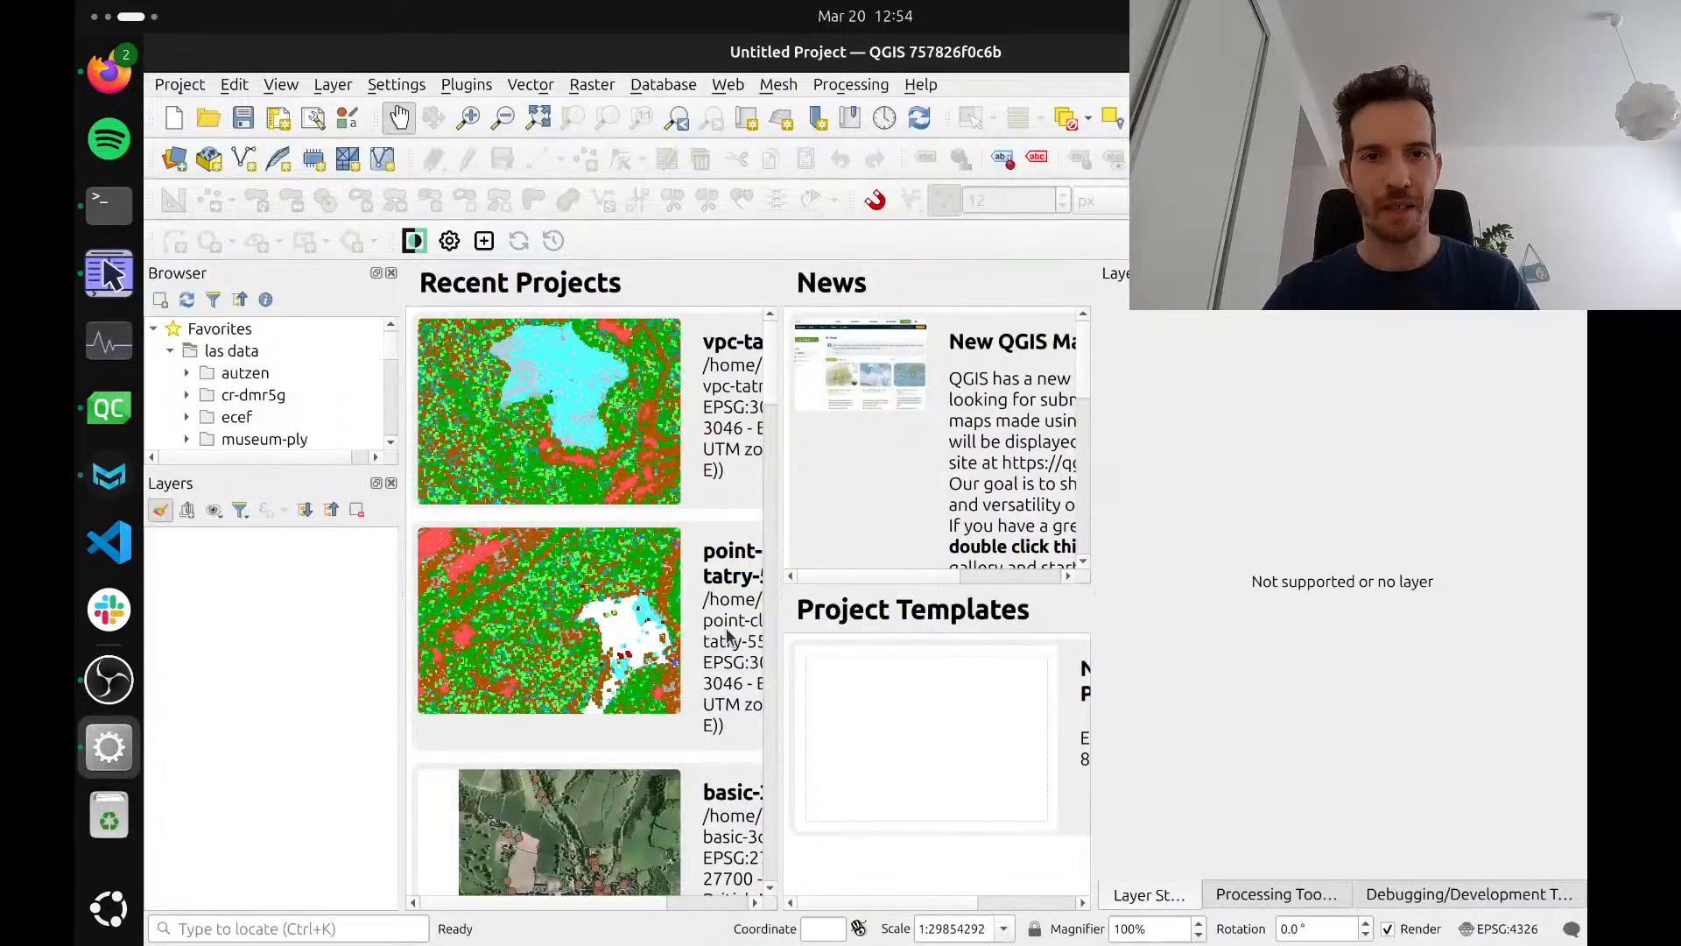
left_click(726, 635)
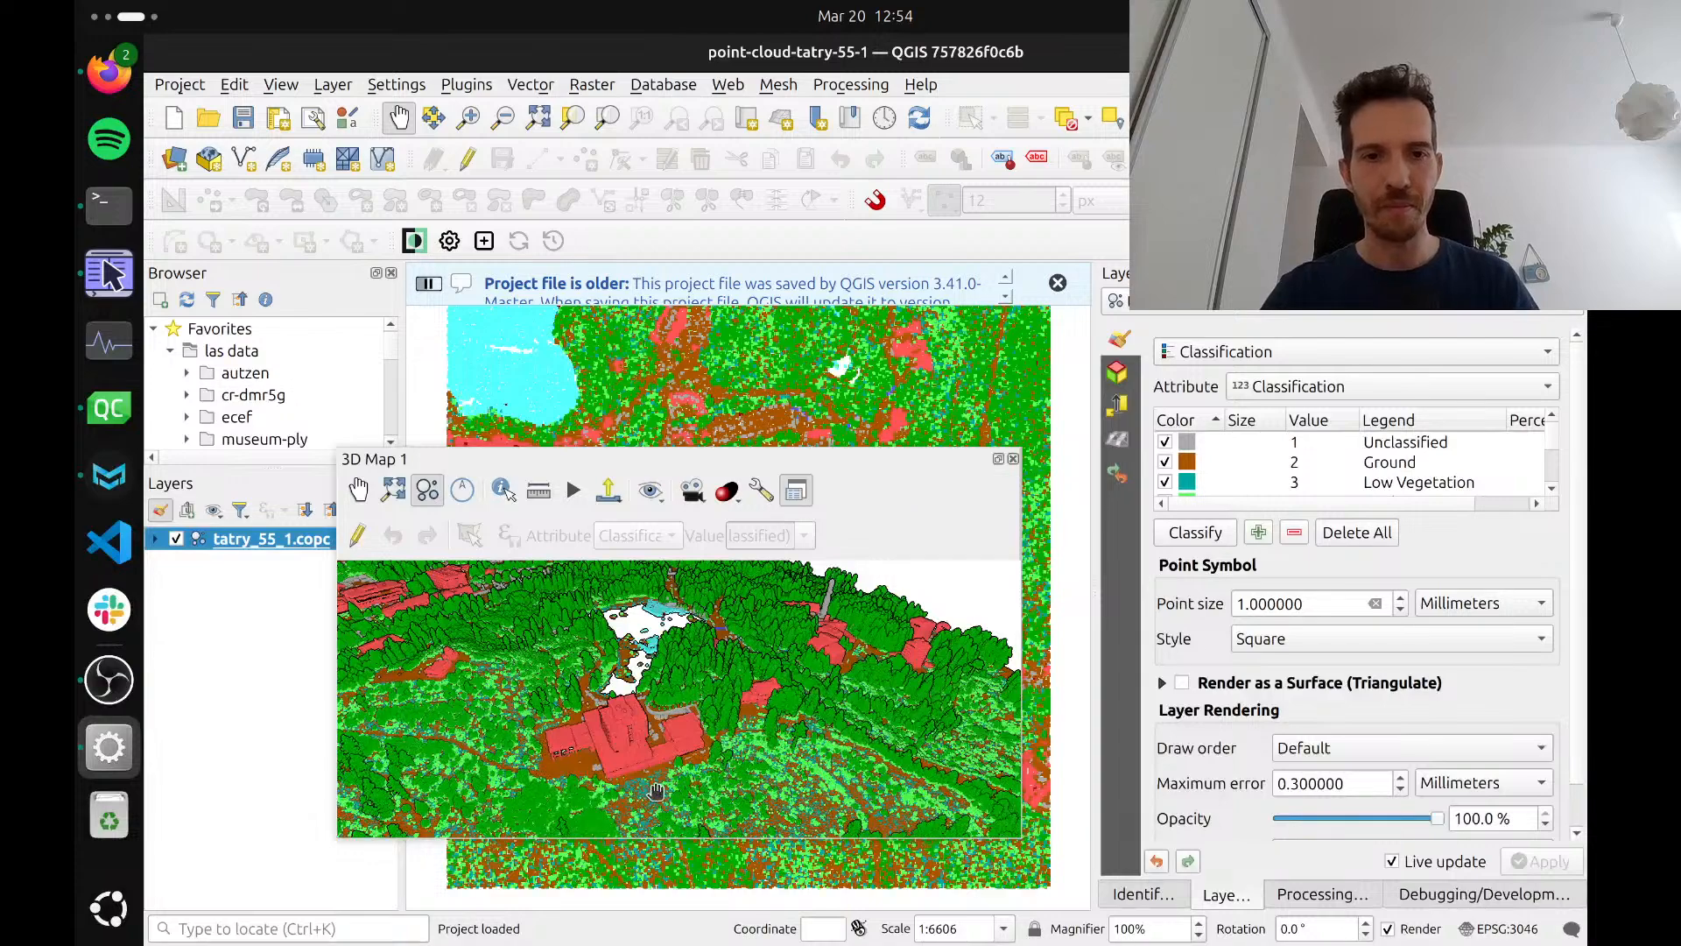
Undock the 3D map into its own maximized window and bring the large building beside the white data gap into close view
scroll(657, 758, "down", 5)
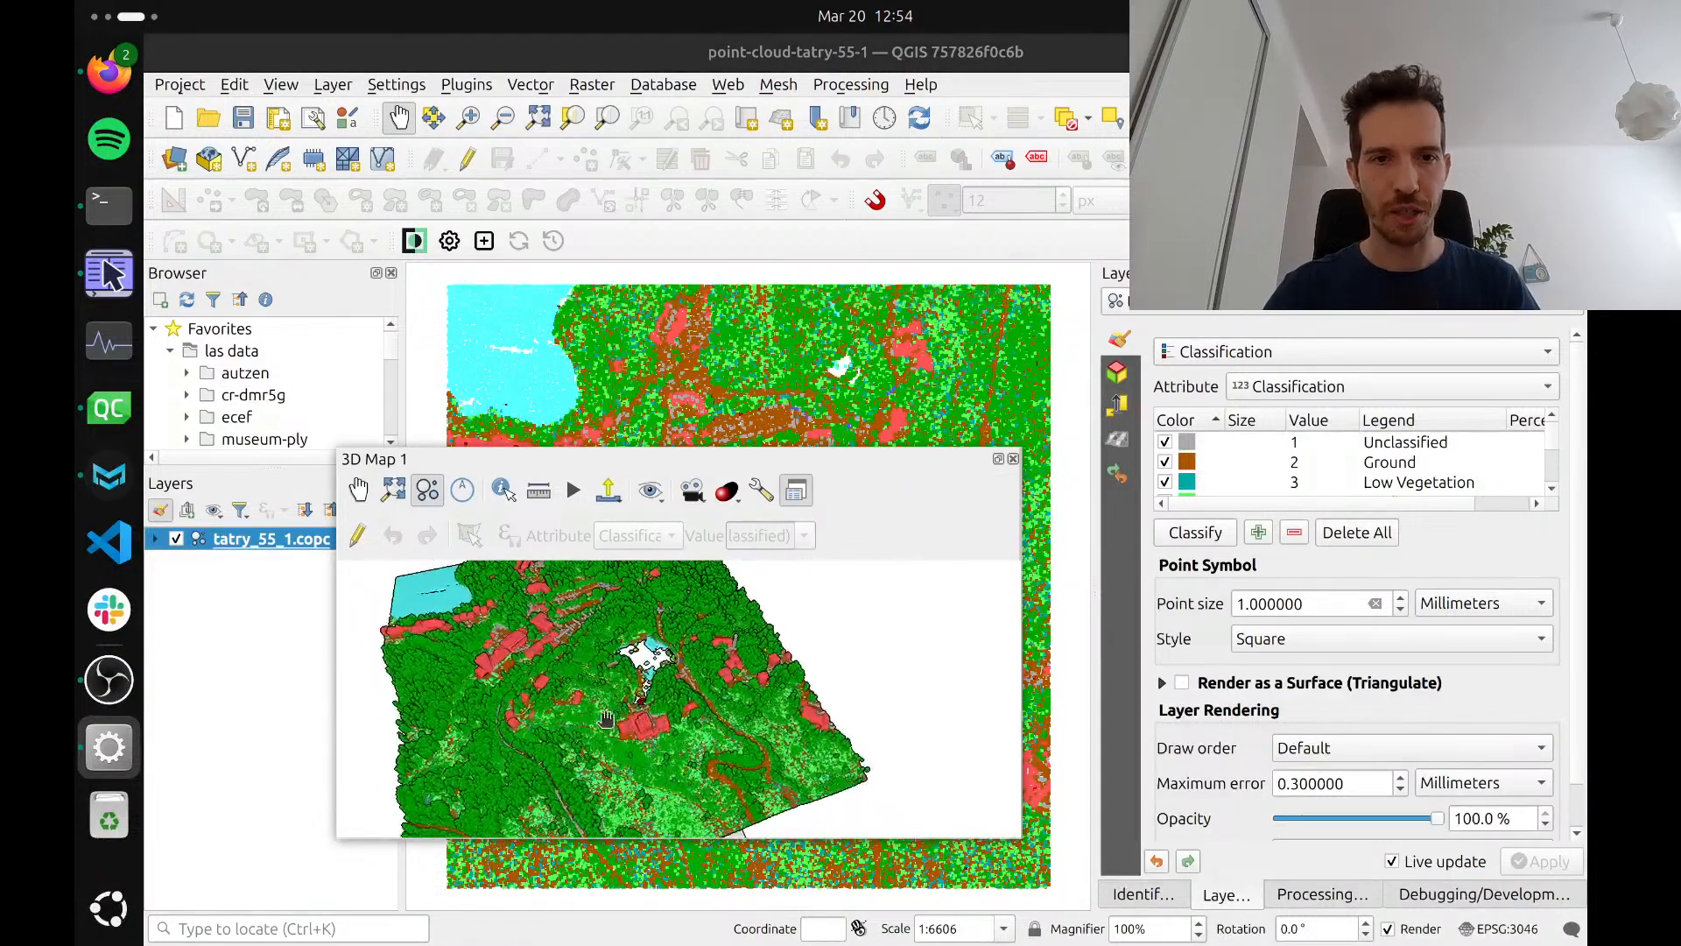
left_click_drag(647, 719, 723, 691)
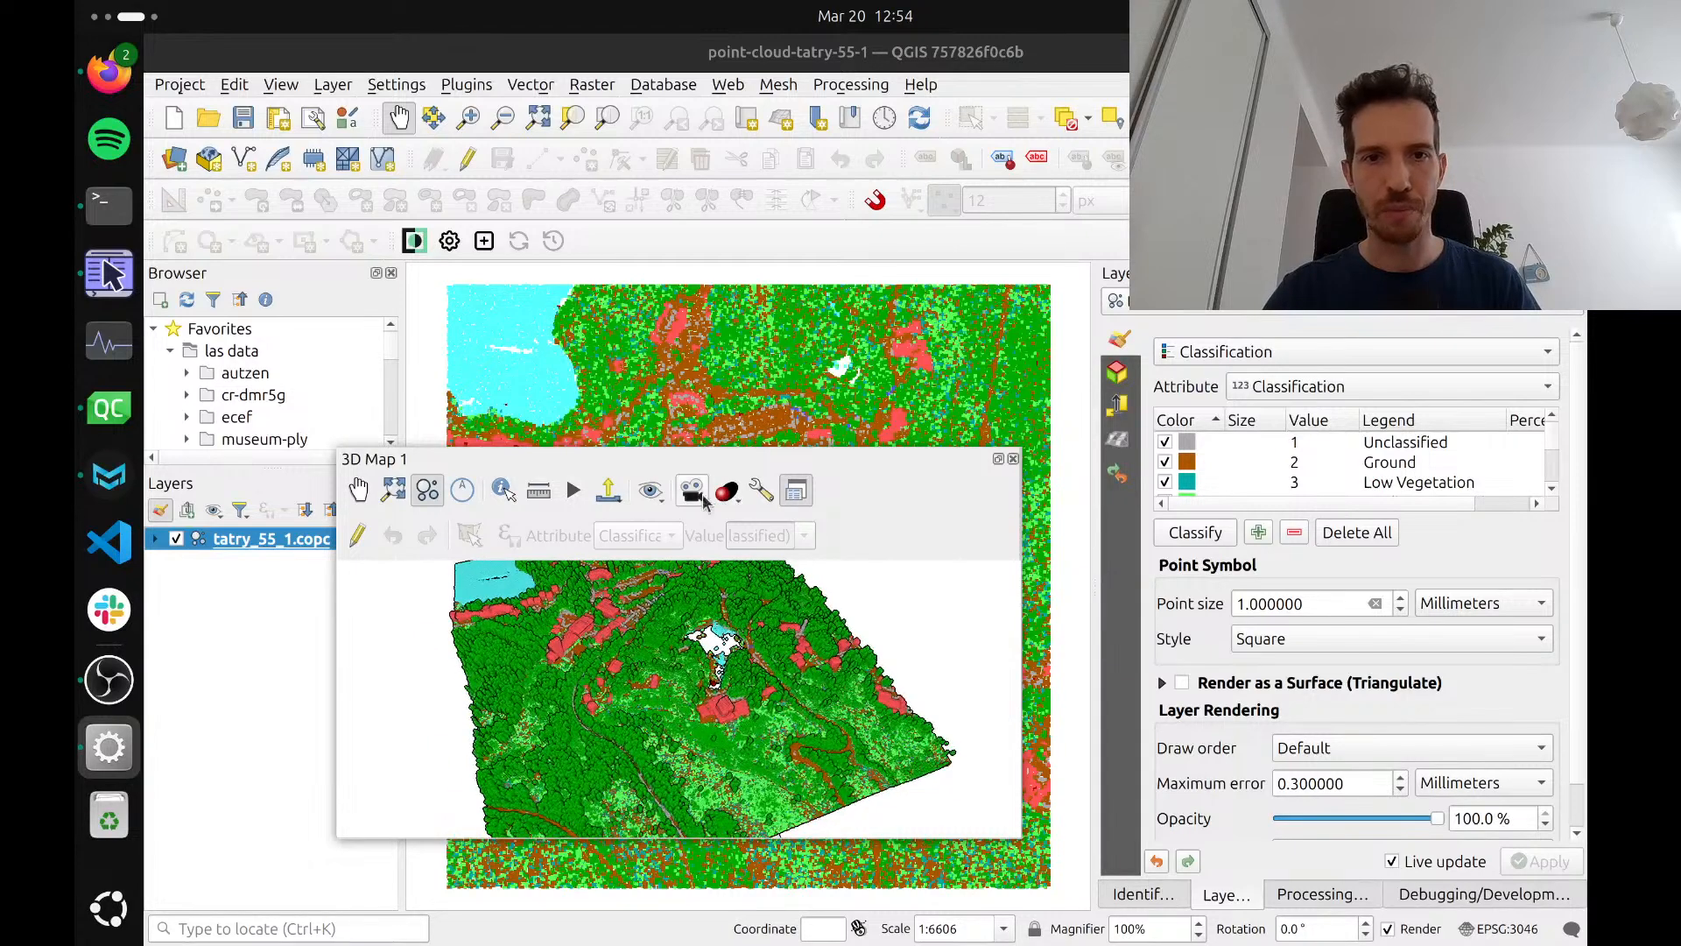
left_click(761, 492)
key("Escape")
left_click(796, 491)
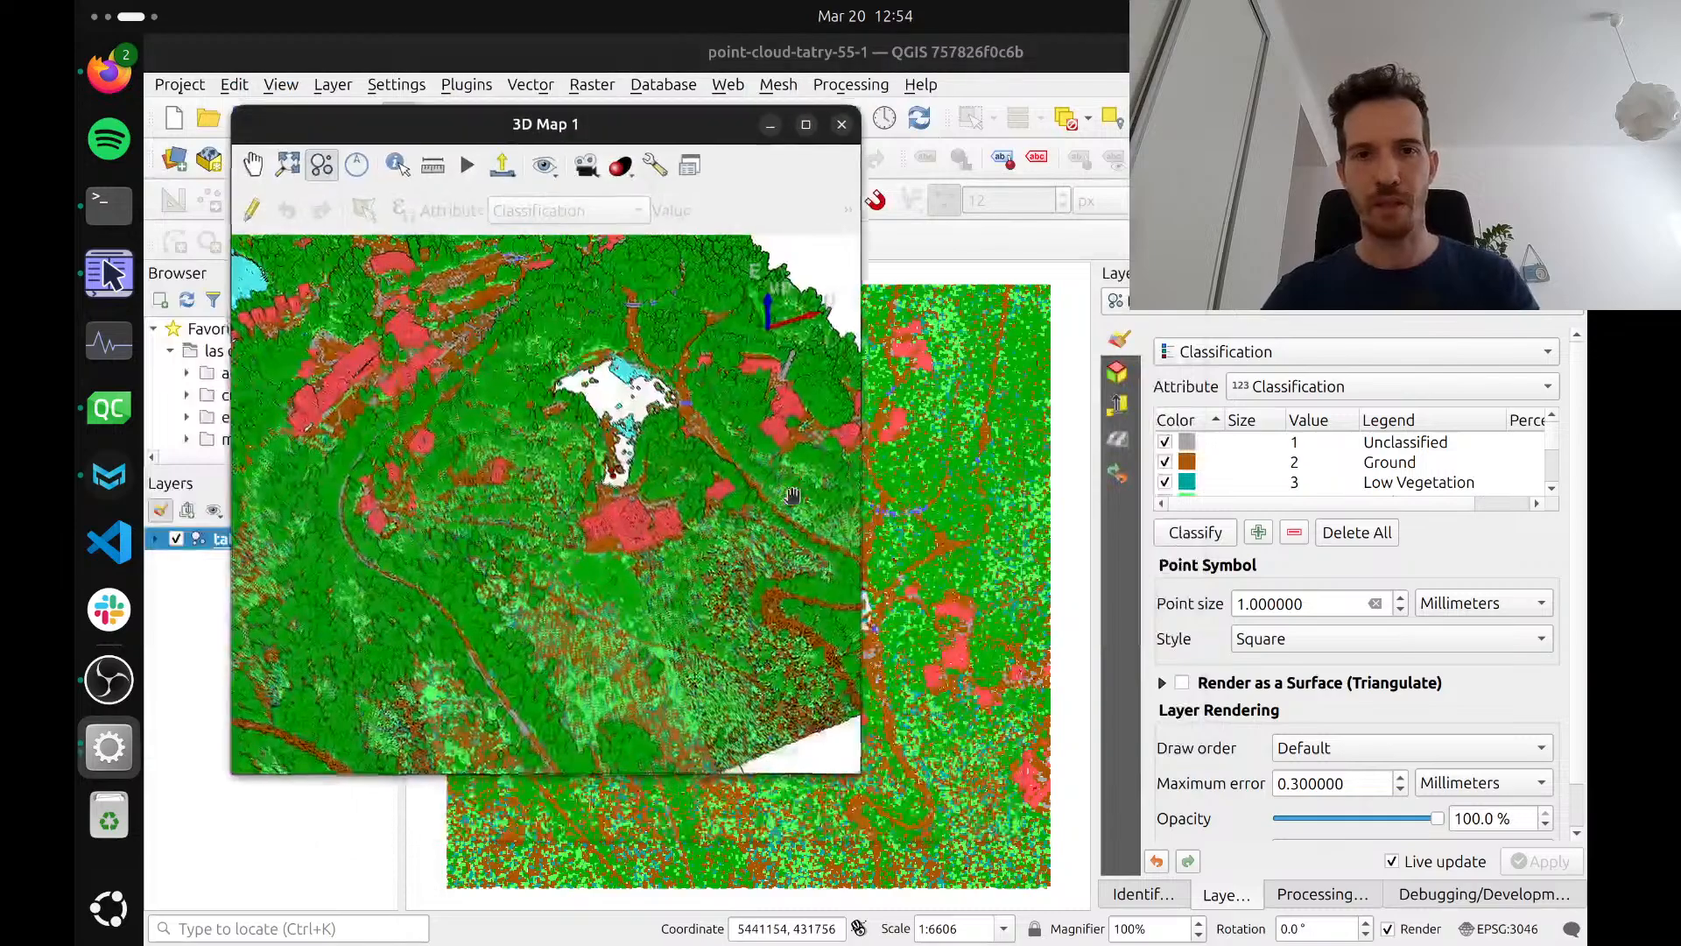
left_click(807, 124)
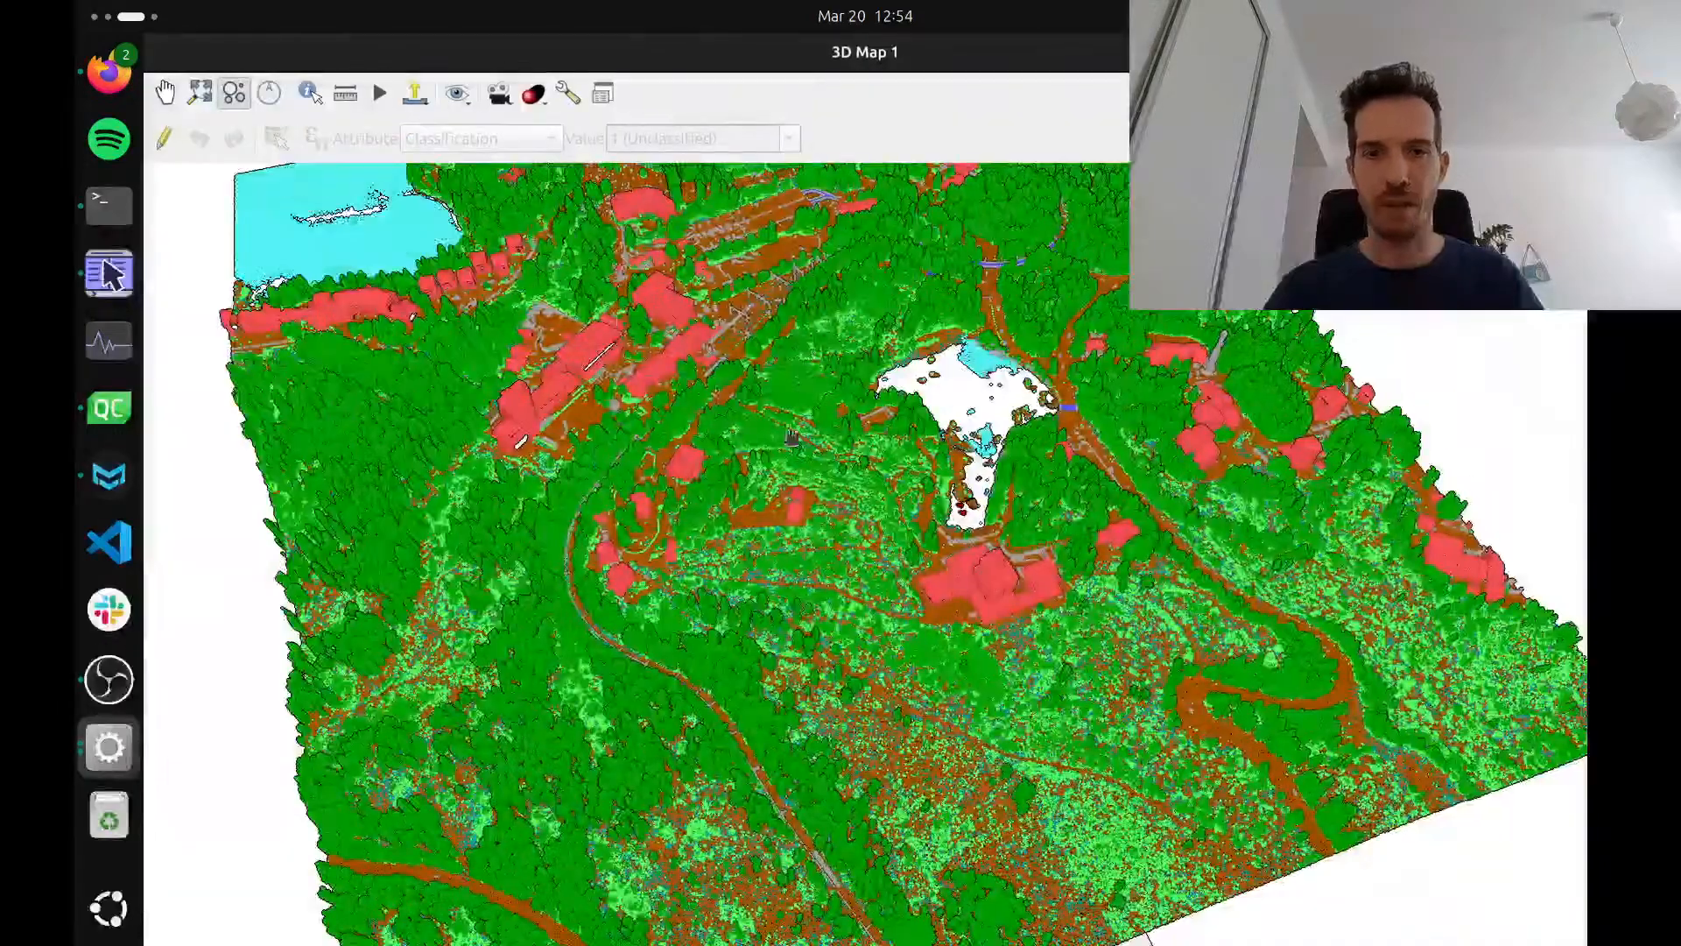
scroll(941, 556, "up", 5)
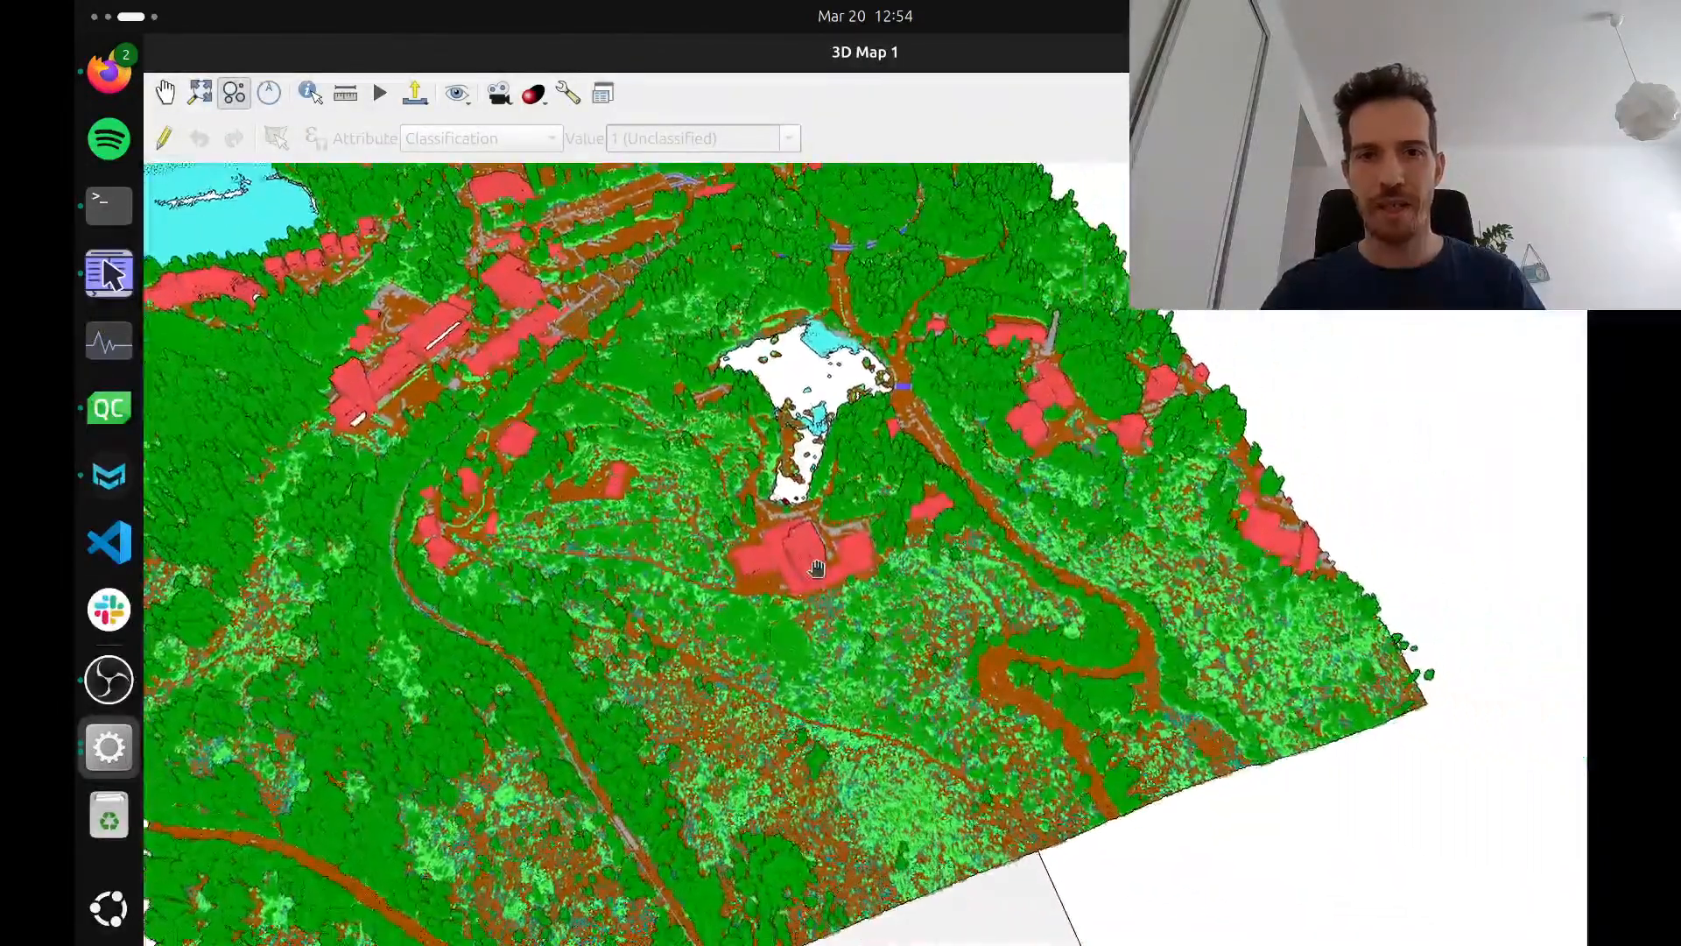
scroll(810, 569, "up", 3)
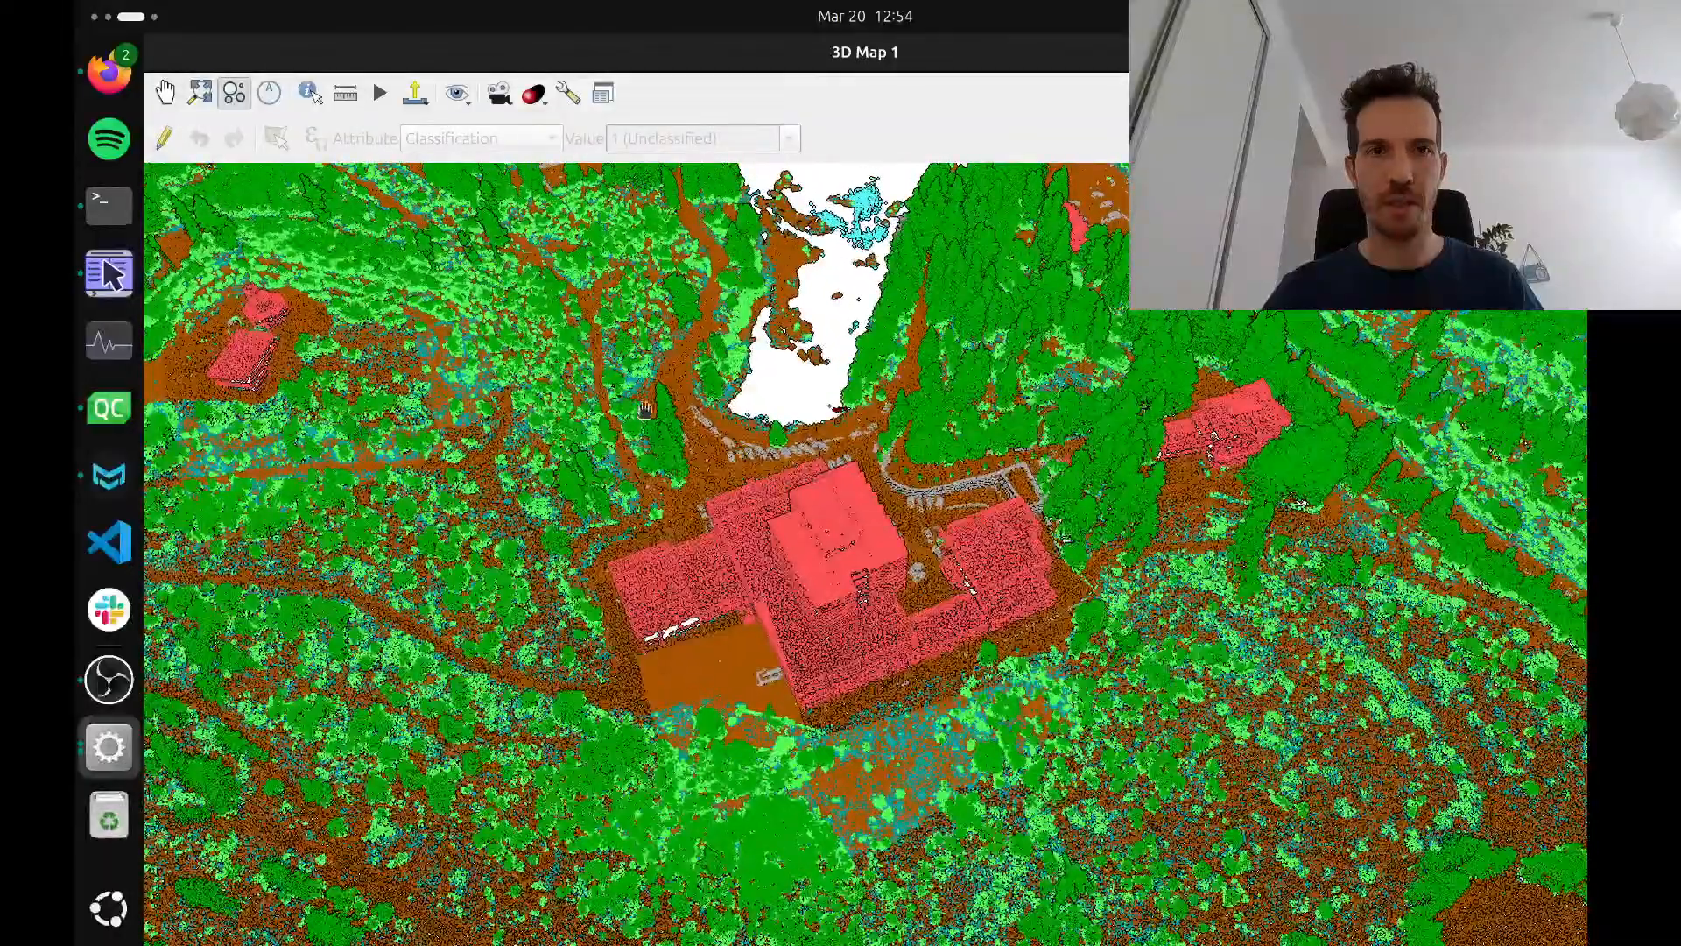
Use the Cross Section Tool on the 2D map to cut a lengthwise strip through the large building's upper wing beside the white gap
left_click(501, 95)
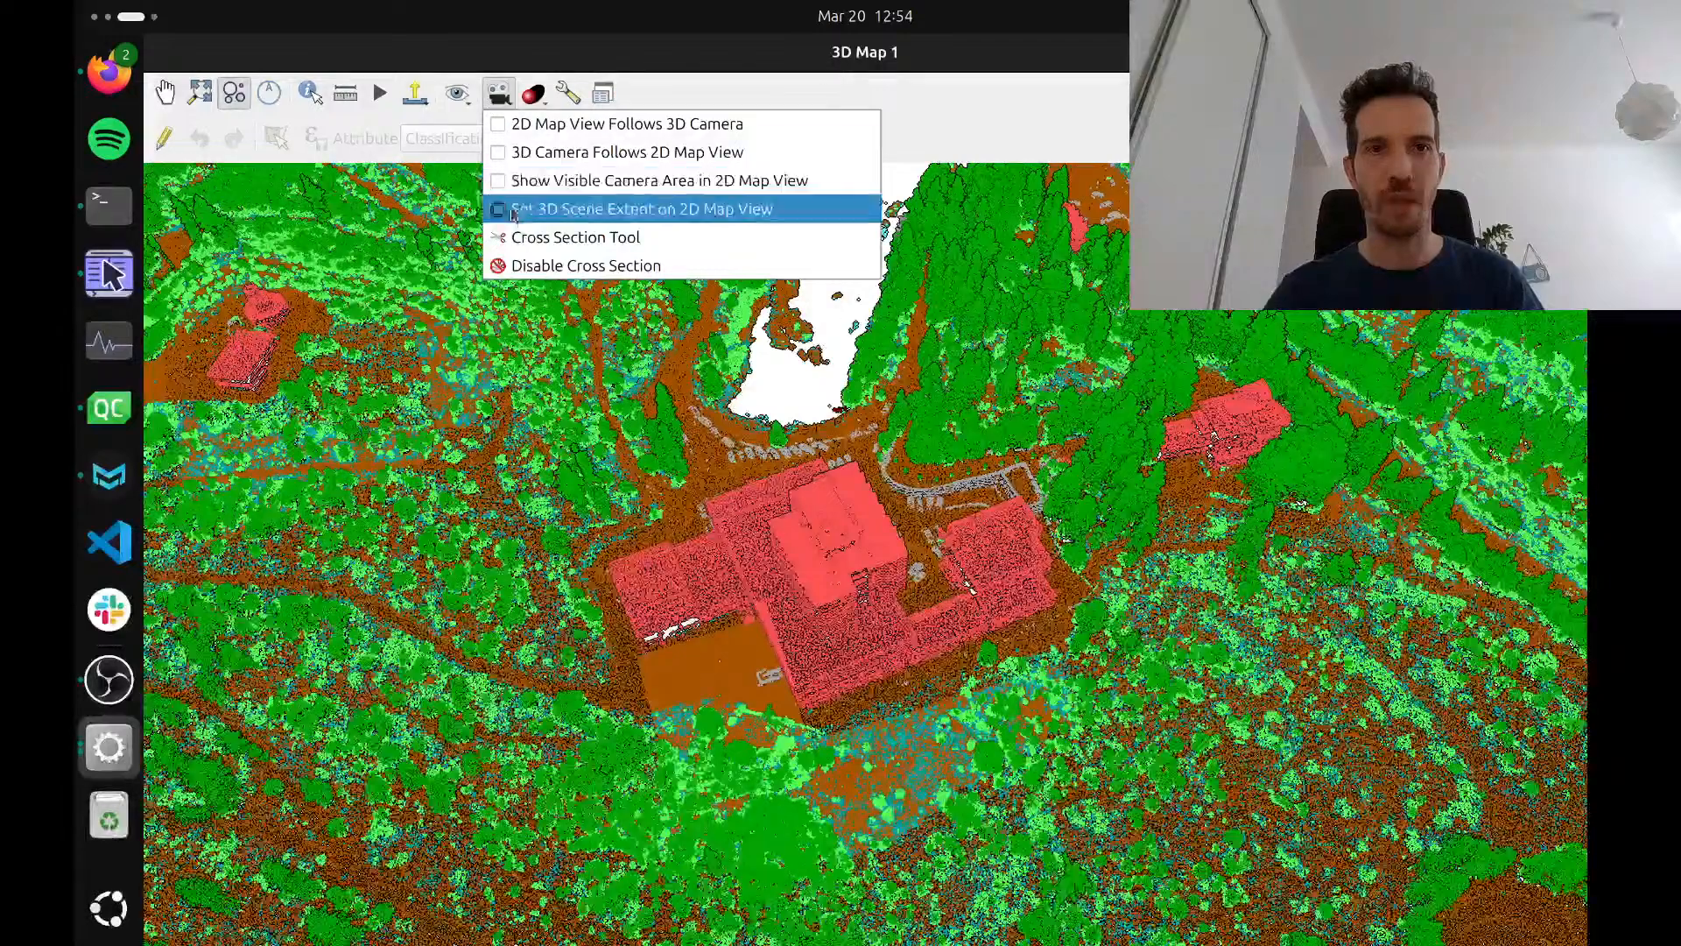
left_click(541, 239)
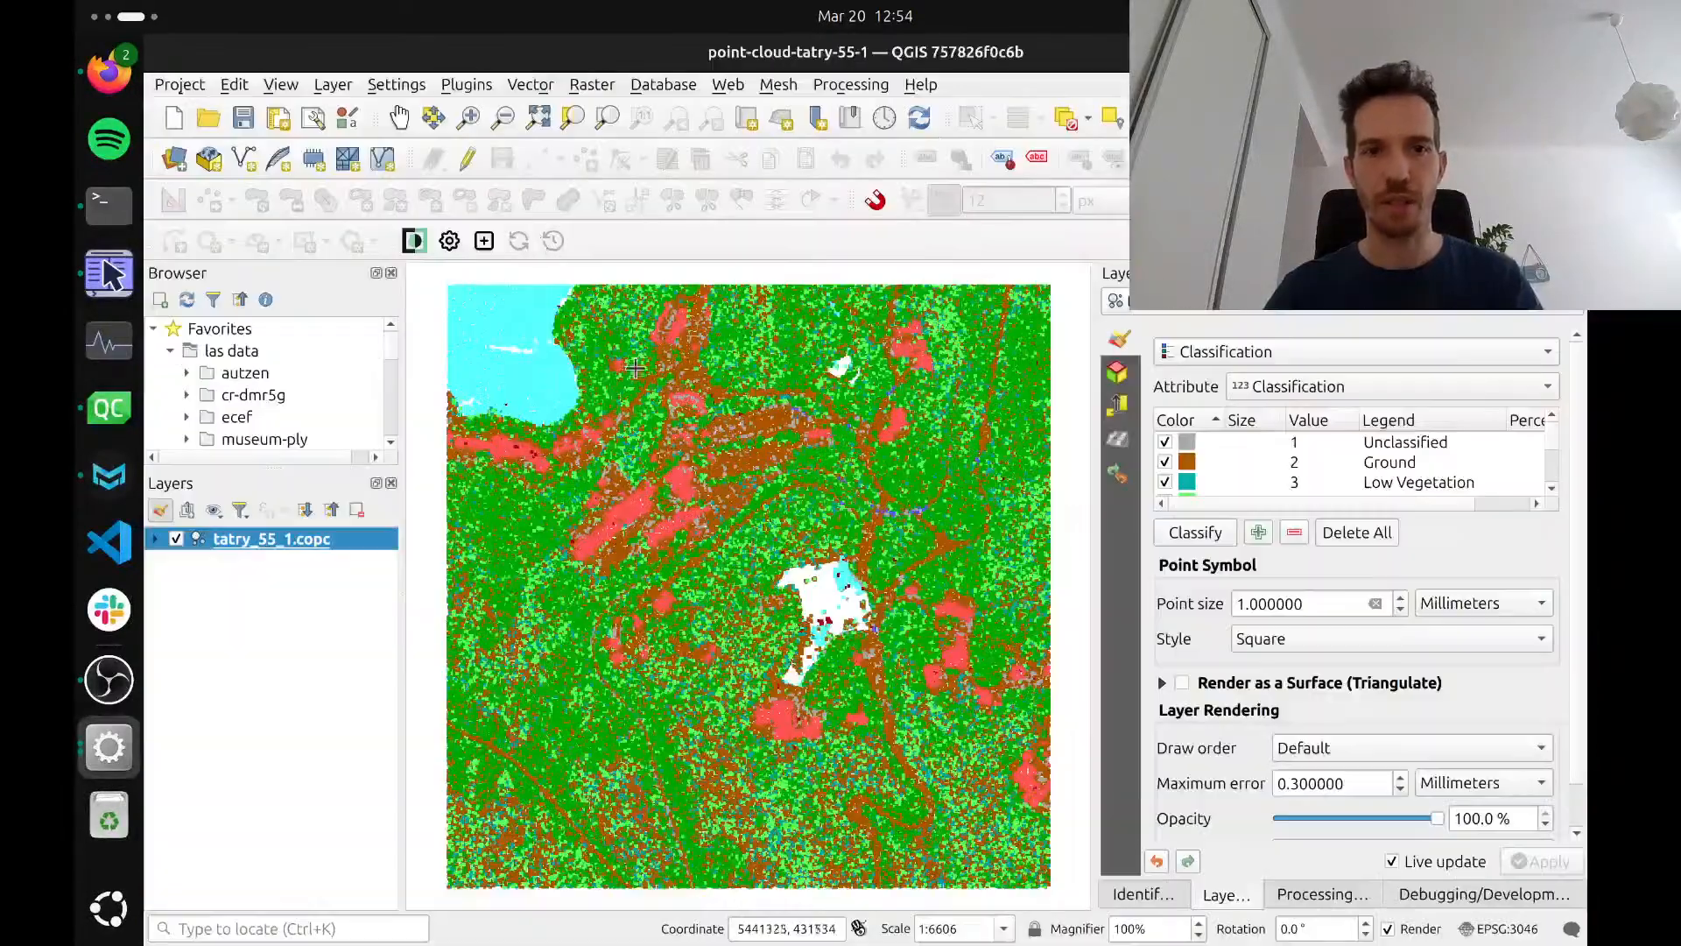
scroll(741, 725, "up", 3)
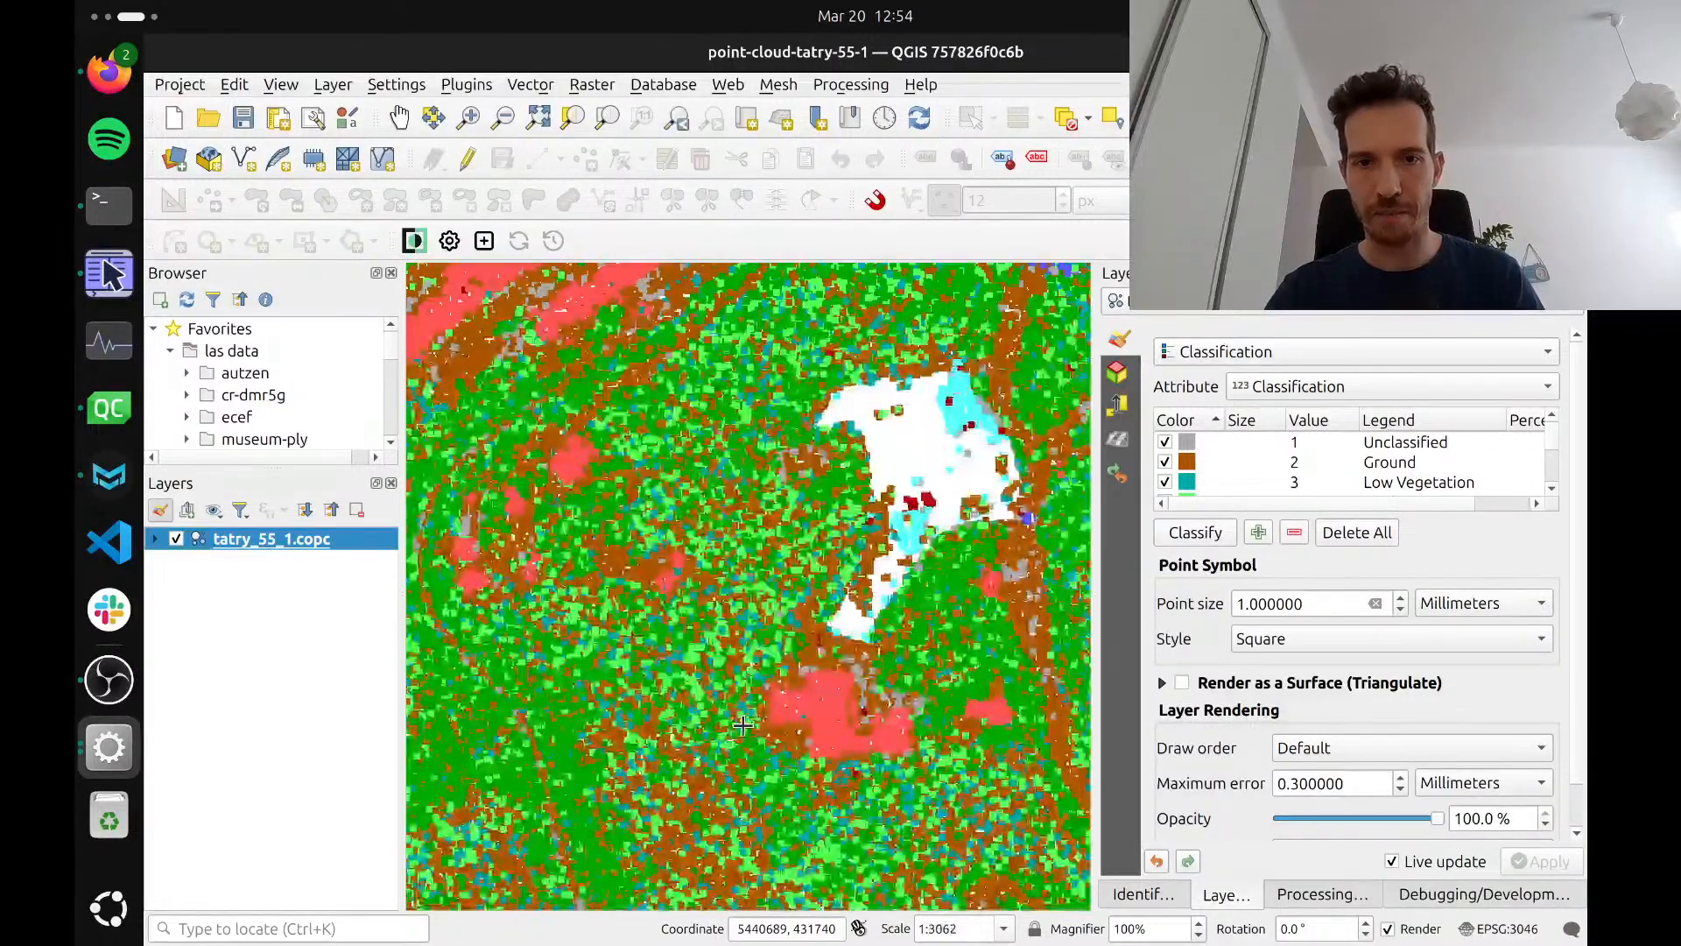
scroll(840, 714, "up", 2)
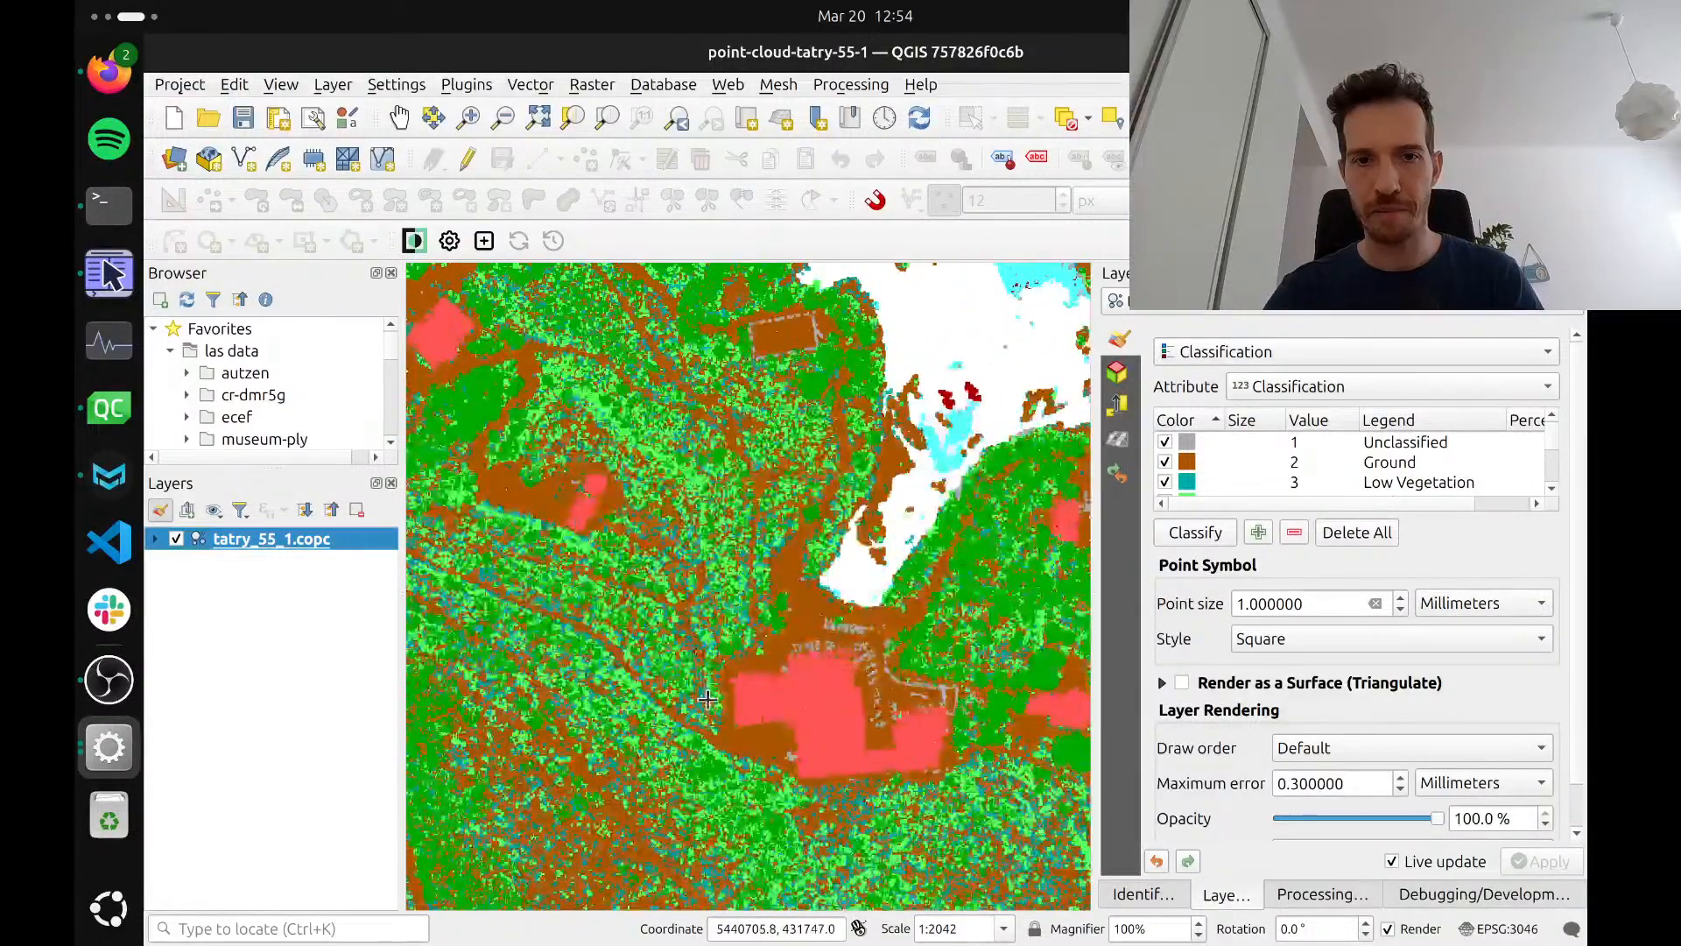
left_click(886, 686)
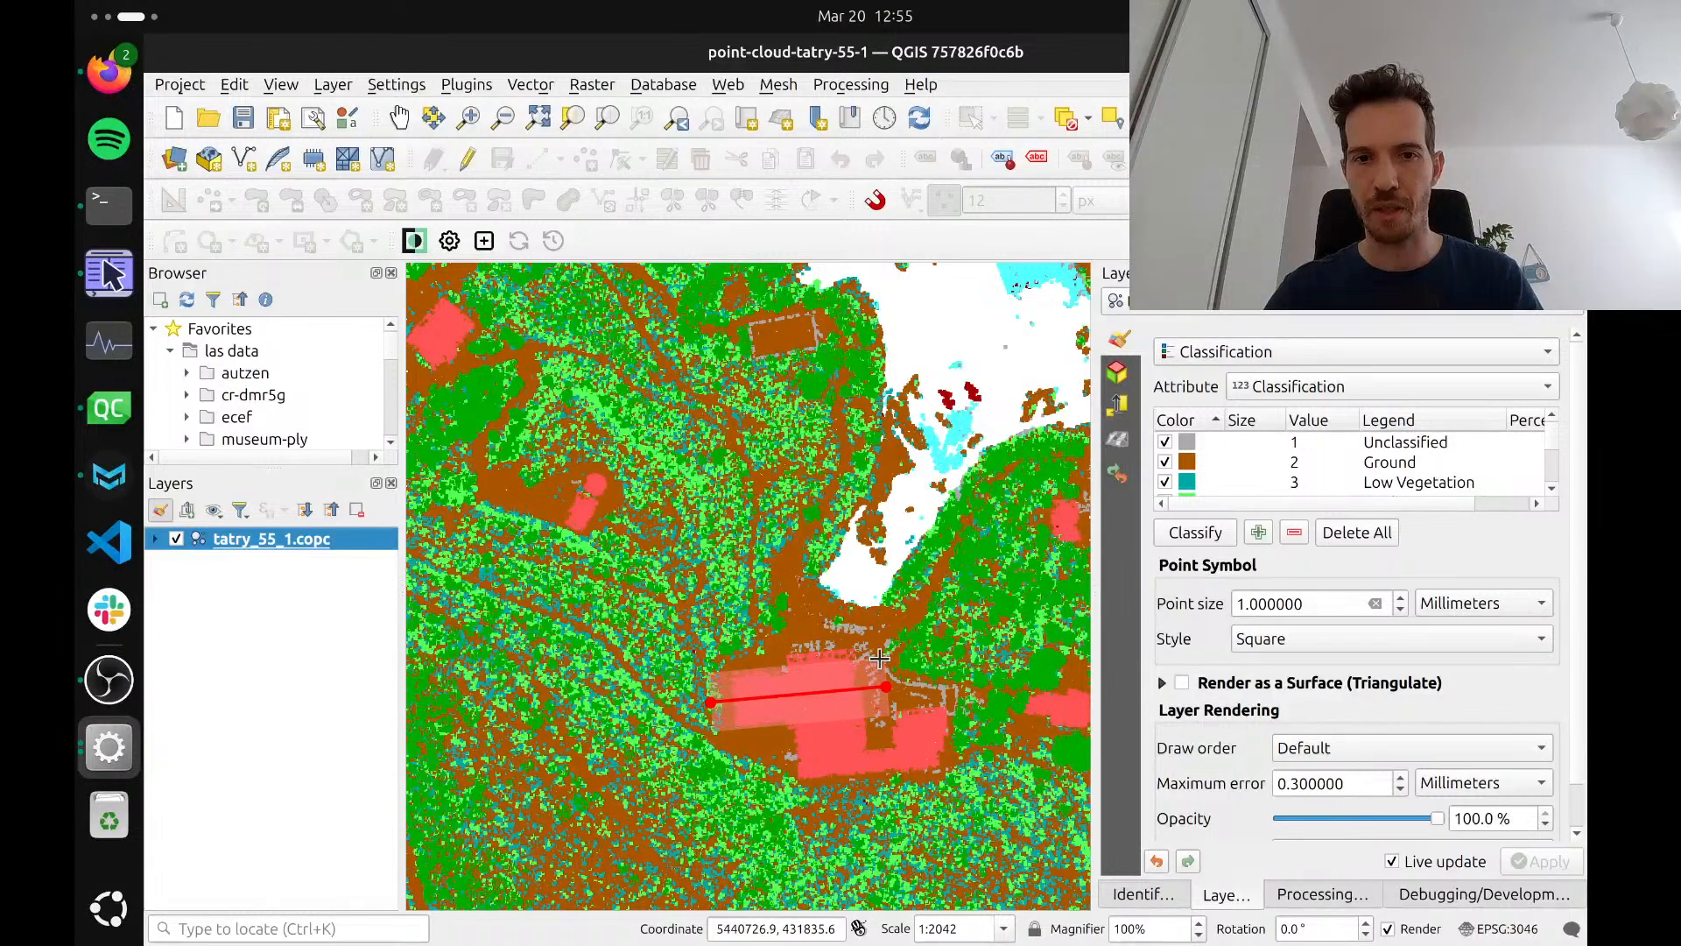
left_click(879, 659)
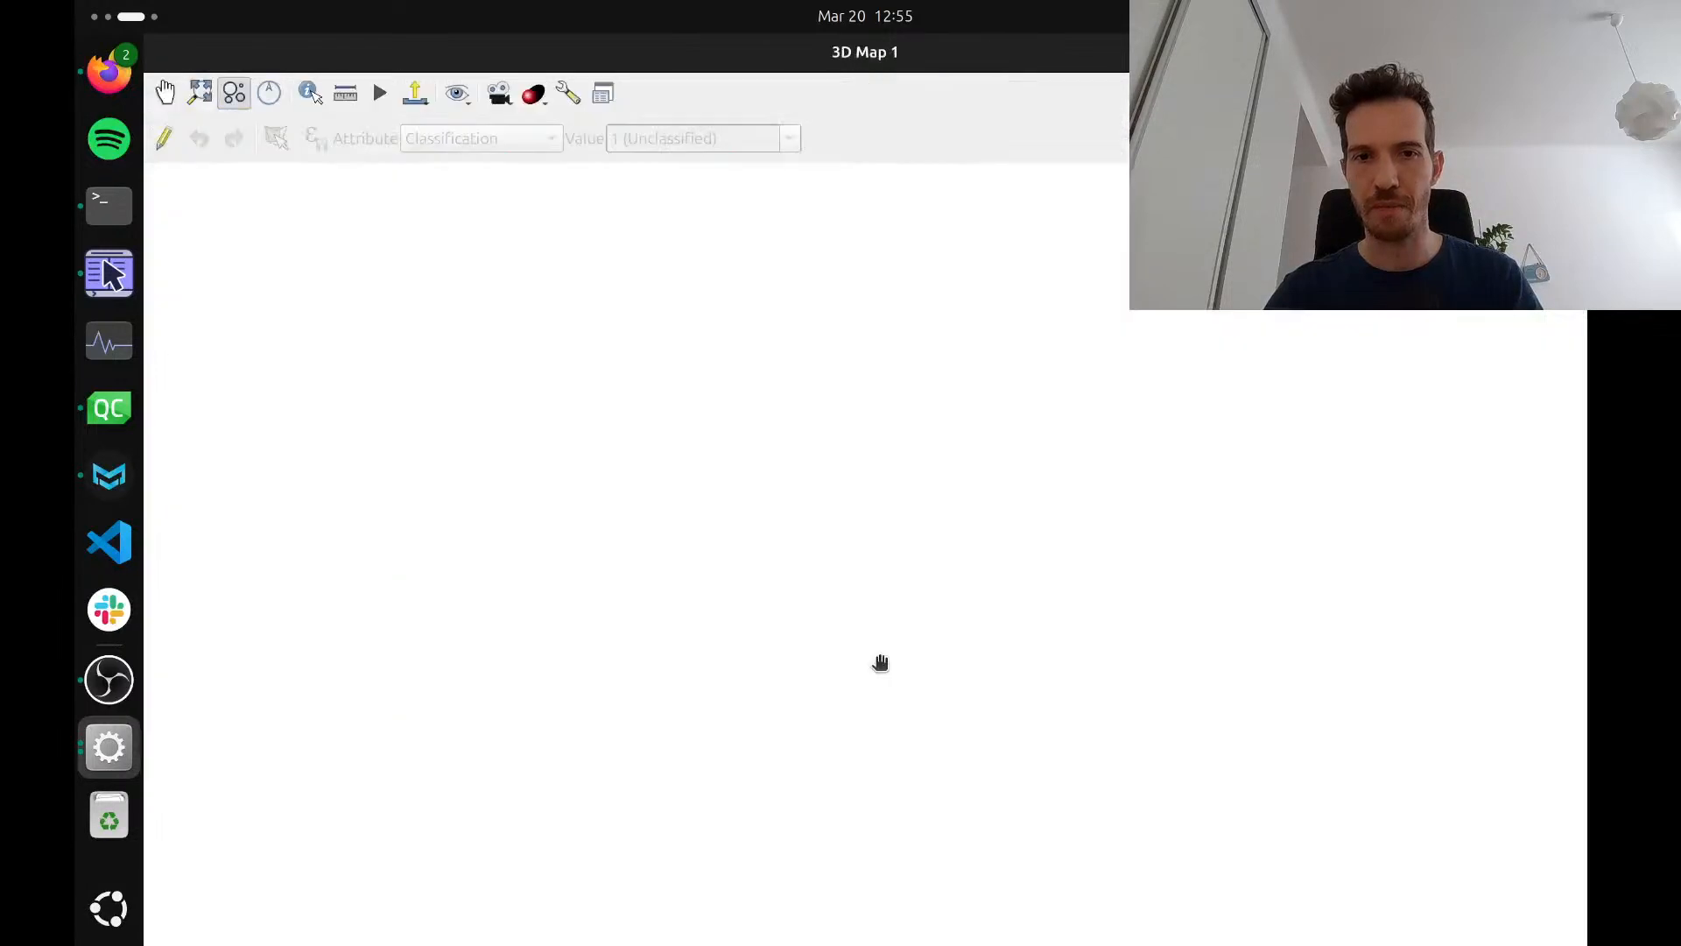
Examine the large building's cross section in the 3D map from above and from the side, including the tower and the low wing
left_click(200, 103)
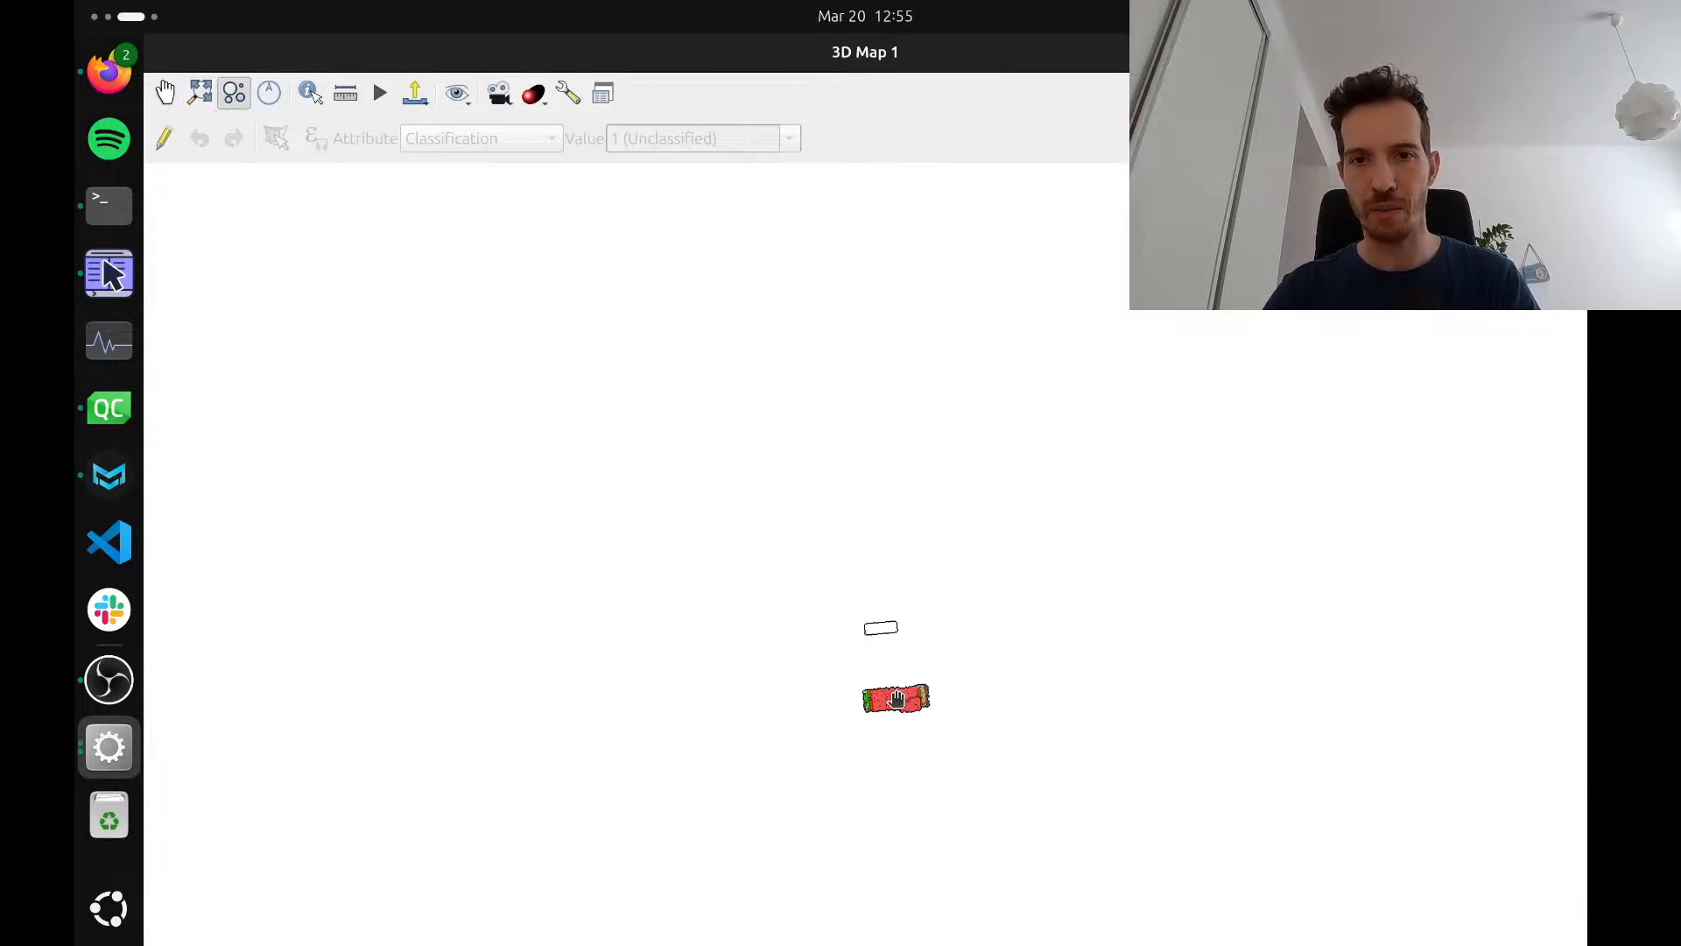
scroll(896, 699, "up", 5)
left_click_drag(898, 749, 908, 844)
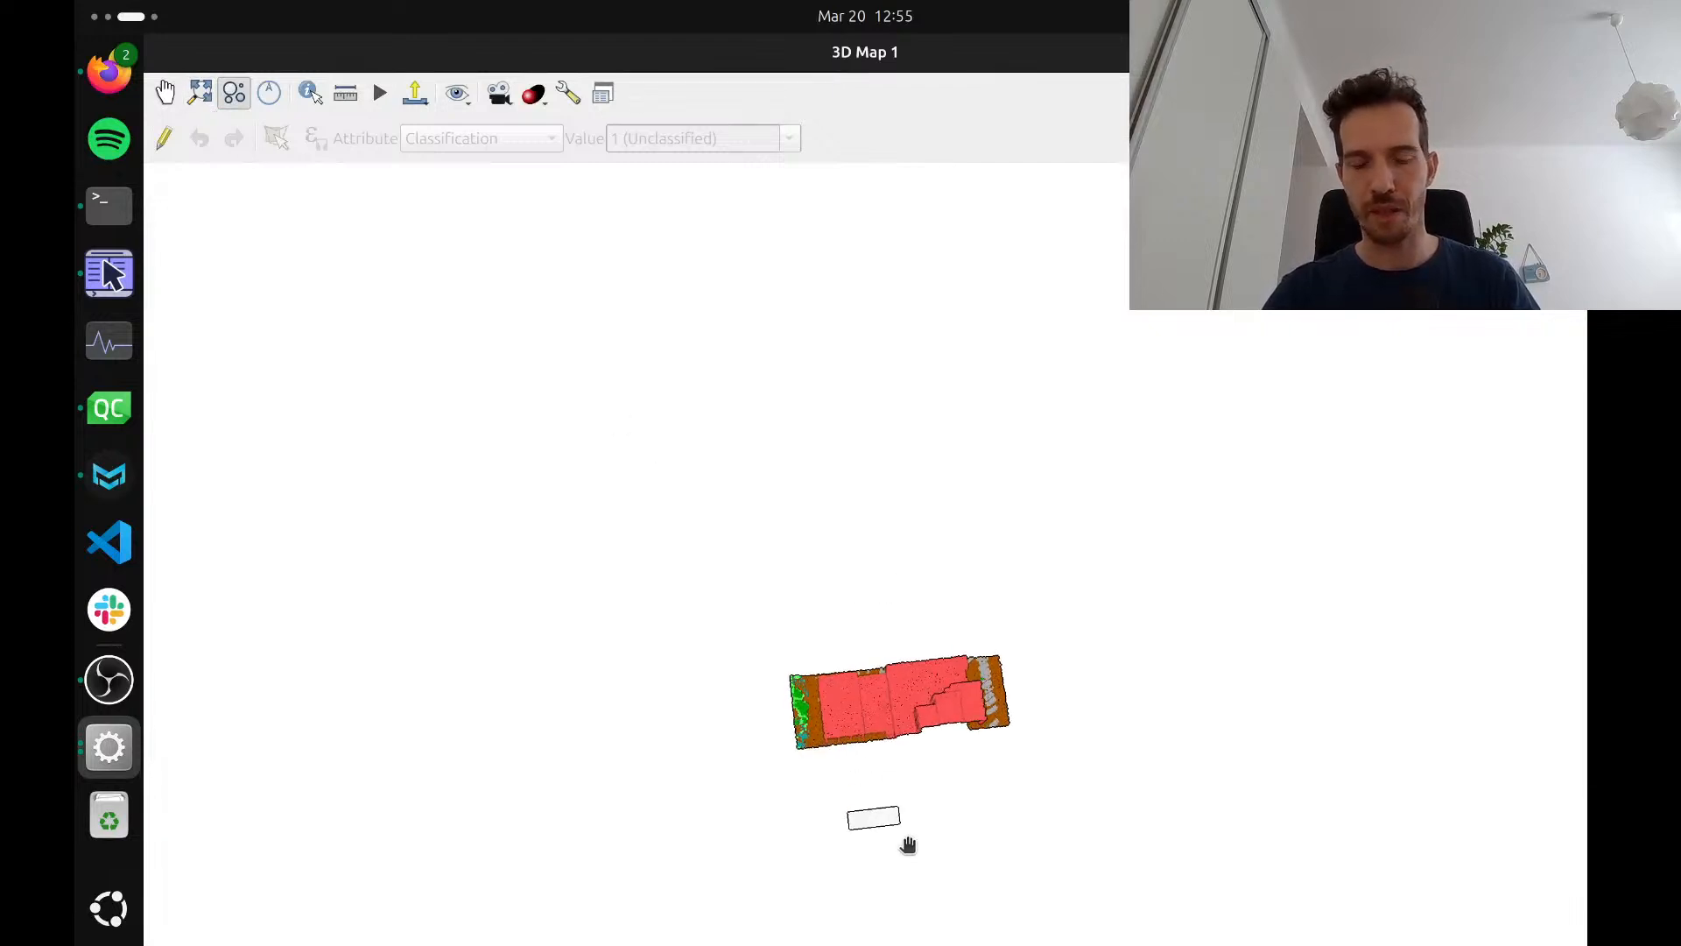
left_click_drag(859, 698, 818, 897)
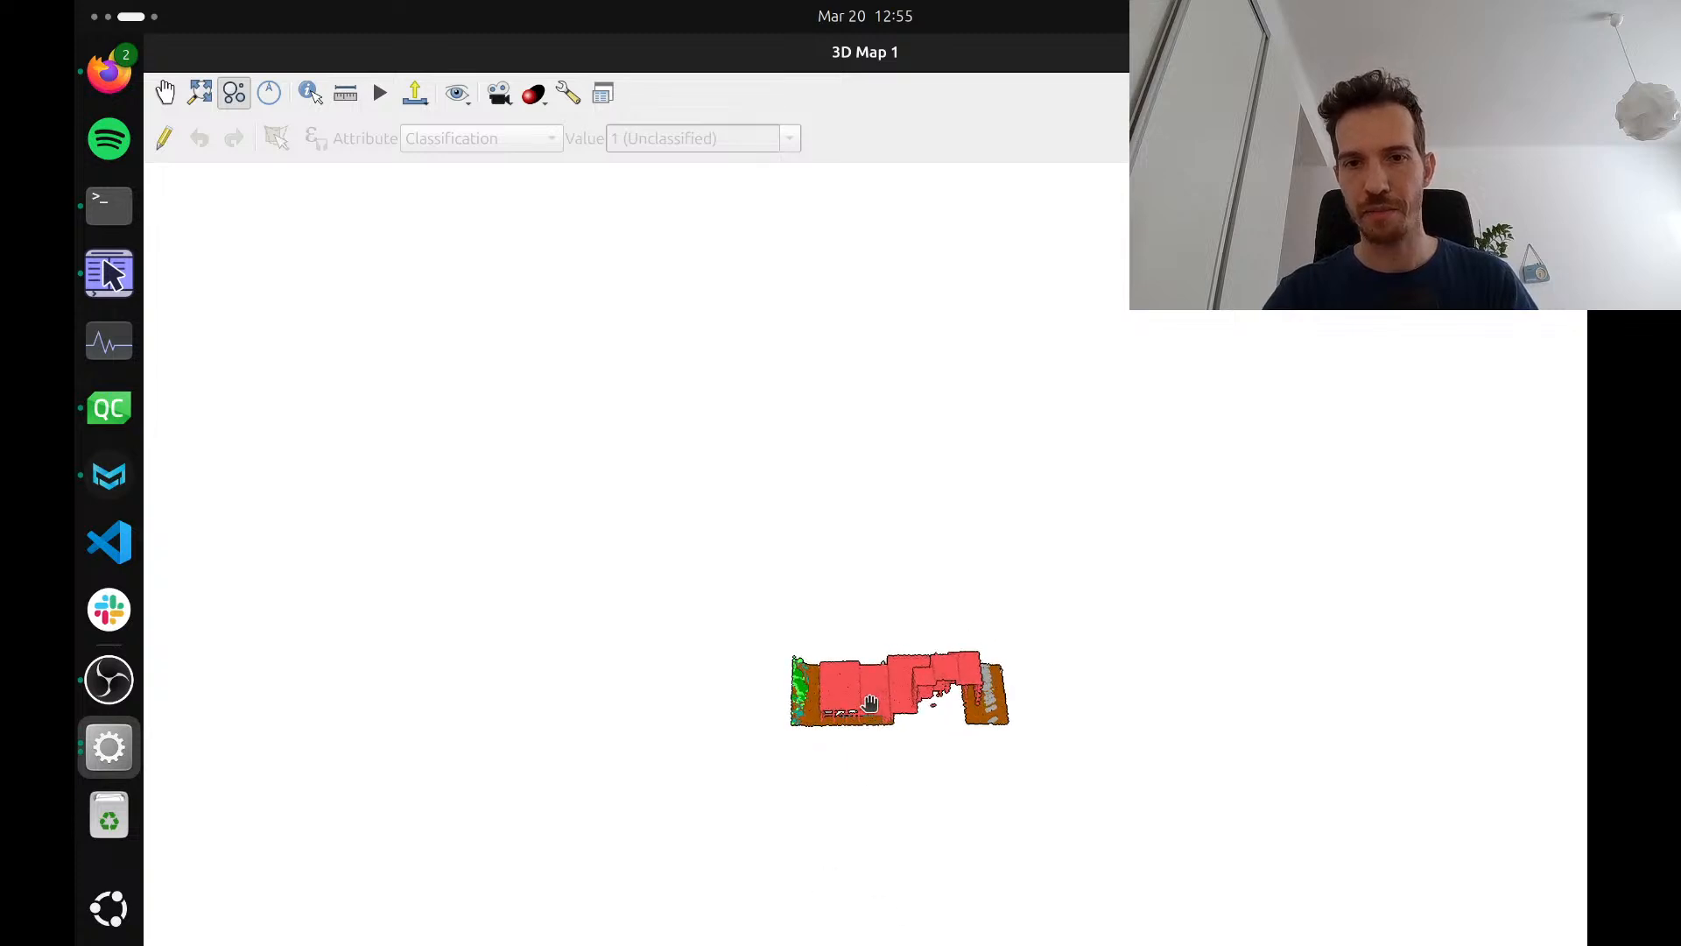
scroll(869, 703, "up", 3)
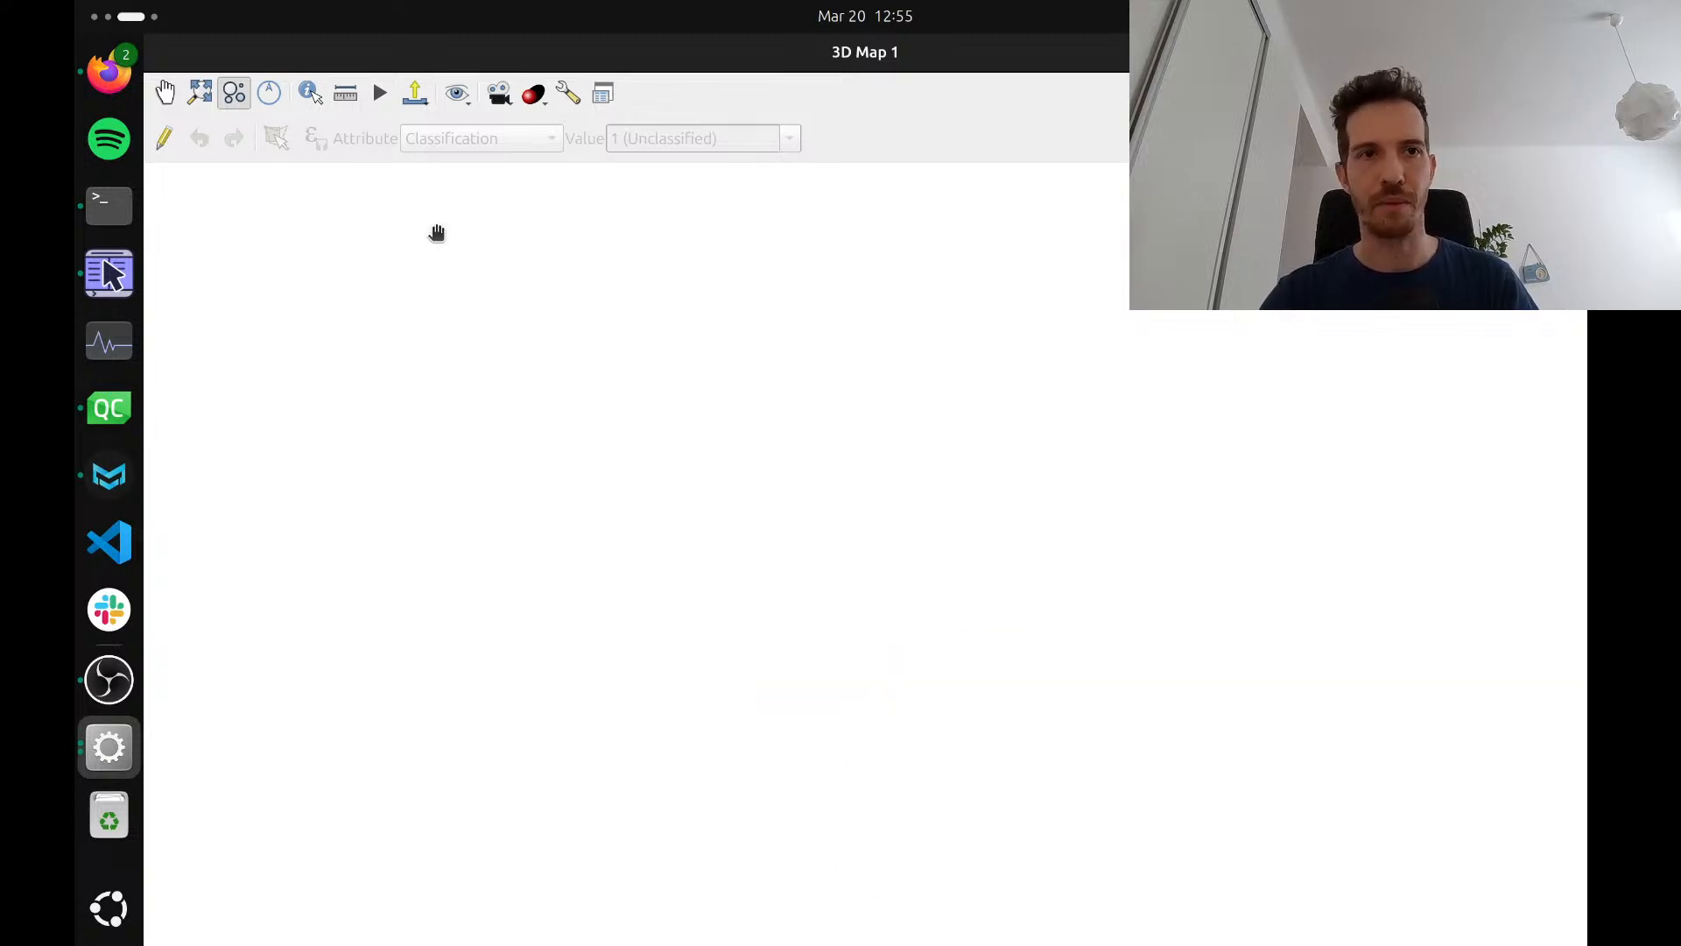
left_click(200, 93)
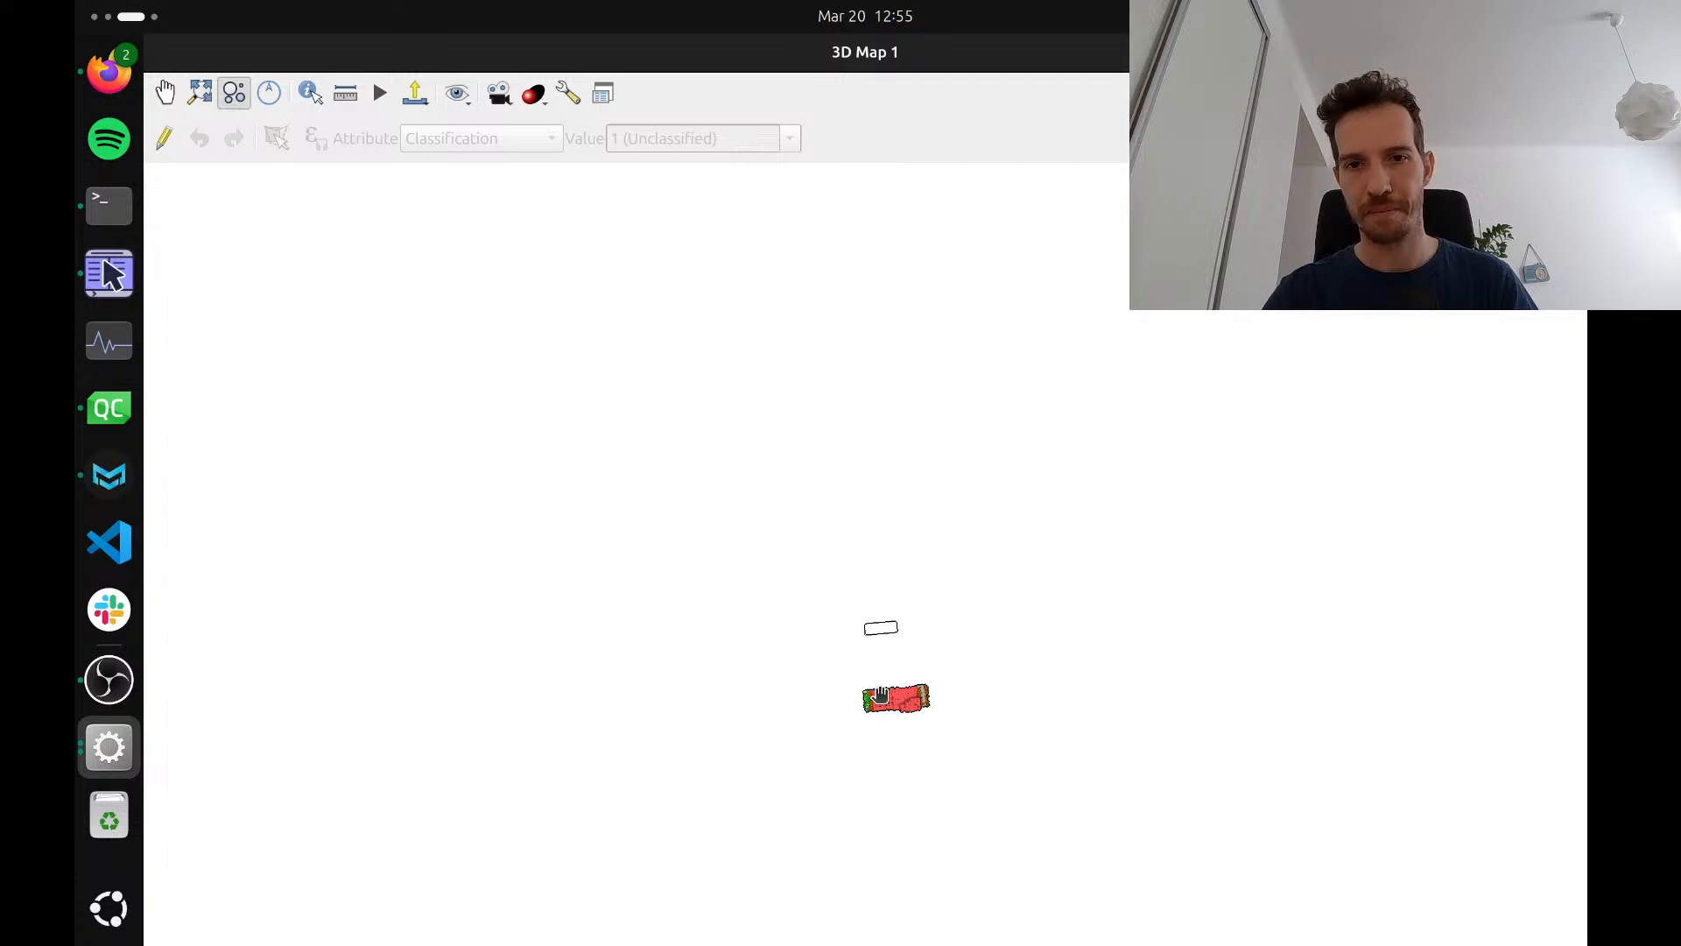
left_click_drag(880, 696, 813, 628)
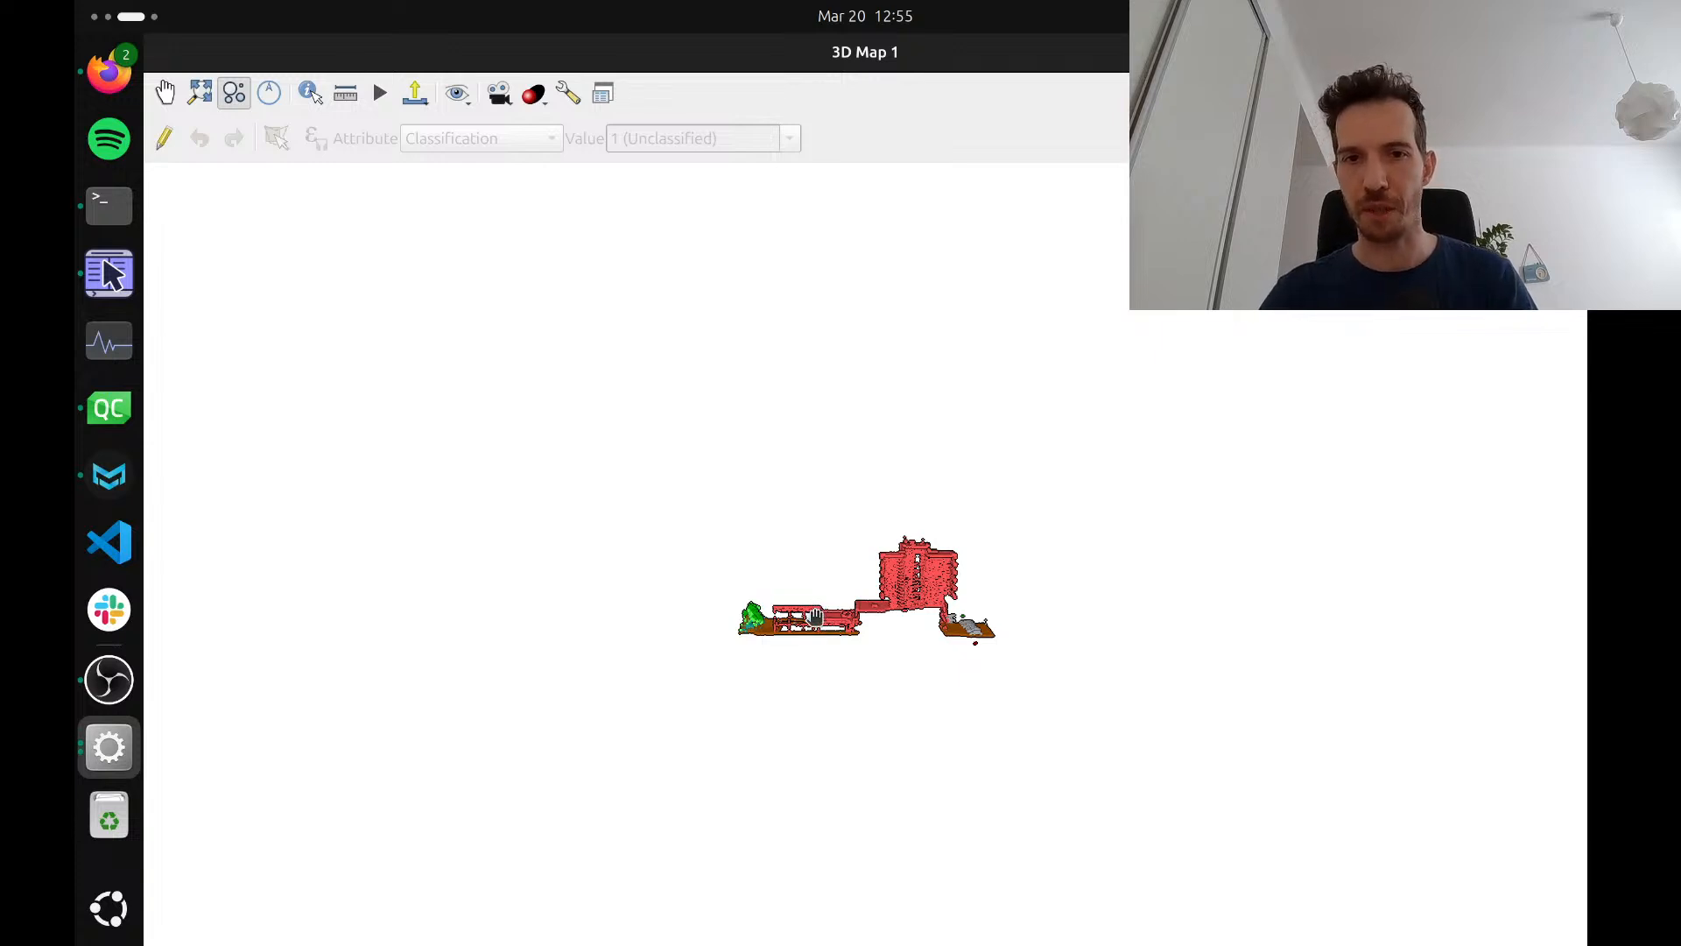
scroll(815, 617, "up", 3)
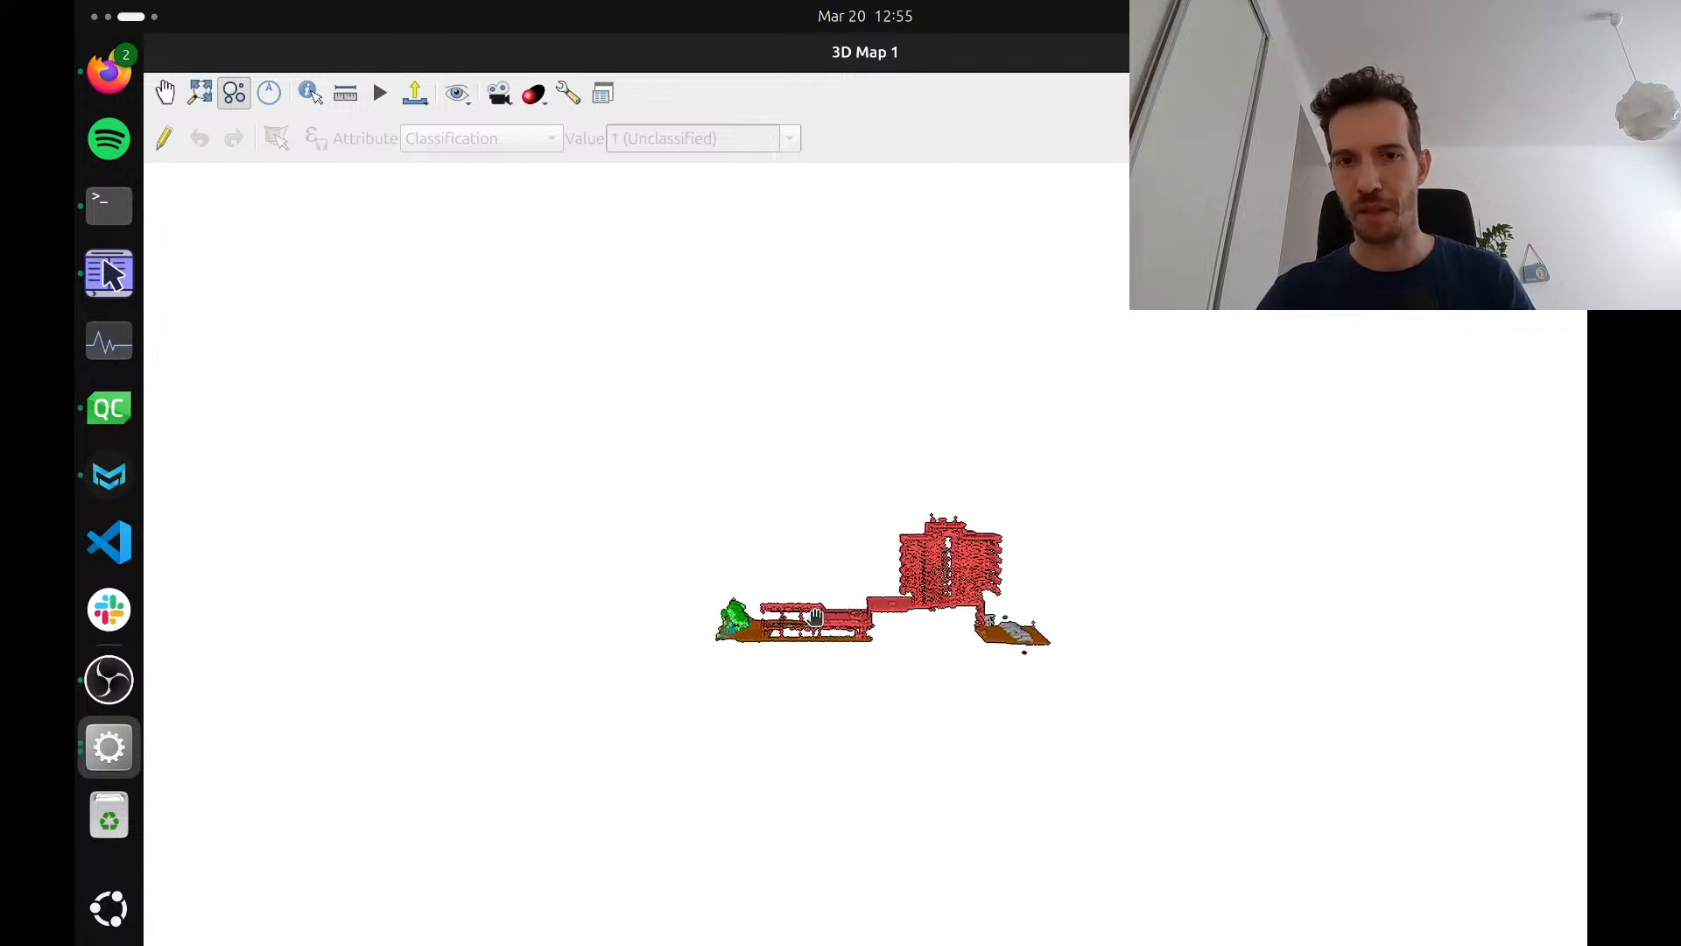
scroll(815, 616, "up", 1)
scroll(823, 623, "up", 4)
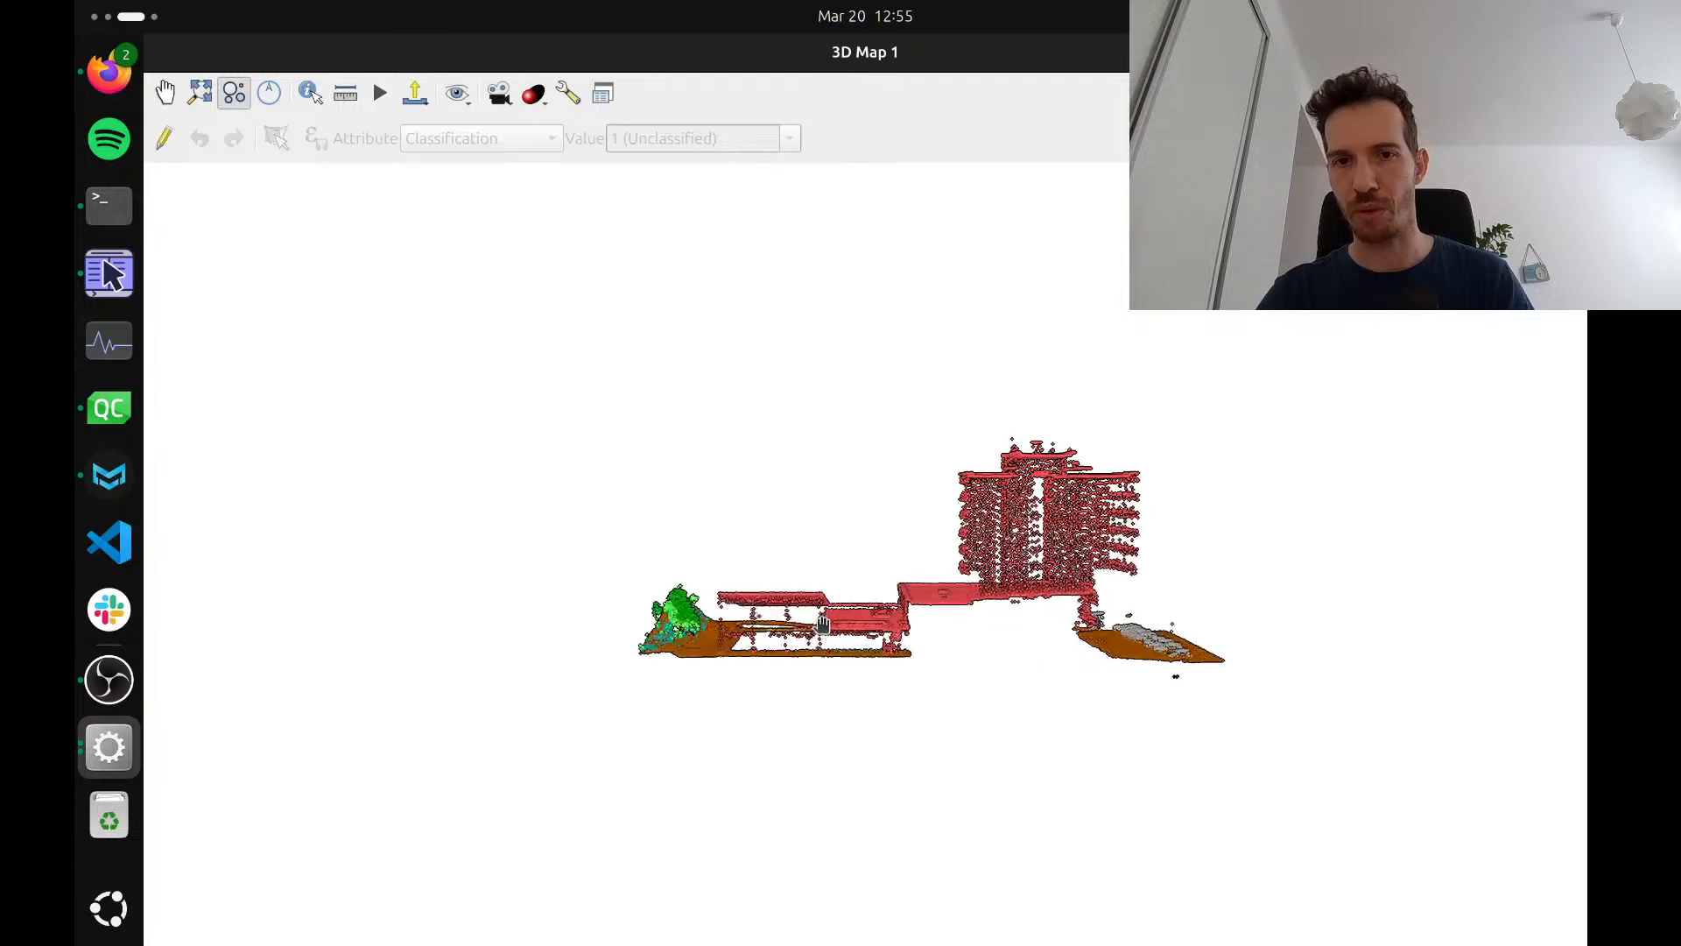
left_click_drag(834, 621, 823, 632)
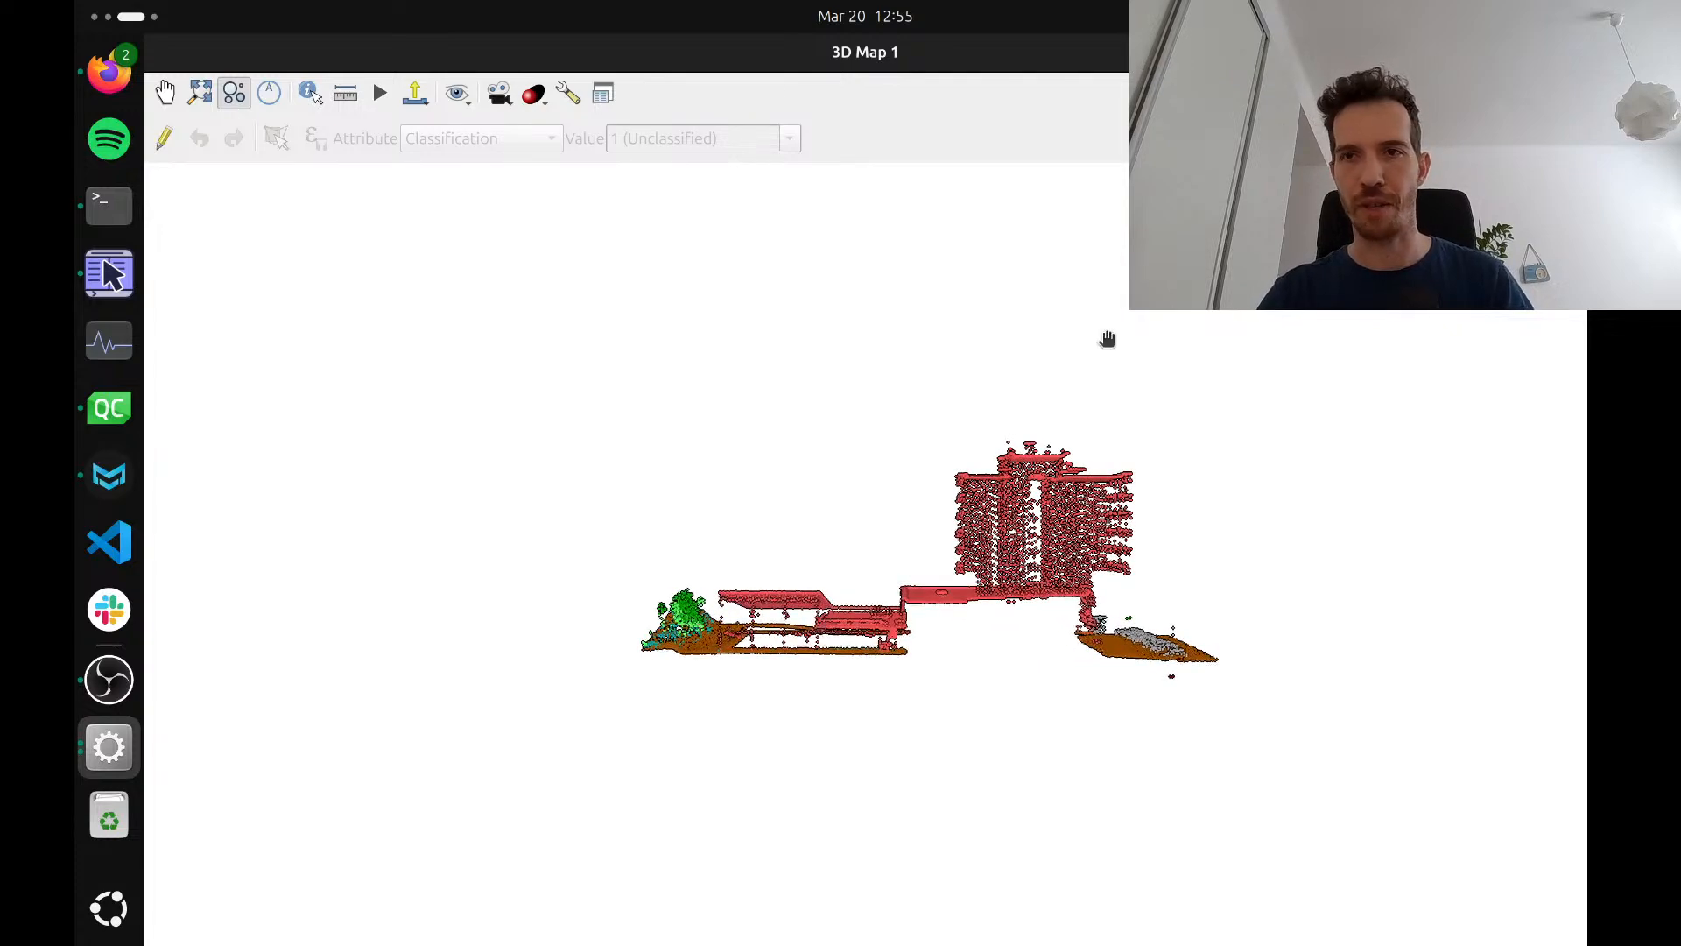
Restore the 3D map to a smaller window beside the 2D map and disable the cross section
left_click(1533, 53)
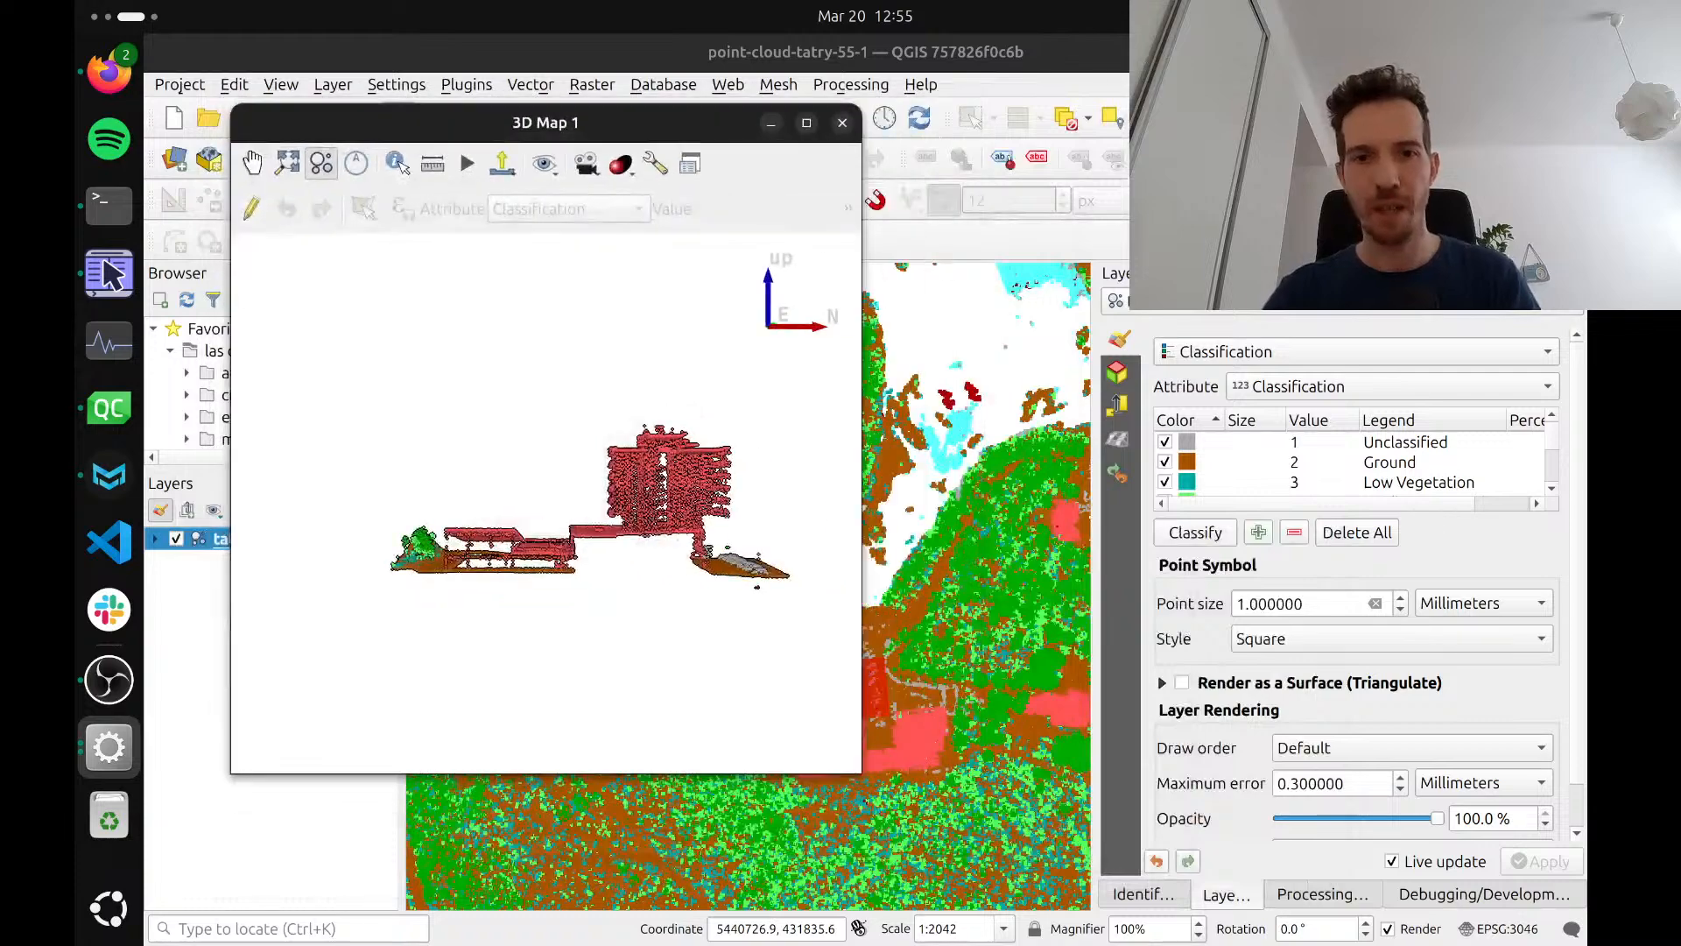
left_click_drag(565, 122, 370, 148)
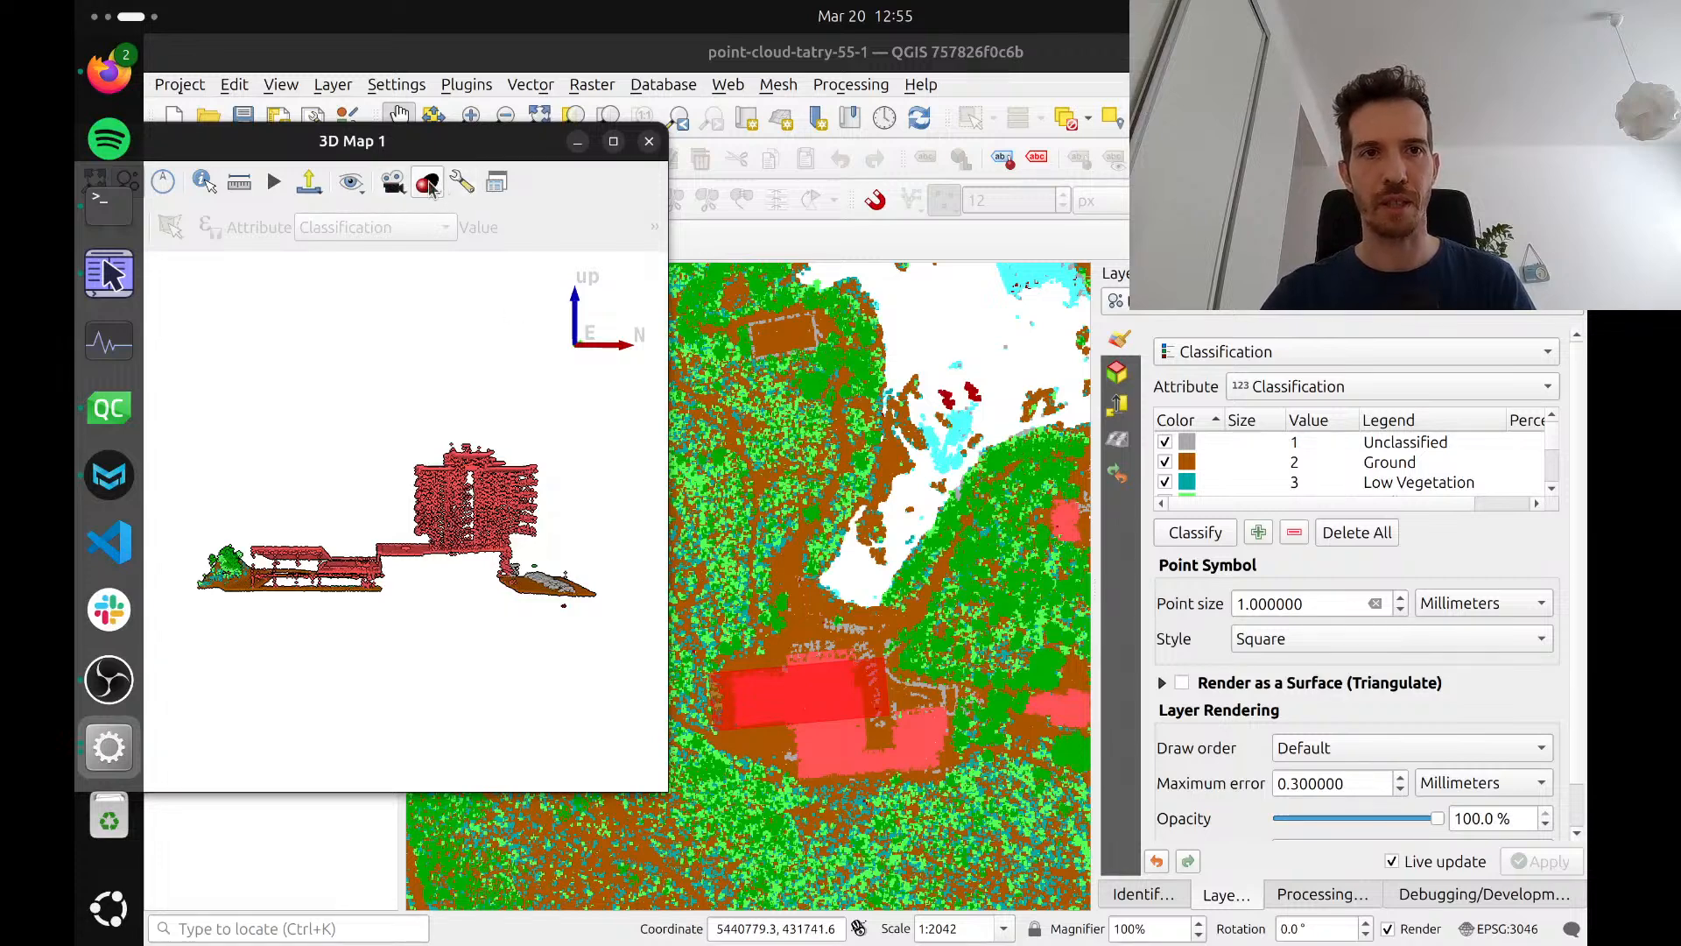
left_click(393, 182)
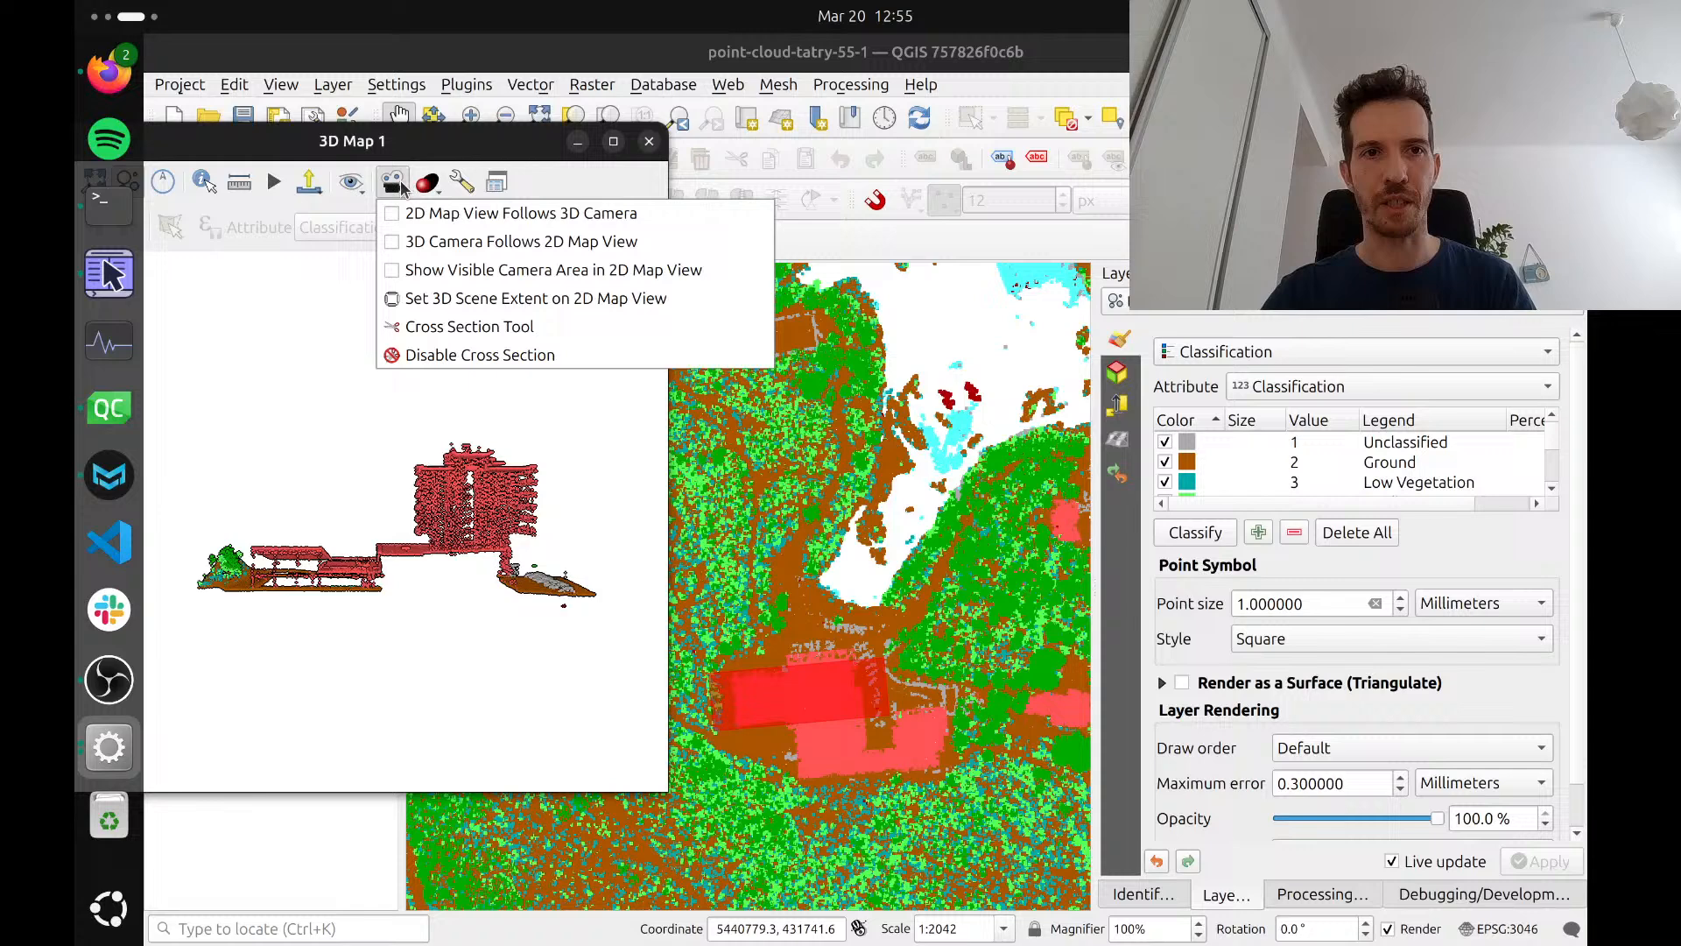
left_click(443, 359)
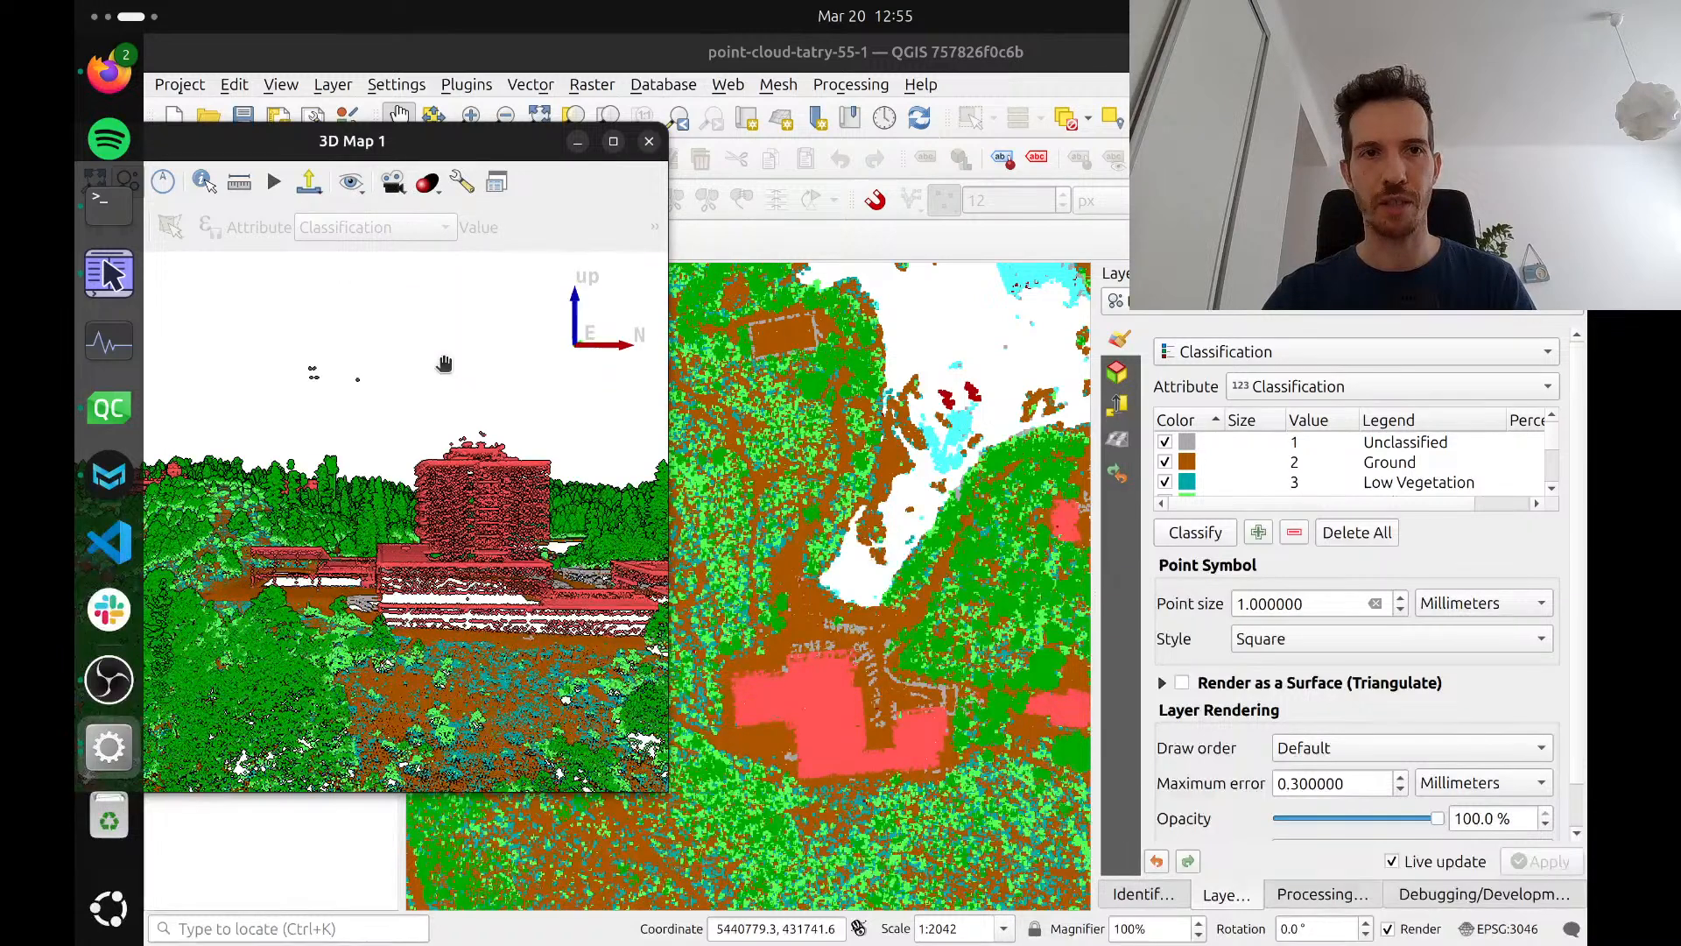
Use the Cross Section Tool on the 2D map to cut a narrow diagonal strip along the small building northwest of the large one
left_click(393, 182)
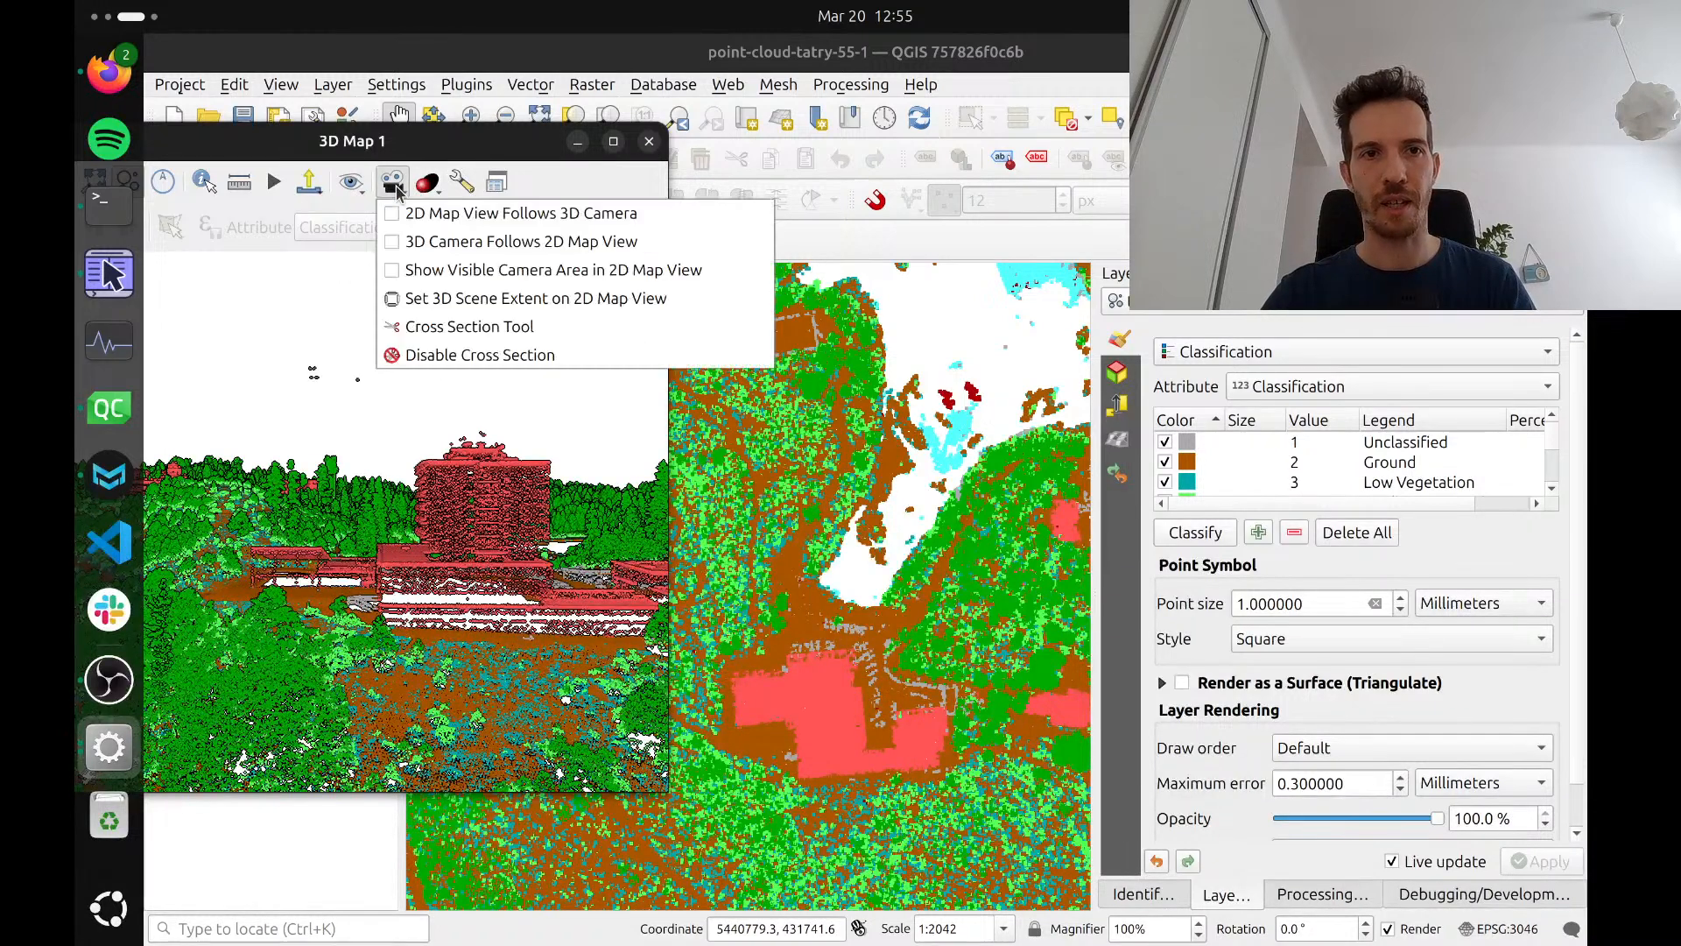
left_click(431, 326)
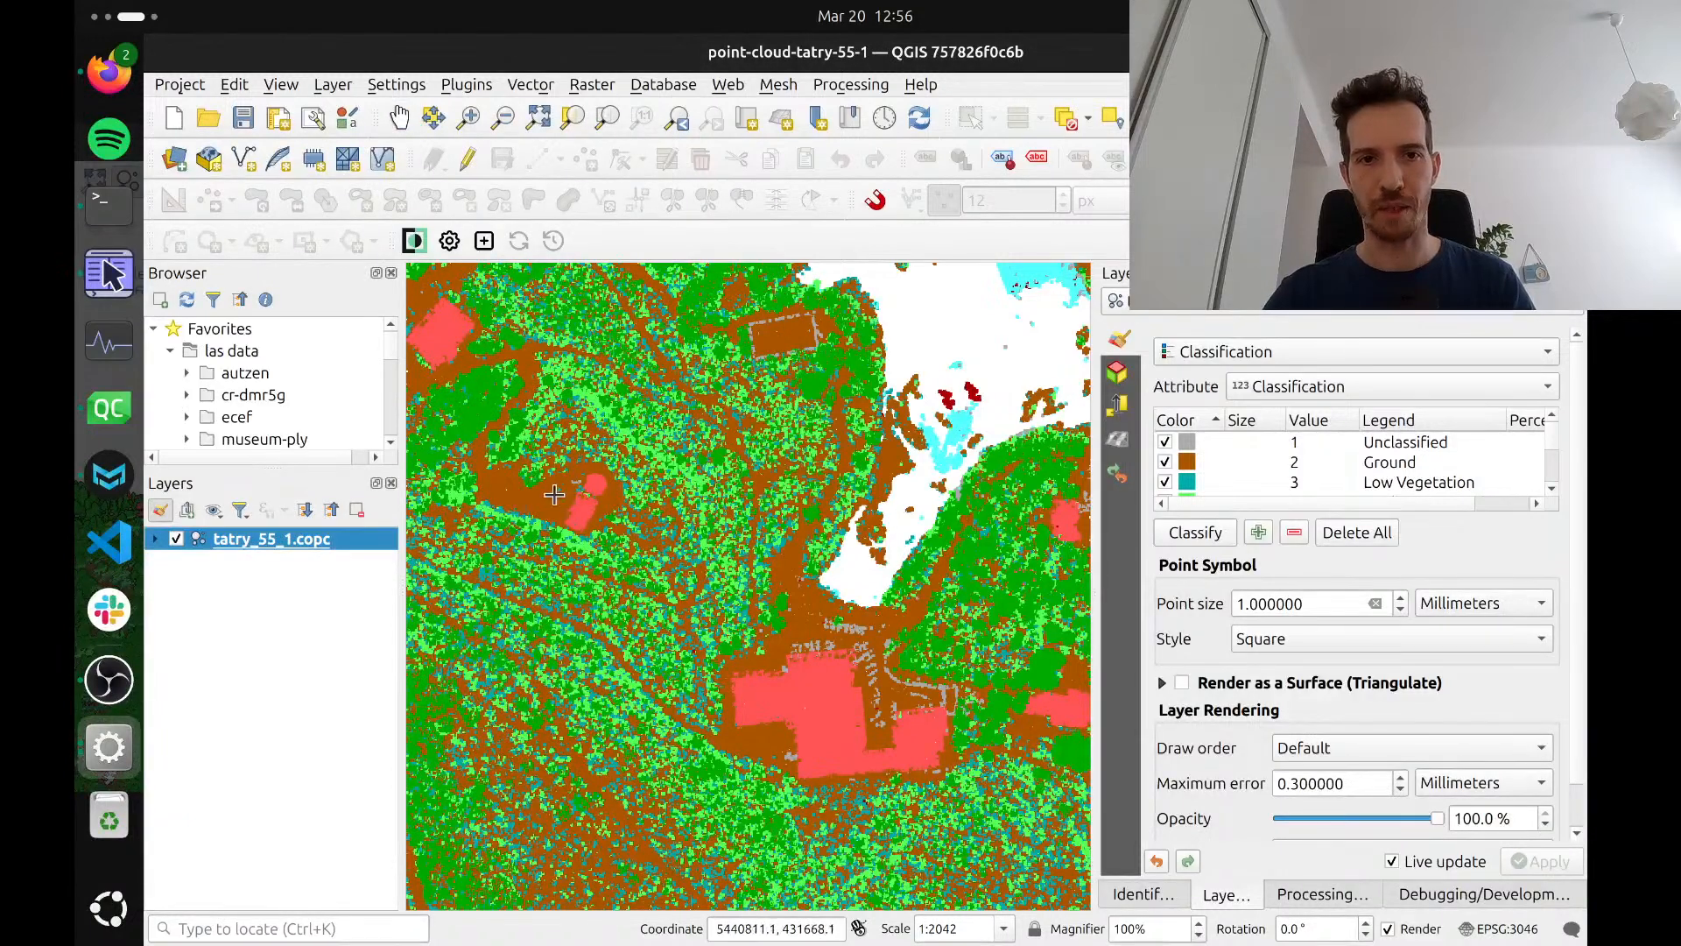
left_click(556, 567)
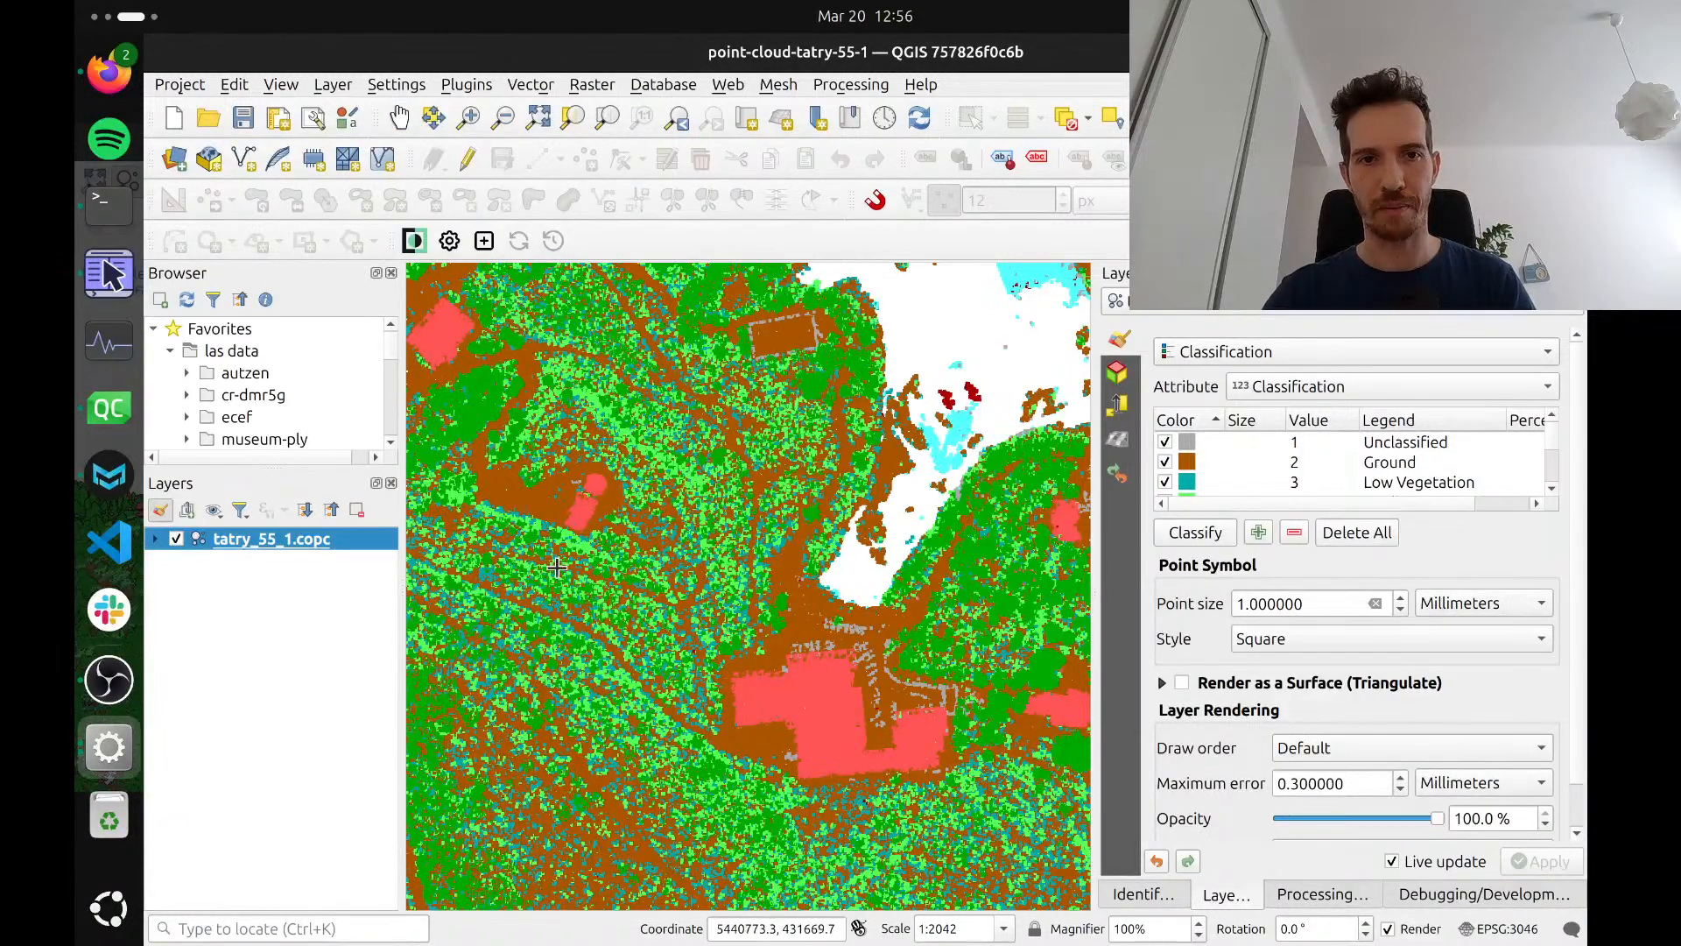
left_click(613, 436)
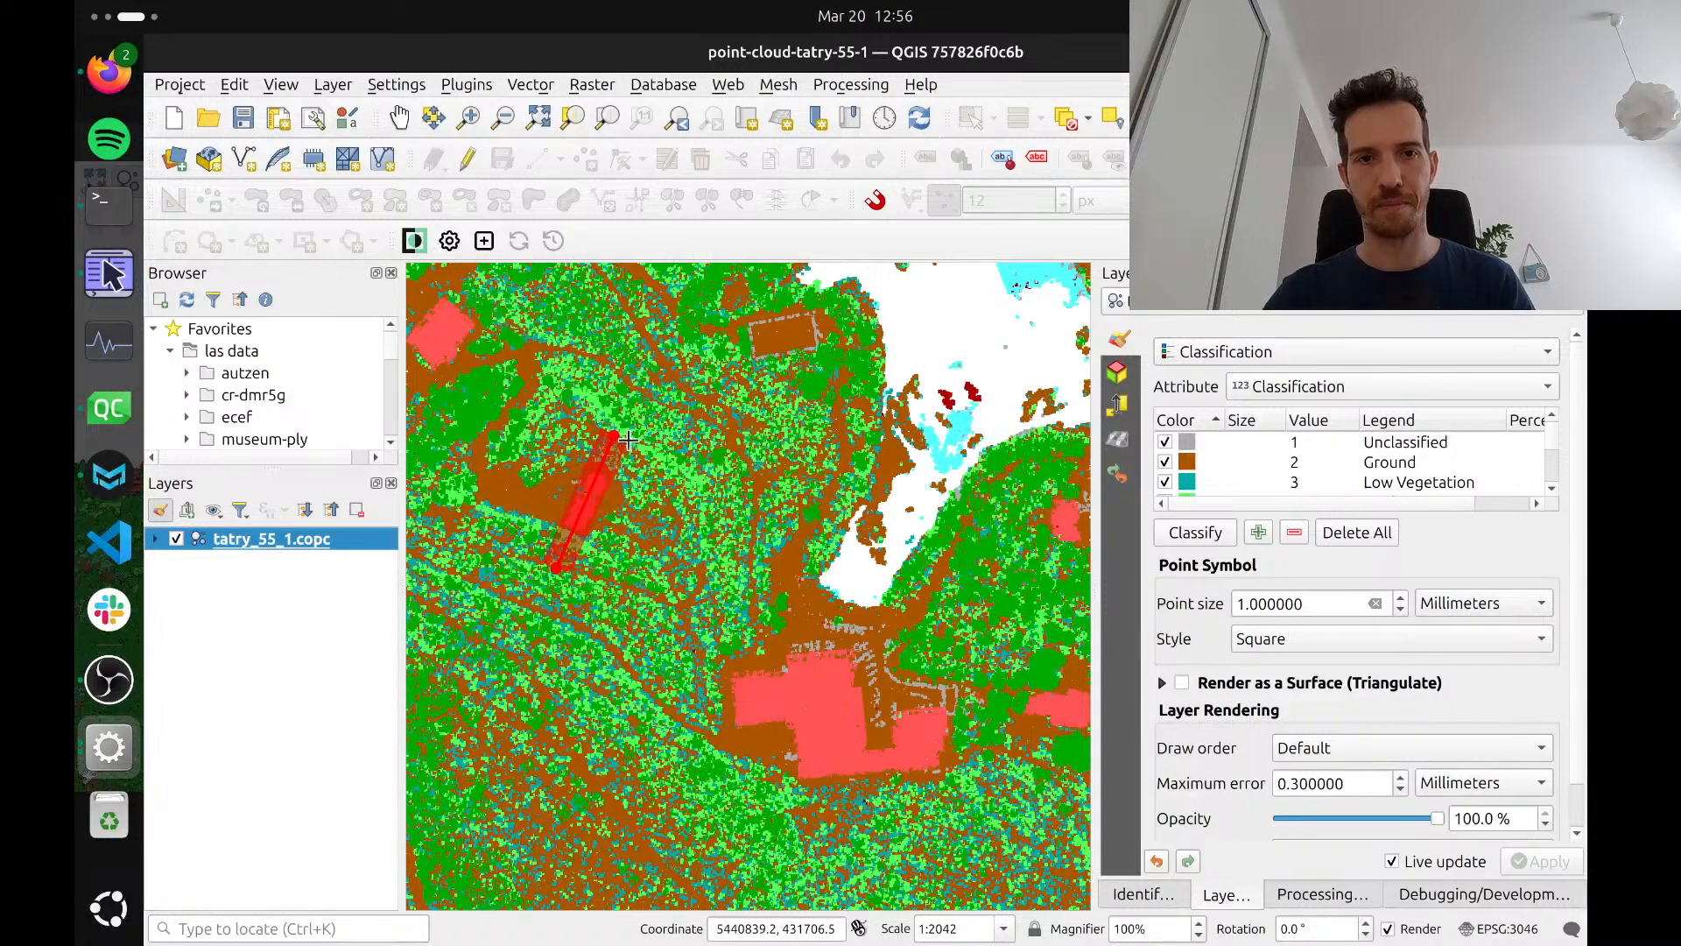
right_click(629, 441)
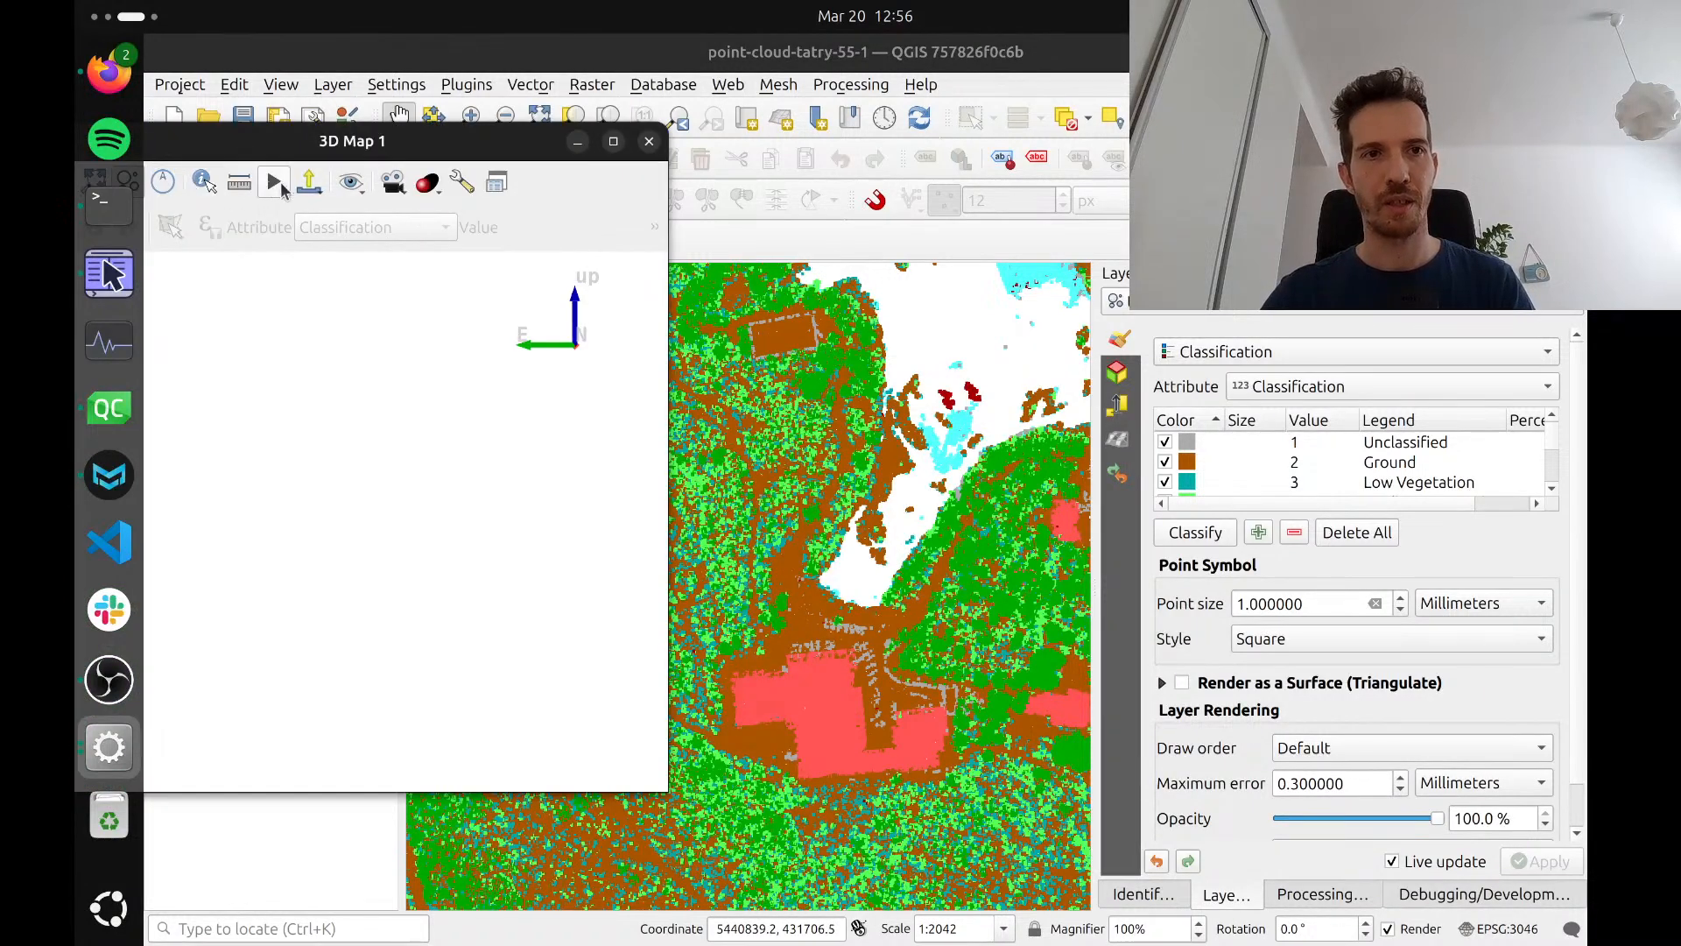
Examine the small building's cross section in the 3D map from above and obliquely, including its round tower and the surrounding terrain
left_click_drag(311, 151, 447, 148)
left_click(231, 182)
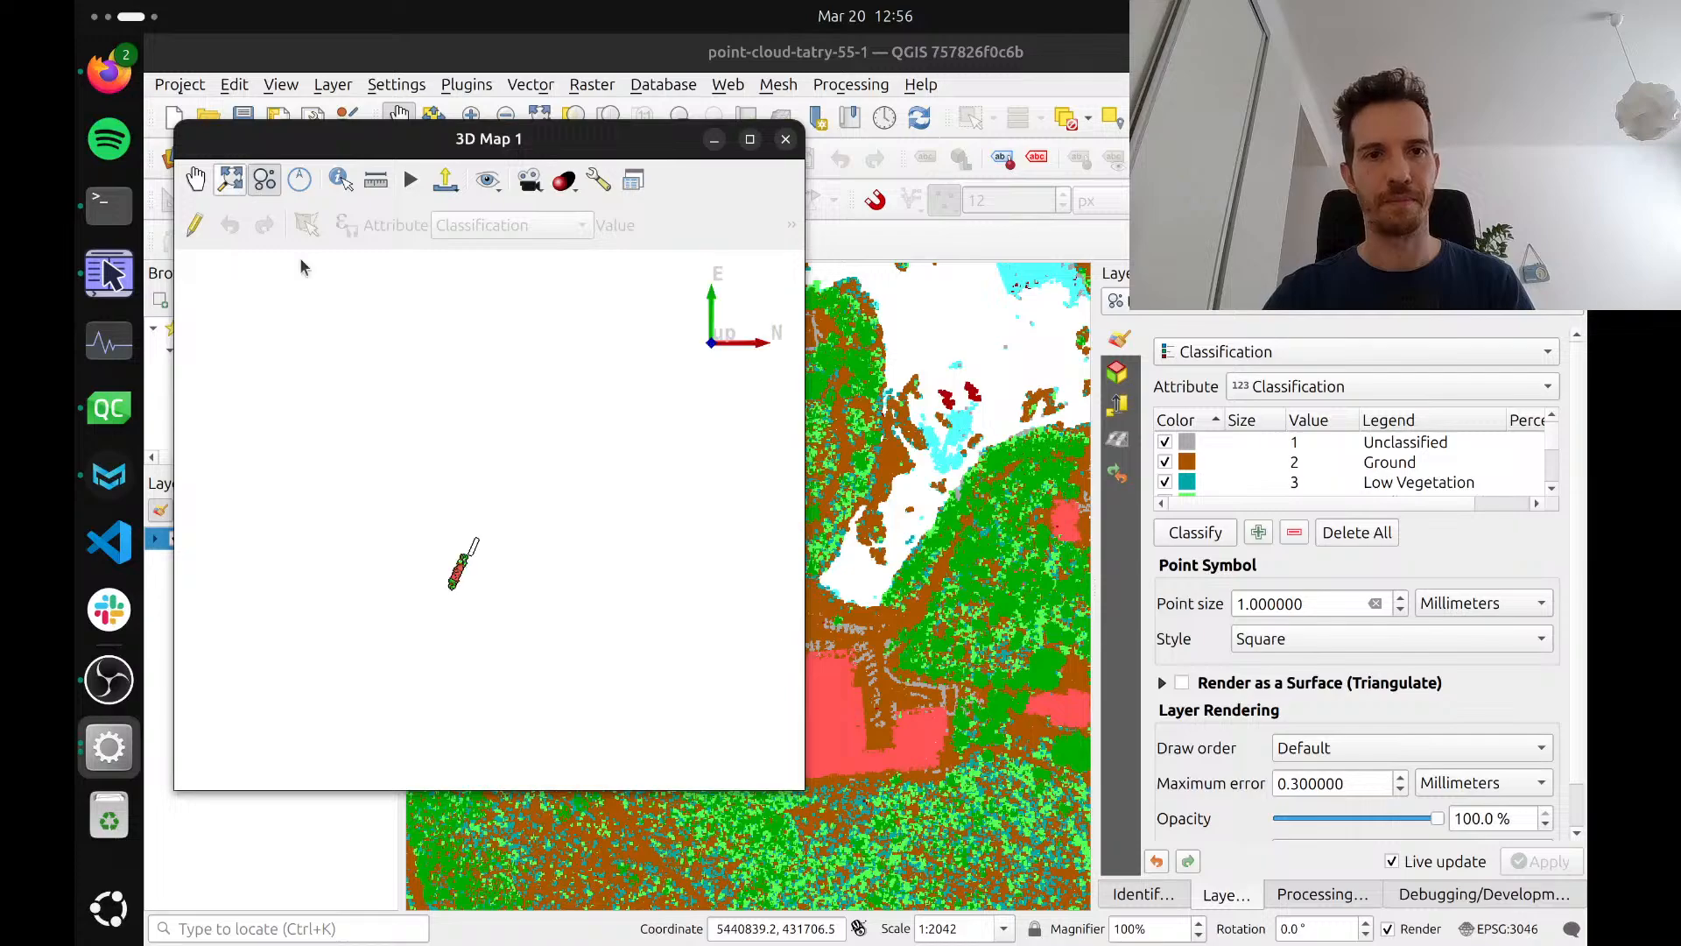
scroll(457, 570, "up", 8)
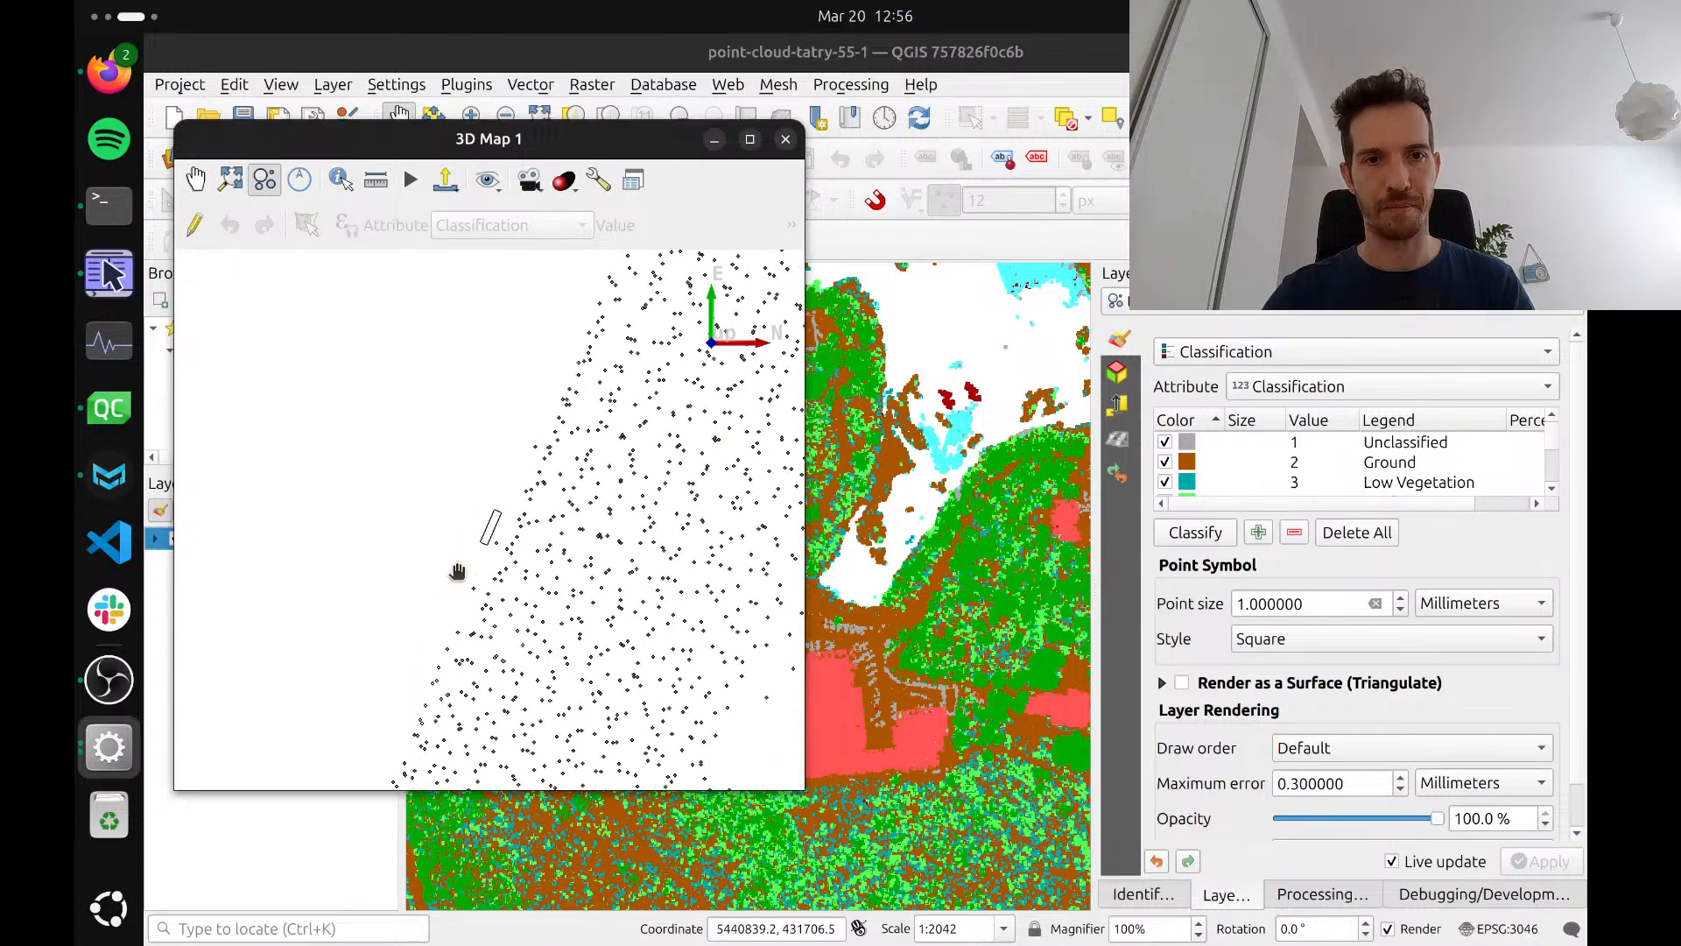
scroll(448, 504, "up", 4)
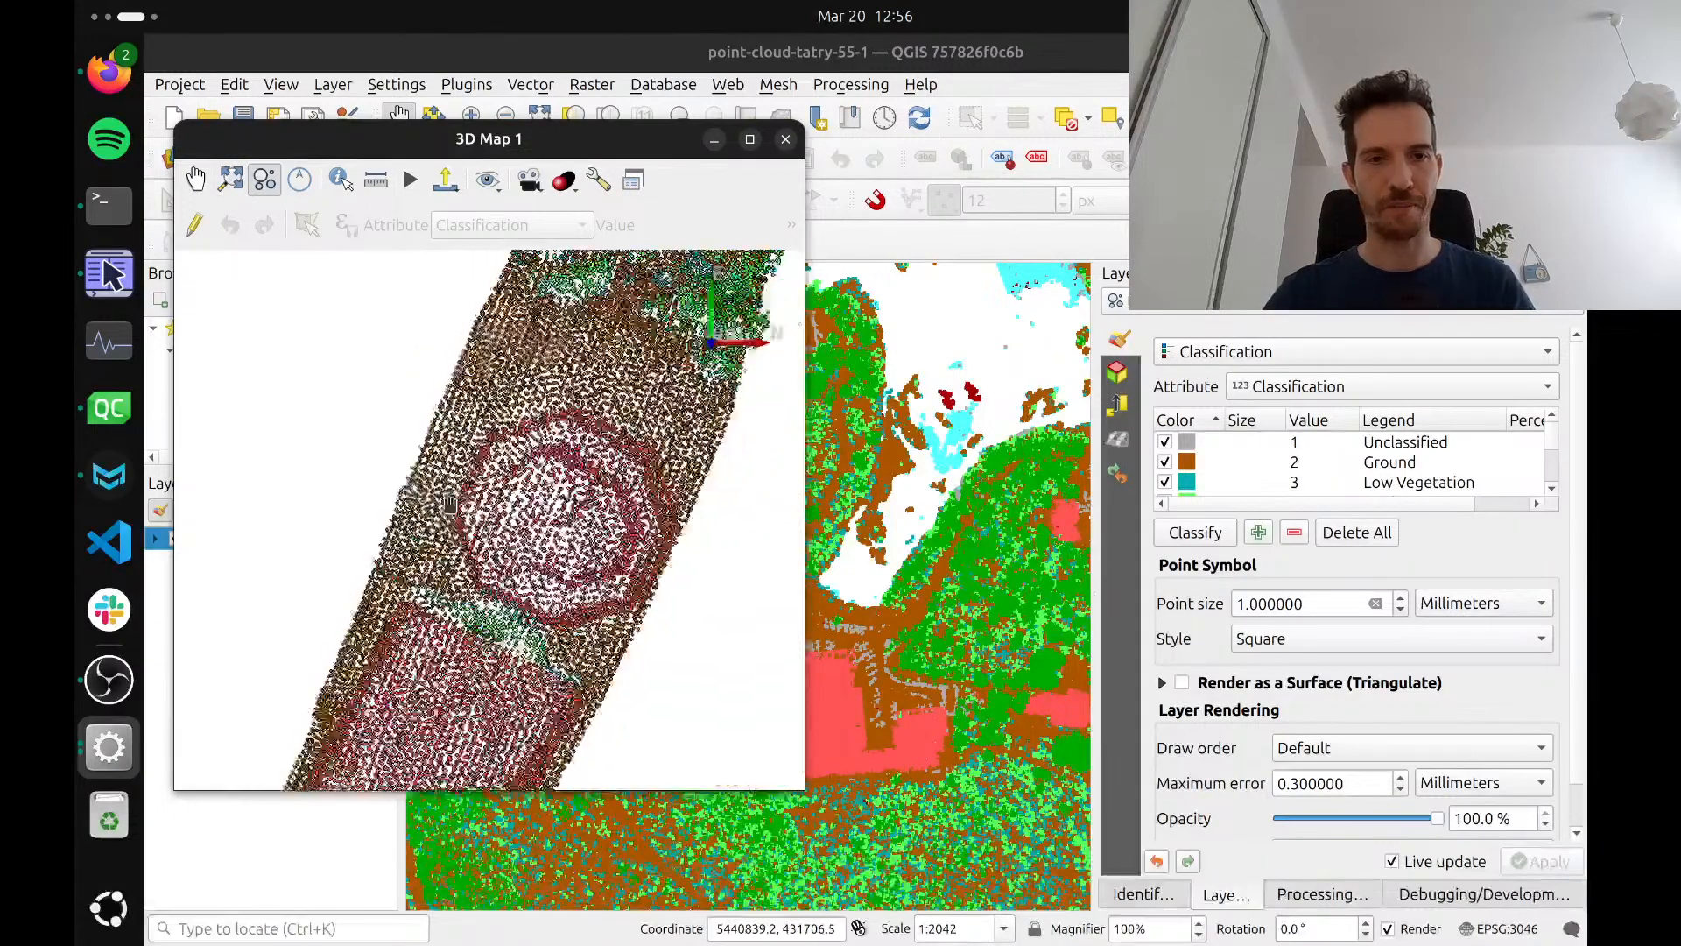
scroll(449, 505, "down", 4)
left_click_drag(449, 504, 322, 632)
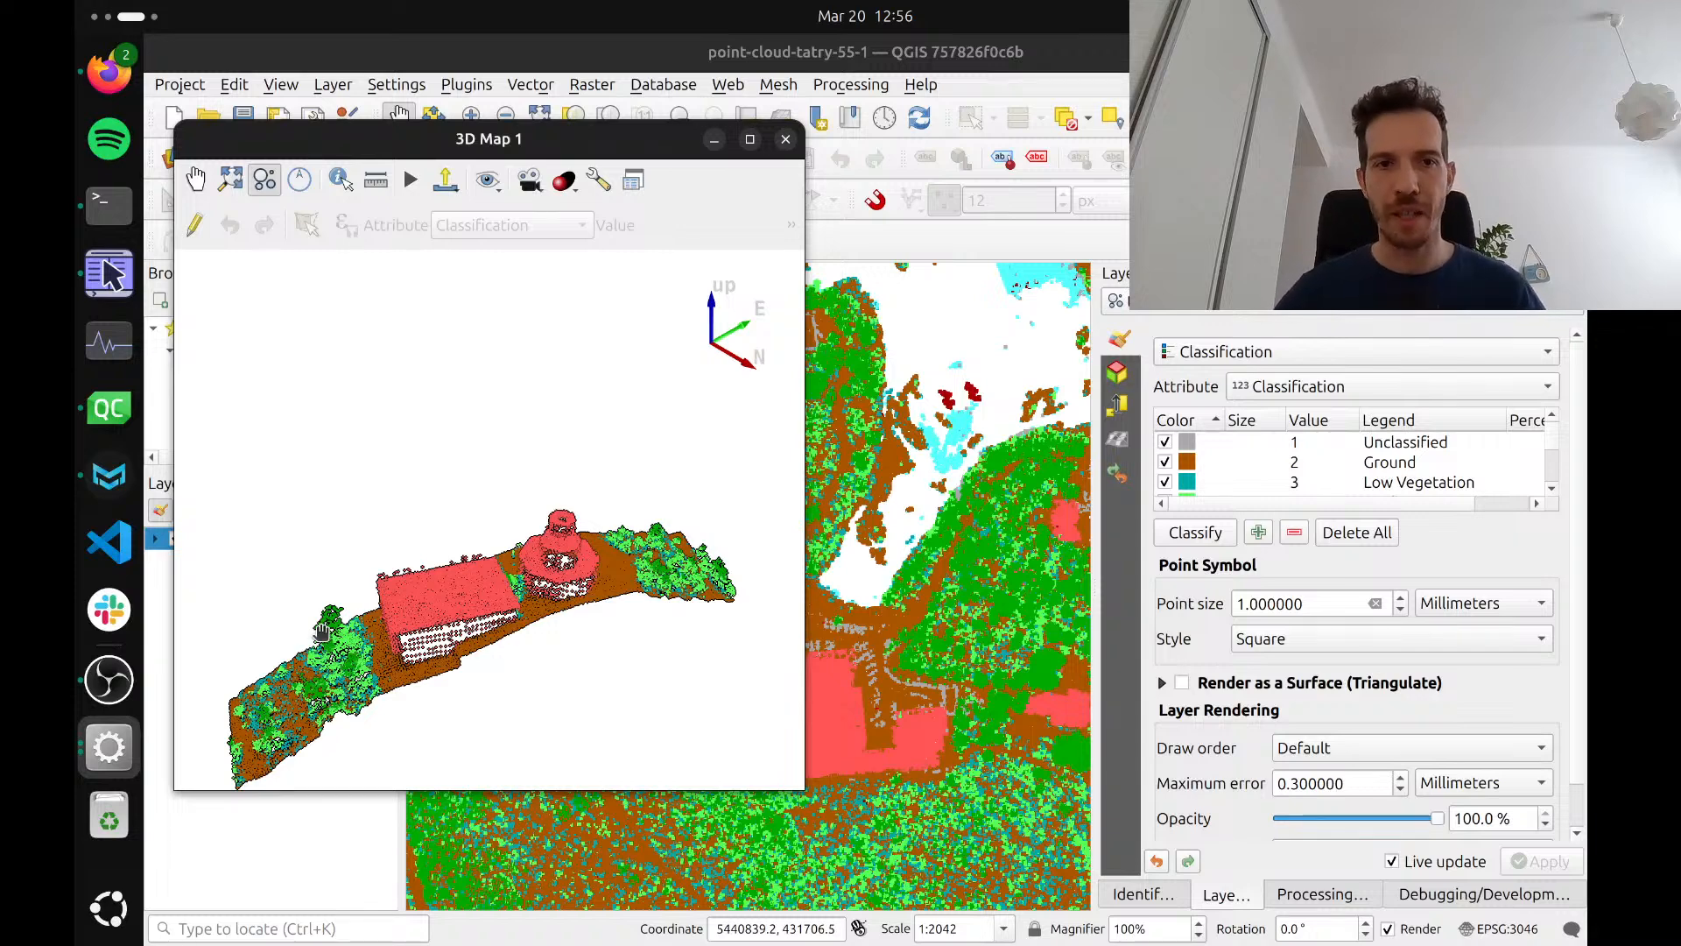
left_click_drag(435, 606, 466, 576)
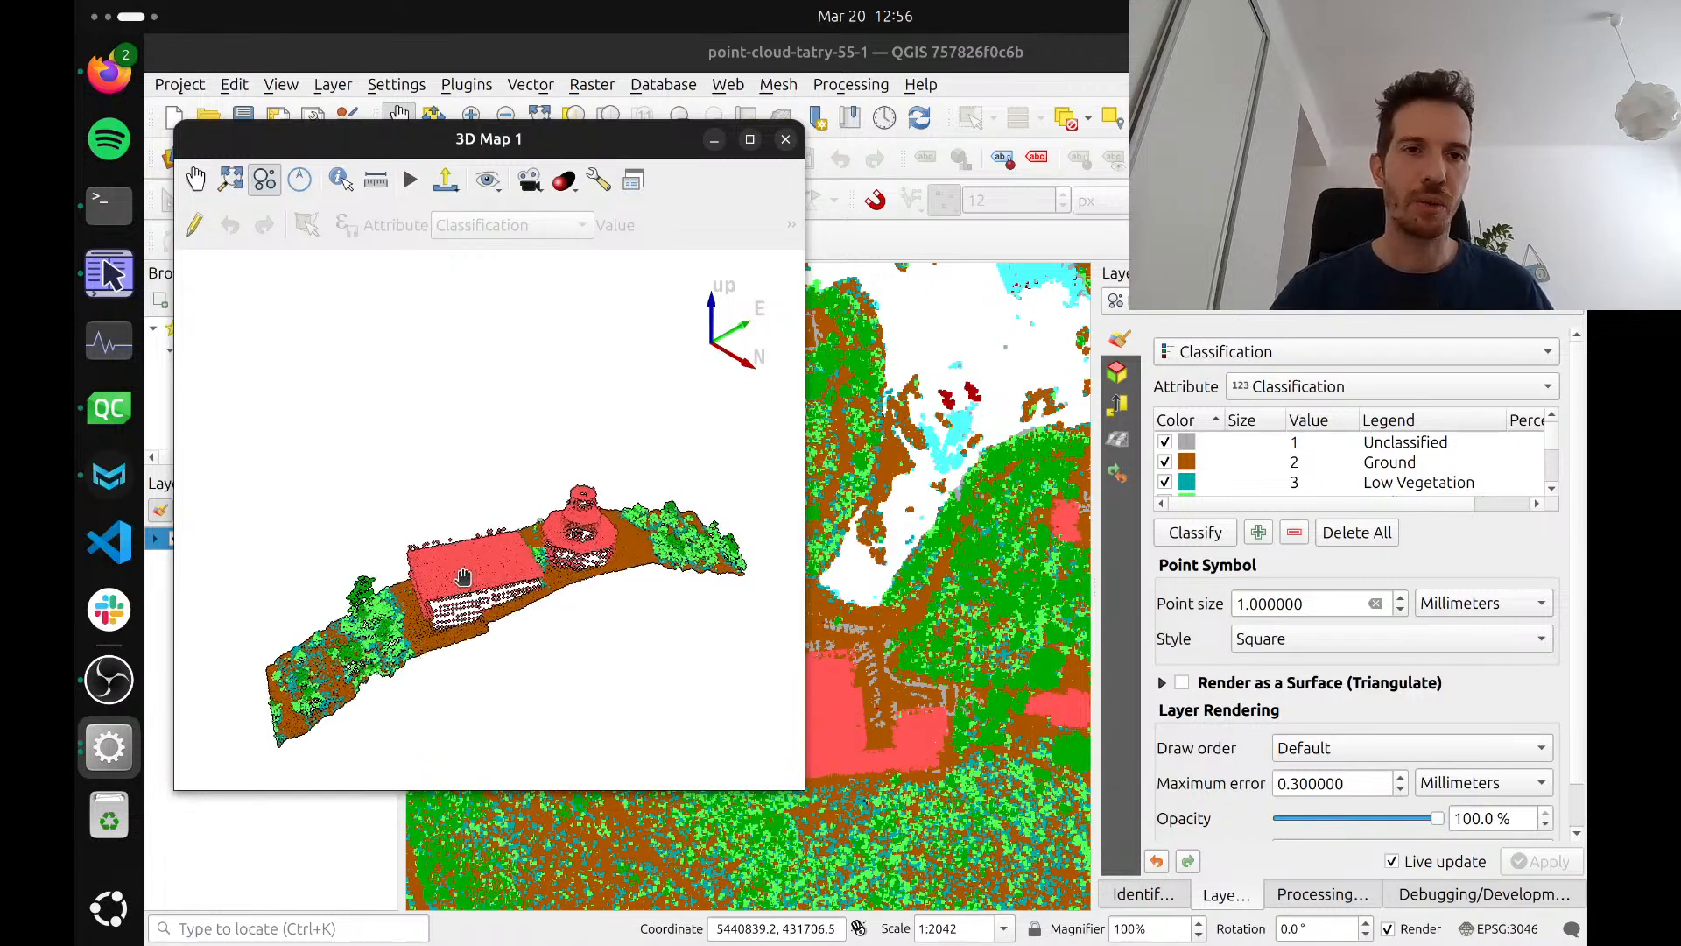
left_click_drag(464, 577, 504, 561)
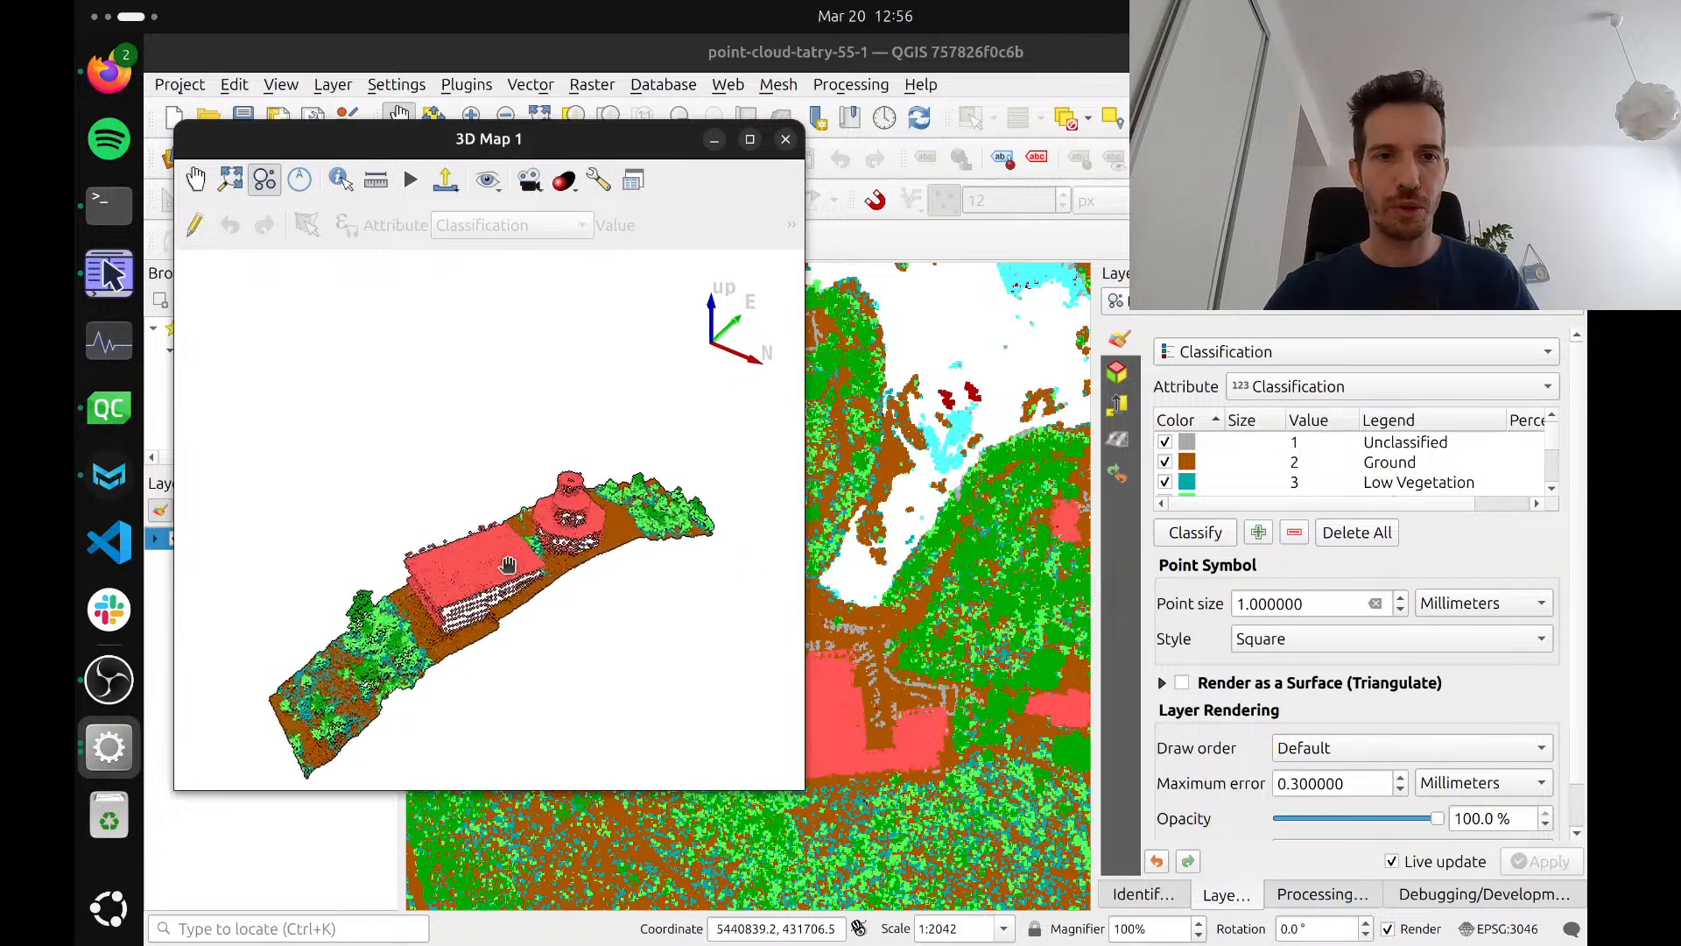
Close the 3D map and start a new empty project with an enlarged Browser panel
left_click(786, 140)
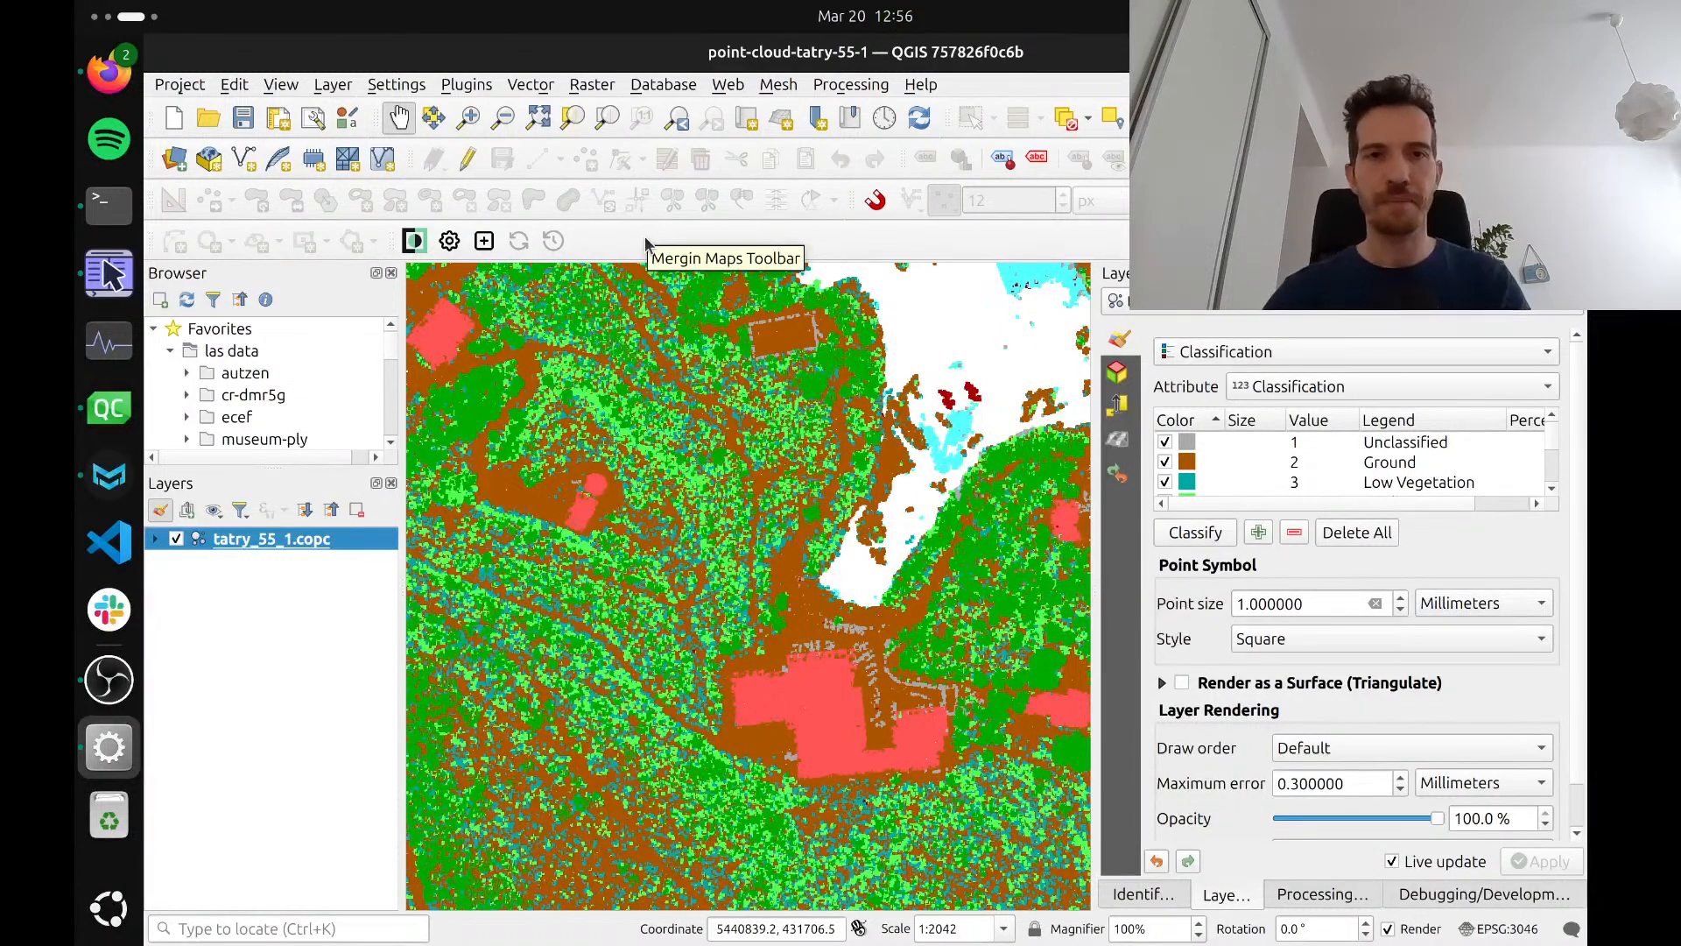
left_click(173, 123)
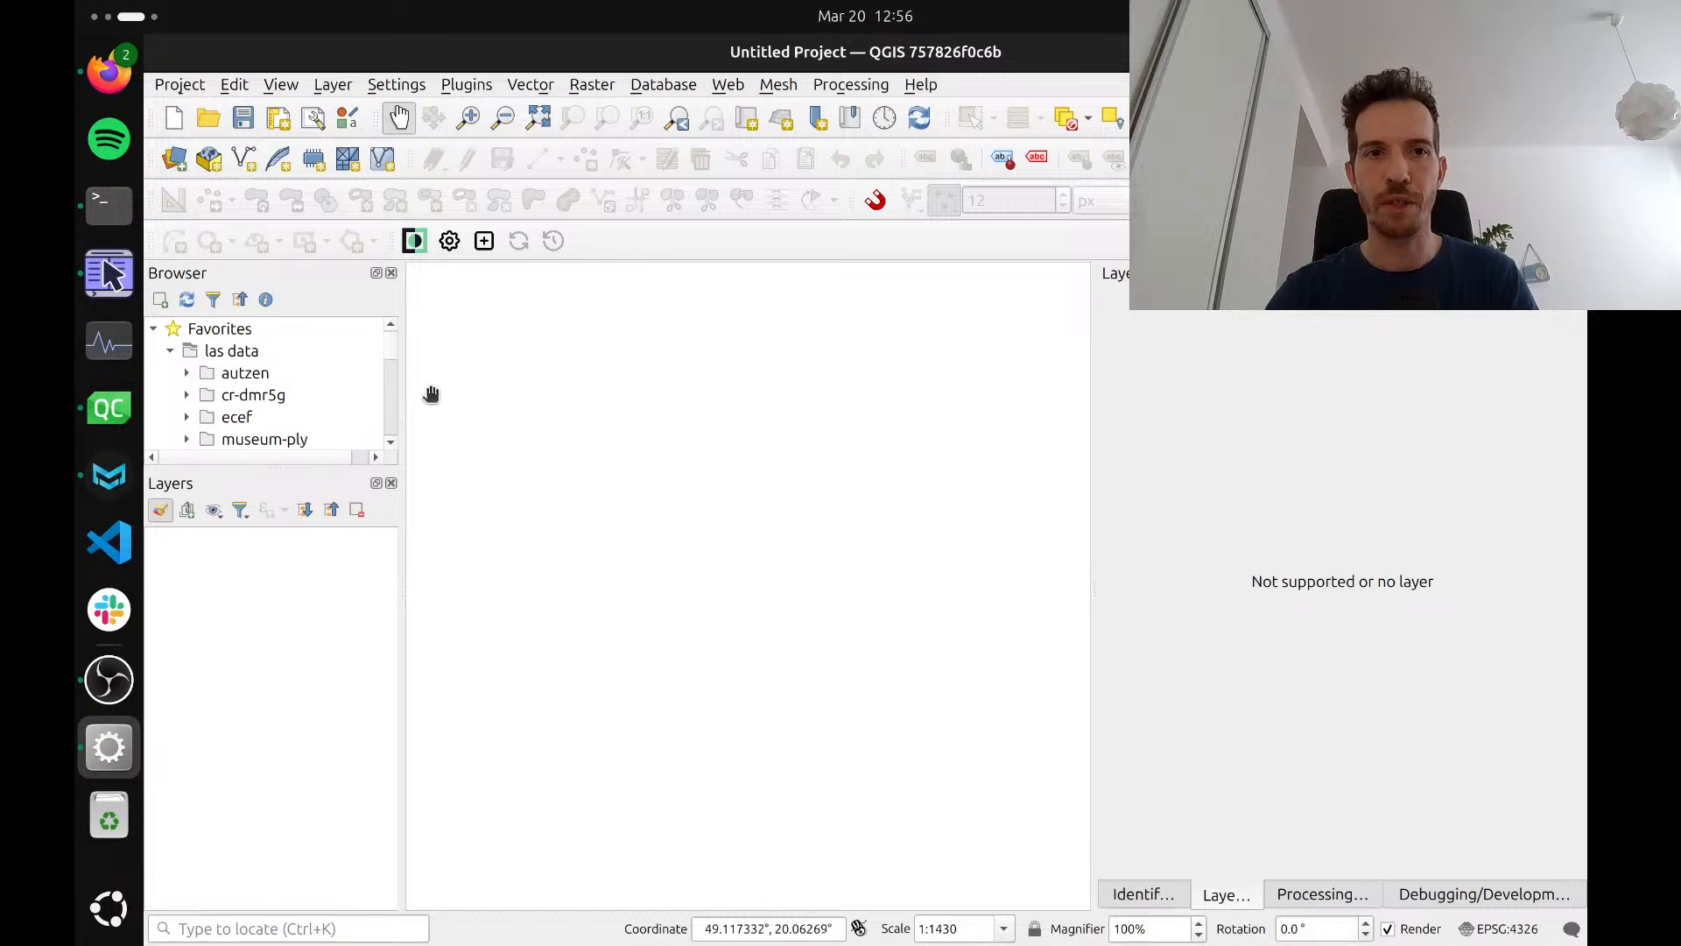
left_click_drag(404, 394, 414, 394)
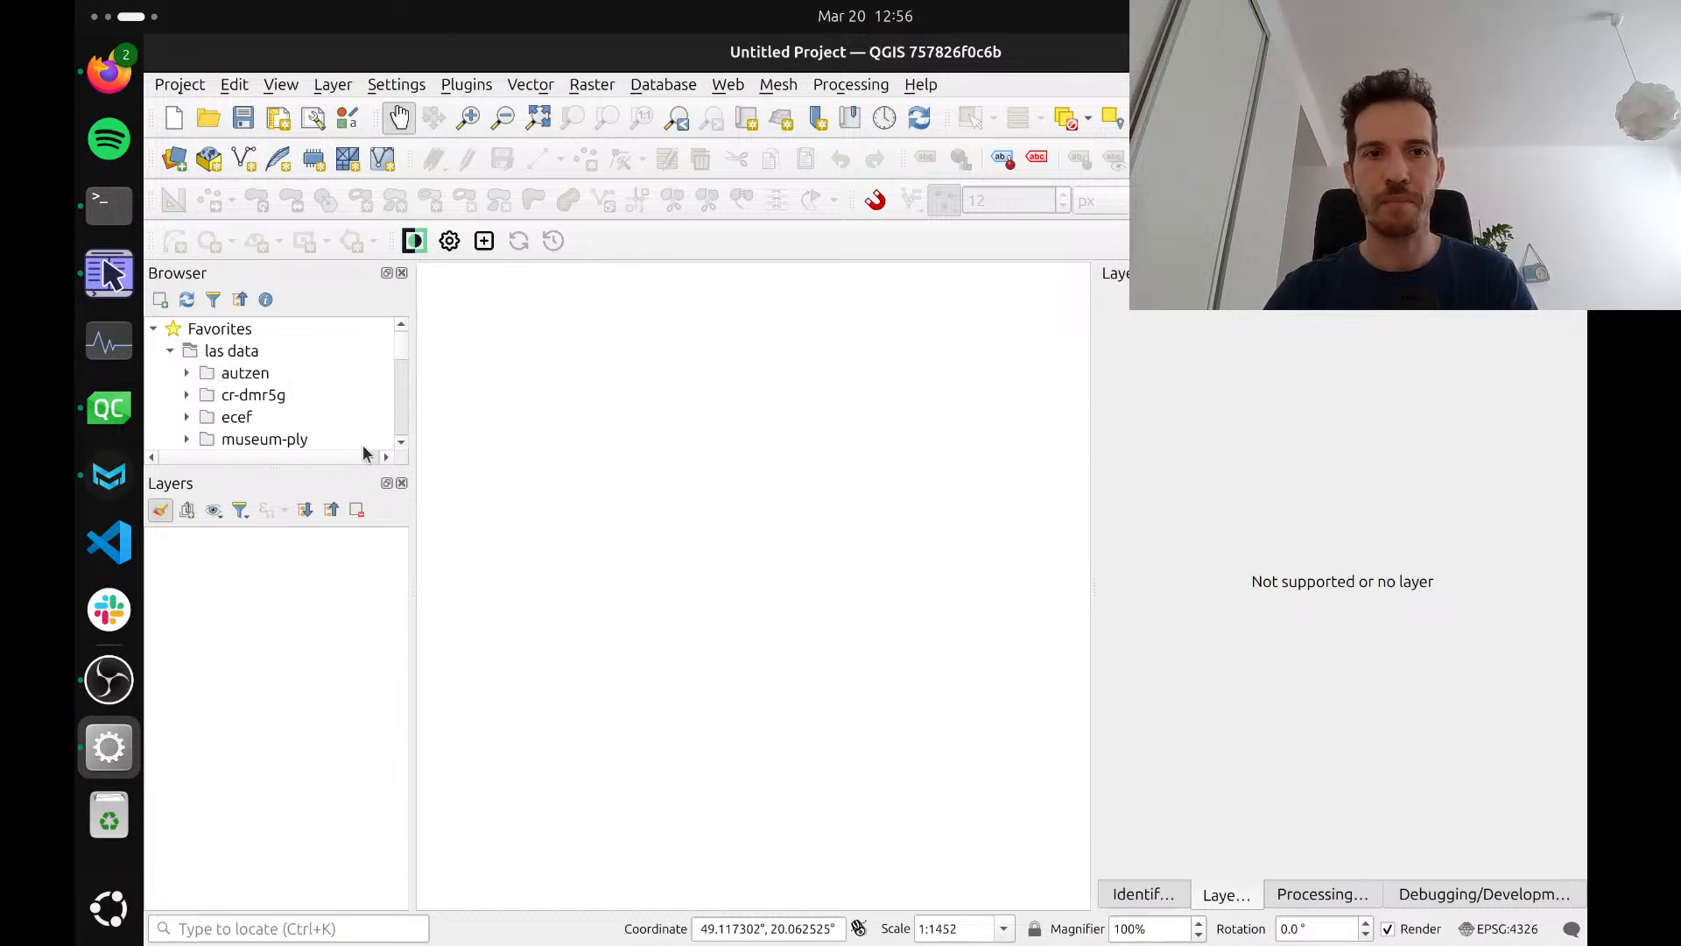
left_click_drag(321, 469, 317, 511)
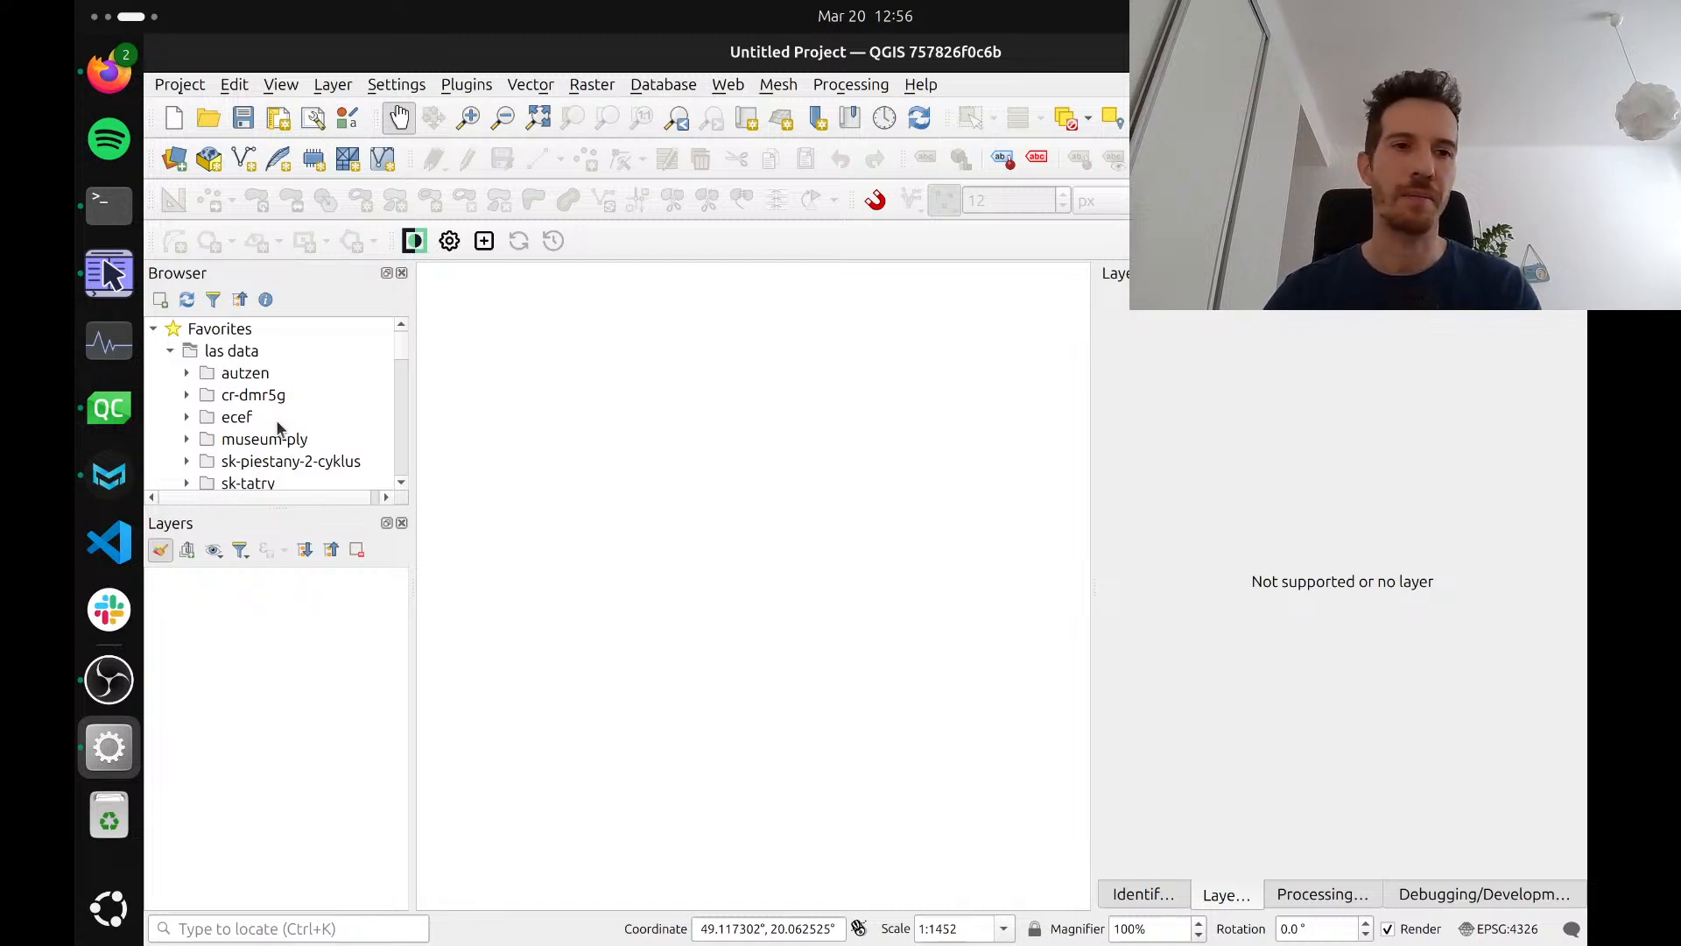
Add the virtual point cloud tatry.vpc from the sk-tatry folder of las data to the 2D map
scroll(273, 428, "down", 3)
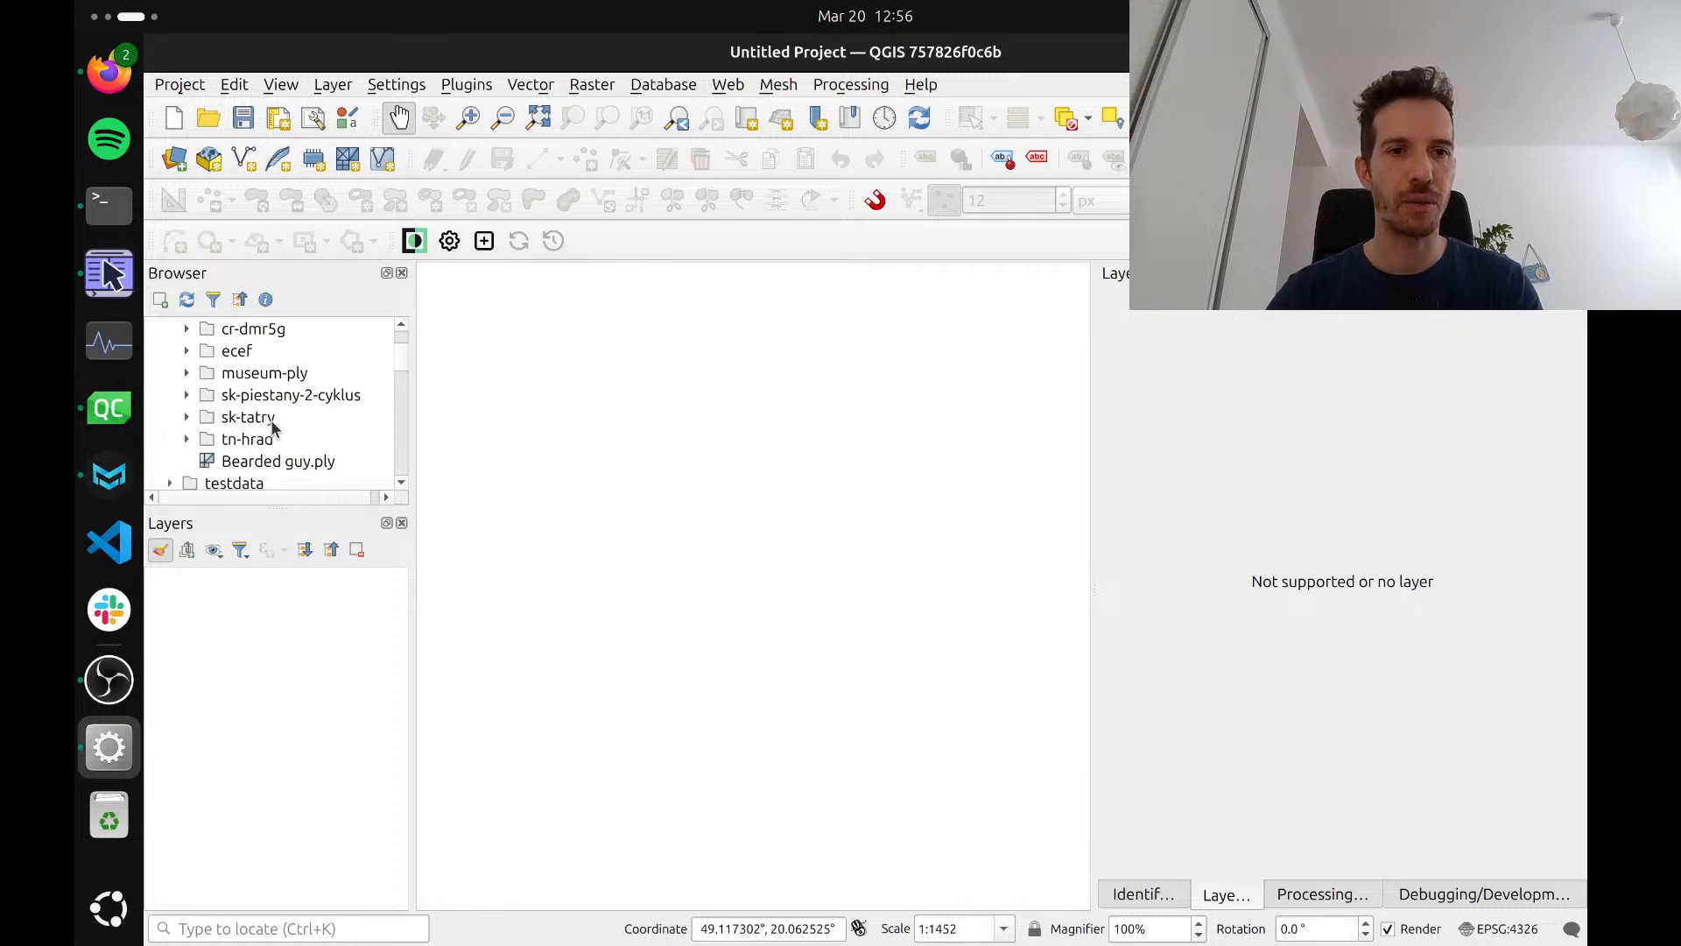
scroll(272, 429, "up", 2)
scroll(273, 428, "up", 1)
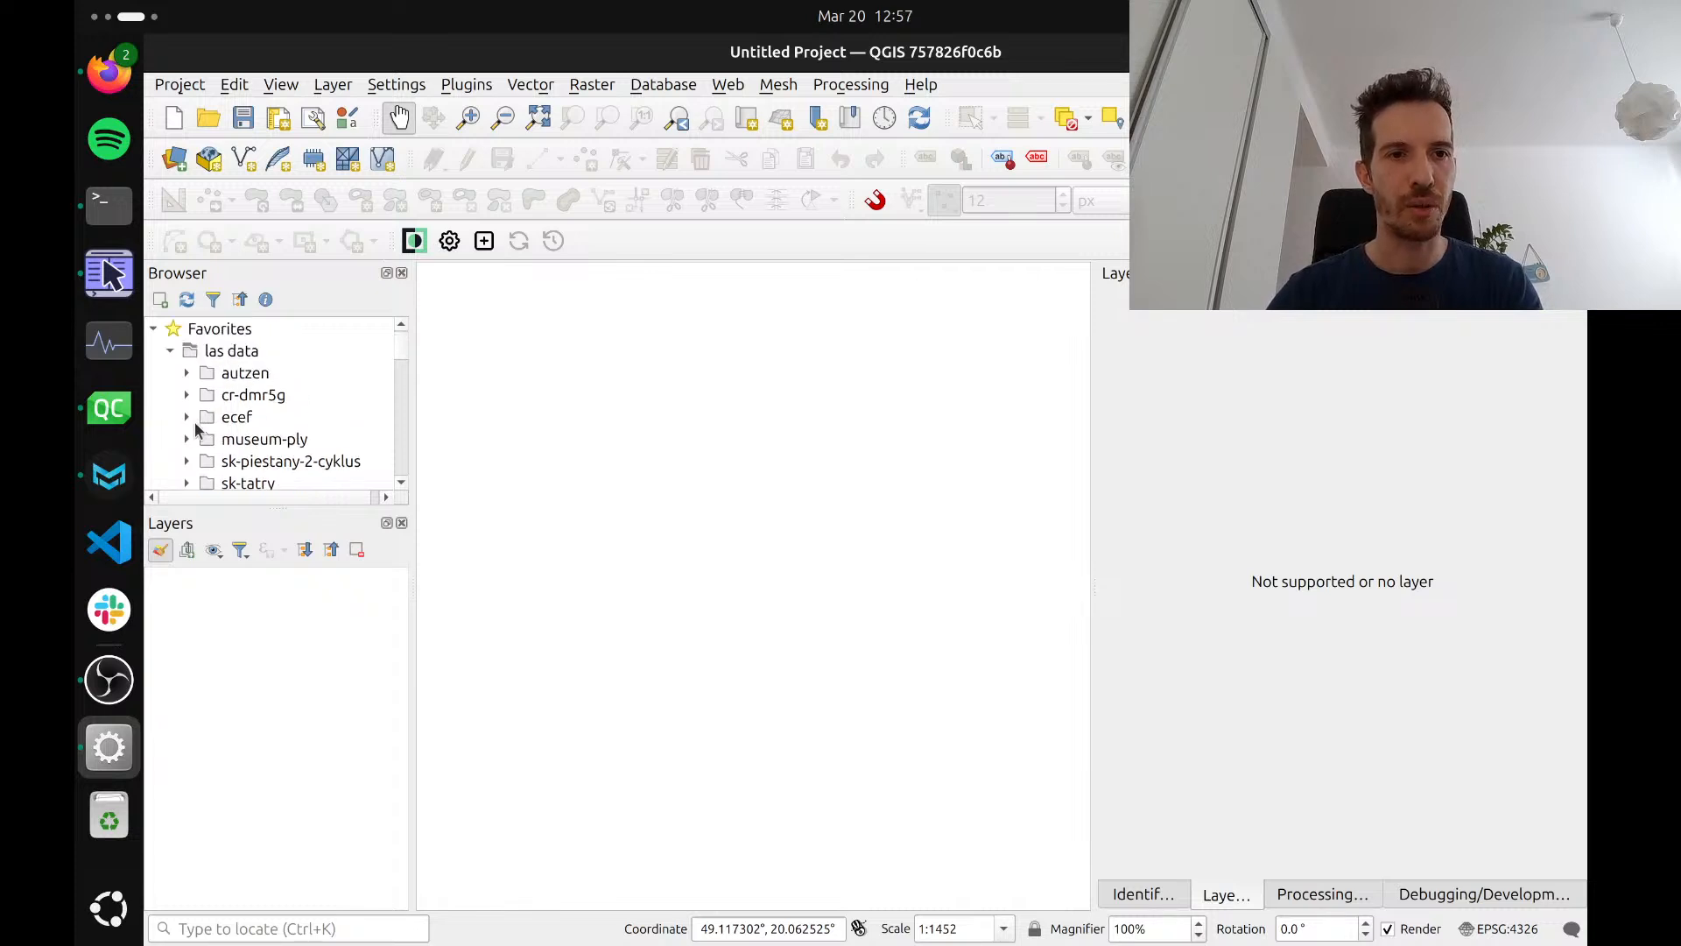
scroll(250, 425, "down", 3)
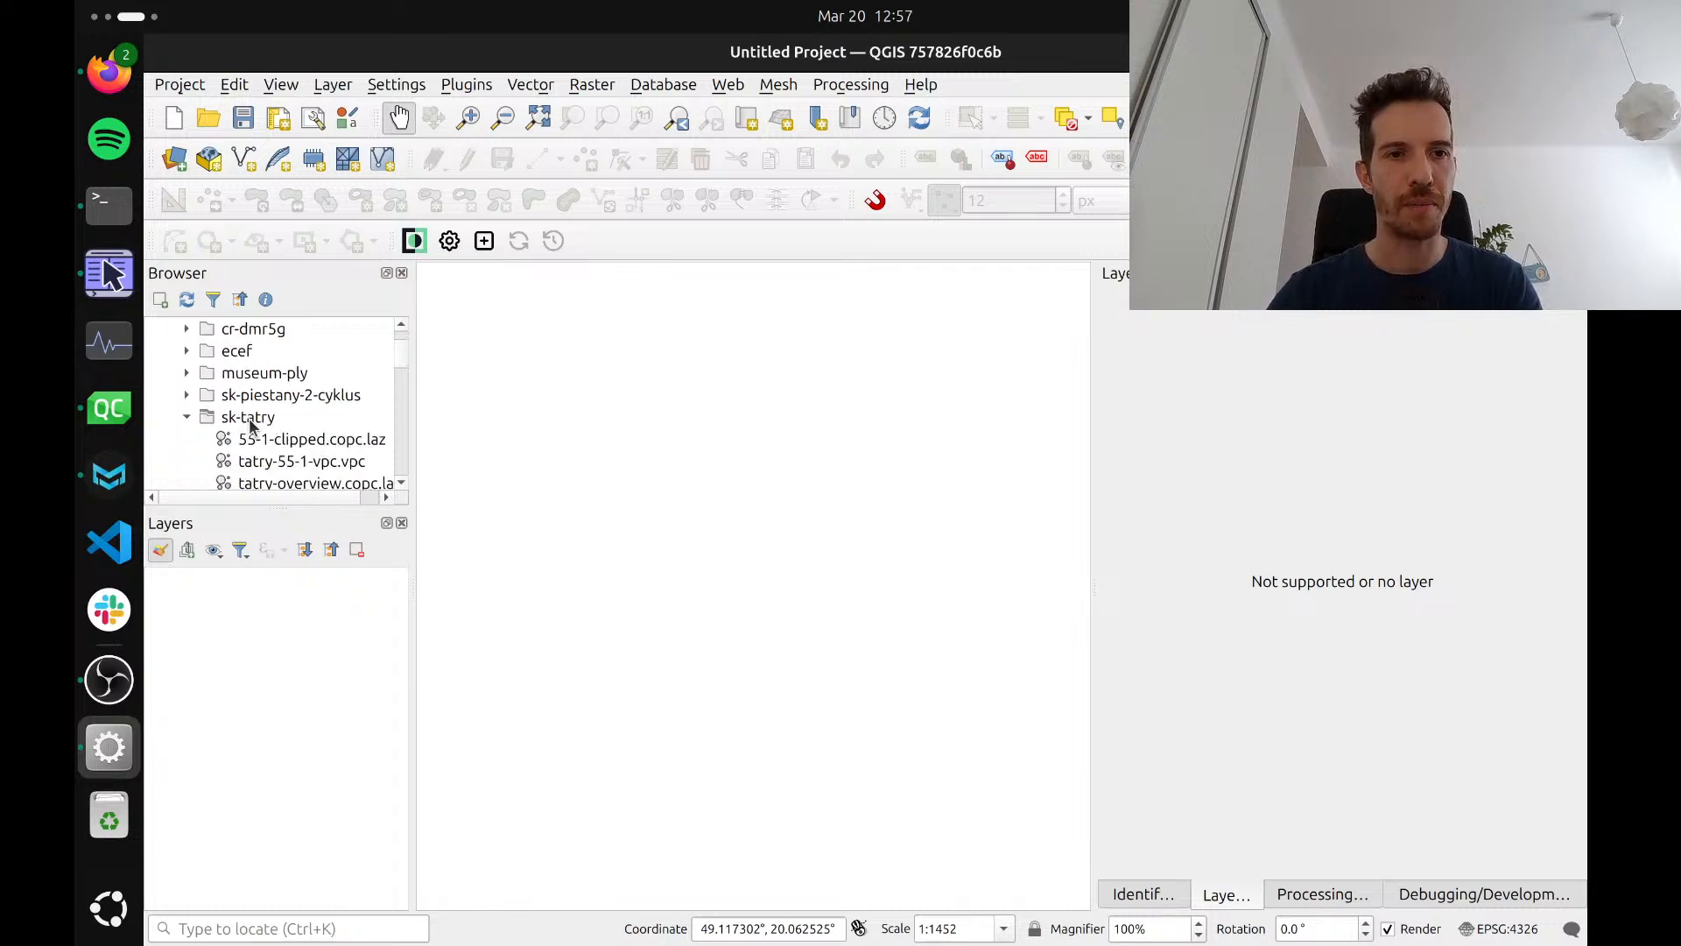
scroll(306, 464, "down", 1)
scroll(306, 464, "right", 1)
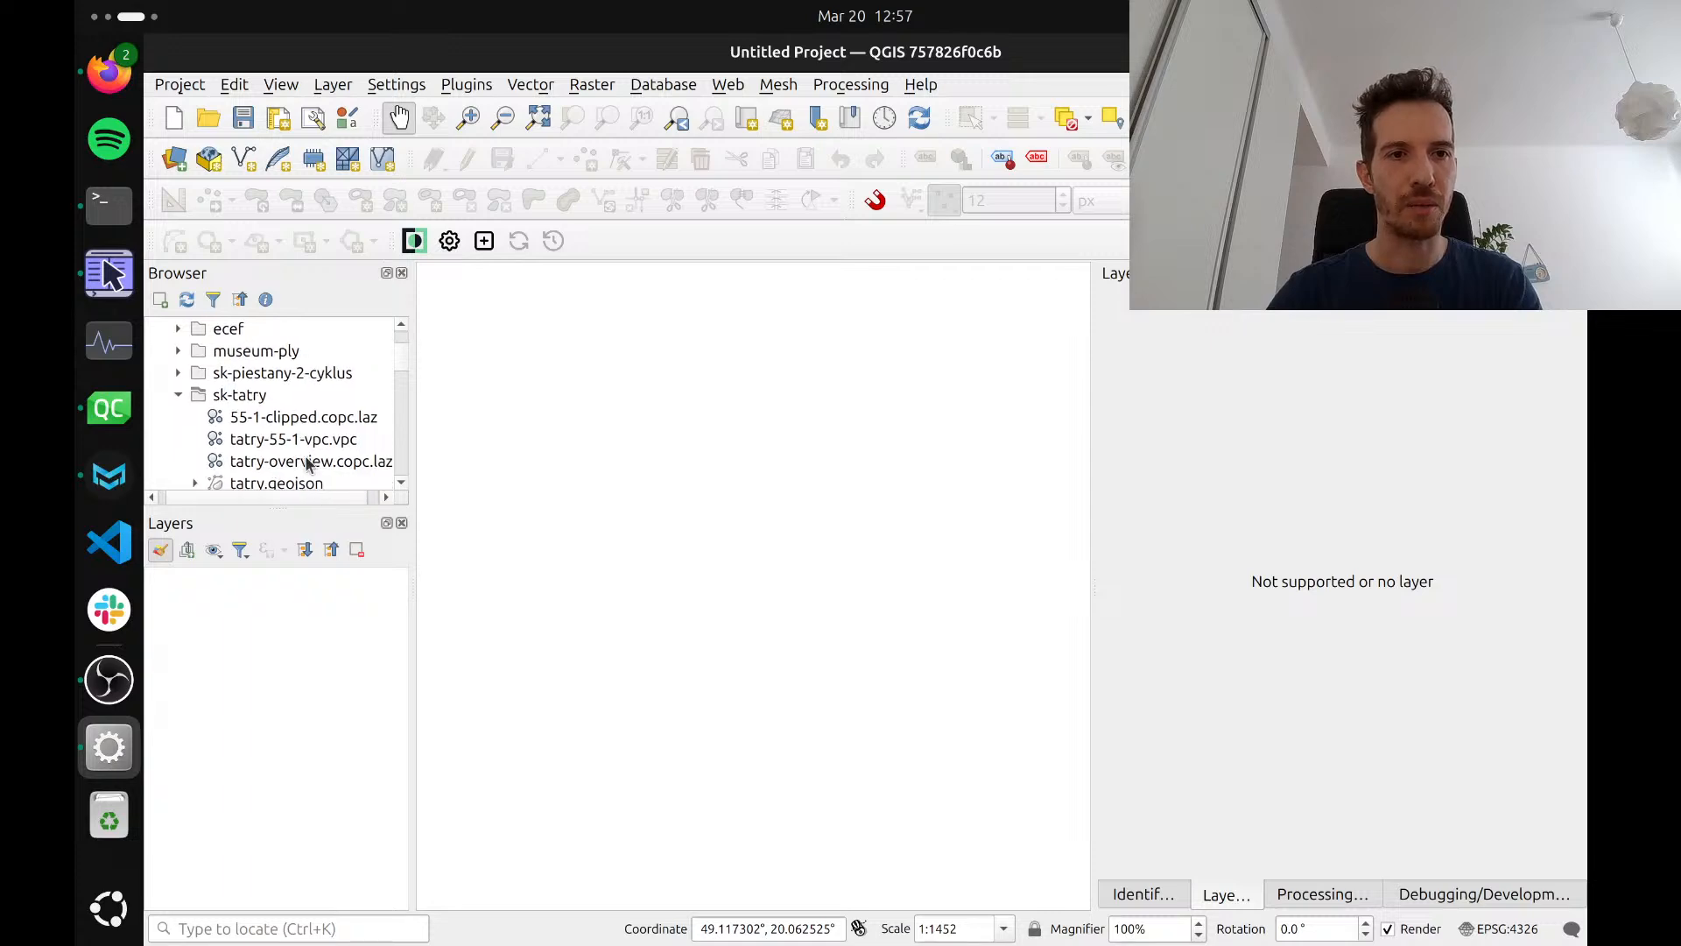
scroll(299, 470, "down", 2)
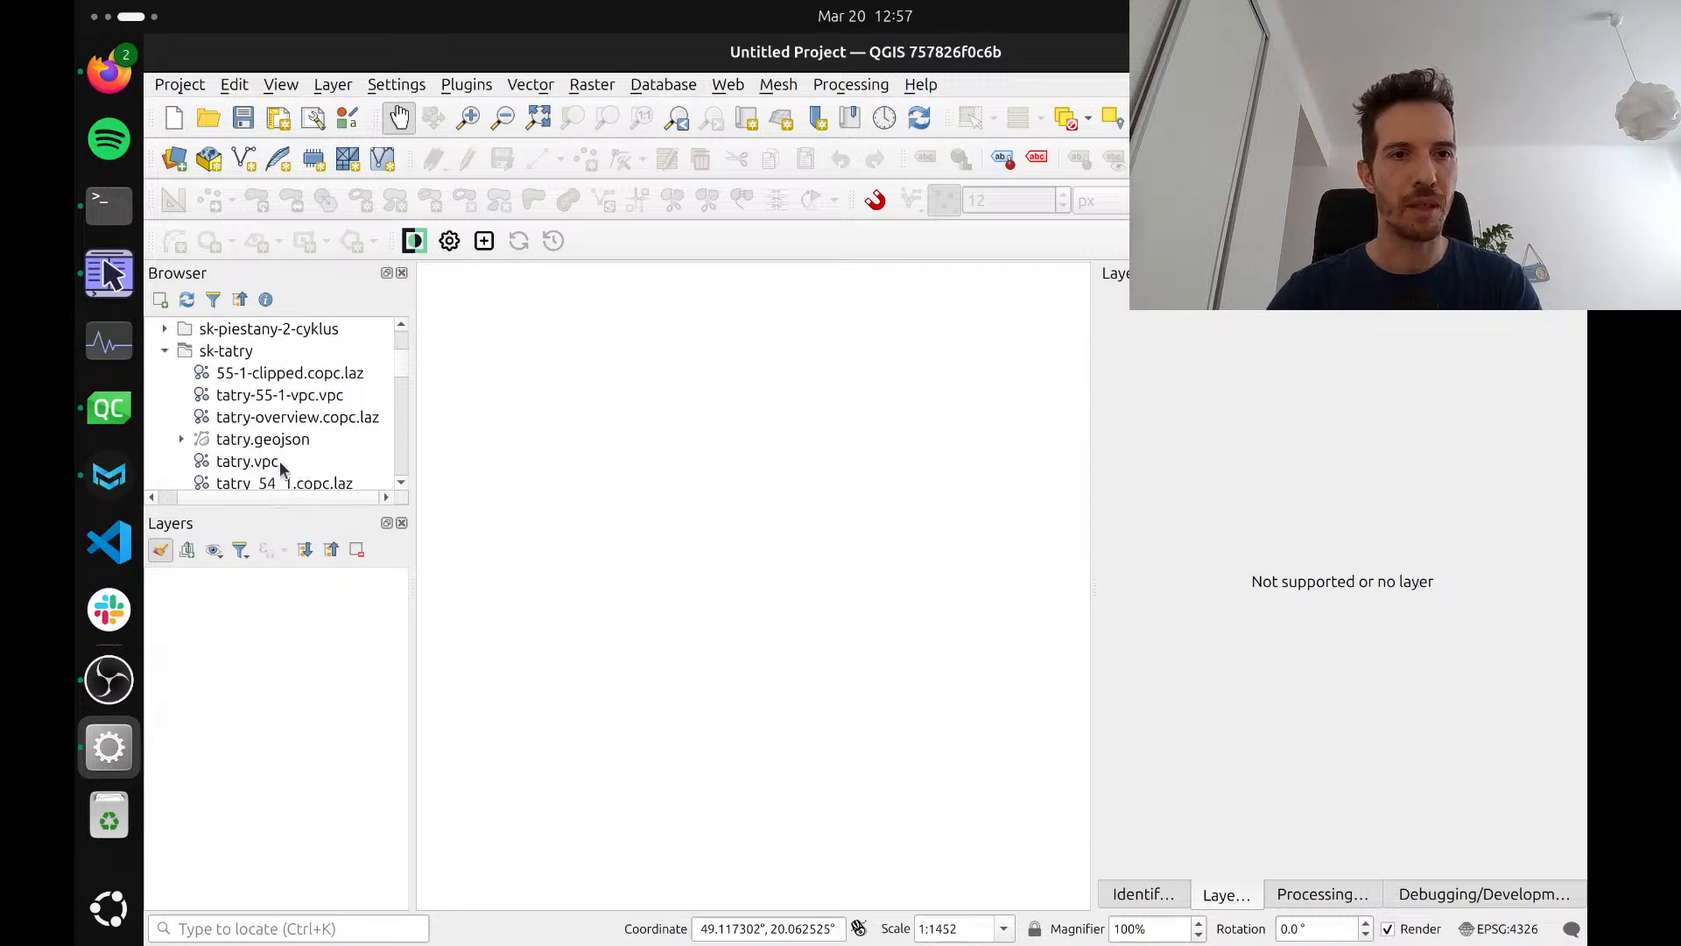
left_click_drag(262, 460, 535, 457)
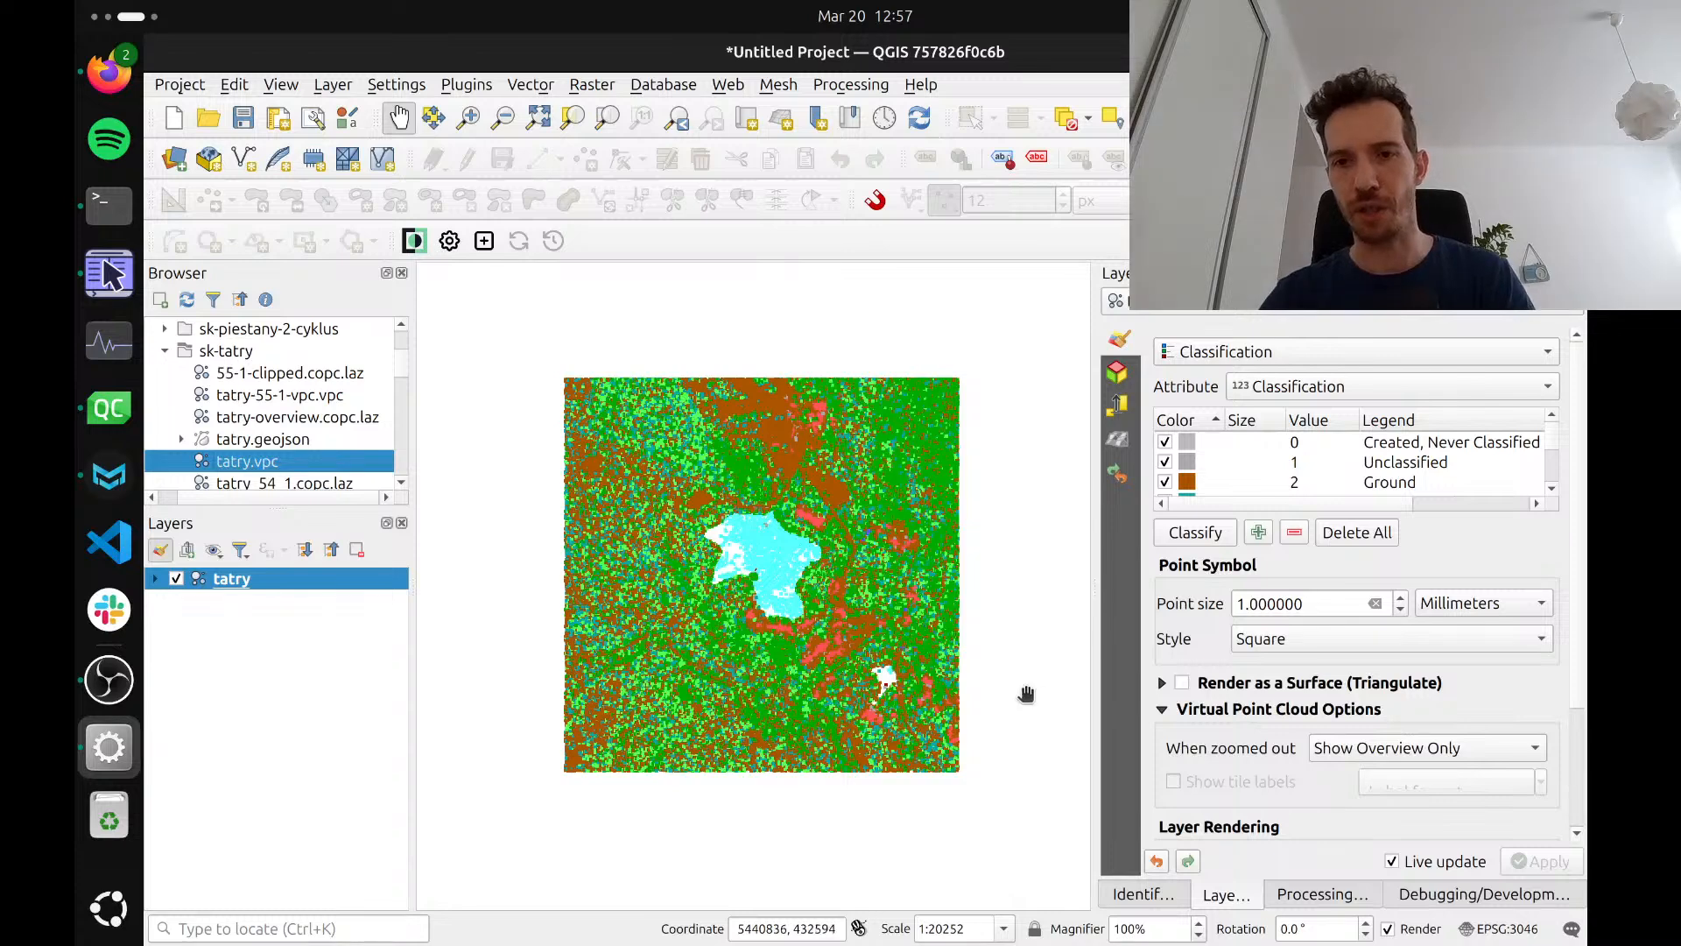
Set the tatry layer to Show Extents Only when zoomed out, and compare the map at close and far scales
scroll(1149, 648, "down", 1)
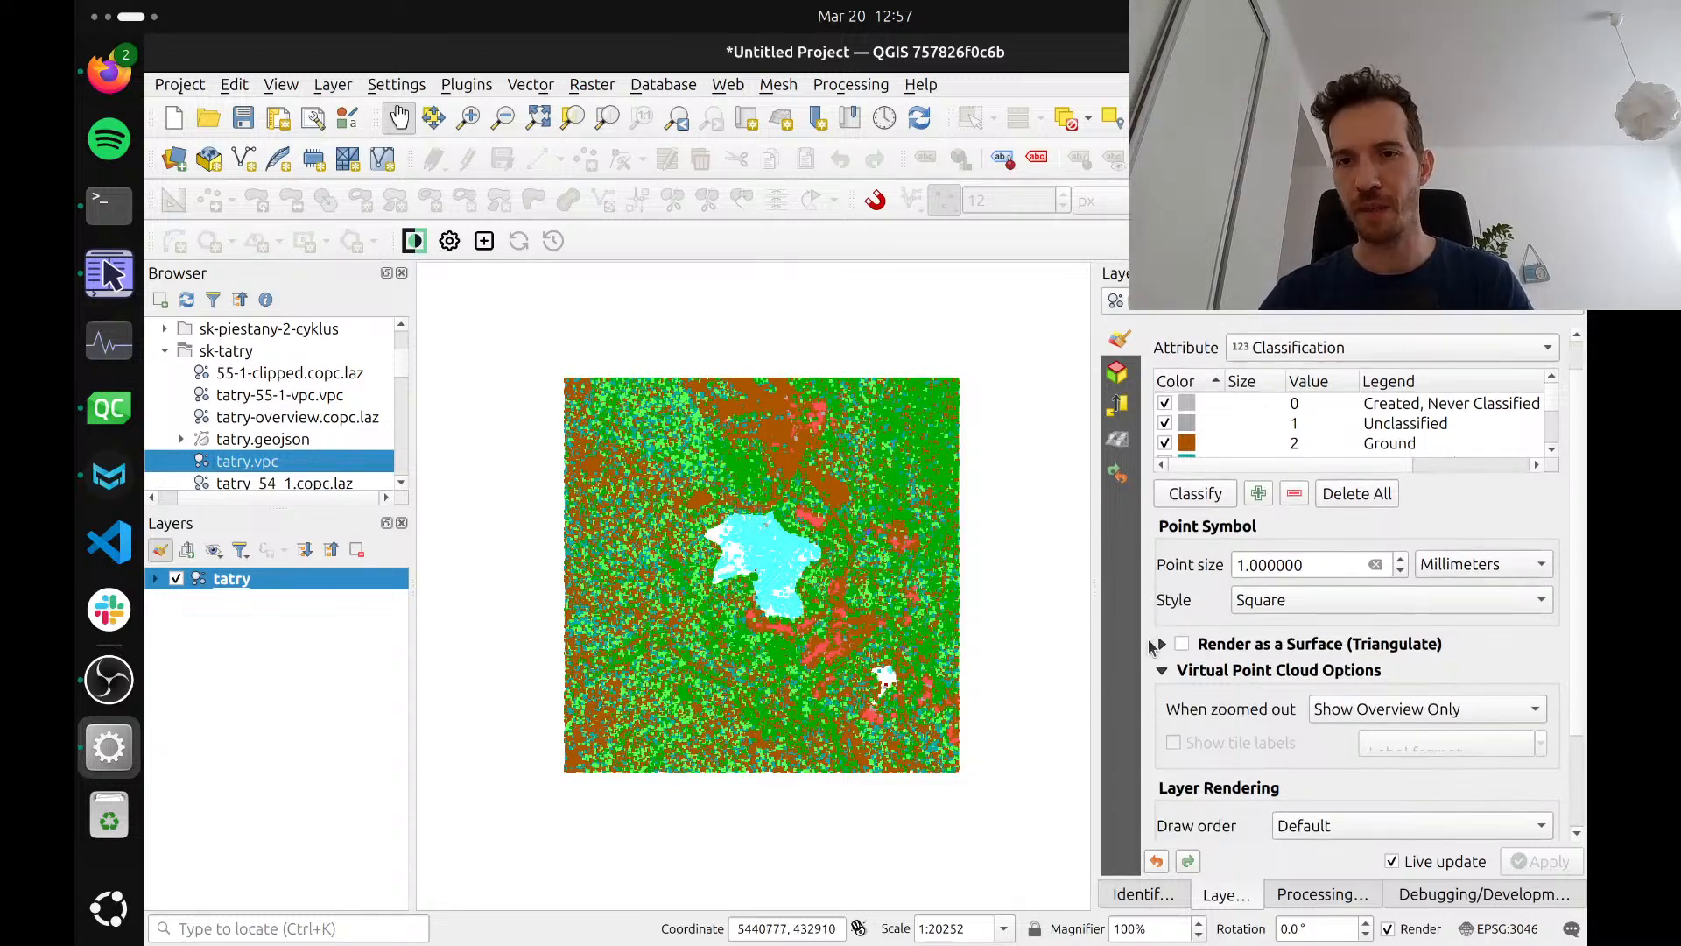
scroll(1150, 648, "up", 1)
scroll(1149, 645, "down", 3)
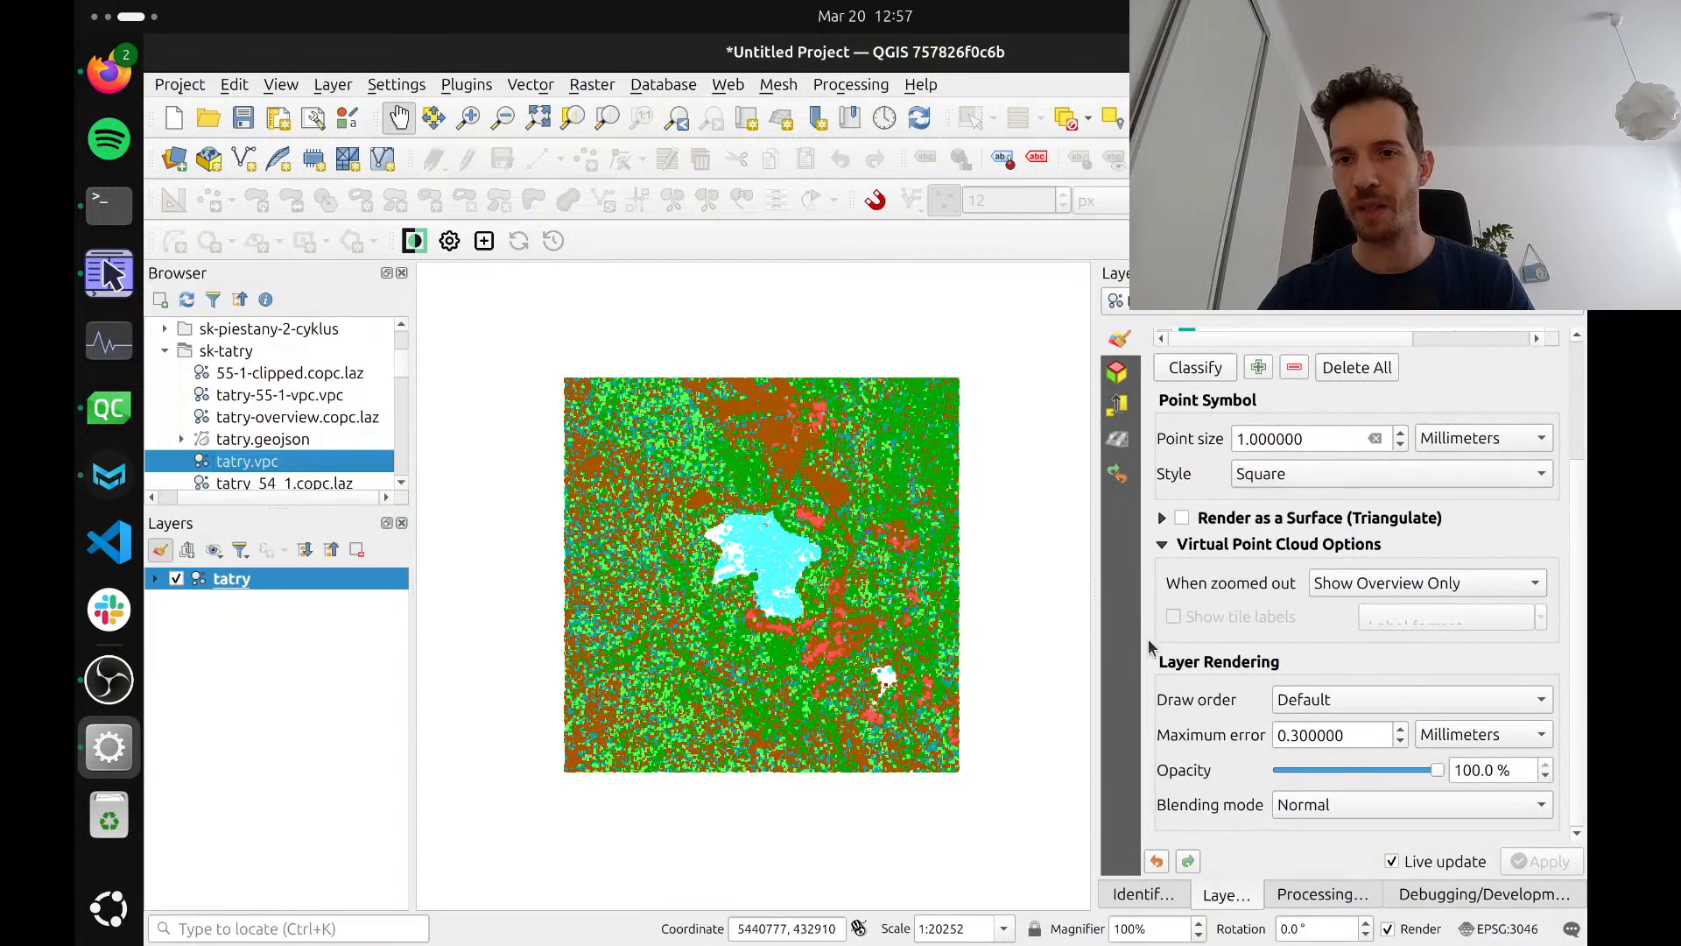
scroll(1148, 638, "up", 3)
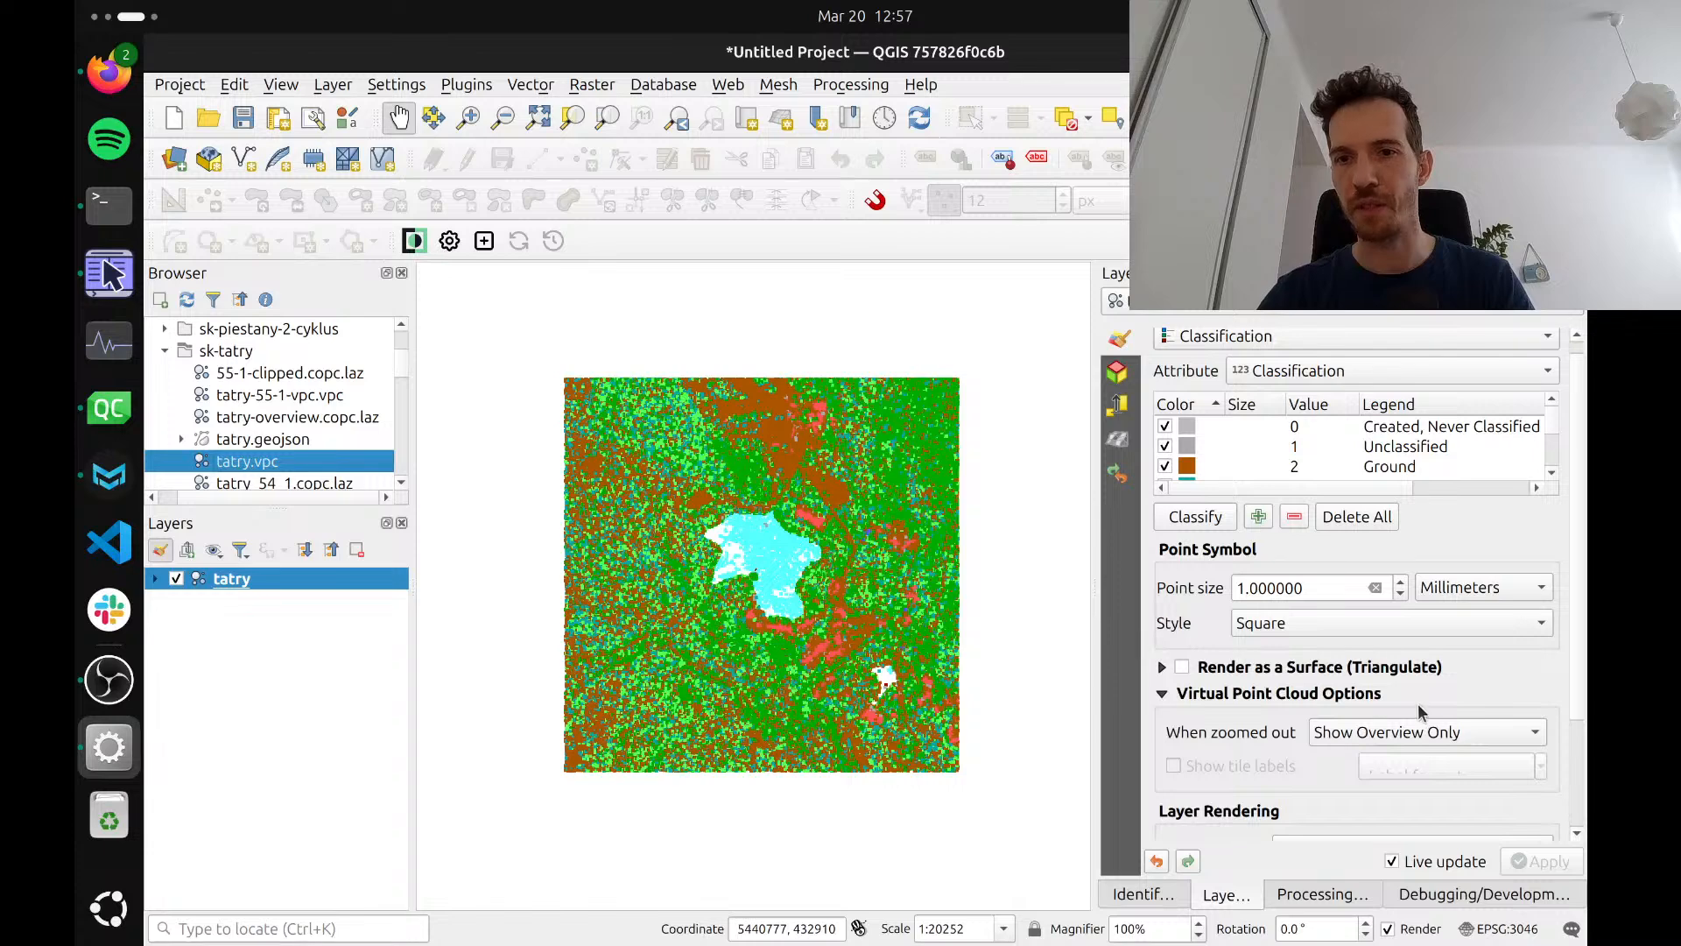
left_click(1394, 732)
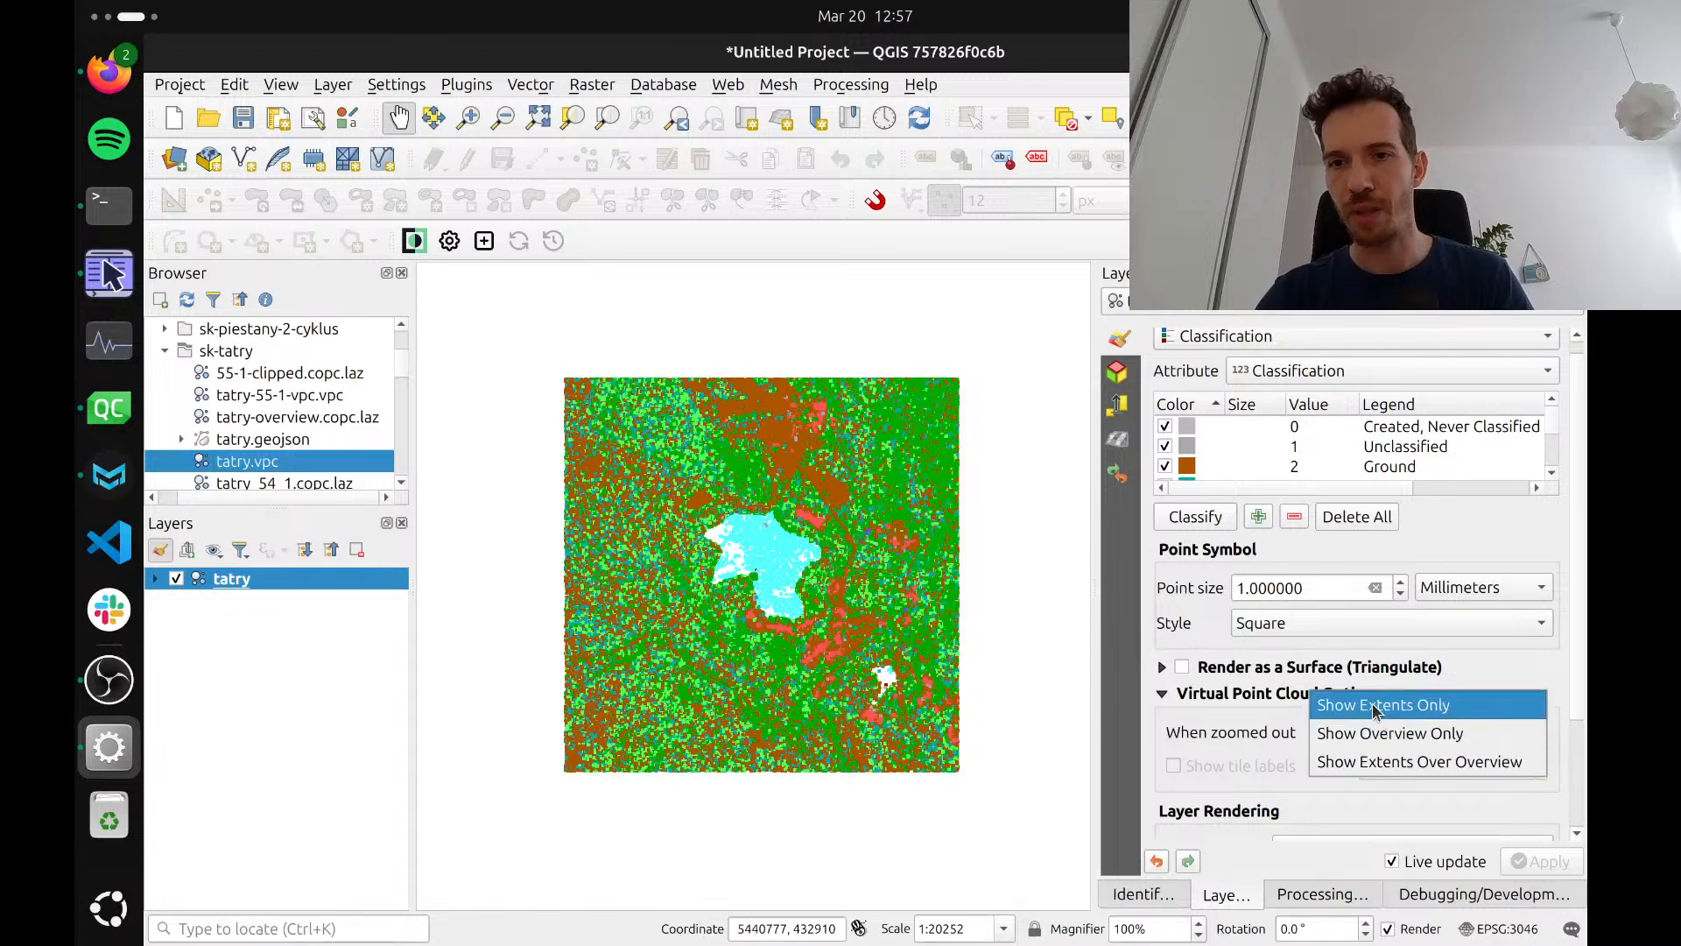
left_click(1385, 705)
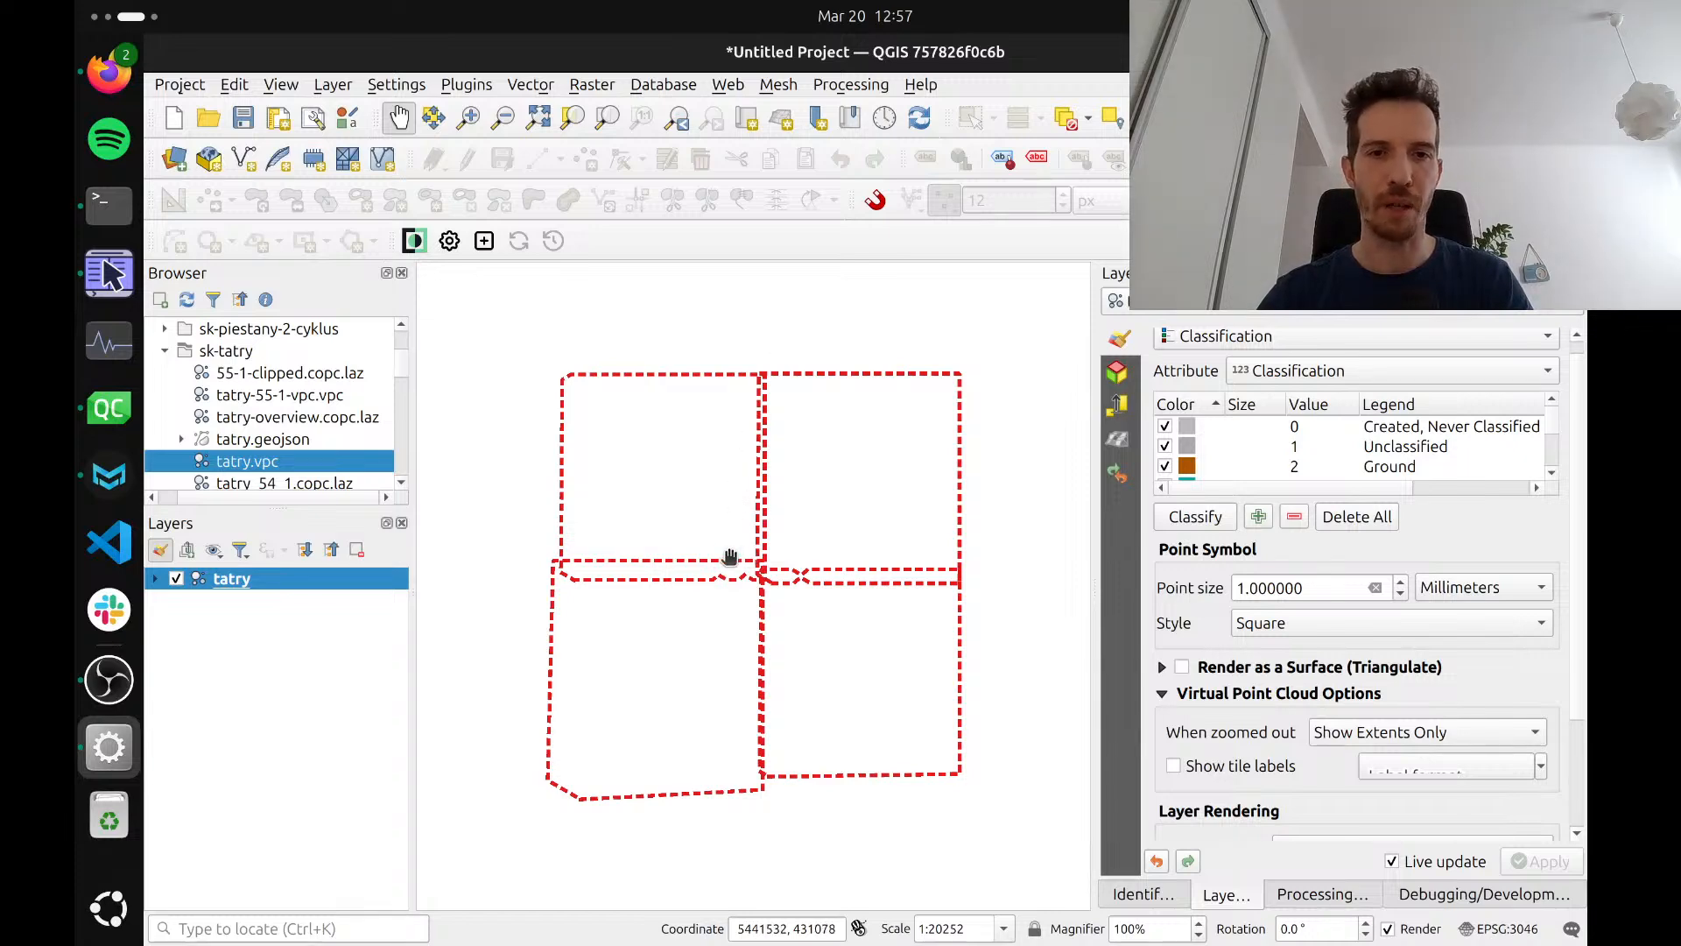
scroll(709, 536, "up", 3)
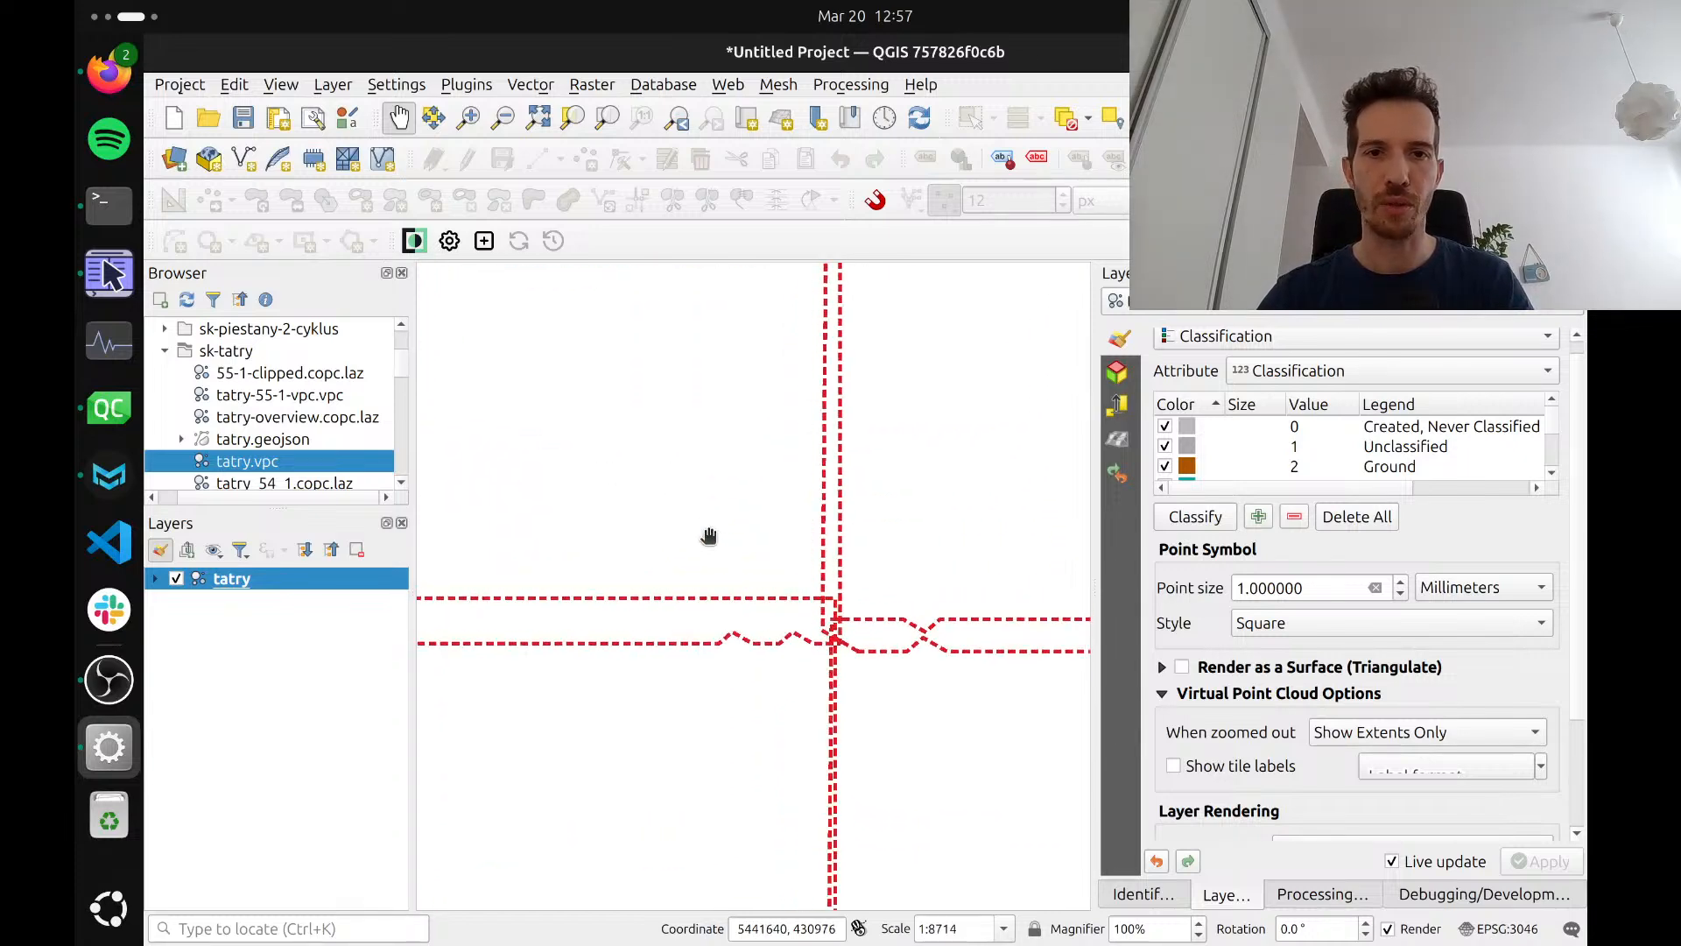
scroll(709, 536, "up", 3)
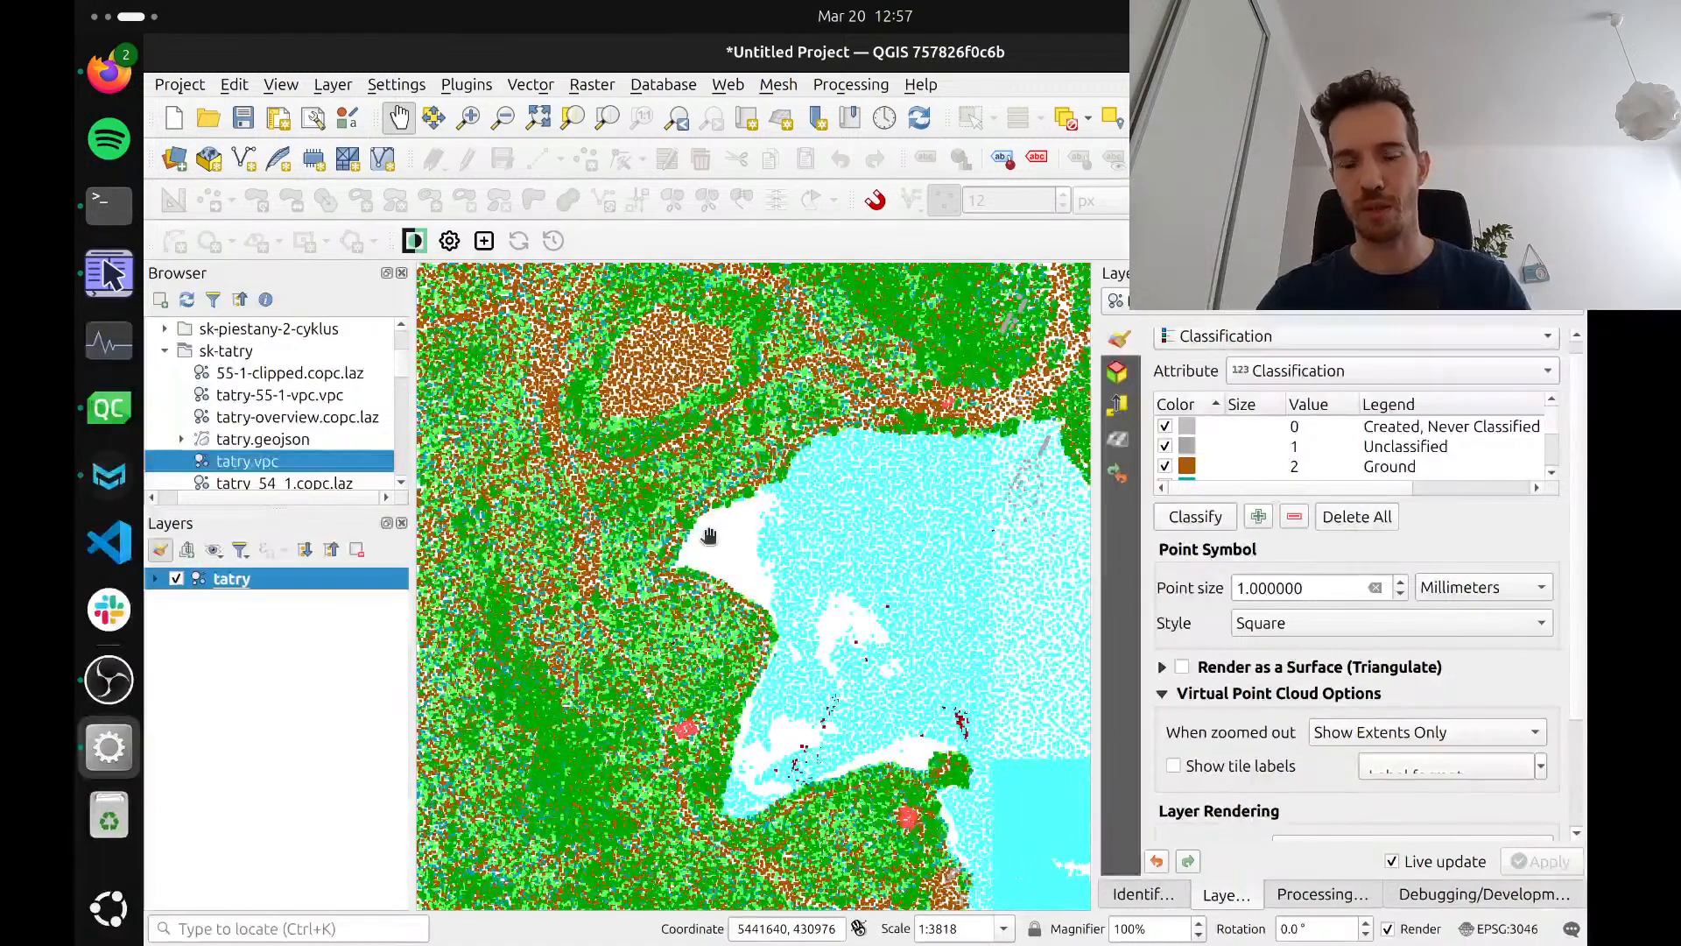
scroll(709, 536, "down", 5)
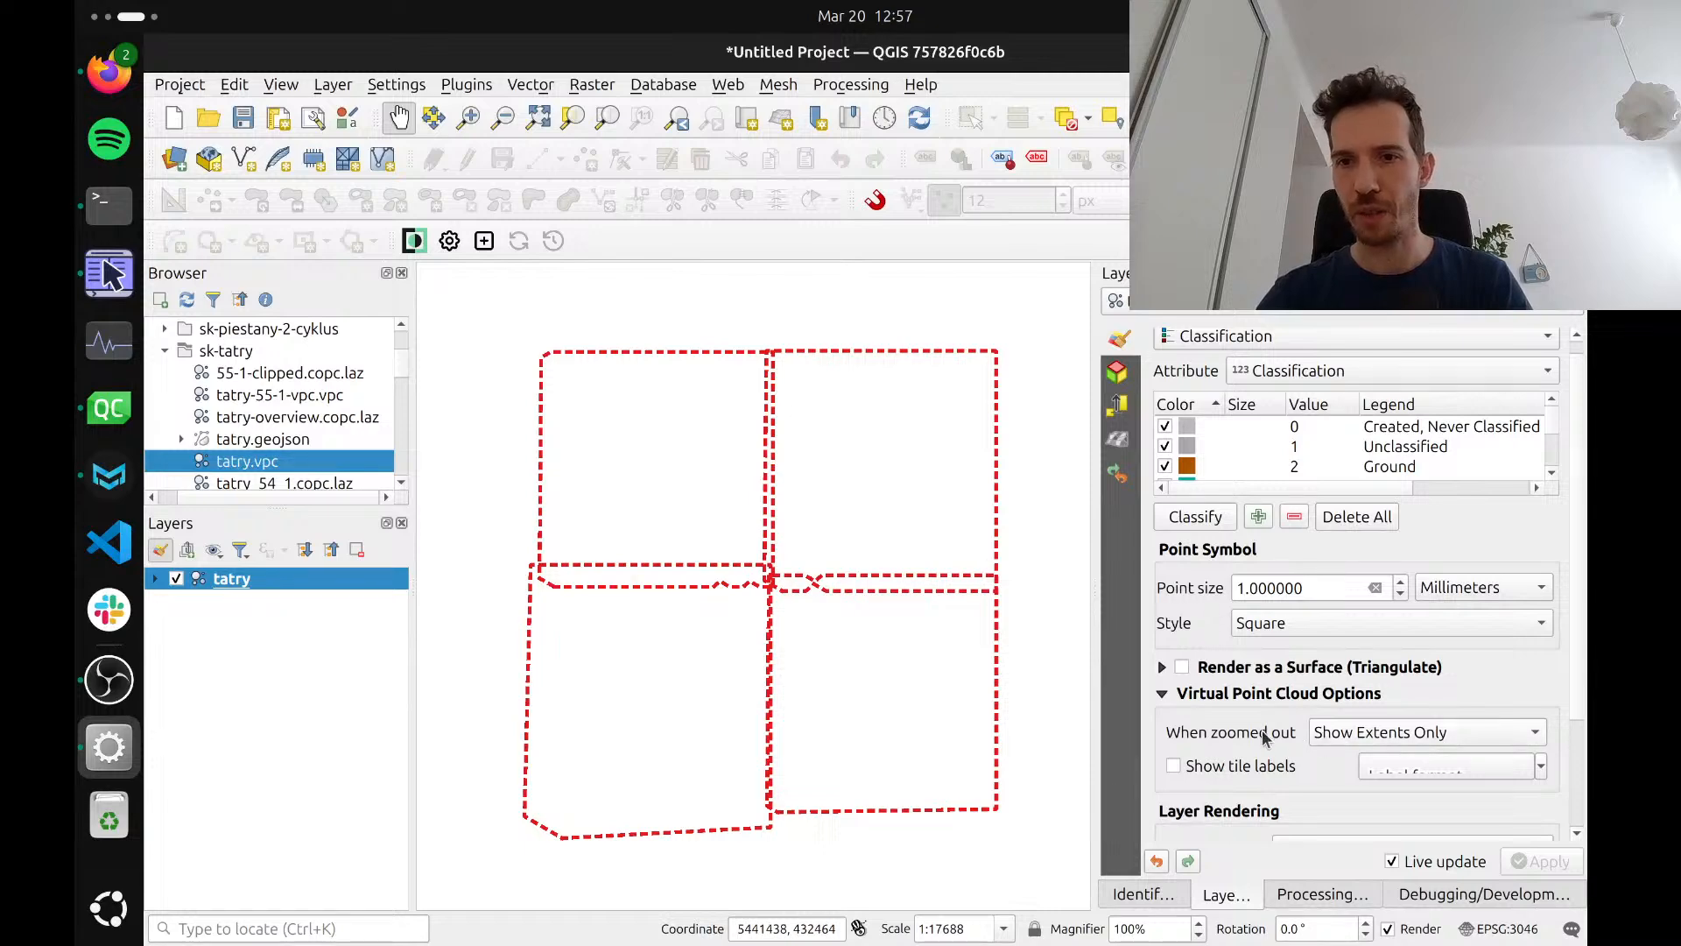
Set the tatry layer to Show Overview Only when zoomed out, and compare the point detail around the lake with the full overview
left_click(1347, 737)
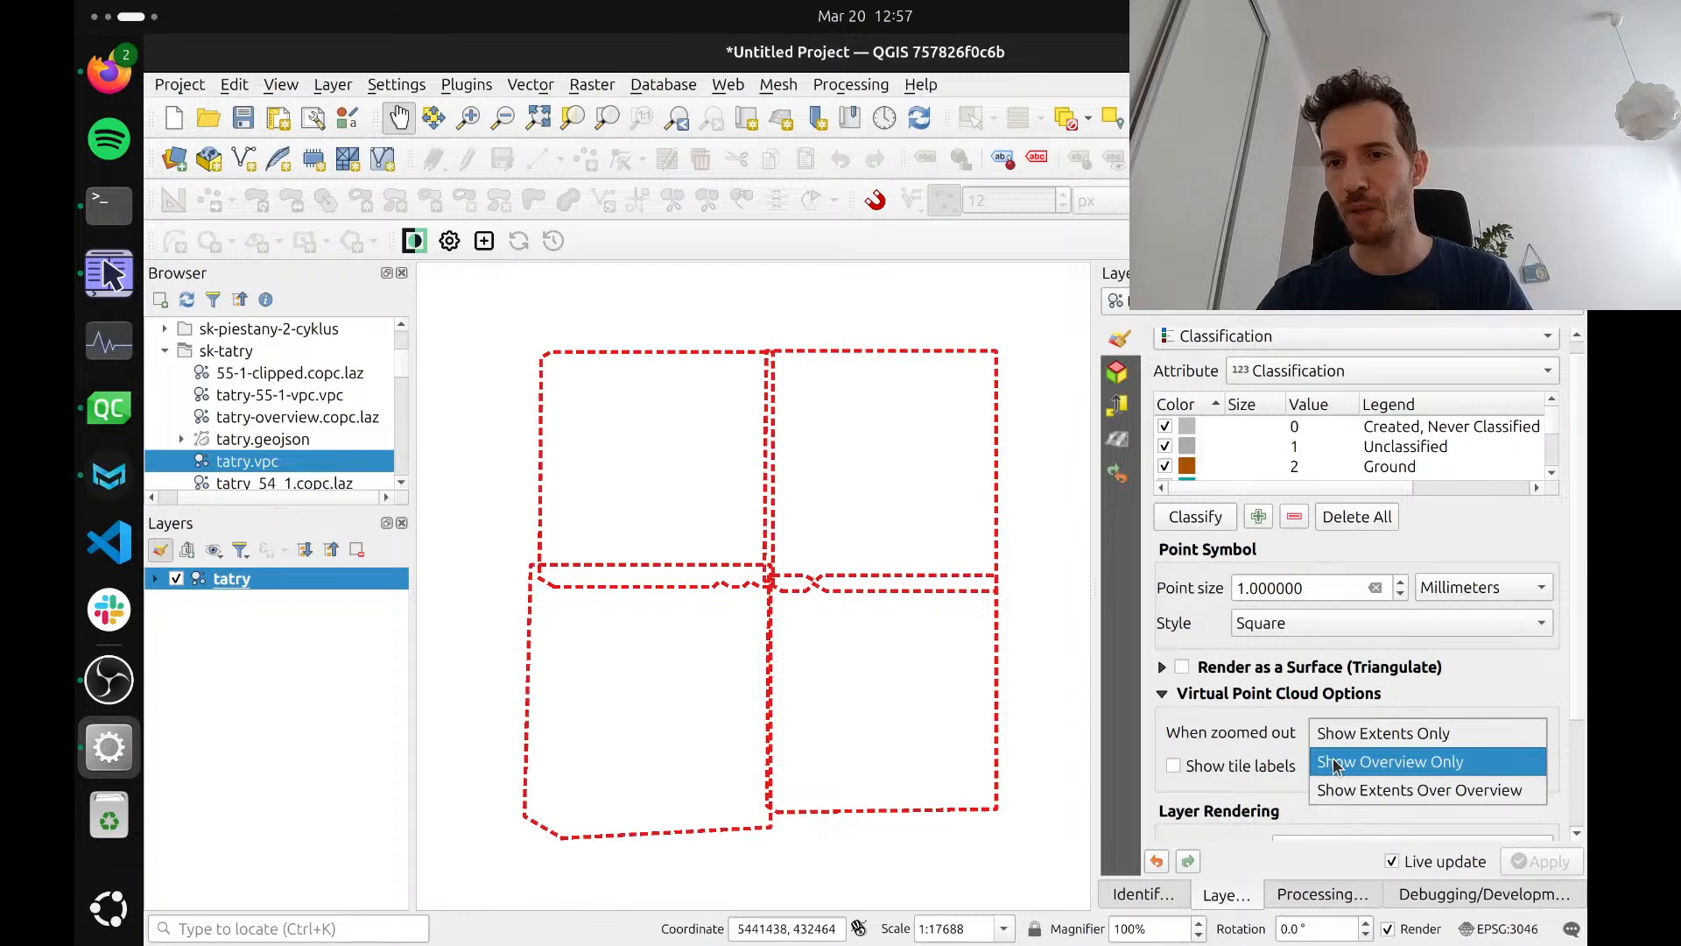
left_click(1333, 769)
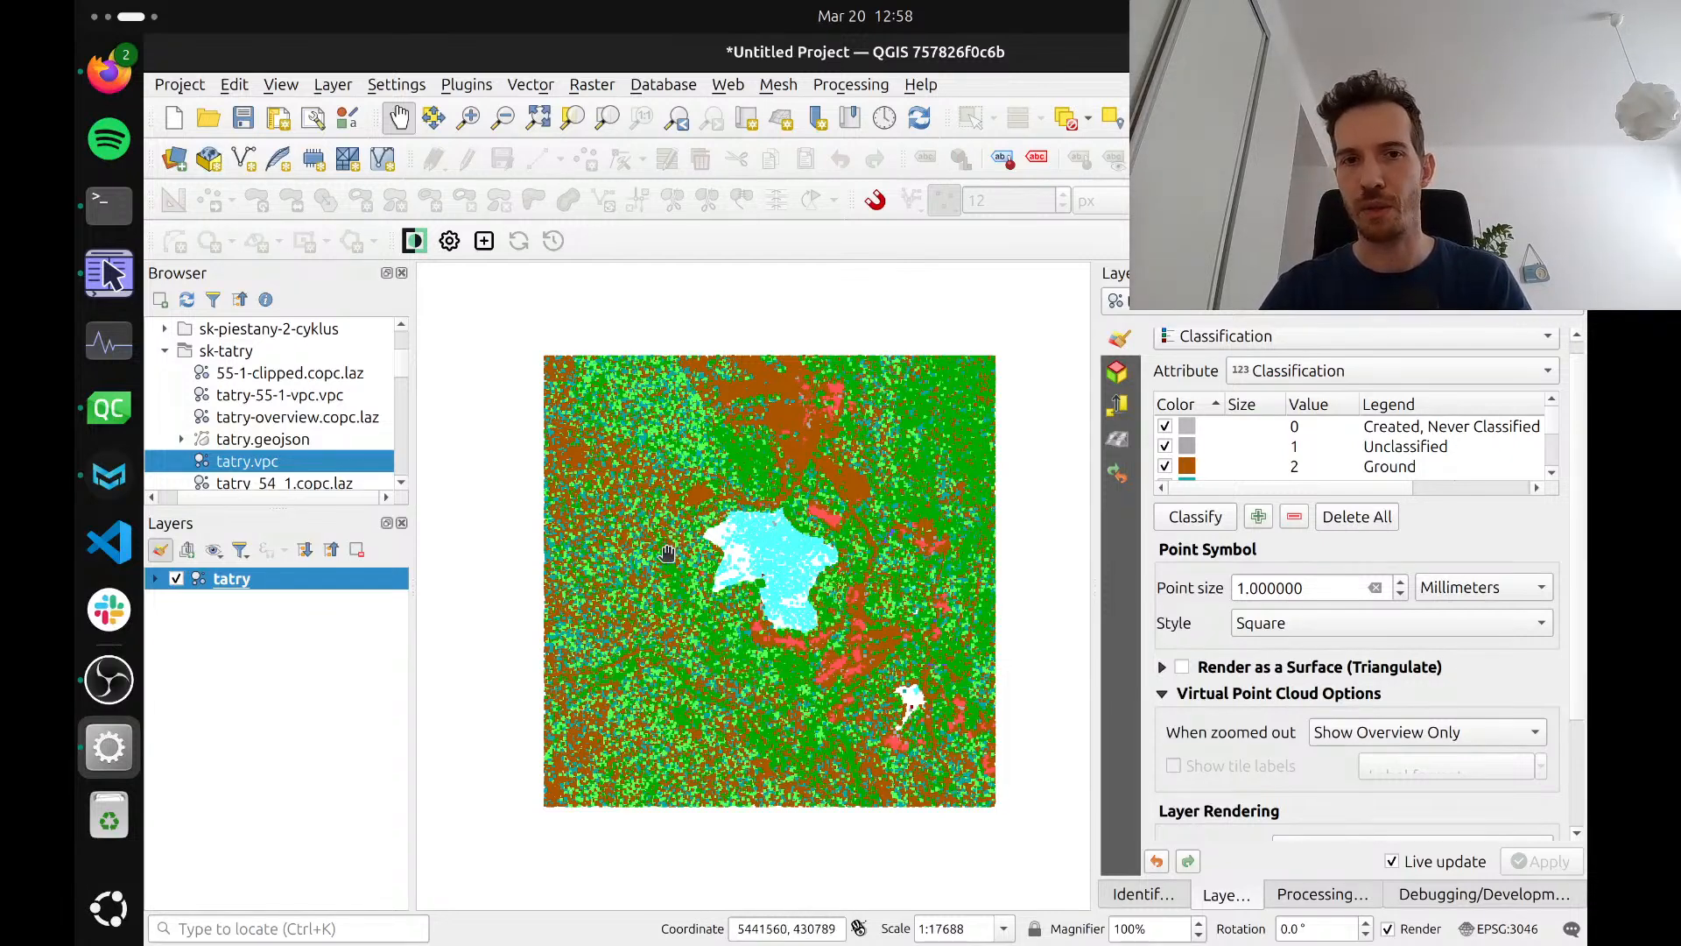
scroll(667, 552, "up", 2)
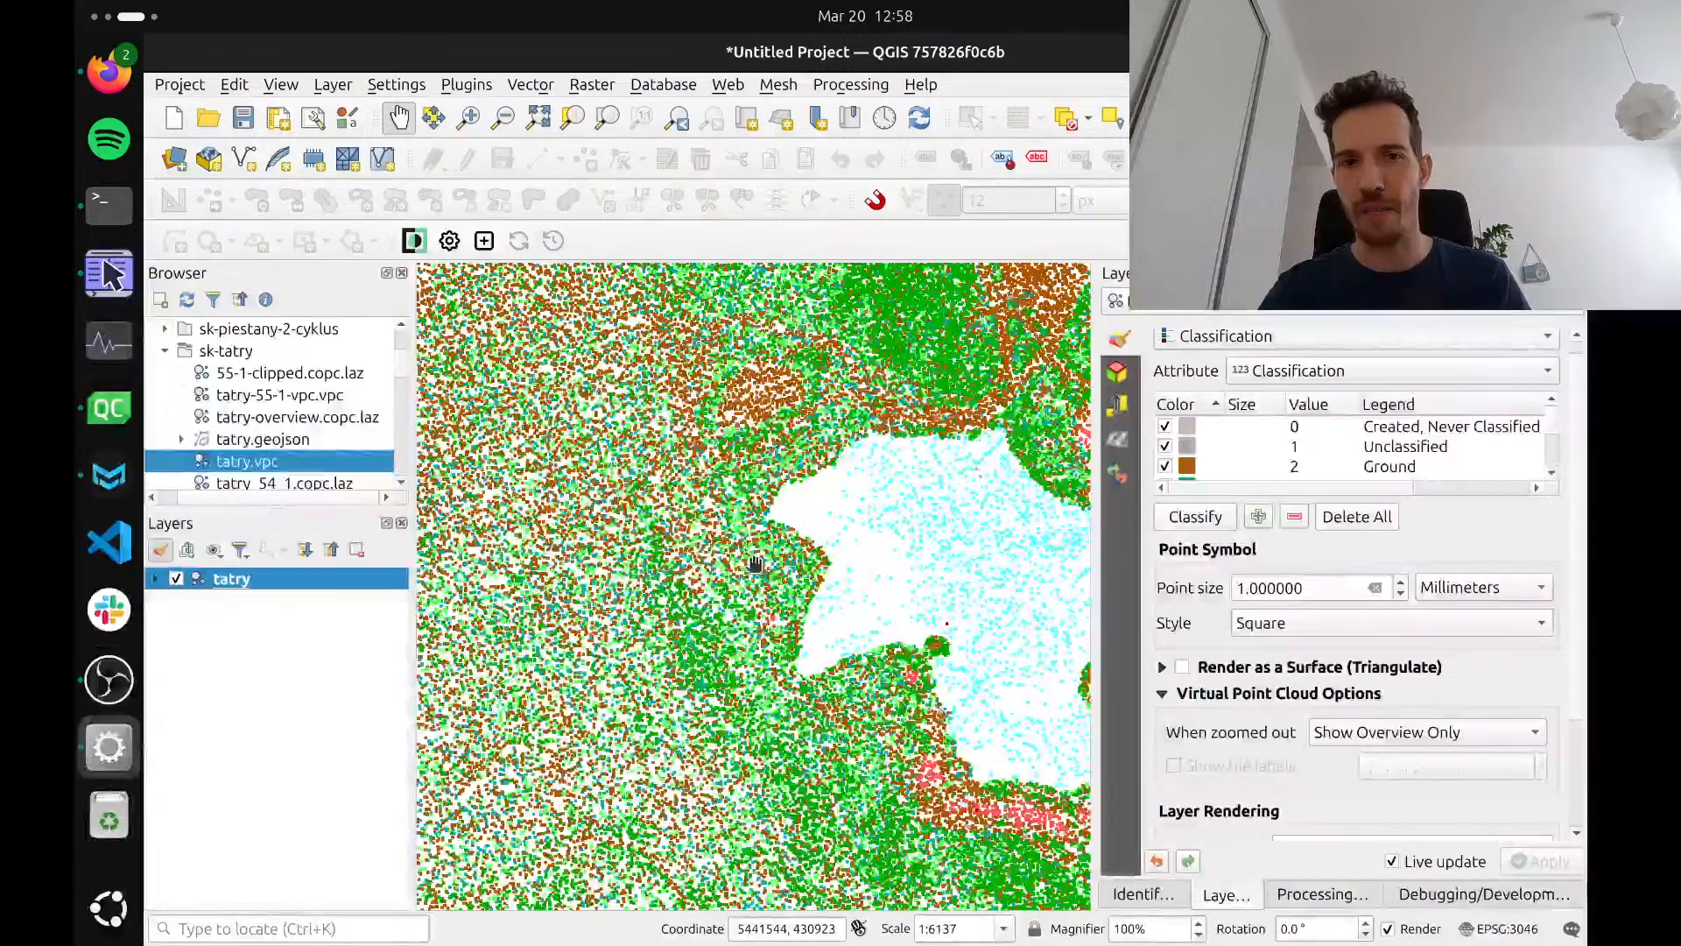
scroll(755, 563, "up", 1)
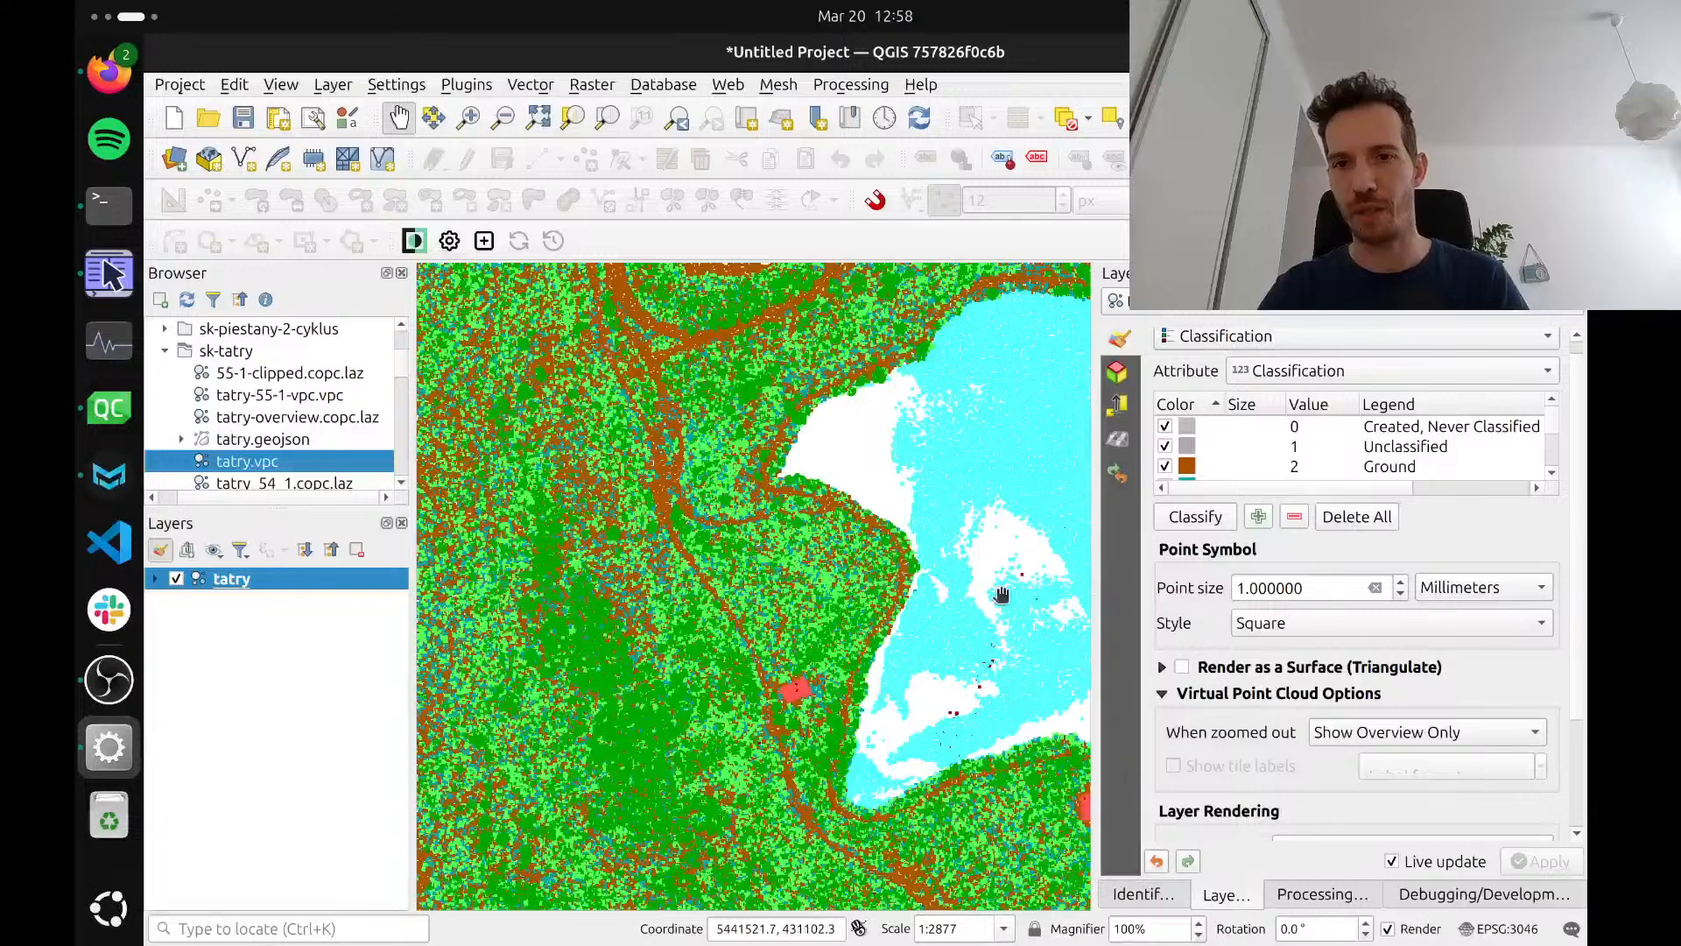
scroll(801, 636, "down", 3)
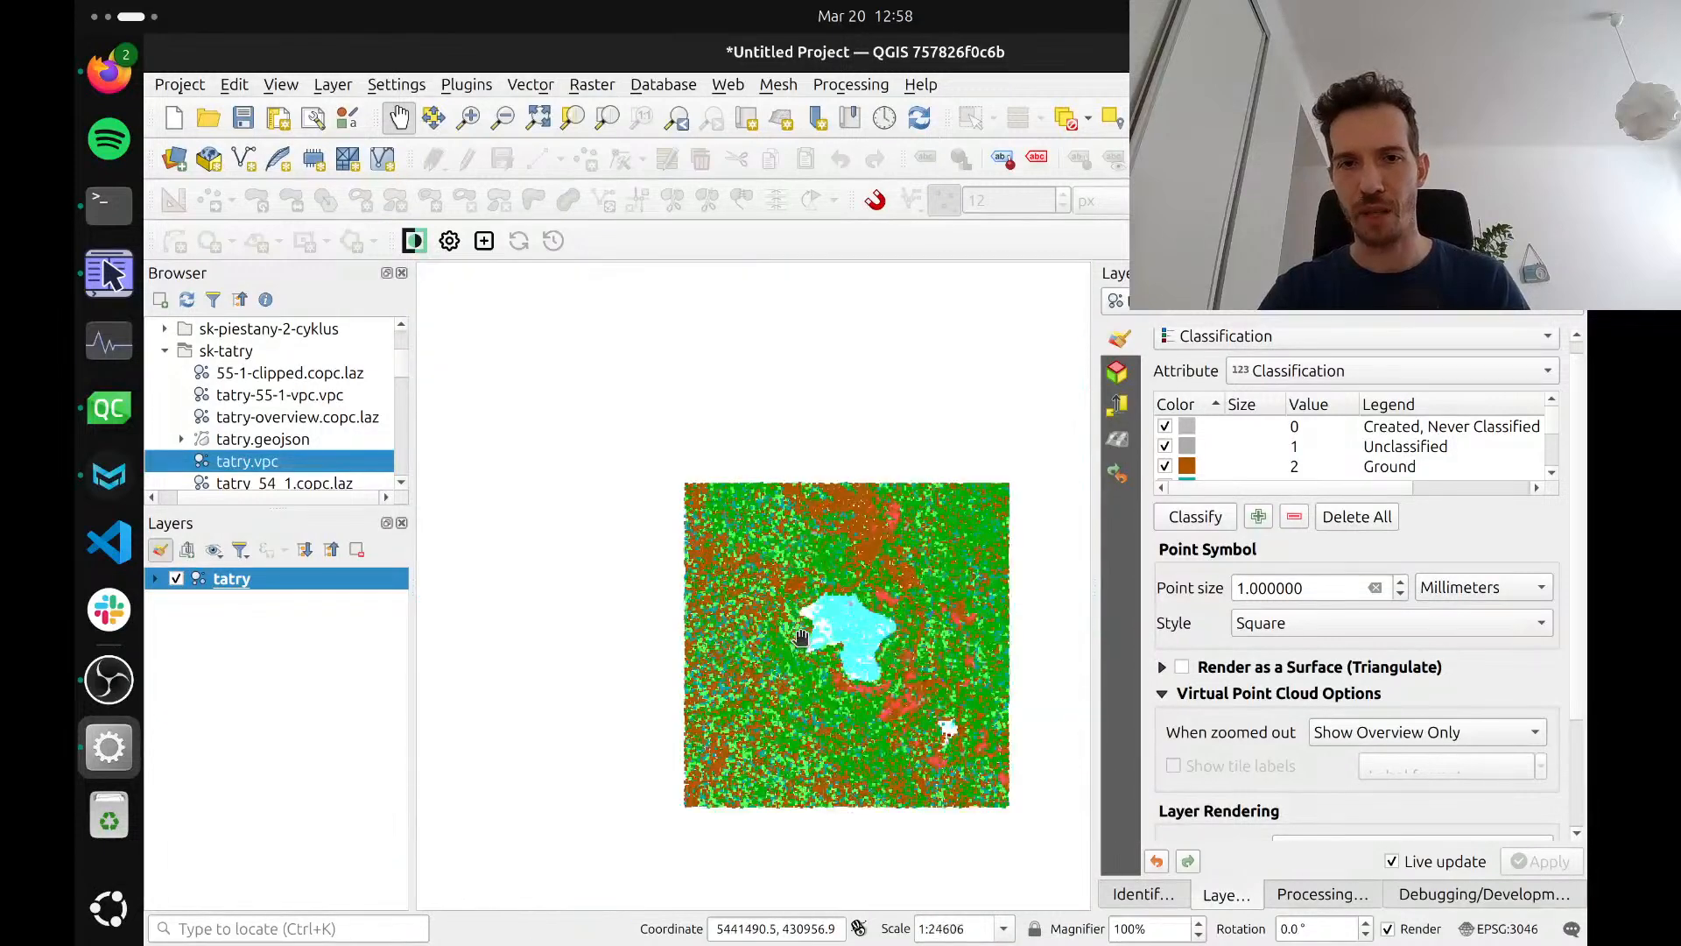
left_click_drag(864, 648, 833, 619)
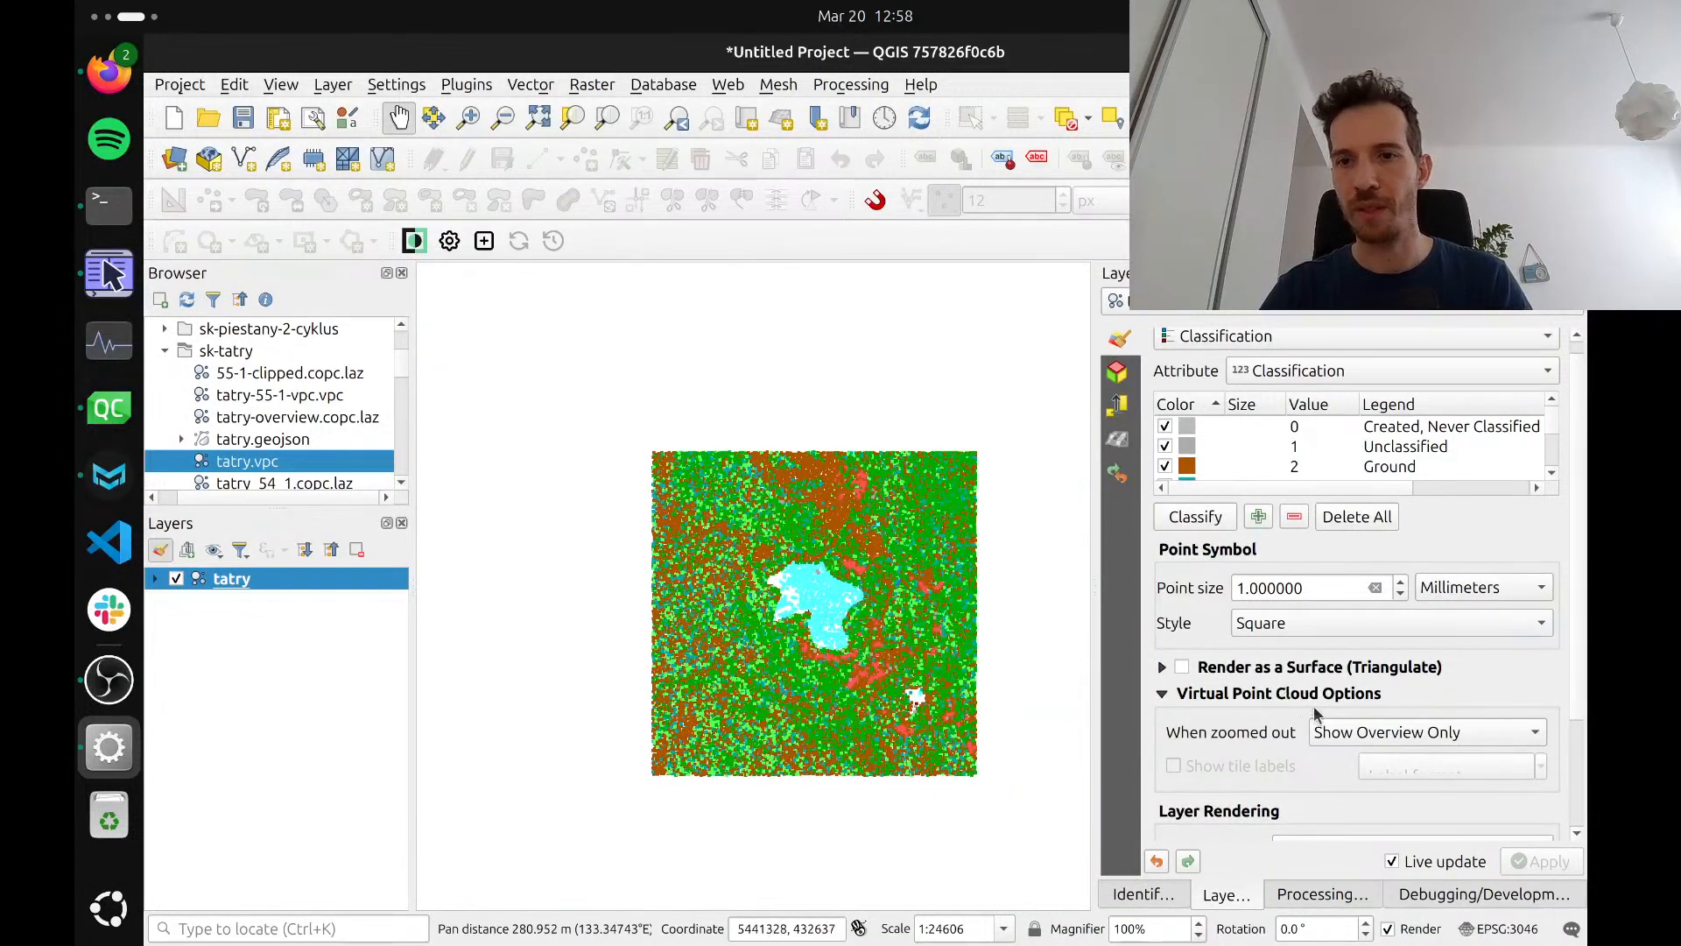
Set the tatry layer to Show Extents Over Overview when zoomed out
left_click(1326, 732)
left_click(1337, 765)
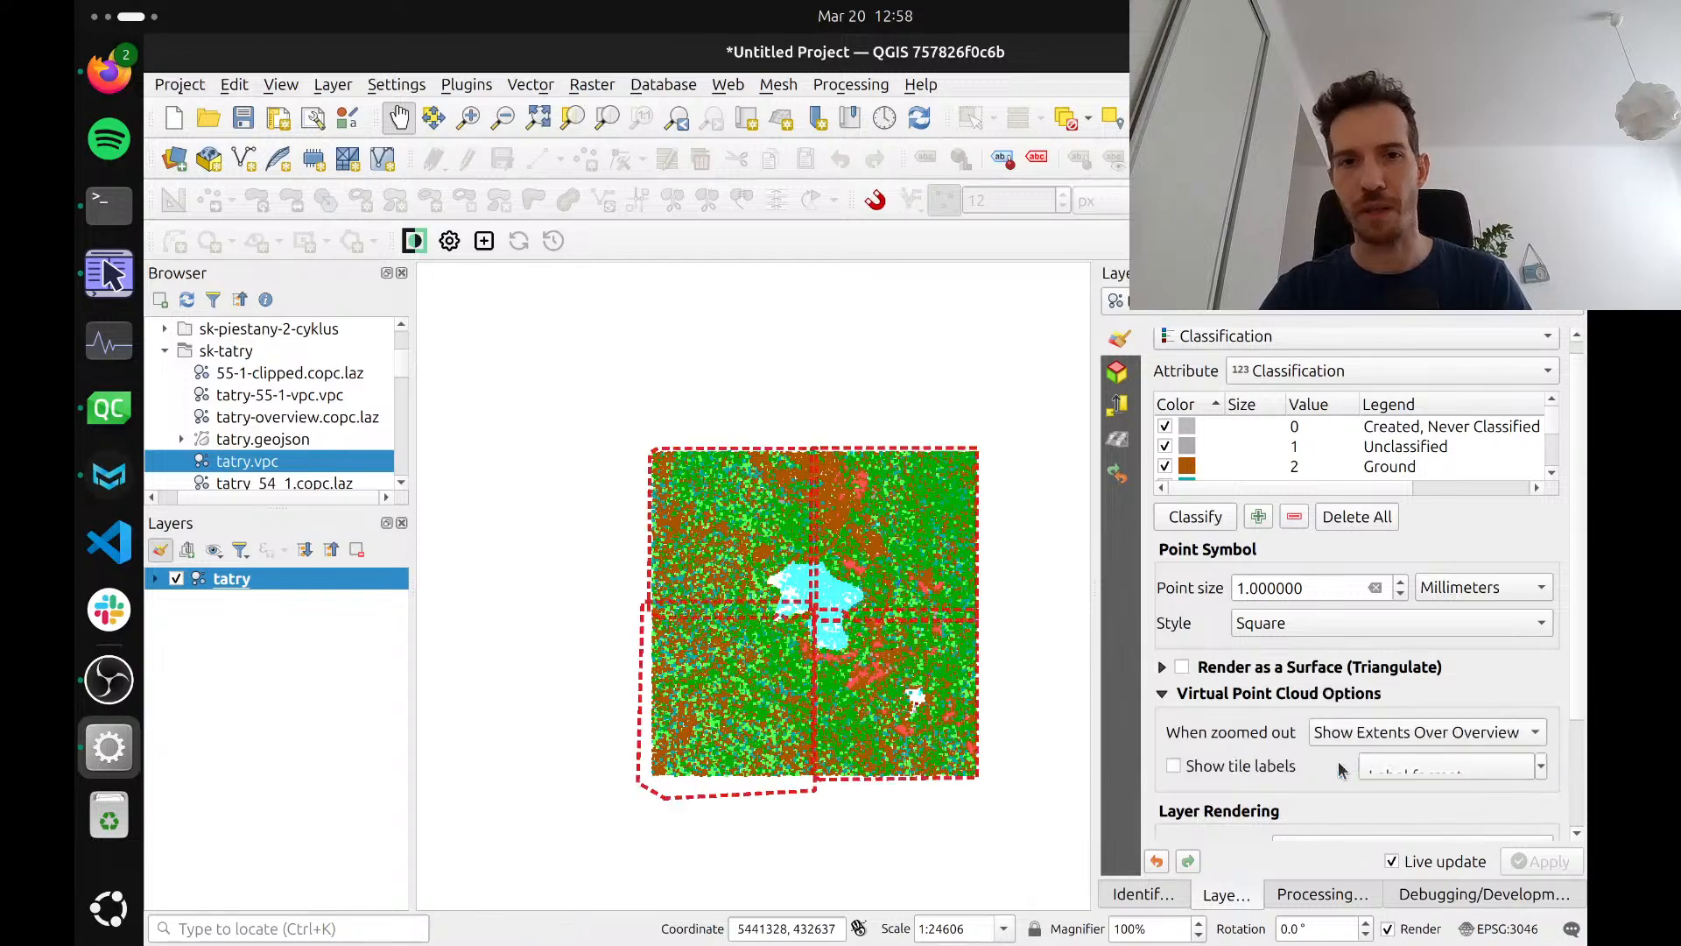
scroll(786, 575, "up", 1)
scroll(786, 575, "up", 2)
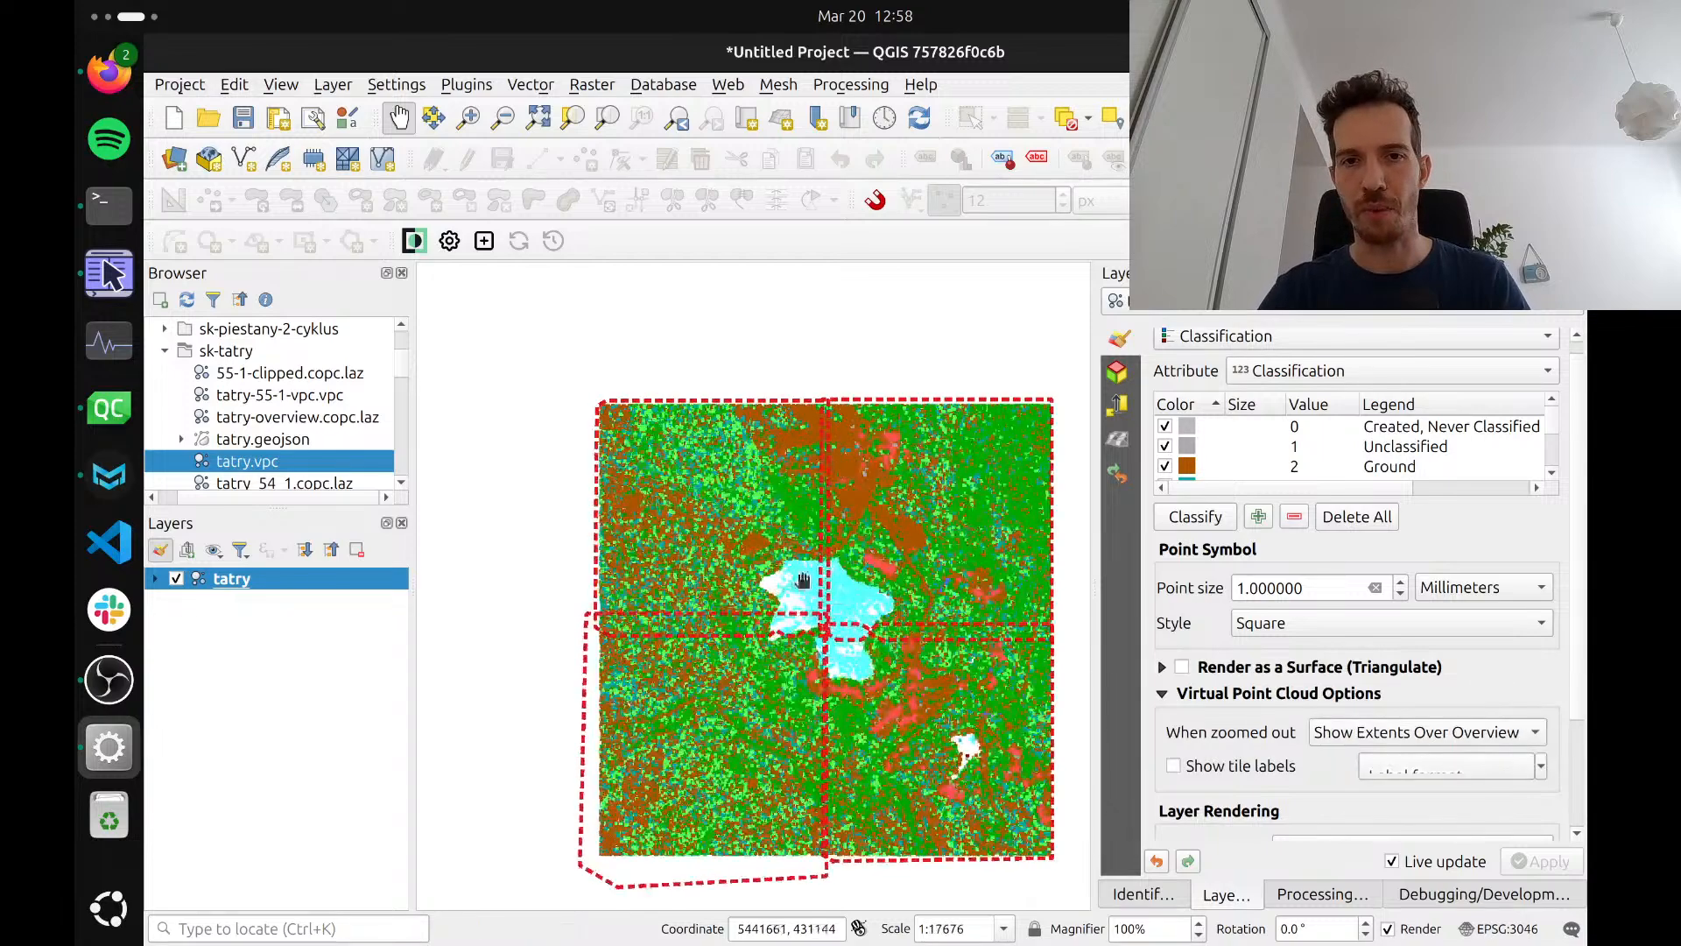
Turn on tile labels for the tatry virtual point cloud and view them on the four tiles
left_click_drag(850, 608, 776, 548)
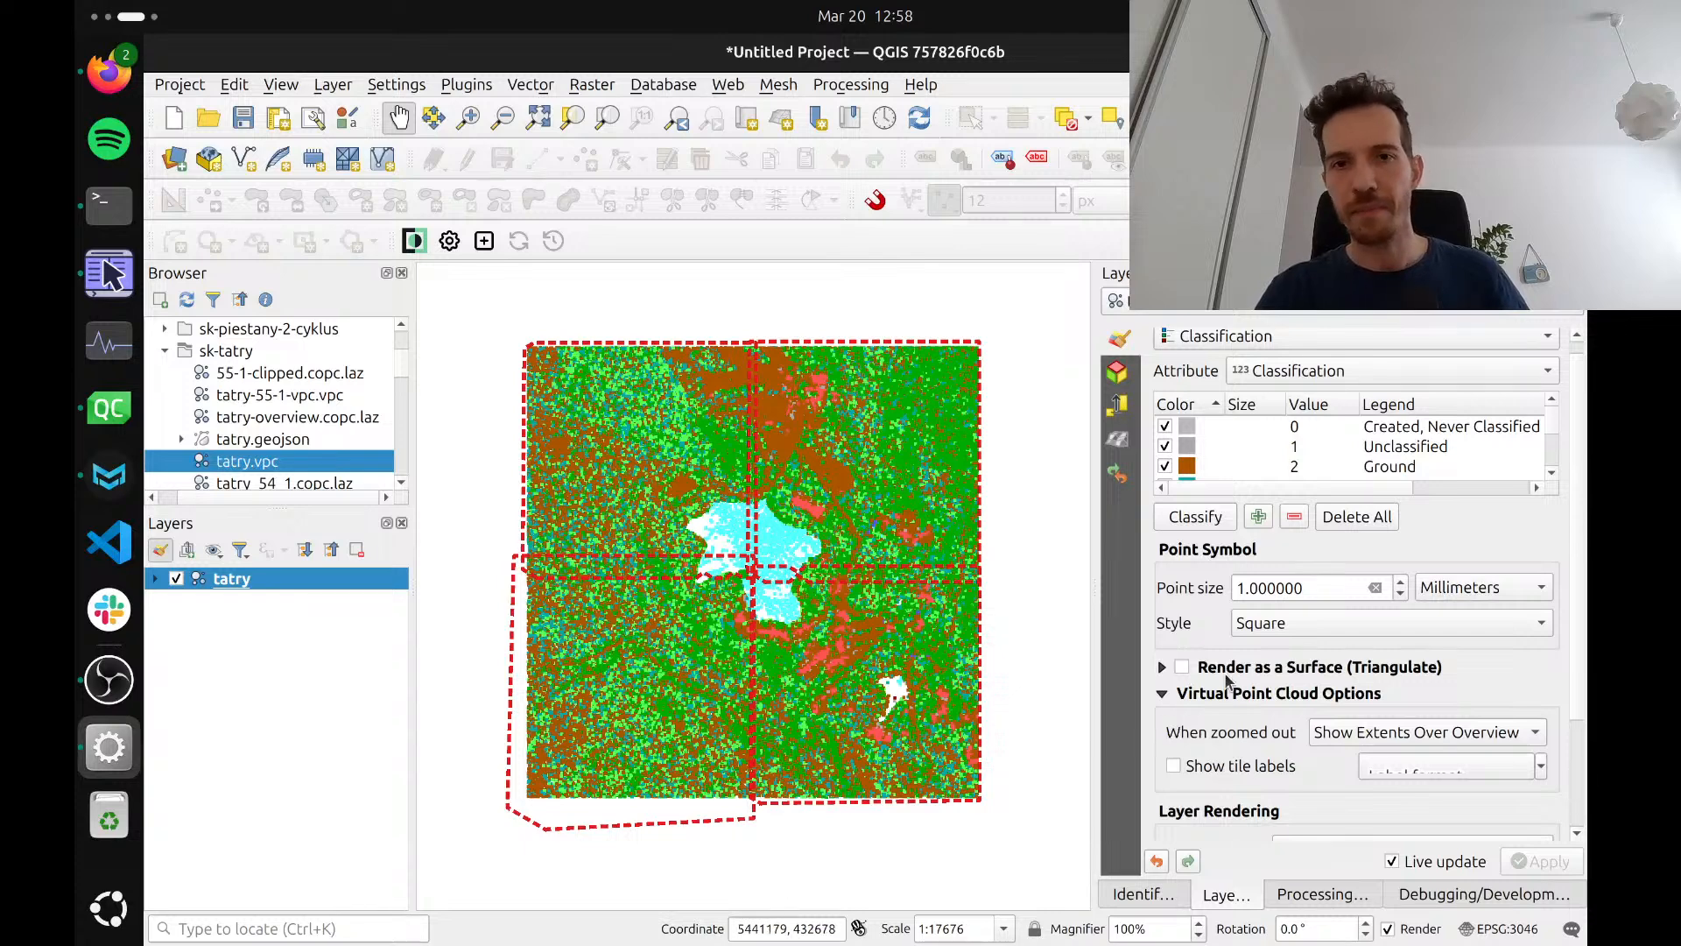
left_click(1174, 767)
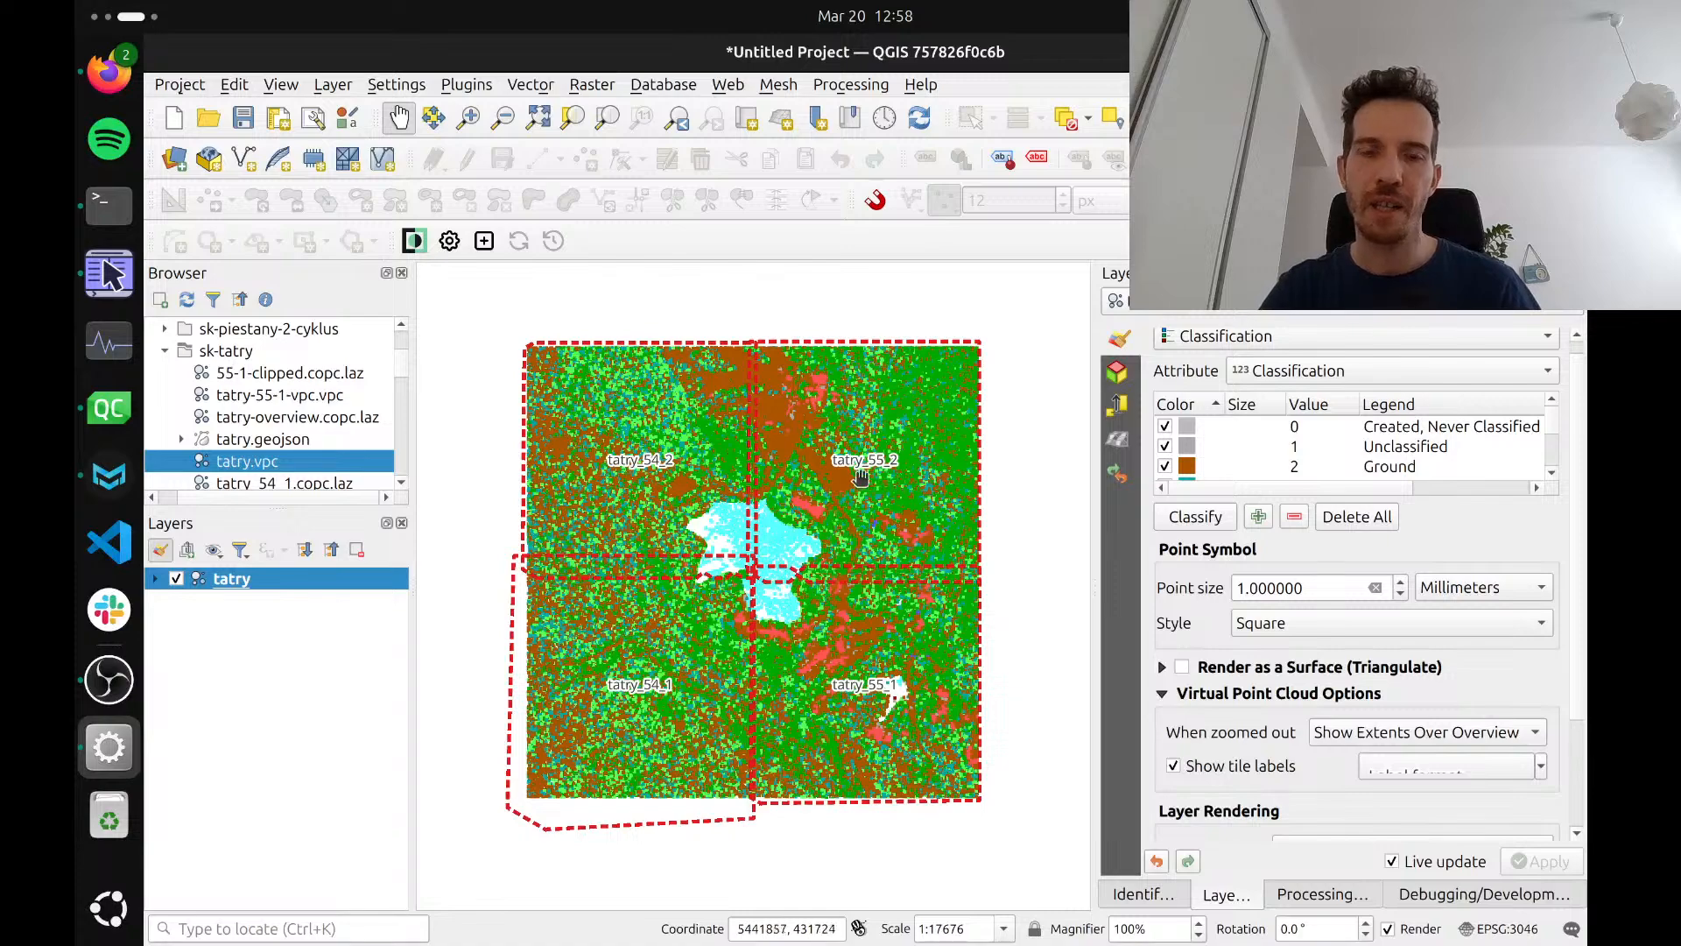
scroll(852, 475, "up", 1)
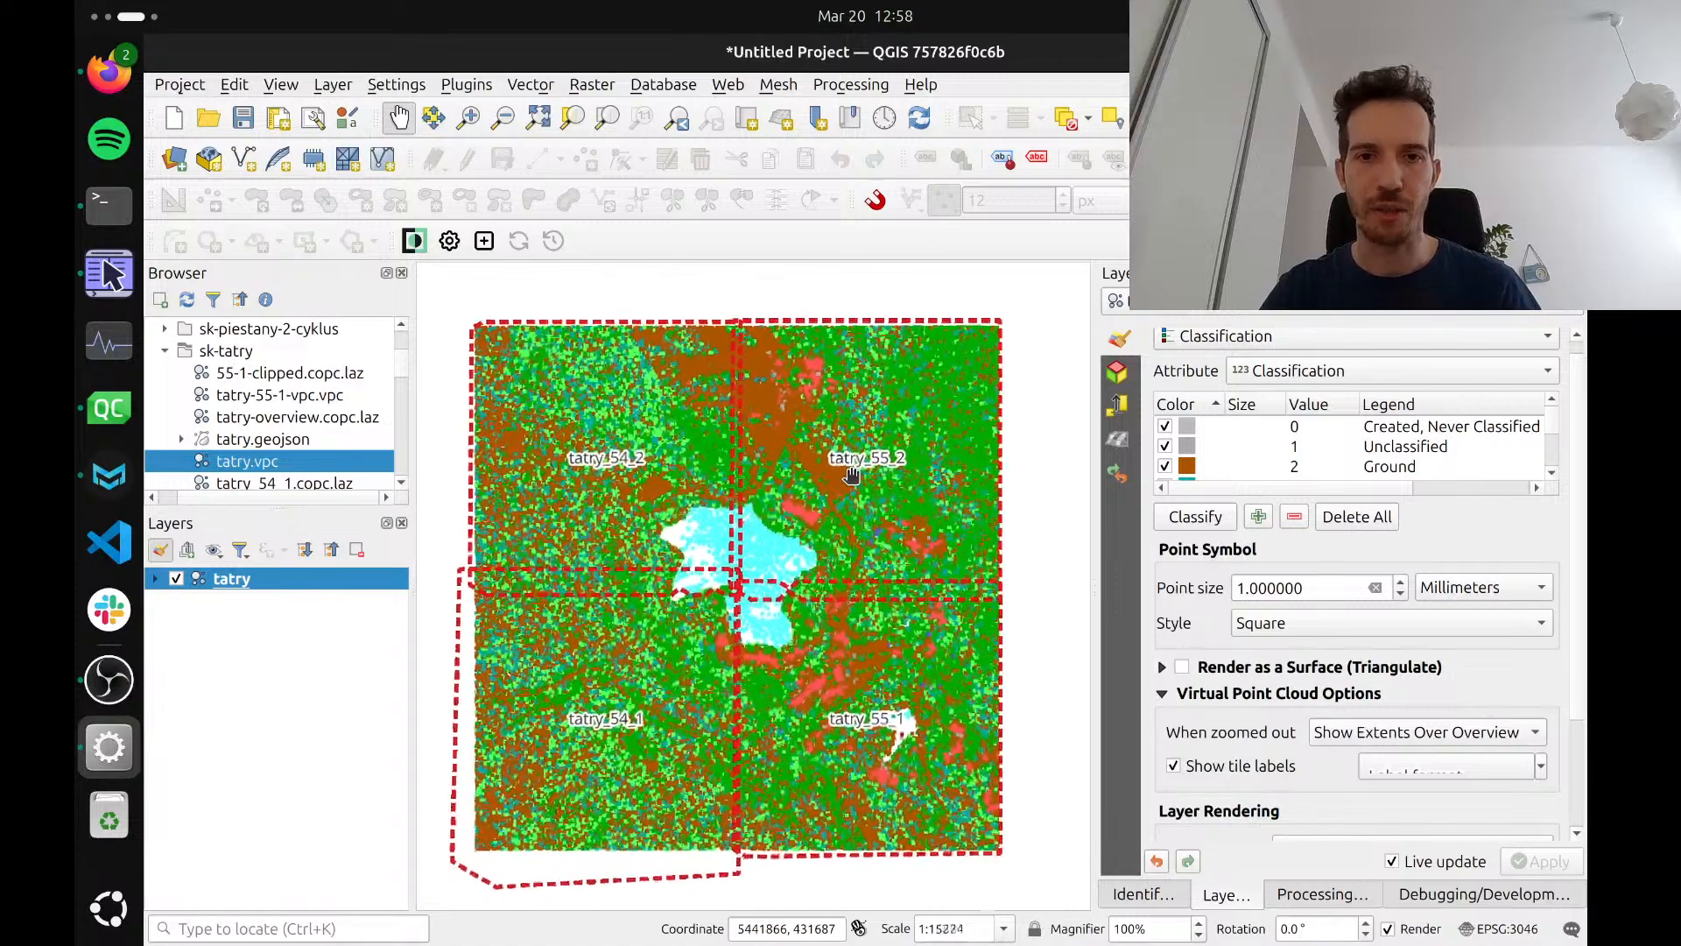
Set the tatry layer's 2D display to Show Extents Only when zoomed out
left_click_drag(836, 490, 869, 480)
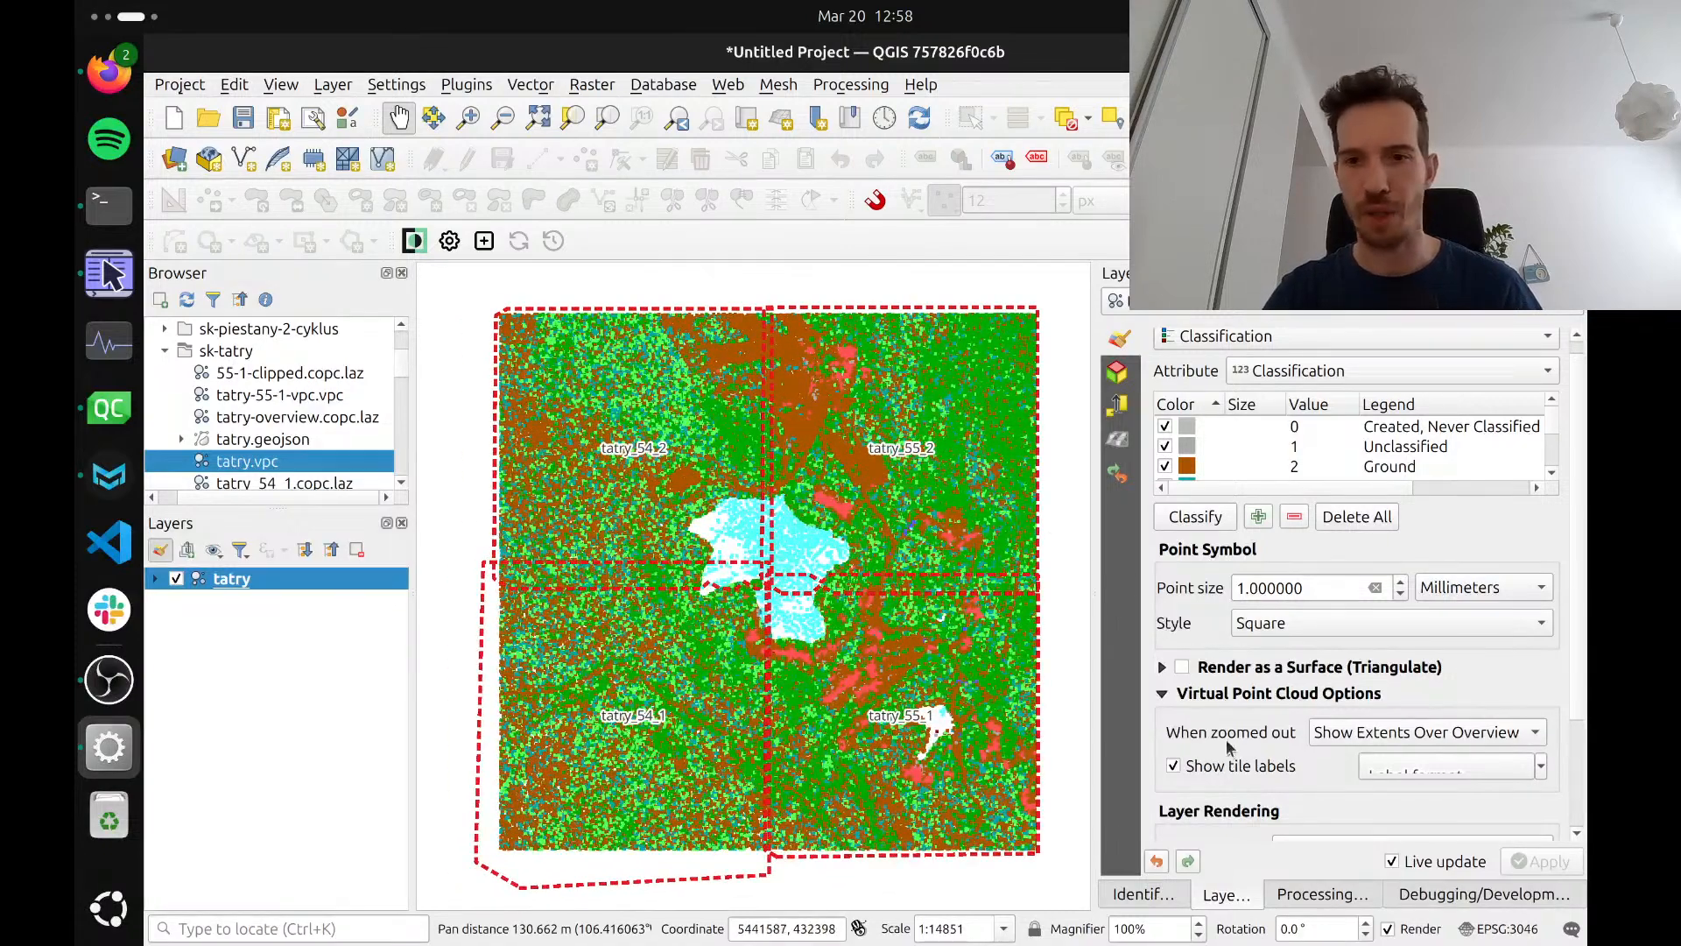
left_click(1382, 735)
left_click(1362, 681)
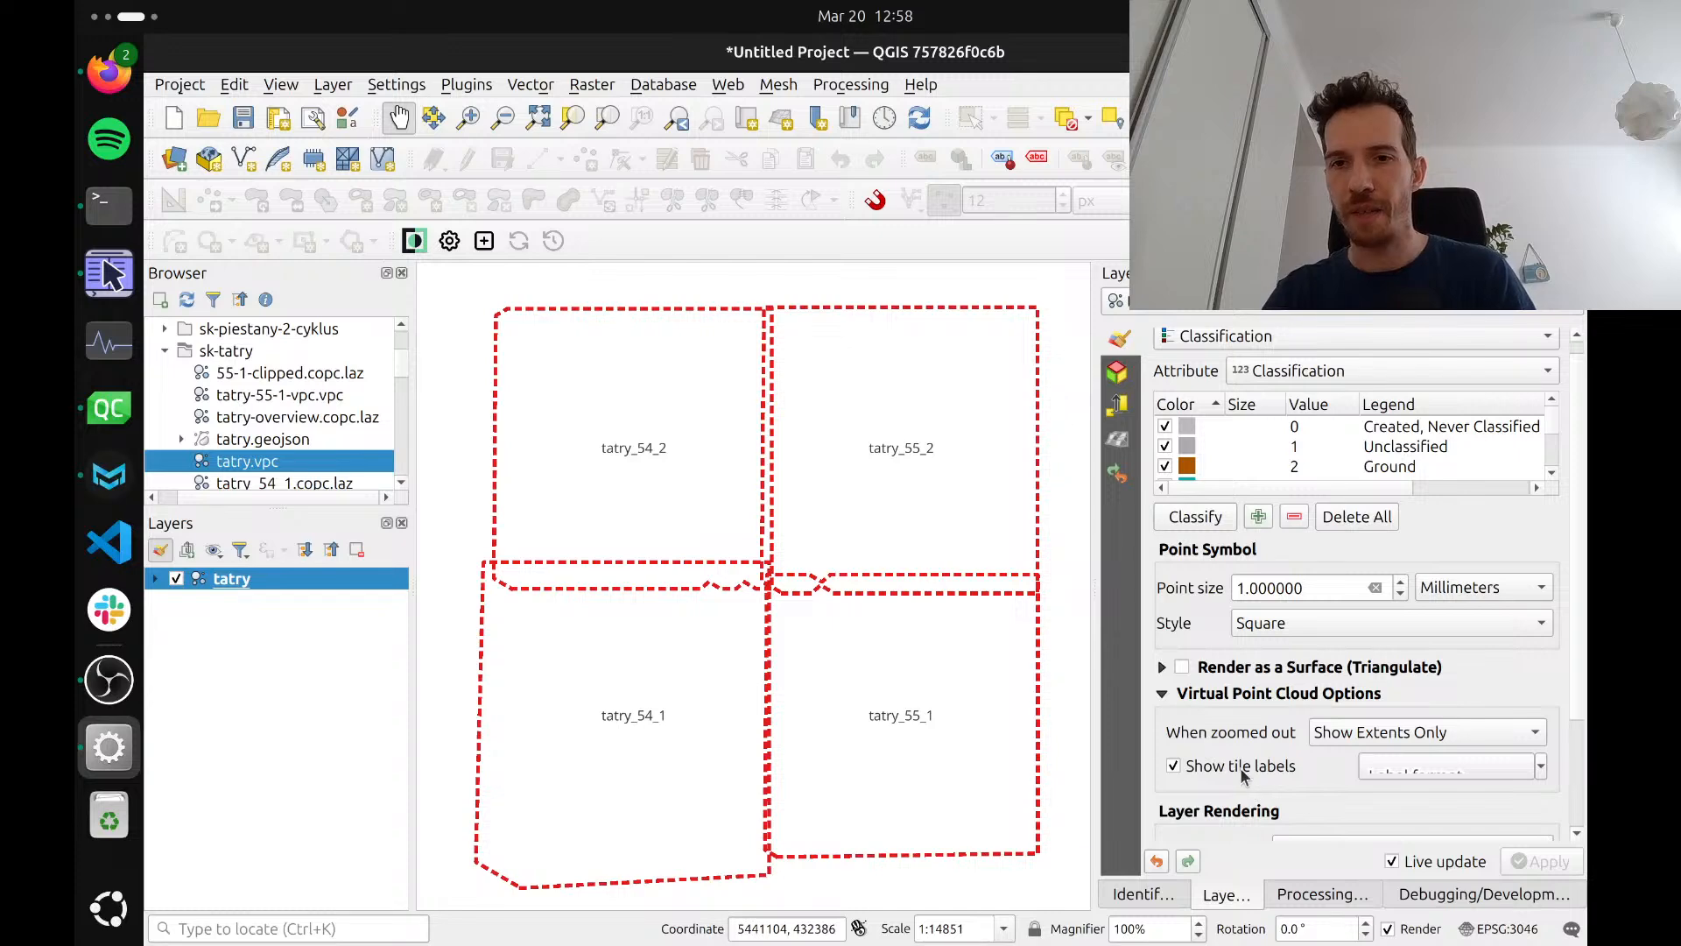
Open a new 3D map view of the tatry point cloud with eye dome lighting enabled and tilt the scene
left_click(280, 84)
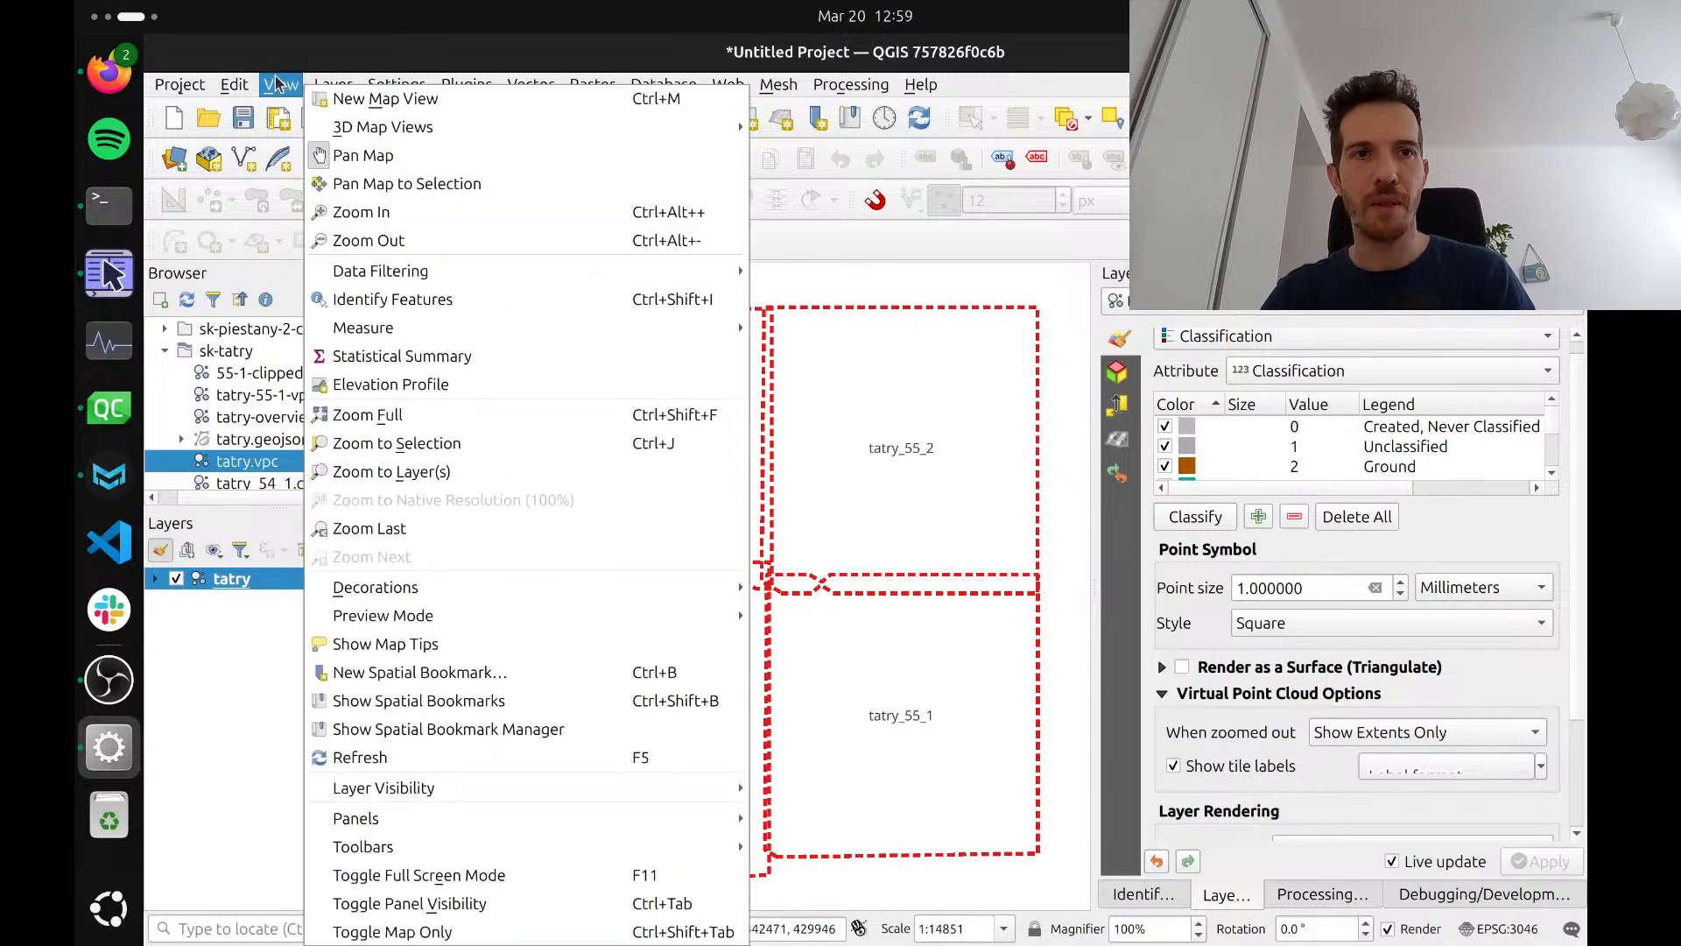
mouse_move(490, 139)
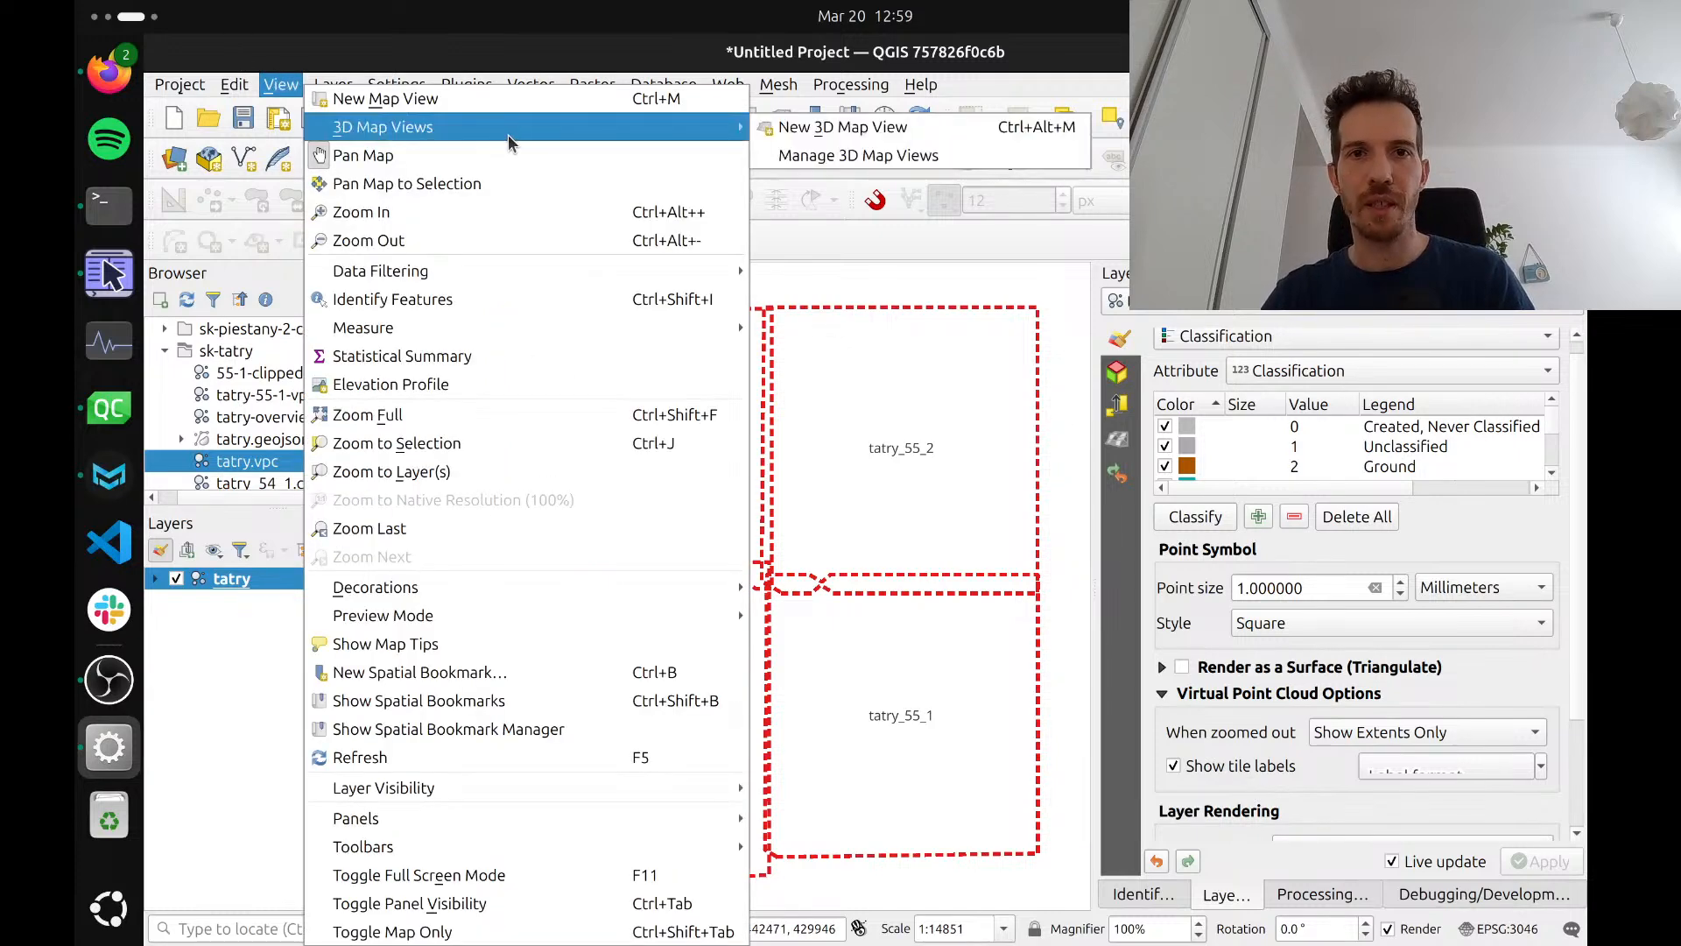
left_click(834, 128)
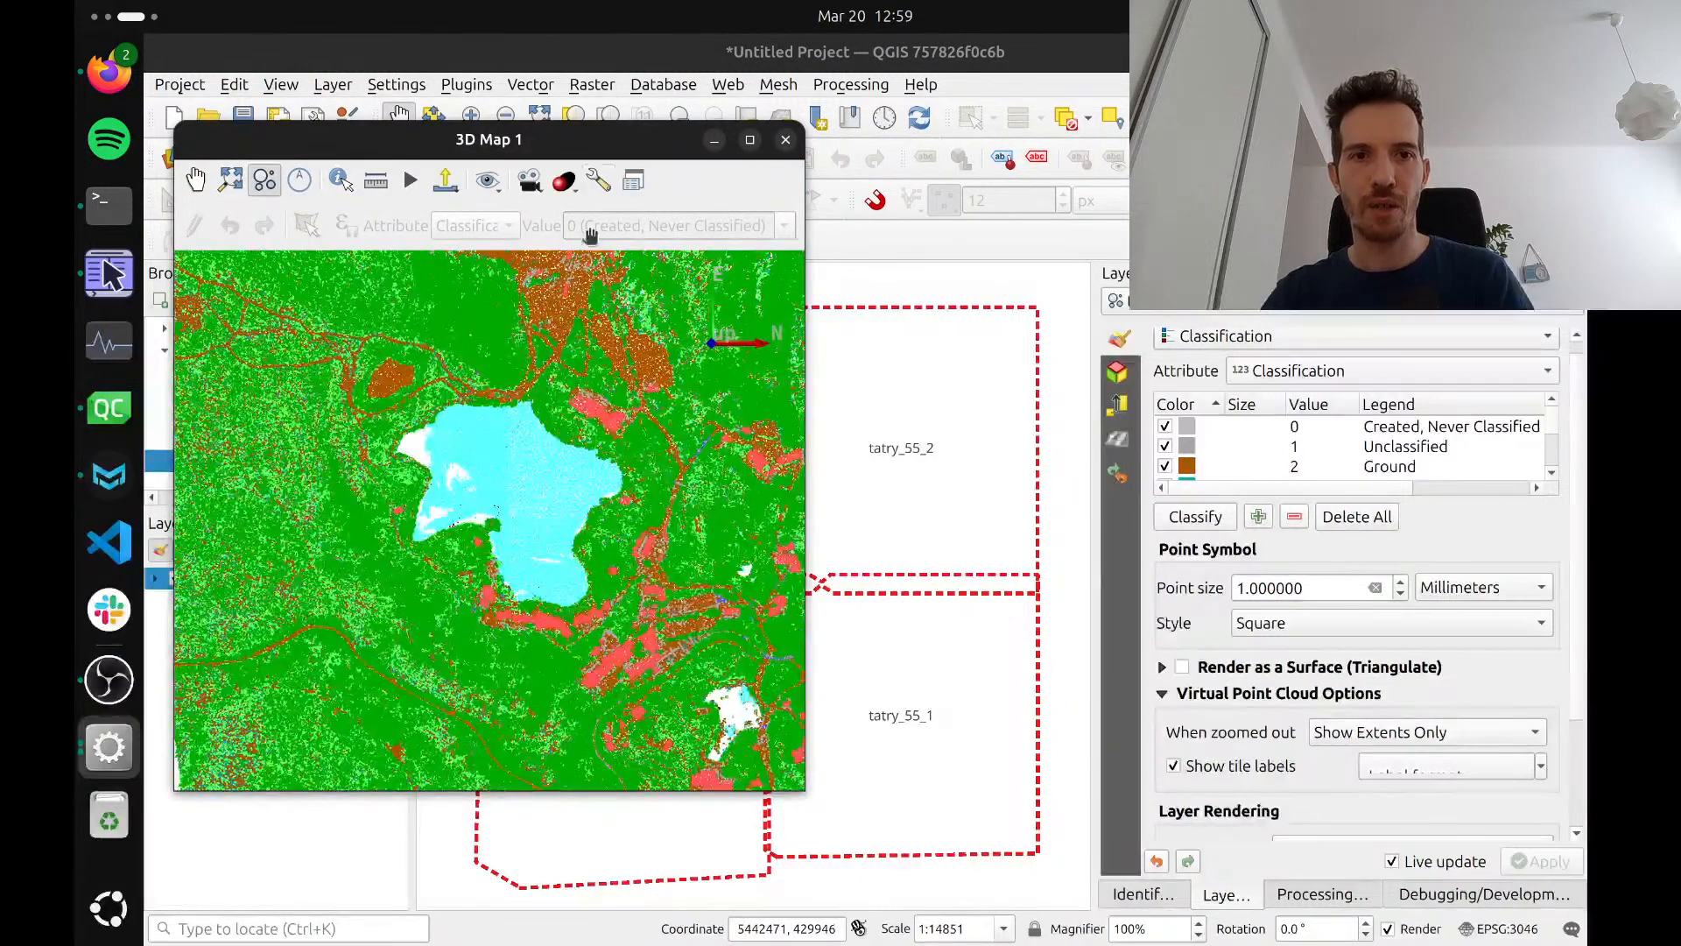
left_click(564, 182)
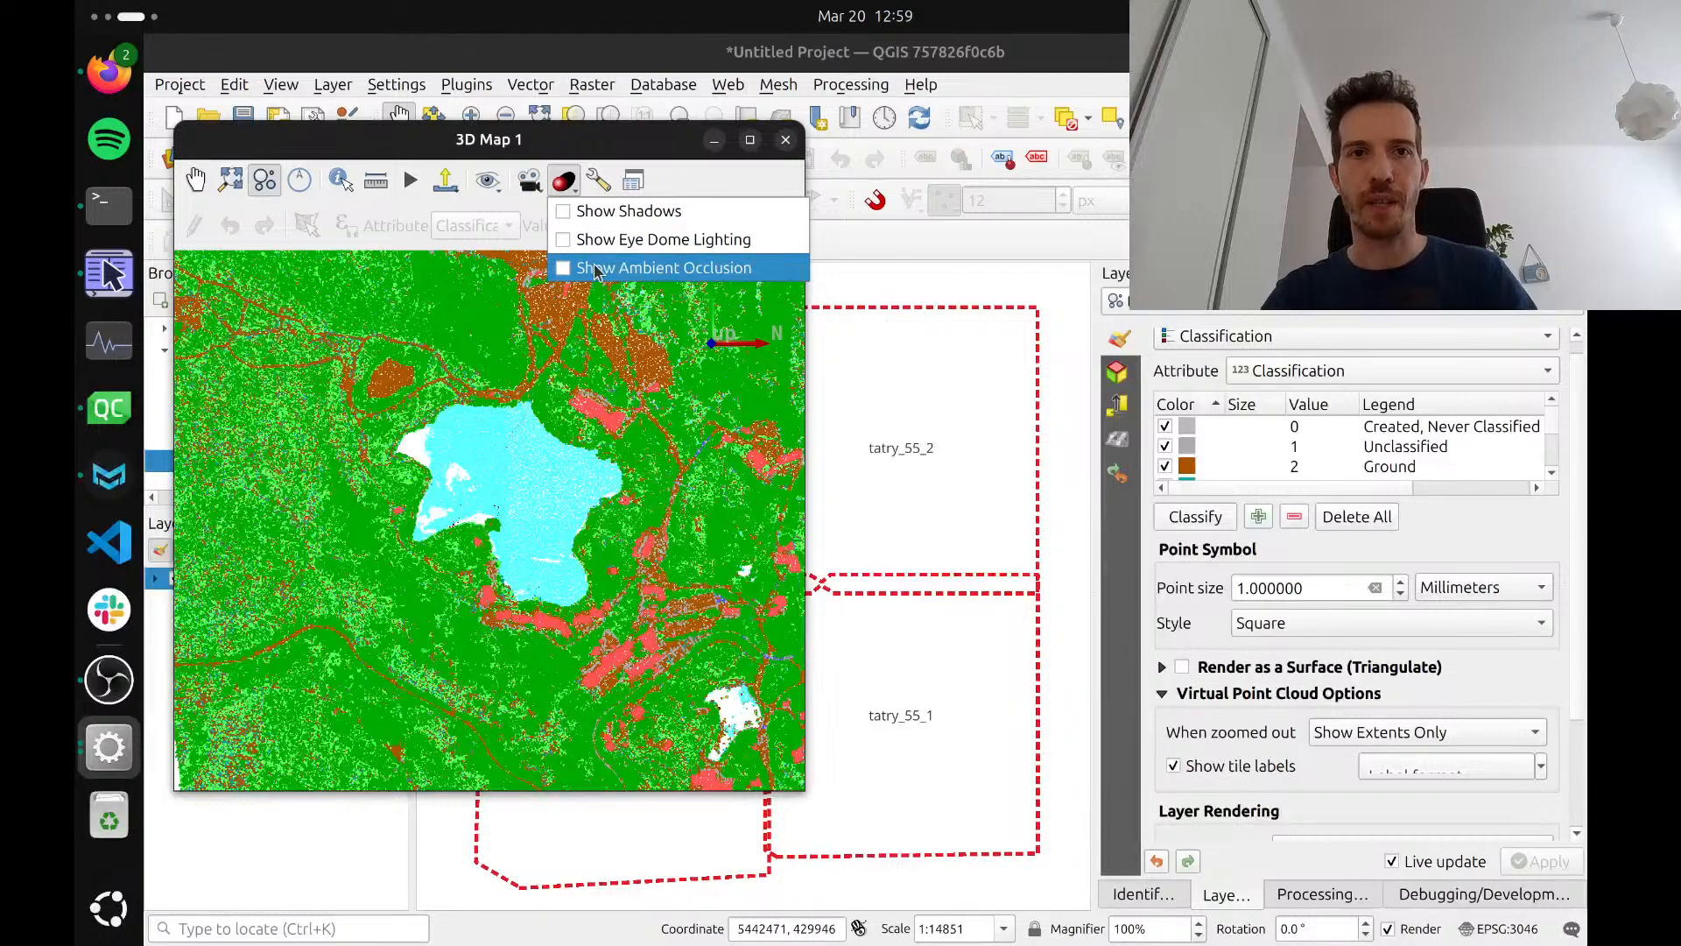
left_click(603, 240)
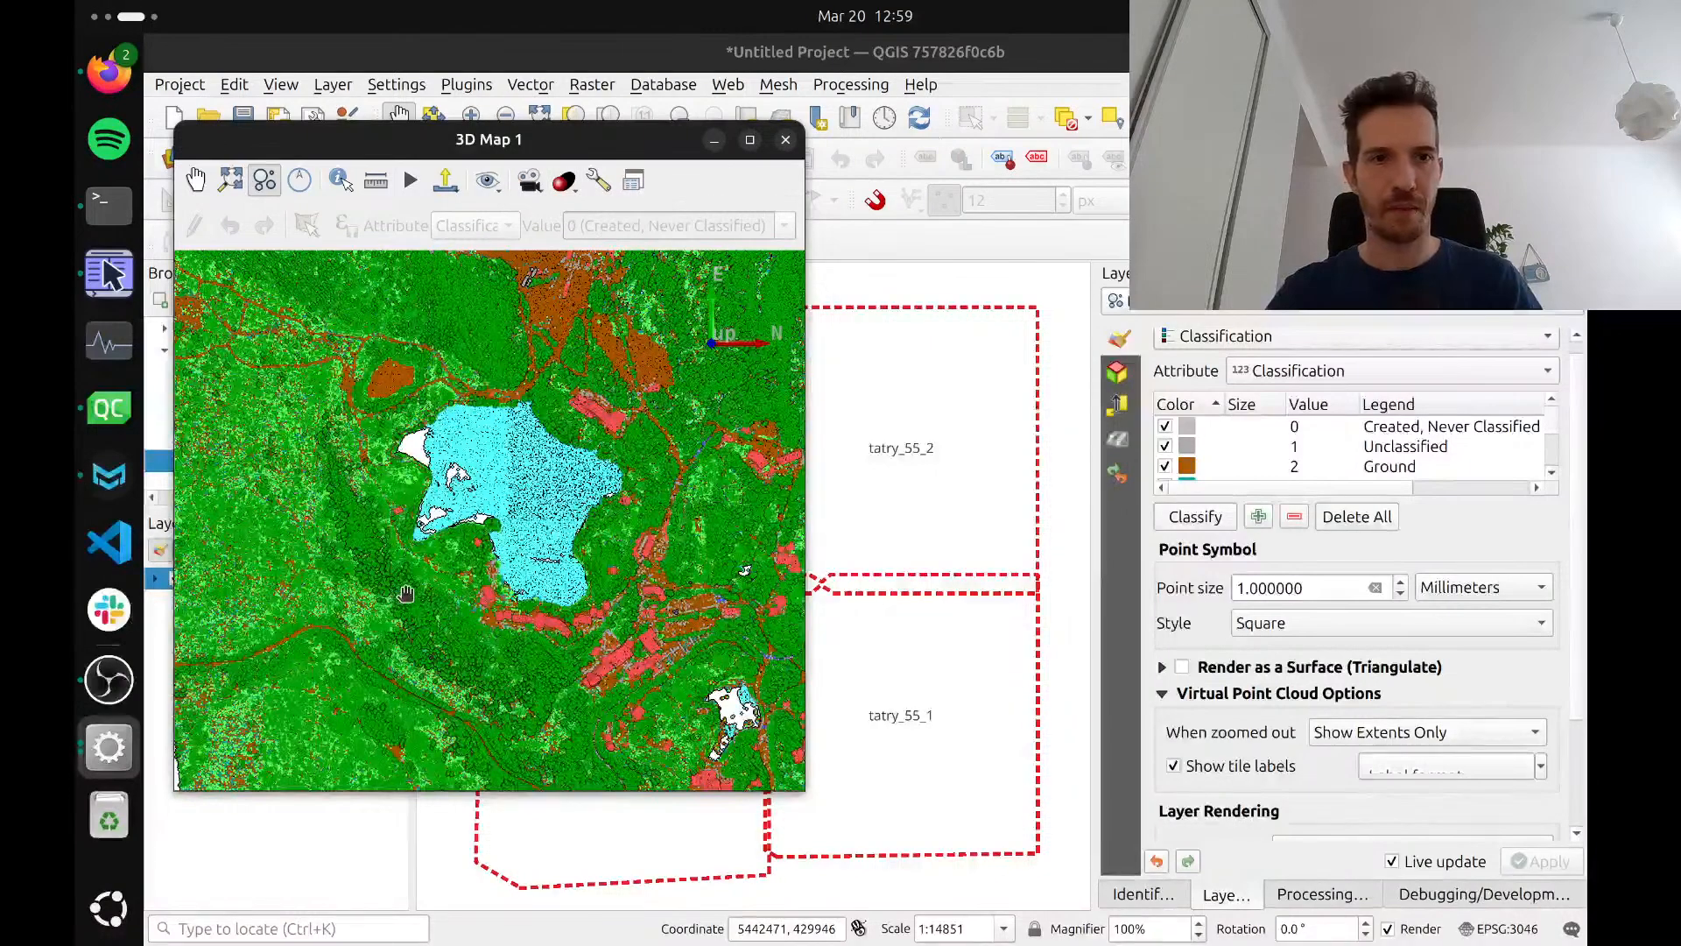
scroll(406, 593, "down", 5)
left_click_drag(416, 597, 447, 728)
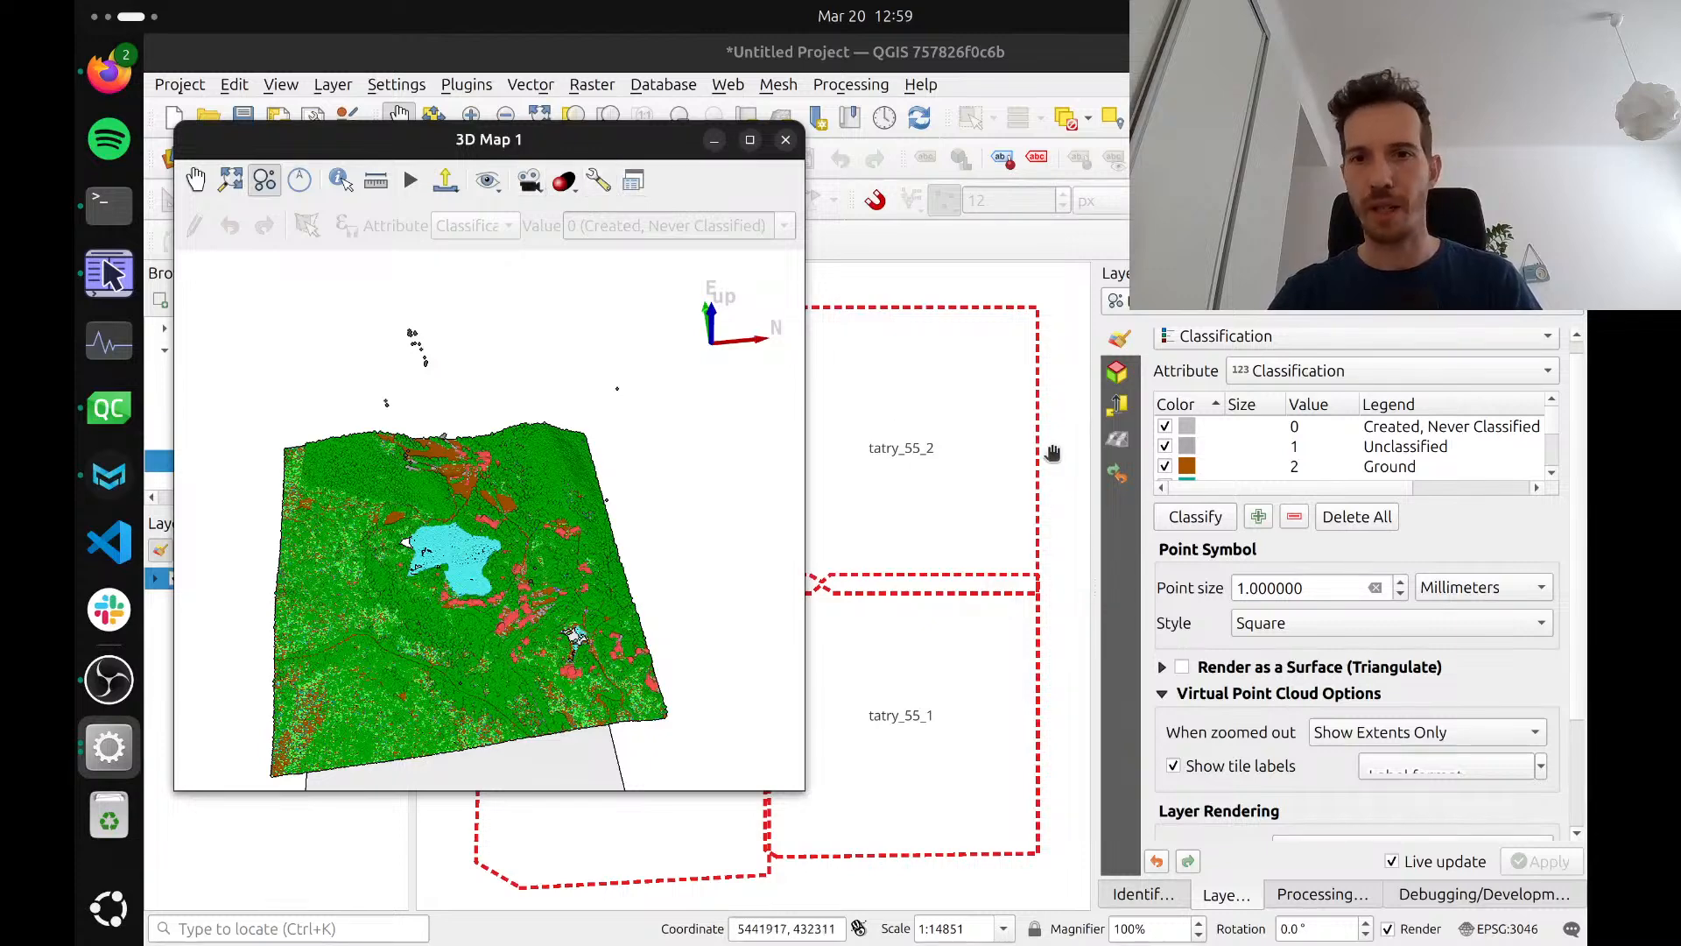
Set the tatry layer's 3D display to Show Extents Only when zoomed out and check it in the 3D map
left_click(1125, 381)
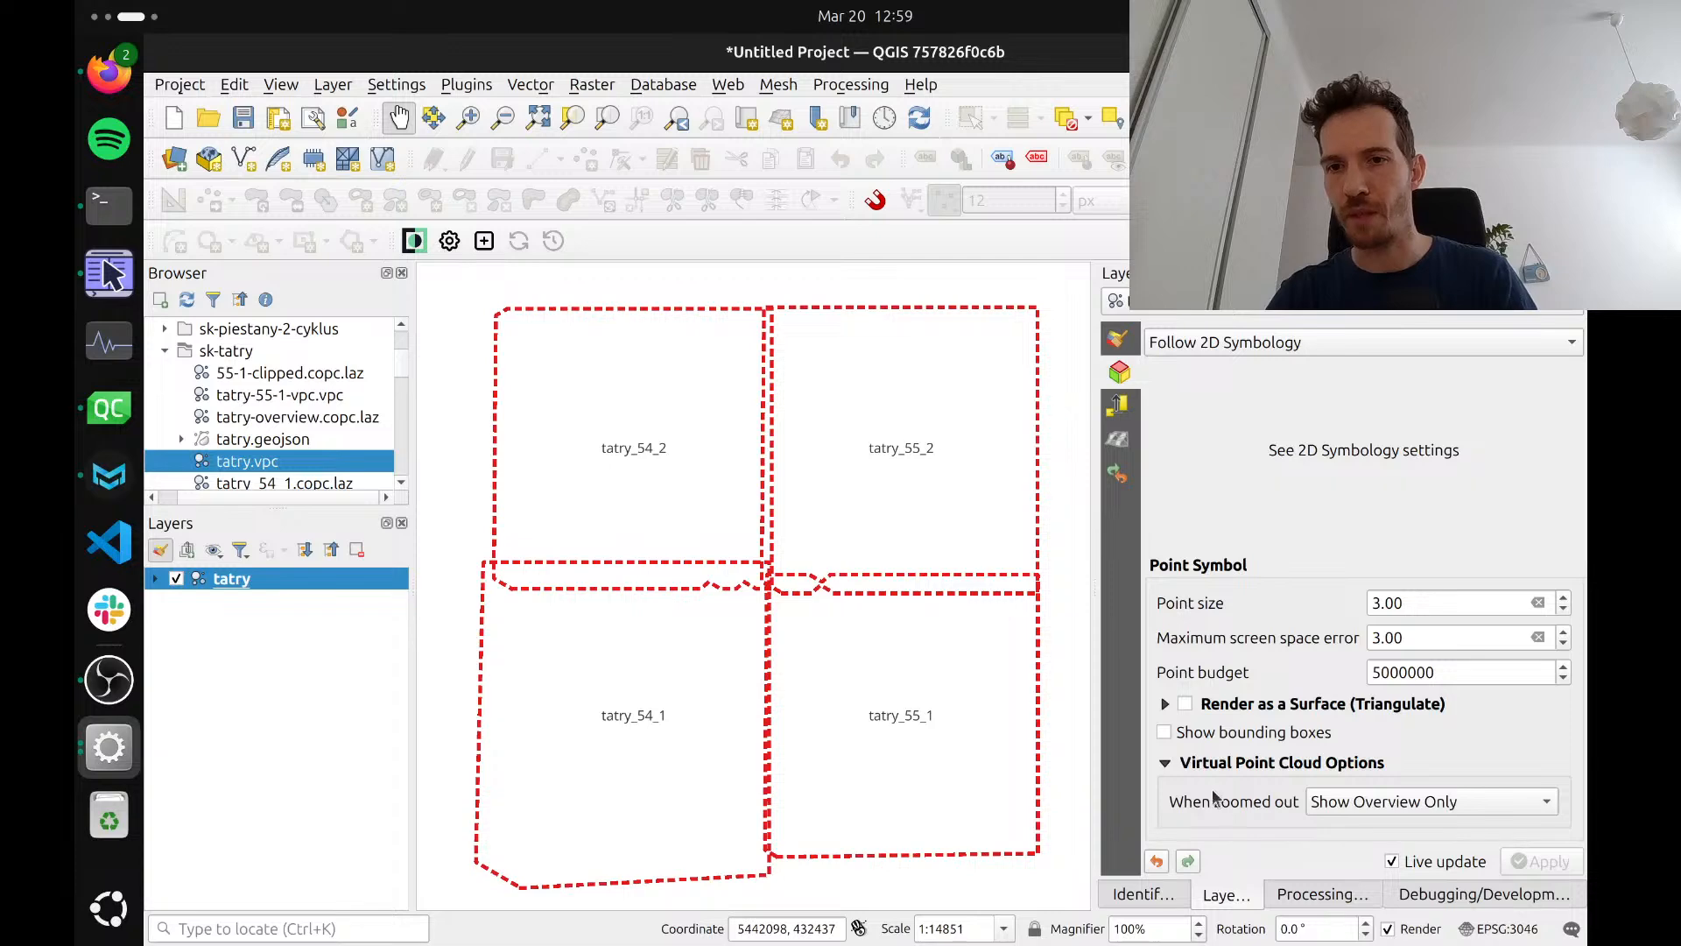
key("alt+Tab")
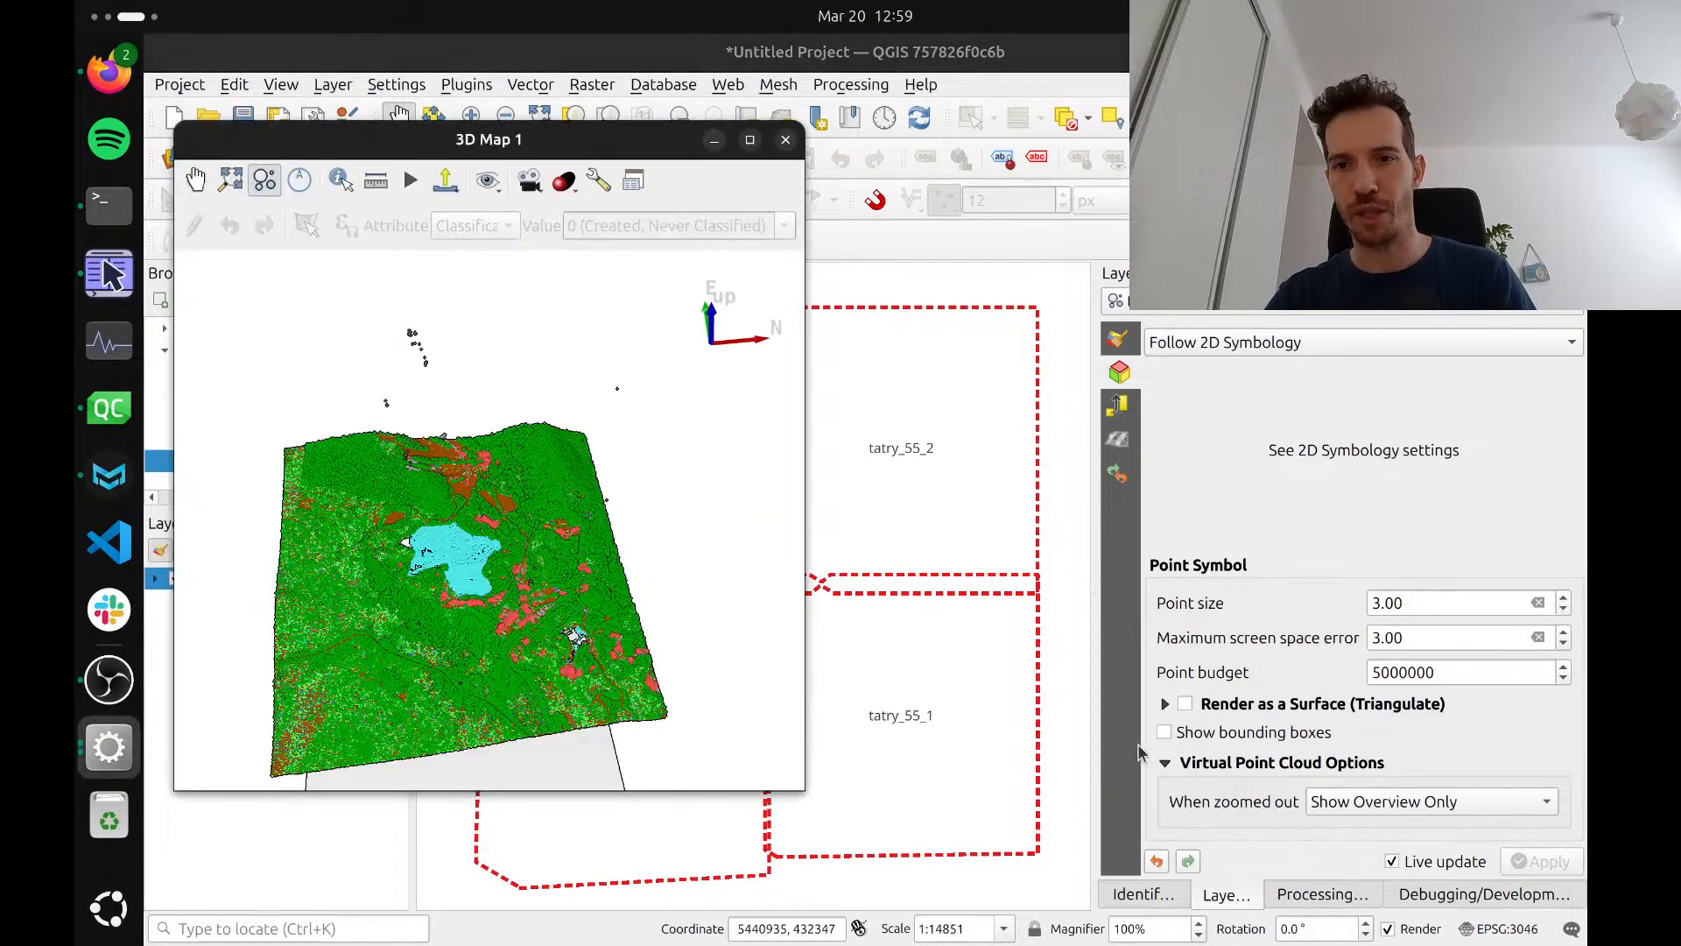
left_click(1381, 814)
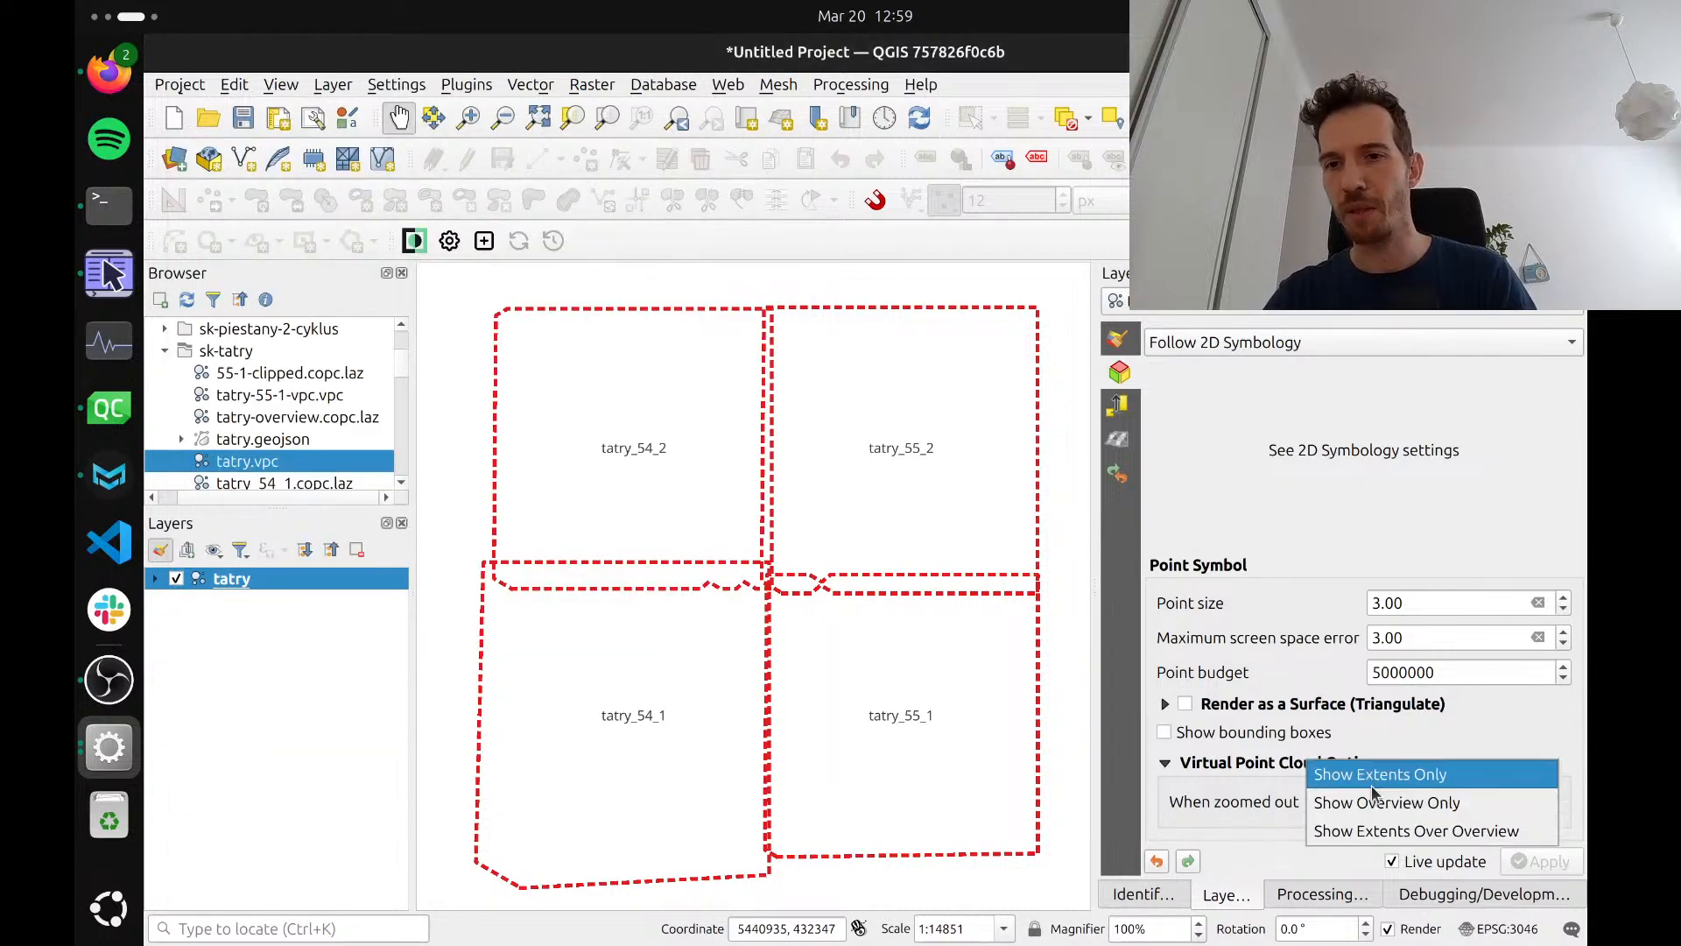
left_click(1383, 774)
key("alt+Tab")
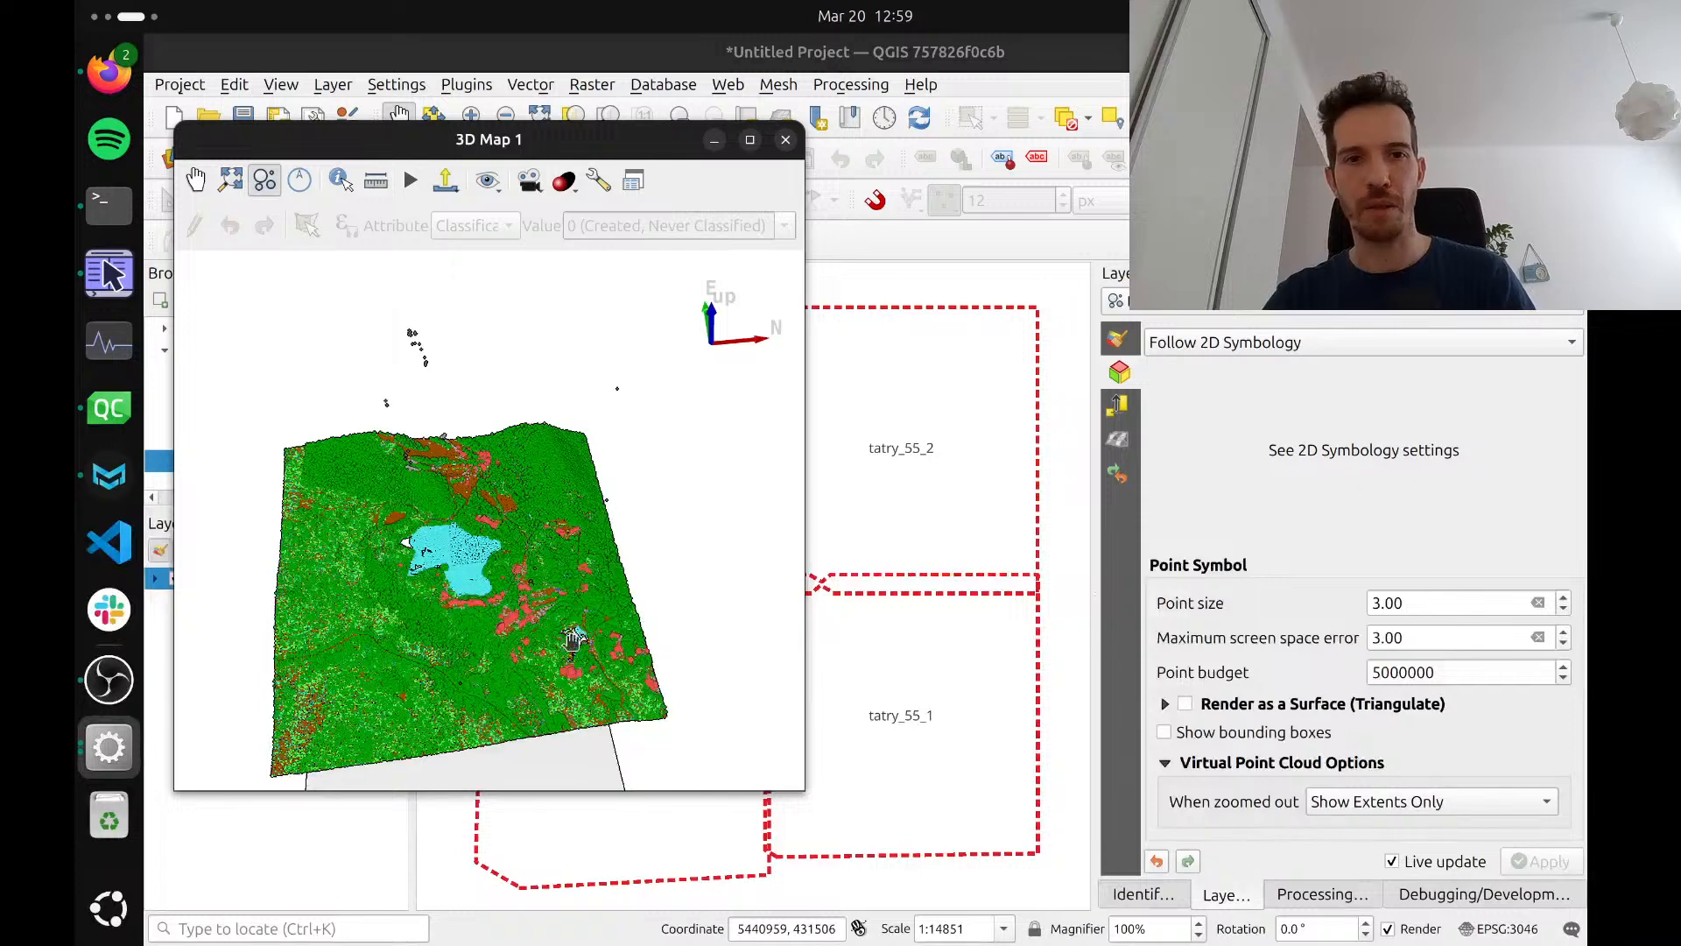
scroll(515, 652, "down", 3)
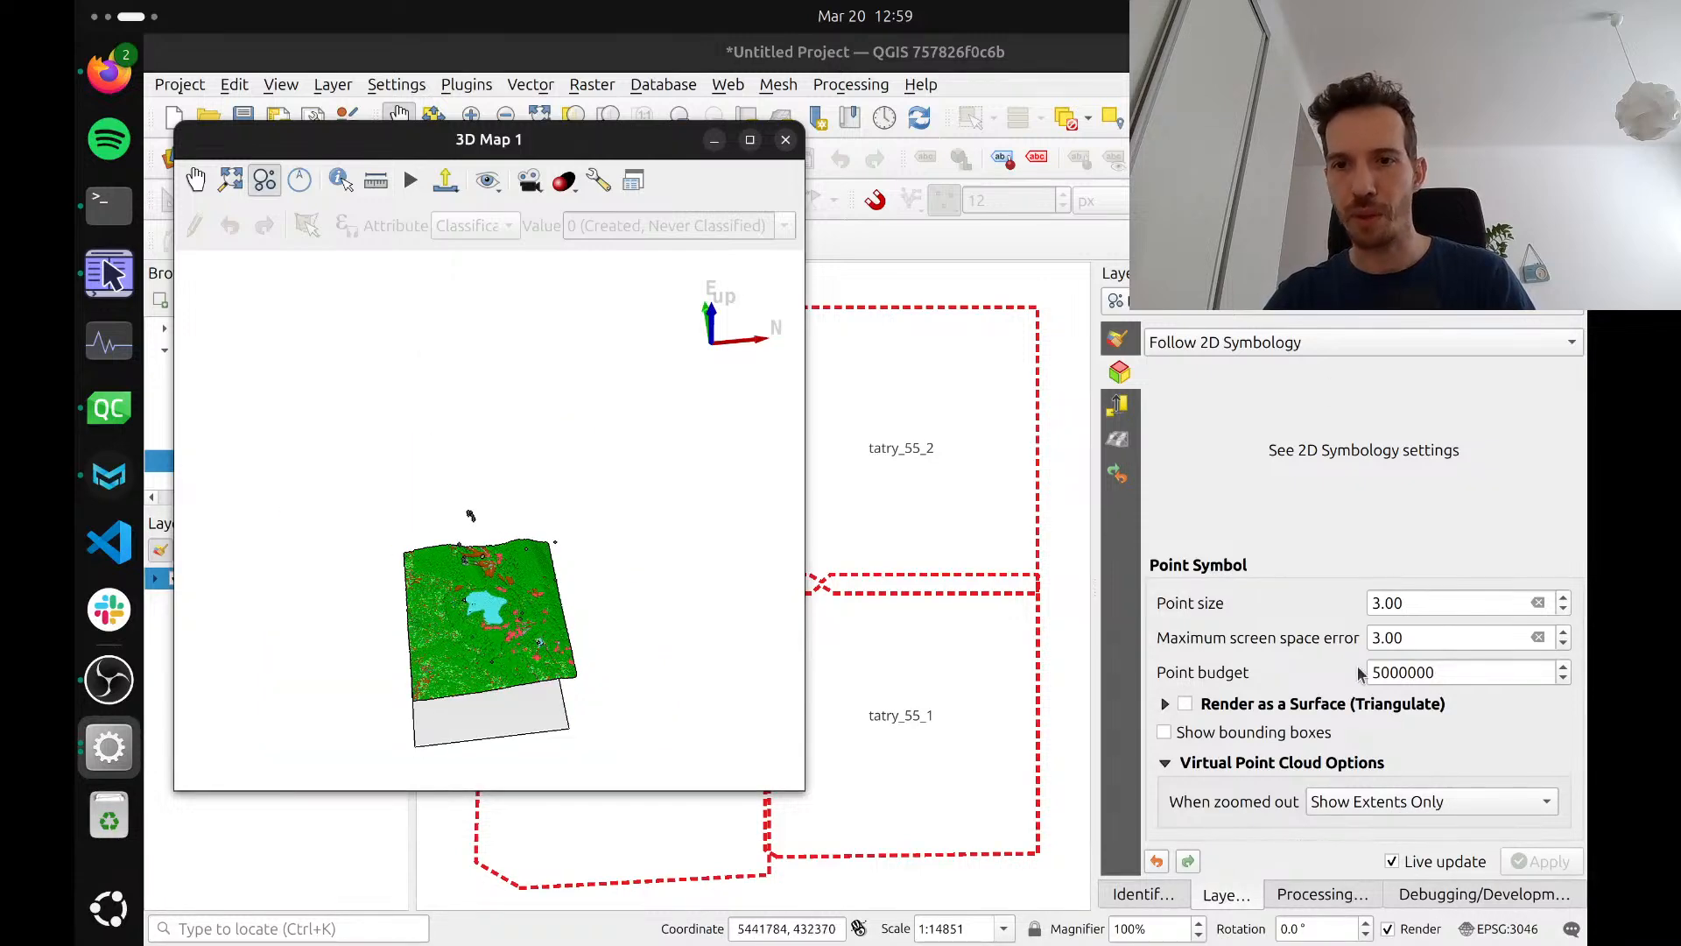
left_click(1355, 799)
left_click(1401, 808)
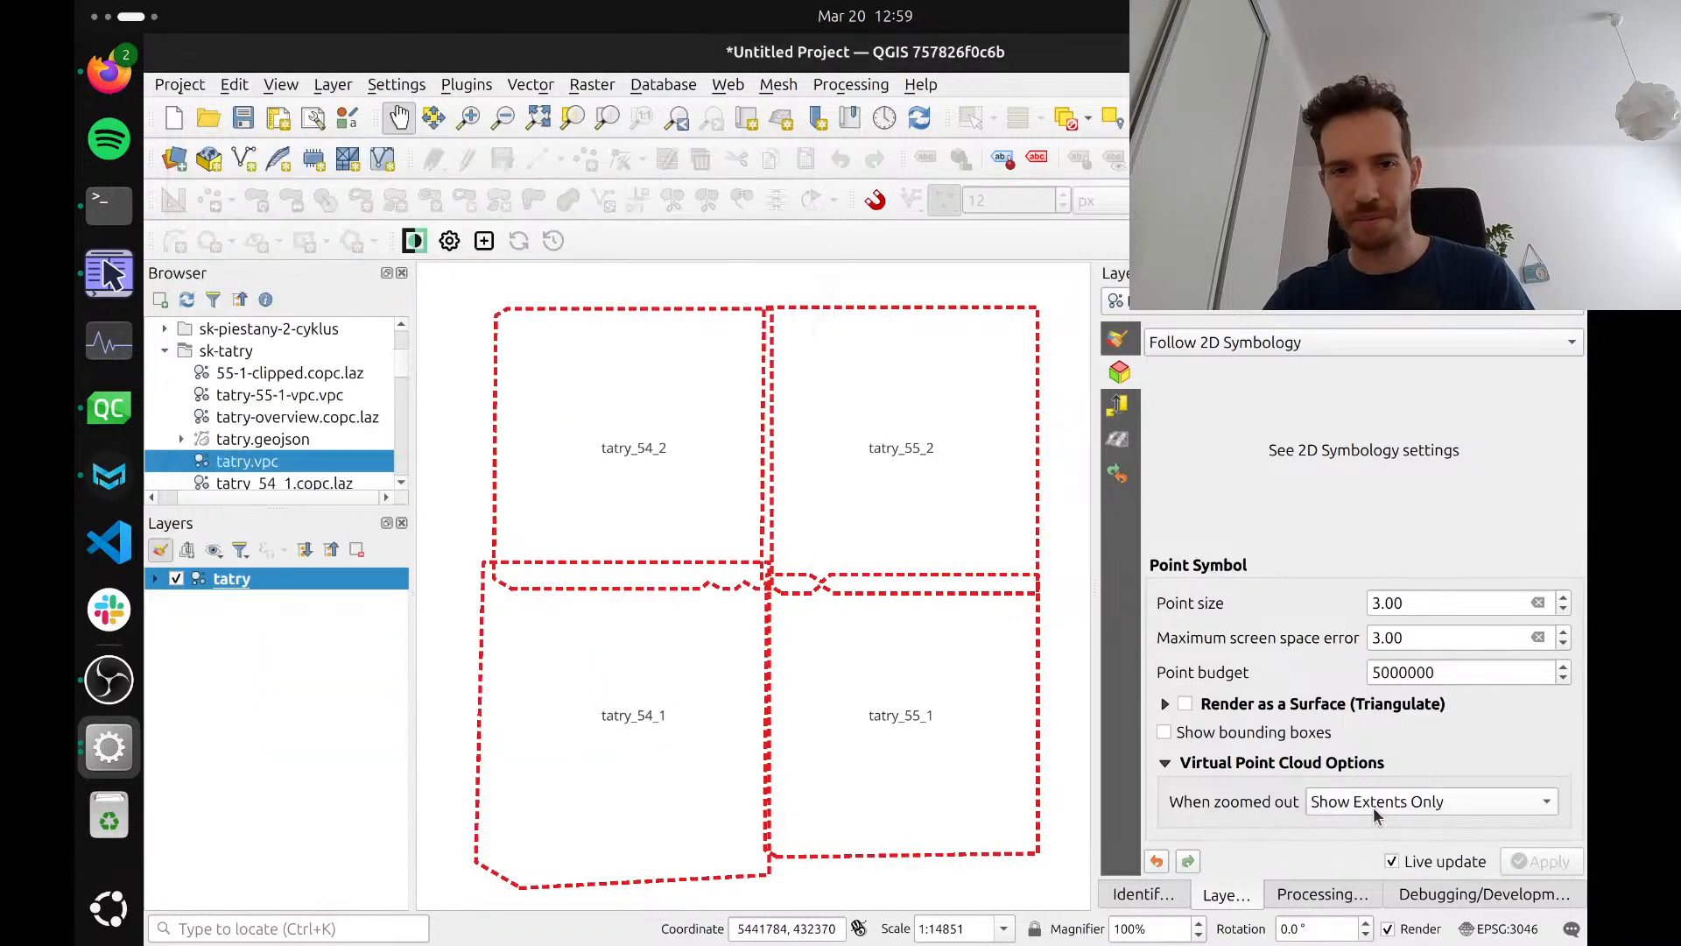
key("alt+Tab")
scroll(479, 650, "down", 2)
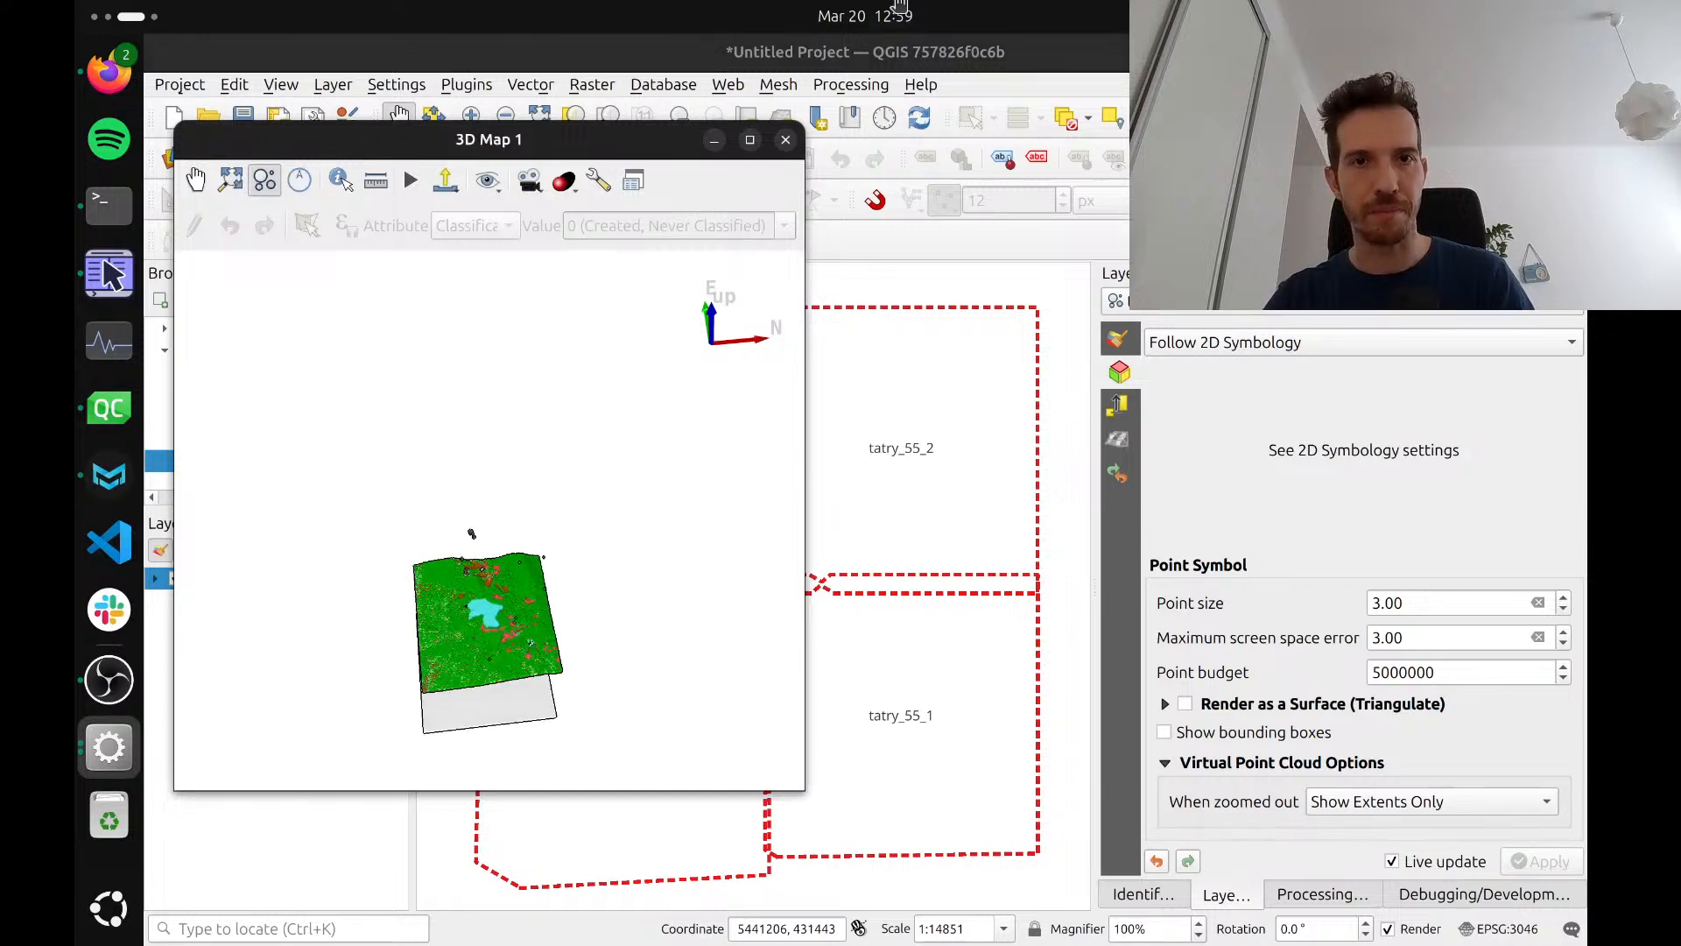
Close and reopen the existing 3D map view, and inspect the tile extent boxes from farther away
left_click(785, 139)
left_click(281, 84)
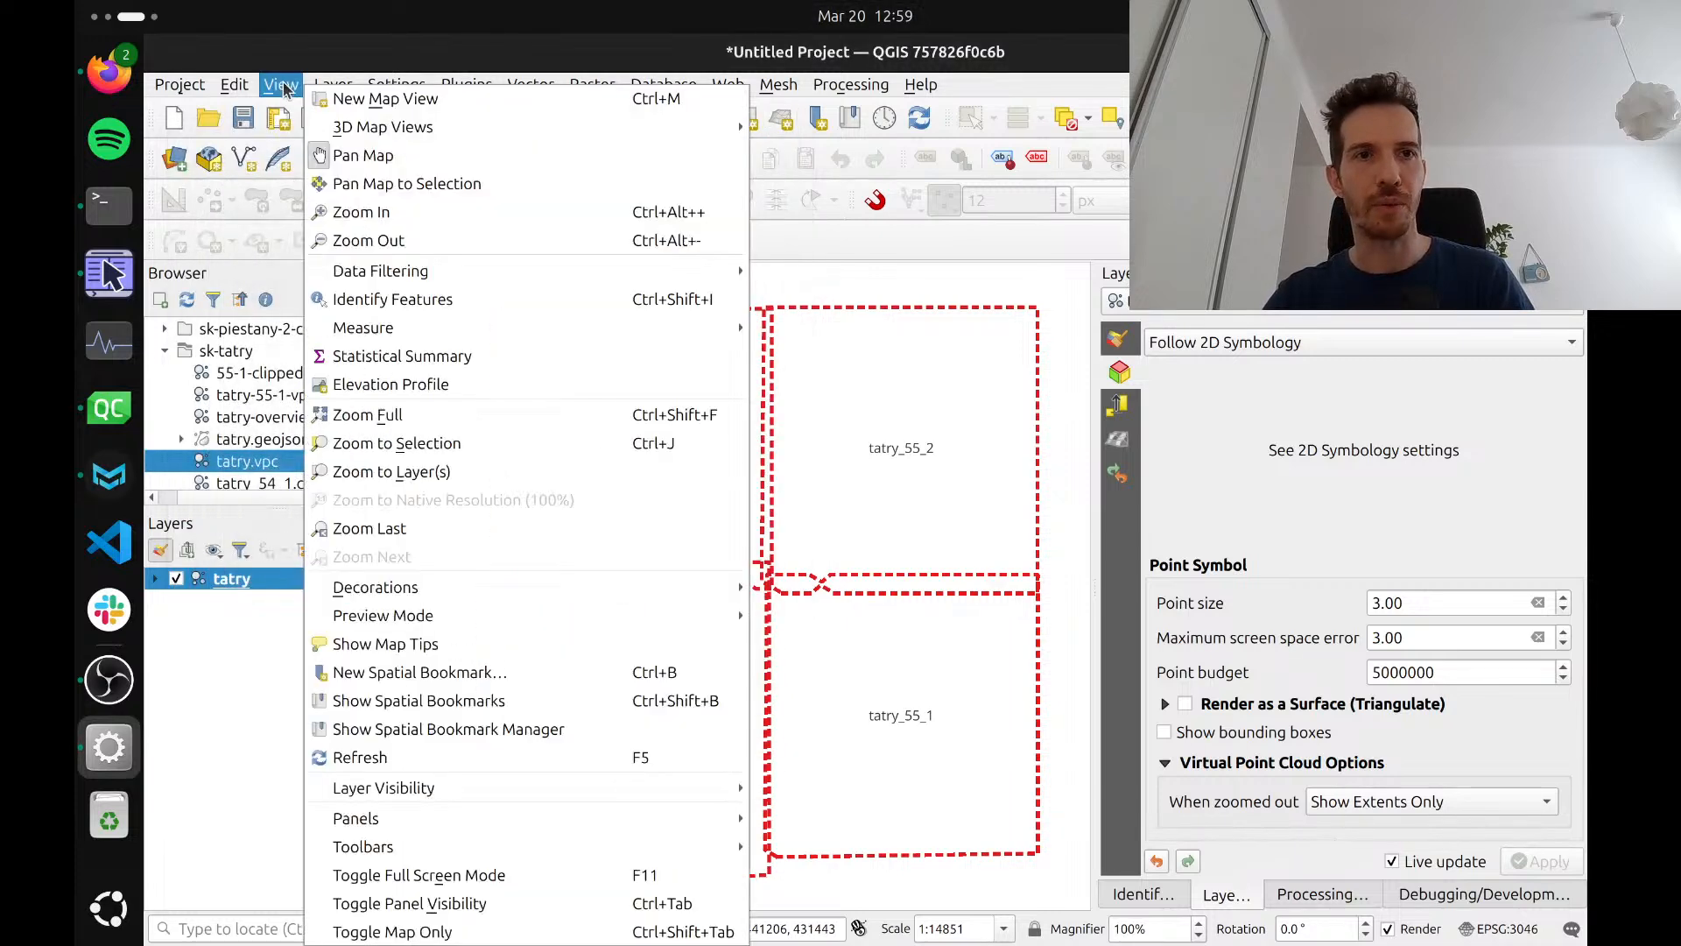
mouse_move(718, 127)
left_click(774, 133)
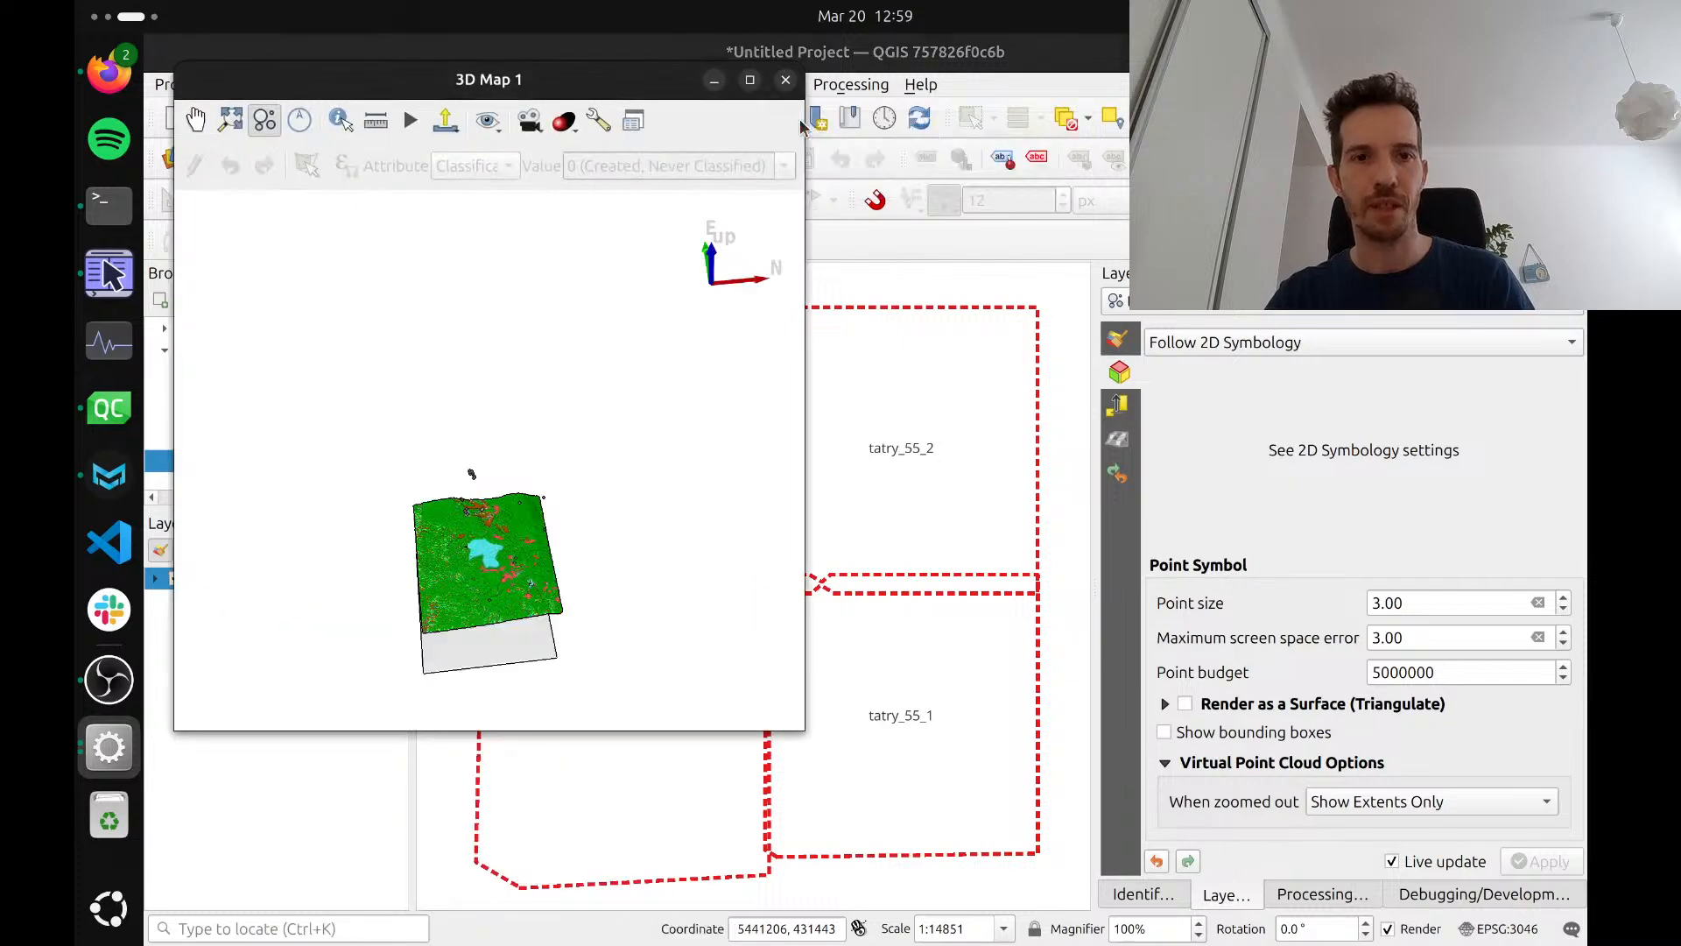
scroll(479, 581, "up", 5)
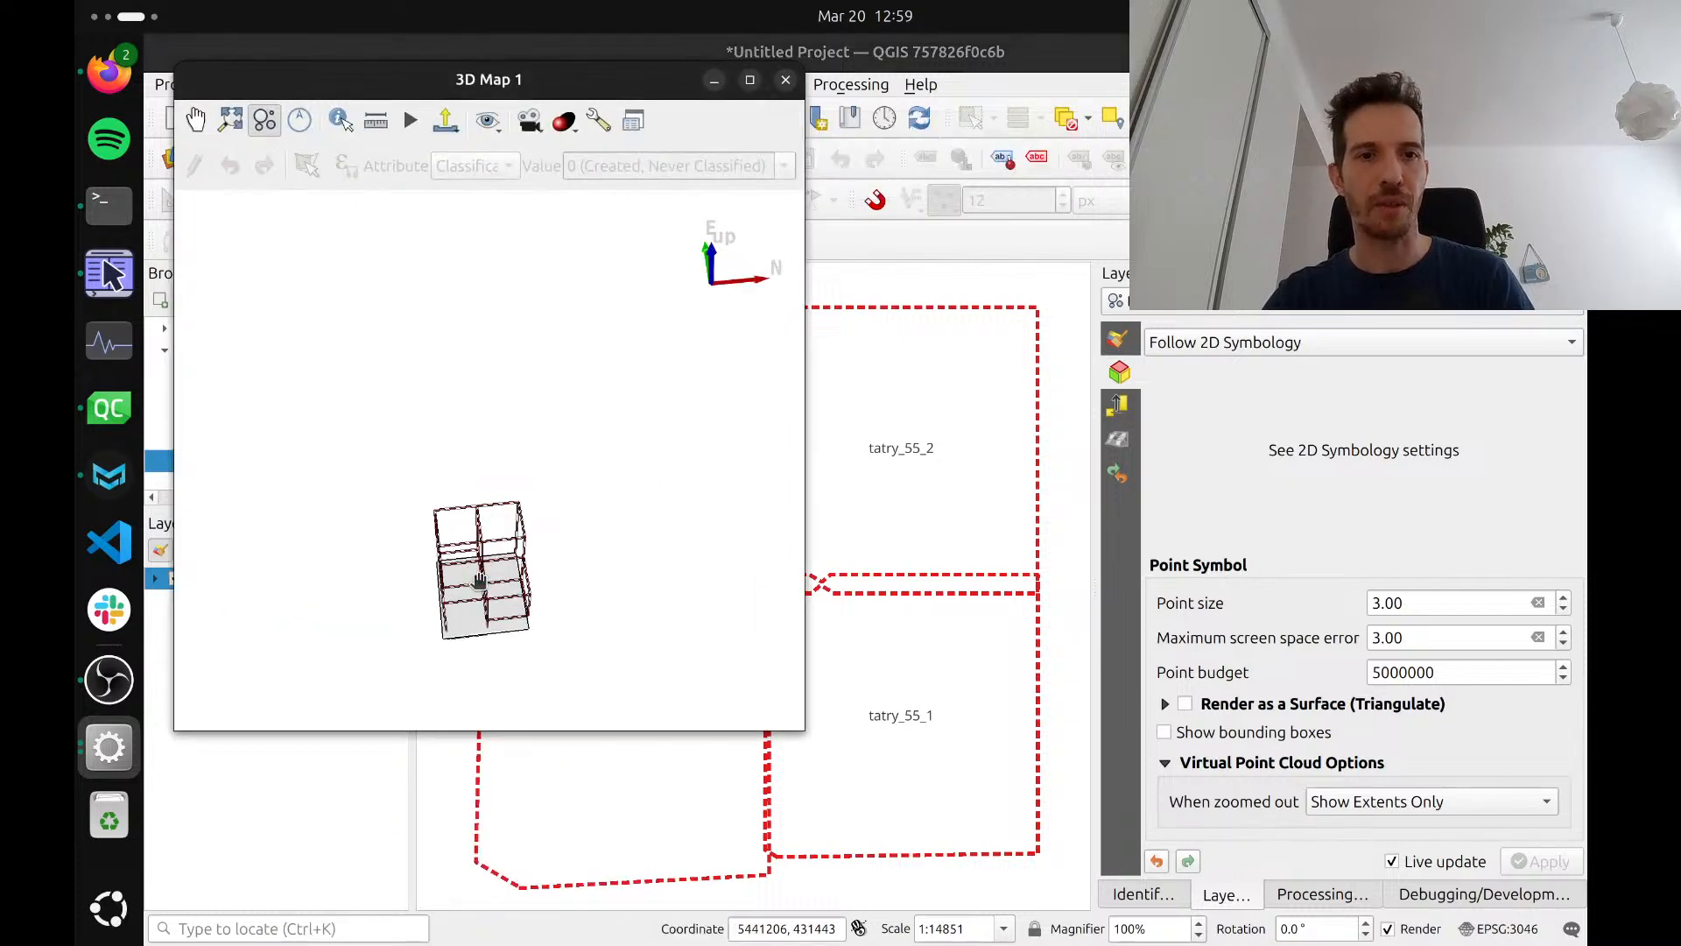
scroll(479, 580, "down", 6)
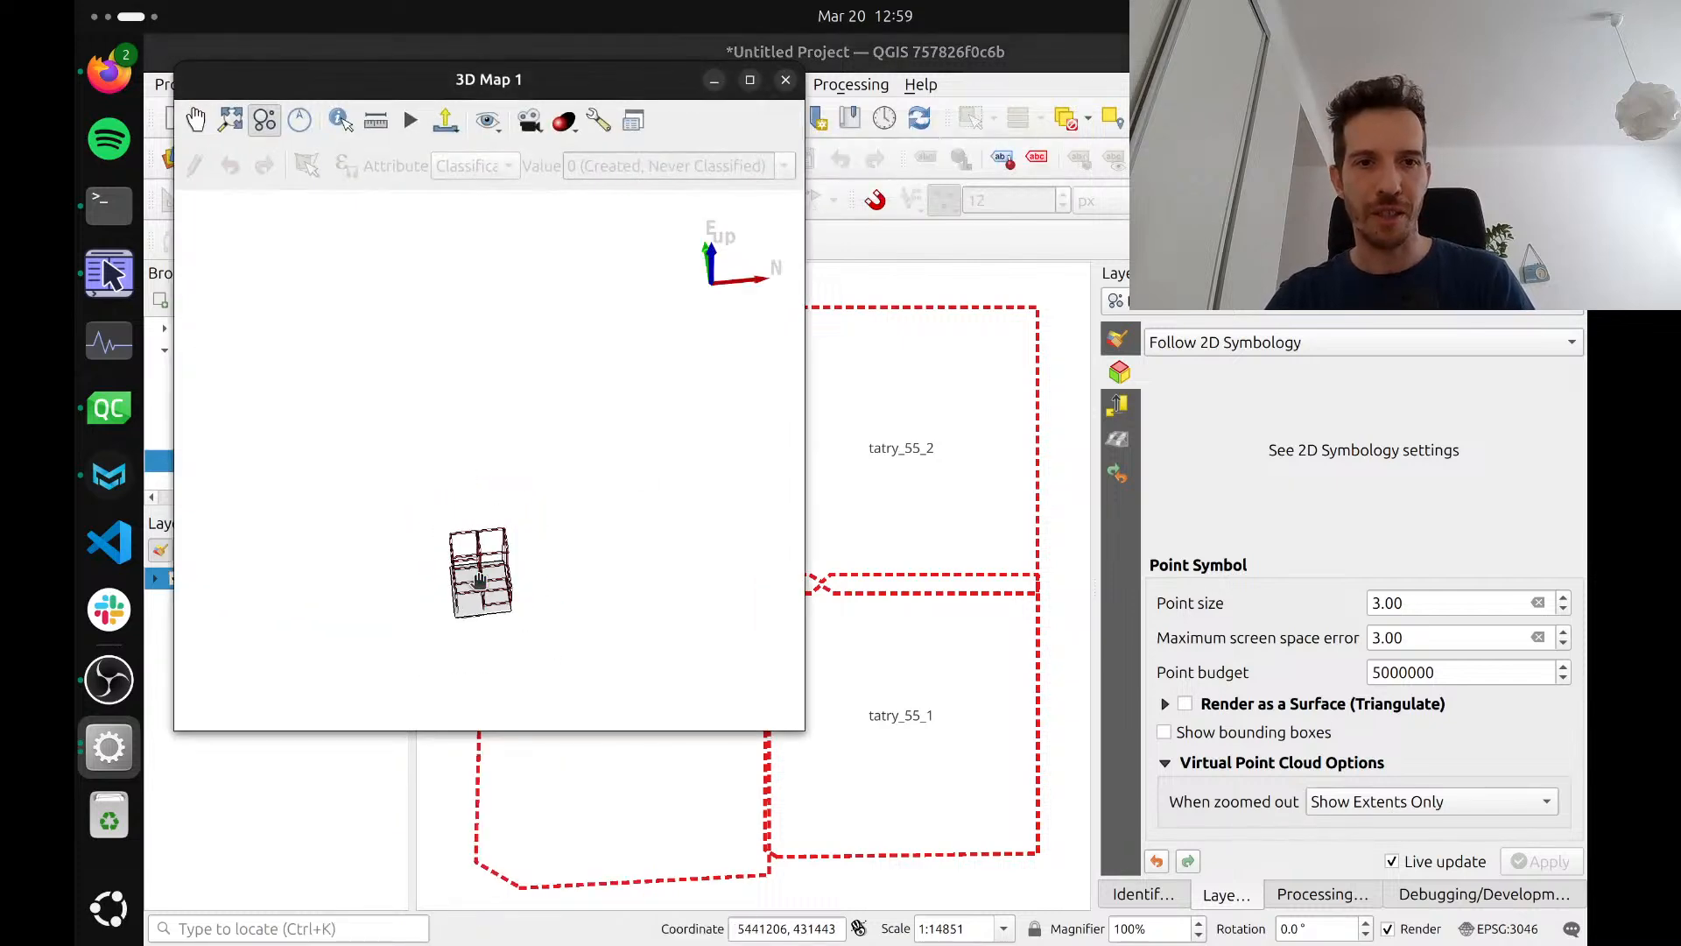
left_click_drag(479, 580, 543, 572)
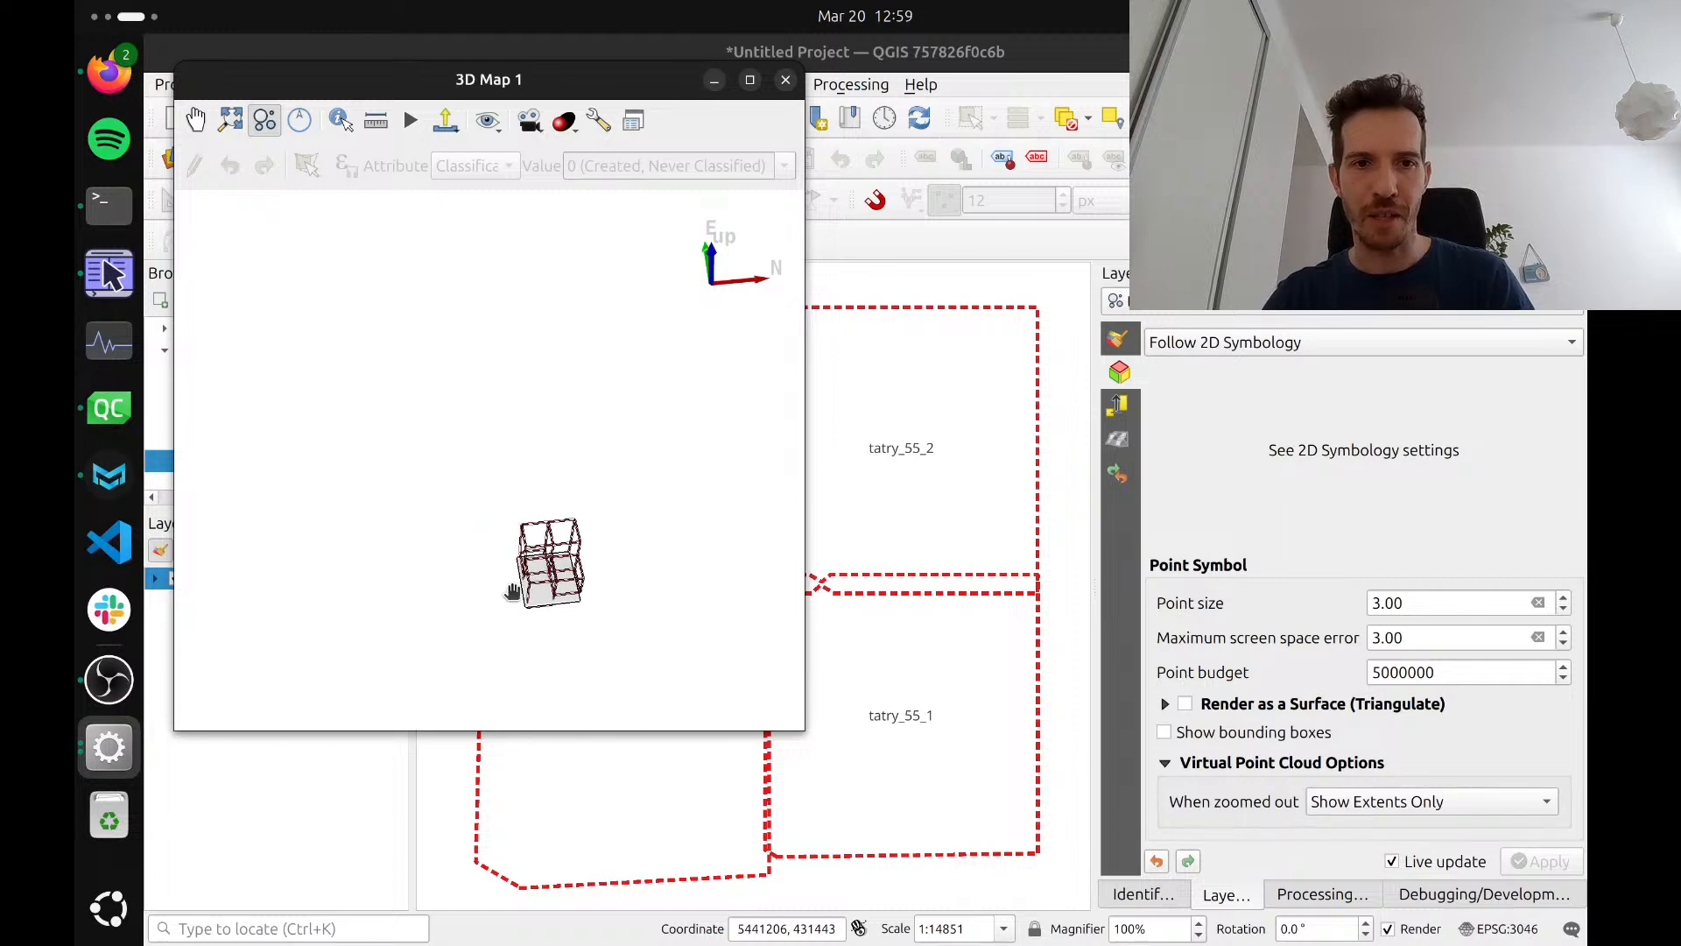
Set the tatry layer's 3D display to Show Extents Over Overview when zoomed out, and compare the 3D scene at far and close range
left_click(1358, 803)
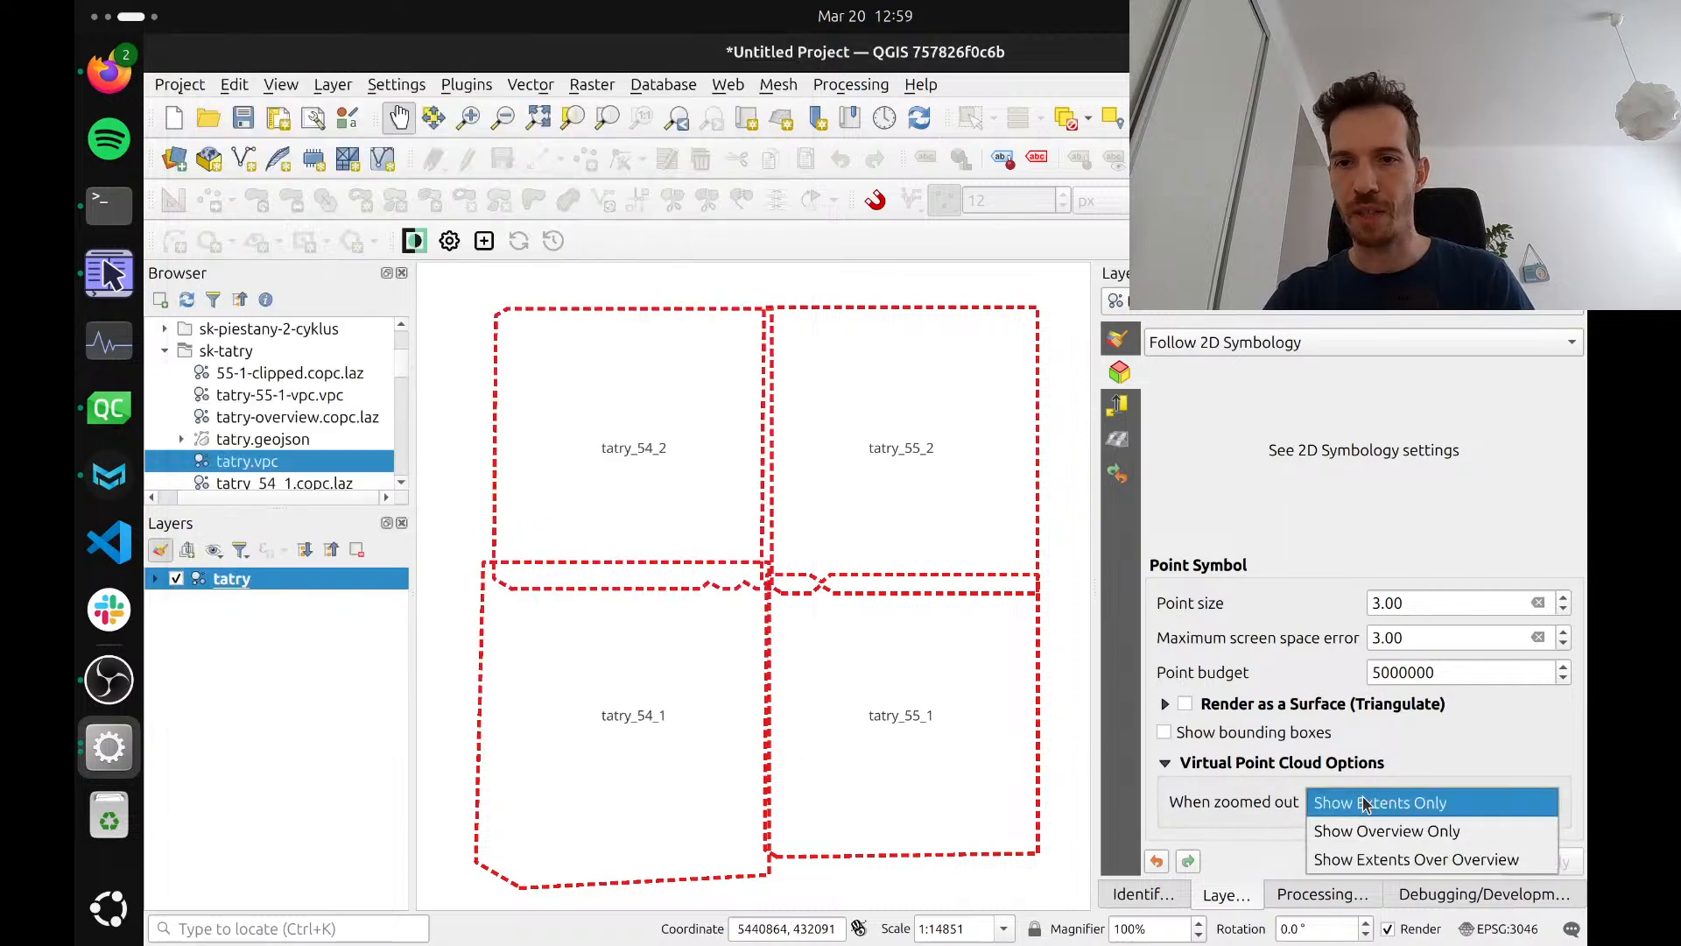
left_click(1369, 861)
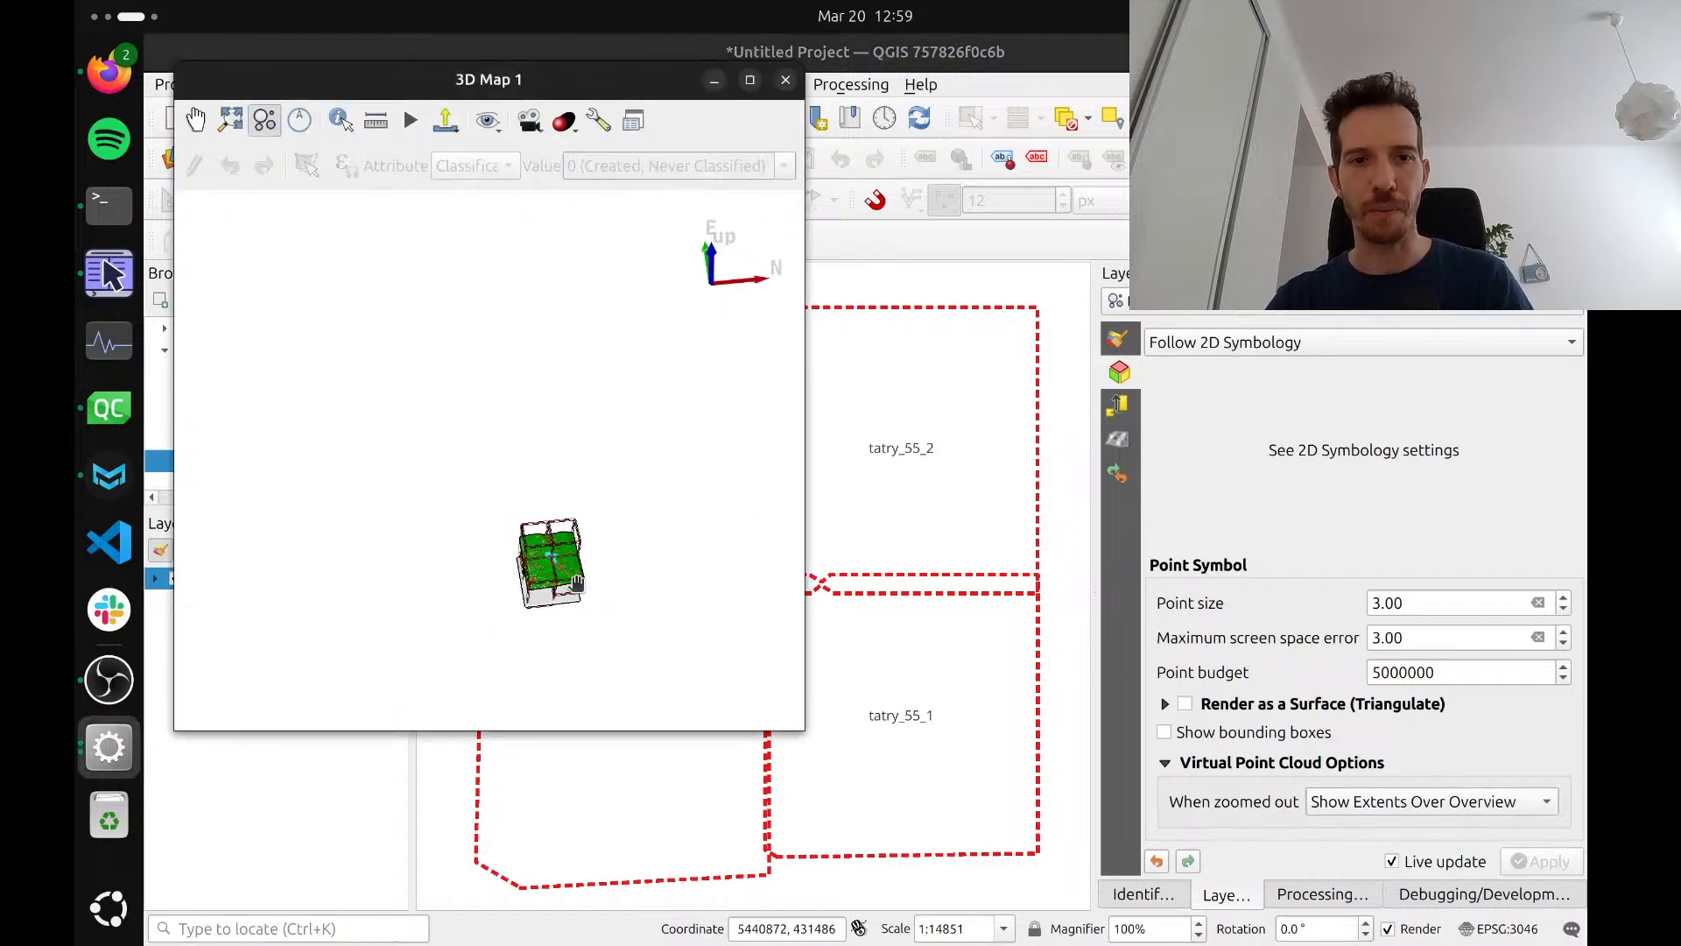
scroll(577, 582, "up", 5)
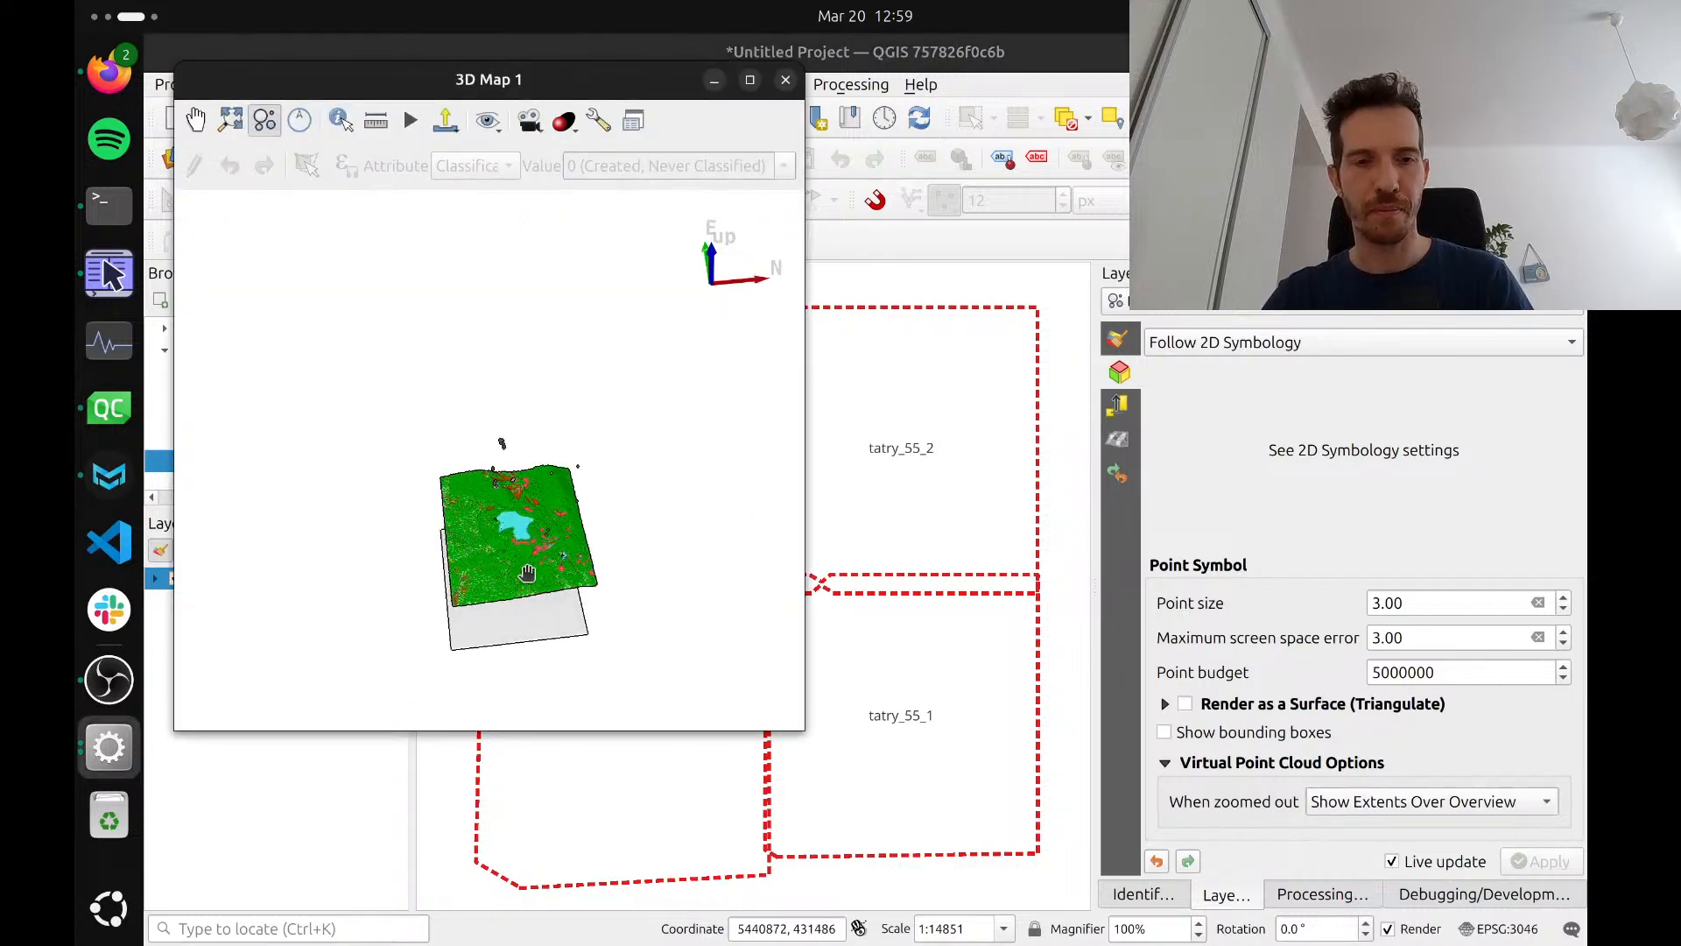
scroll(533, 595, "up", 8)
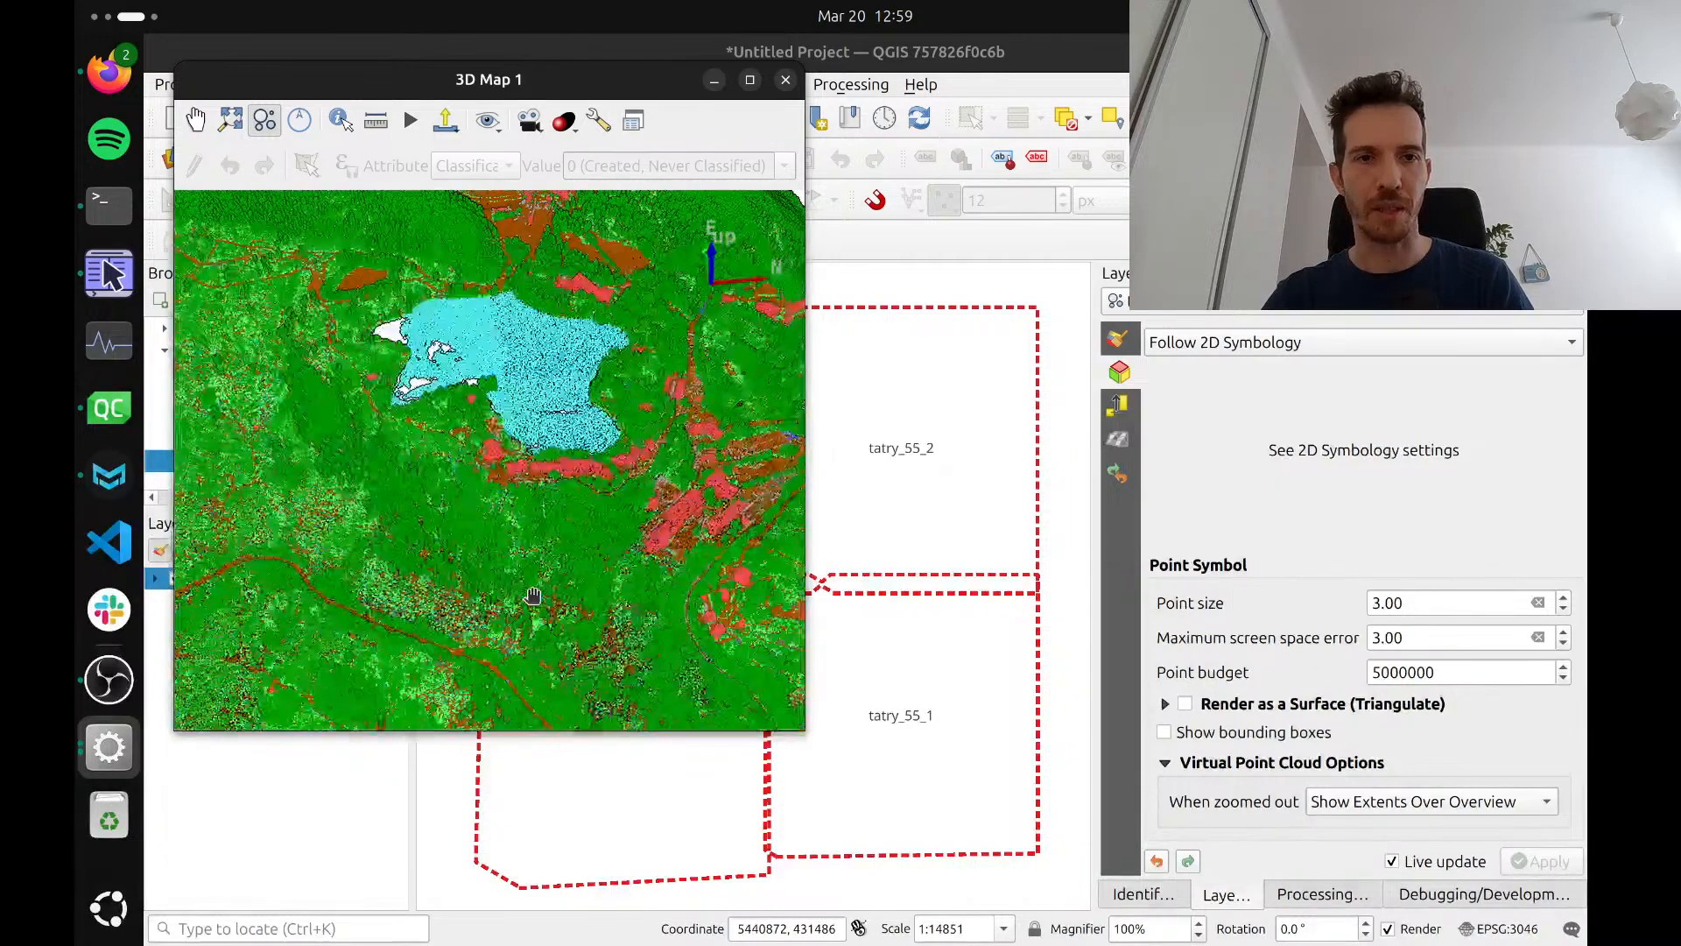
scroll(488, 570, "up", 5)
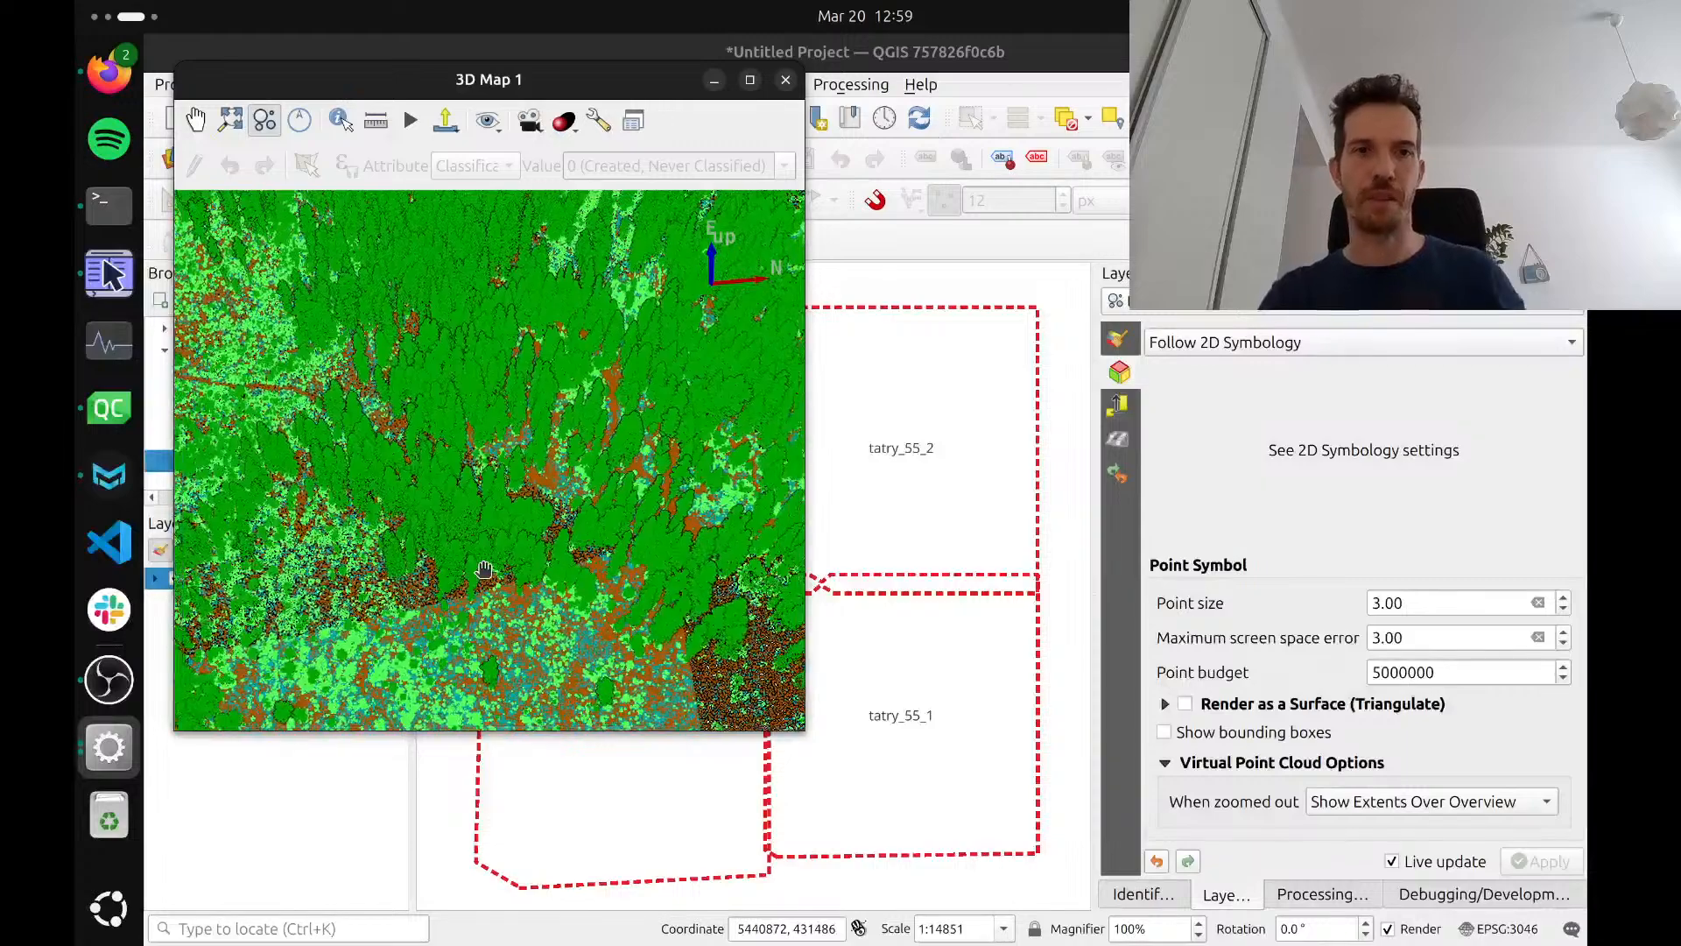
scroll(484, 570, "down", 5)
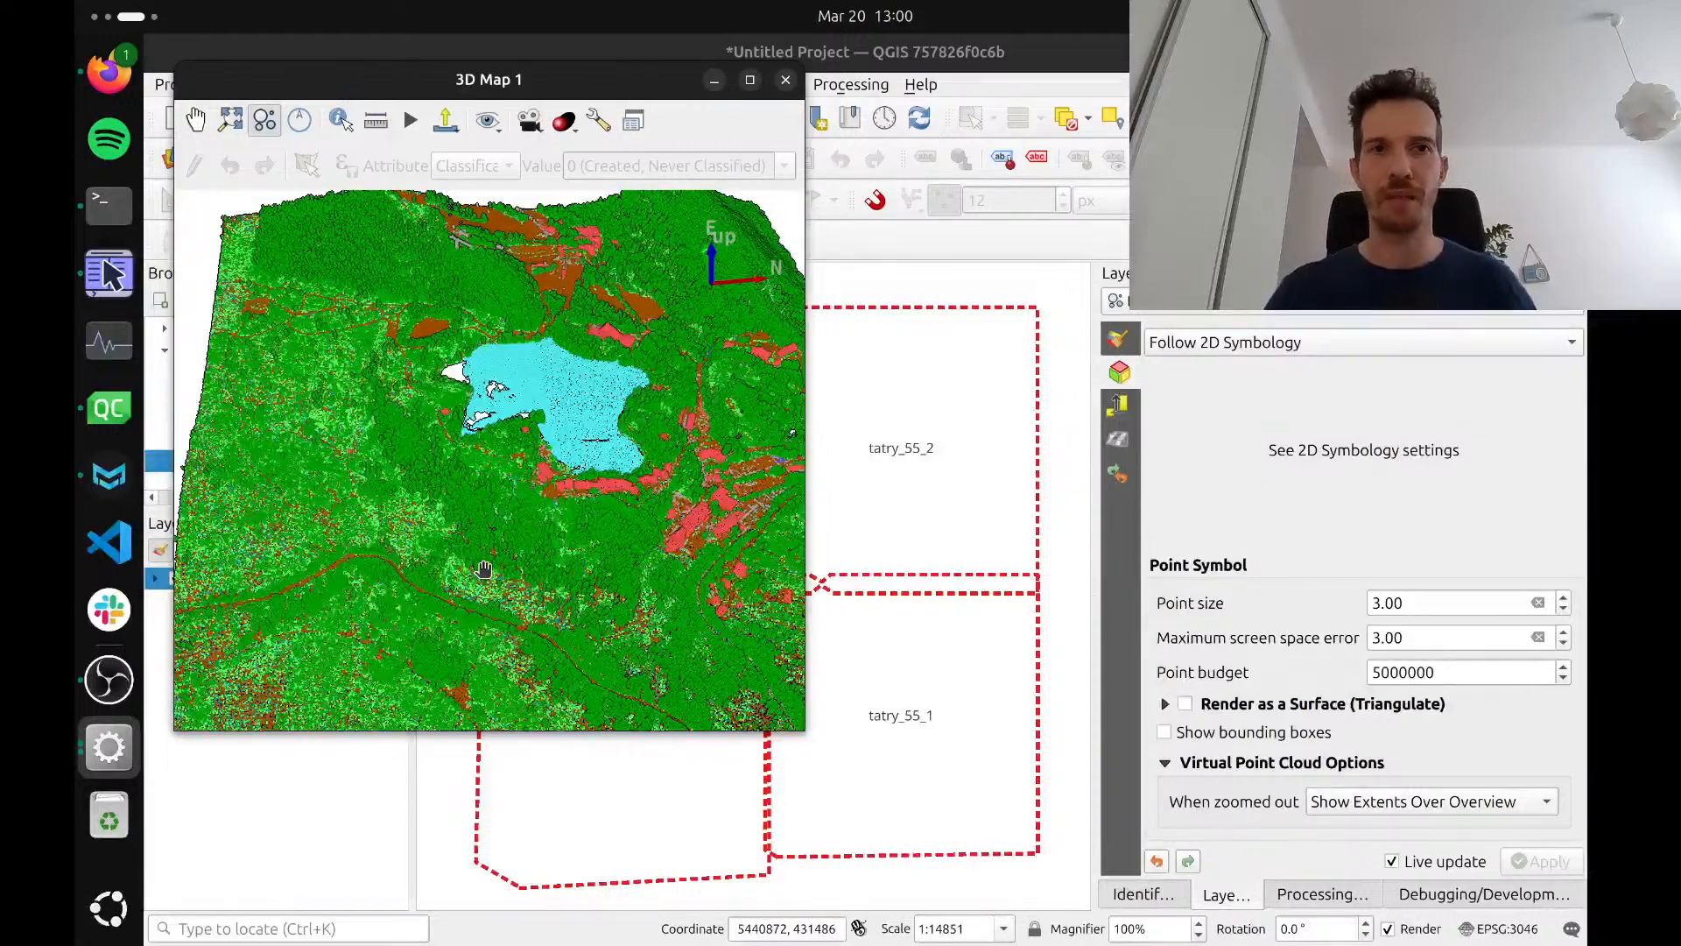
scroll(484, 570, "down", 3)
left_click_drag(481, 563, 440, 529)
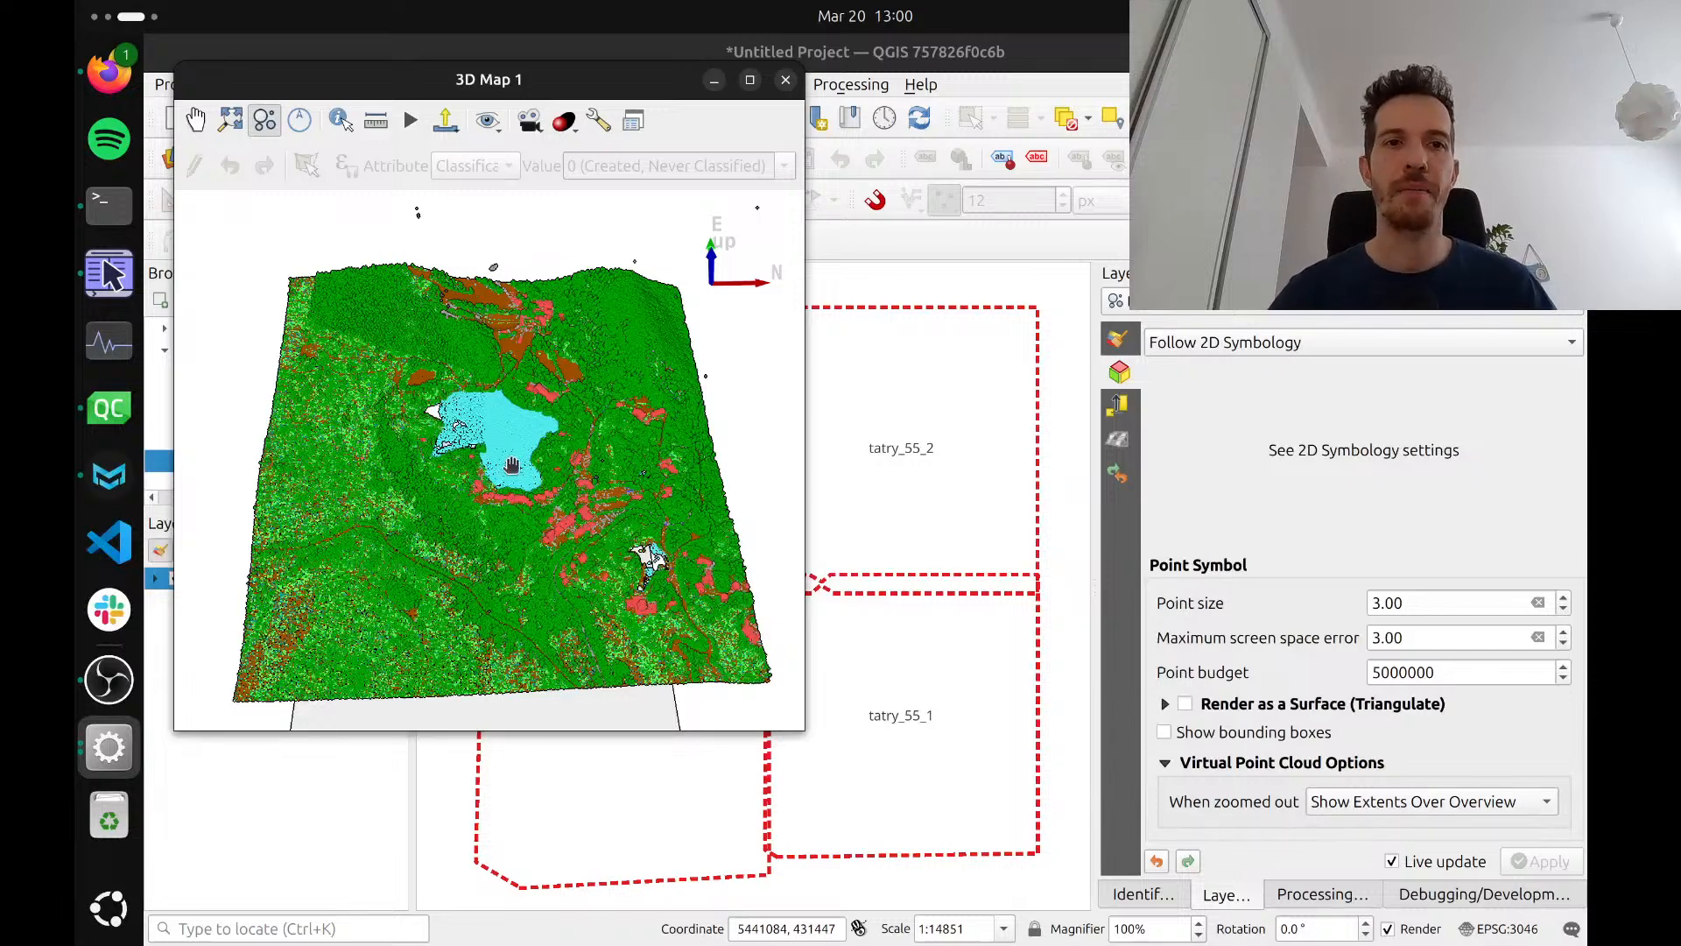
left_click_drag(599, 508, 614, 515)
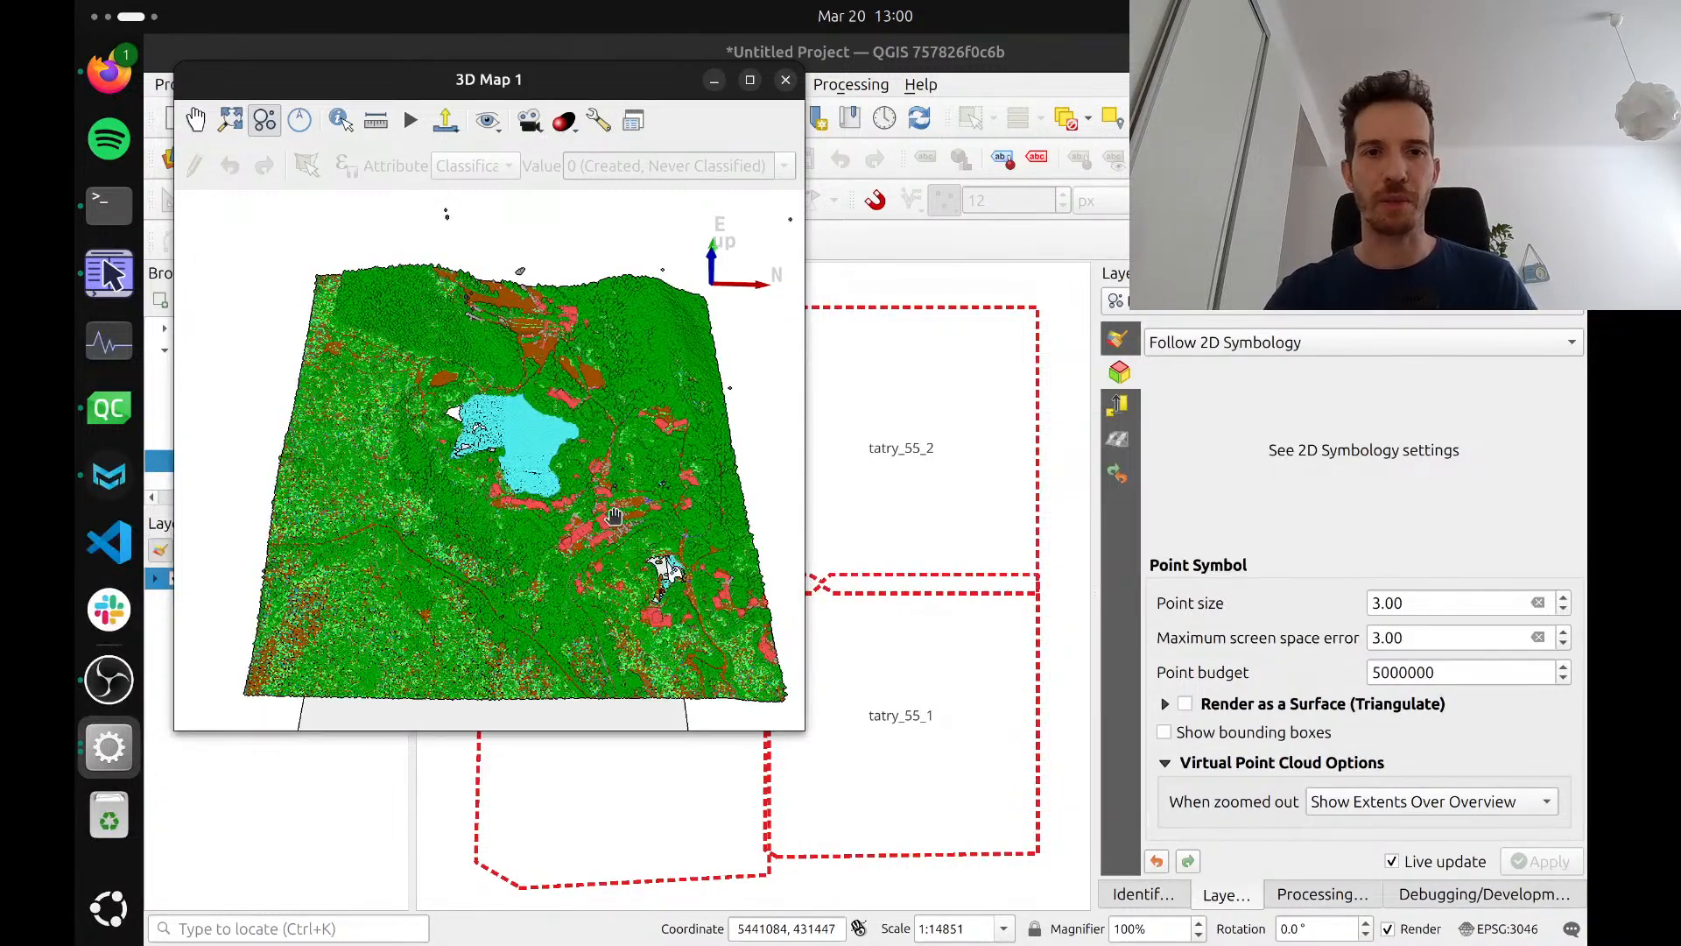
scroll(615, 516, "down", 3)
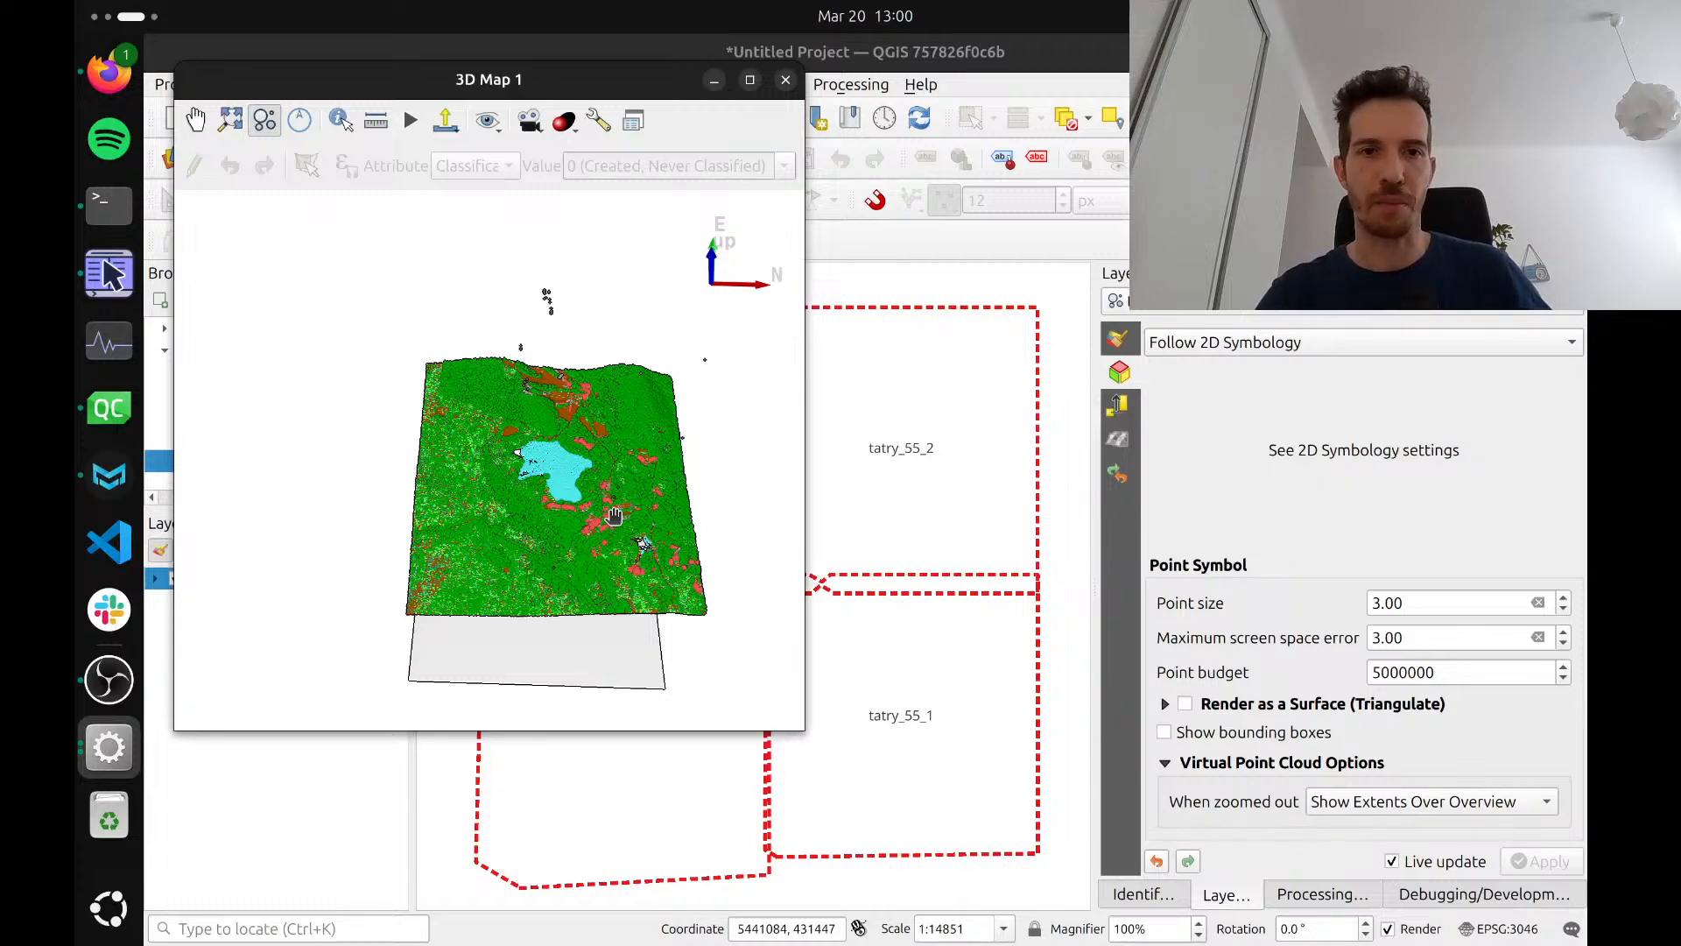
scroll(613, 515, "up", 3)
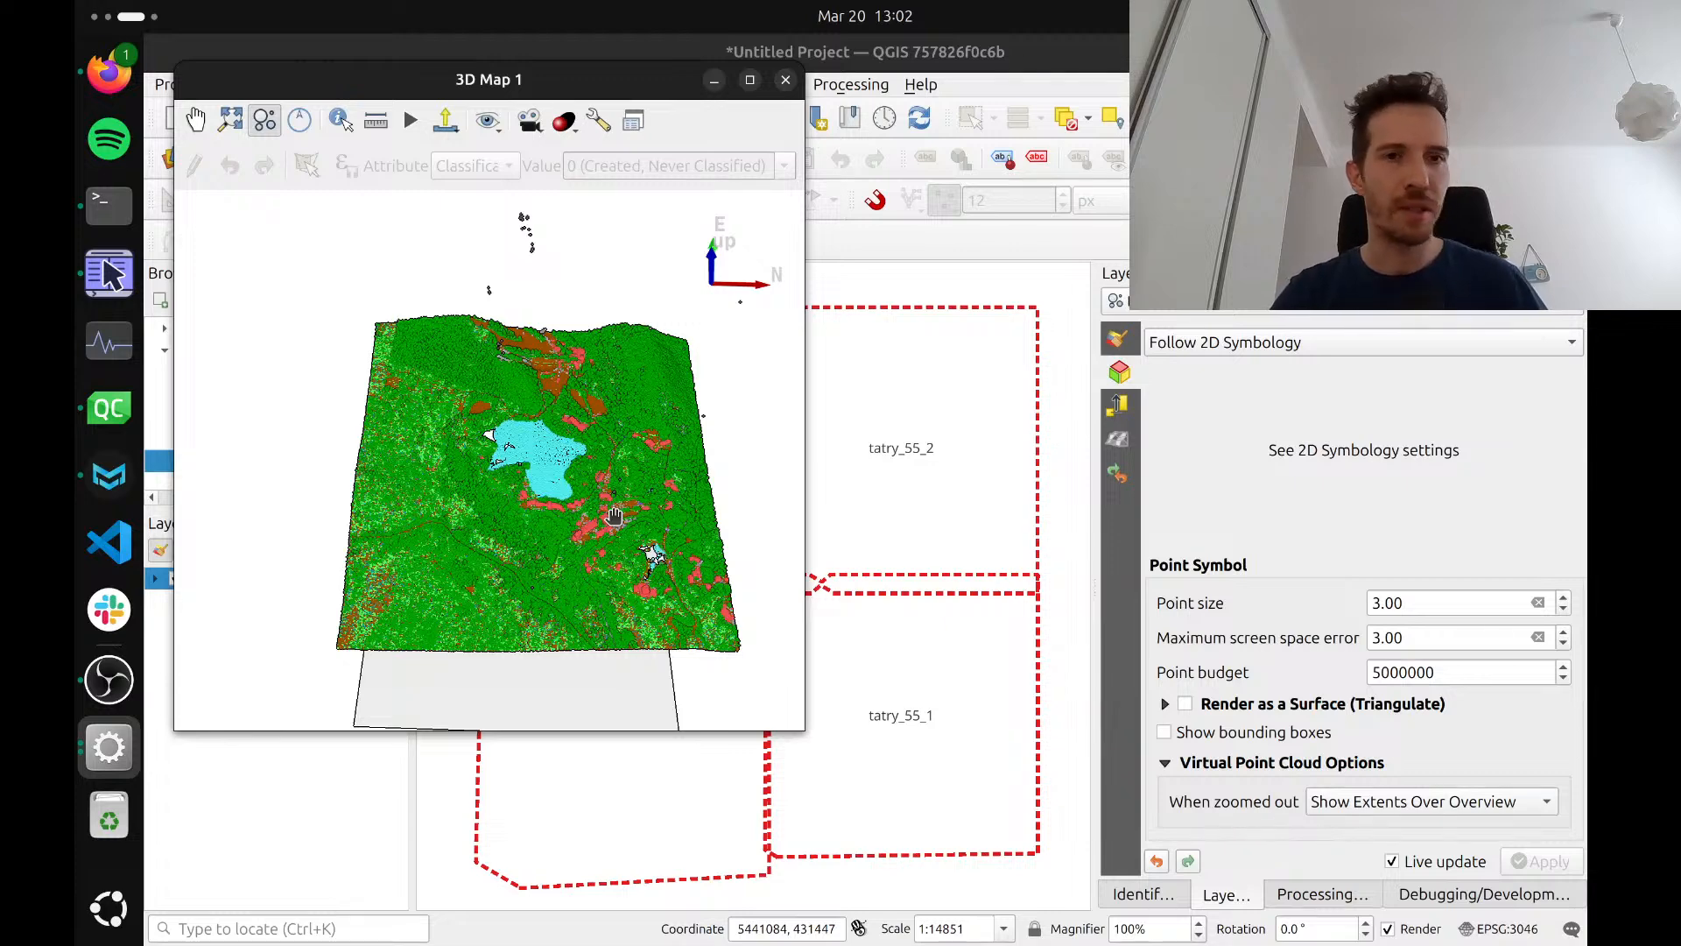
Make the 2D map view follow the 3D camera and check the link by zooming out the 3D scene
left_click_drag(531, 95, 601, 193)
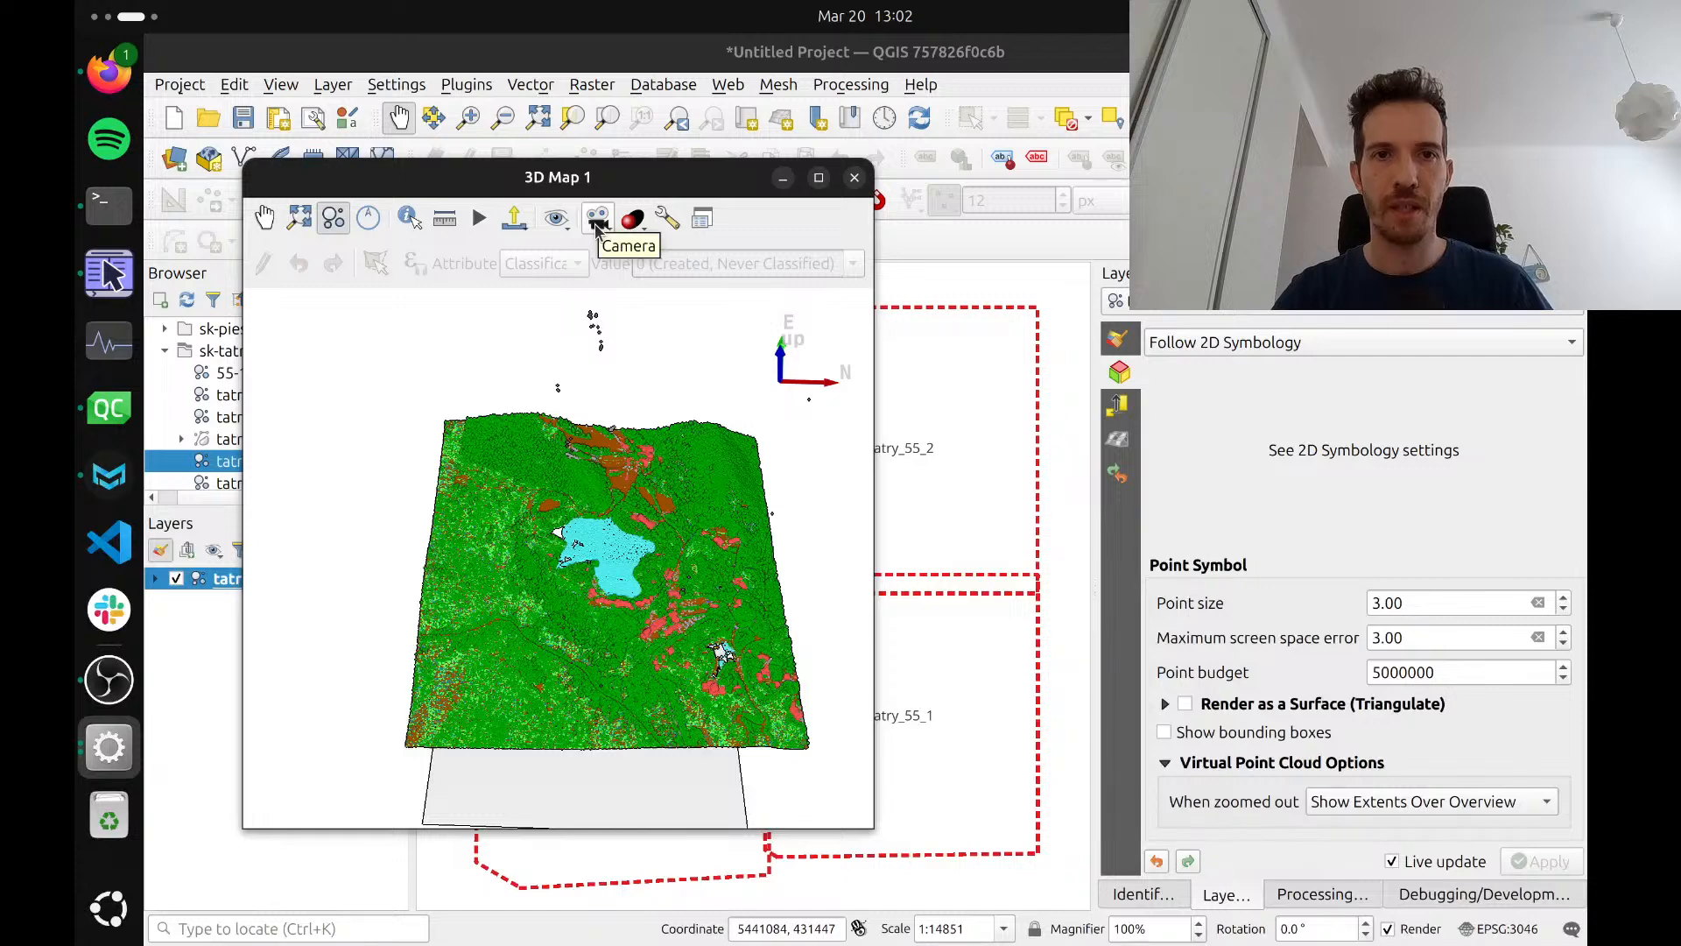
left_click(597, 223)
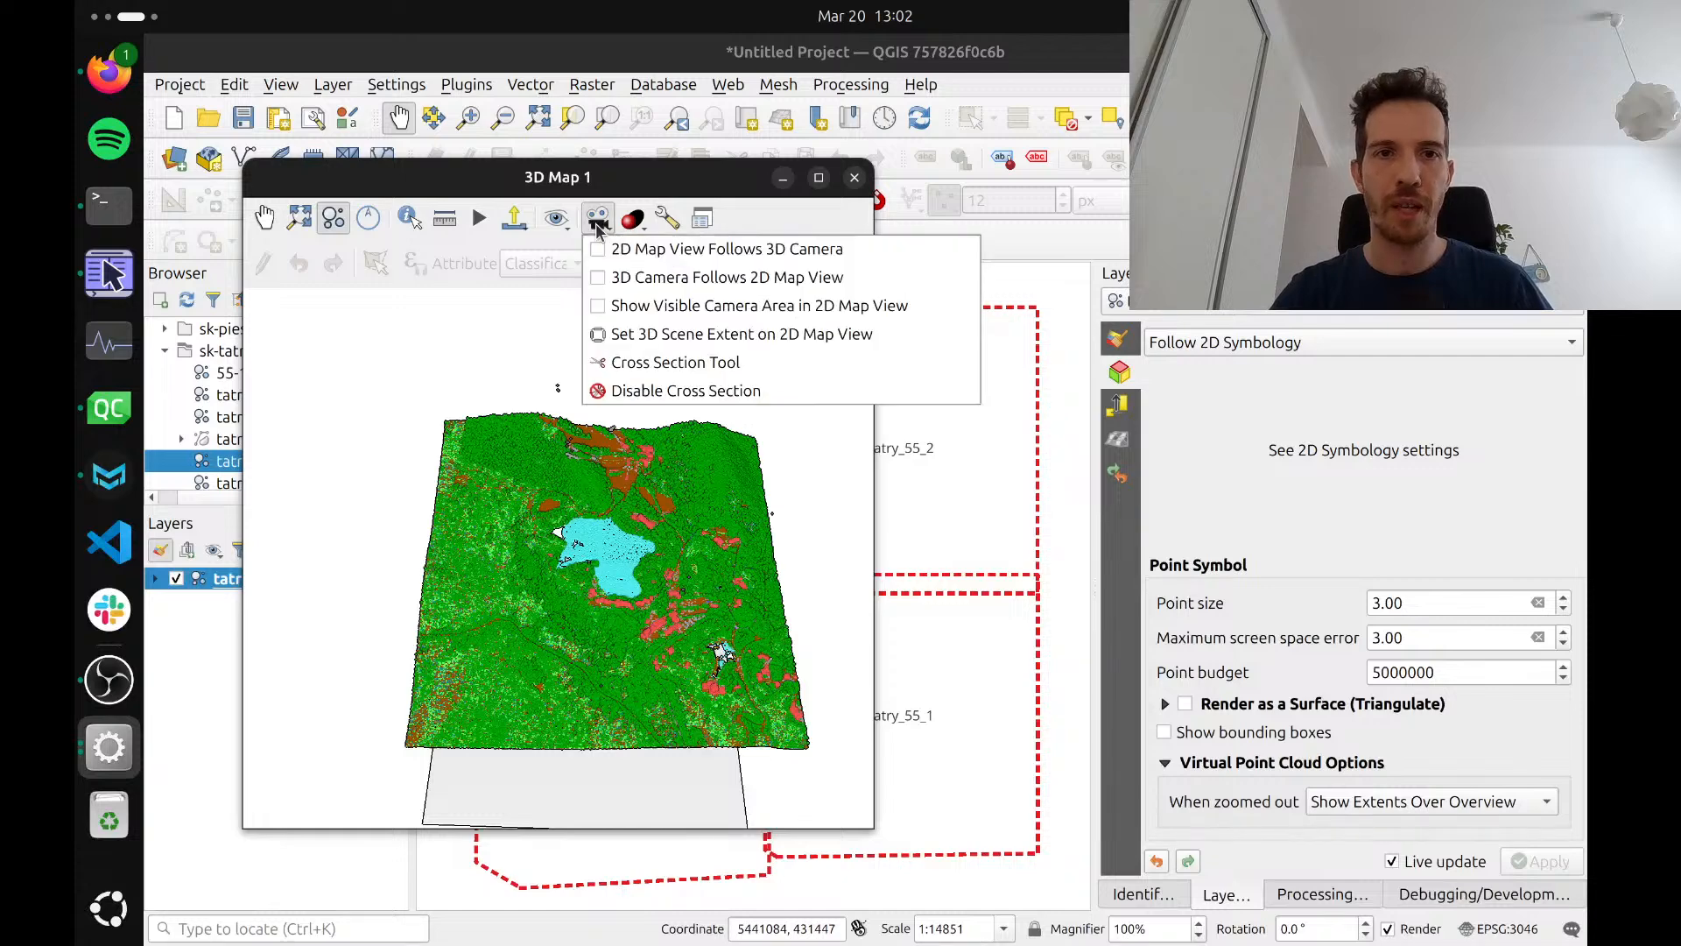
left_click(662, 254)
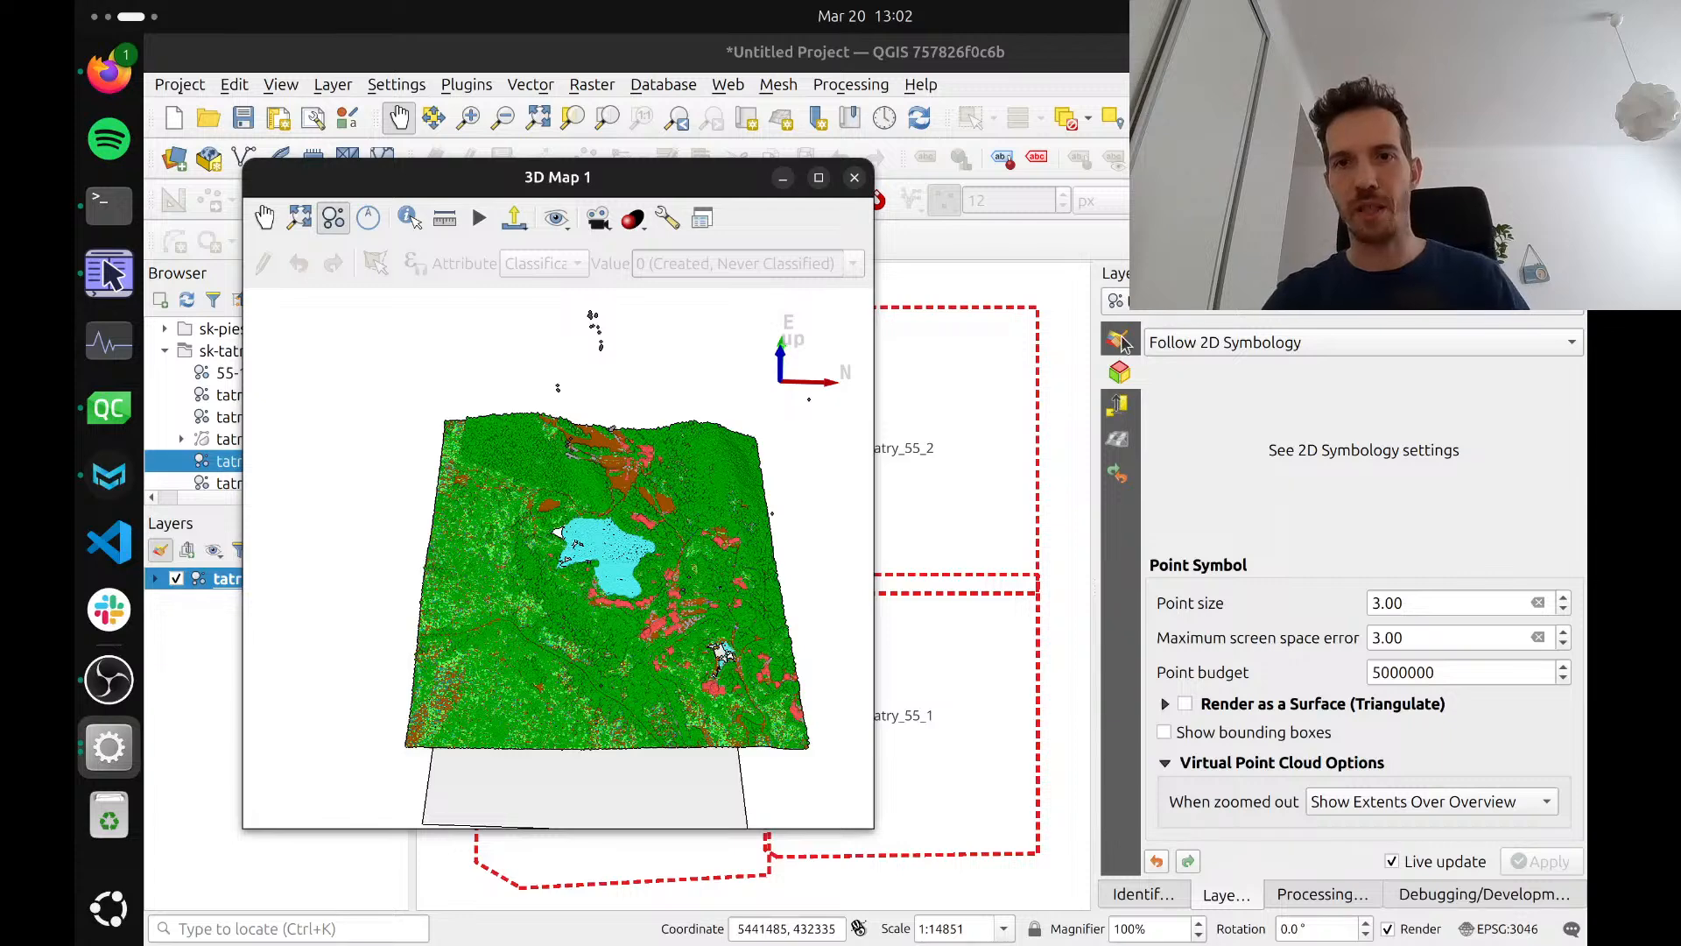
left_click(602, 224)
left_click(603, 224)
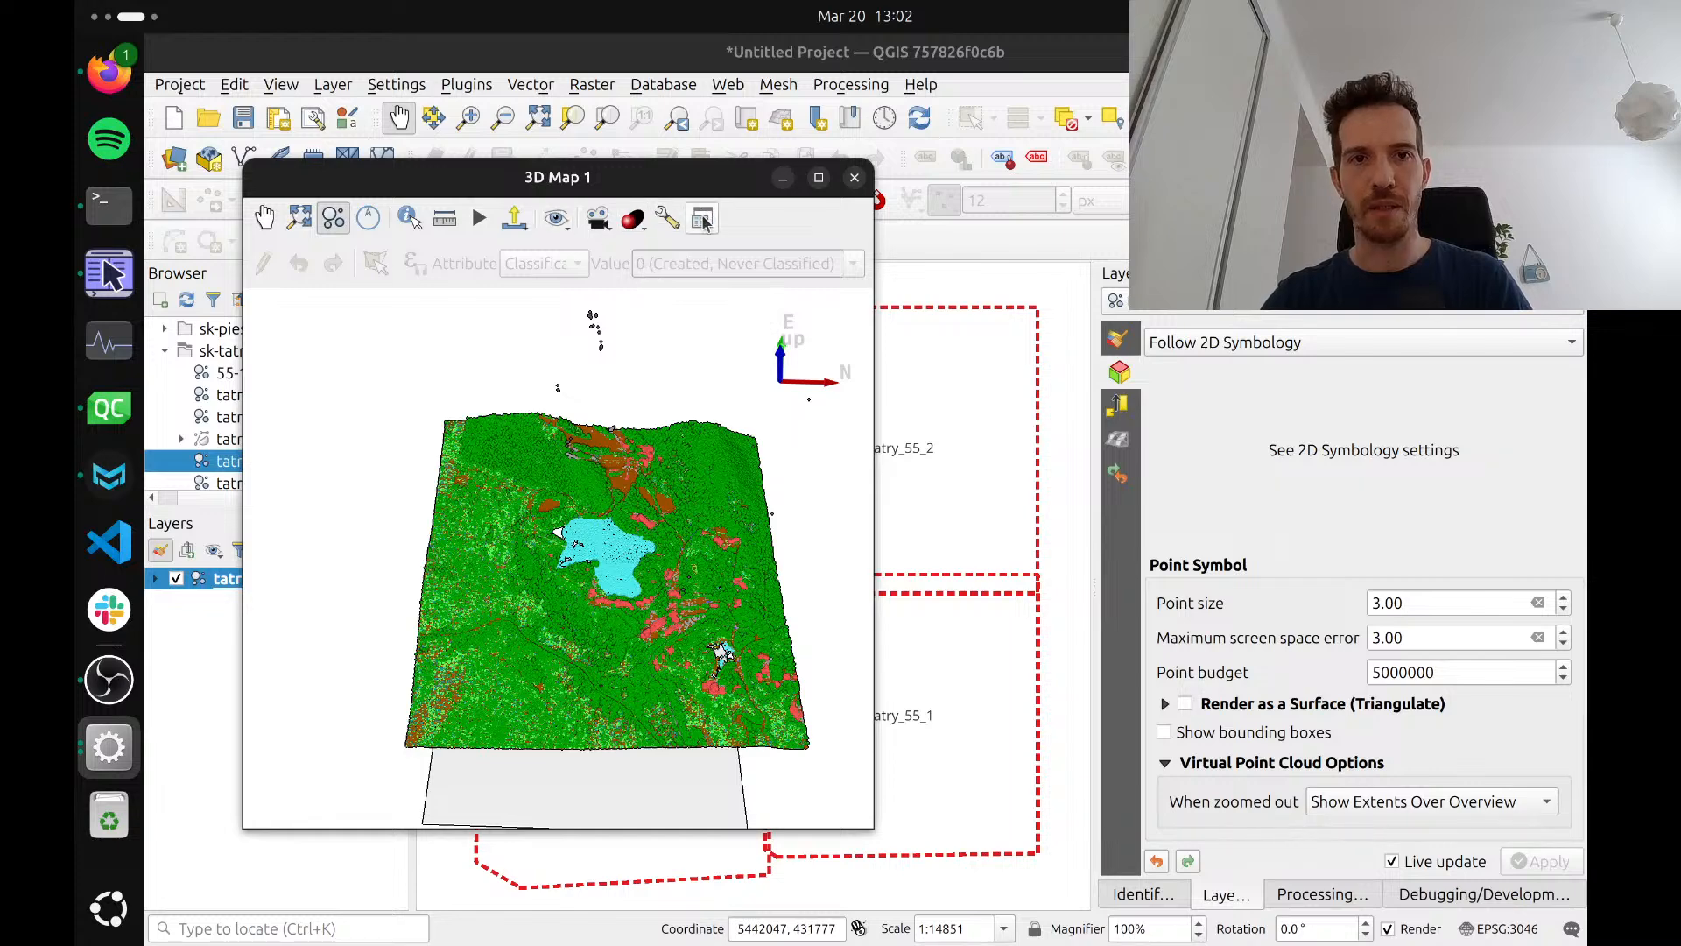
scroll(585, 662, "down", 3)
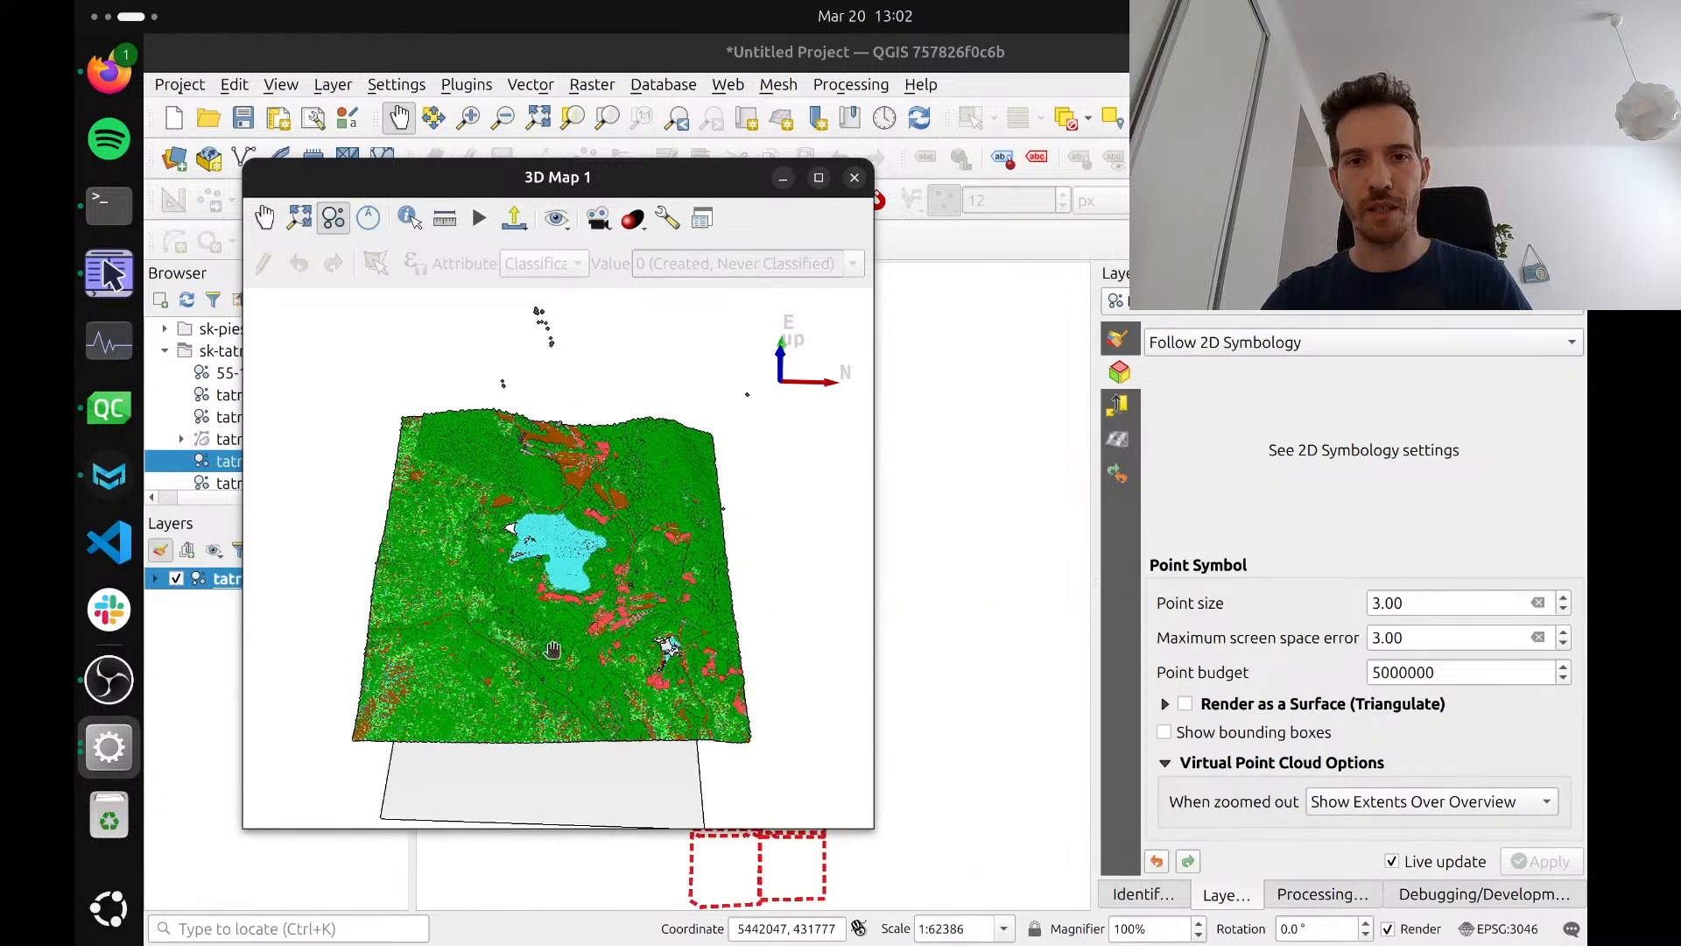
Dock the 3D map beneath the 2D map canvas and check that both views move together
left_click_drag(543, 654, 682, 580)
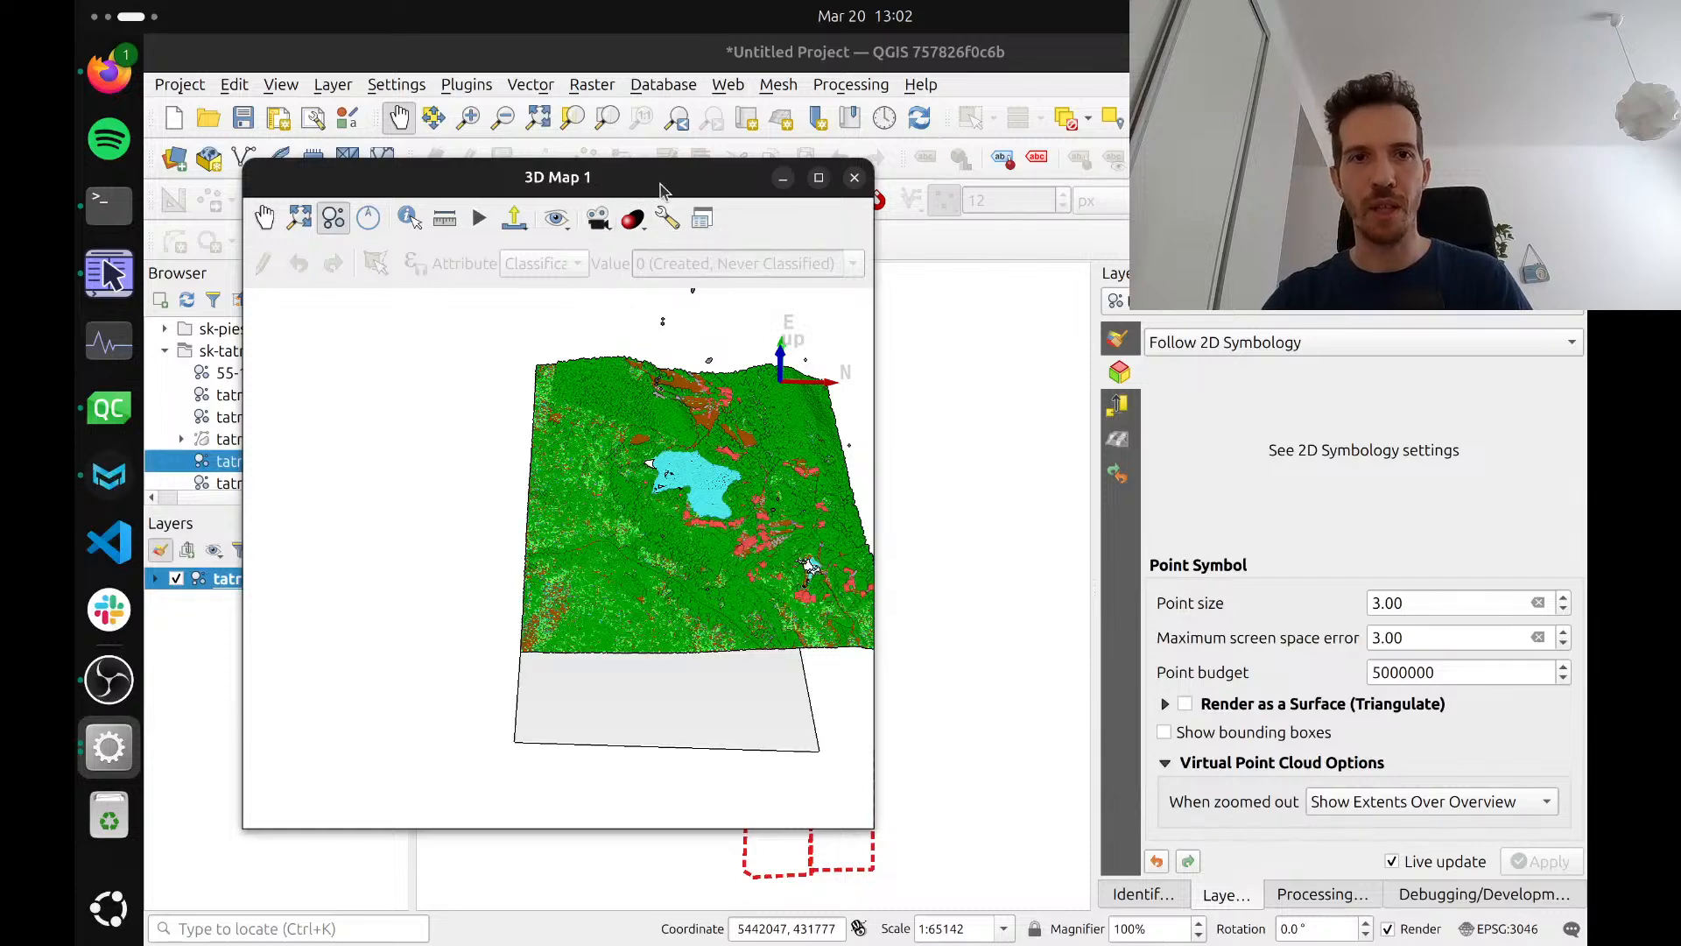
left_click(702, 219)
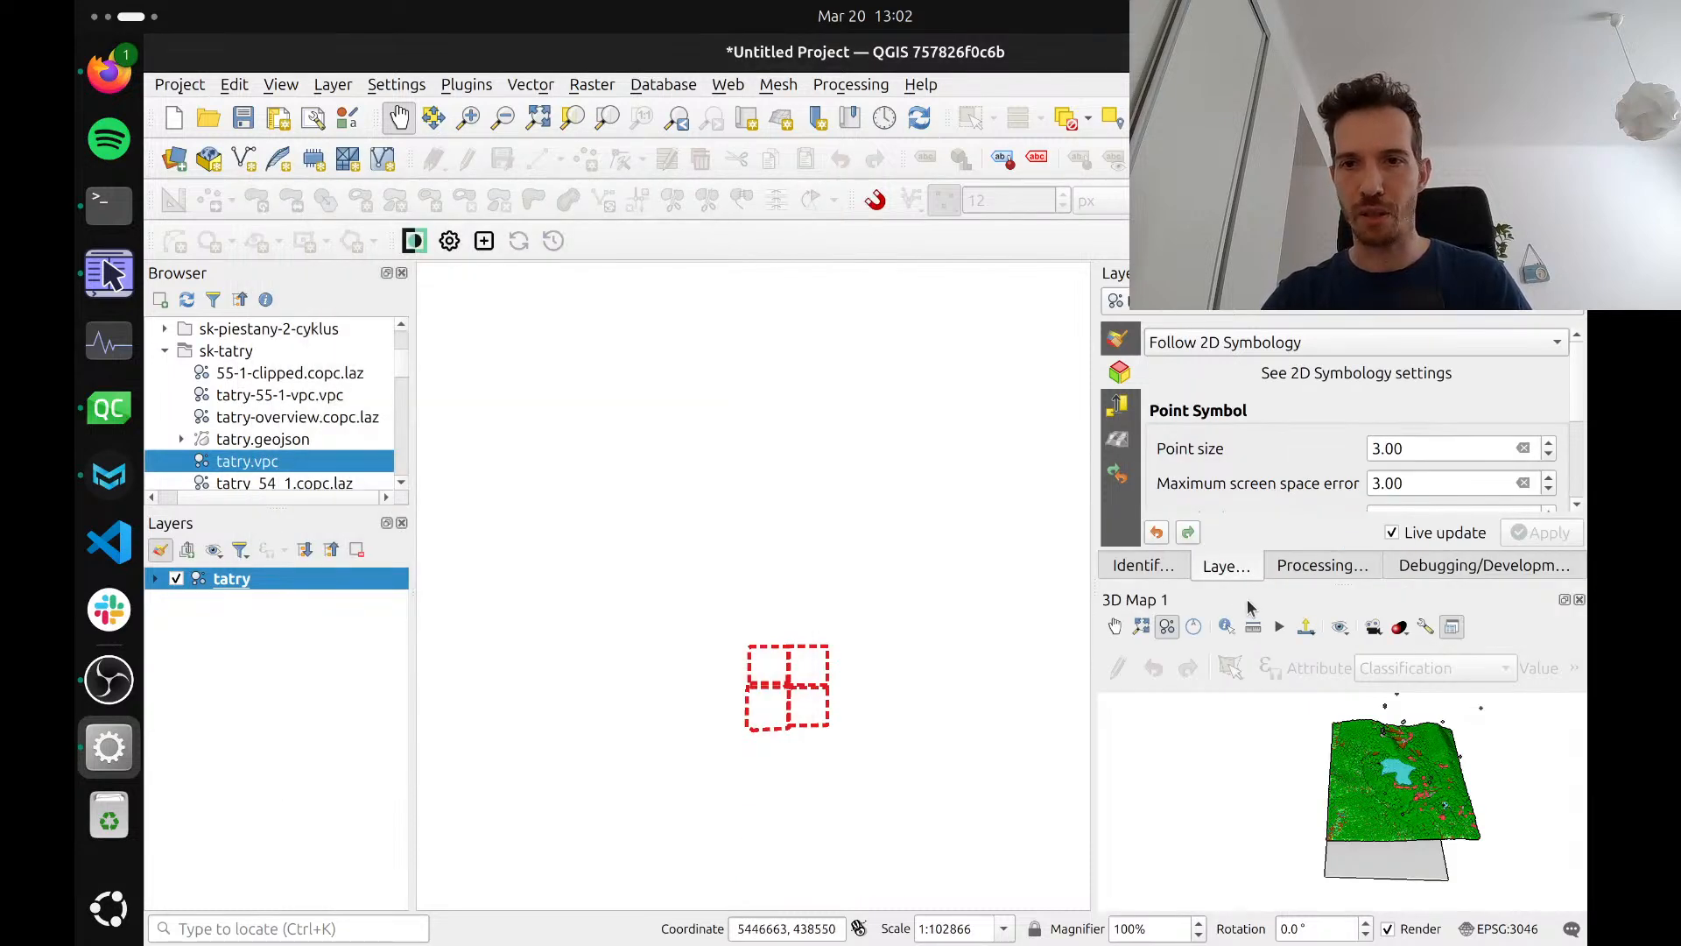
left_click_drag(1250, 607, 848, 875)
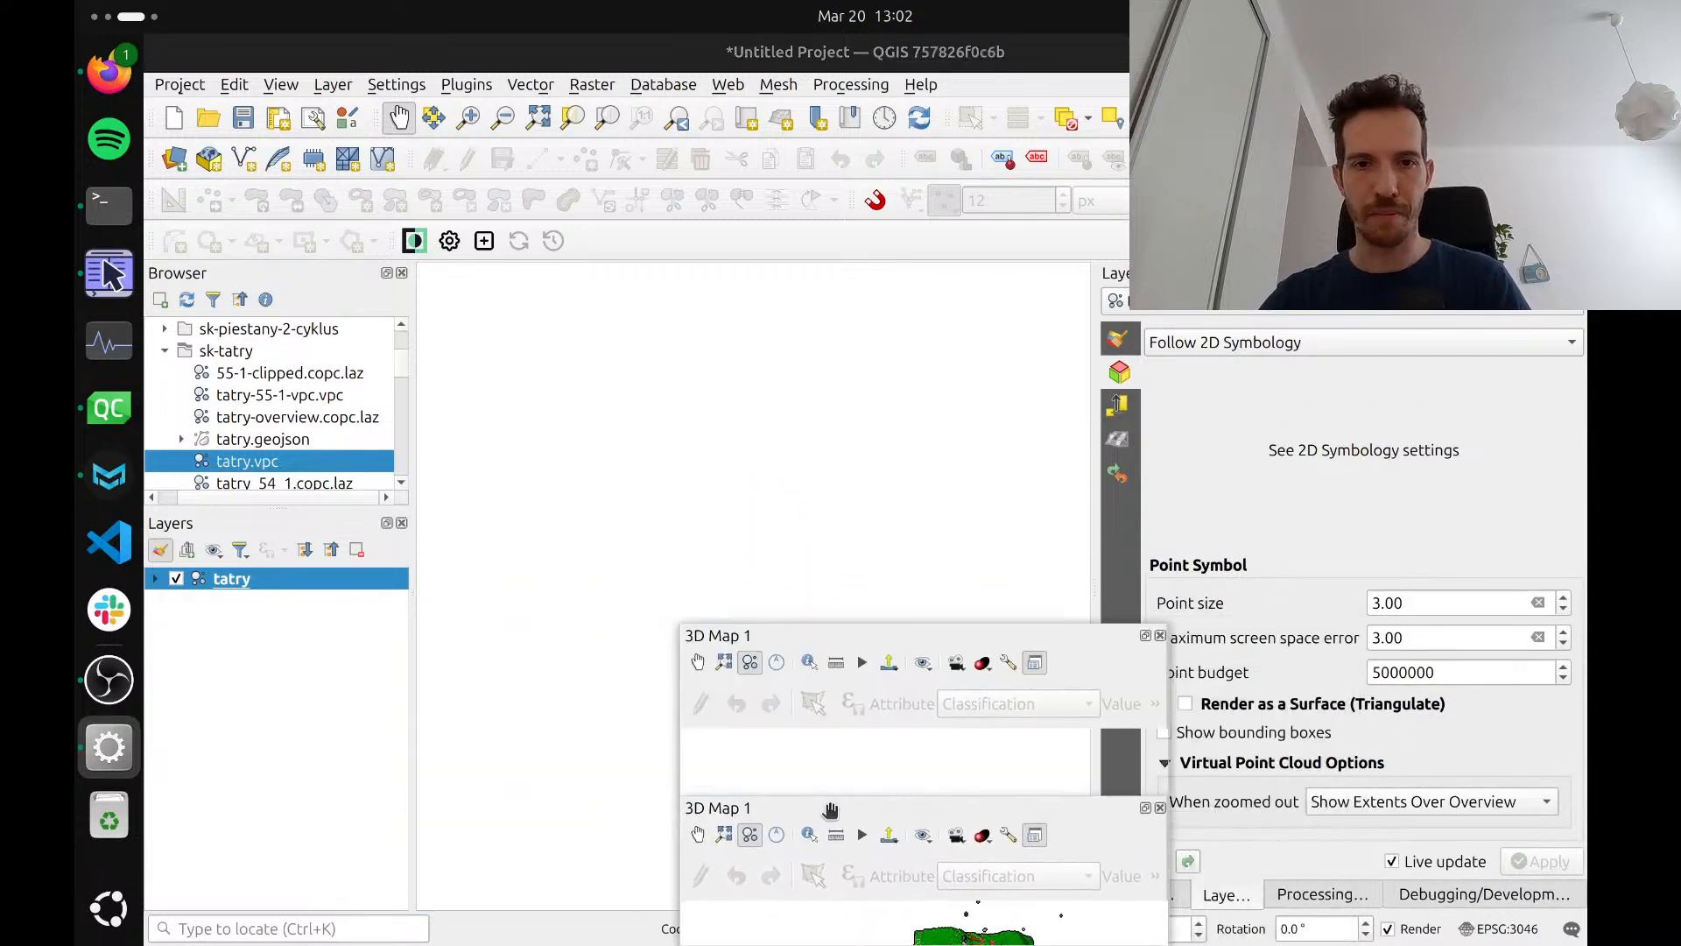
left_click_drag(860, 670, 718, 845)
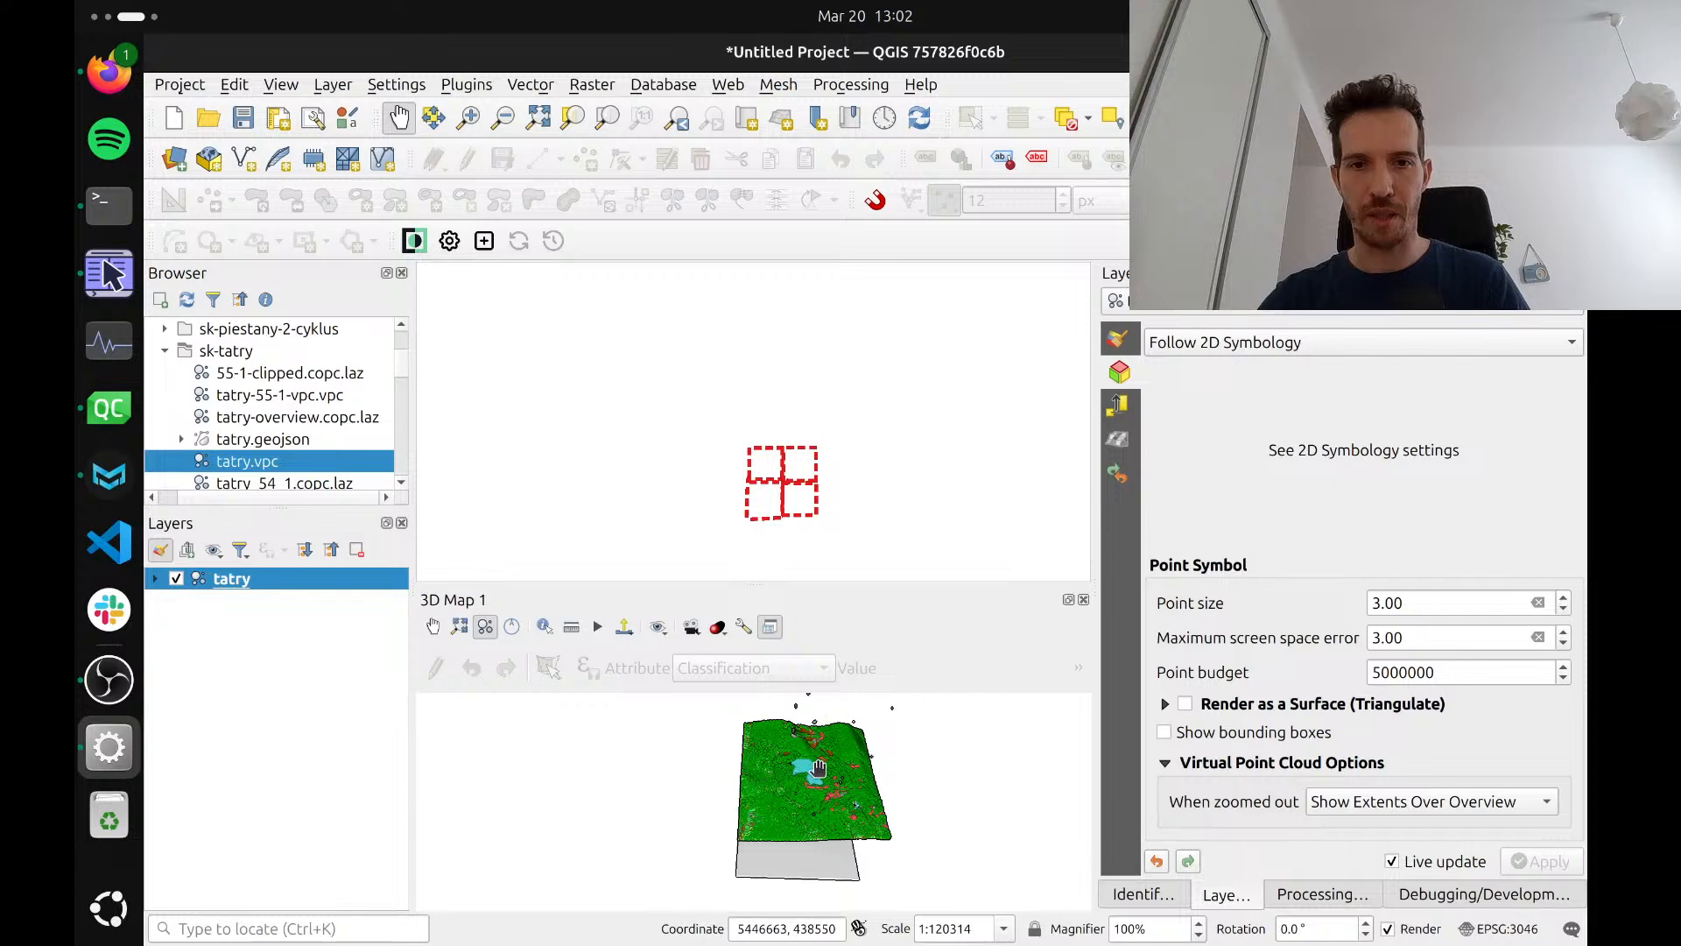
left_click_drag(818, 768, 782, 767)
left_click_drag(783, 834, 777, 667)
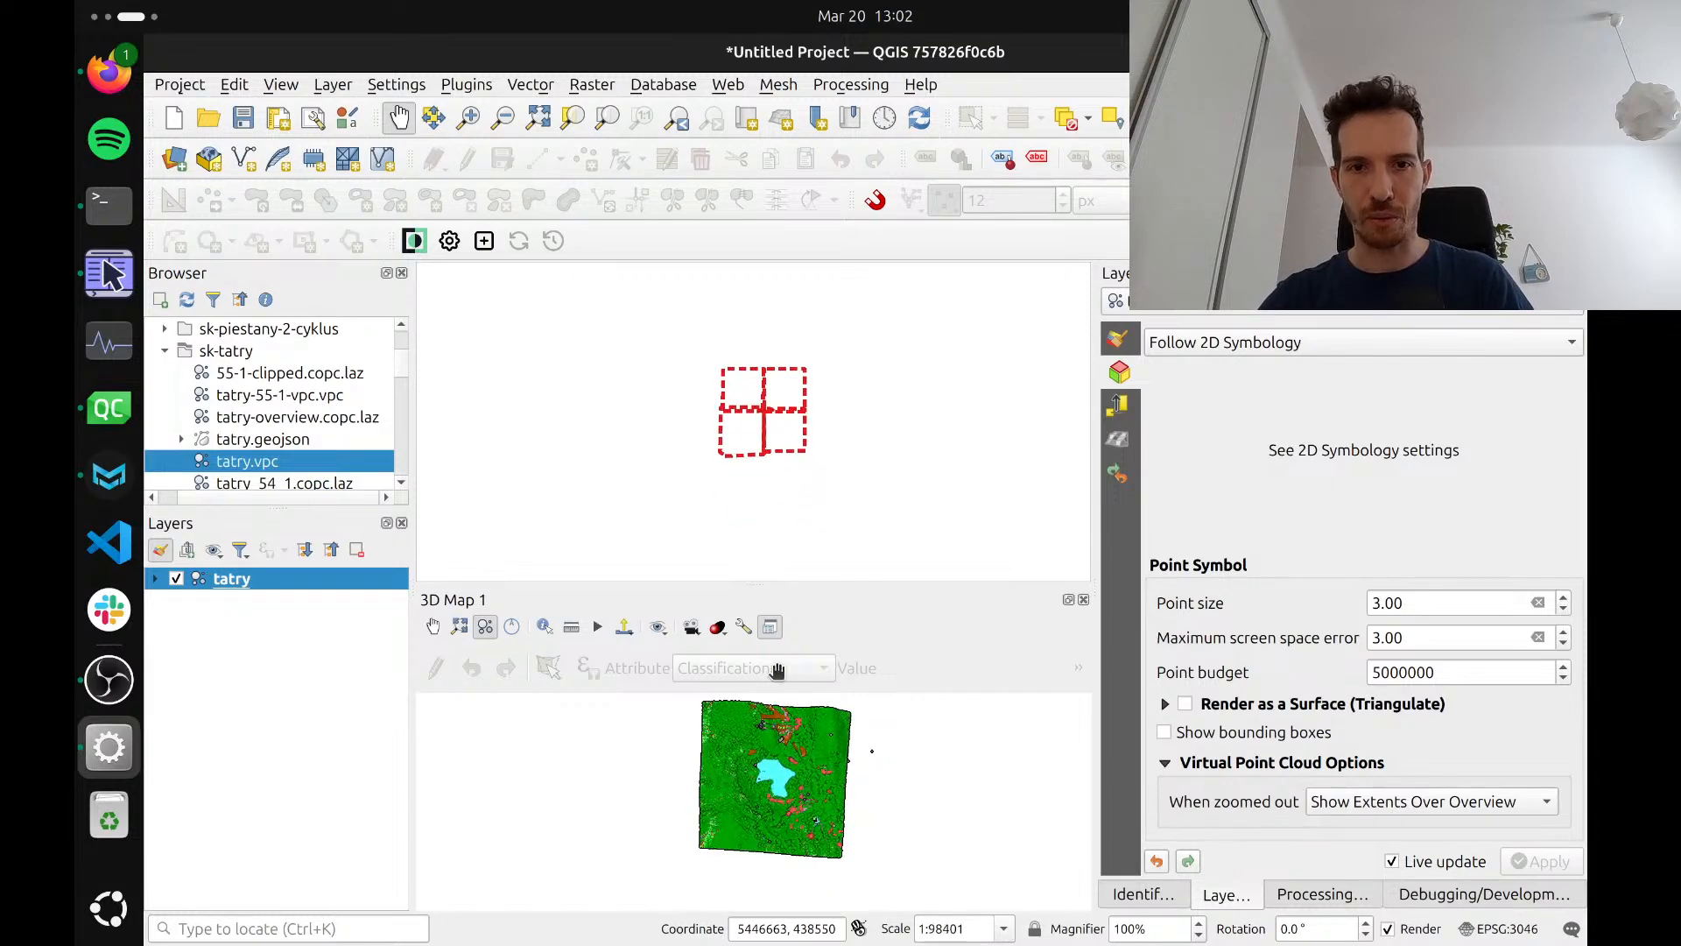
scroll(779, 776, "up", 5)
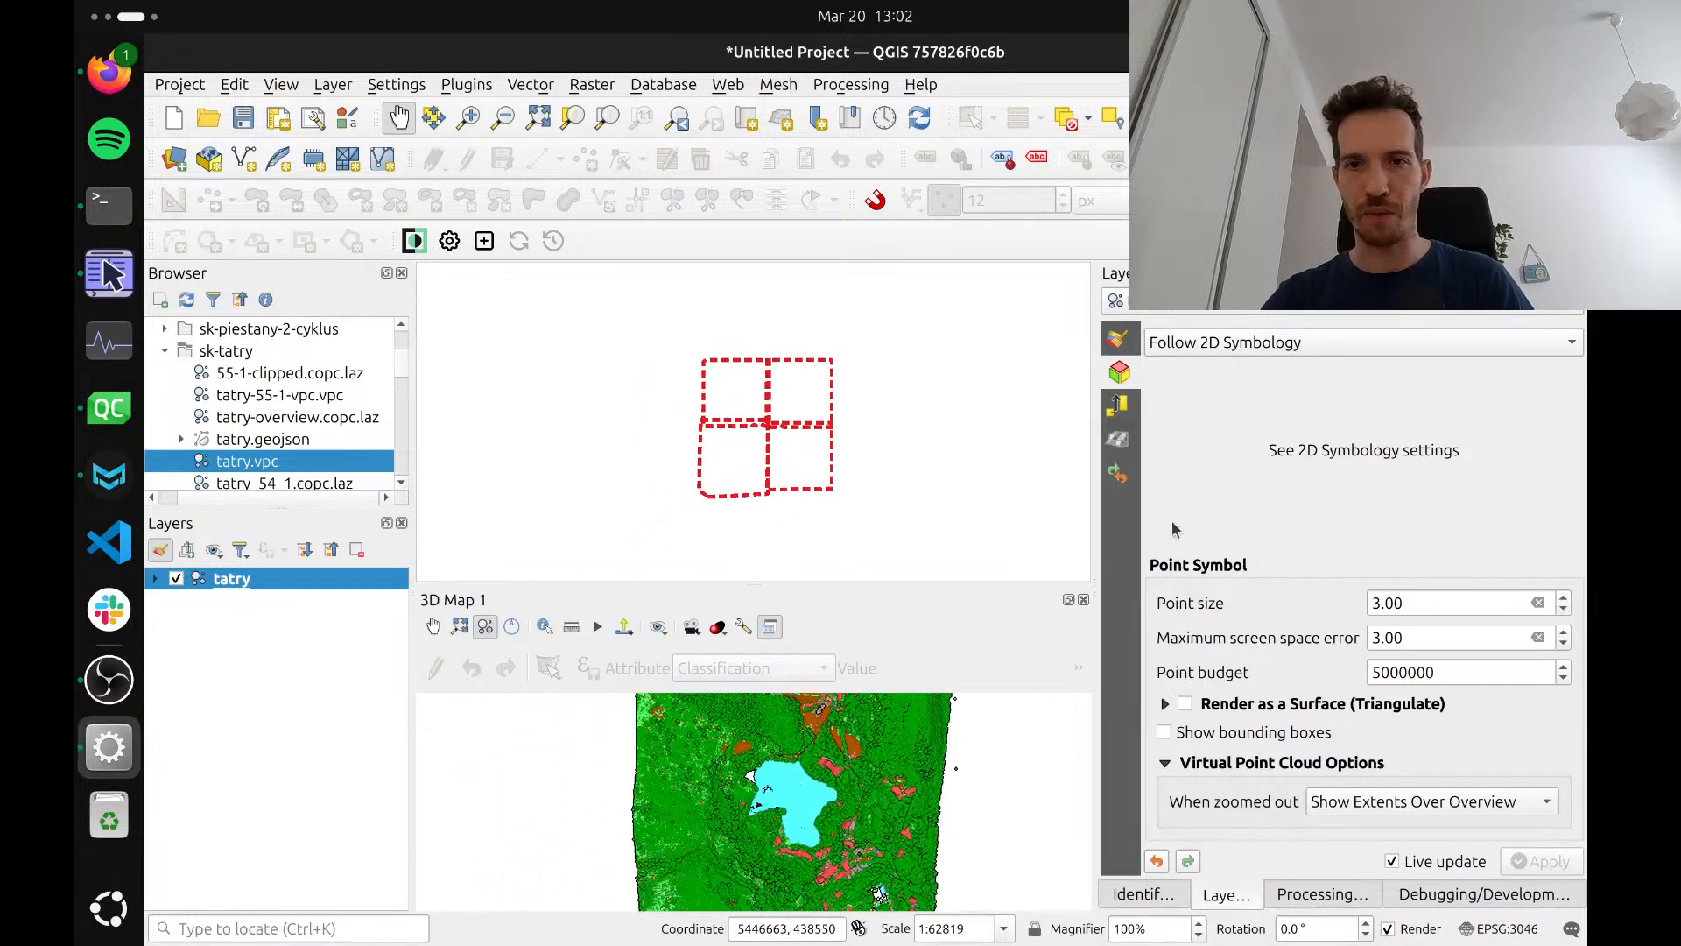
Set the tatry layer's 2D symbology to Show Overview Only when zoomed out
left_click(1118, 342)
left_click(1335, 751)
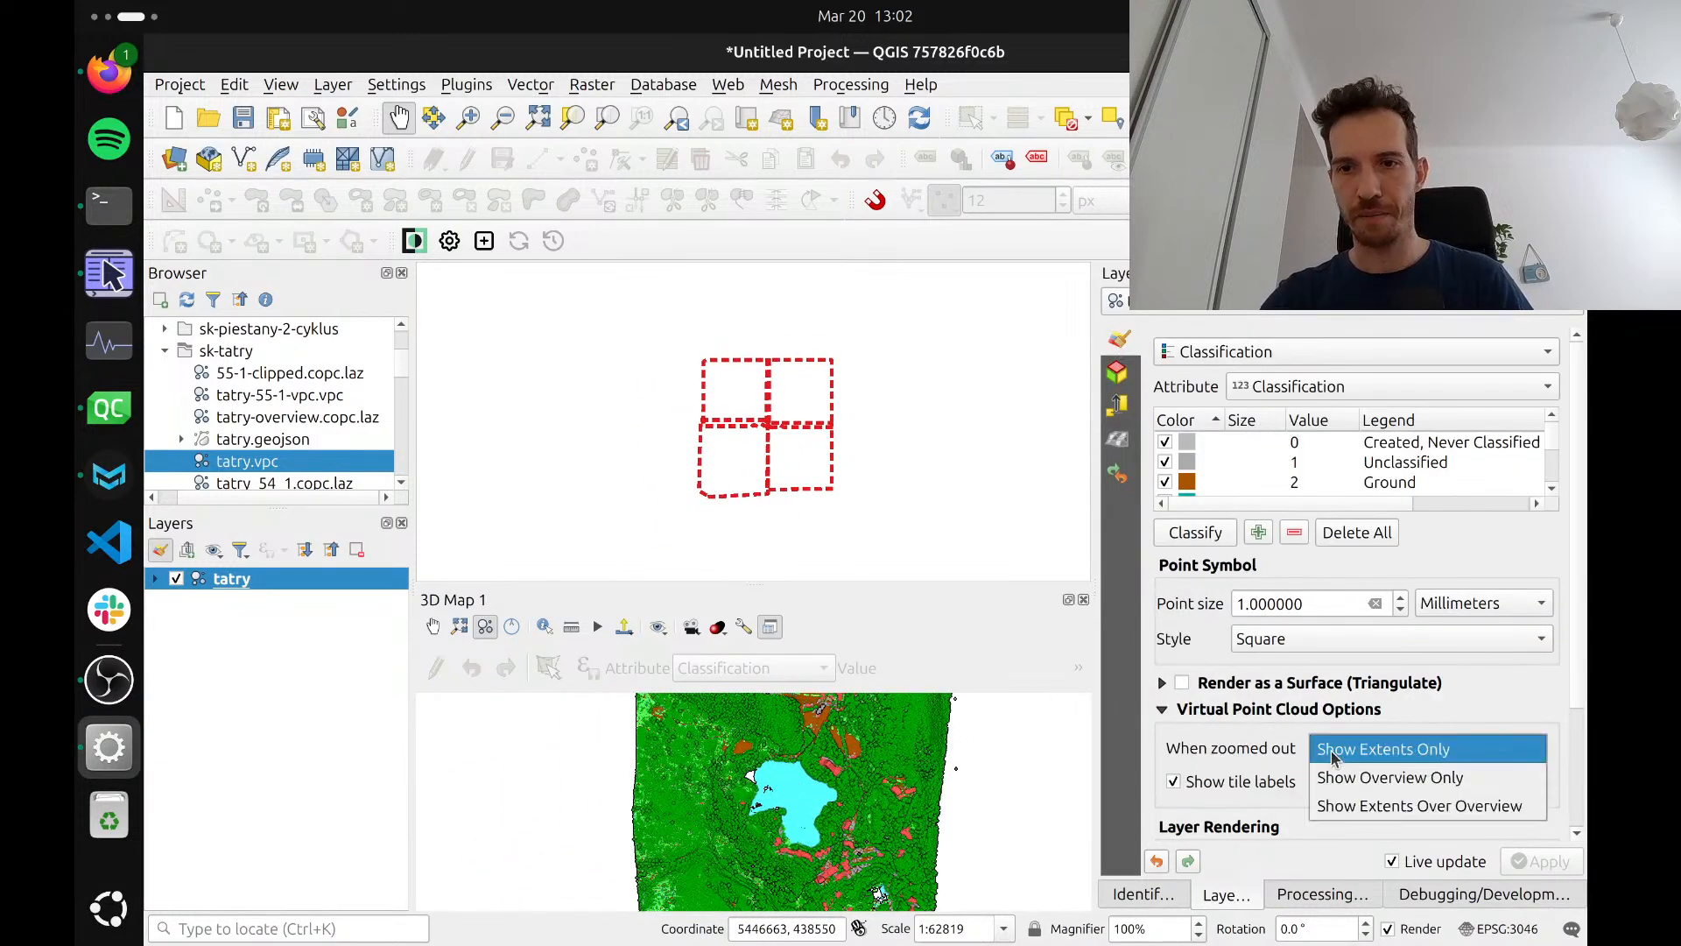
left_click(1353, 781)
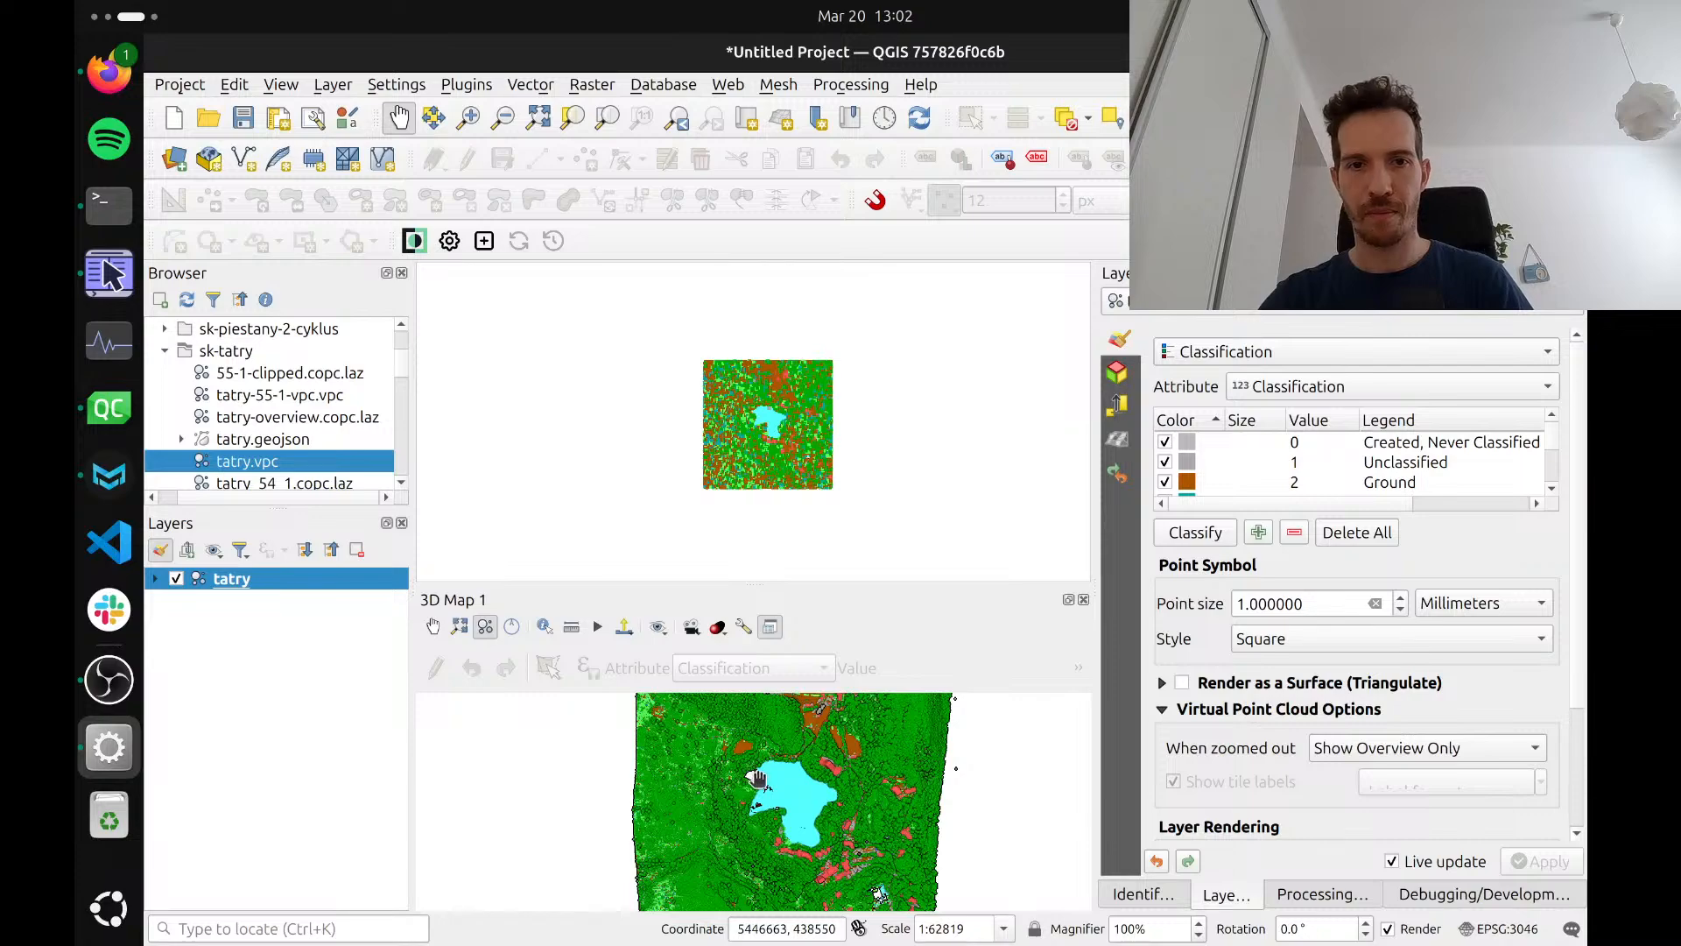
Examine how the 2D overview follows the 3D camera while moving across the tatry point cloud and back out
scroll(690, 803, "up", 1)
scroll(689, 803, "up", 5)
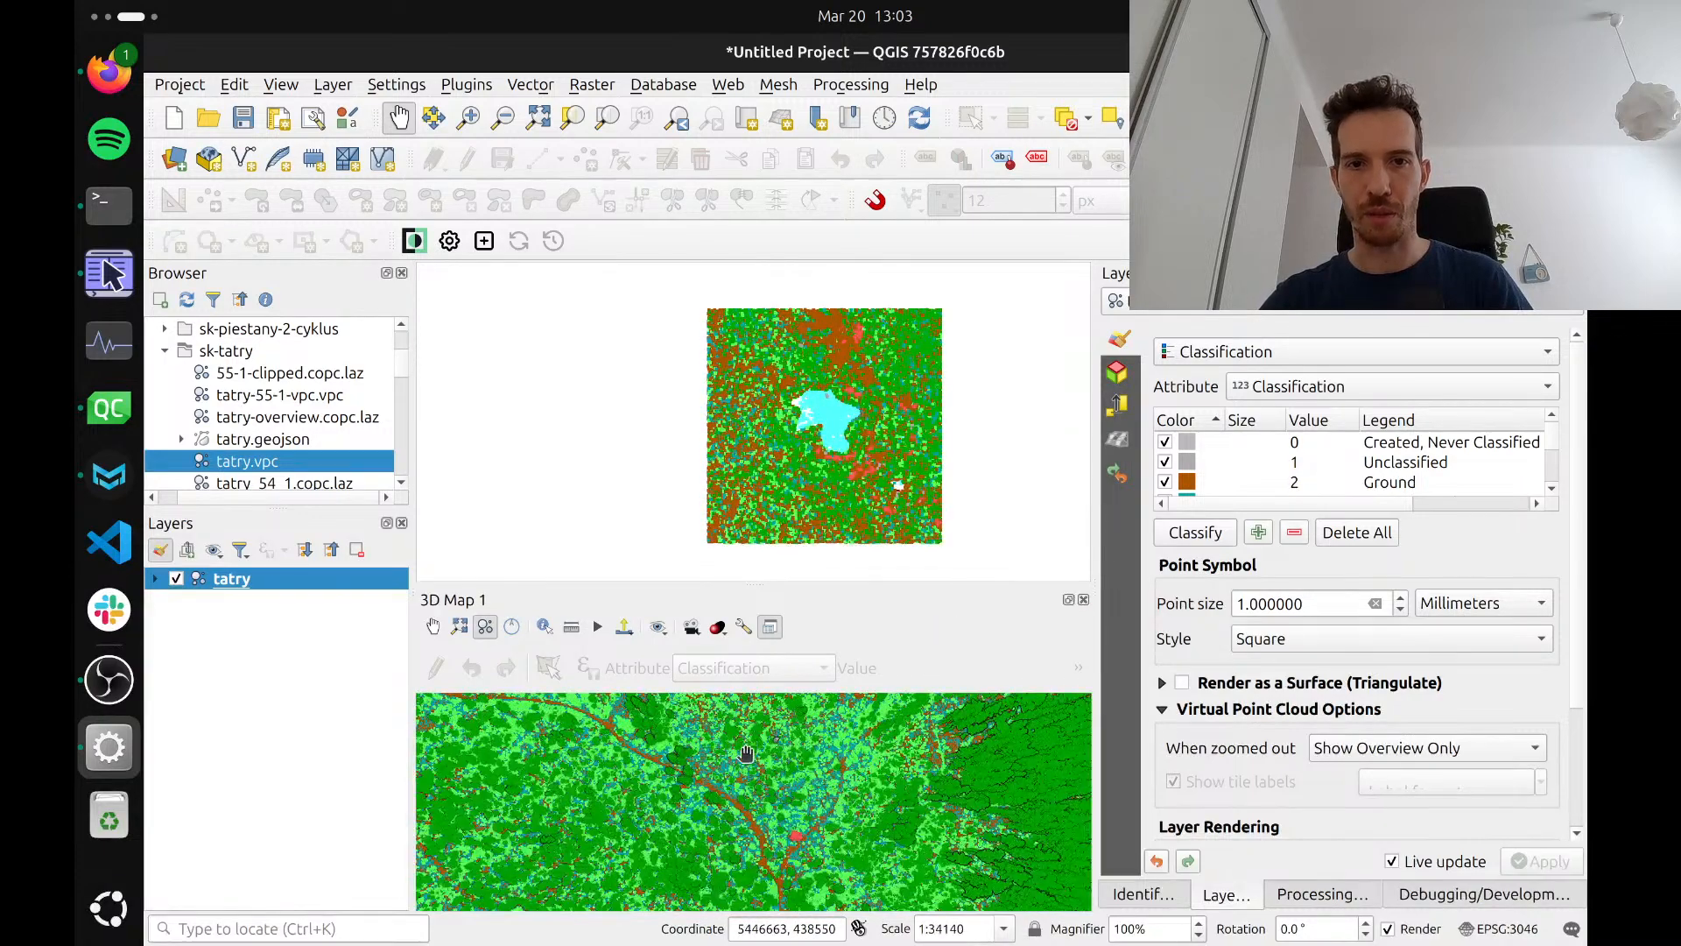
scroll(722, 785, "down", 2)
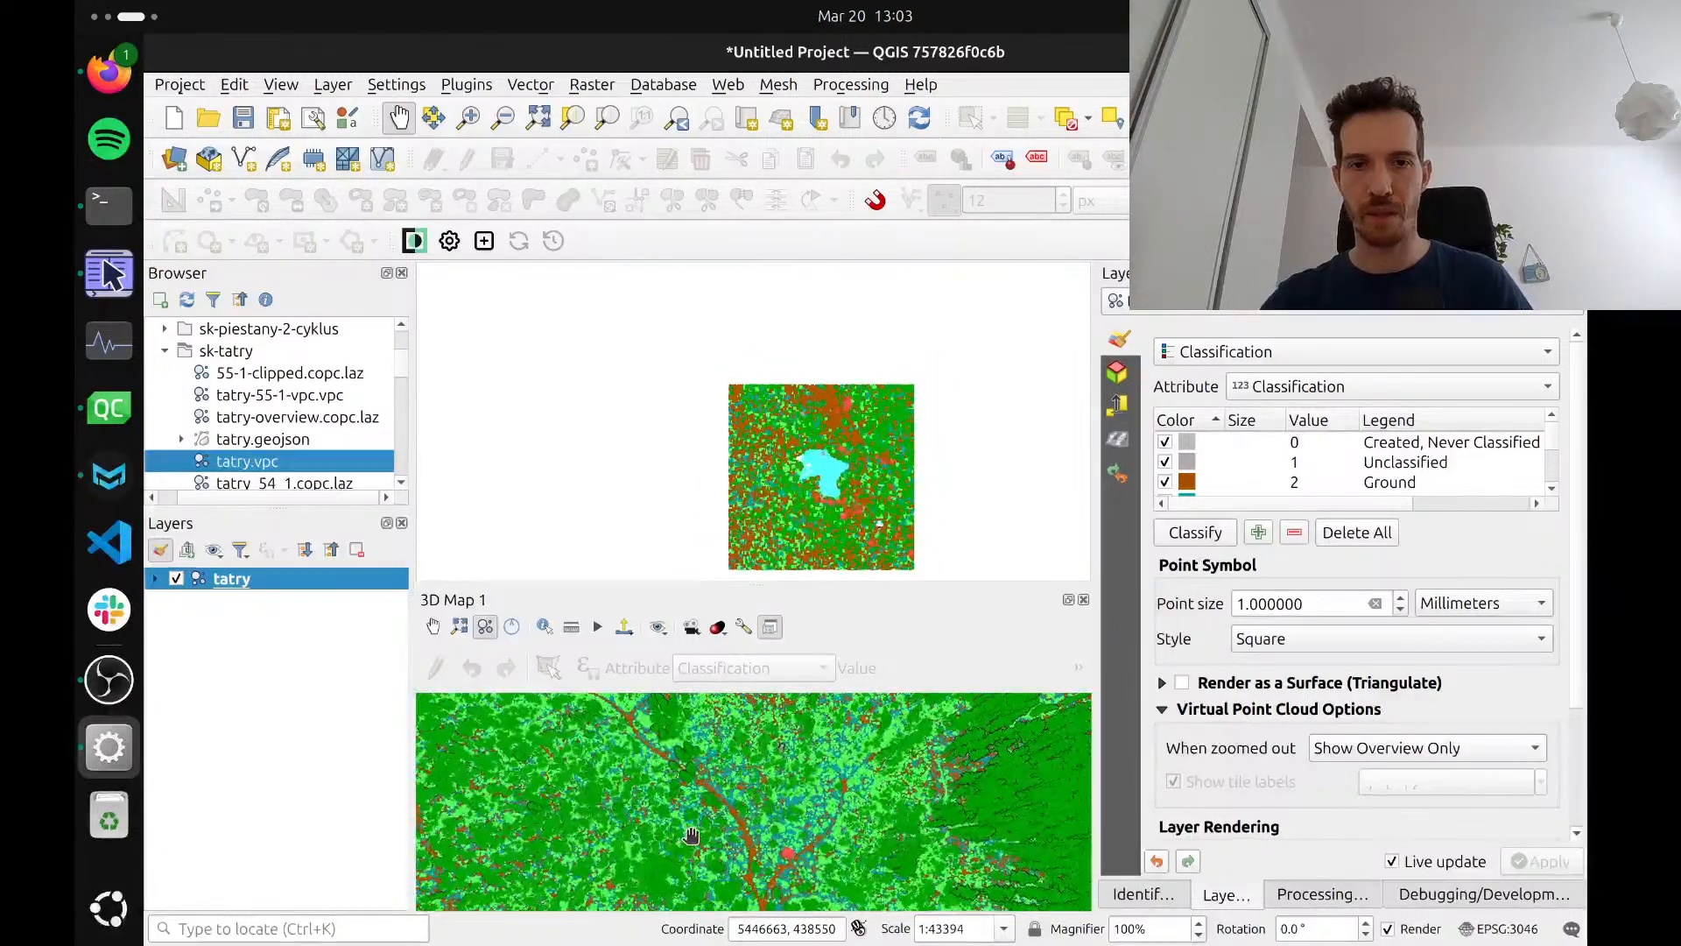
left_click_drag(772, 485, 719, 450)
left_click_drag(700, 810, 652, 748)
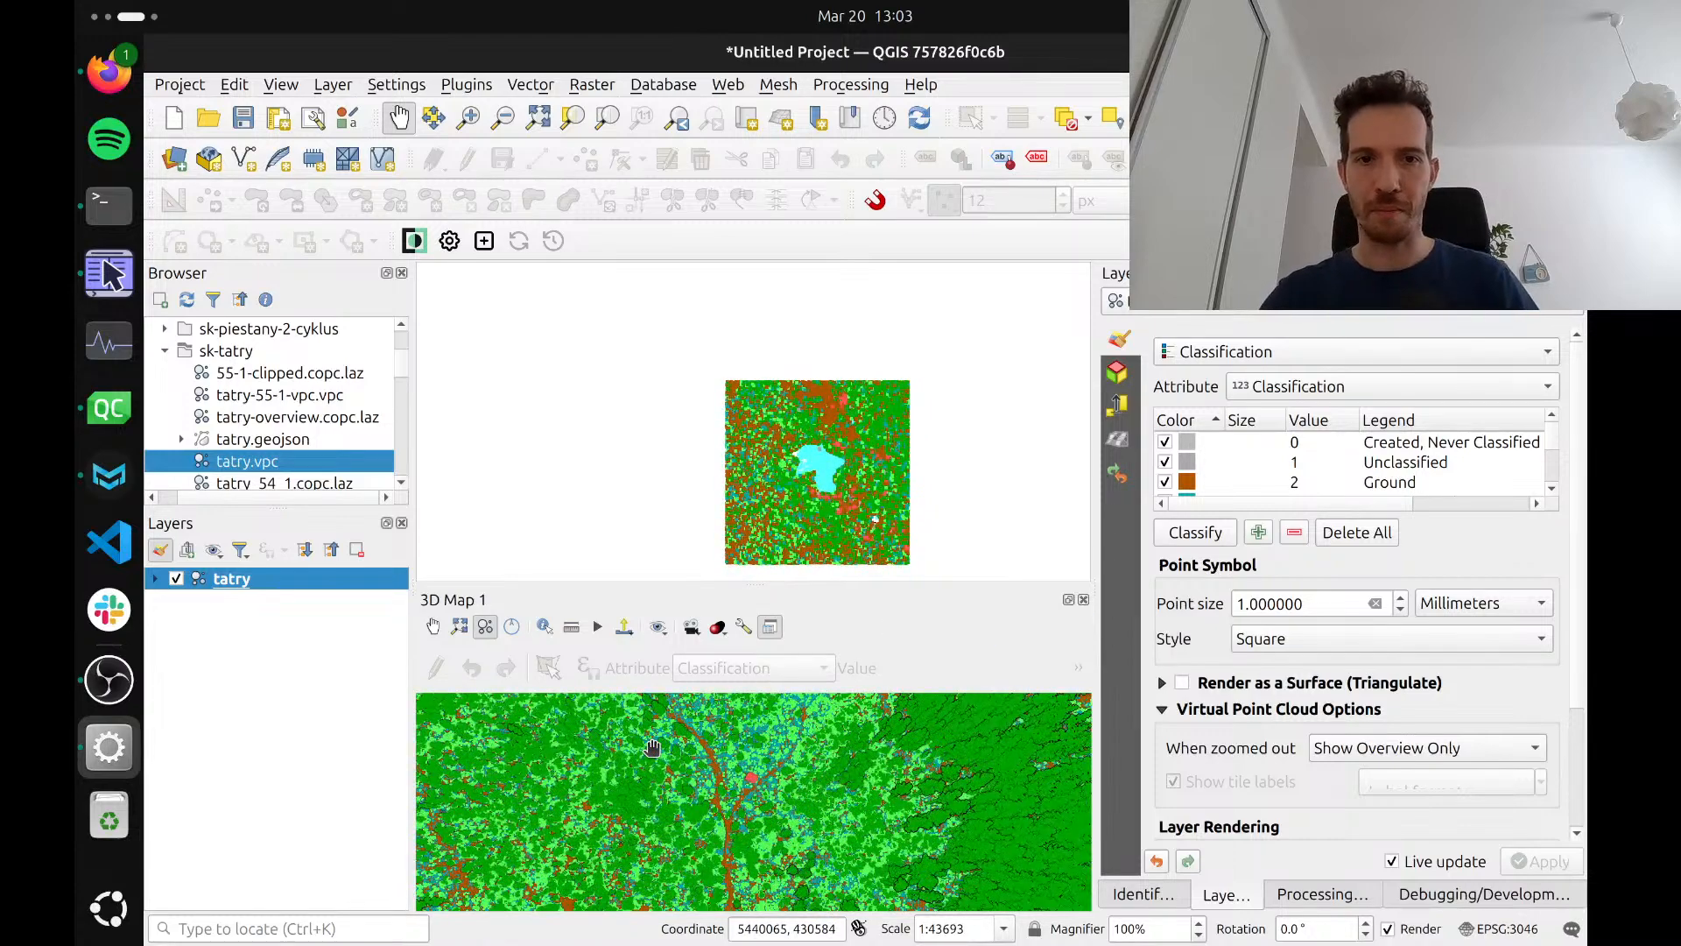
scroll(663, 810, "down", 3)
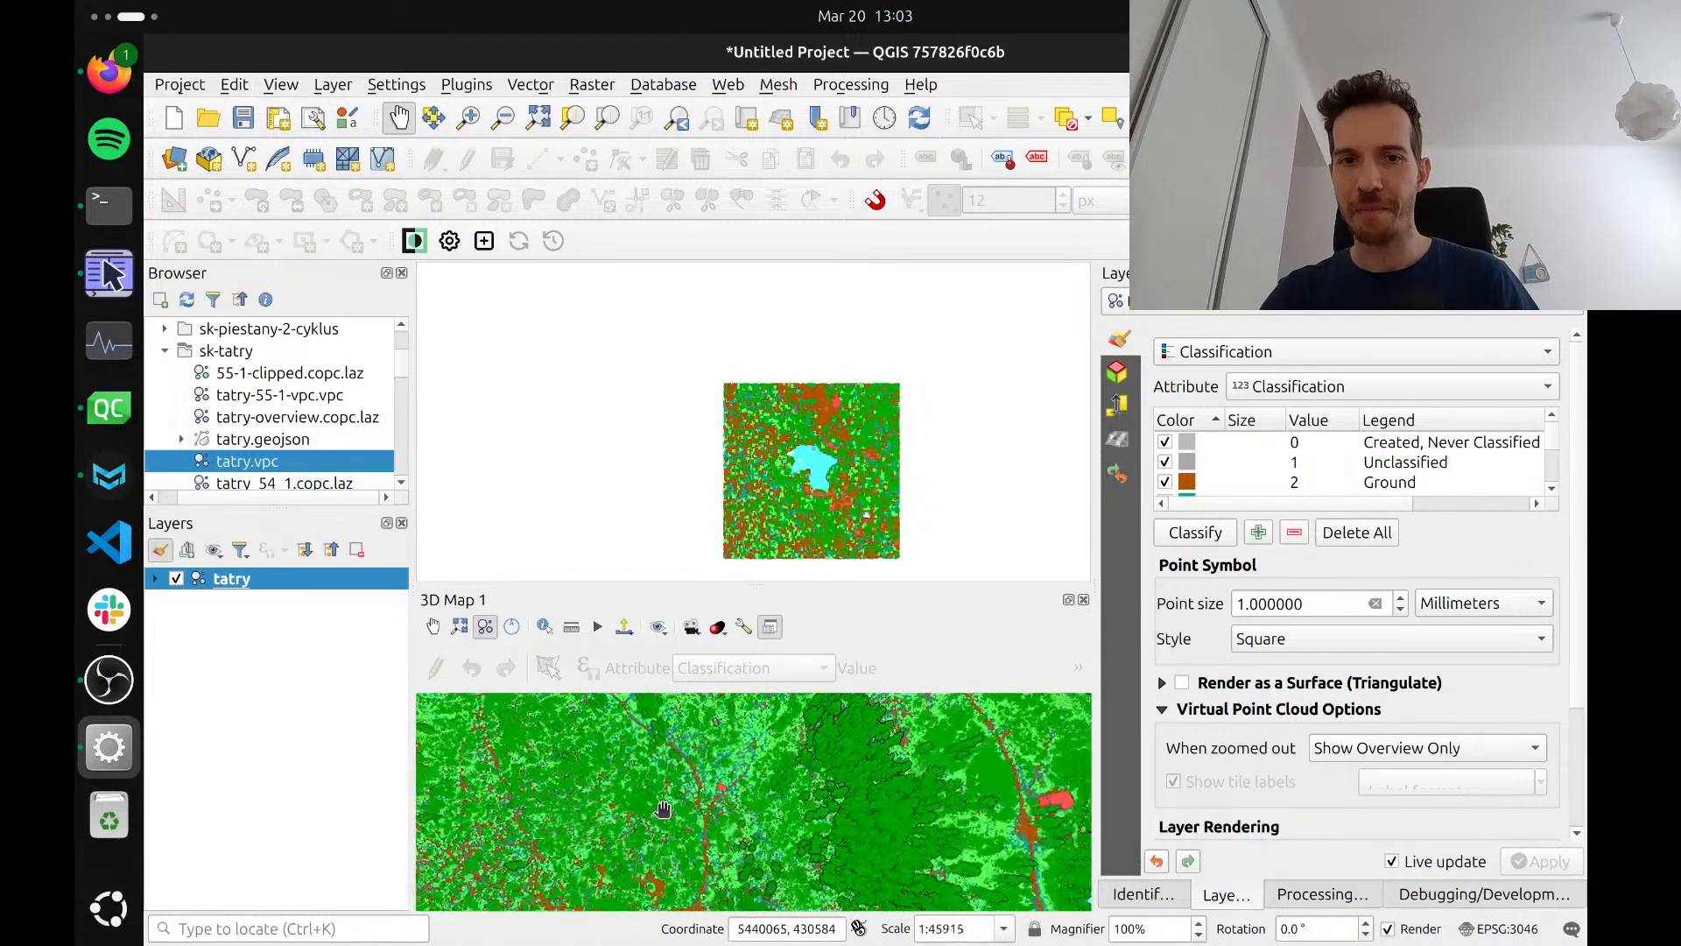
scroll(663, 809, "down", 3)
left_click_drag(662, 809, 736, 779)
scroll(726, 854, "down", 5)
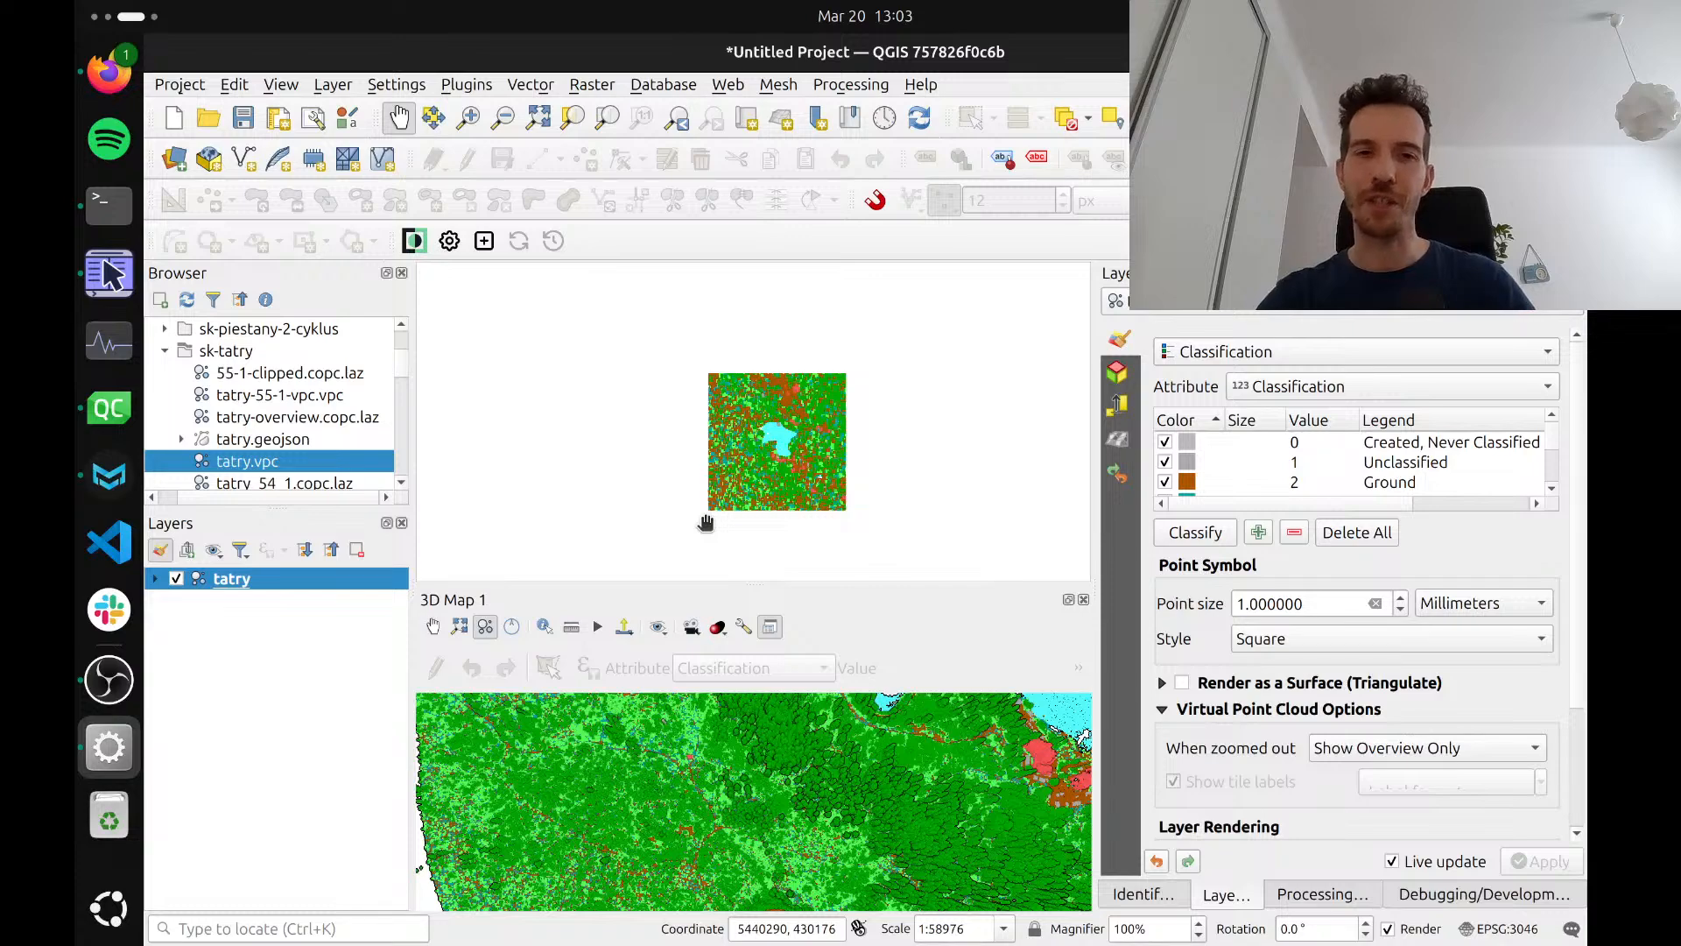
scroll(707, 753, "down", 4)
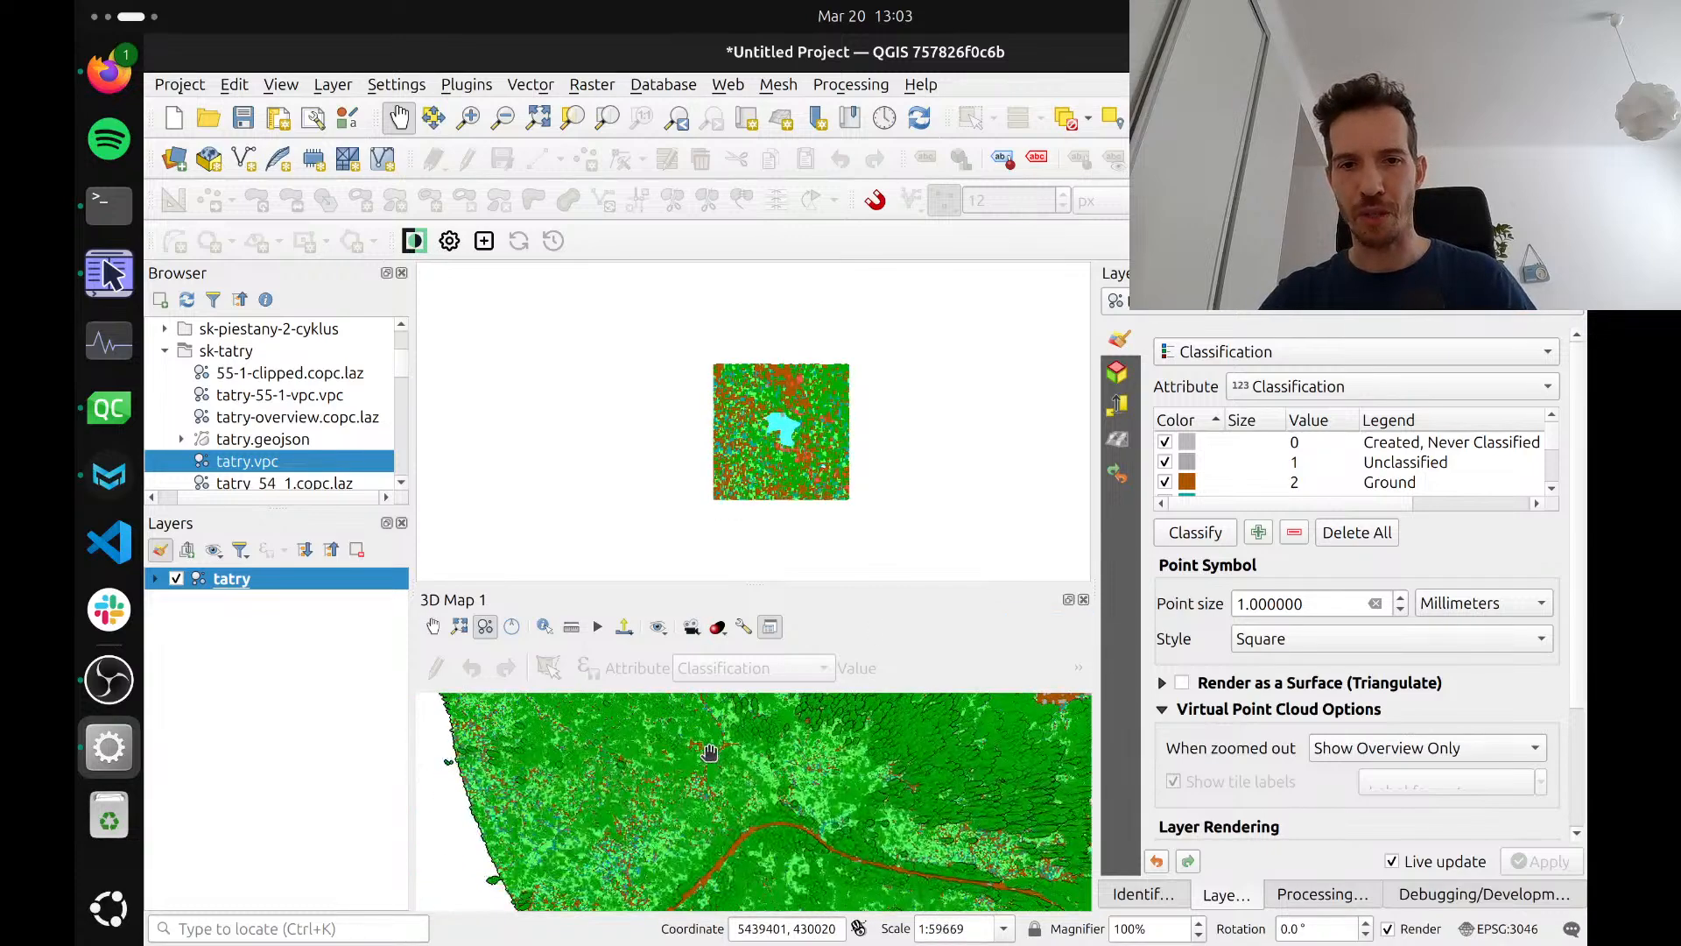
scroll(709, 753, "down", 2)
scroll(744, 779, "down", 2)
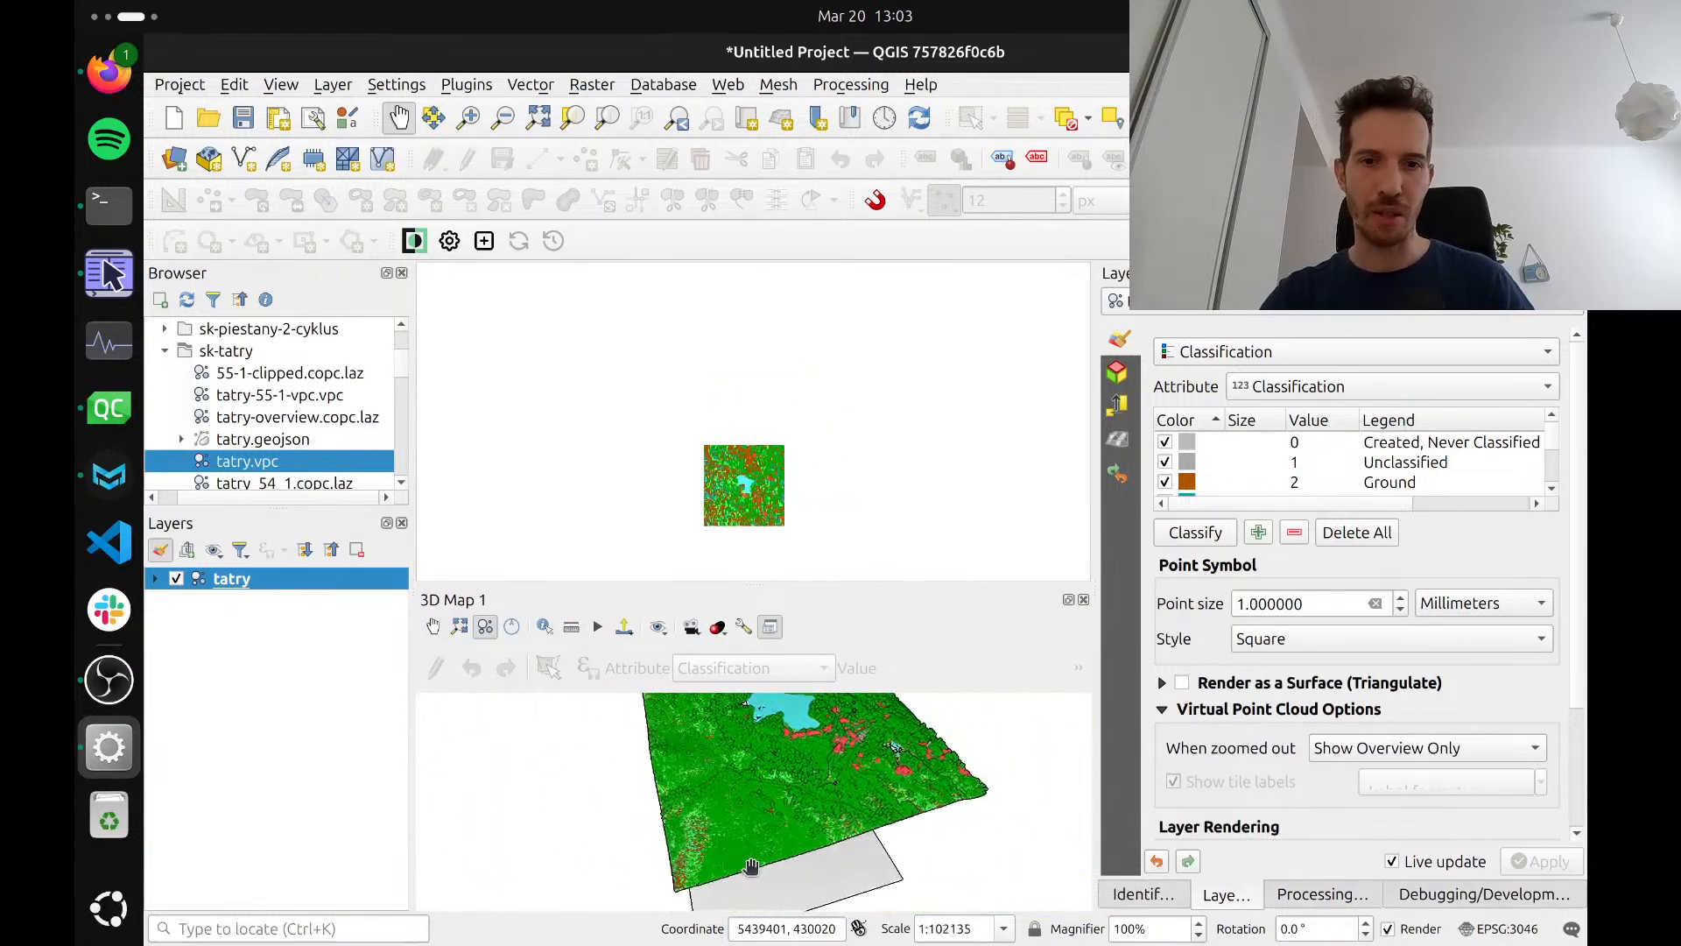
Compare the 2D overview with the 3D point detail from above, at close range and from farther away
left_click_drag(734, 834, 696, 723)
scroll(739, 749, "up", 2)
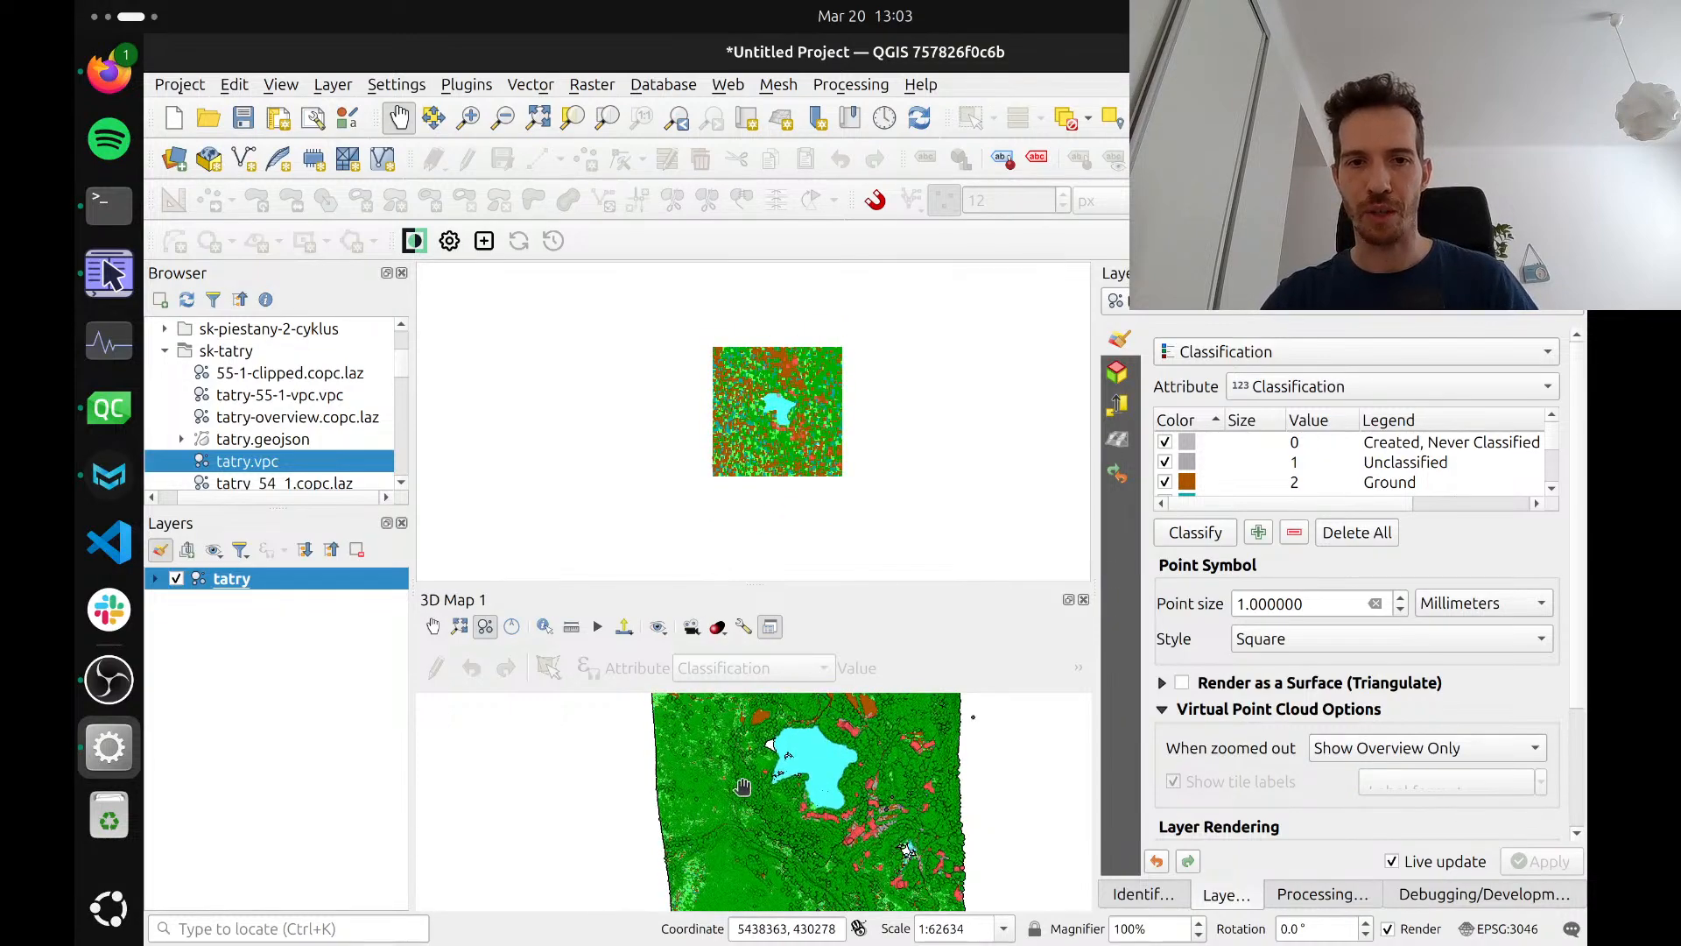
scroll(741, 785, "up", 2)
scroll(741, 785, "up", 2)
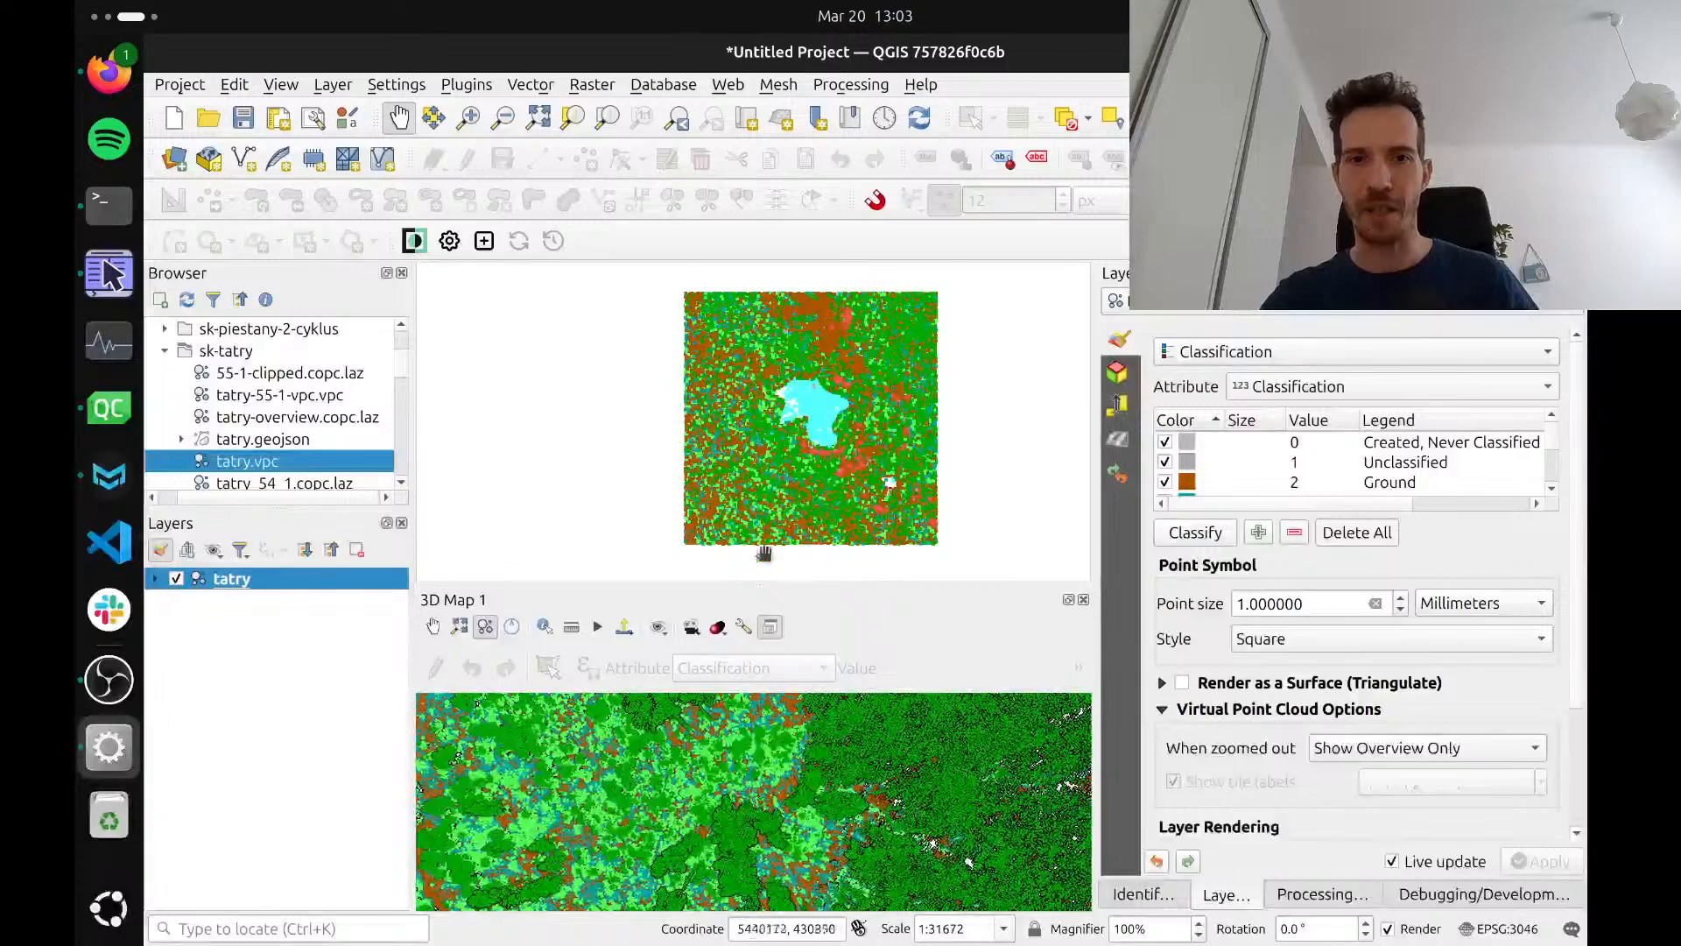
scroll(705, 803, "up", 5)
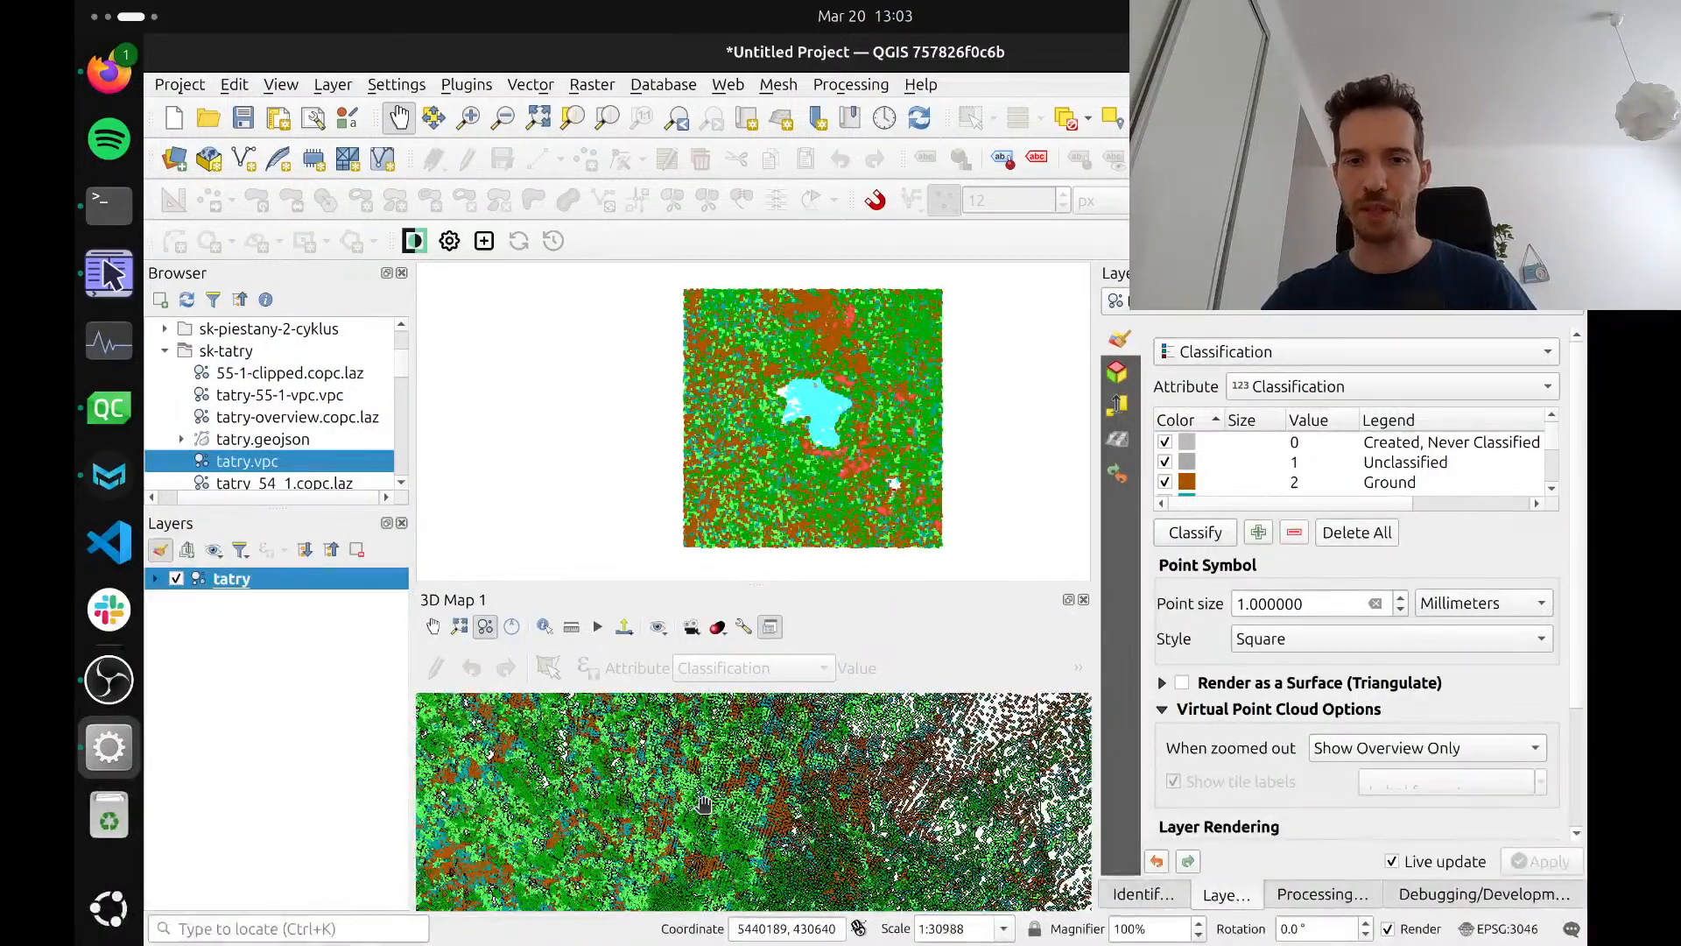
scroll(705, 804, "down", 5)
scroll(705, 803, "down", 3)
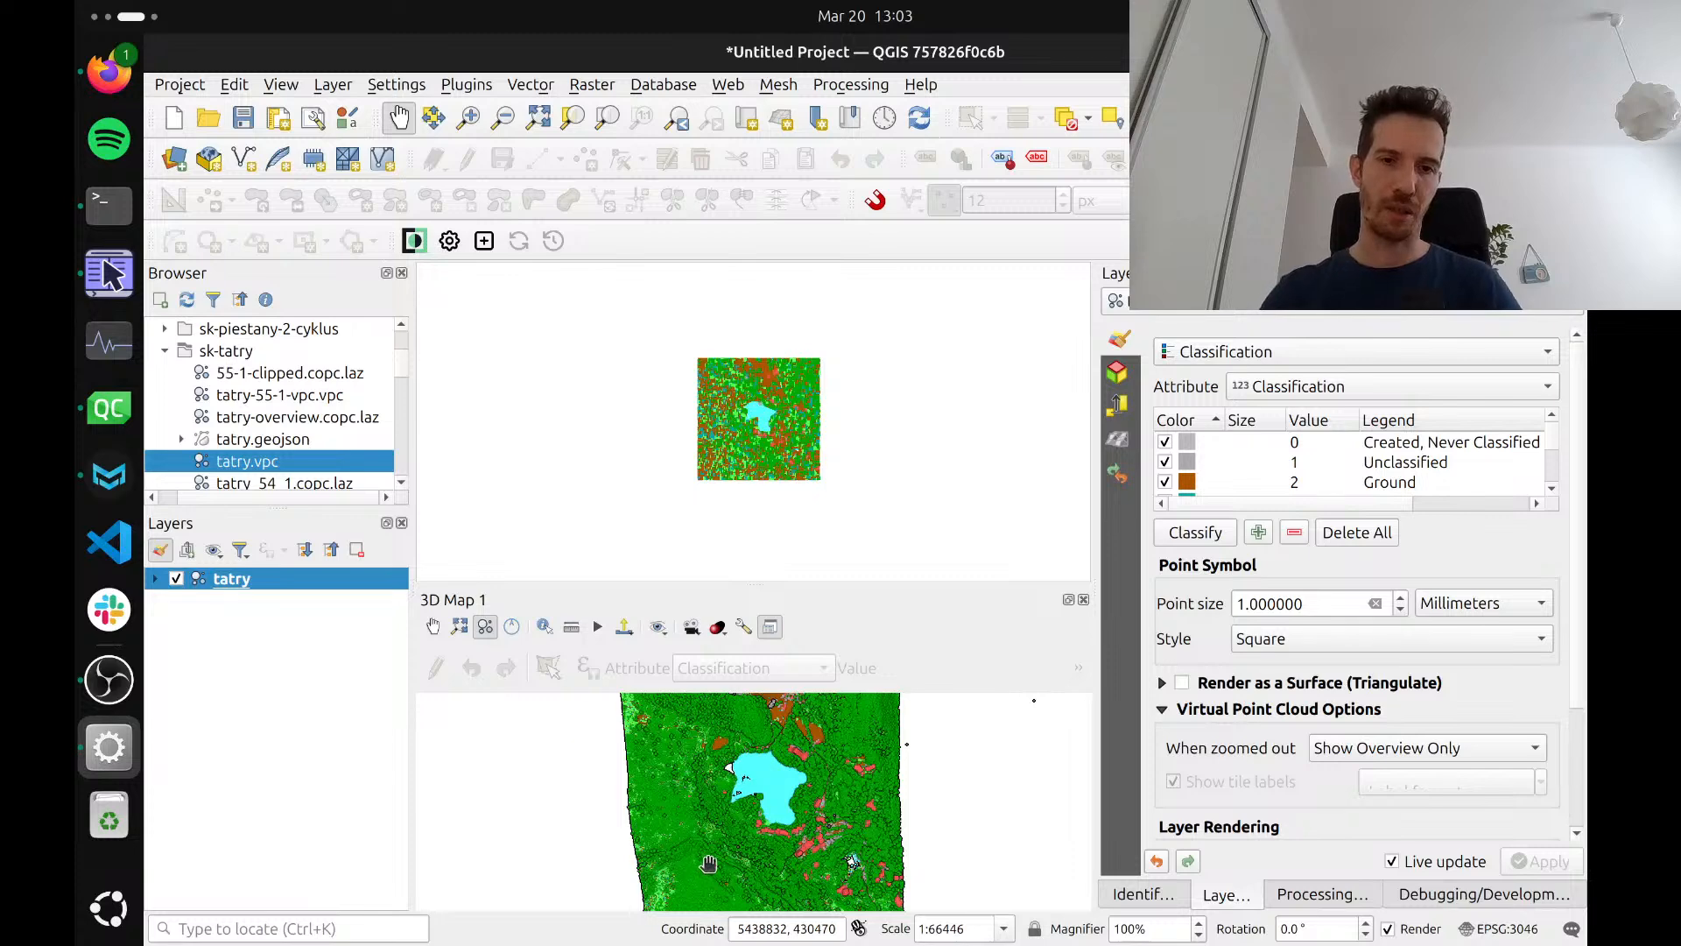
left_click_drag(707, 864, 707, 831)
scroll(707, 830, "down", 1)
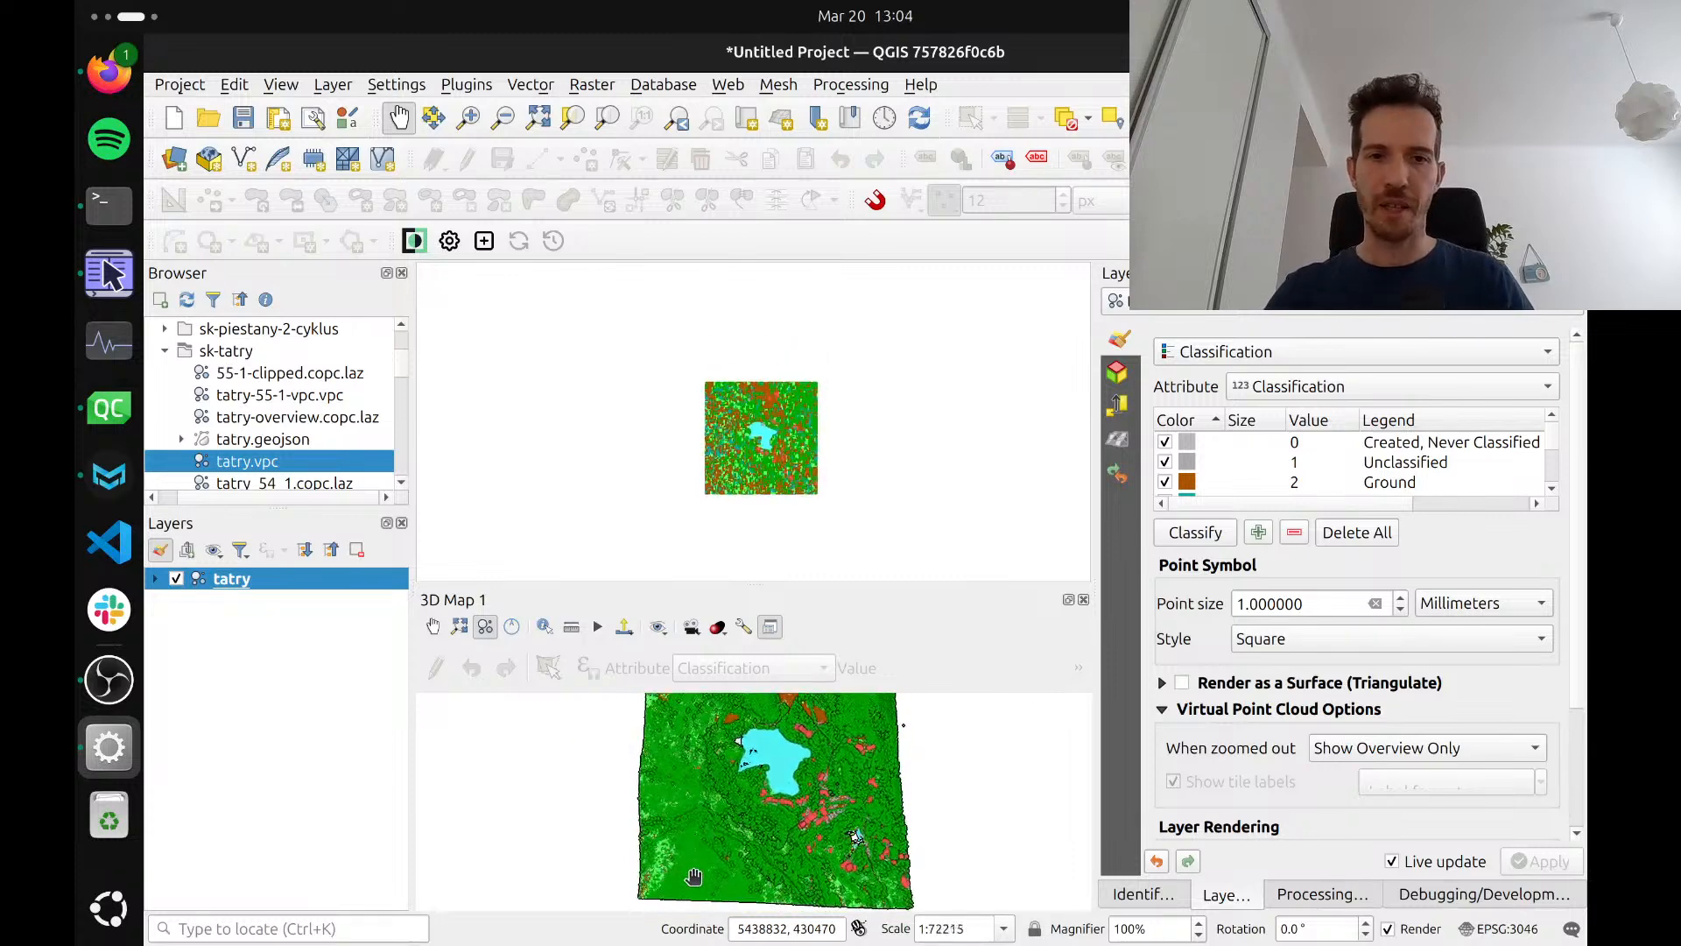
left_click_drag(723, 814, 736, 838)
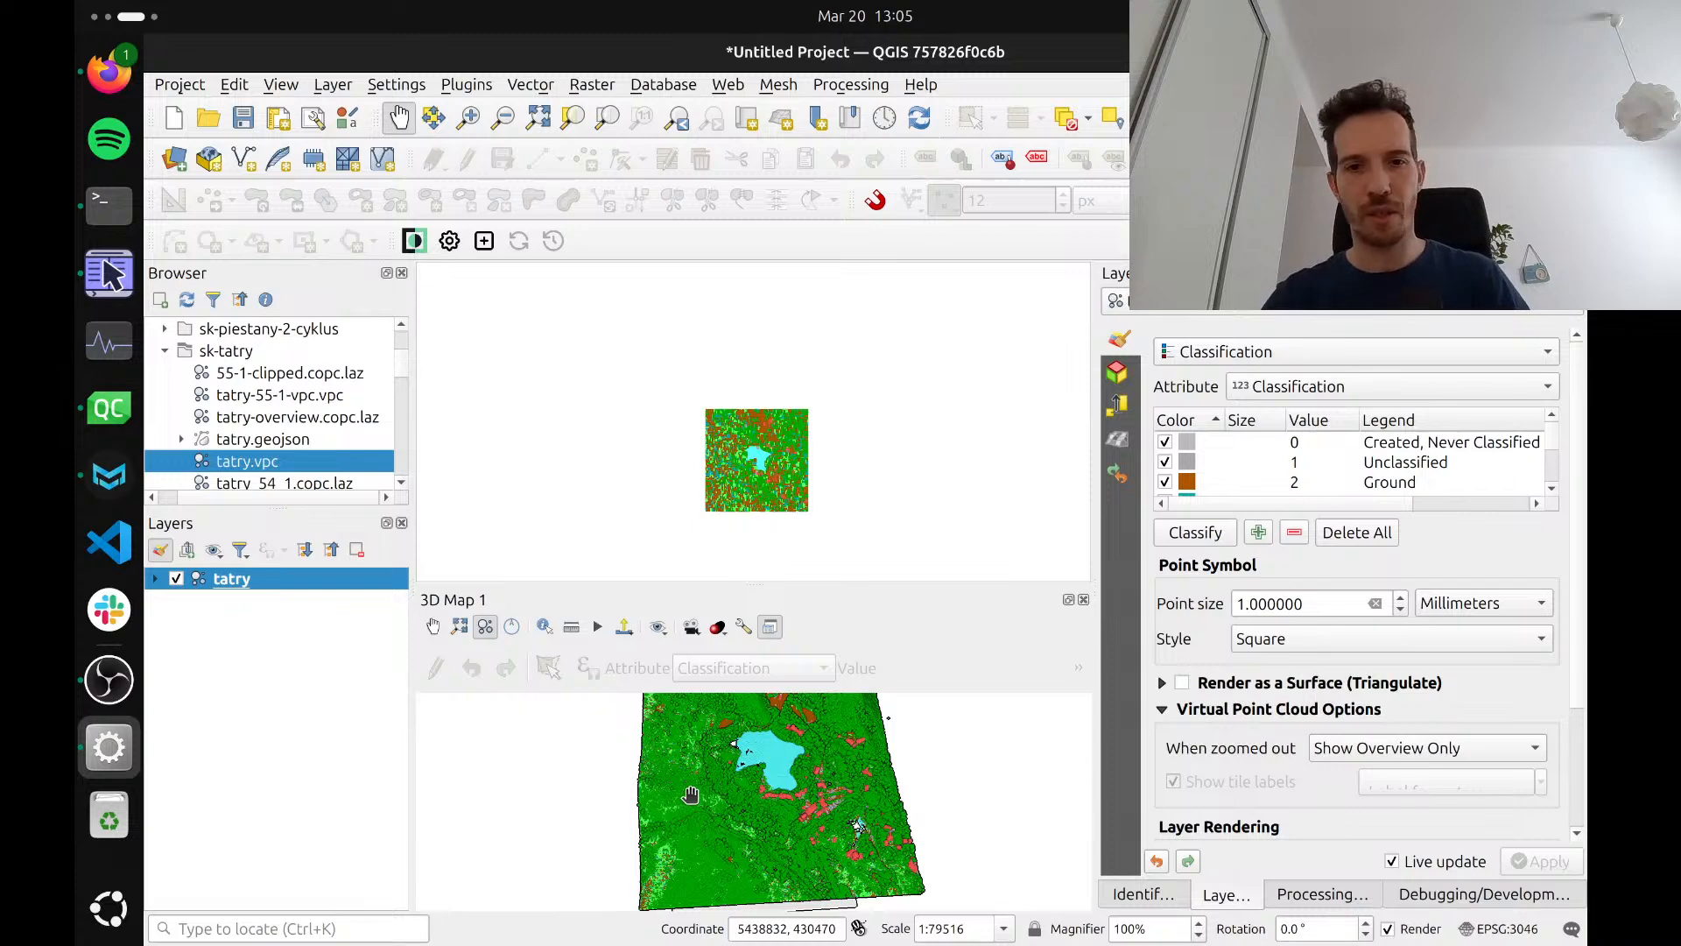
Inspect the tatry terrain relief in 3D from low and side angles, dismissing the calendar notification
left_click_drag(698, 799, 693, 863)
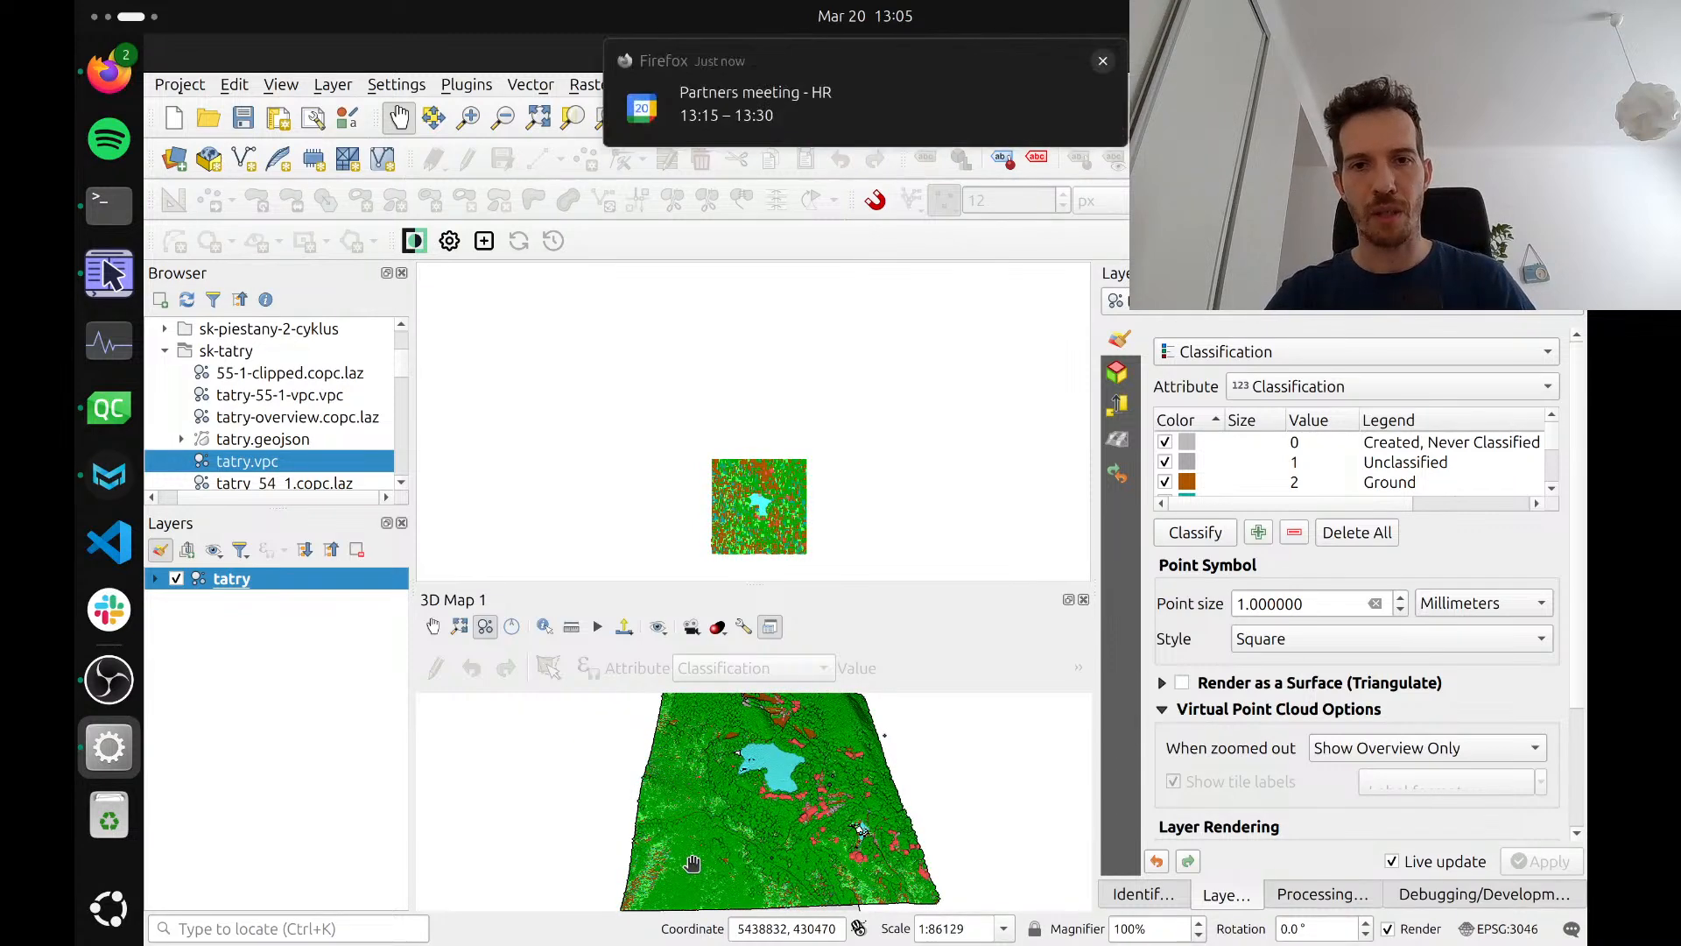
left_click(1105, 63)
left_click_drag(759, 853, 741, 886)
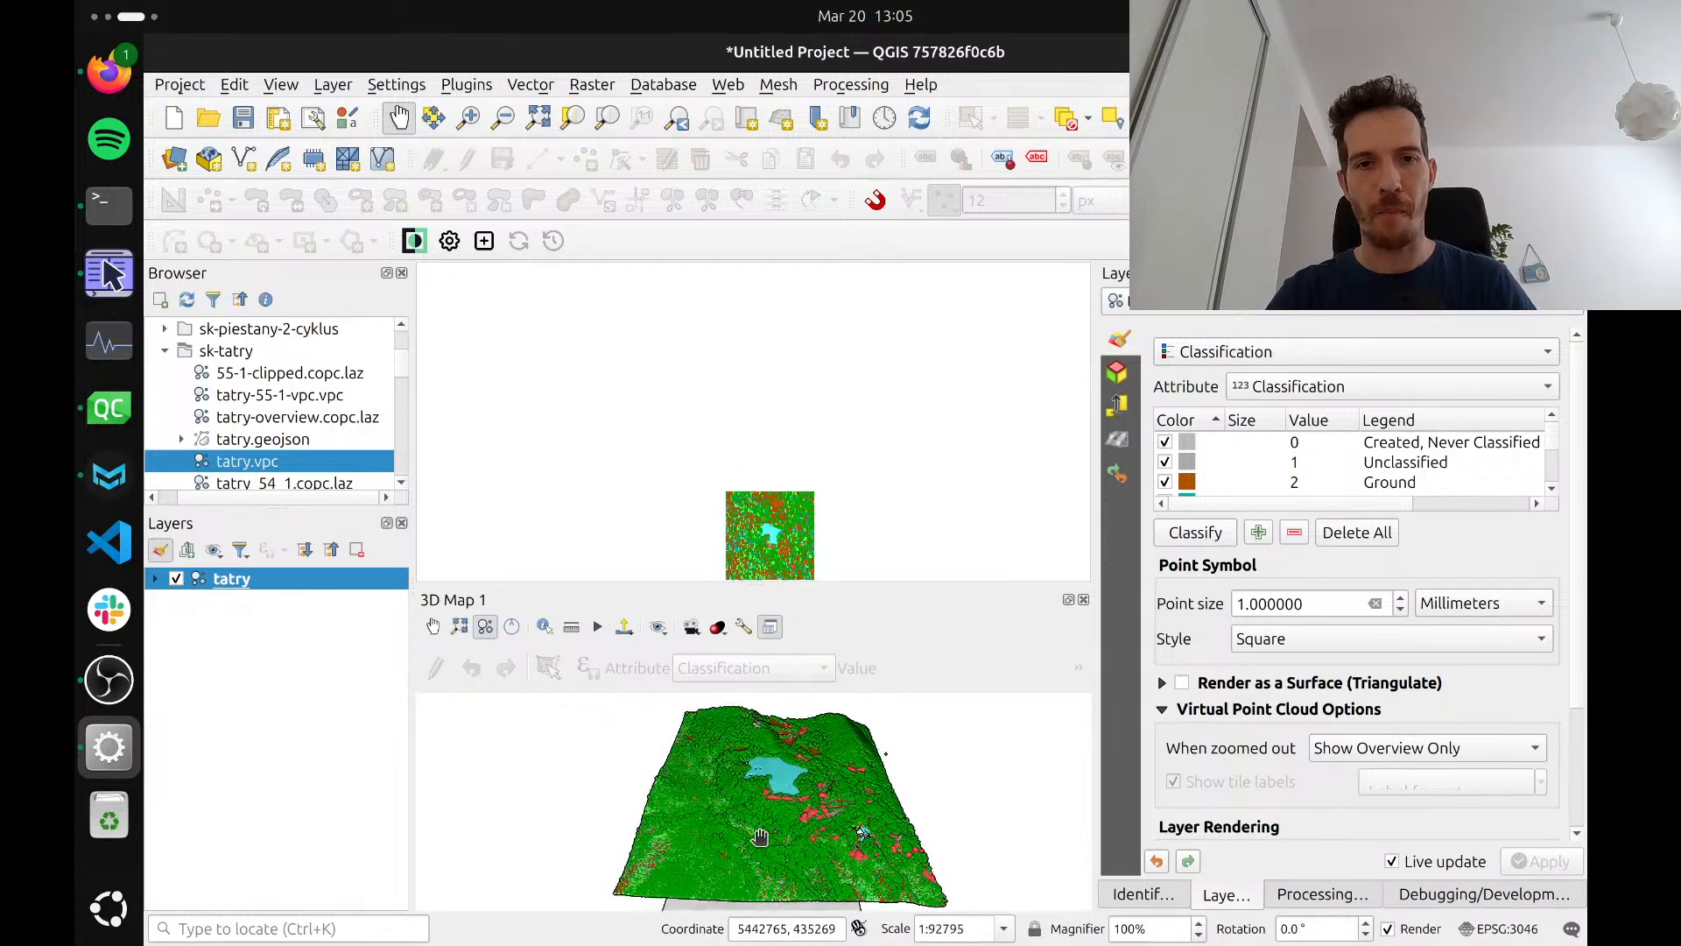
left_click_drag(759, 837, 755, 788)
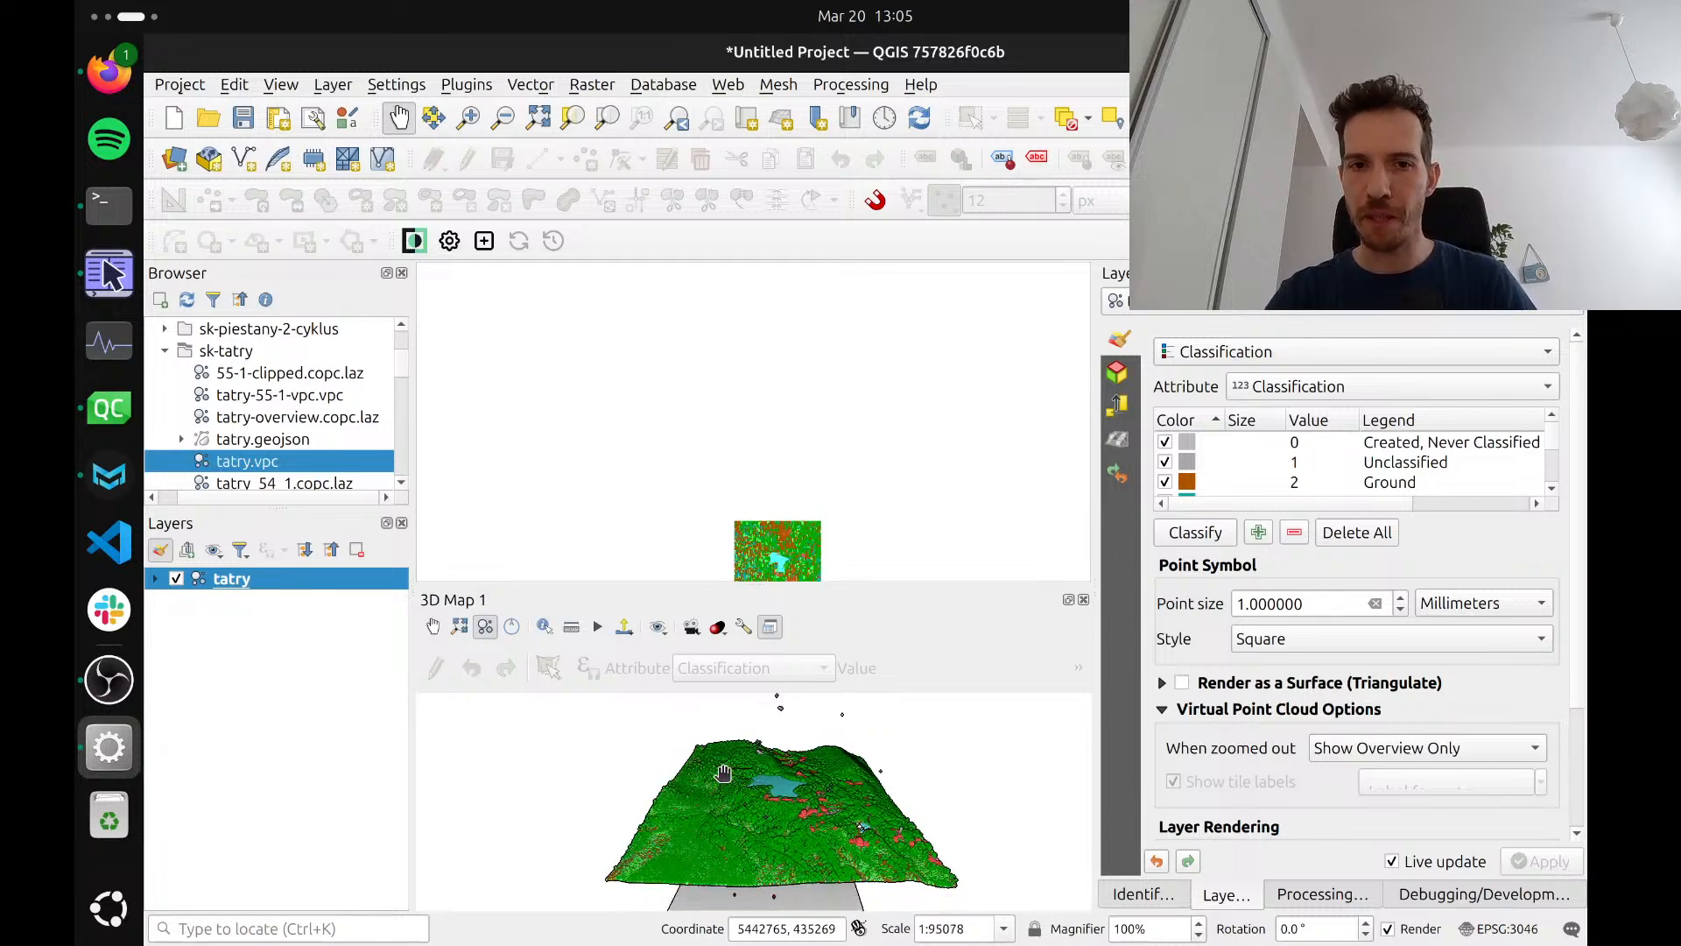
left_click_drag(736, 782, 645, 787)
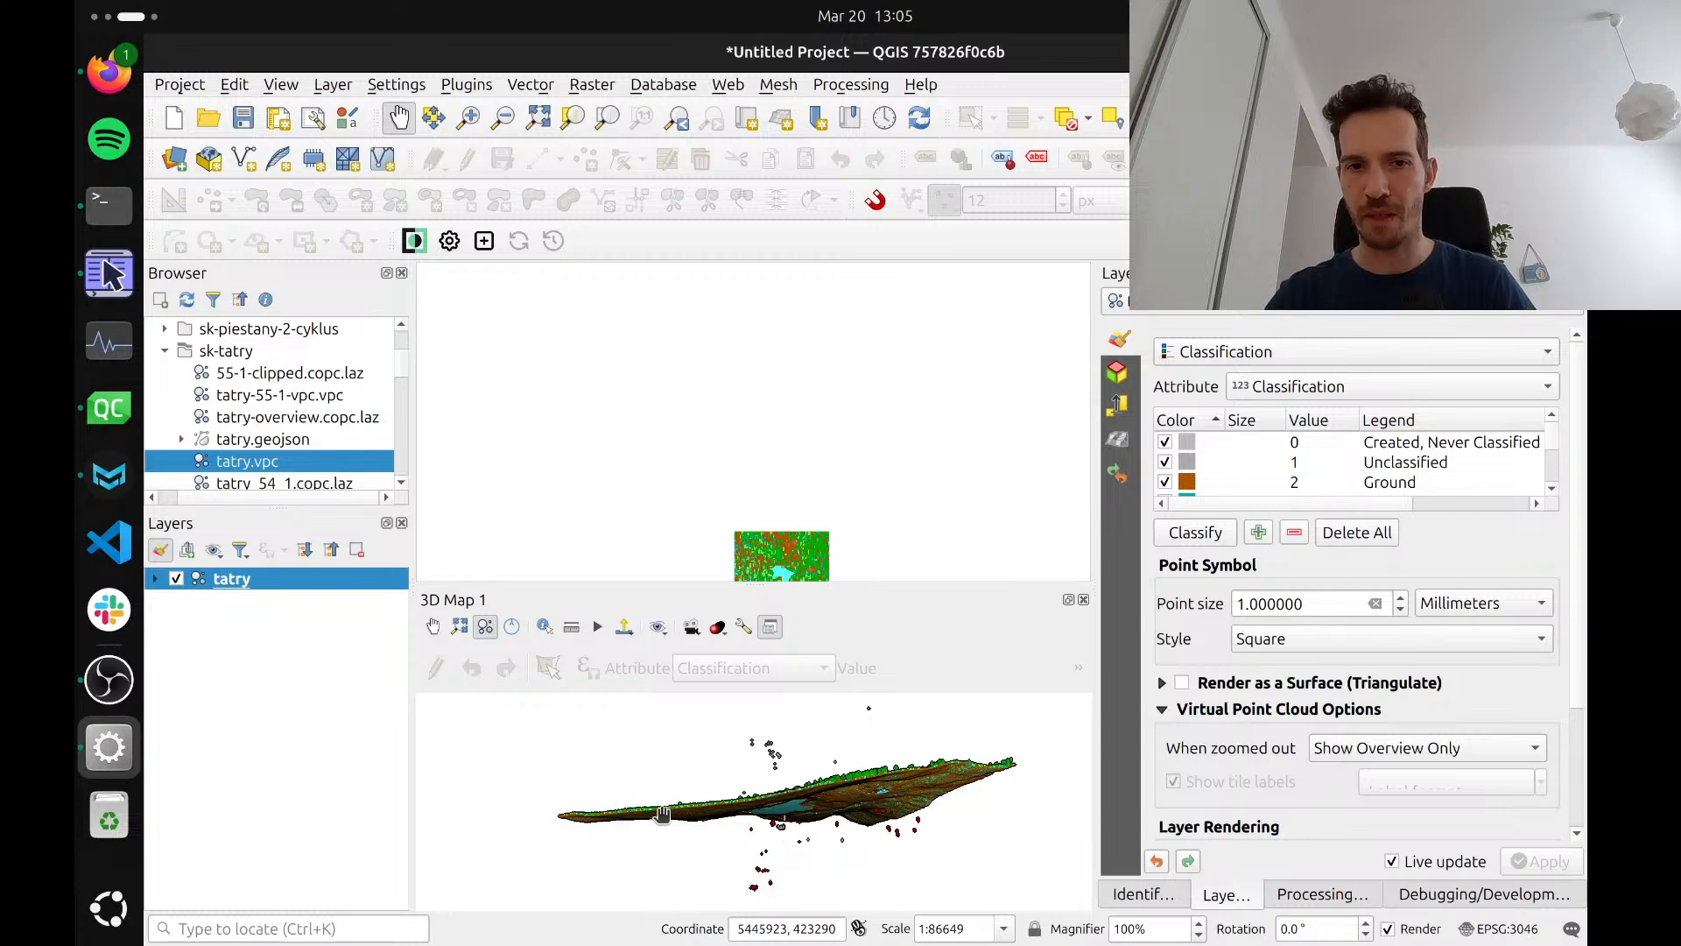
left_click_drag(794, 794, 846, 720)
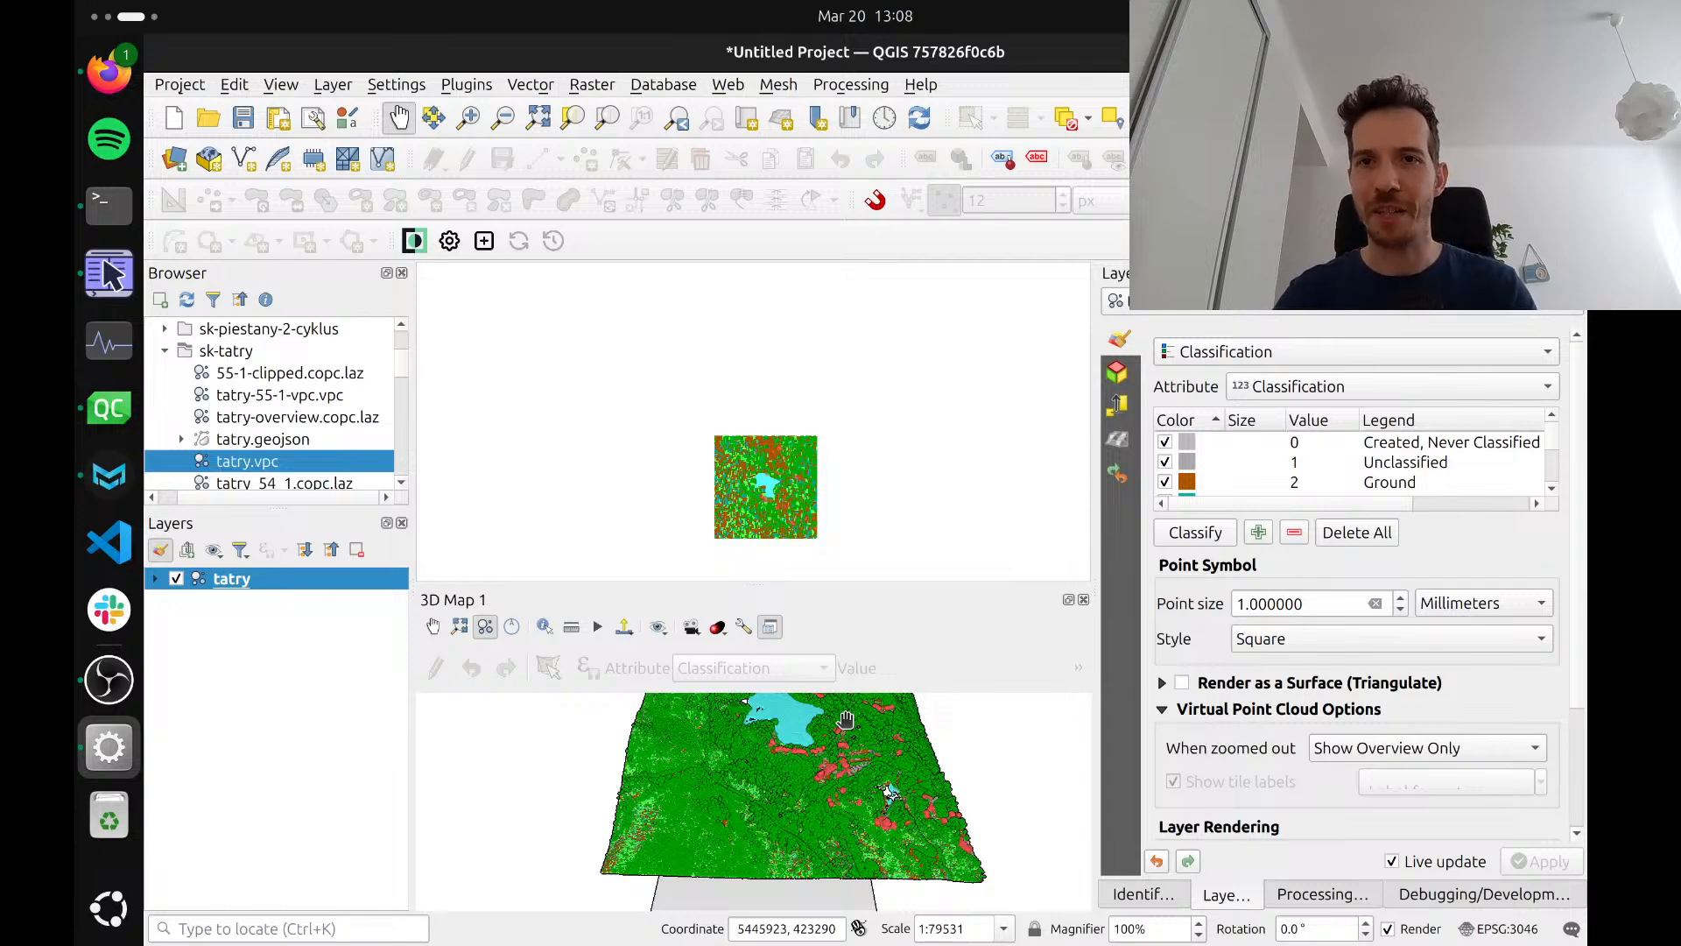
Switch to YouTube Studio in Firefox and end the live stream
key("ctrl+alt+Left")
key("ctrl+alt+Left")
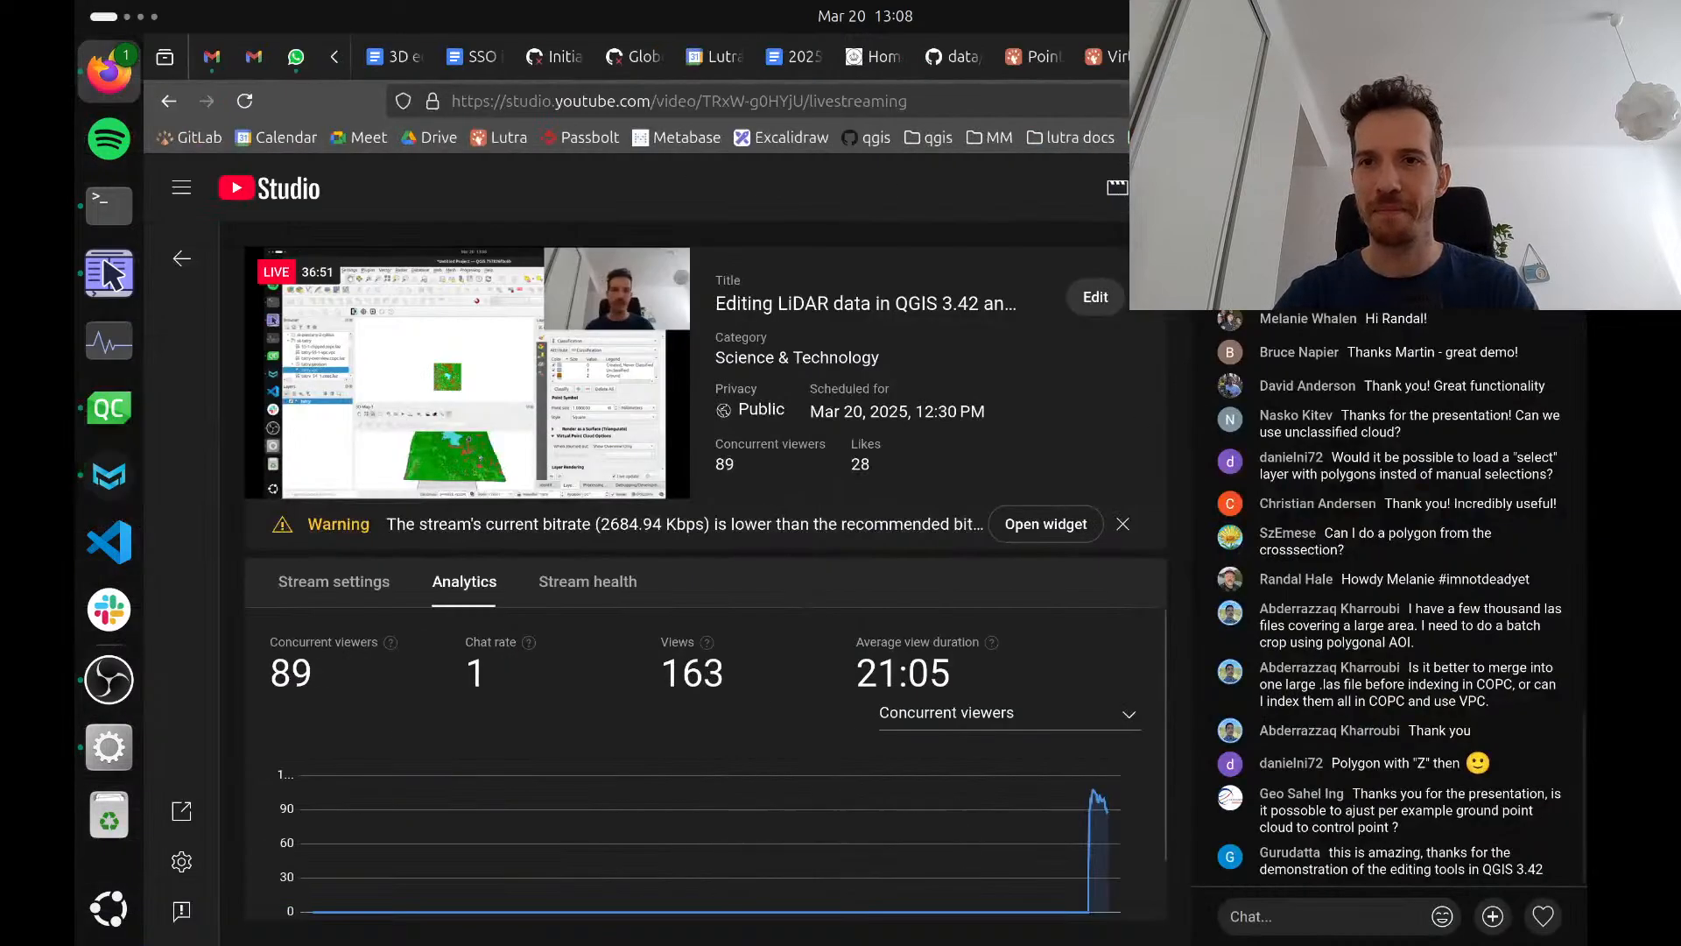
left_click(1322, 187)
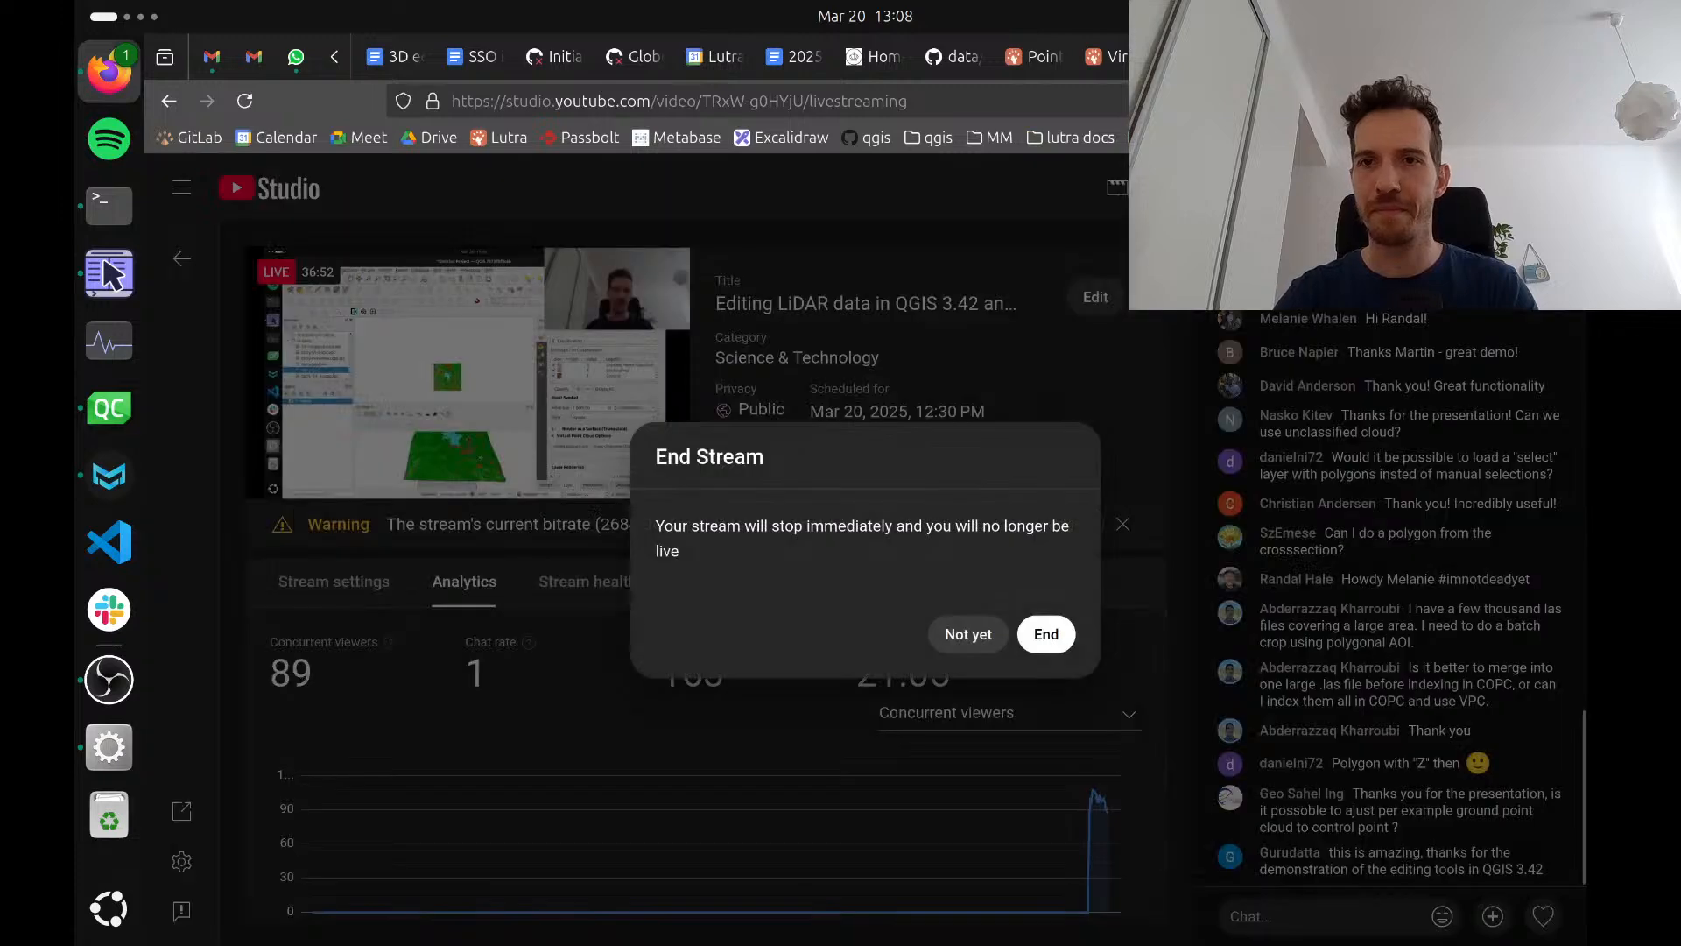
left_click(1048, 633)
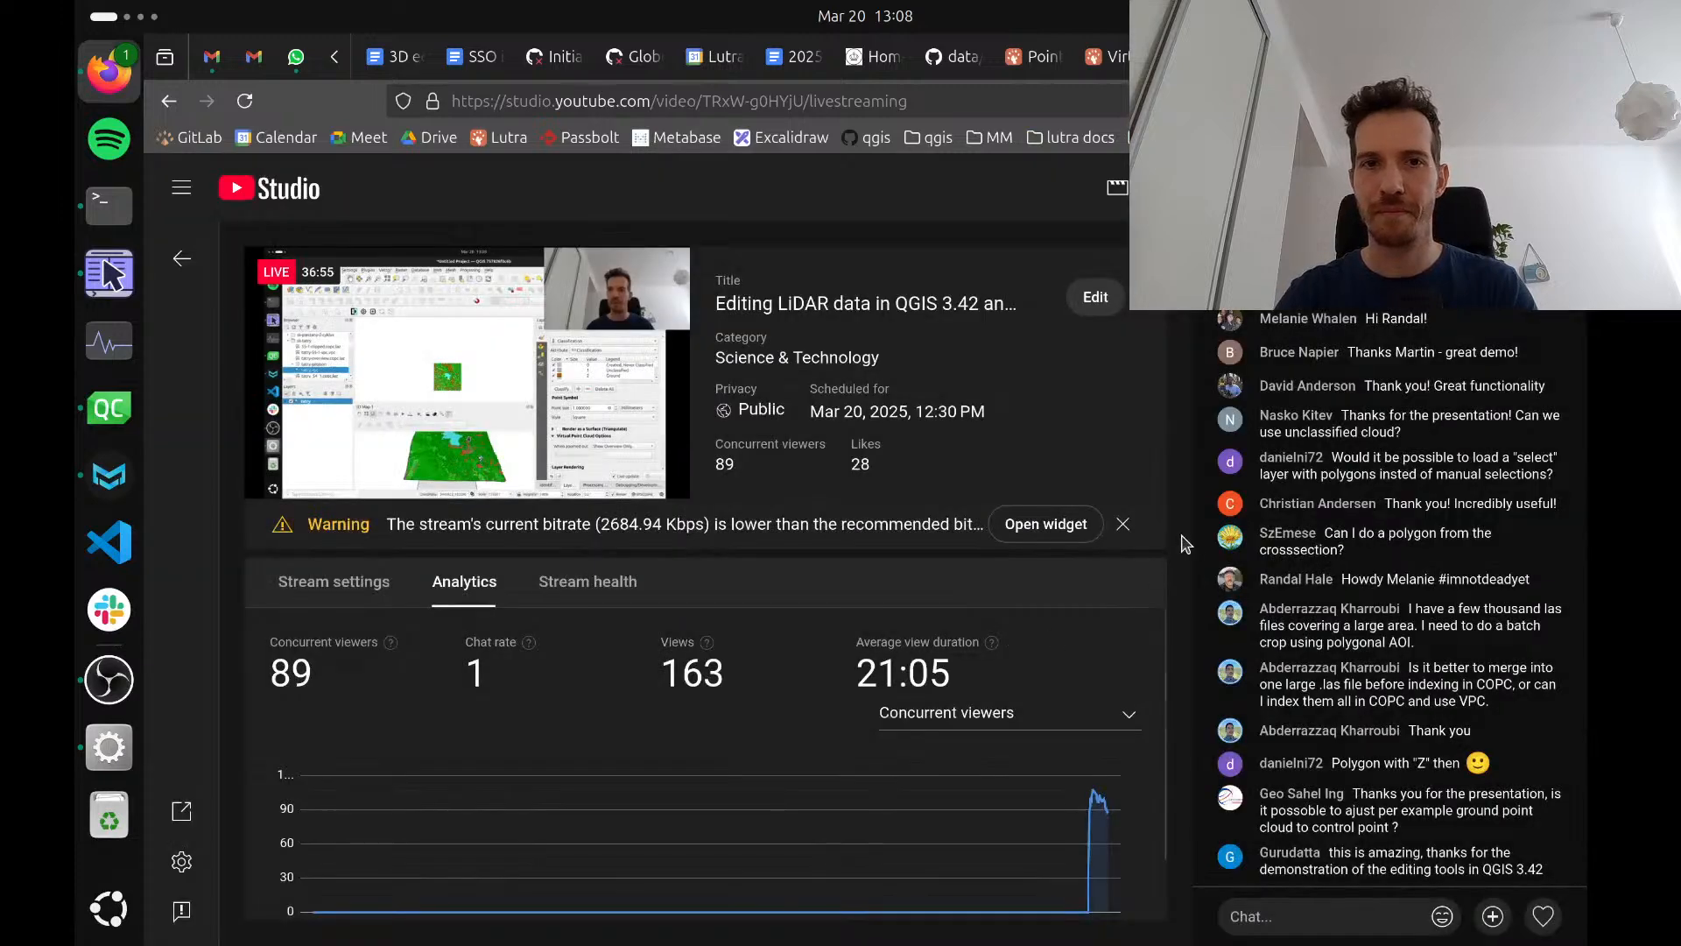